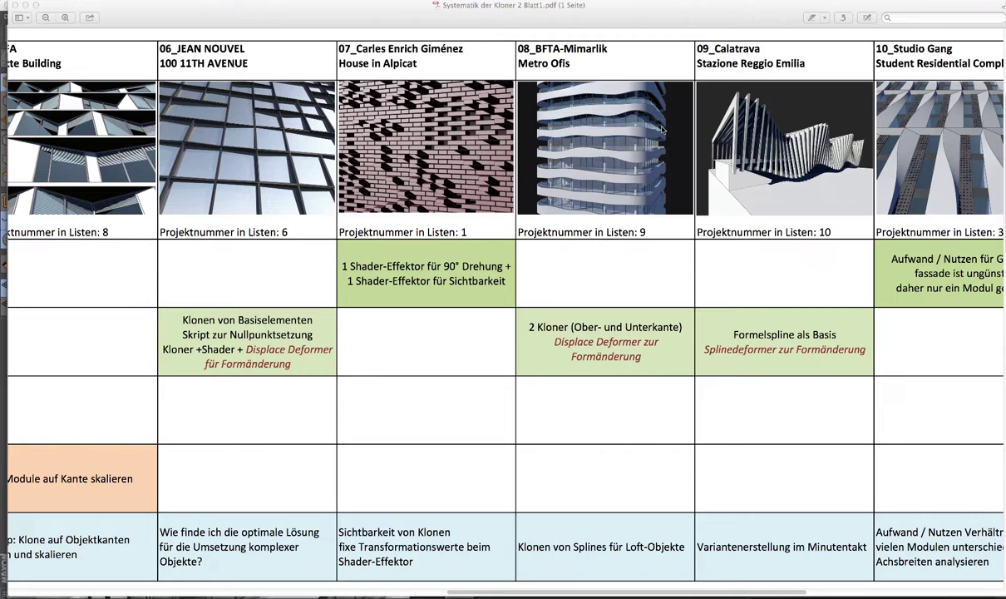
# Step: Close the cloner comparison PDF, reposition the interior render window, and return to the Cinema 4D tower scene
pyautogui.click(14, 6)
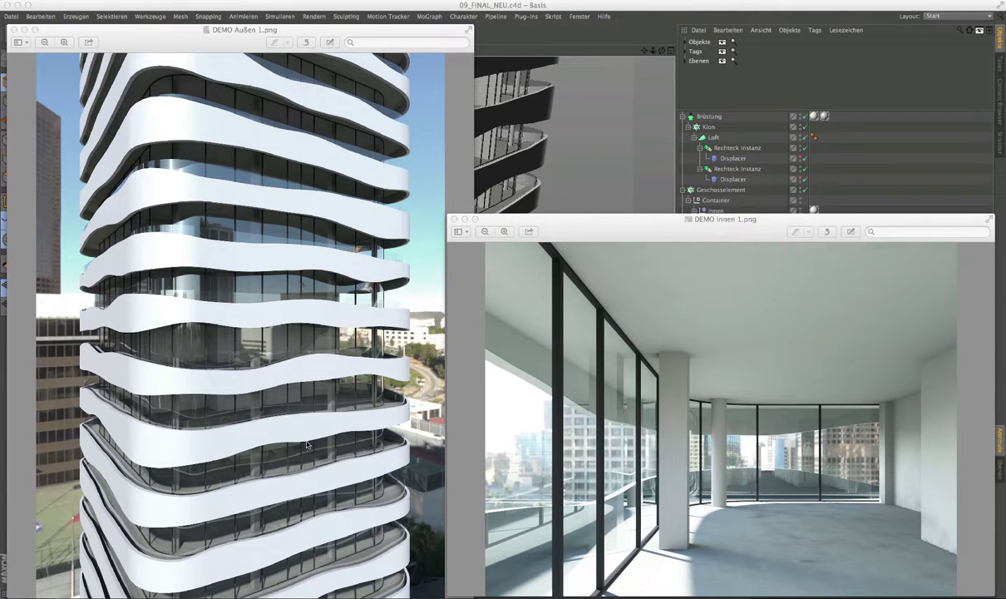
pyautogui.moveTo(566, 226); pyautogui.dragTo(563, 152)
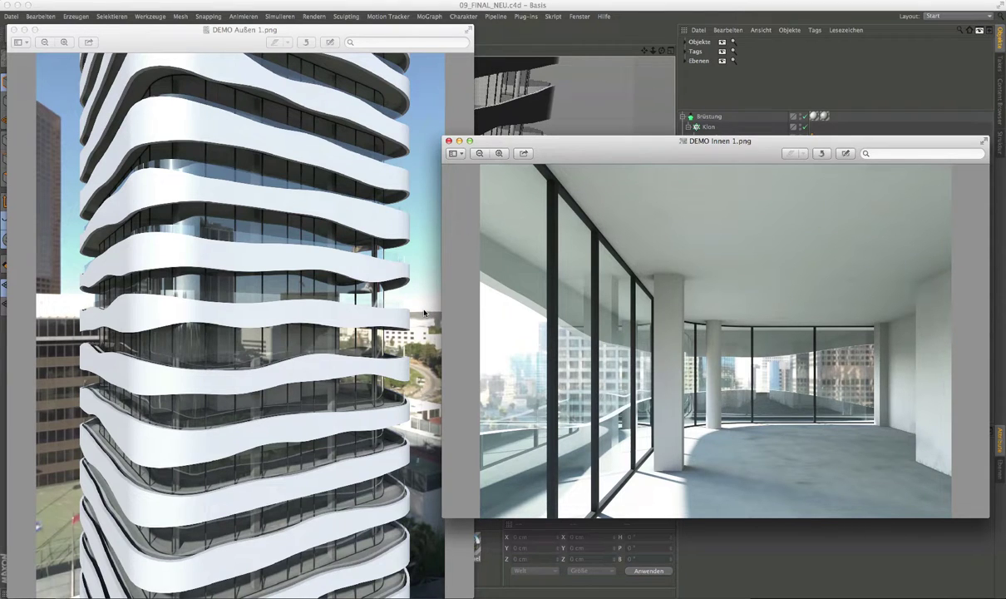
pyautogui.moveTo(578, 152); pyautogui.dragTo(582, 157)
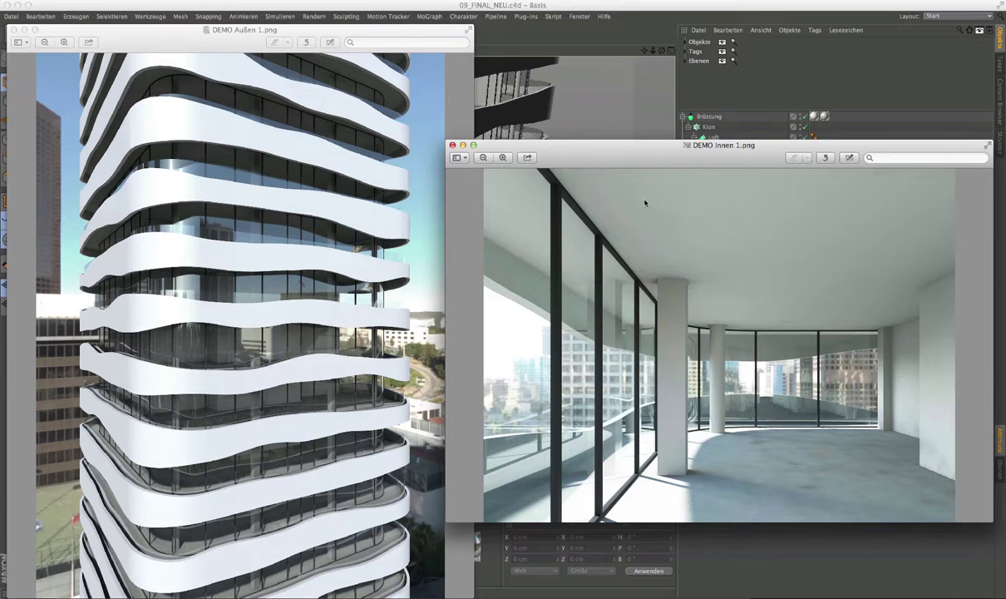
pyautogui.moveTo(621, 164); pyautogui.dragTo(539, 228)
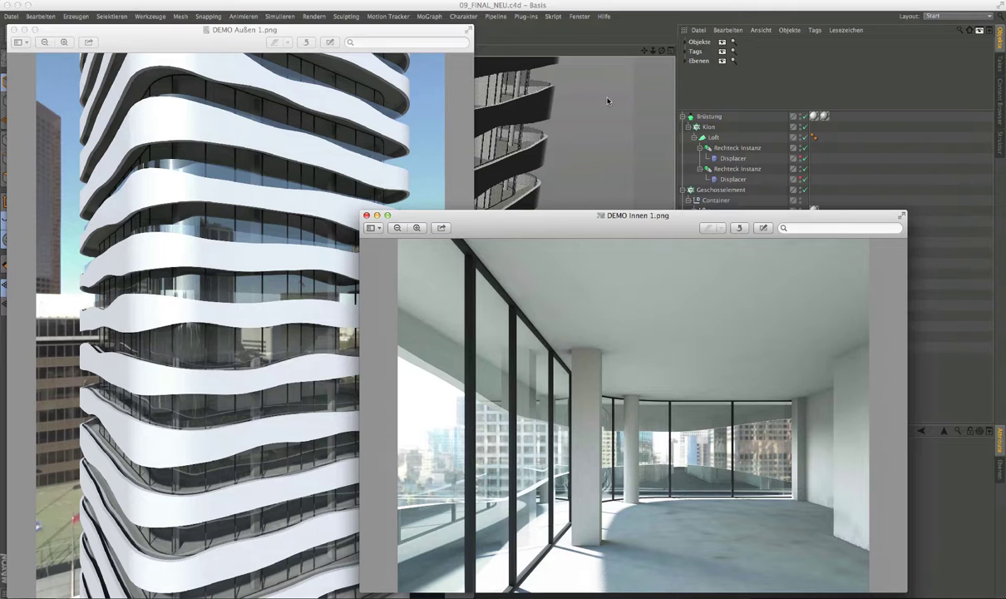
pyautogui.click(607, 27)
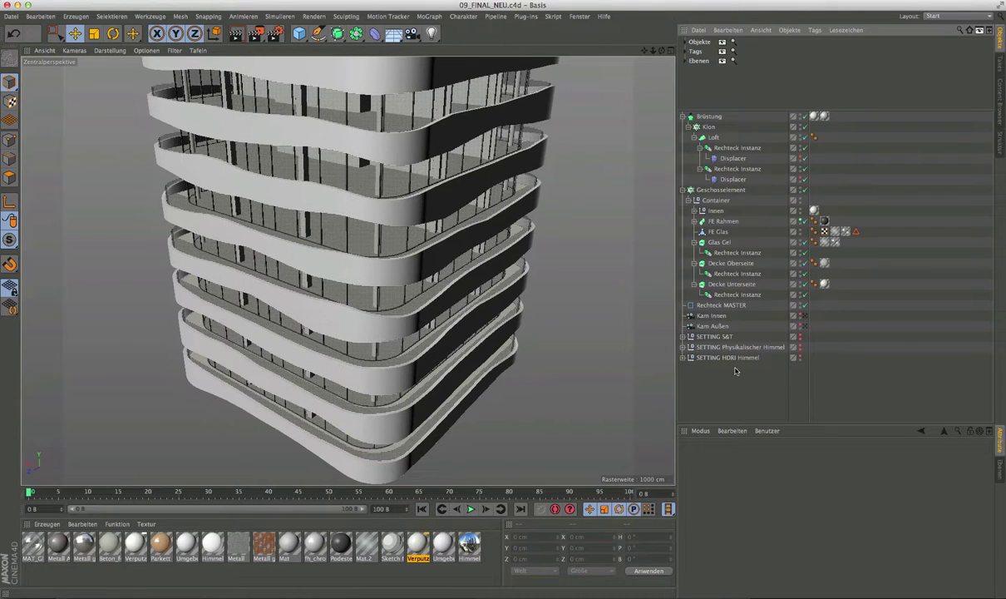
# Step: Check the render settings, then select Rechteck MASTER to show its 2000 × 2000 cm, 250 cm-radius setup
pyautogui.moveTo(747, 374); pyautogui.dragTo(700, 317)
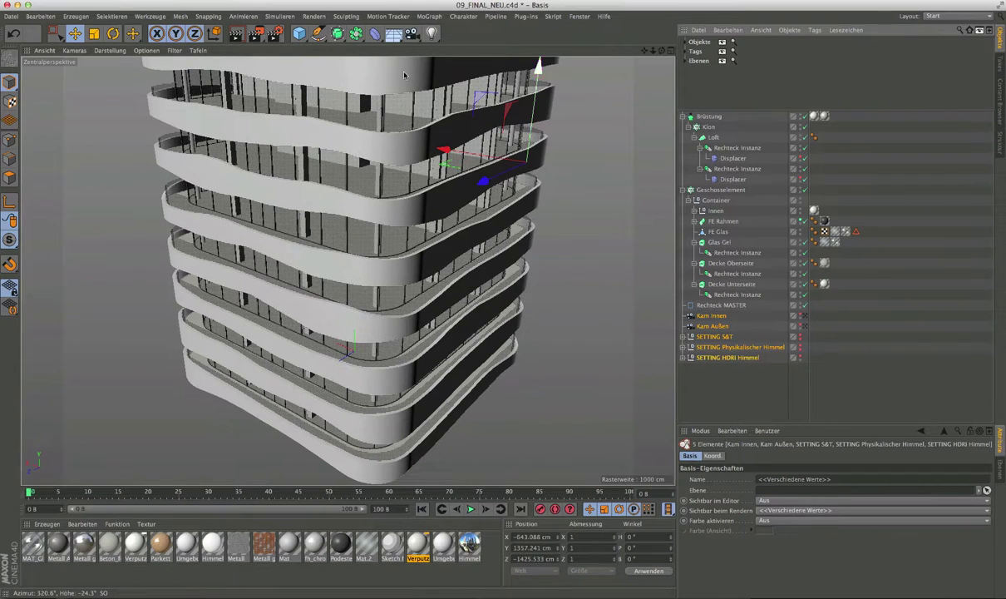
pyautogui.click(274, 33)
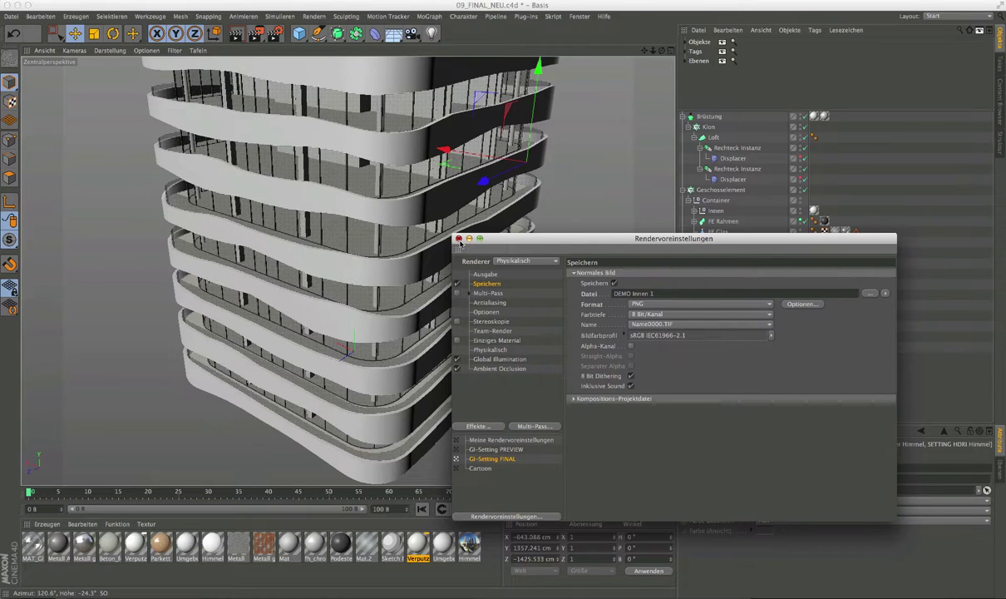
pyautogui.click(458, 239)
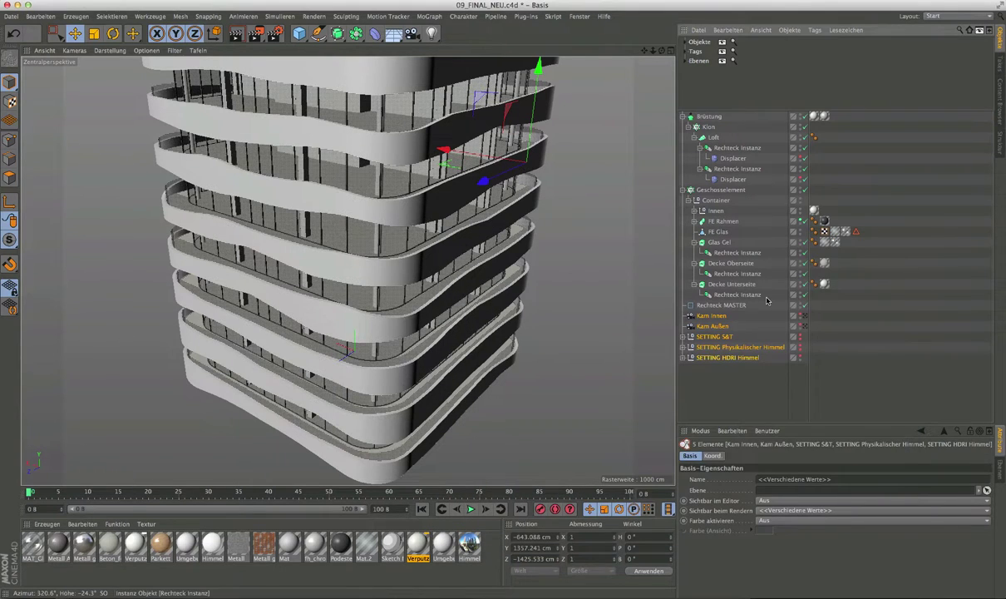
pyautogui.click(720, 306)
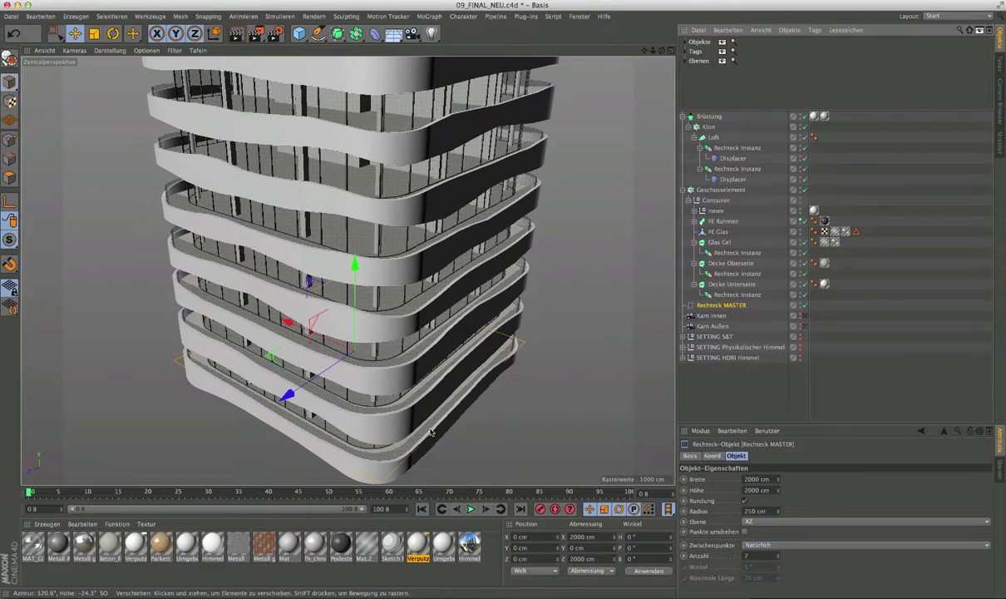
# Step: Disable the Geschosselement floor cloner so only one floor module remains
pyautogui.click(732, 295)
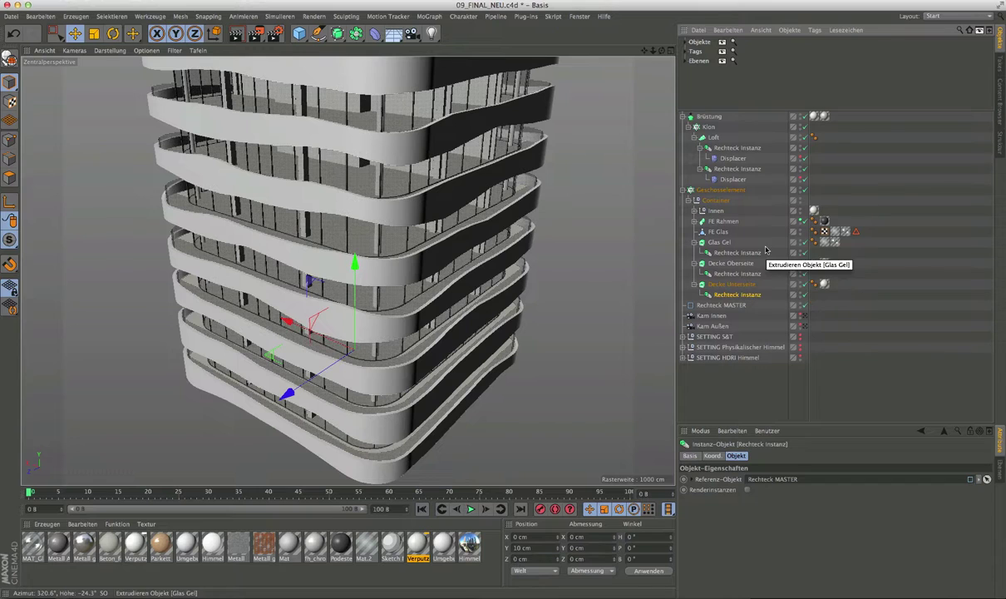
pyautogui.click(684, 190)
pyautogui.click(683, 116)
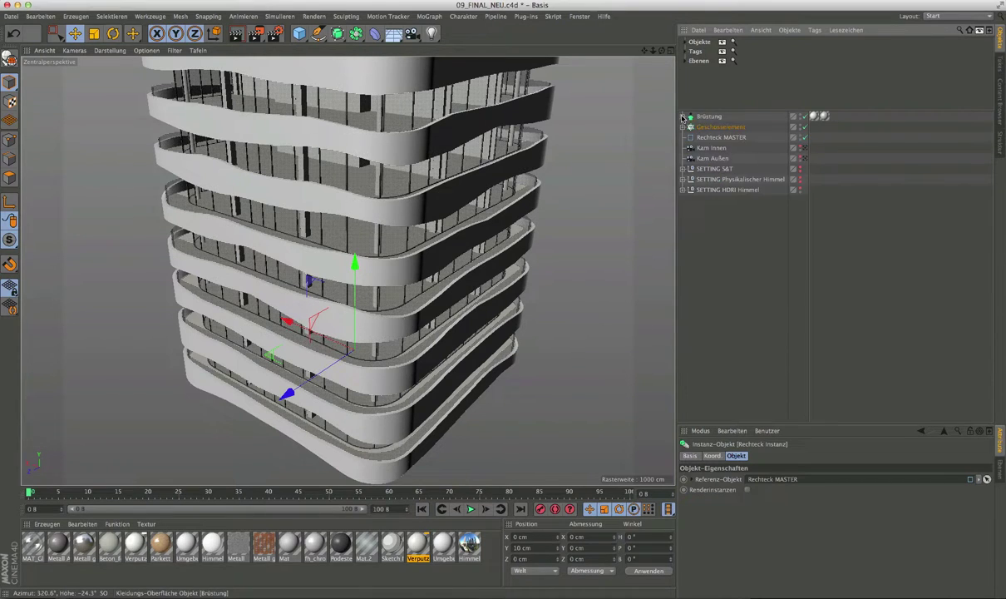
pyautogui.click(716, 128)
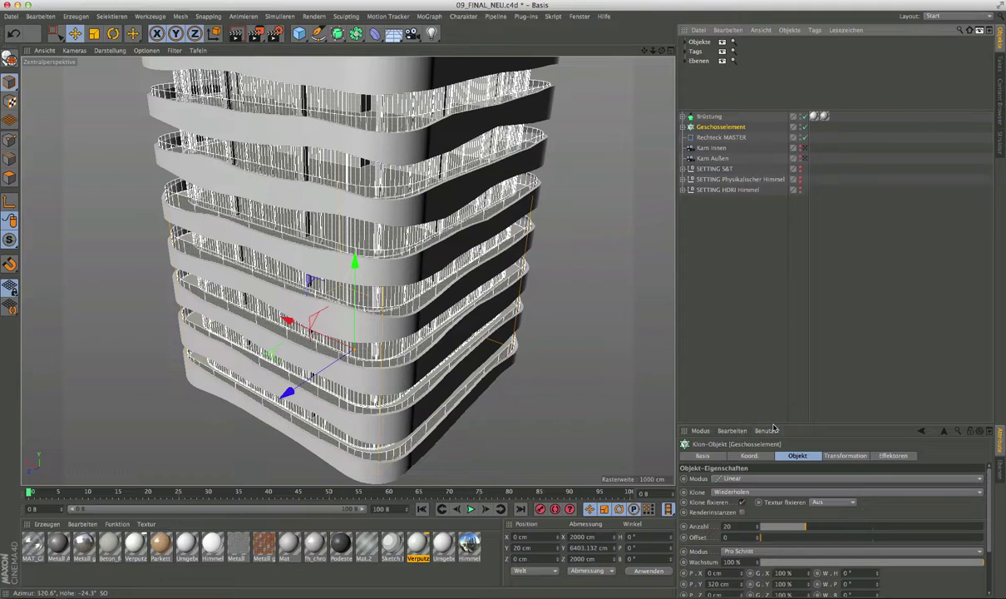
pyautogui.moveTo(773, 429); pyautogui.dragTo(770, 284)
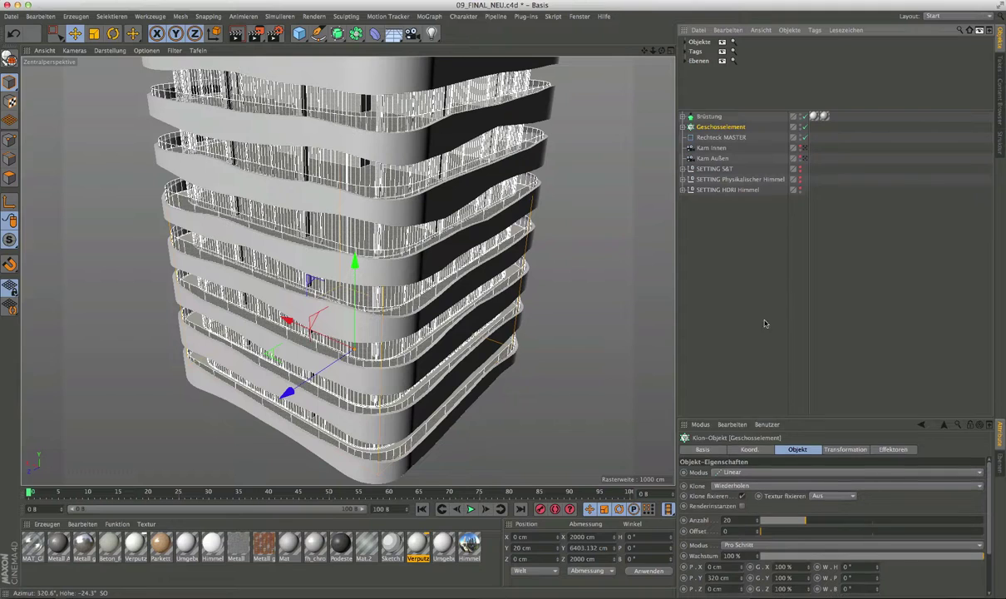
pyautogui.click(804, 127)
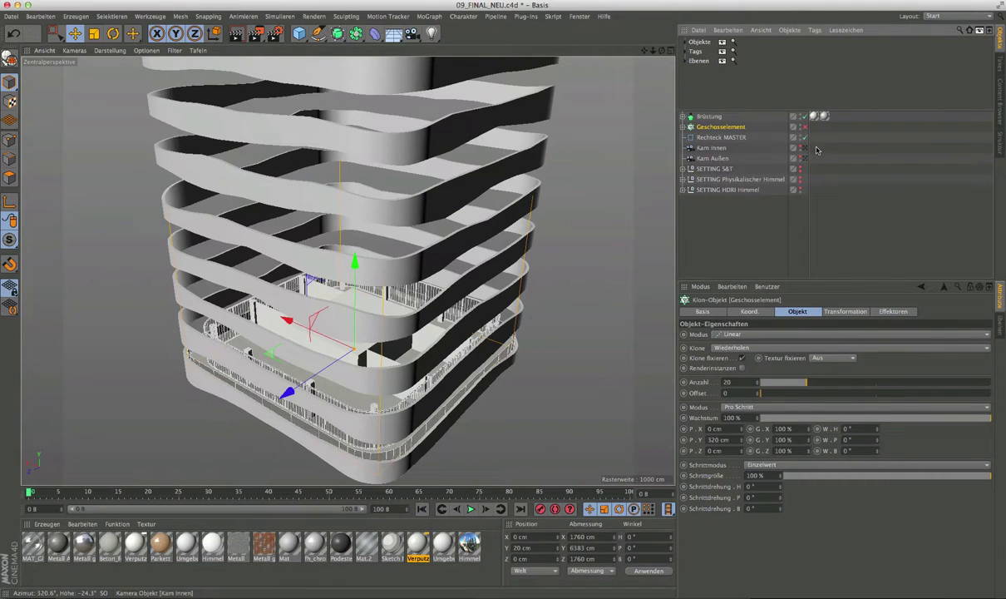
# Step: Expand Brüstung and step through its Klon and Loft objects
pyautogui.click(709, 117)
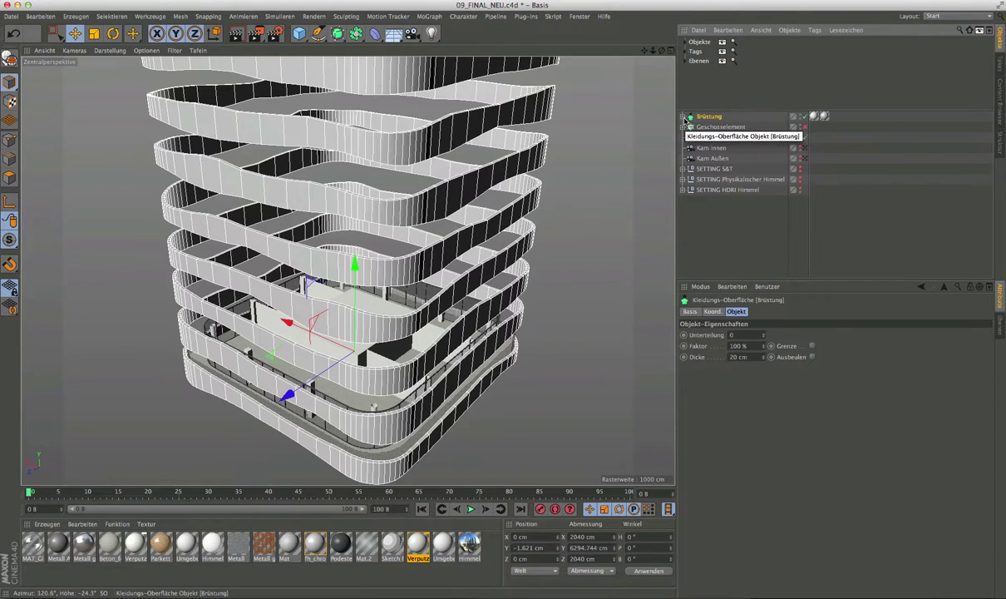
pyautogui.click(683, 118)
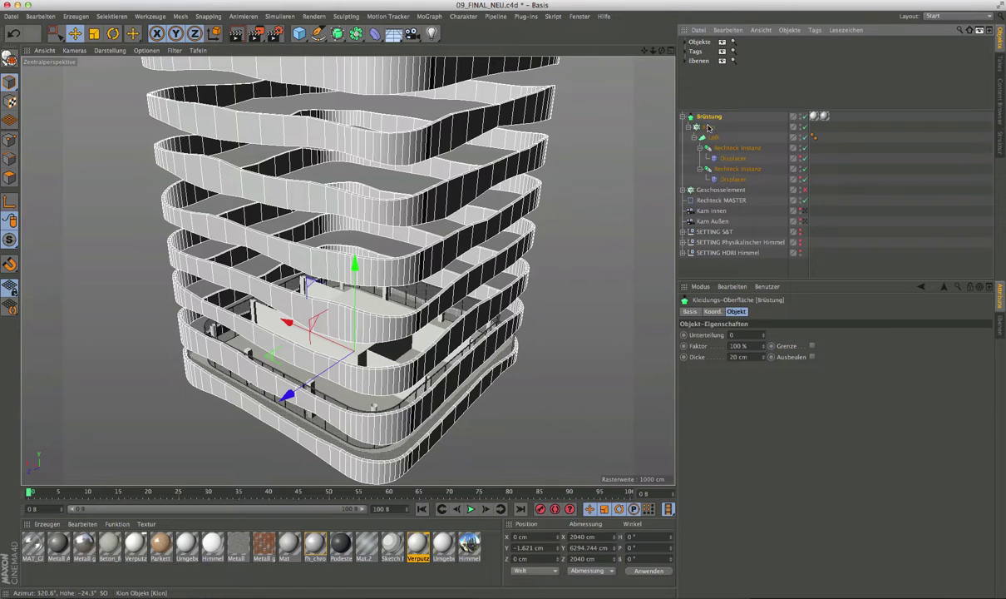
pyautogui.click(708, 128)
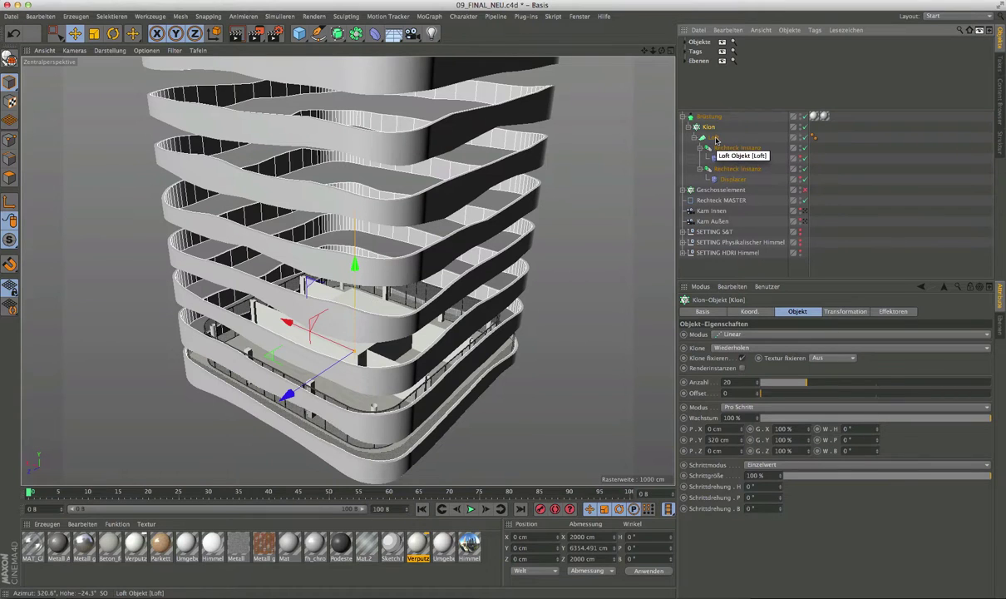
pyautogui.click(714, 138)
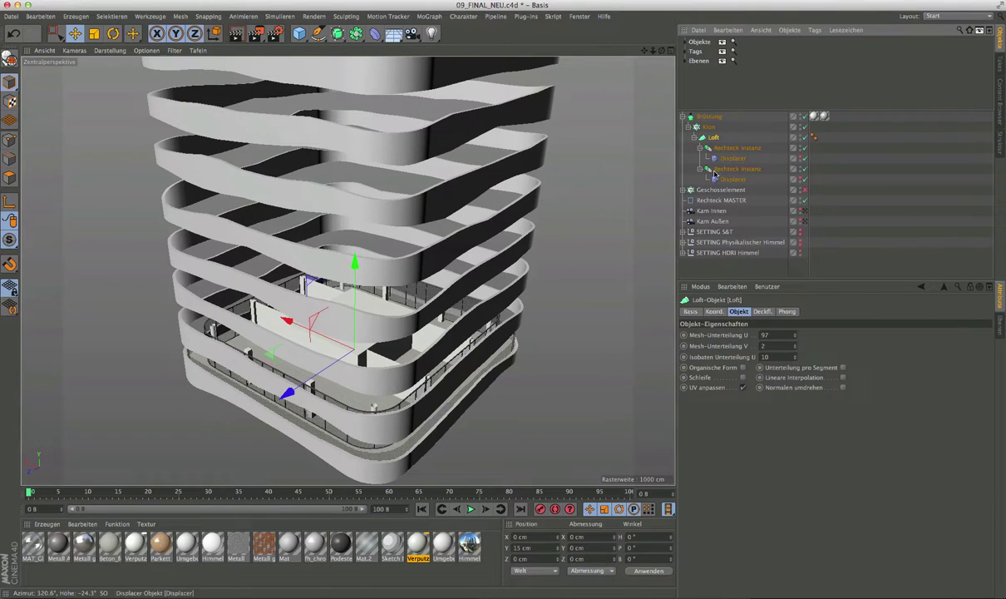
pyautogui.click(699, 138)
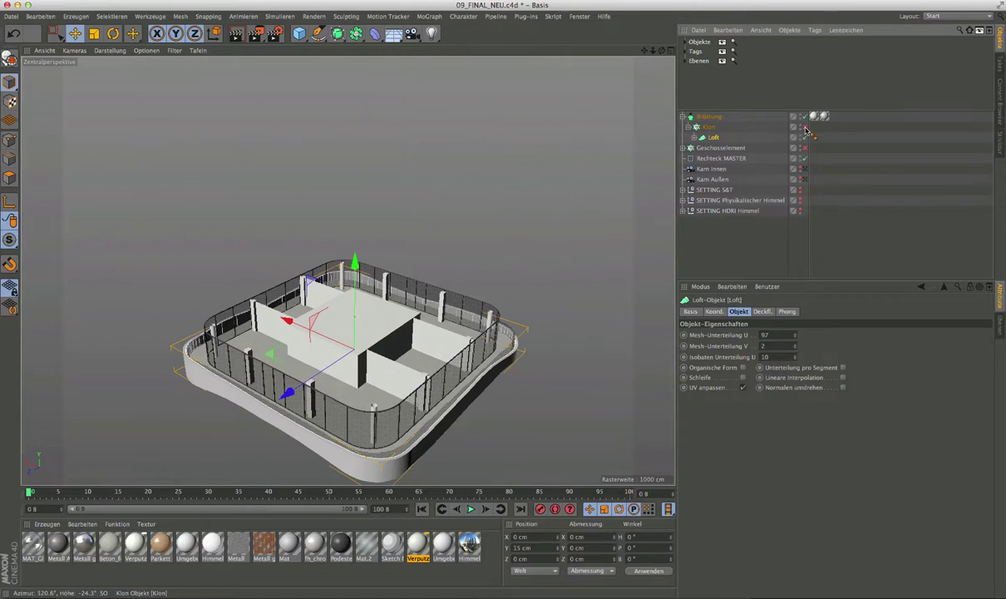
# Step: Disable the parapet Klon cloner and frame the single floor module from above
pyautogui.click(805, 127)
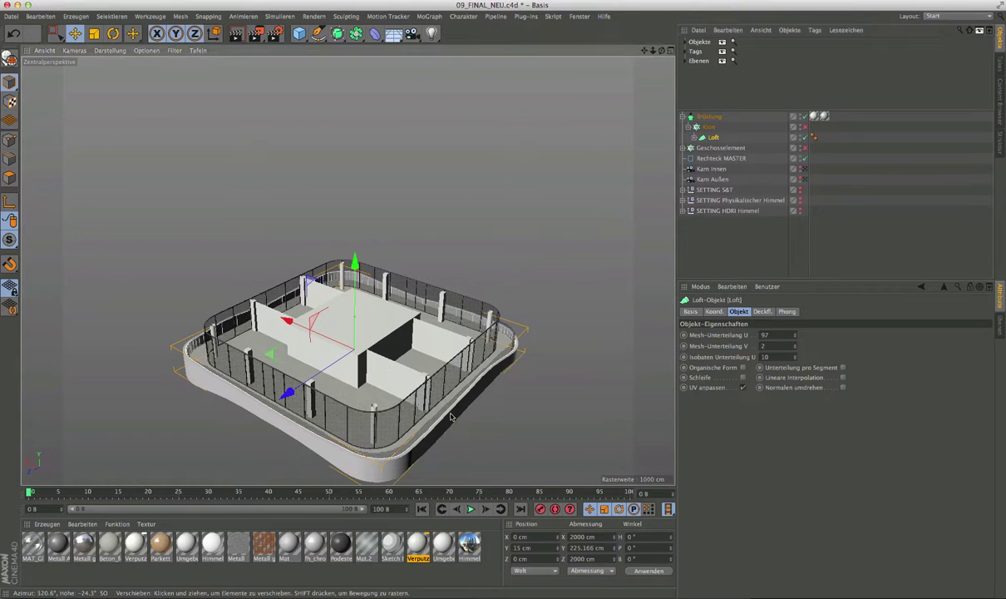
pyautogui.keyDown('alt'); pyautogui.moveTo(432, 387); pyautogui.dragTo(455, 391); pyautogui.keyUp('alt')
pyautogui.keyDown('alt'); pyautogui.moveTo(455, 391); pyautogui.dragTo(475, 291, button='middle'); pyautogui.keyUp('alt')
pyautogui.scroll(3, 420, 306)
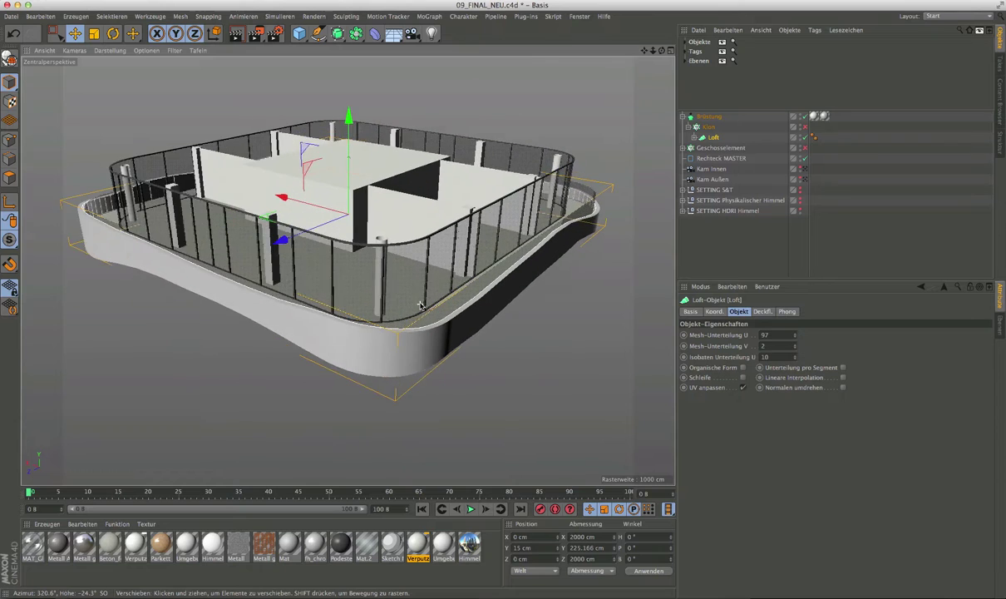
pyautogui.scroll(3, 420, 306)
pyautogui.keyDown('alt'); pyautogui.moveTo(421, 284); pyautogui.dragTo(432, 266); pyautogui.keyUp('alt')
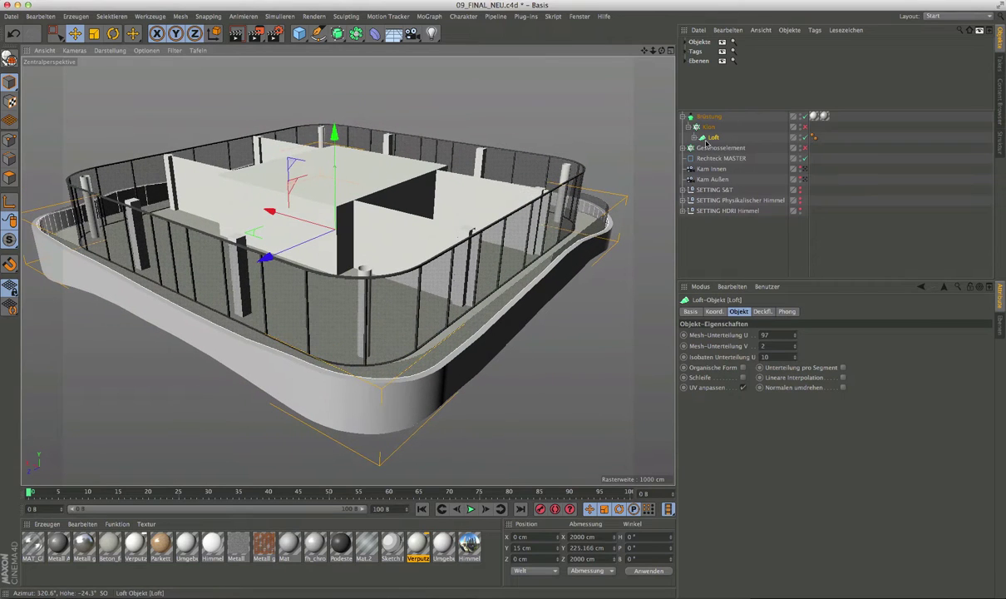
# Step: Expand the Loft and switch the viewport to Gouraud-Shading (Linien) to show mesh edges
pyautogui.click(696, 138)
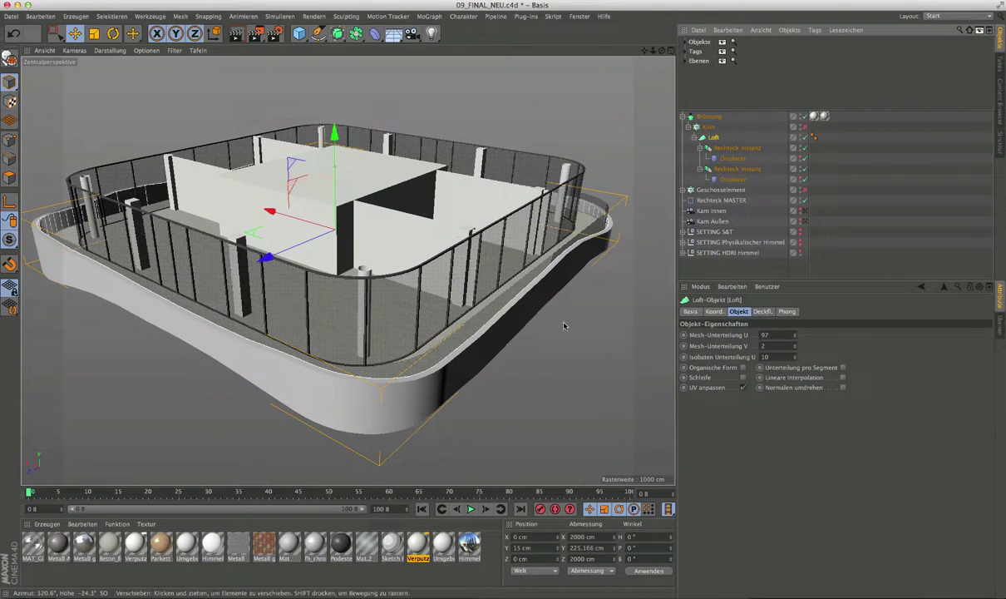
pyautogui.keyDown('alt'); pyautogui.moveTo(398, 351); pyautogui.dragTo(470, 397); pyautogui.keyUp('alt')
pyautogui.scroll(3, 443, 378)
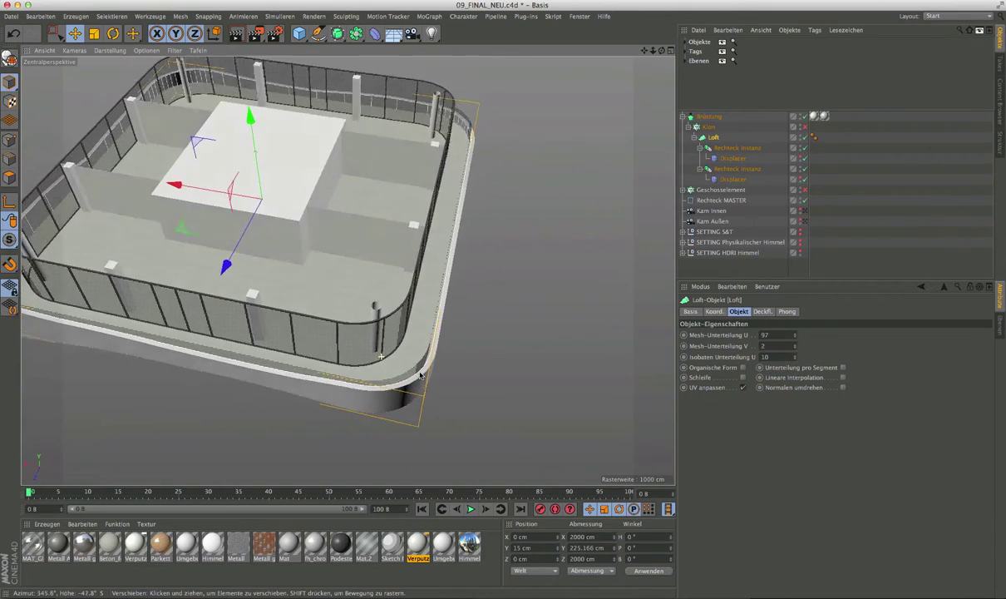
pyautogui.scroll(1, 470, 398)
pyautogui.scroll(-2, 479, 401)
pyautogui.scroll(-1, 487, 405)
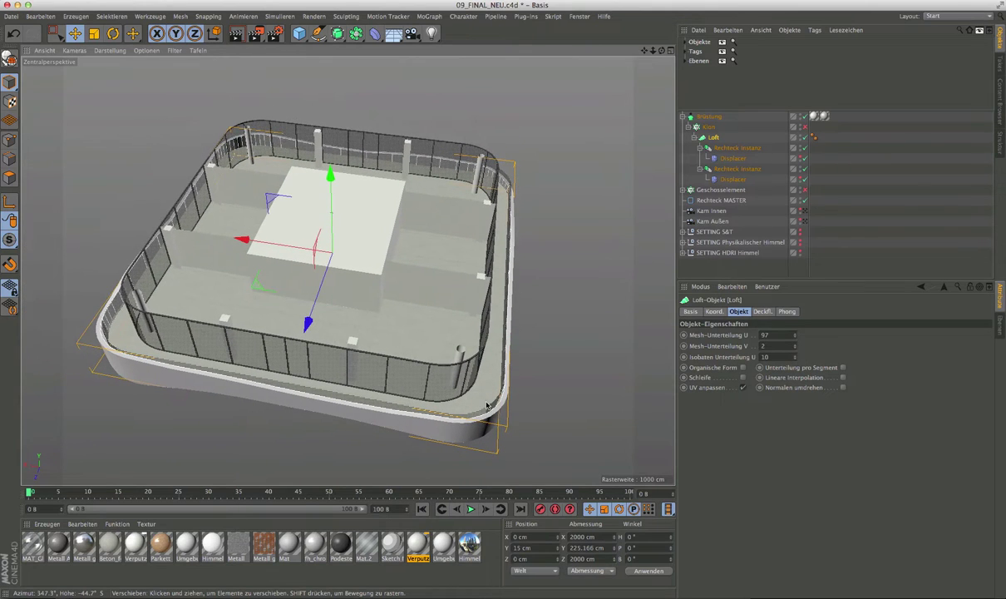
pyautogui.click(109, 51)
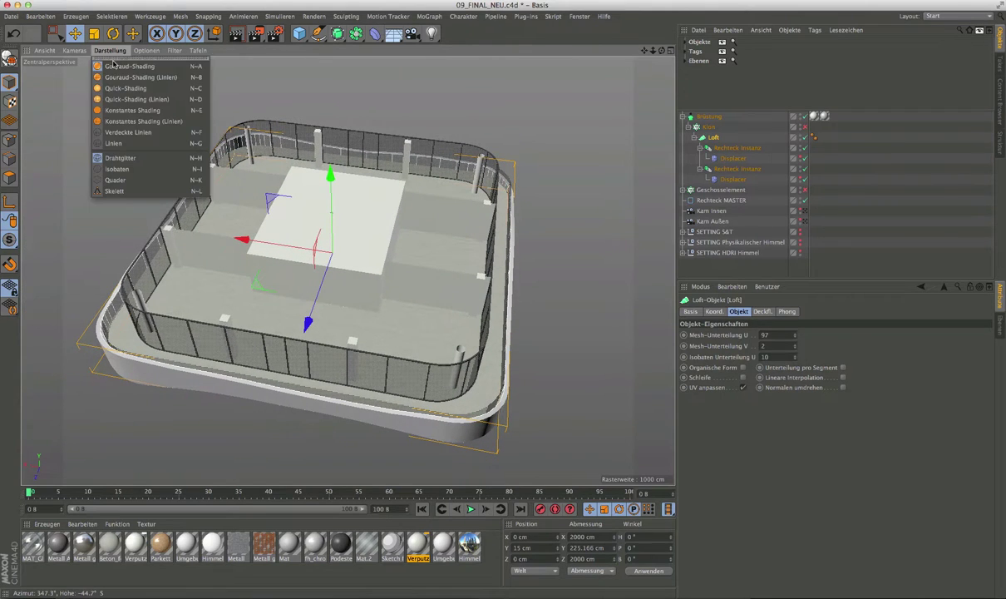
pyautogui.click(127, 77)
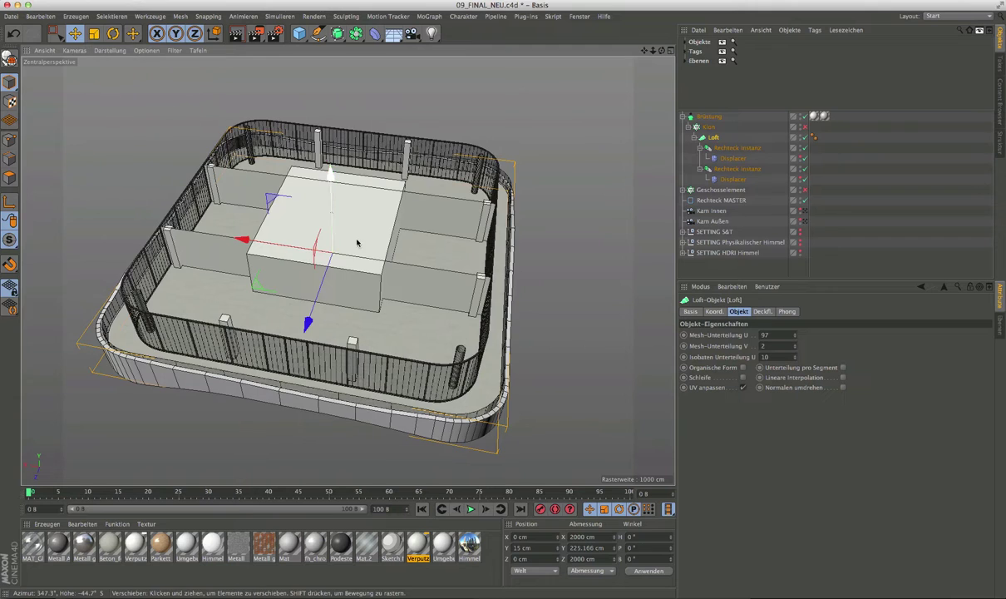
pyautogui.moveTo(431, 347)
pyautogui.keyDown('alt'); pyautogui.mouseDown()
pyautogui.moveTo(477, 384)
pyautogui.moveTo(500, 320)
pyautogui.mouseUp(); pyautogui.keyUp('alt')
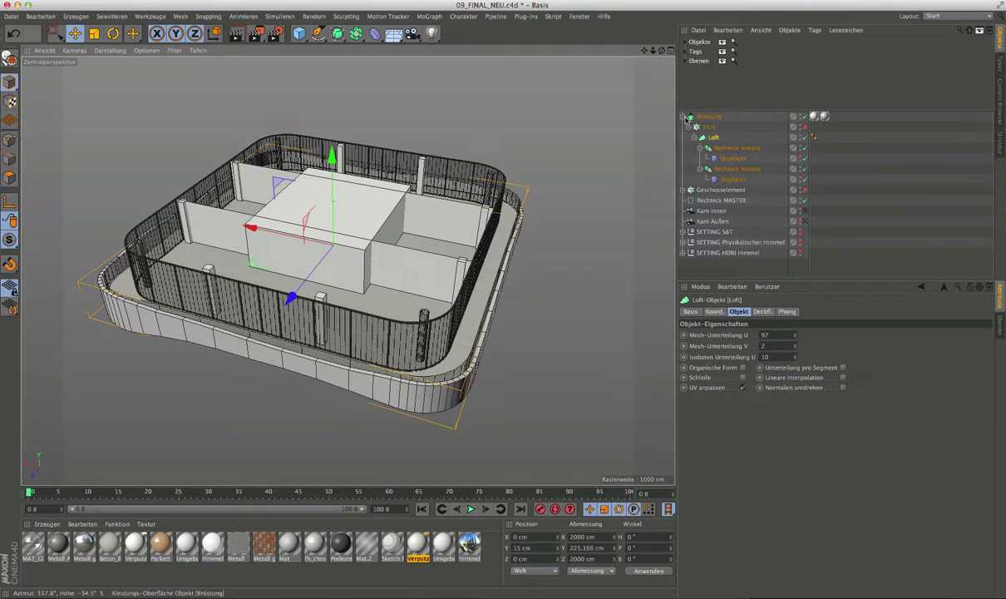
# Step: Reselect Geschosselement, then select and expand Brüstung to show the Loft with its Displacers
pyautogui.click(684, 117)
pyautogui.click(685, 127)
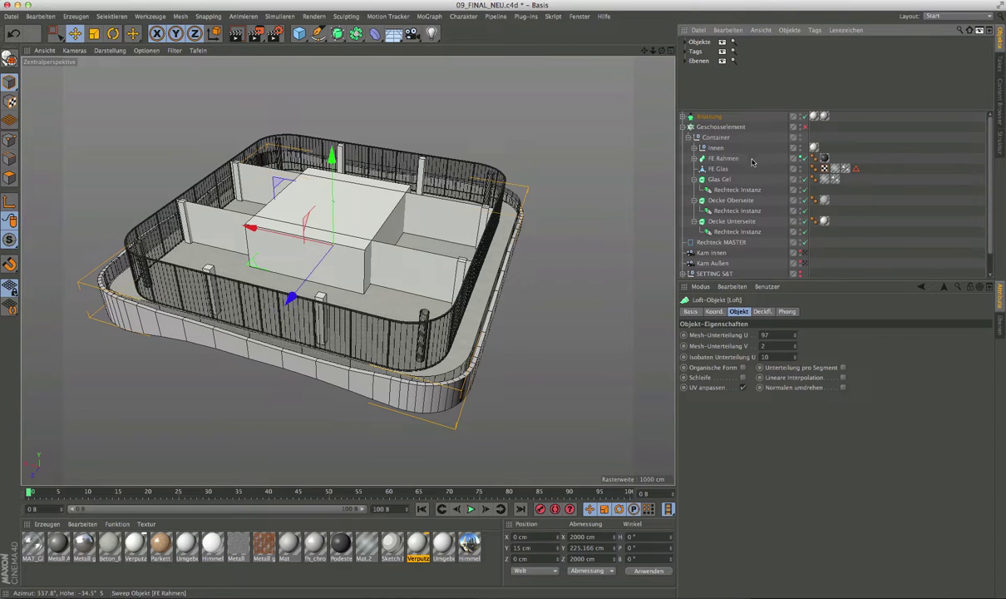
pyautogui.click(717, 128)
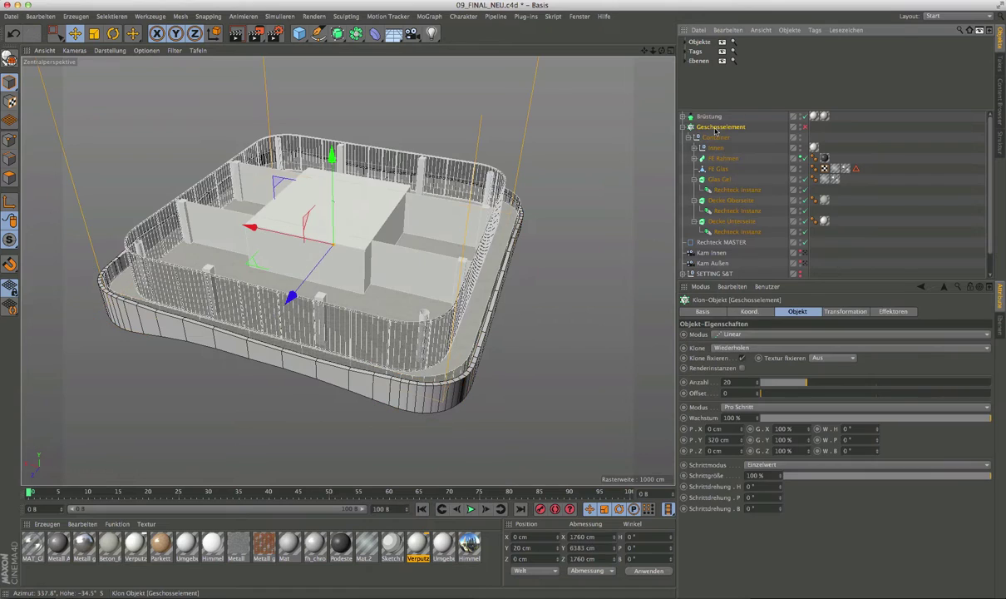
pyautogui.click(710, 116)
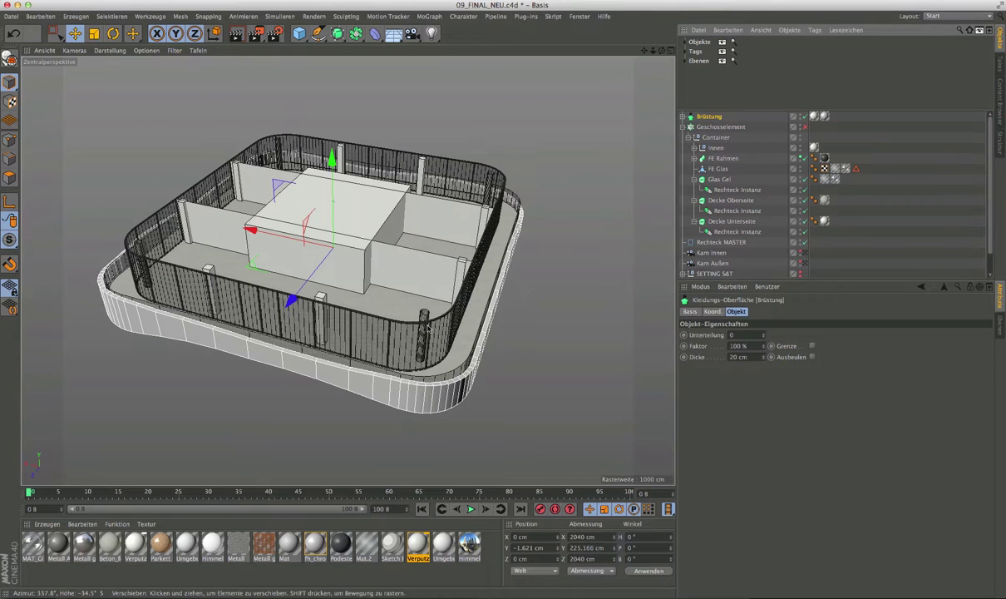
pyautogui.click(683, 116)
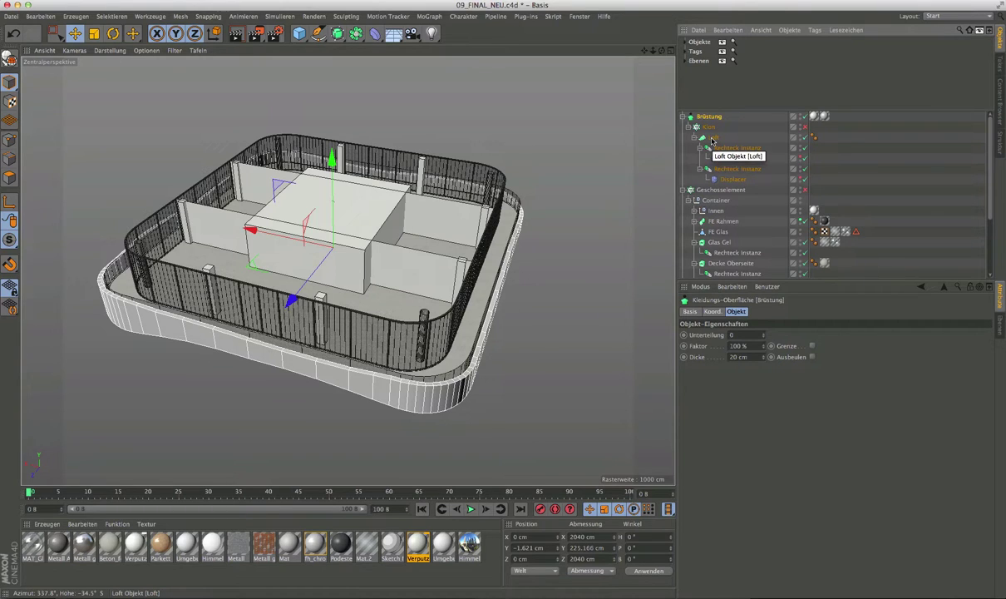
# Step: Enable the parapet Klon, compare with the lower Displacer off, then re-enable both Displacers
pyautogui.click(805, 127)
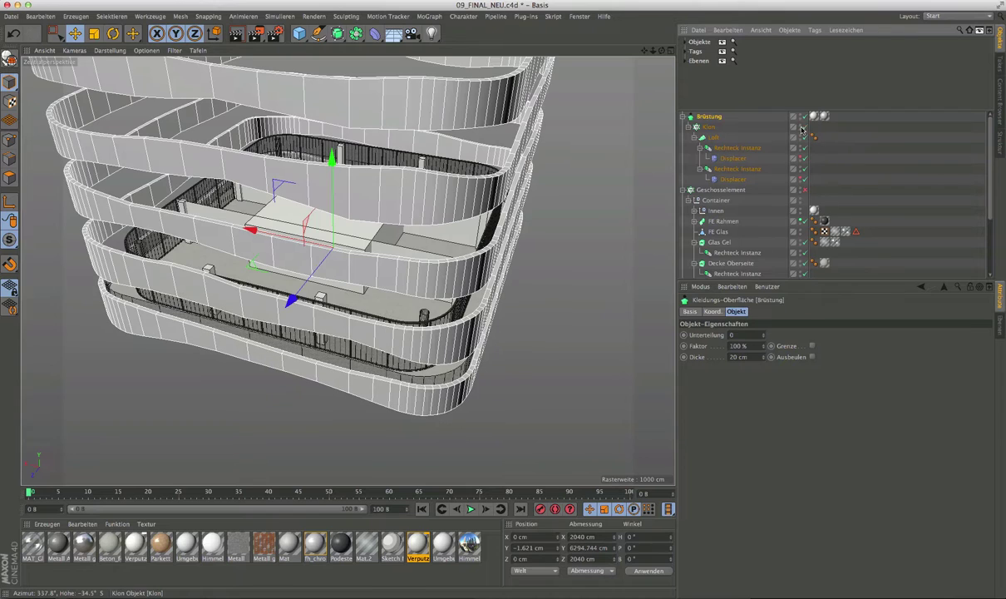
pyautogui.moveTo(299, 337)
pyautogui.keyDown('alt'); pyautogui.mouseDown()
pyautogui.moveTo(347, 251)
pyautogui.moveTo(326, 248)
pyautogui.moveTo(339, 258)
pyautogui.moveTo(324, 248)
pyautogui.moveTo(356, 250)
pyautogui.moveTo(350, 289)
pyautogui.mouseUp(); pyautogui.keyUp('alt')
pyautogui.scroll(1, 350, 289)
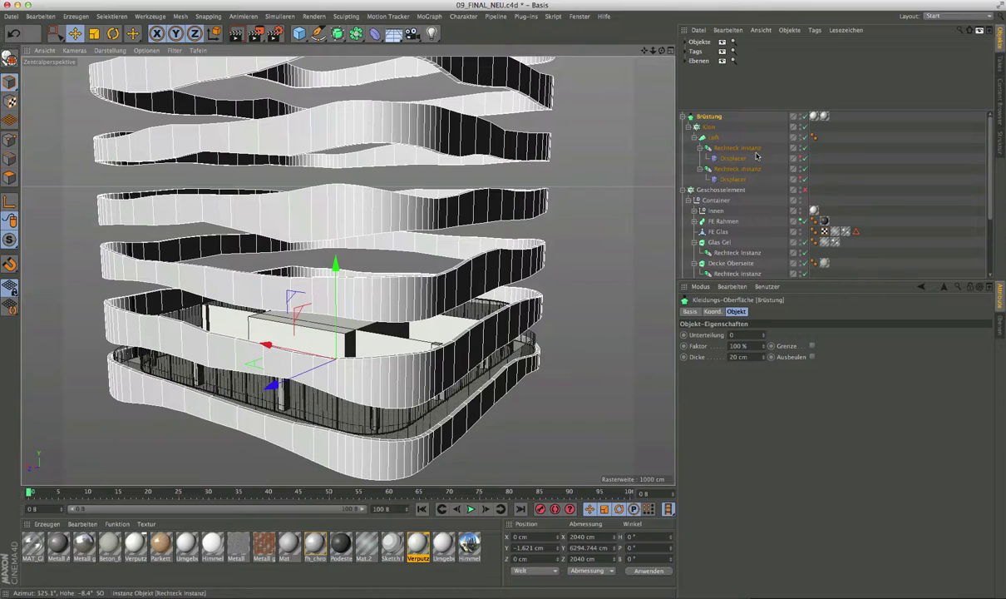
pyautogui.click(806, 179)
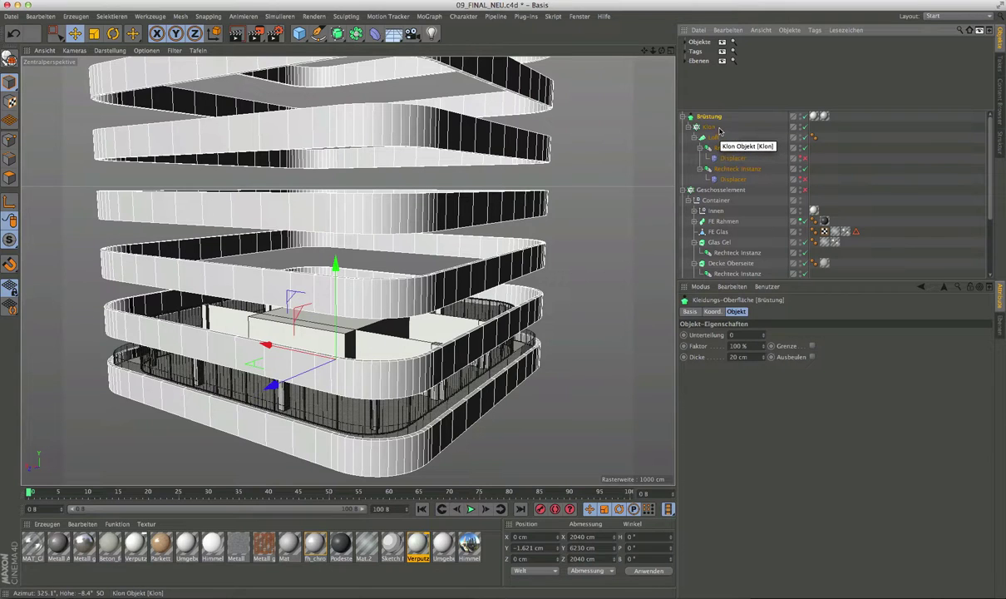
pyautogui.click(804, 159)
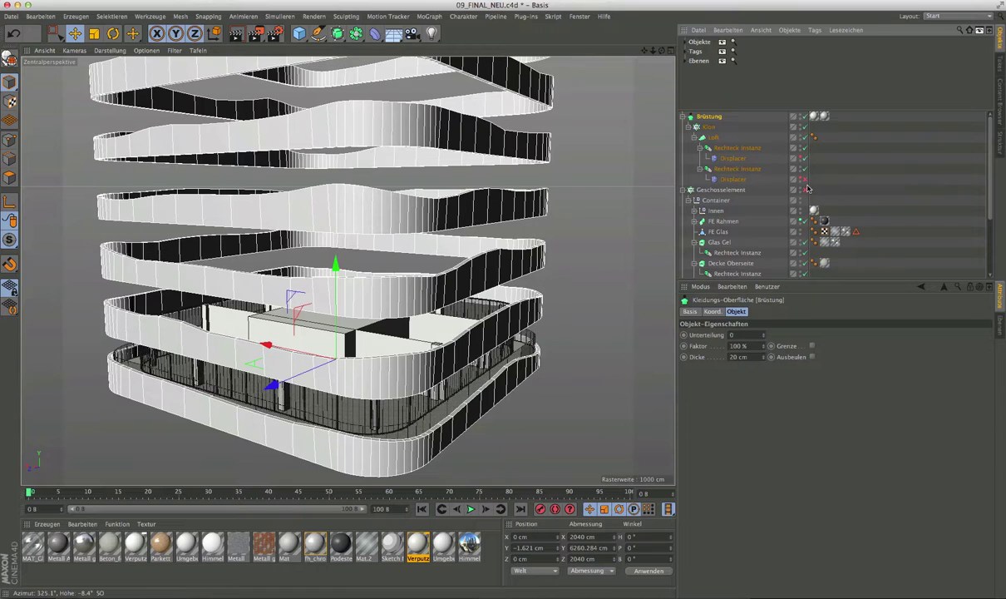
pyautogui.click(804, 180)
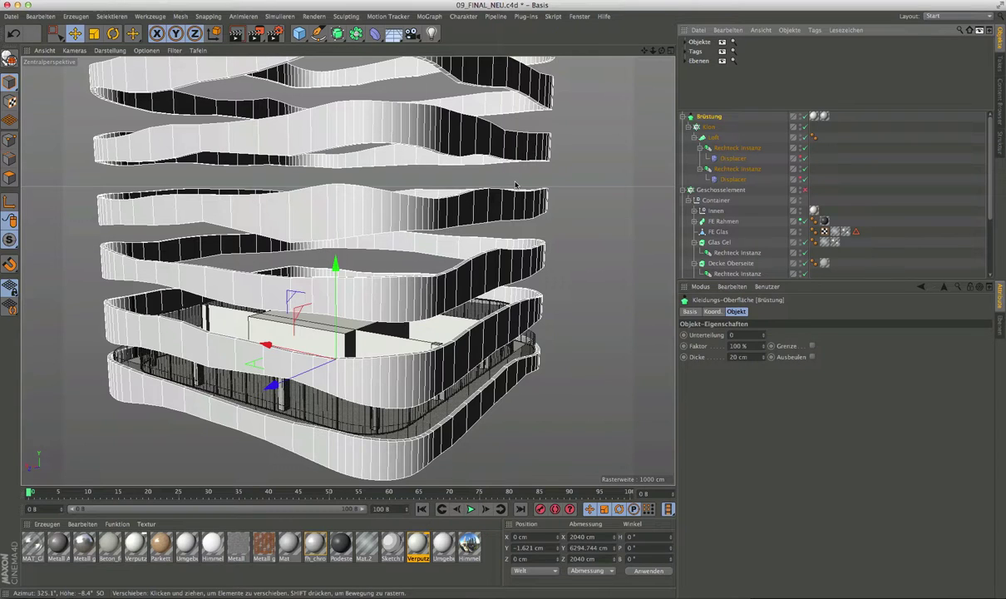
# Step: Review the lower Displacer's Noise settings and toggle the Brüstung hierarchy closed and open
pyautogui.click(732, 180)
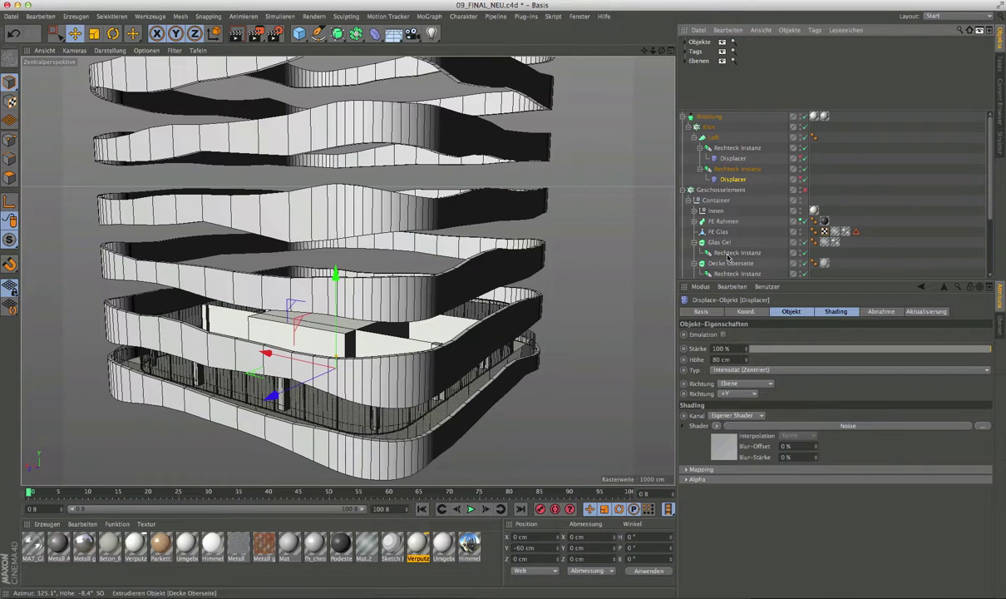
pyautogui.click(683, 118)
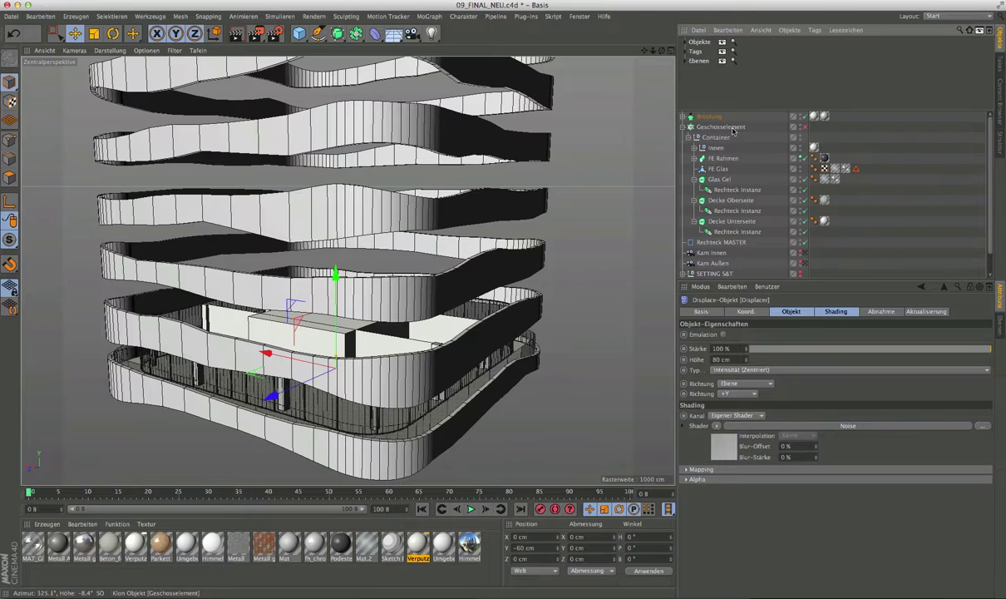
pyautogui.click(683, 118)
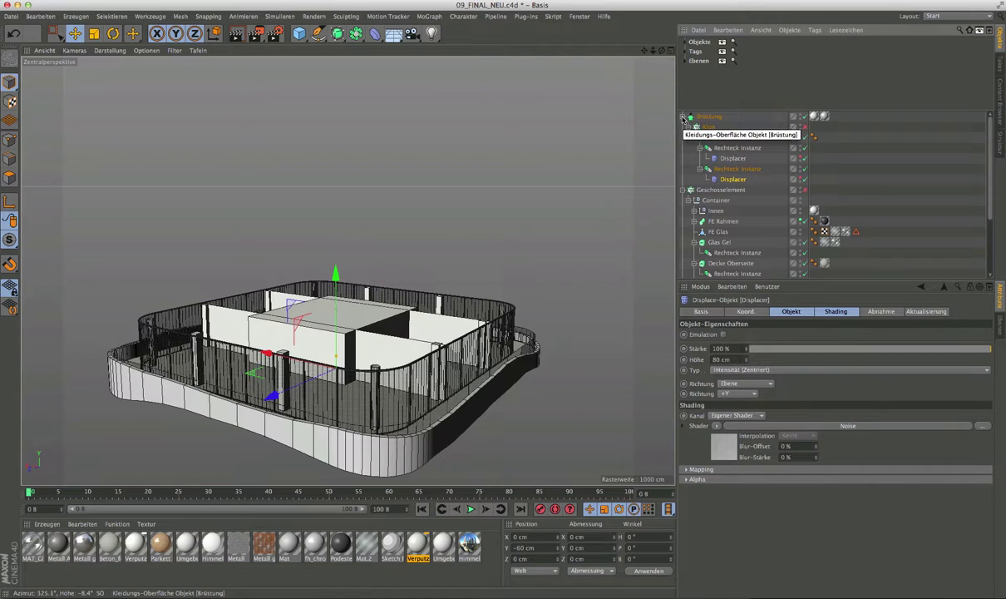
# Step: Hide the floor module's Innen walls, FE Rahmen frames and FE Glas glazing, then select Glas Gel
pyautogui.click(683, 117)
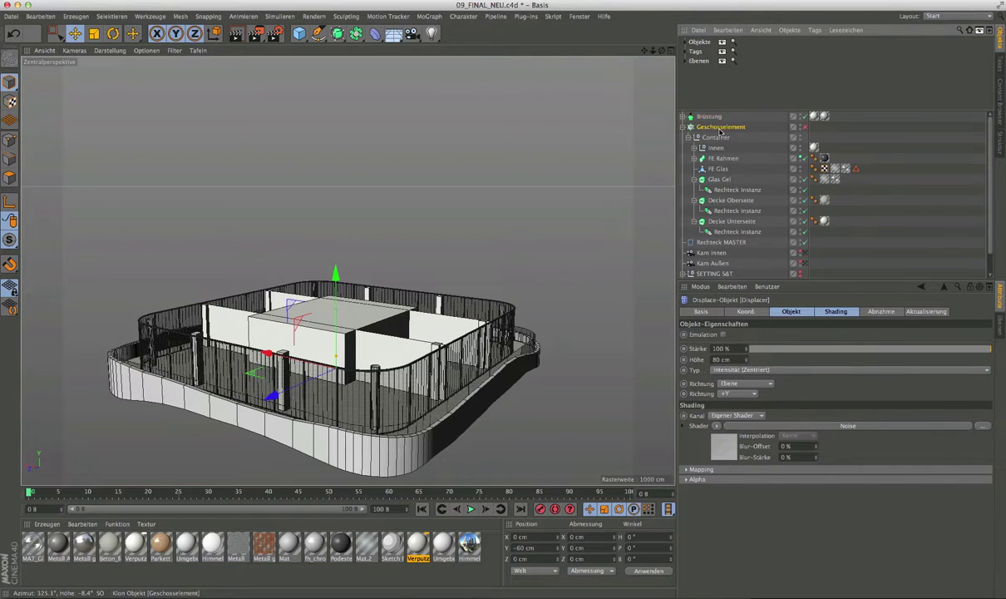
pyautogui.click(720, 127)
pyautogui.moveTo(380, 405)
pyautogui.keyDown('alt'); pyautogui.mouseDown()
pyautogui.moveTo(415, 431)
pyautogui.moveTo(436, 368)
pyautogui.mouseUp(); pyautogui.keyUp('alt')
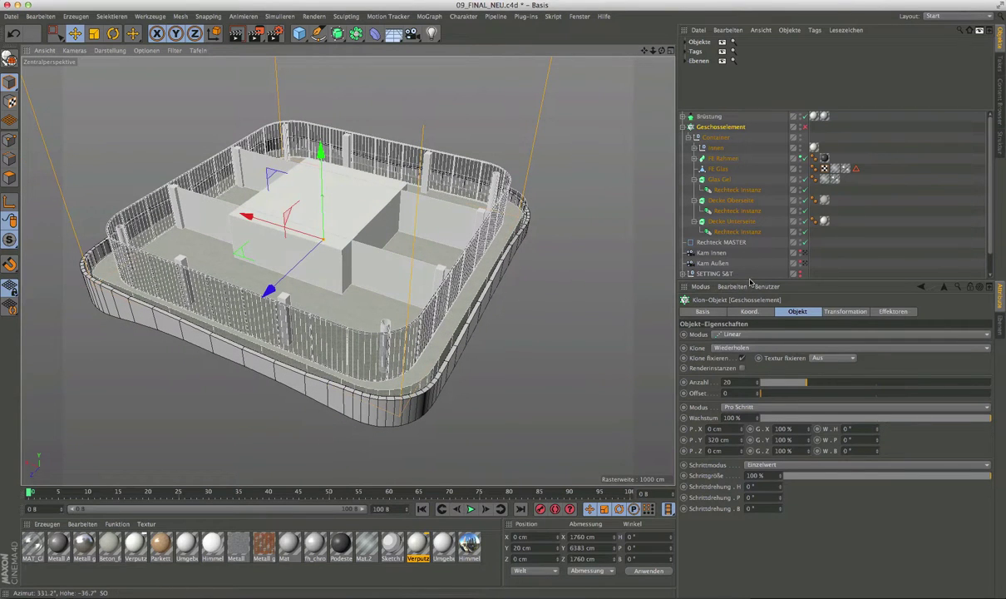
pyautogui.moveTo(711, 281)
pyautogui.mouseDown()
pyautogui.moveTo(748, 326)
pyautogui.moveTo(748, 316)
pyautogui.mouseUp()
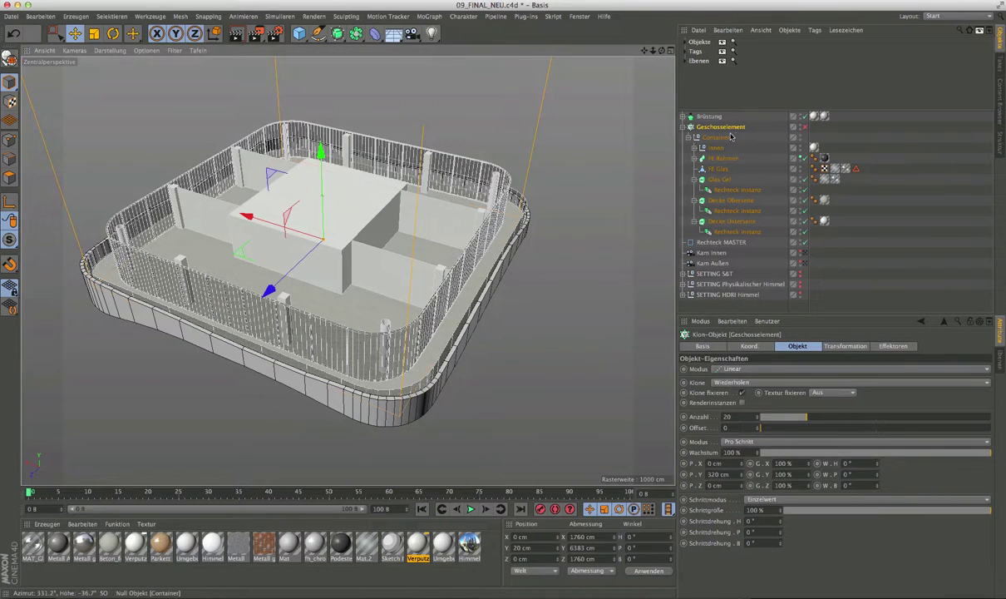
pyautogui.click(801, 147)
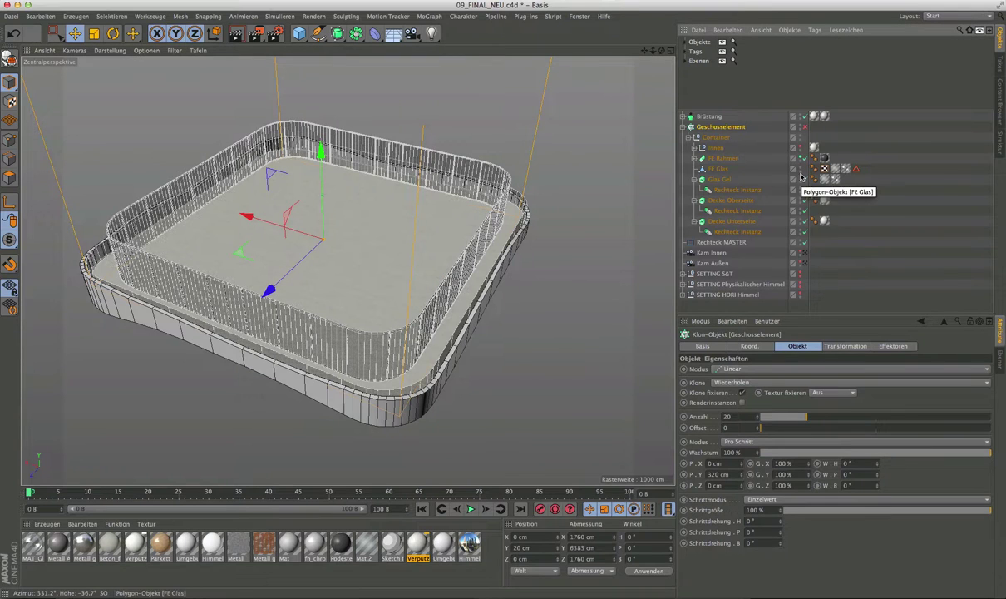
pyautogui.click(856, 221)
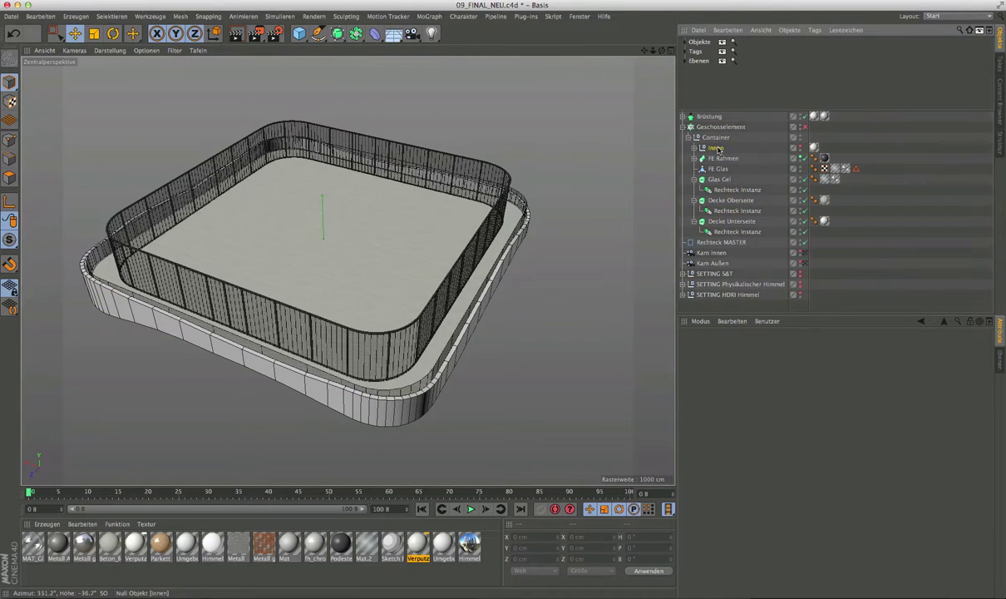
pyautogui.click(807, 148)
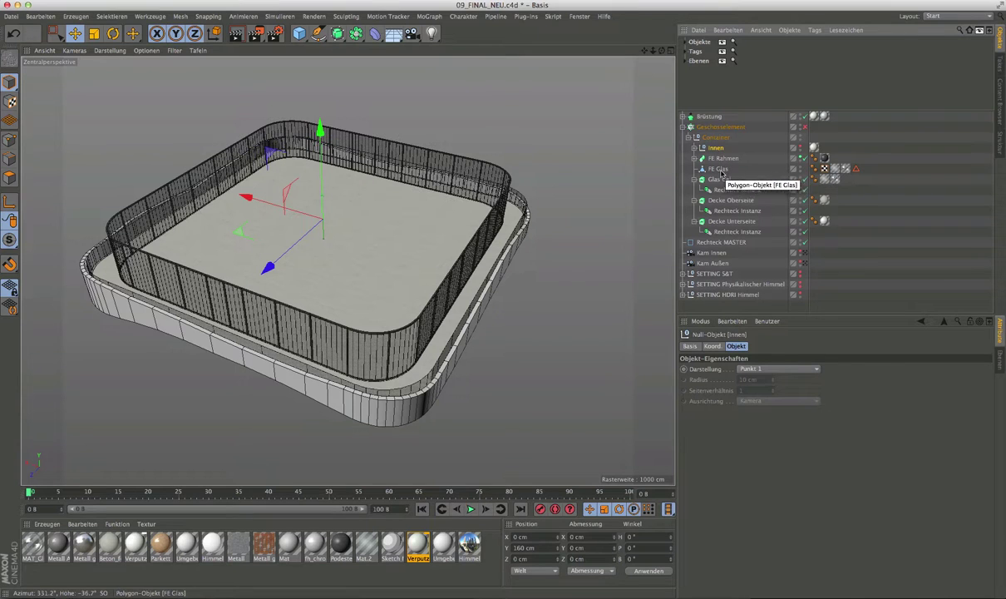
pyautogui.click(800, 158)
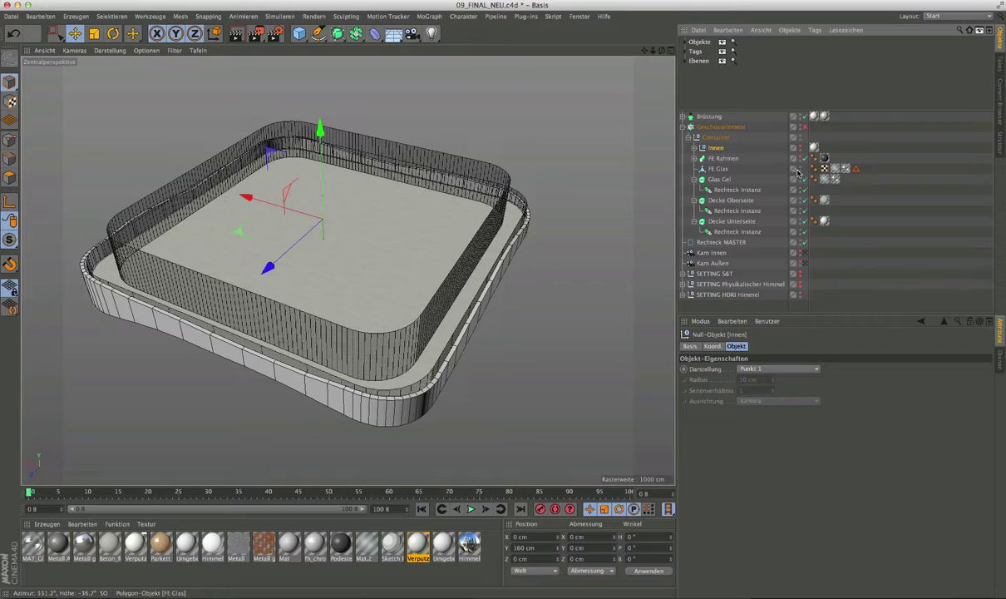
pyautogui.click(800, 167)
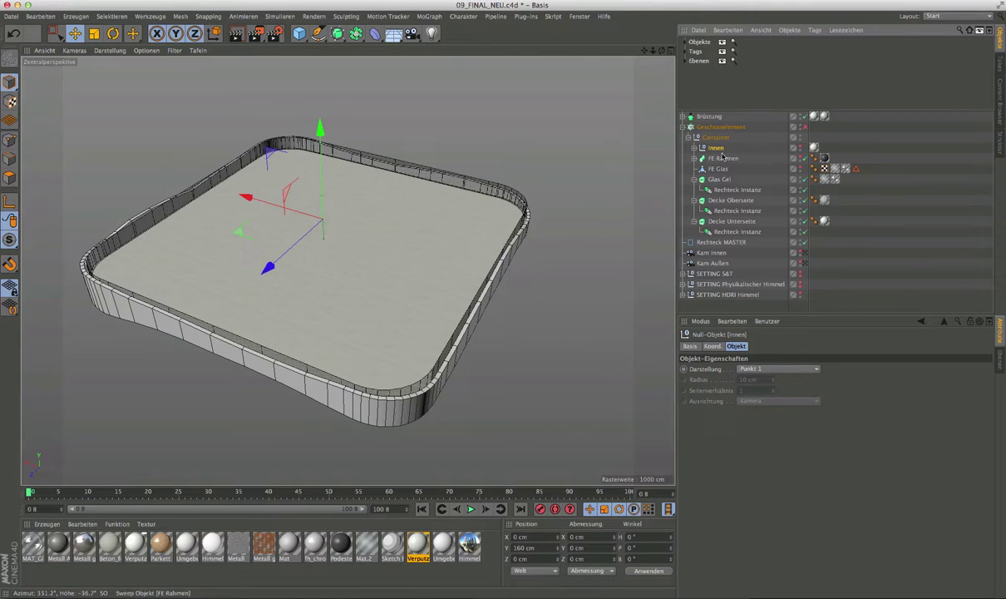
pyautogui.click(722, 180)
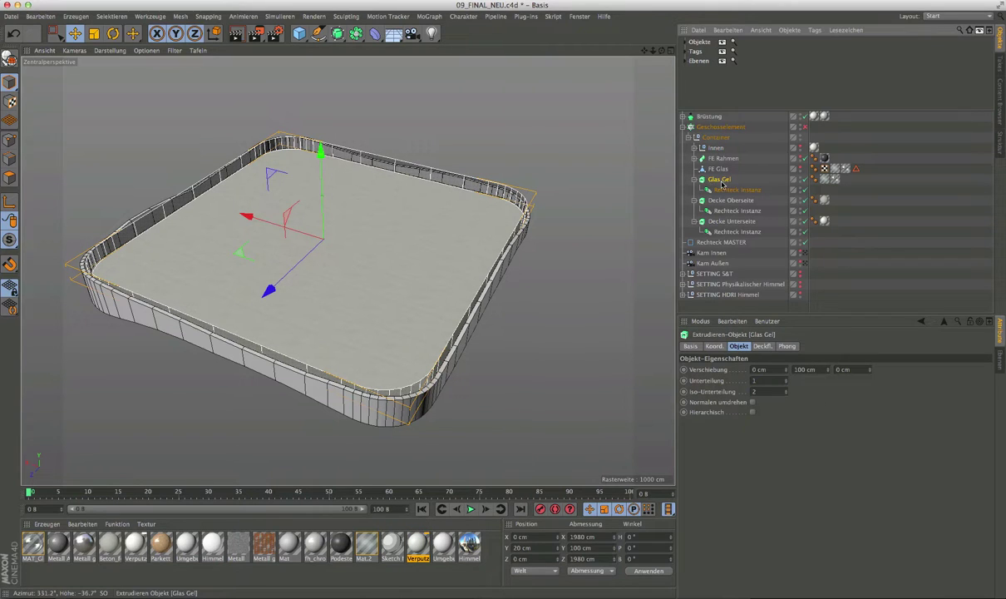
# Step: Inspect Decke Oberseite and Decke Unterseite (−30 cm offset) at the slab edge, then expand Brüstung
pyautogui.click(737, 200)
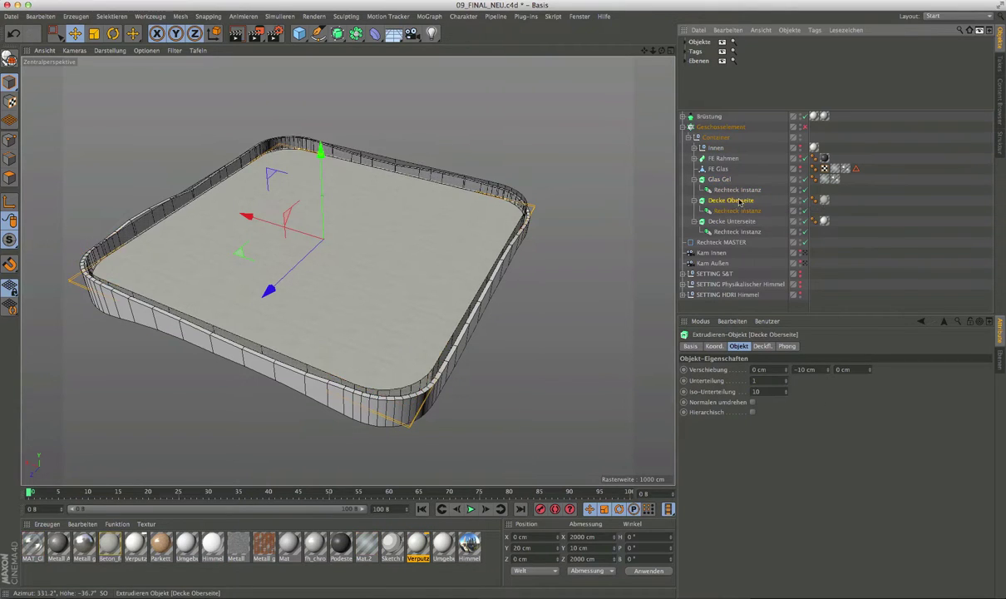
pyautogui.click(732, 221)
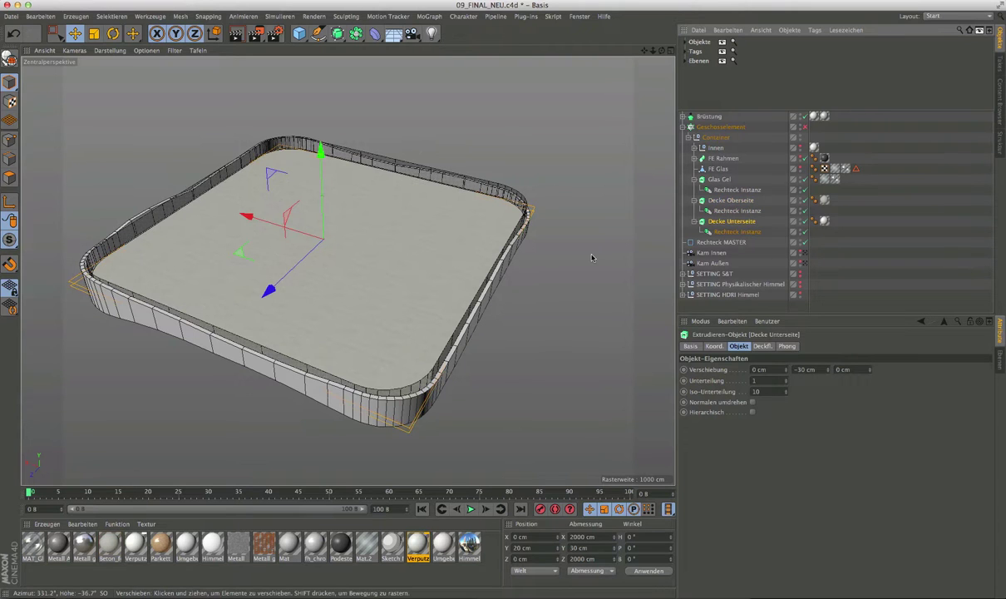
pyautogui.keyDown('alt'); pyautogui.moveTo(411, 409); pyautogui.dragTo(399, 217); pyautogui.keyUp('alt')
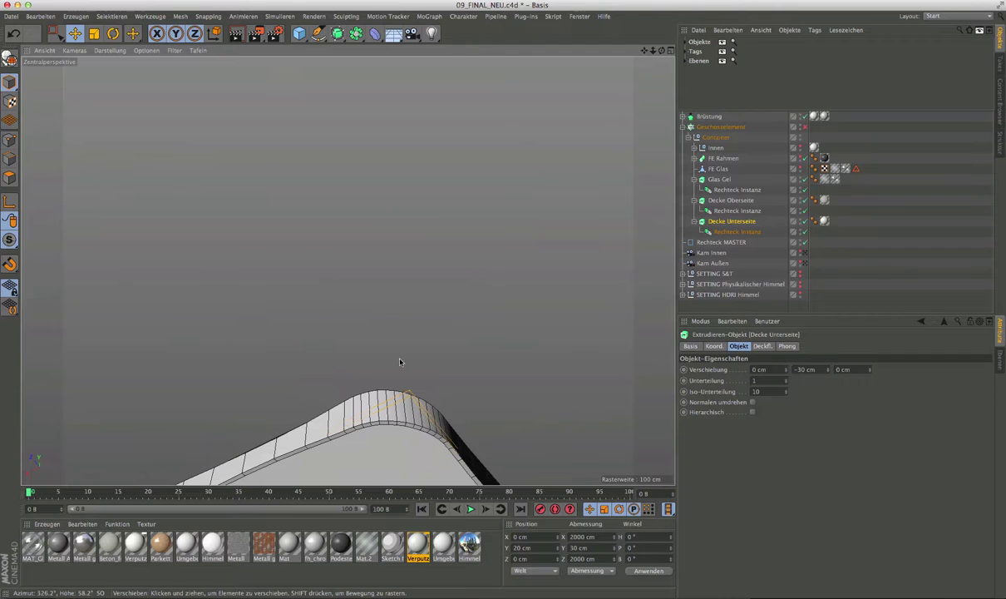
pyautogui.moveTo(400, 362)
pyautogui.keyDown('alt'); pyautogui.mouseDown()
pyautogui.moveTo(393, 136)
pyautogui.moveTo(389, 348)
pyautogui.moveTo(403, 265)
pyautogui.moveTo(409, 295)
pyautogui.mouseUp(); pyautogui.keyUp('alt')
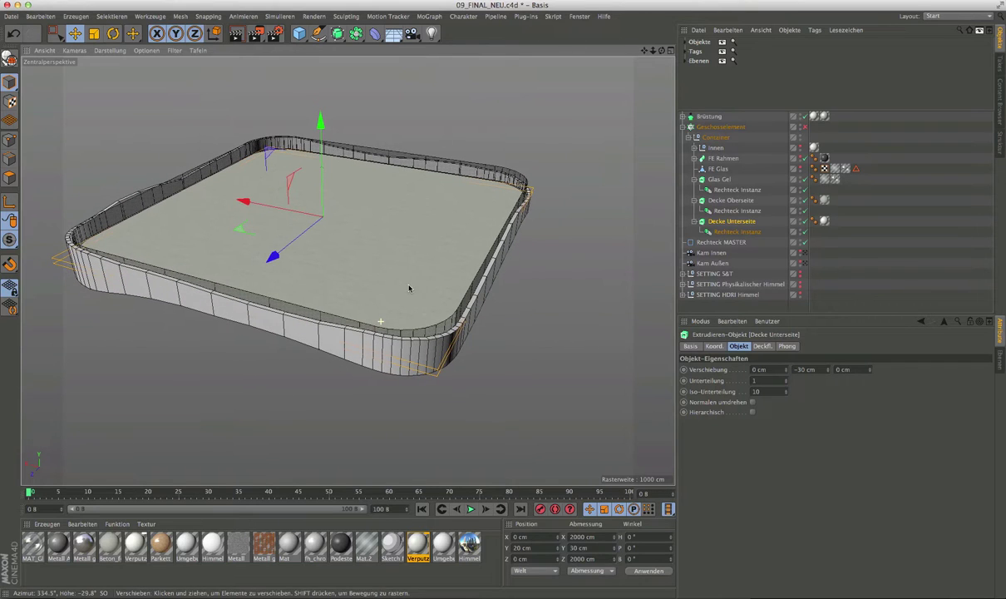
pyautogui.click(683, 118)
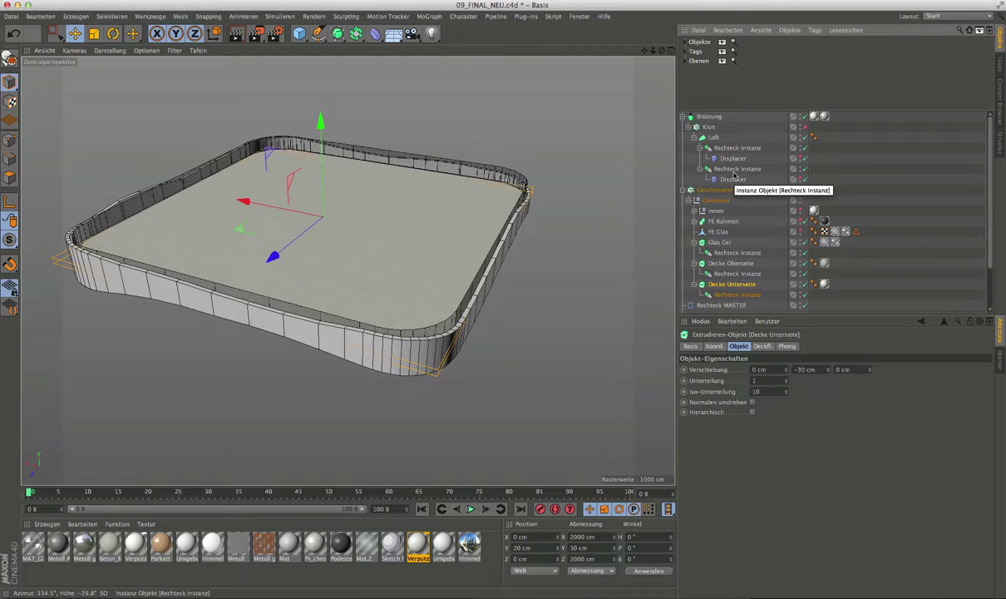
# Step: Try changing Rechteck MASTER's width and height, undoing both back to 2000 cm
pyautogui.click(717, 305)
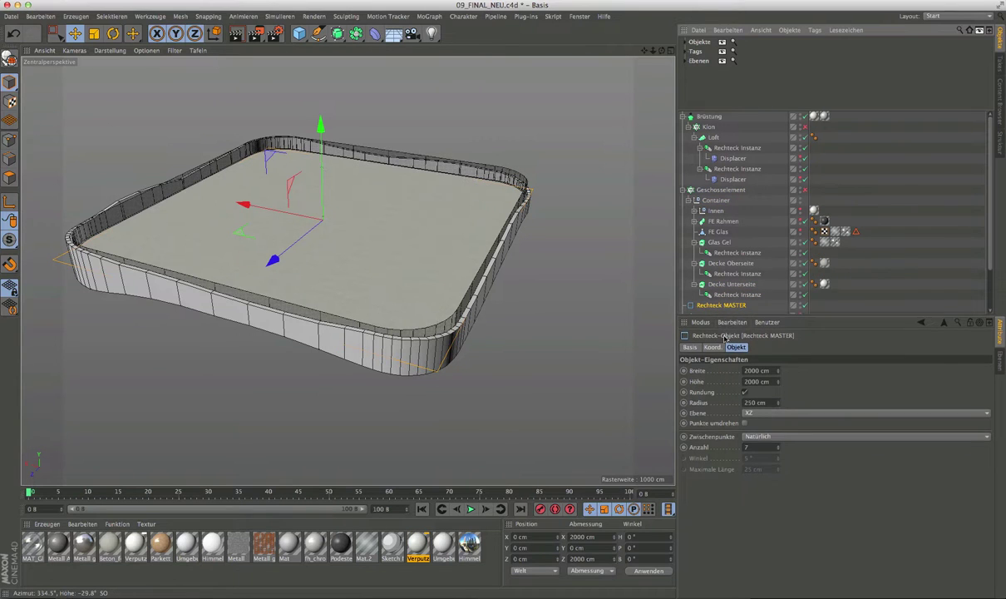
pyautogui.moveTo(725, 317); pyautogui.dragTo(725, 367)
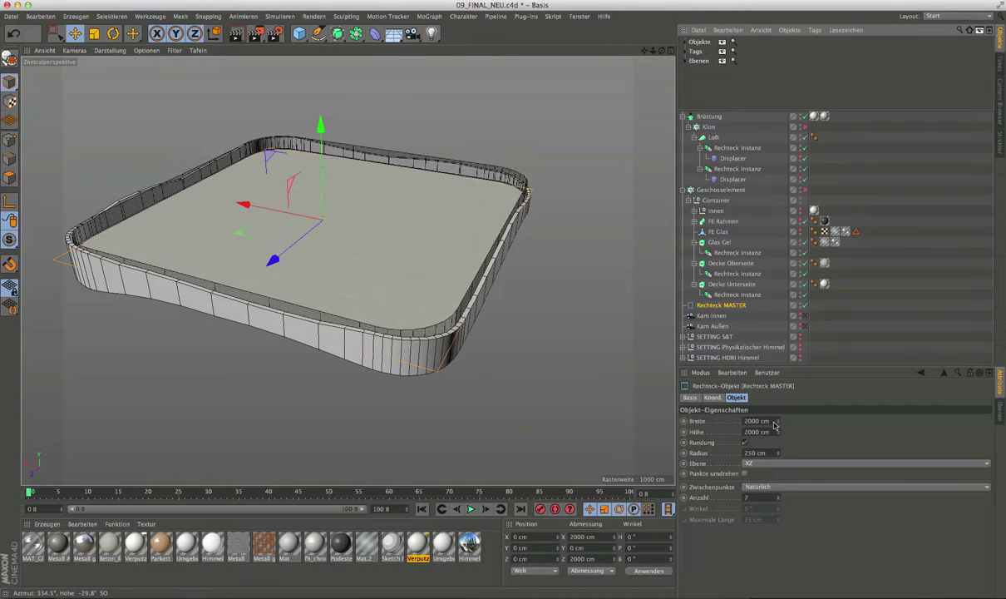
pyautogui.moveTo(779, 422)
pyautogui.mouseDown()
pyautogui.moveTo(832, 423)
pyautogui.moveTo(732, 422)
pyautogui.moveTo(778, 433)
pyautogui.mouseUp()
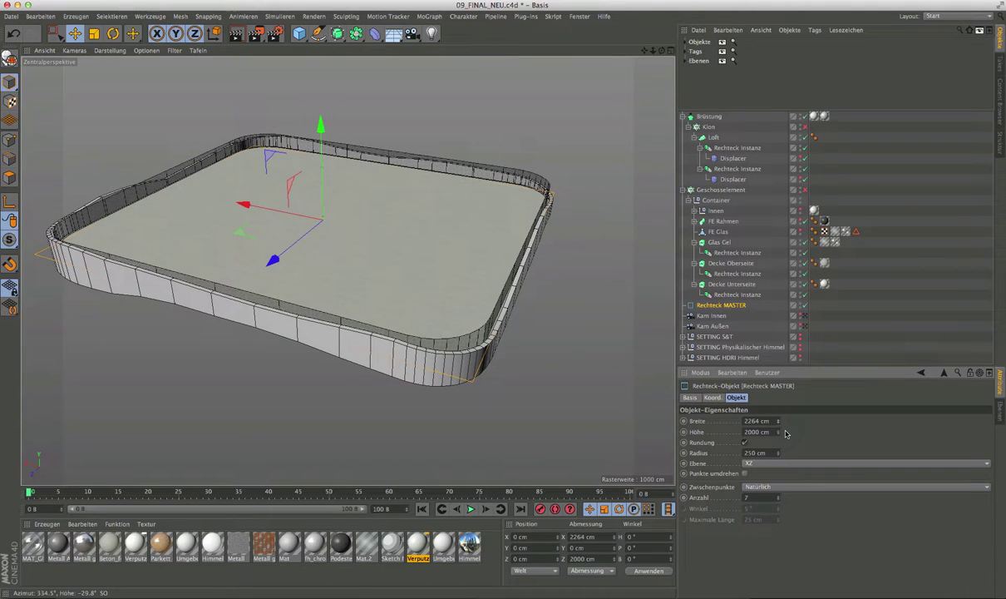
pyautogui.hotkey('ctrl', 'z')
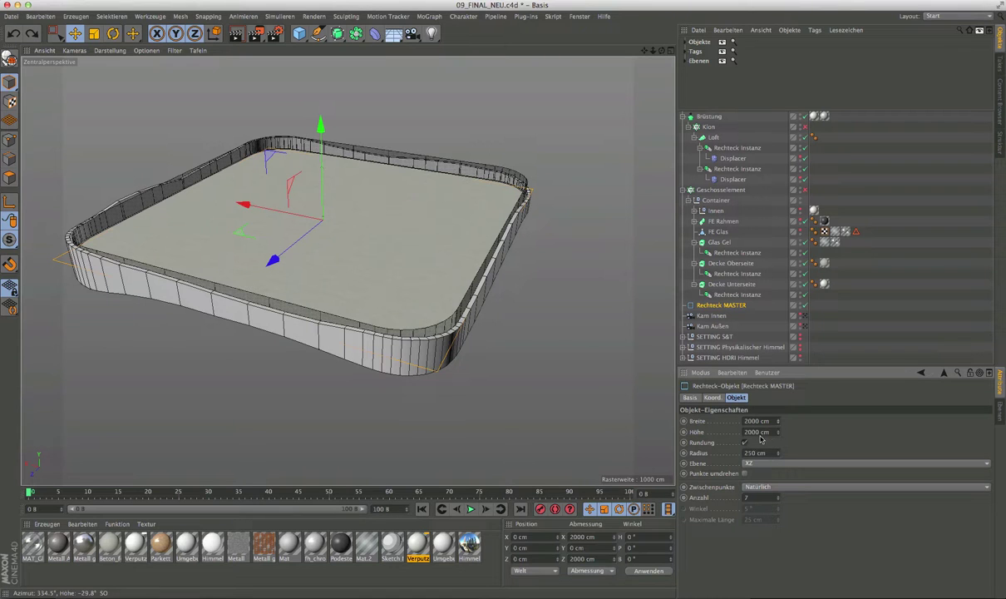
pyautogui.moveTo(778, 434); pyautogui.dragTo(778, 437)
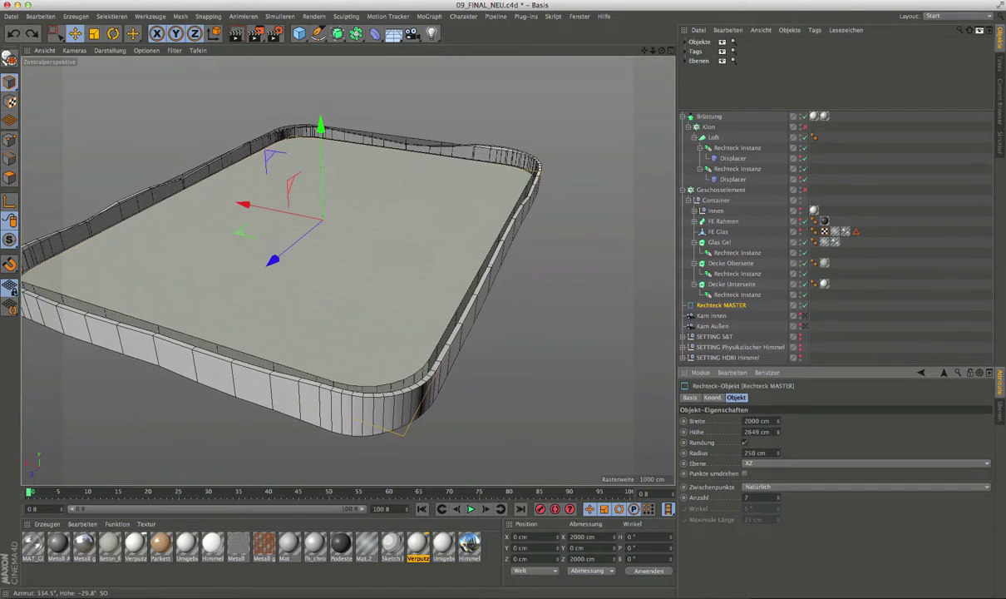
pyautogui.hotkey('ctrl', 'z')
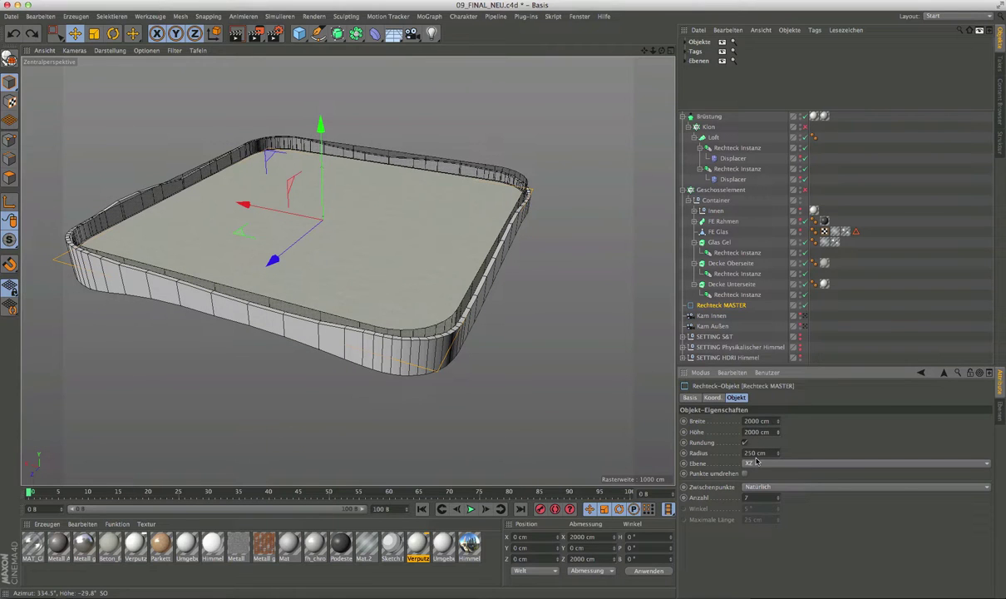
# Step: Preview a larger corner radius, then set Rechteck MASTER's radius back to 250 cm
pyautogui.moveTo(779, 453)
pyautogui.mouseDown()
pyautogui.moveTo(779, 432)
pyautogui.moveTo(779, 457)
pyautogui.mouseUp()
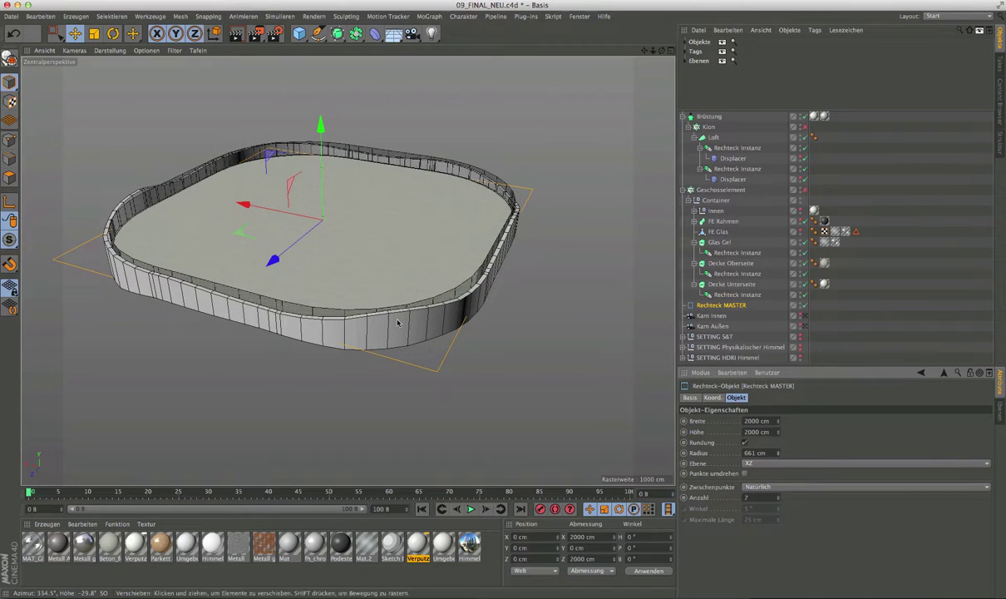
pyautogui.moveTo(396, 324)
pyautogui.keyDown('alt'); pyautogui.mouseDown()
pyautogui.moveTo(417, 268)
pyautogui.moveTo(406, 289)
pyautogui.moveTo(477, 302)
pyautogui.mouseUp(); pyautogui.keyUp('alt')
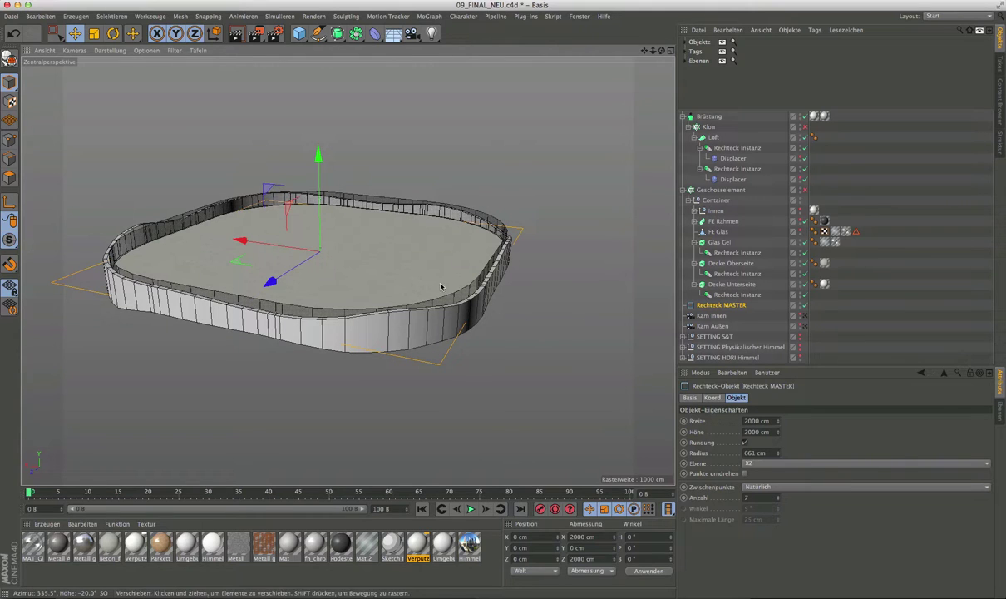
pyautogui.click(767, 453)
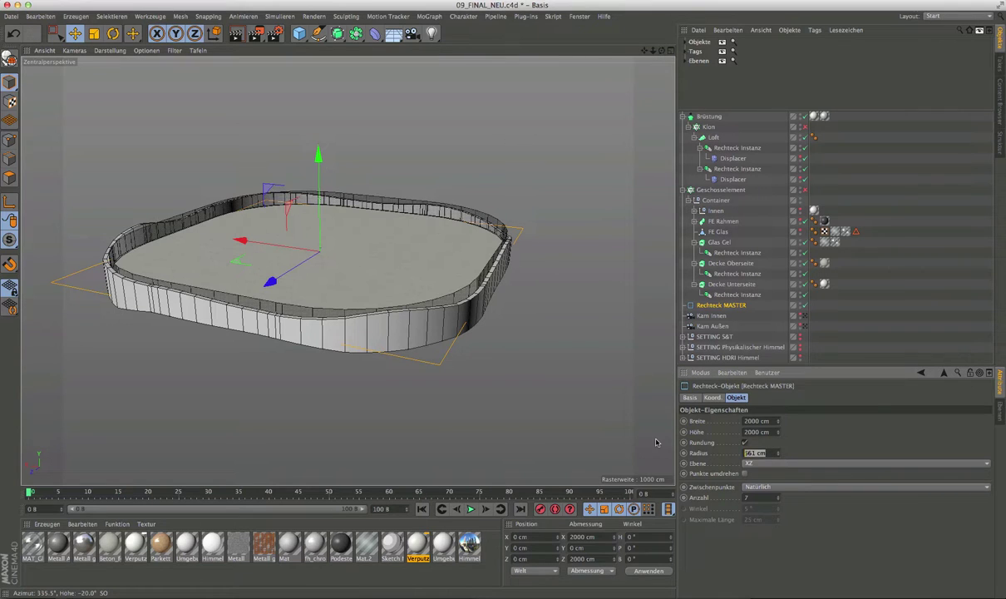
pyautogui.write('250')
pyautogui.press('Return')
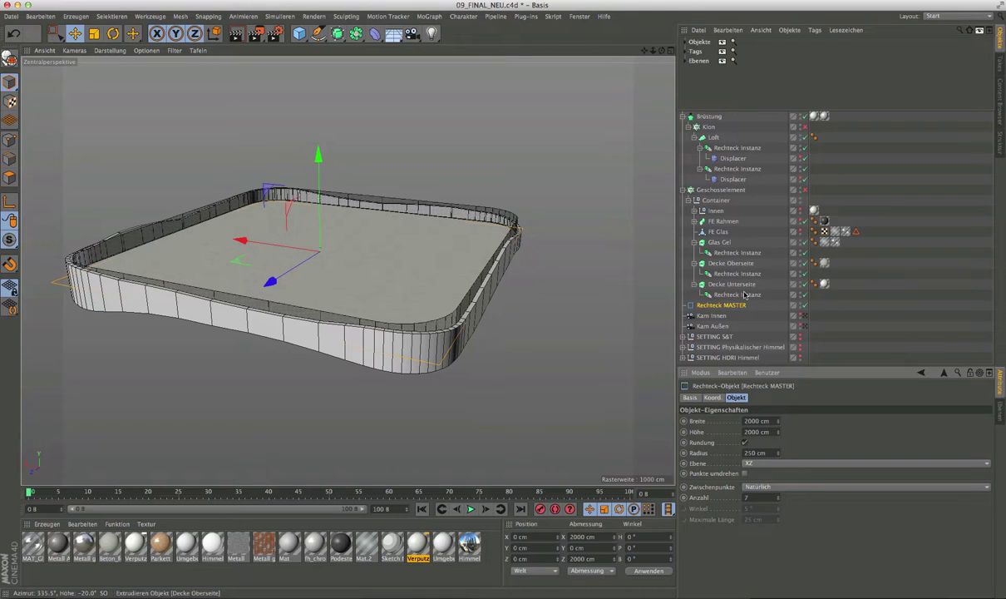
pyautogui.keyDown('alt'); pyautogui.moveTo(470, 334); pyautogui.dragTo(489, 341); pyautogui.keyUp('alt')
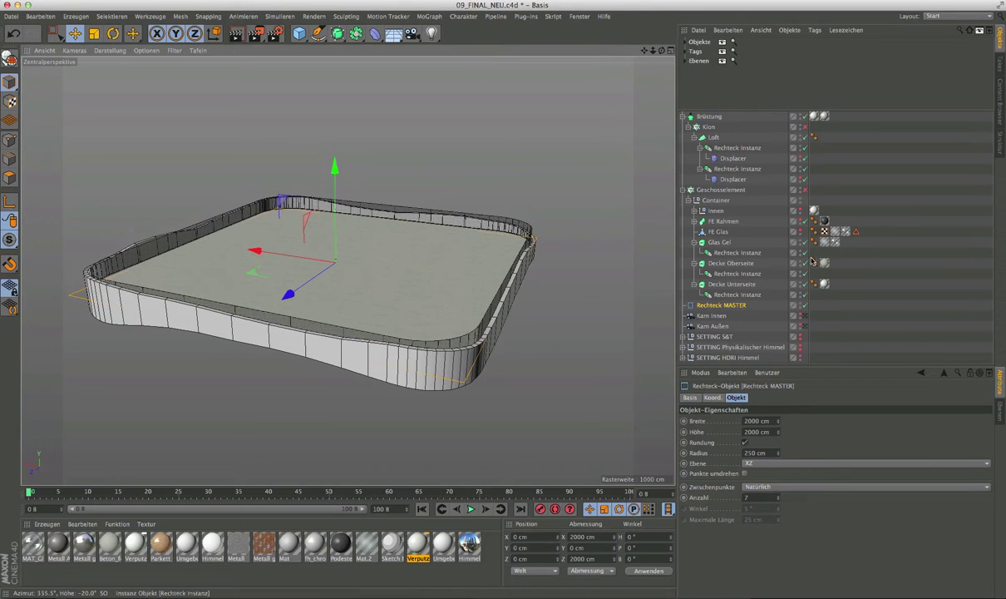
# Step: Make the Geschosselement floors and the cloned parapets visible again, viewing the tower's side
pyautogui.click(804, 190)
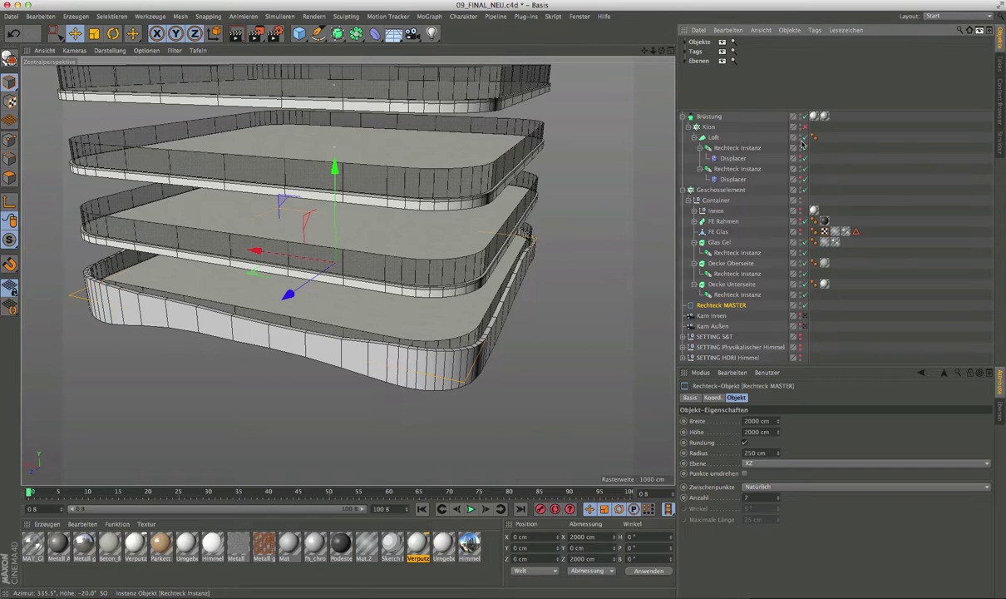
pyautogui.click(803, 127)
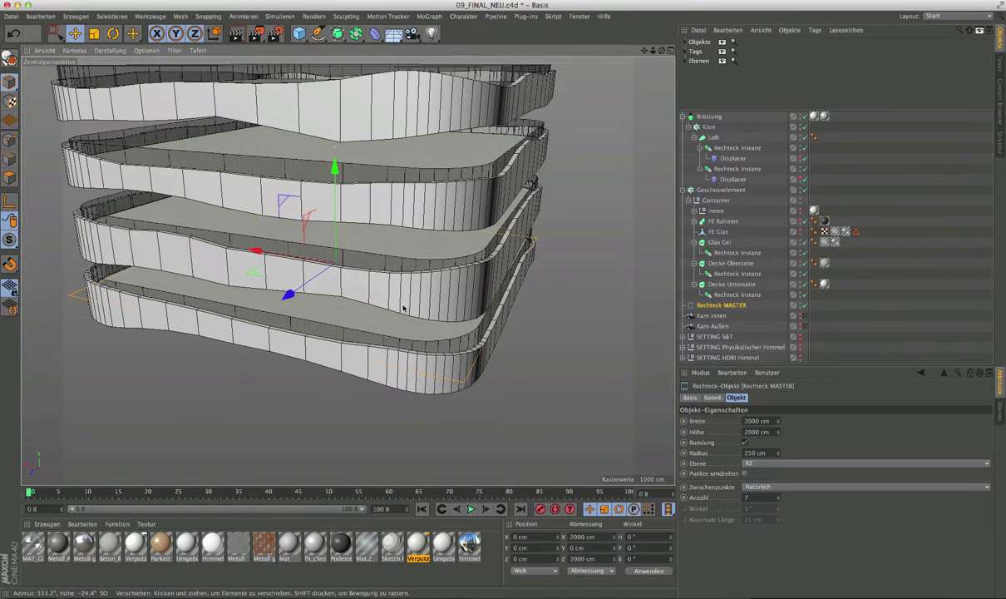
pyautogui.keyDown('alt'); pyautogui.moveTo(429, 337); pyautogui.dragTo(403, 308); pyautogui.keyUp('alt')
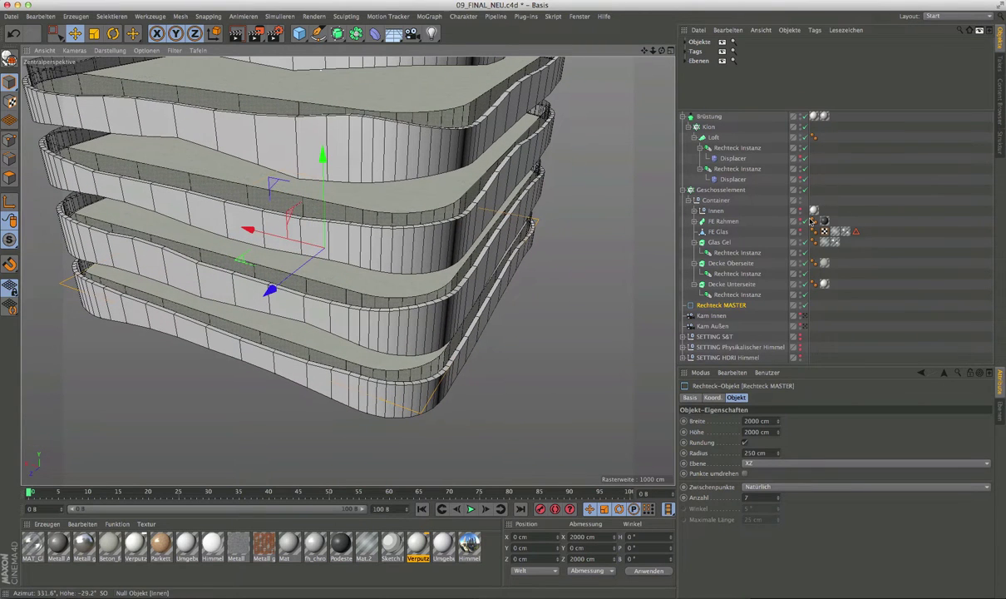
# Step: Show the Innen columns, FE Rahmen window frames and FE Glas panes, and zoom in
pyautogui.click(800, 210)
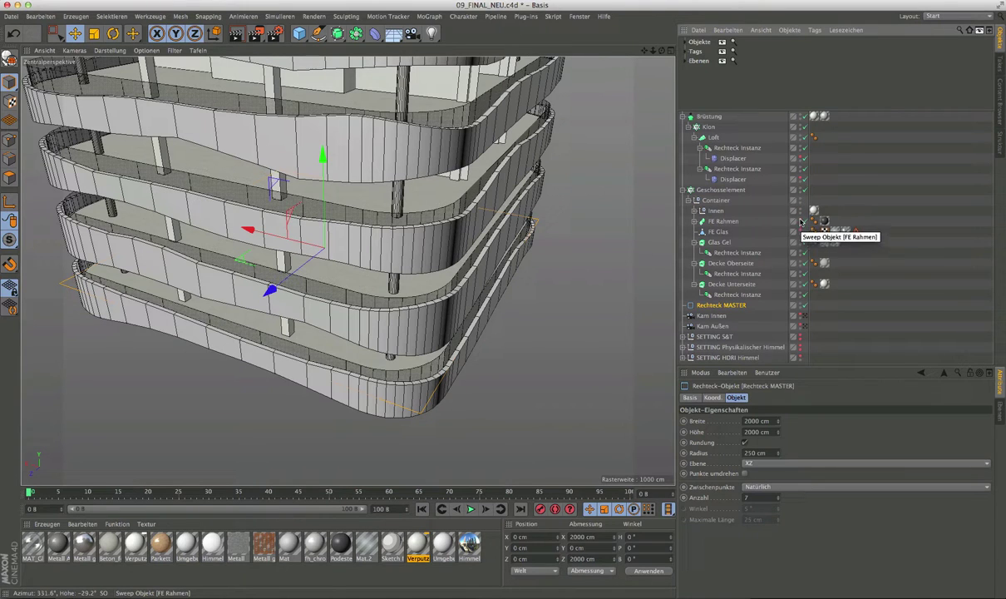
pyautogui.click(800, 220)
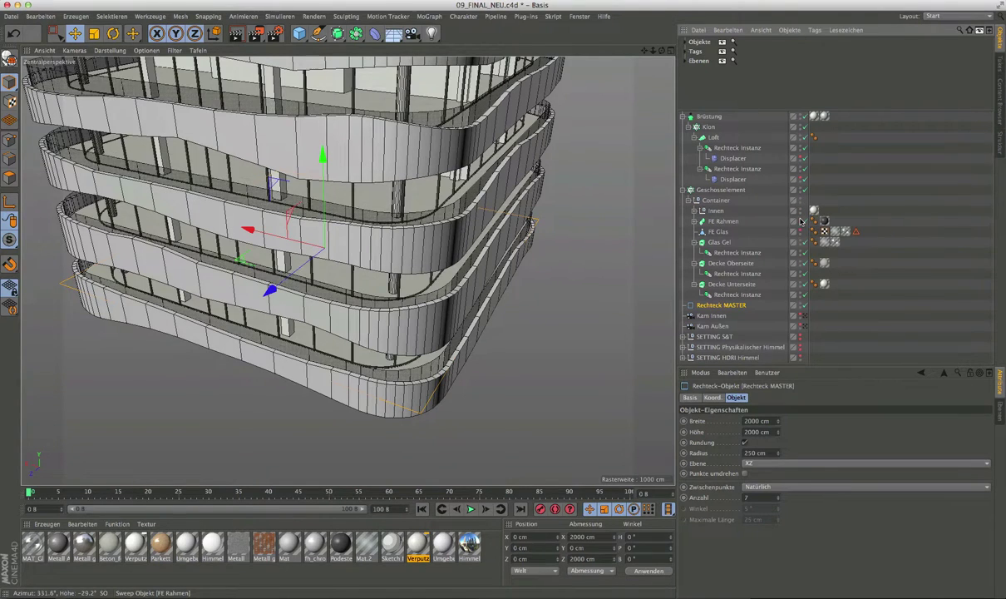
pyautogui.click(800, 232)
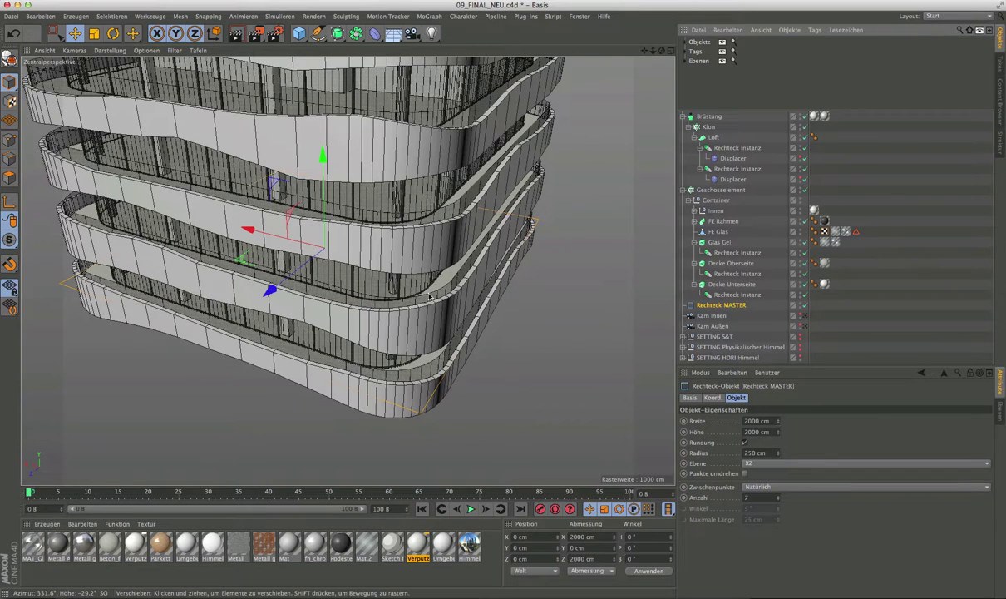
pyautogui.scroll(3, 416, 374)
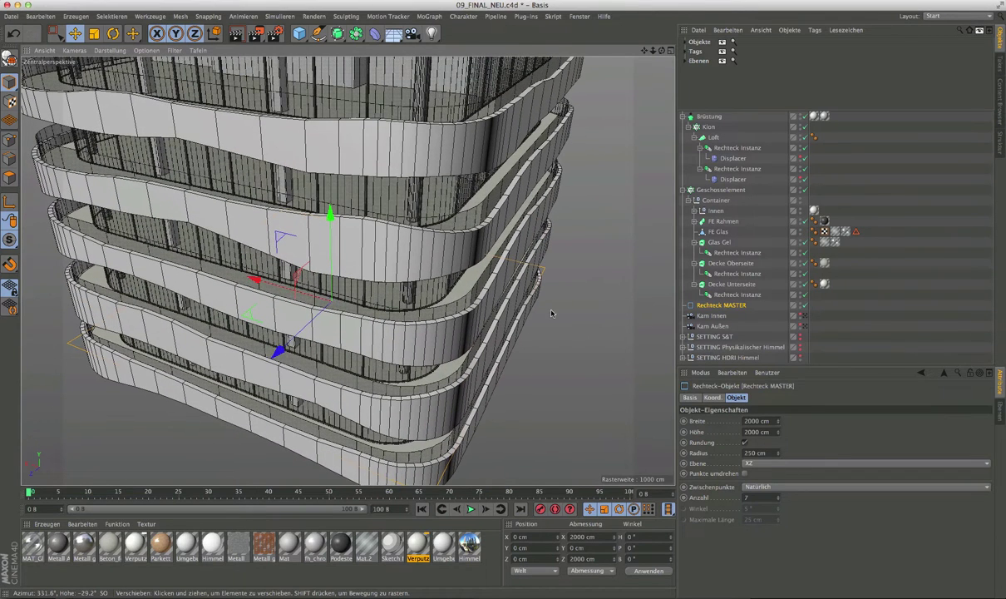
pyautogui.click(578, 16)
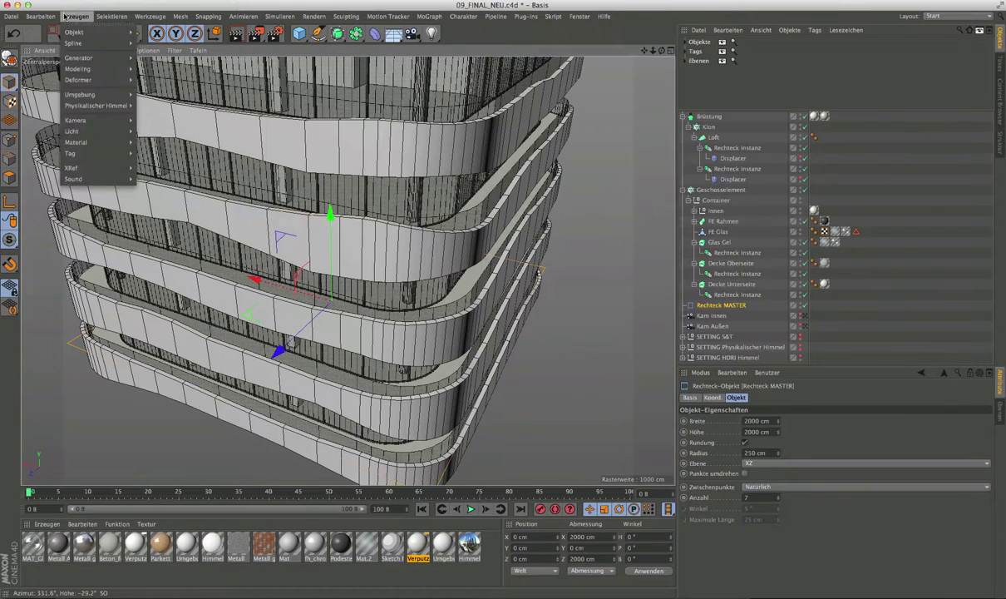
# Step: In a new project, add a Rechteck spline lying flat in the XZ plane
pyautogui.moveTo(10, 16)
pyautogui.click(20, 31)
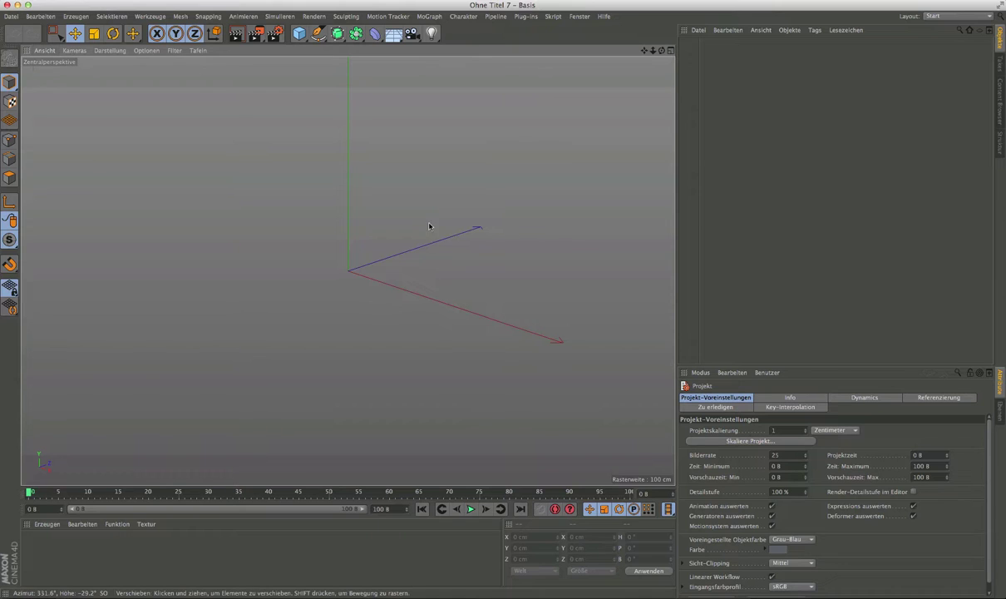
pyautogui.moveTo(318, 33); pyautogui.dragTo(337, 47)
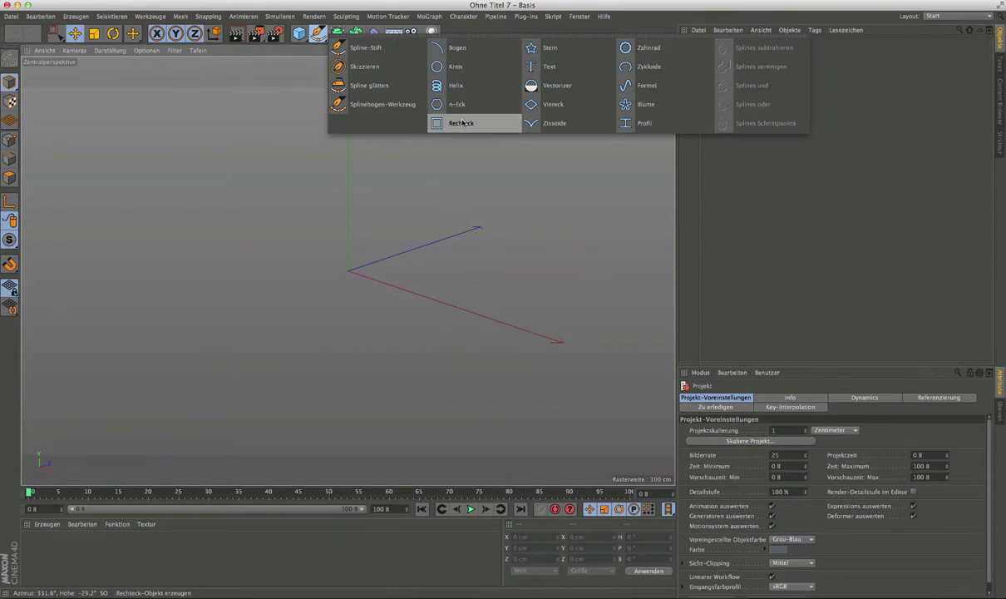
pyautogui.click(462, 122)
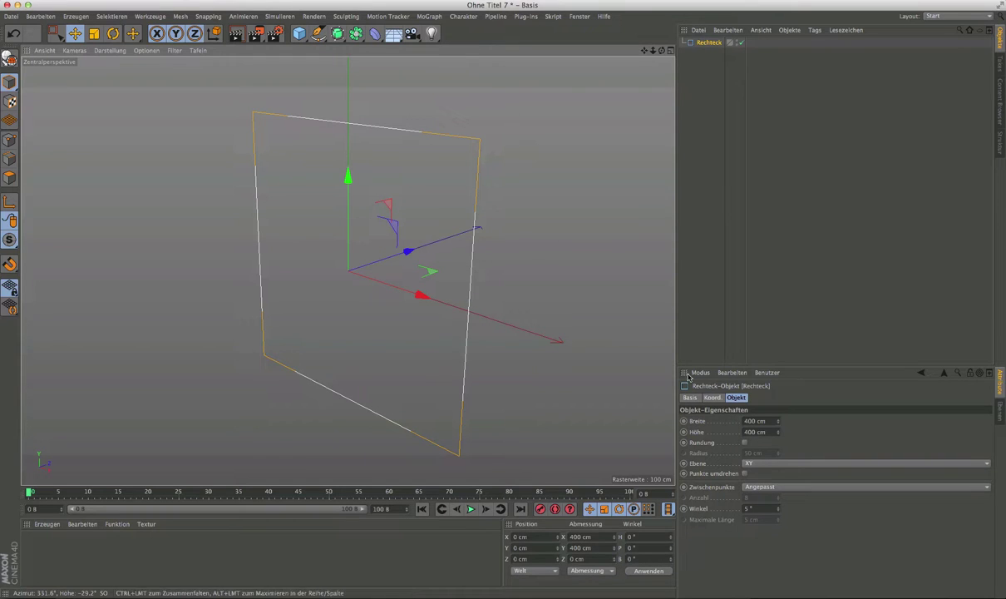
pyautogui.click(764, 464)
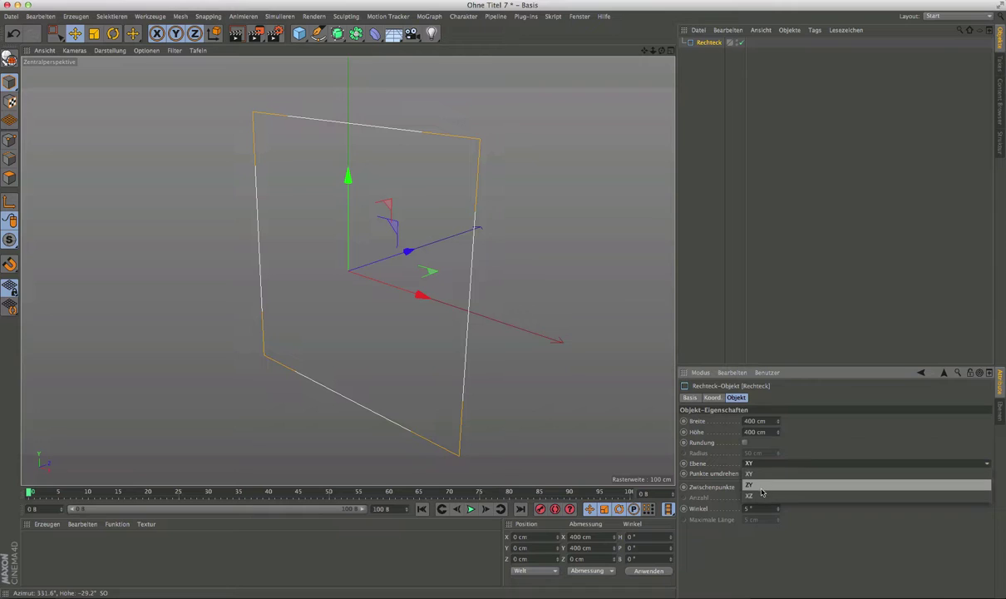
pyautogui.click(757, 494)
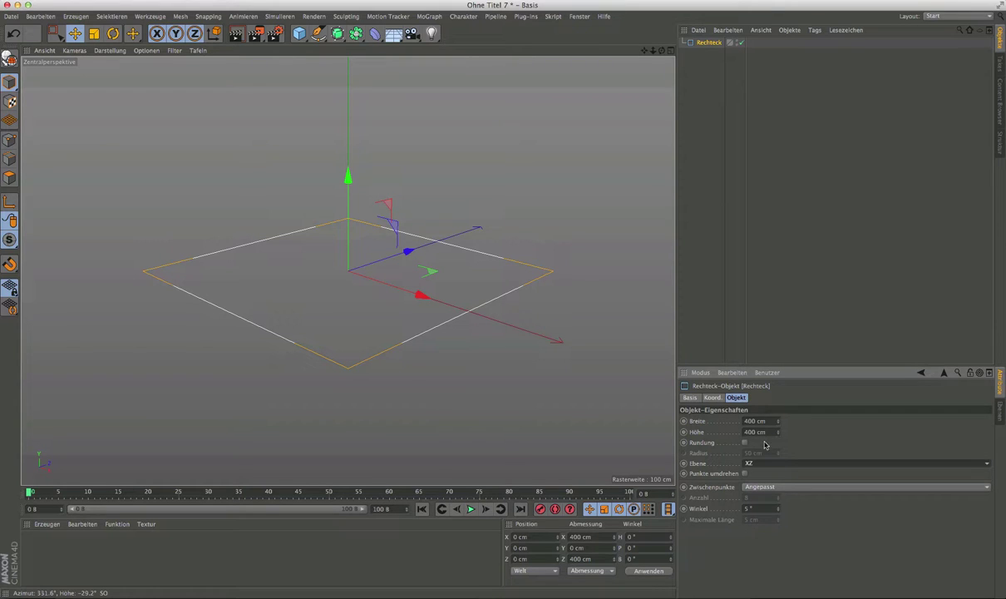
pyautogui.click(15, 16)
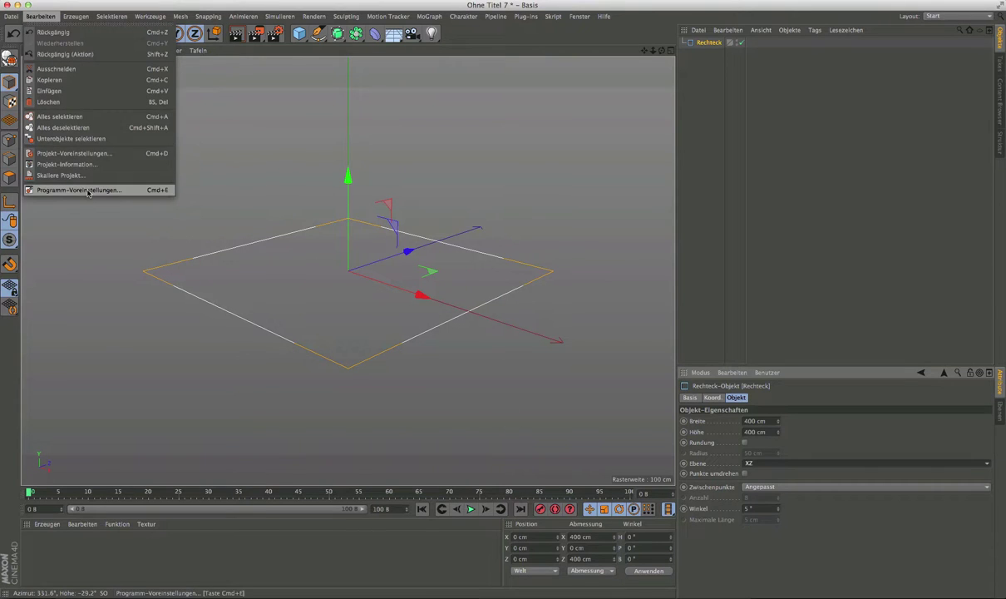
# Step: Set the program preferences' unit display to metres
pyautogui.click(100, 191)
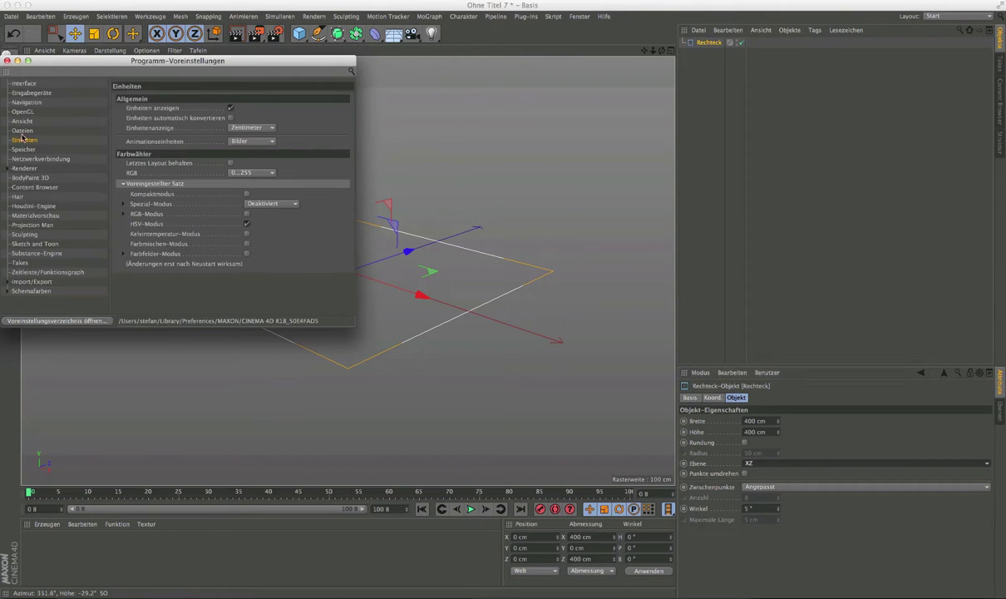
pyautogui.click(251, 127)
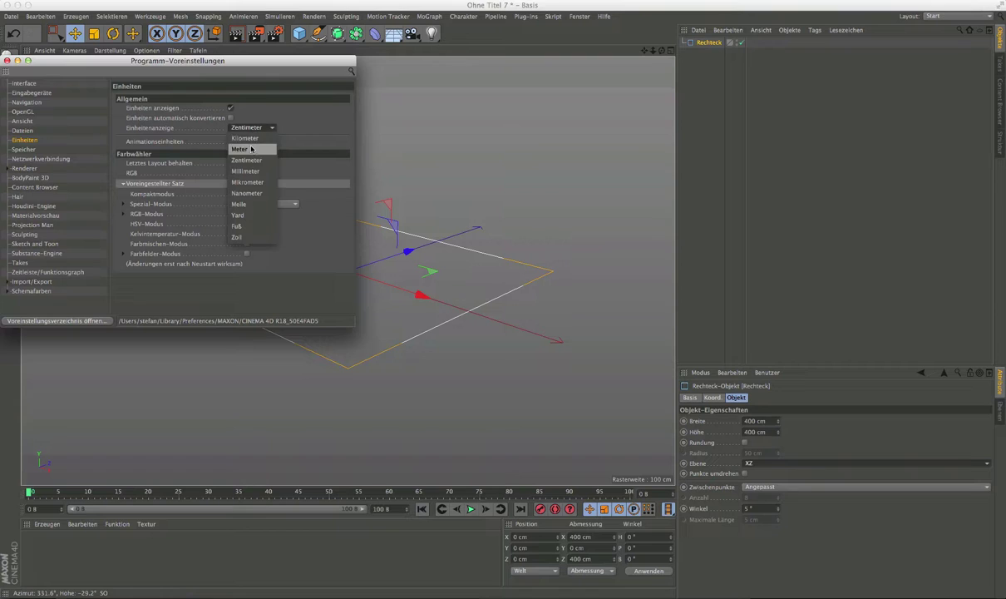
pyautogui.click(241, 143)
pyautogui.click(7, 61)
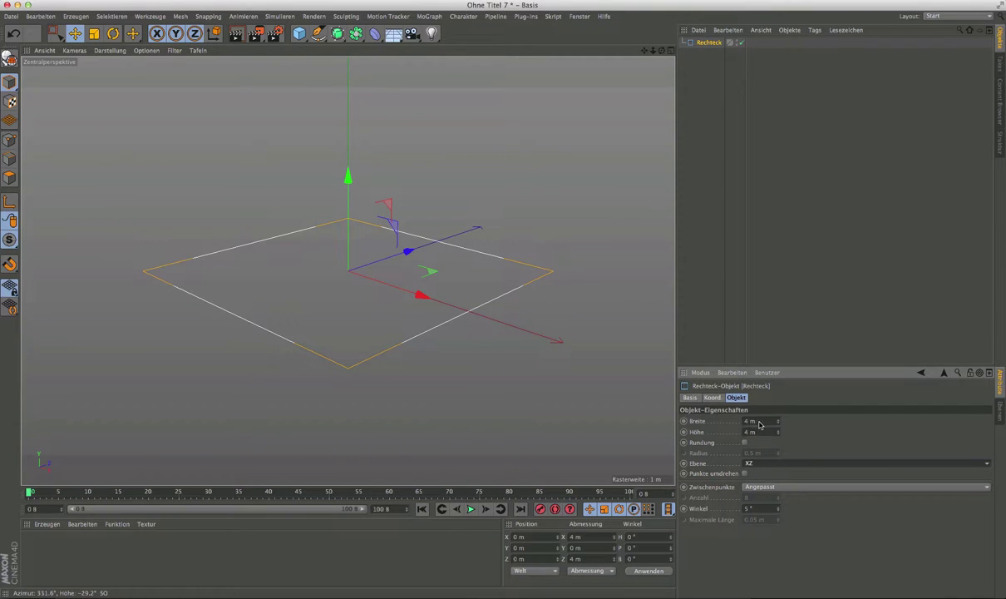
# Step: Set the rectangle's Breite and Höhe to 20 m and zoom out
pyautogui.moveTo(760, 423); pyautogui.dragTo(715, 423)
pyautogui.write('20')
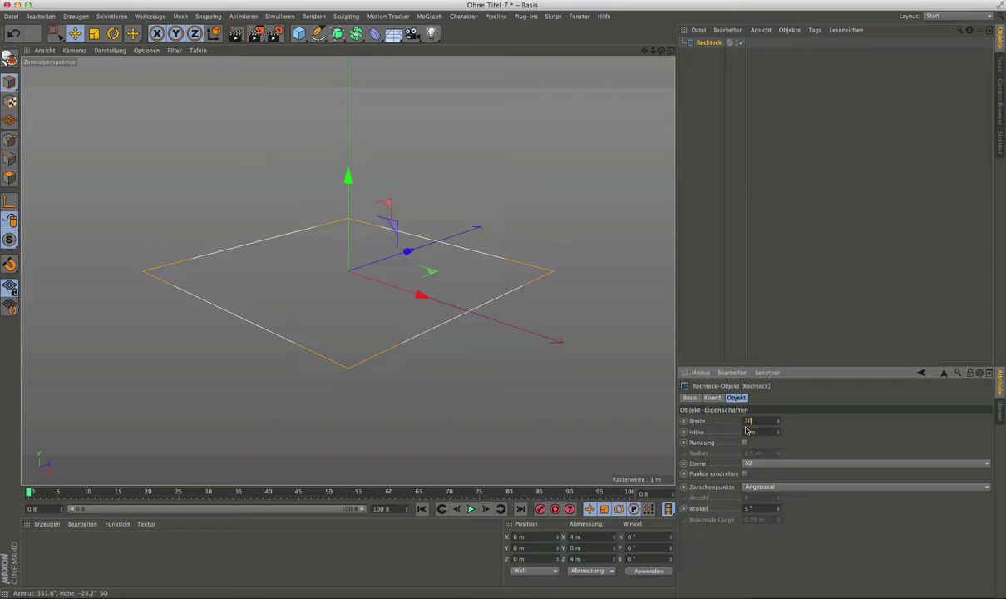
pyautogui.press('Tab')
pyautogui.write('2')
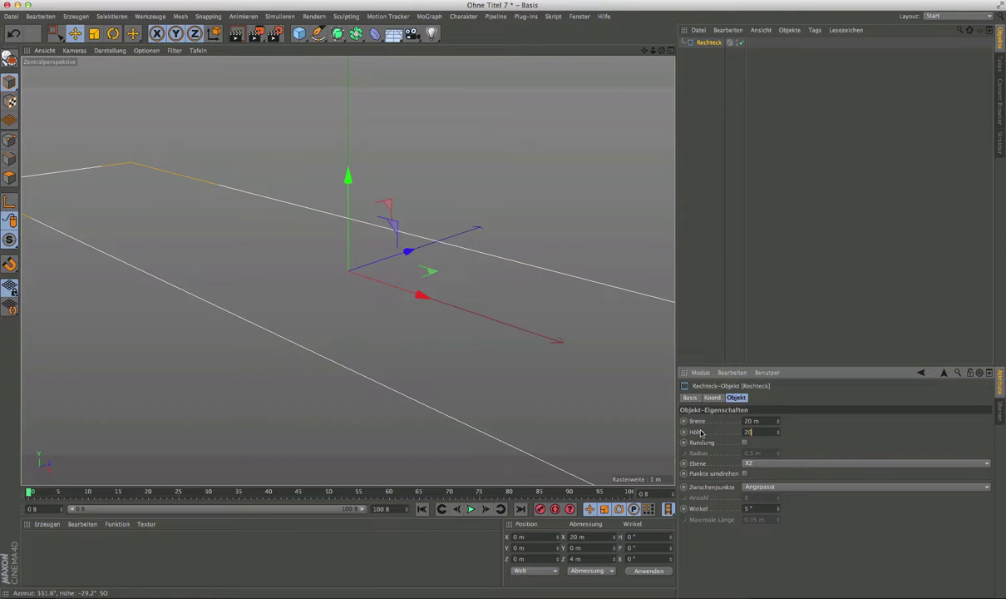
pyautogui.press('Return')
pyautogui.scroll(-3, 380, 252)
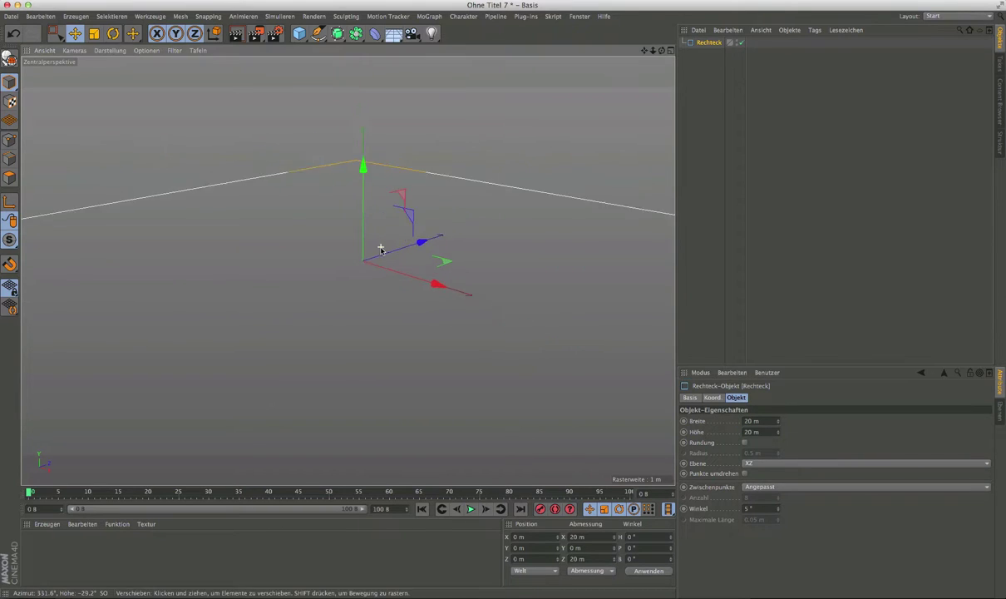
pyautogui.scroll(-3, 381, 252)
# Step: Enable Rundung on the 20 m rectangle with a 2.5 m corner radius
pyautogui.keyDown('alt'); pyautogui.moveTo(348, 271); pyautogui.dragTo(397, 288); pyautogui.keyUp('alt')
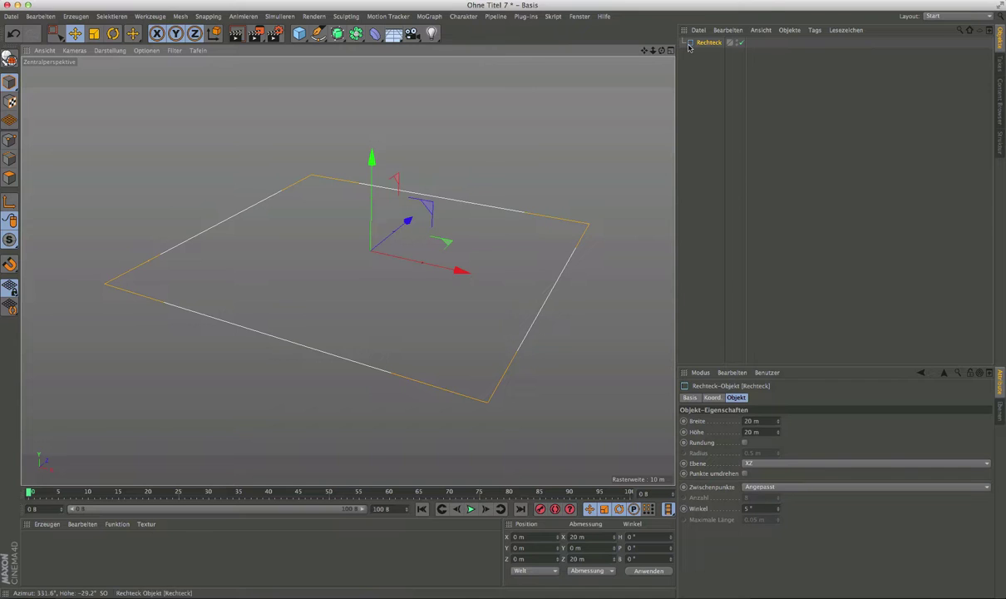
pyautogui.moveTo(358, 275)
pyautogui.keyDown('alt'); pyautogui.mouseDown()
pyautogui.moveTo(348, 270)
pyautogui.moveTo(649, 54)
pyautogui.moveTo(553, 158)
pyautogui.mouseUp(); pyautogui.keyUp('alt')
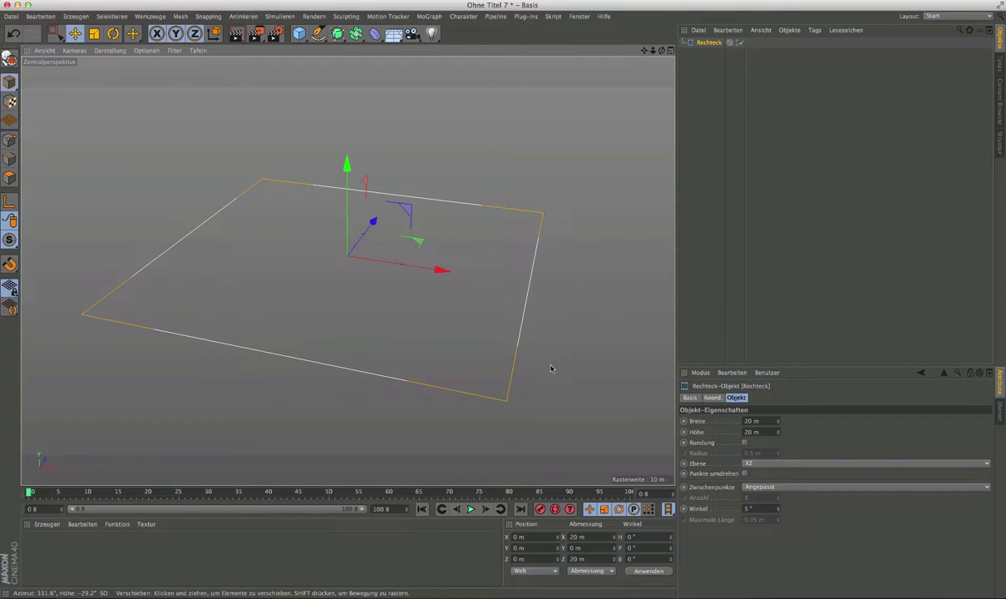
pyautogui.click(744, 443)
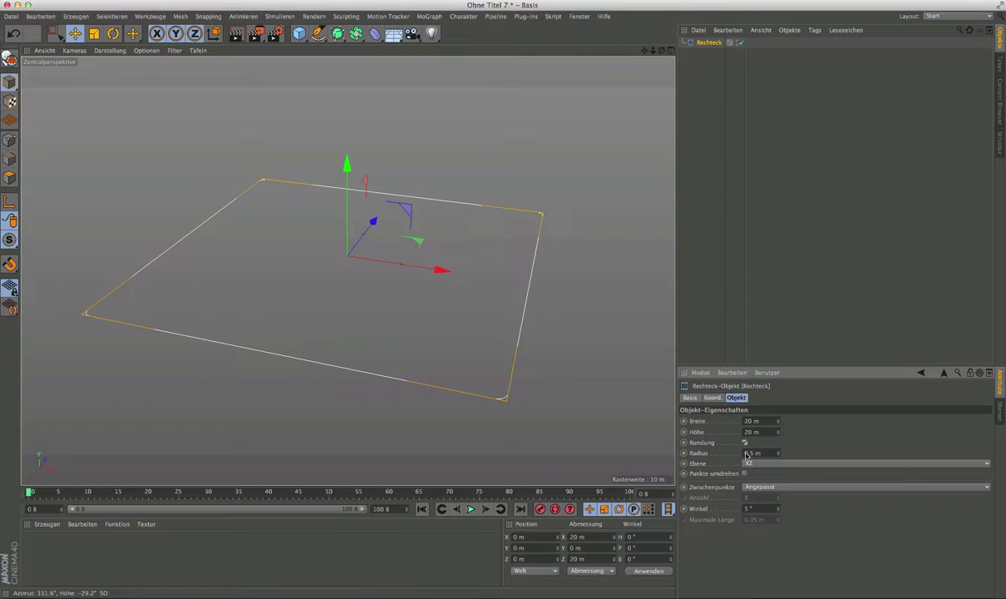
pyautogui.moveTo(766, 456); pyautogui.dragTo(691, 447)
pyautogui.write('2.5')
pyautogui.press('Return')
pyautogui.moveTo(663, 50); pyautogui.dragTo(616, 53)
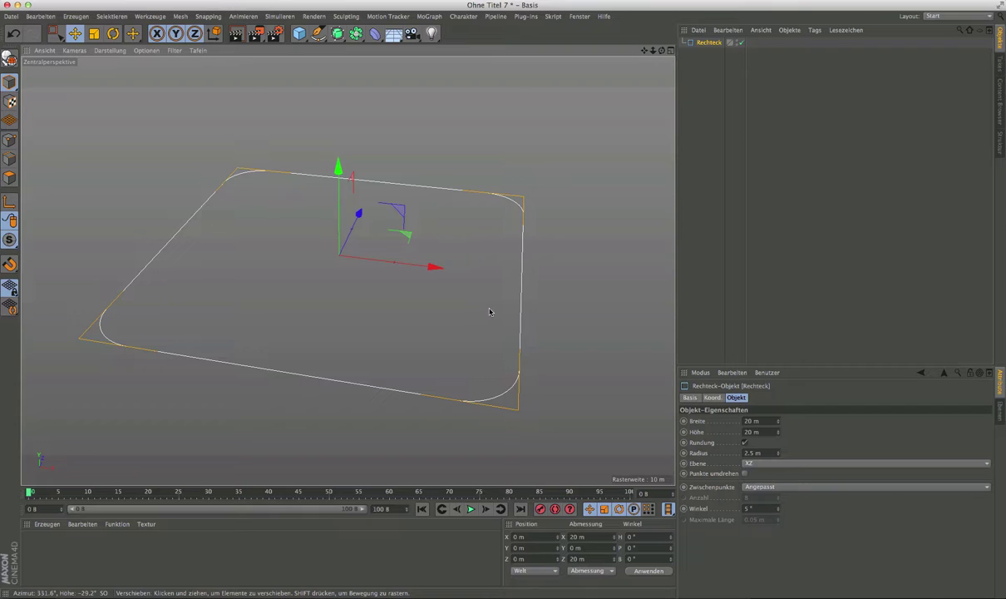
pyautogui.doubleClick(710, 43)
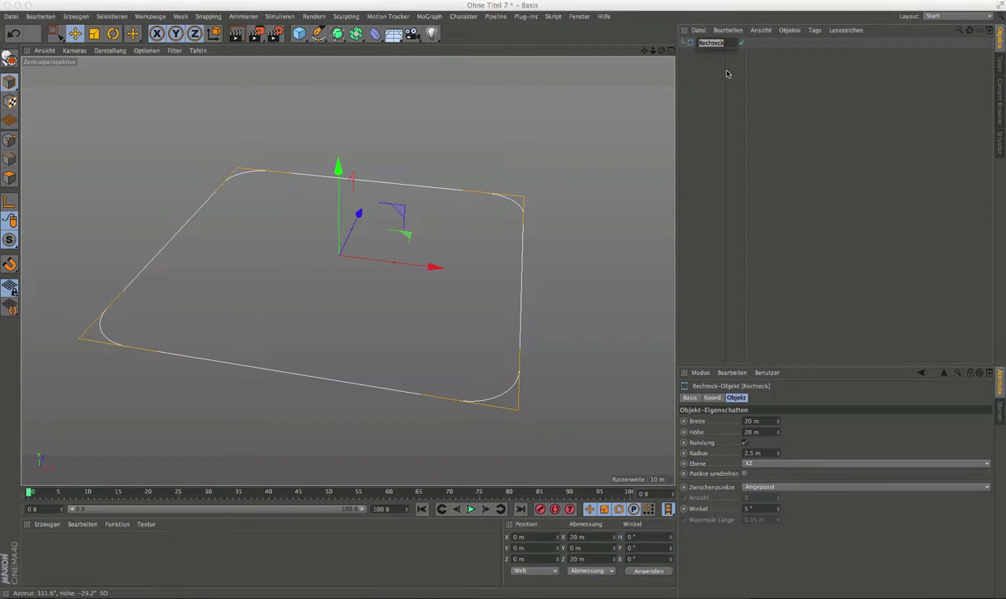
# Step: Rename the rectangle spline 'Rechteck MASTER' and widen the Object Manager name column
pyautogui.press('Return')
pyautogui.write('M')
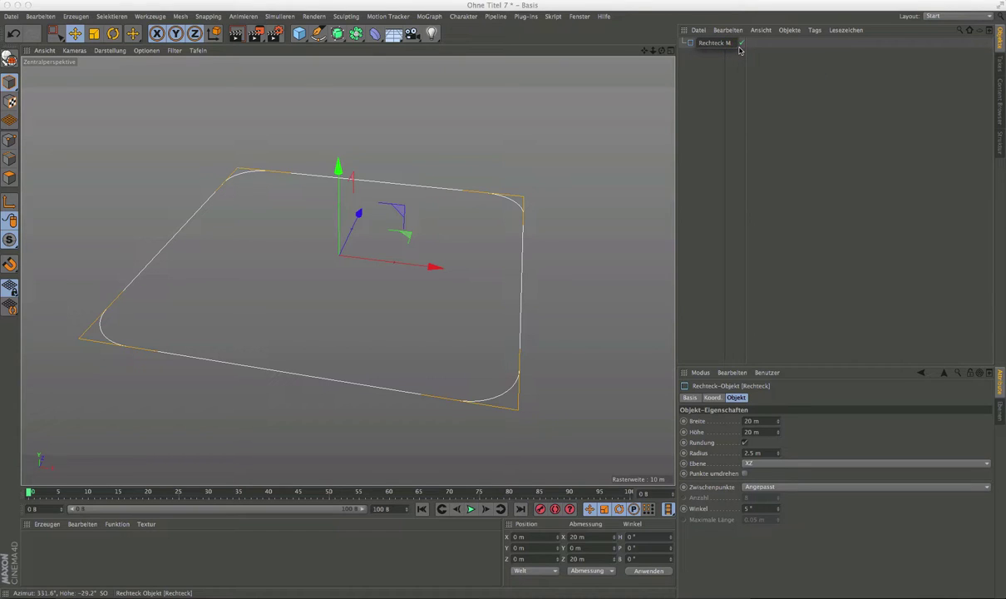
pyautogui.write('aASTER')
pyautogui.press('Return')
pyautogui.moveTo(771, 86); pyautogui.dragTo(802, 90)
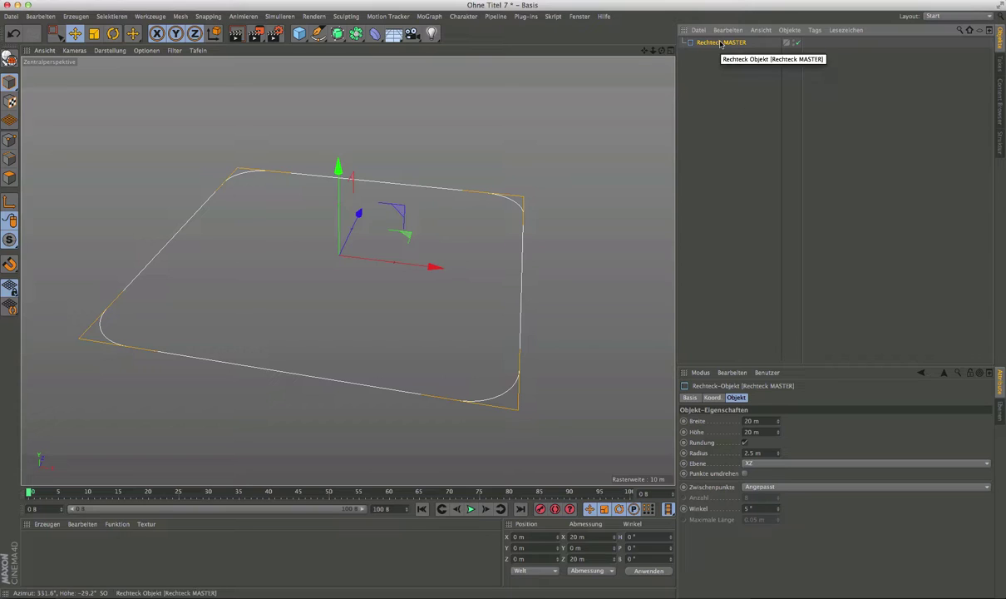
# Step: Create an Instanz object referencing Rechteck MASTER from the generators palette
pyautogui.click(357, 35)
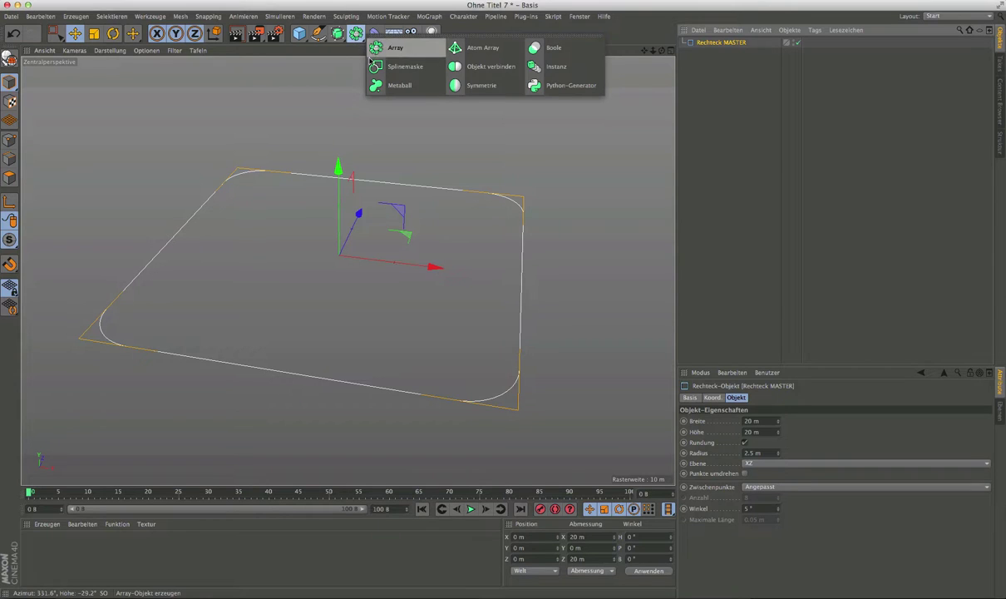
pyautogui.click(556, 69)
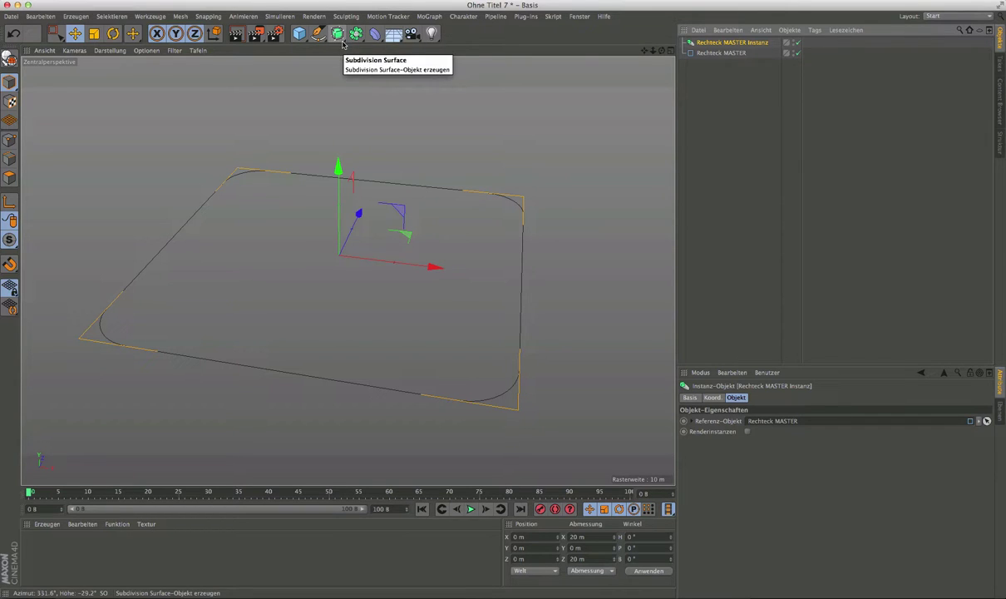
# Step: Add a Loft object to the scene and select the Rechteck MASTER Instanz
pyautogui.click(339, 35)
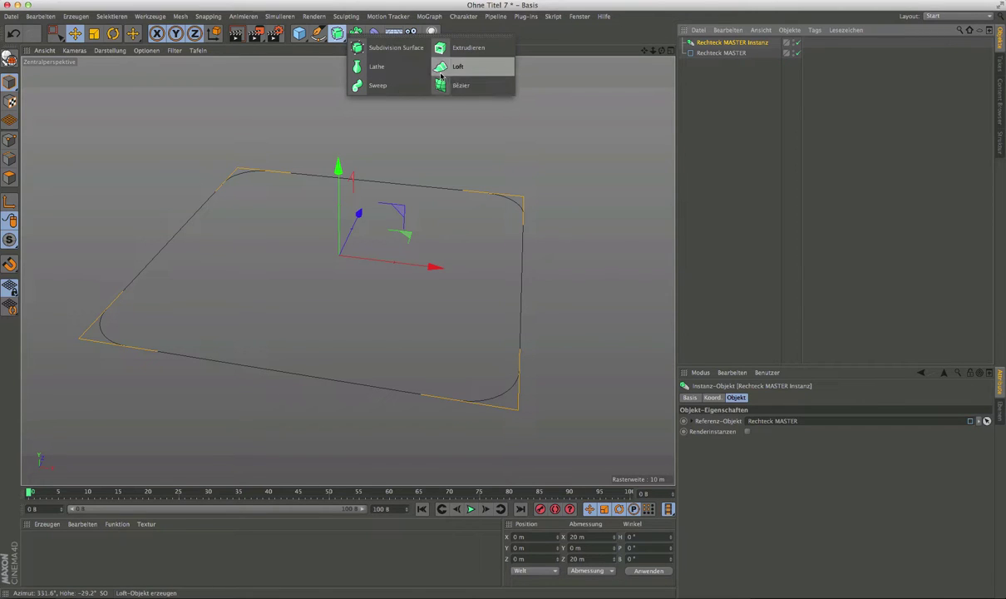
pyautogui.click(464, 70)
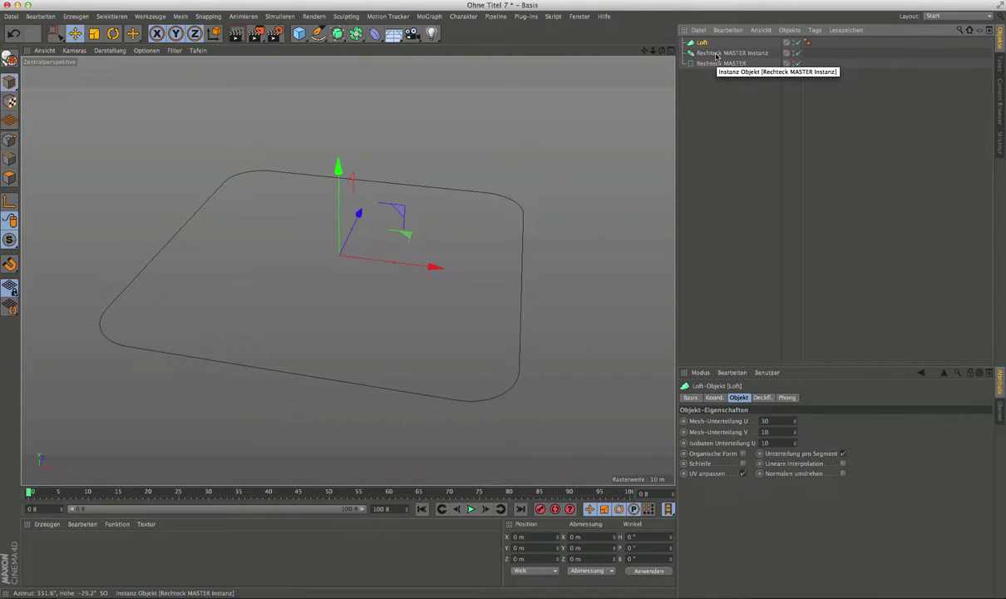
pyautogui.click(703, 54)
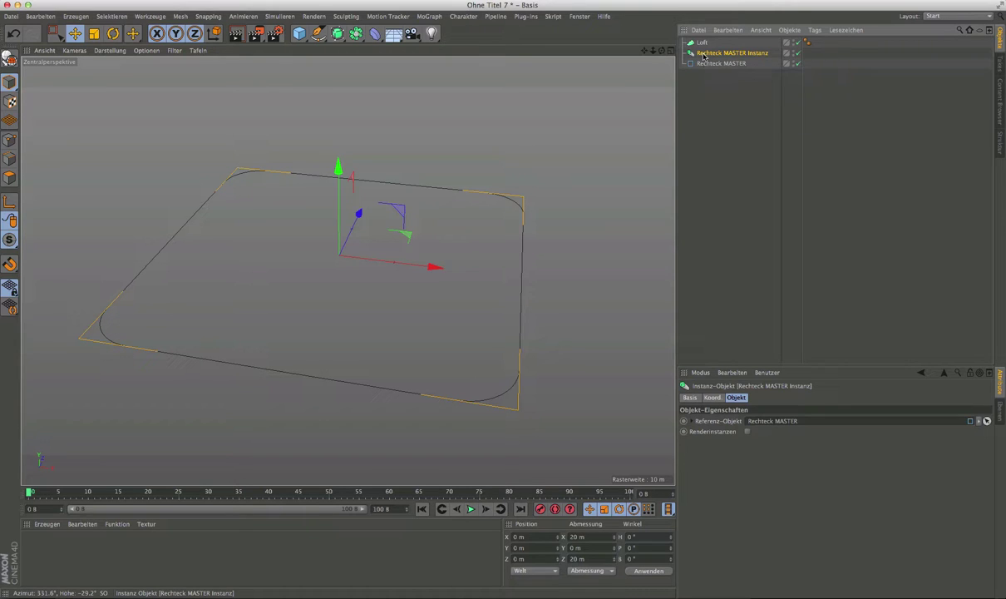
# Step: Duplicate the Rechteck MASTER instance and raise the copy to Position Y 0.9 m
pyautogui.keyDown('ctrl'); pyautogui.moveTo(703, 55); pyautogui.dragTo(711, 45); pyautogui.keyUp('ctrl')
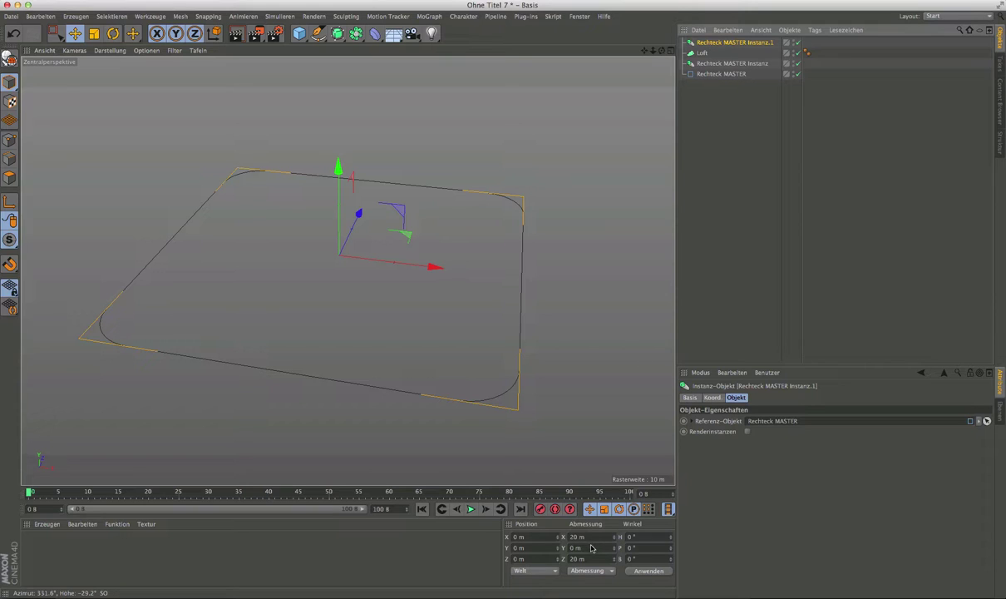
pyautogui.click(516, 548)
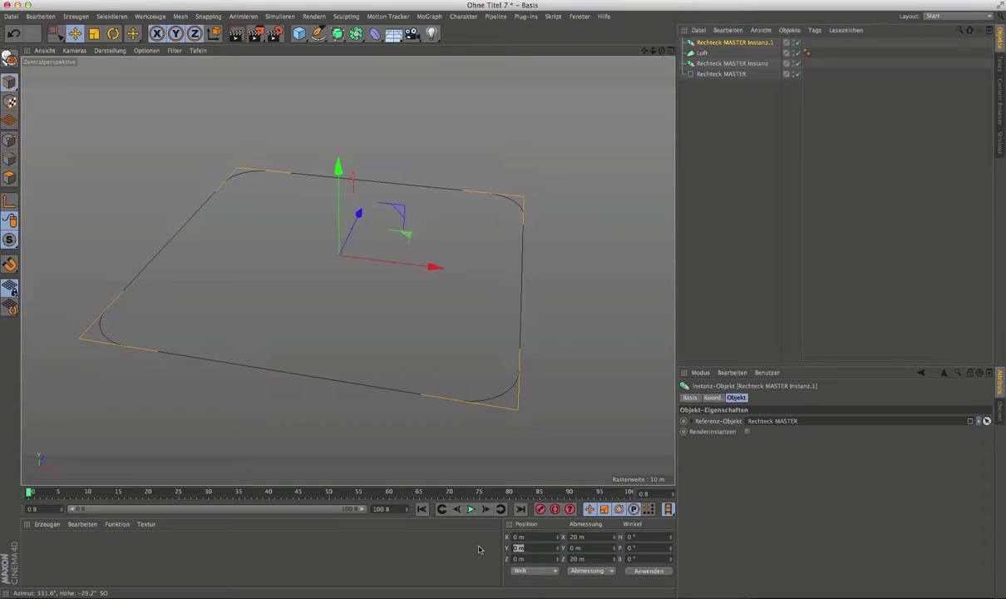
pyautogui.press('BackSpace')
pyautogui.write('.9')
pyautogui.press('Return')
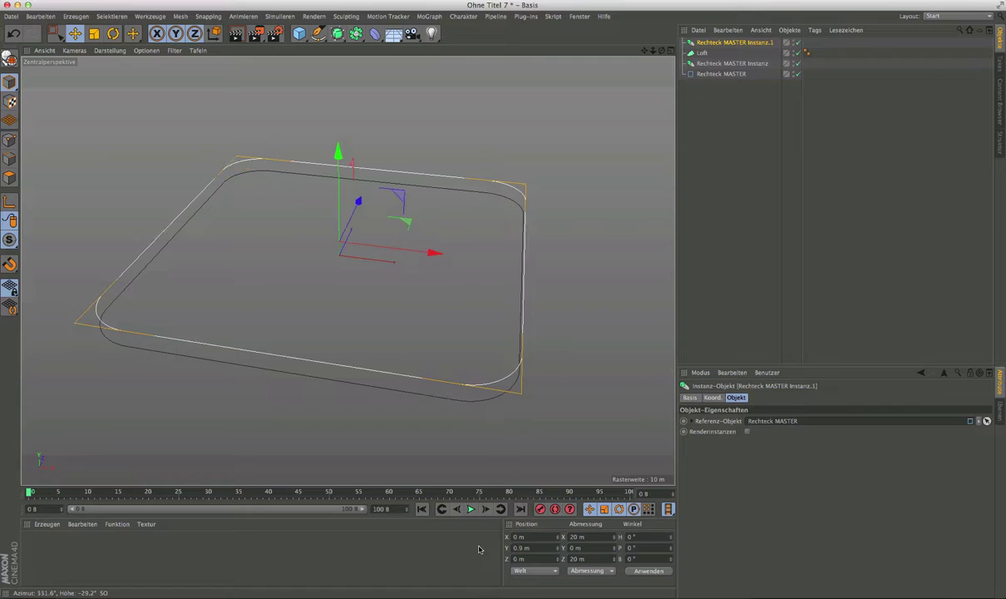
# Step: Lower the original instance to -0.6 m and nest both instances under the Loft
pyautogui.click(728, 63)
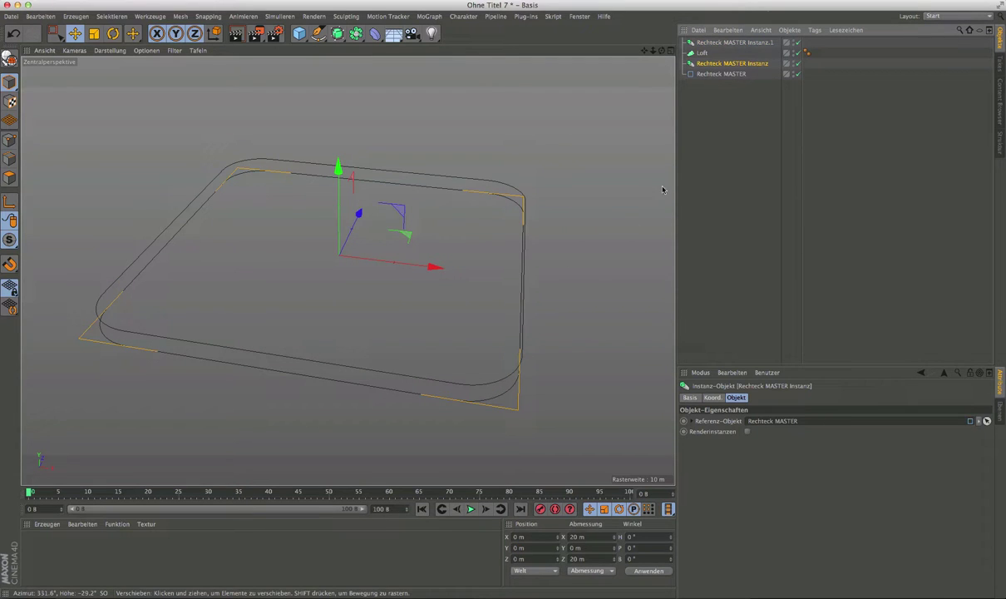
pyautogui.click(519, 547)
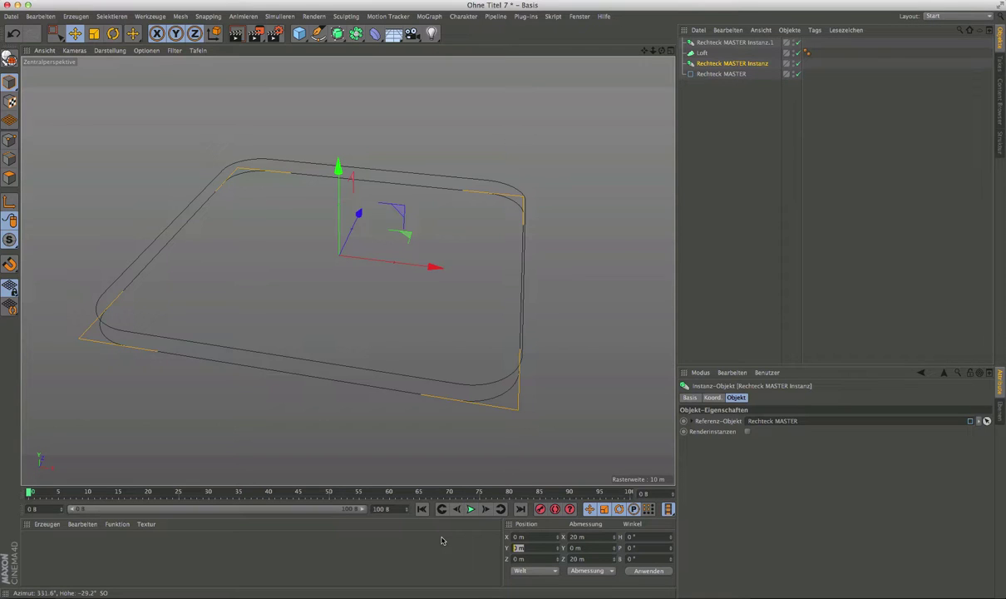
pyautogui.write('-.6')
pyautogui.press('Return')
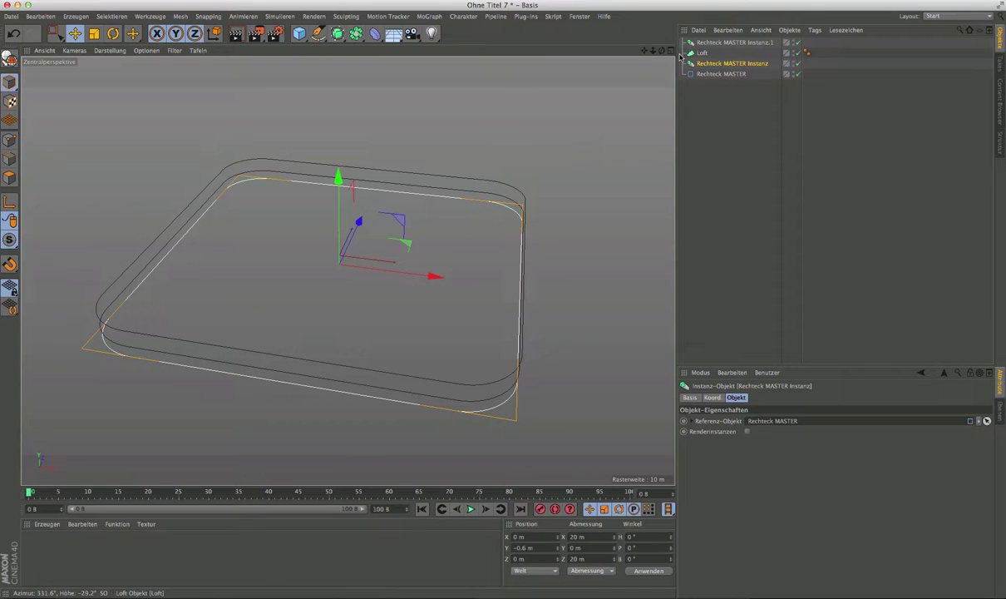
pyautogui.moveTo(589, 170)
pyautogui.keyDown('alt'); pyautogui.mouseDown()
pyautogui.moveTo(582, 146)
pyautogui.moveTo(626, 197)
pyautogui.mouseUp(); pyautogui.keyUp('alt')
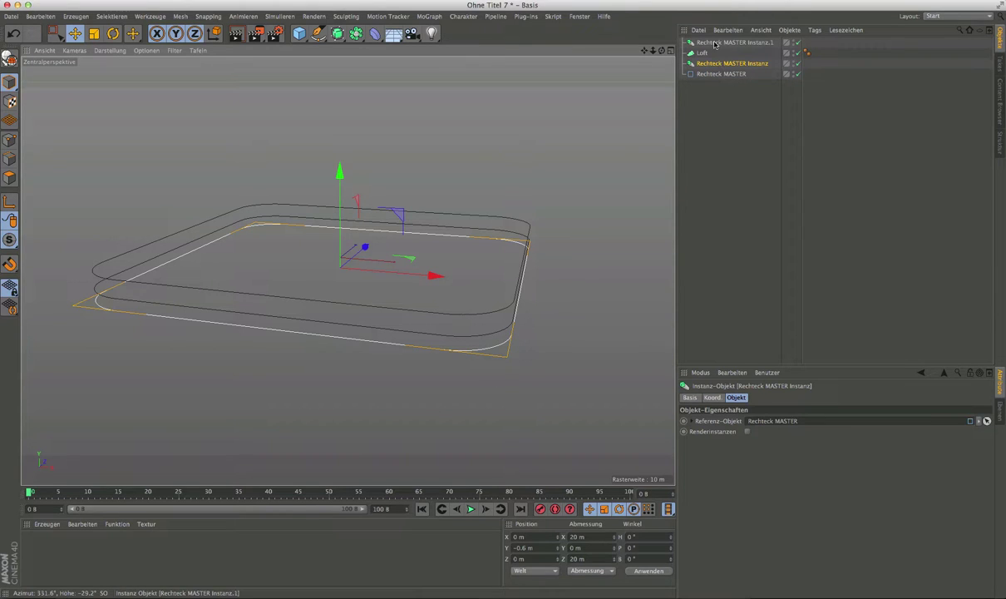
pyautogui.moveTo(711, 64); pyautogui.dragTo(707, 50)
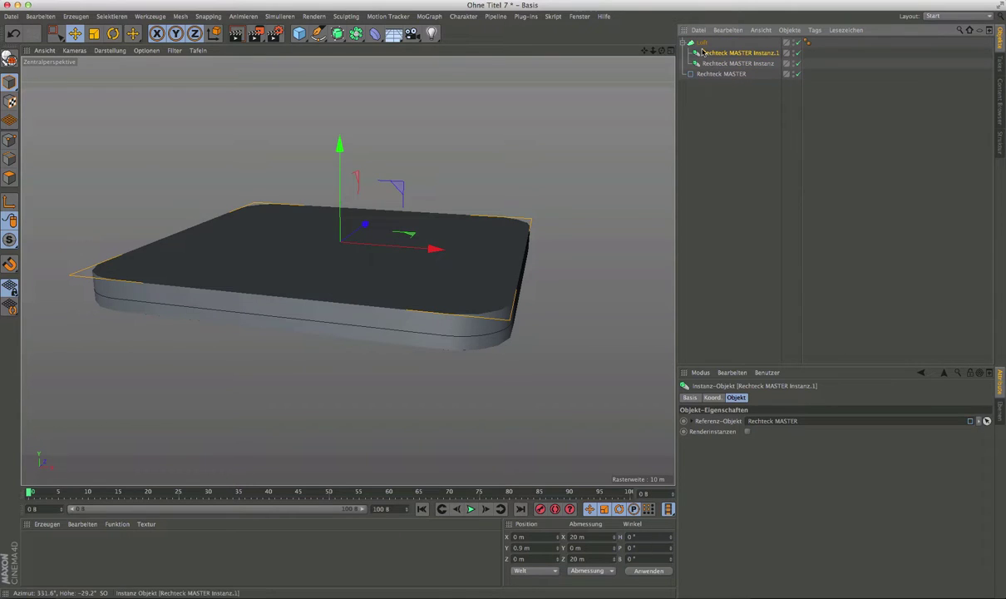
# Step: Turn off Unterteilung pro Segment on the Loft and set Mesh-Unterteilung V to 2
pyautogui.click(701, 42)
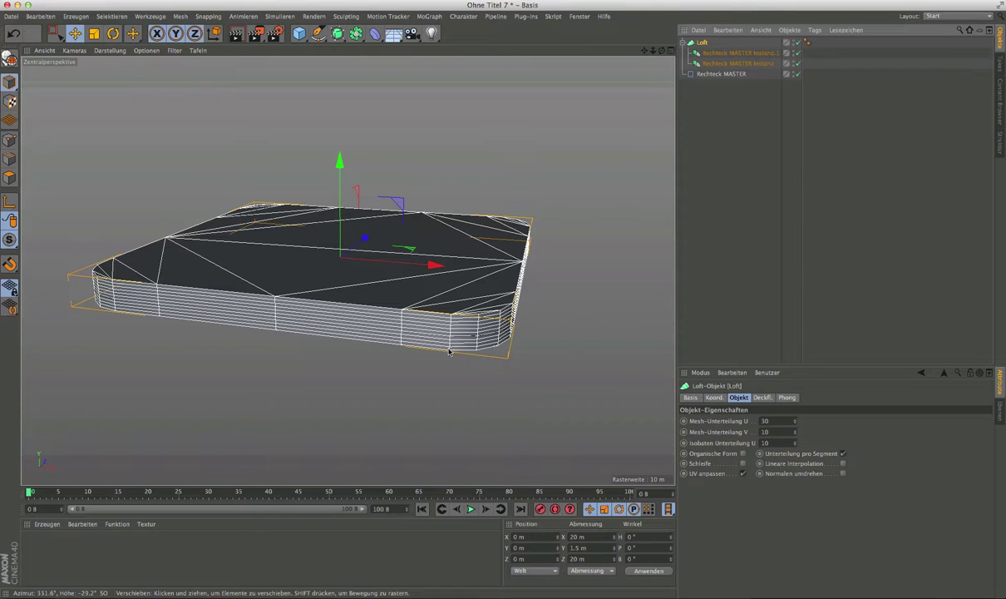
pyautogui.keyDown('alt'); pyautogui.moveTo(449, 352); pyautogui.dragTo(439, 321); pyautogui.keyUp('alt')
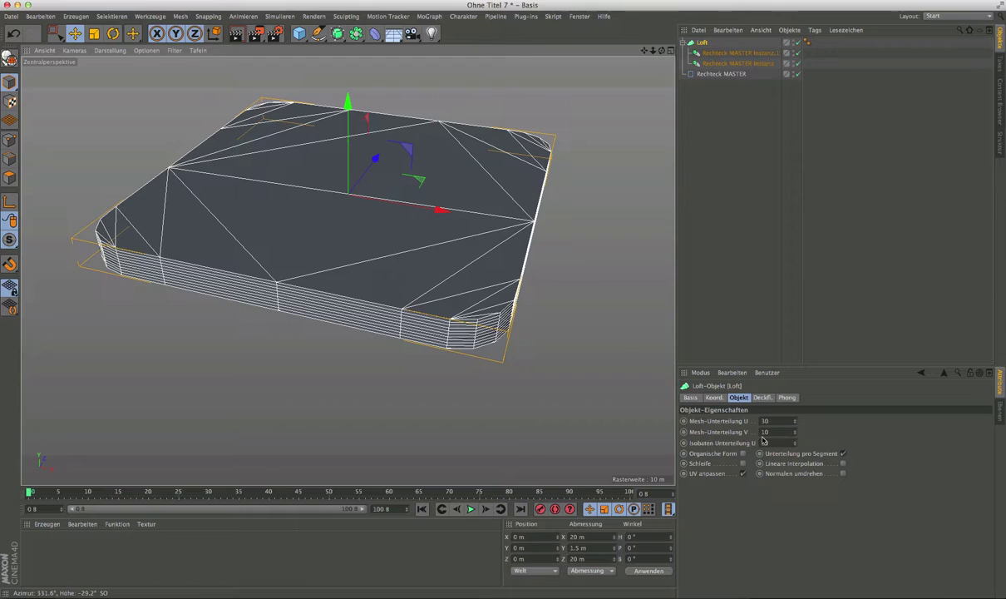
pyautogui.click(844, 454)
pyautogui.click(844, 454)
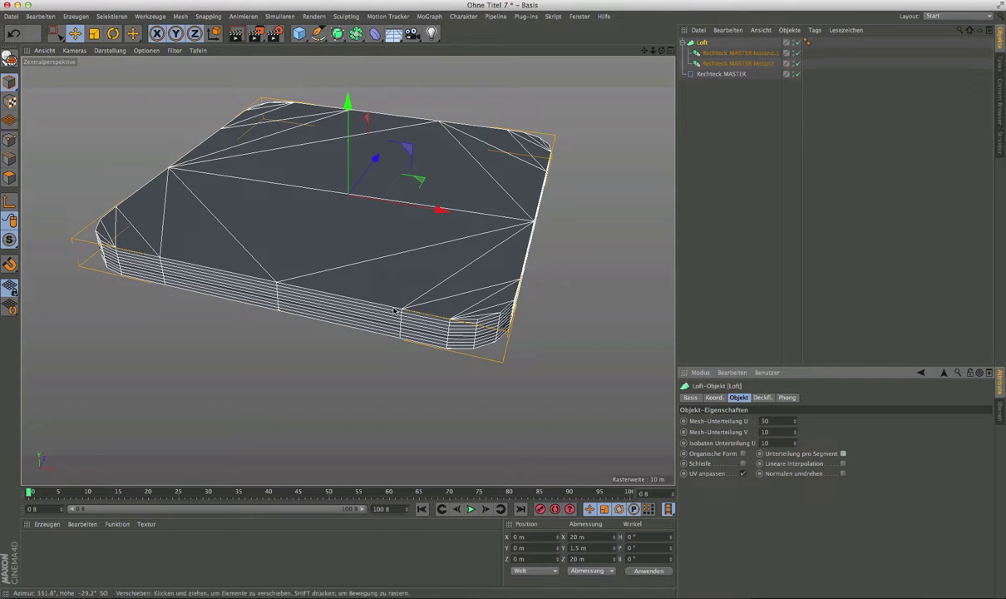
pyautogui.click(773, 432)
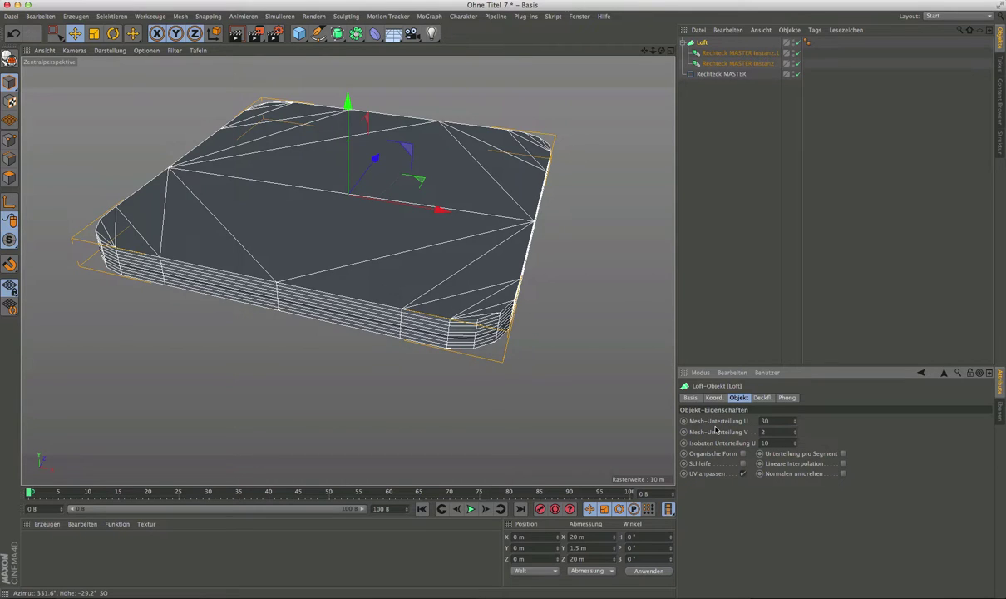
pyautogui.write('2')
pyautogui.press('Return')
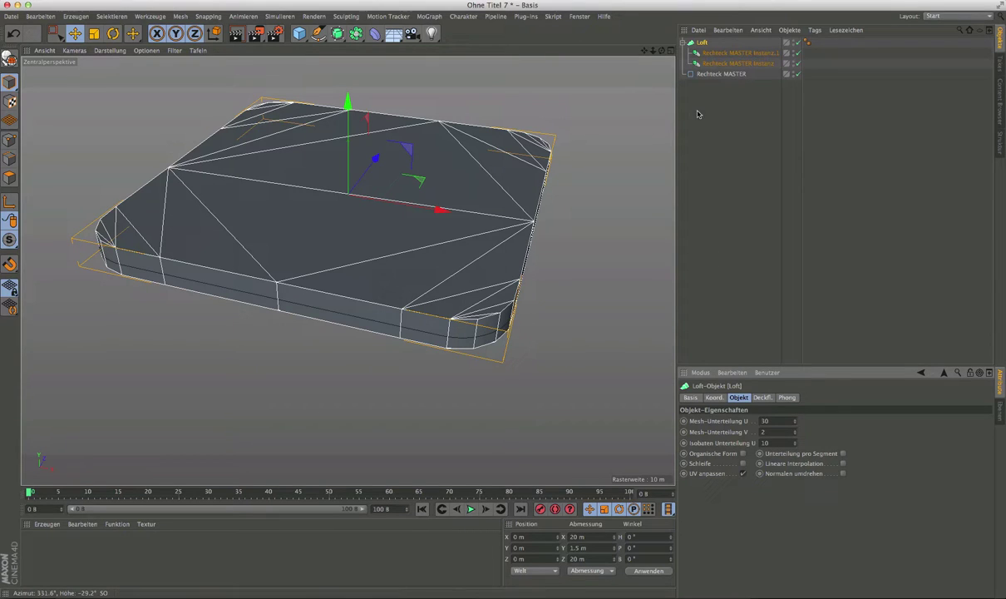
# Step: Raise the Loft's Mesh-Unterteilung U from 30 to 71 for a smoother outline
pyautogui.click(713, 74)
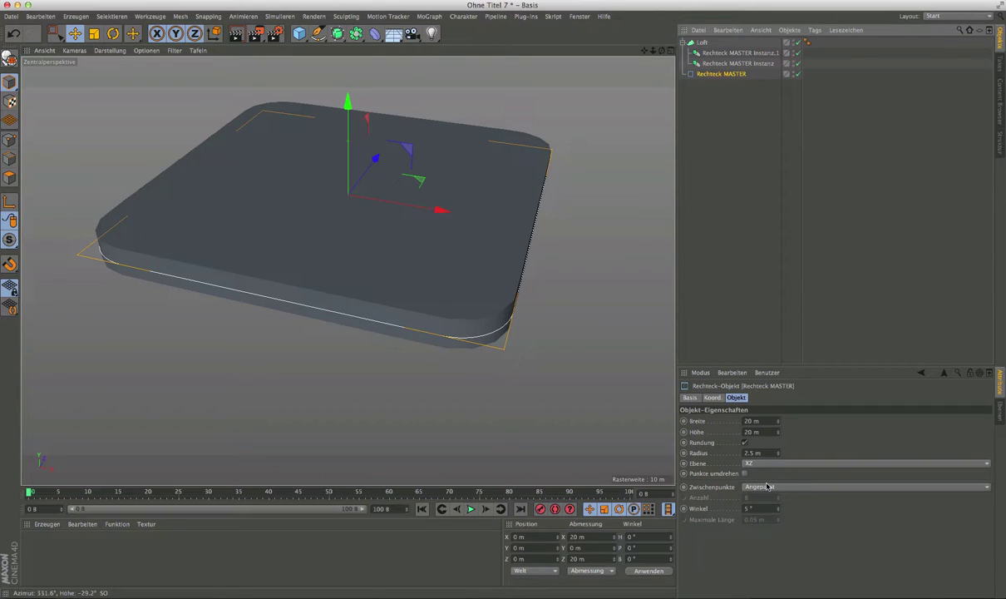
pyautogui.click(702, 42)
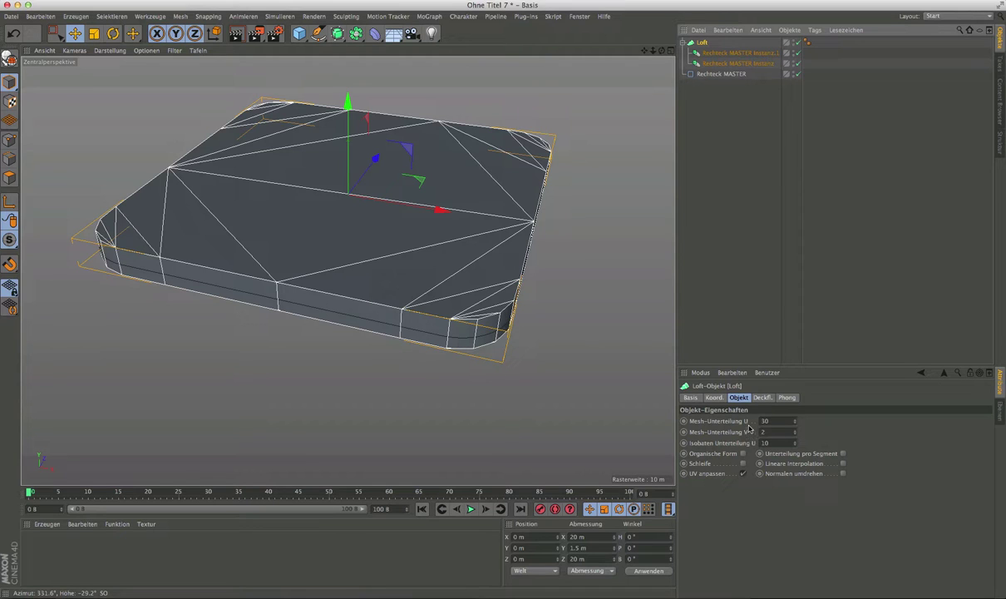
pyautogui.click(766, 421)
pyautogui.moveTo(796, 423); pyautogui.dragTo(796, 388)
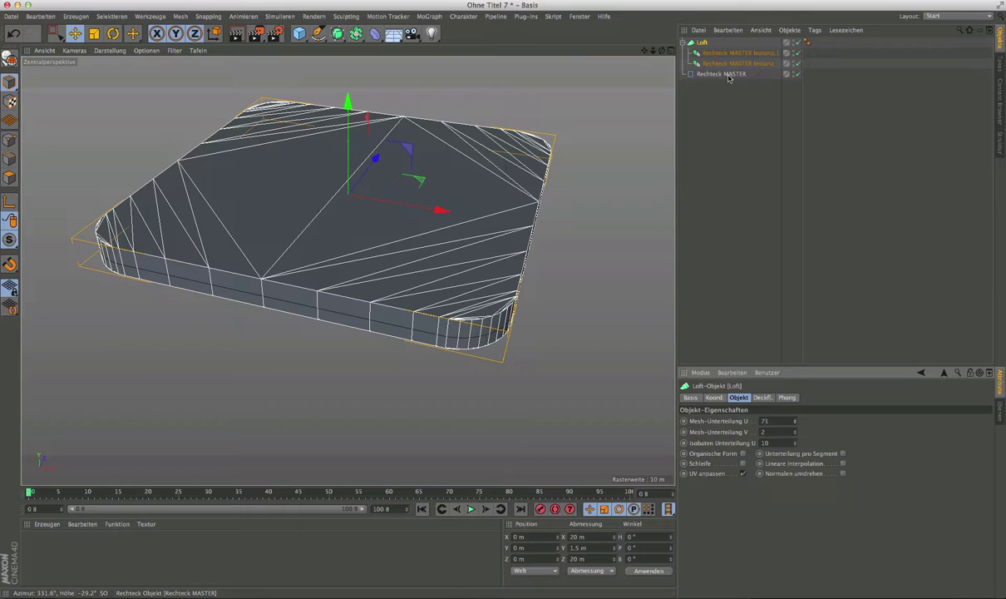
pyautogui.click(715, 75)
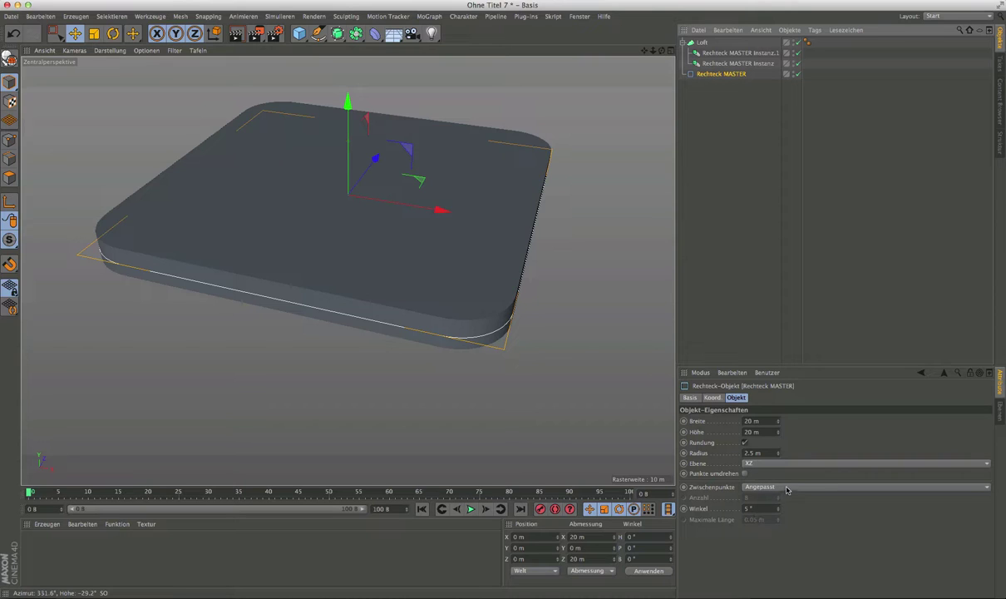
# Step: Set Rechteck MASTER's Zwischenpunkte to Gleichmäßig, then select the Loft and inspect its mesh
pyautogui.click(788, 489)
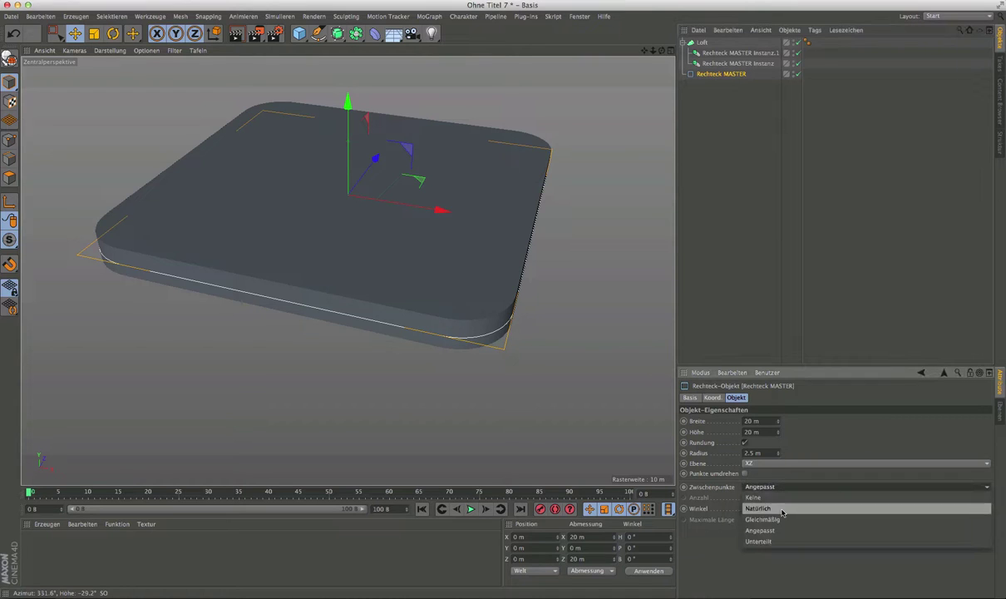
pyautogui.click(777, 522)
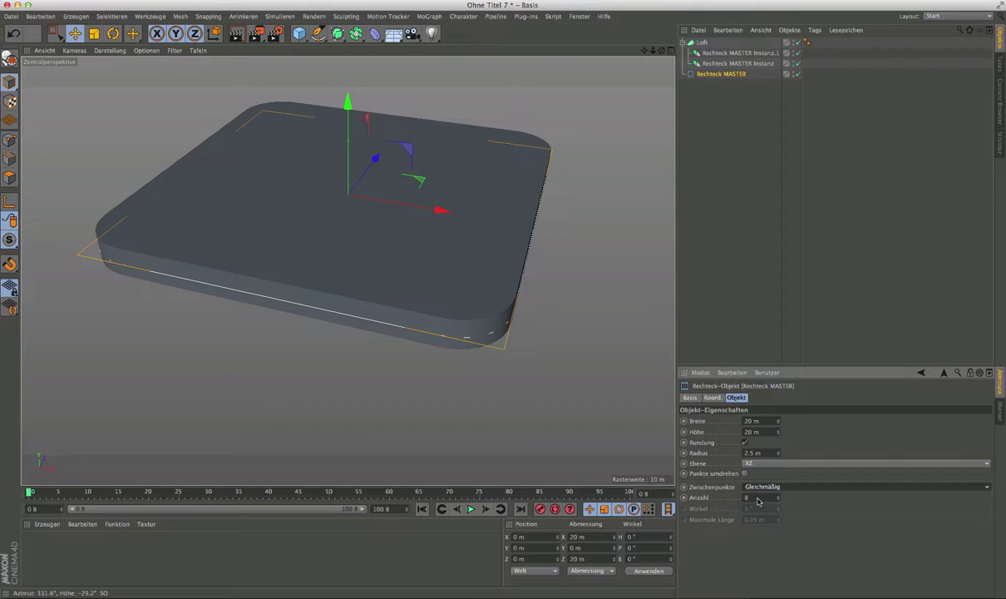
pyautogui.click(702, 42)
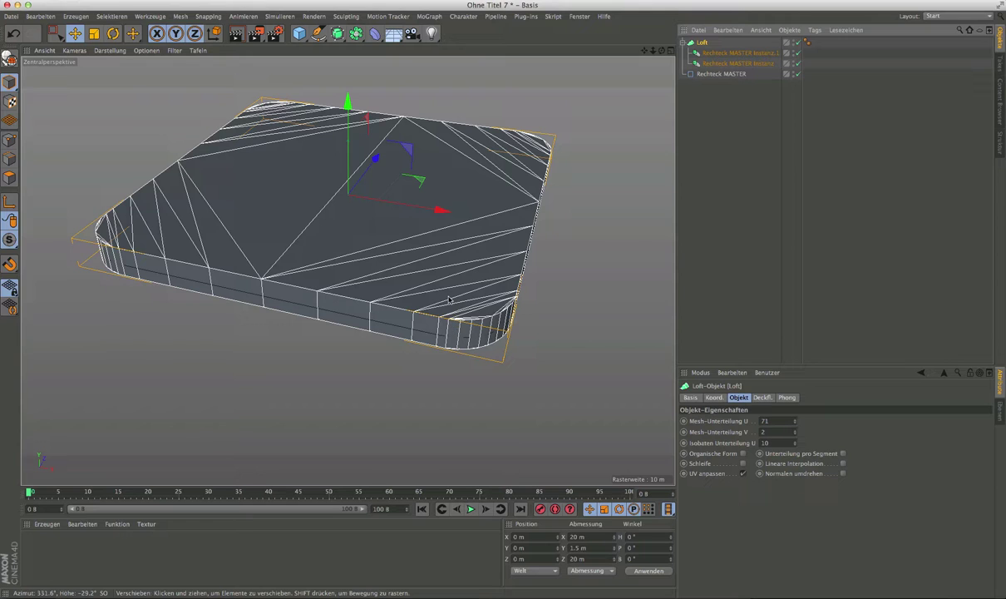
pyautogui.moveTo(432, 293)
pyautogui.keyDown('alt'); pyautogui.mouseDown()
pyautogui.moveTo(454, 309)
pyautogui.moveTo(459, 297)
pyautogui.moveTo(555, 301)
pyautogui.mouseUp(); pyautogui.keyUp('alt')
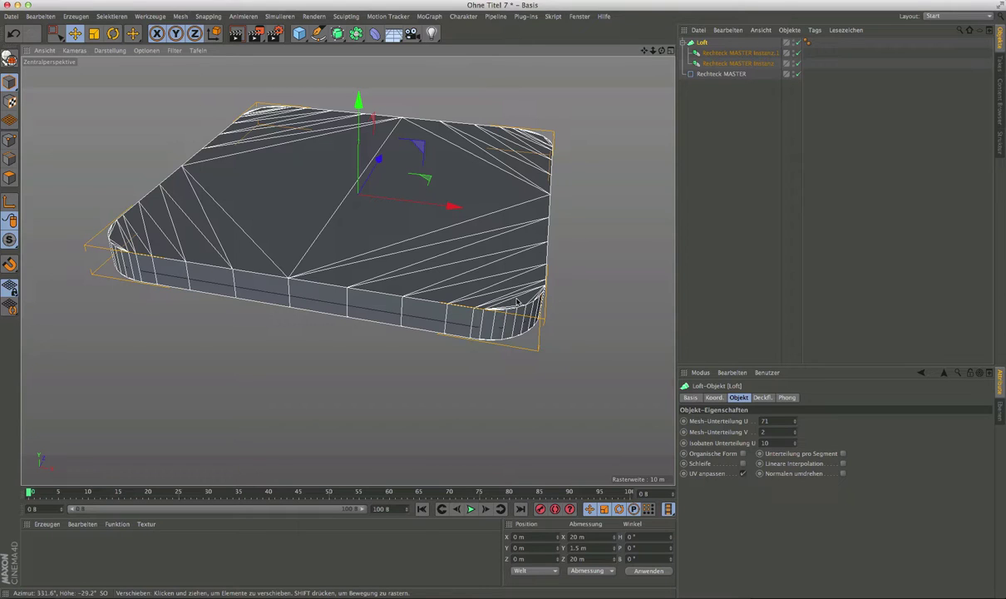
# Step: Set the Loft's start and end caps to Keine, then open the Simulieren menu
pyautogui.click(760, 397)
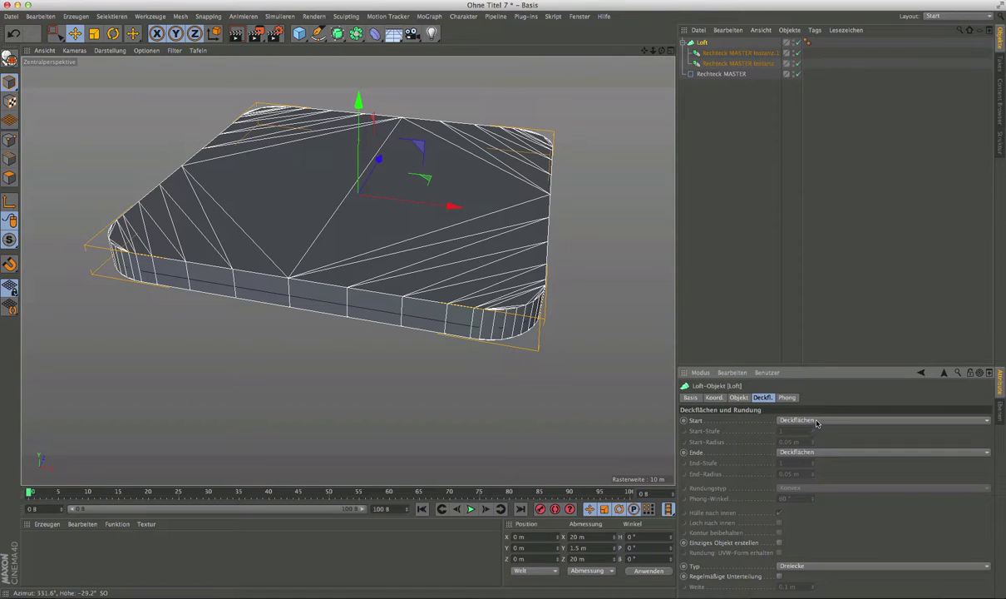
pyautogui.click(797, 420)
pyautogui.click(786, 409)
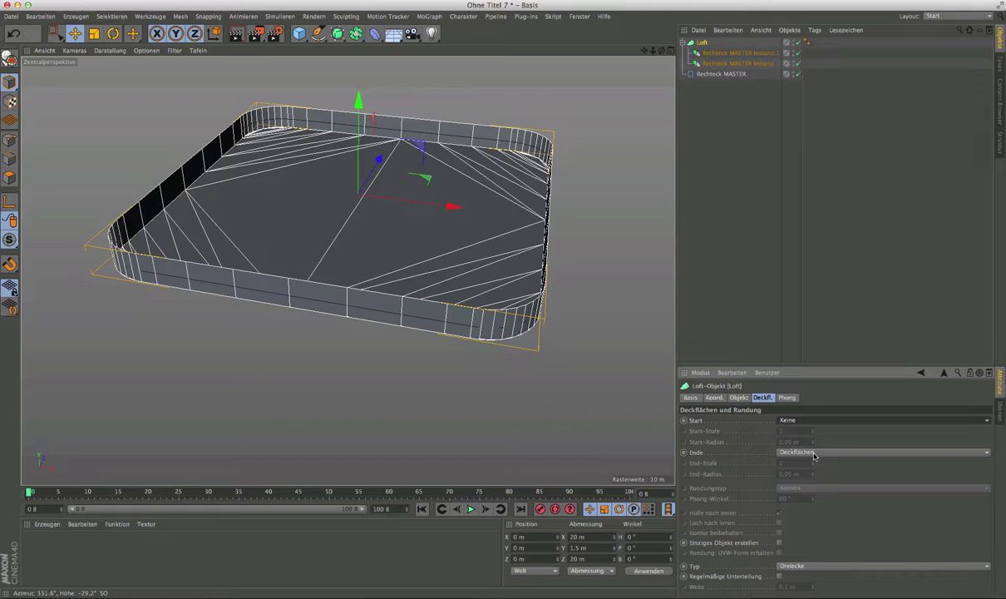
pyautogui.click(805, 450)
pyautogui.click(800, 441)
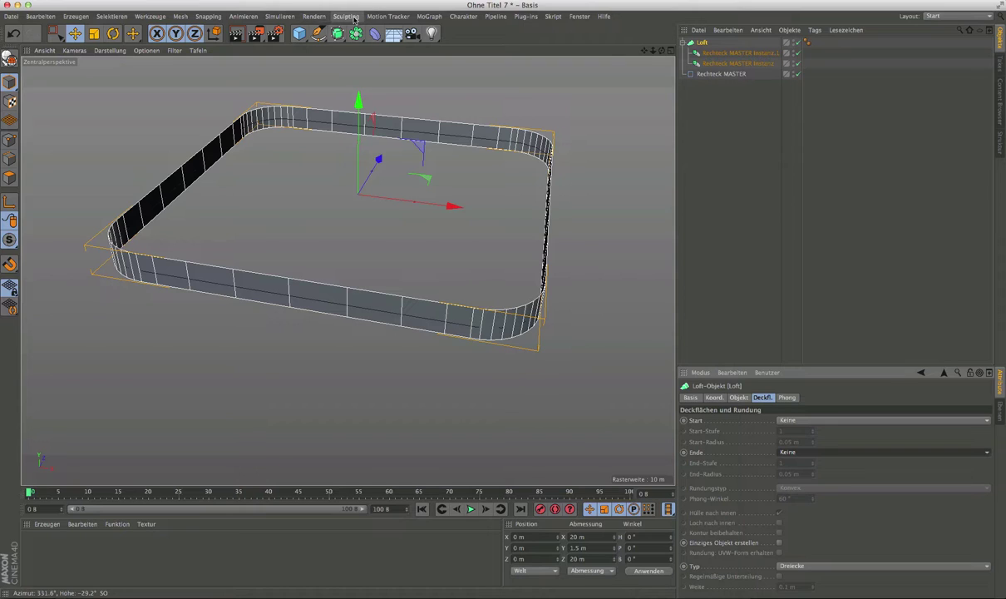
pyautogui.click(280, 17)
pyautogui.moveTo(287, 32)
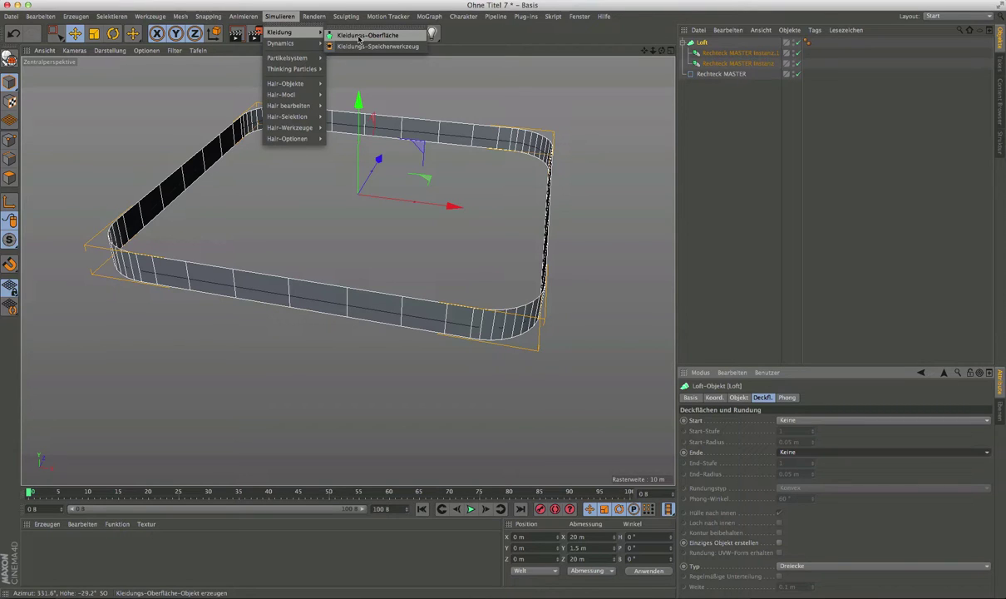
# Step: Add a Kleidungs-Oberfläche with the Loft nested under it, and select the cloth surface
pyautogui.click(359, 39)
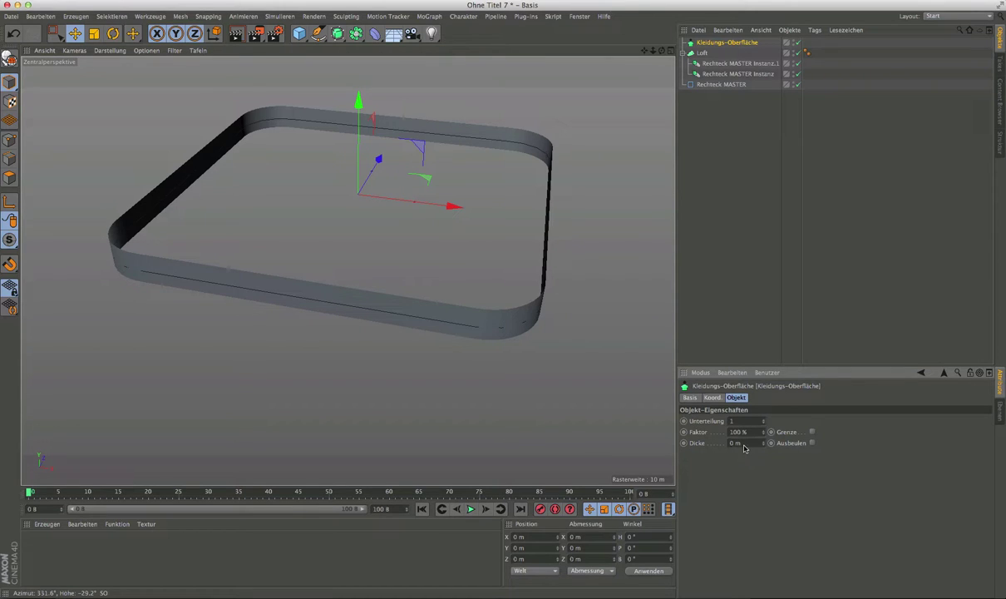
pyautogui.click(713, 50)
pyautogui.click(711, 51)
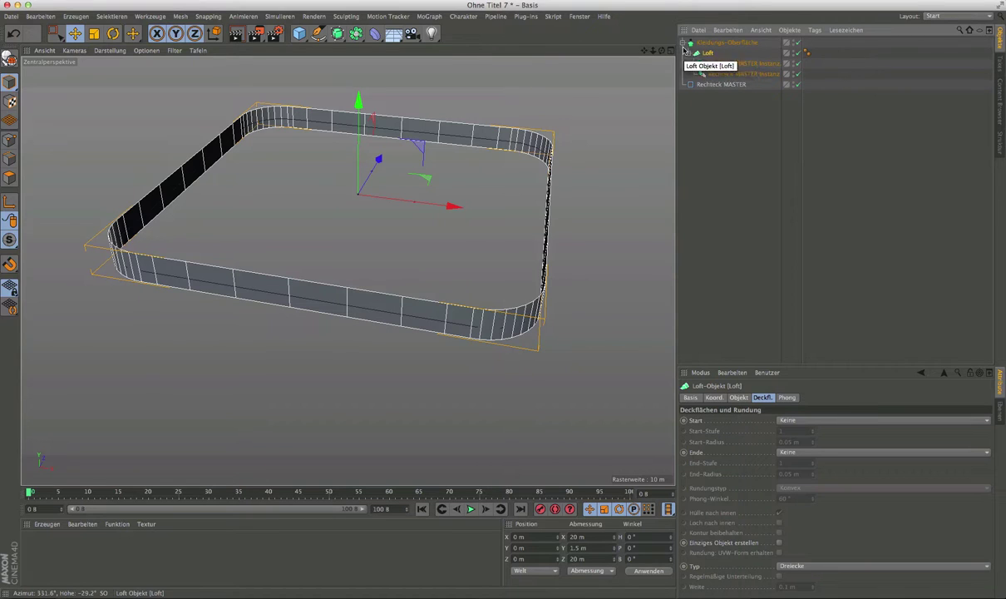
pyautogui.click(684, 42)
pyautogui.click(684, 42)
pyautogui.click(684, 43)
pyautogui.click(684, 42)
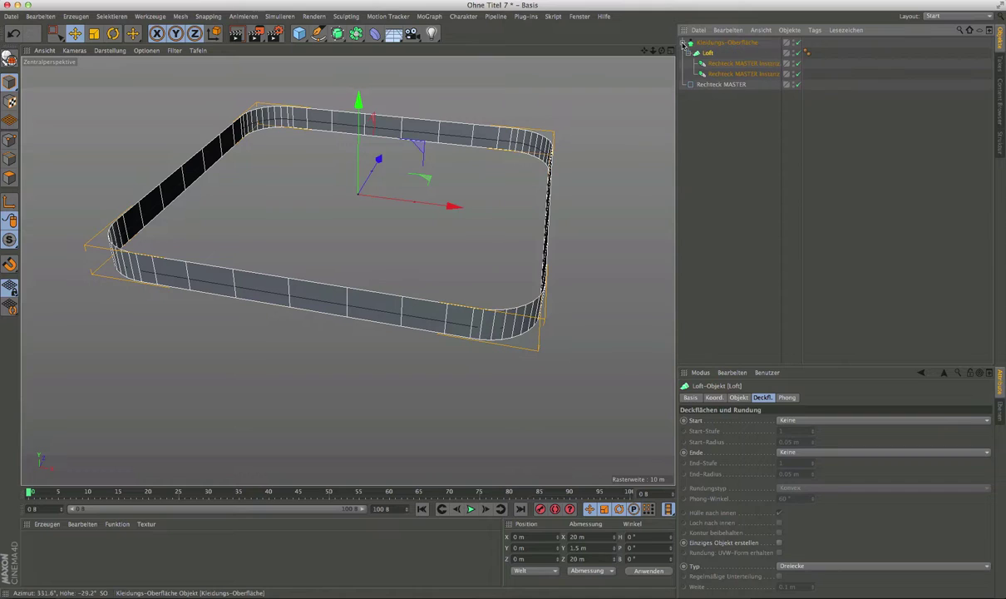
pyautogui.click(724, 43)
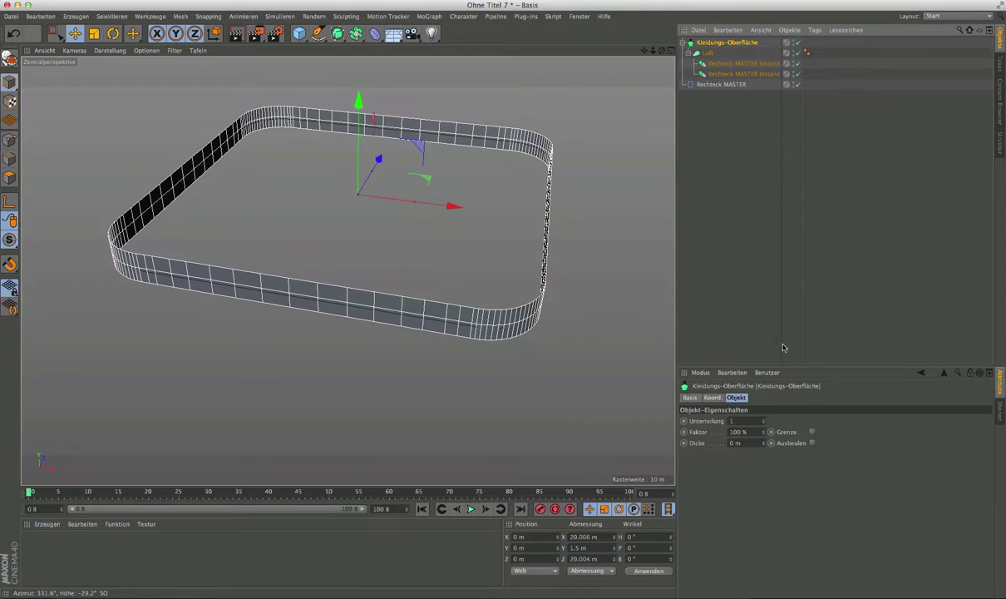
# Step: Give the cloth surface Unterteilung 0 and Dicke 0.2 m for a thin parapet wall
pyautogui.click(764, 421)
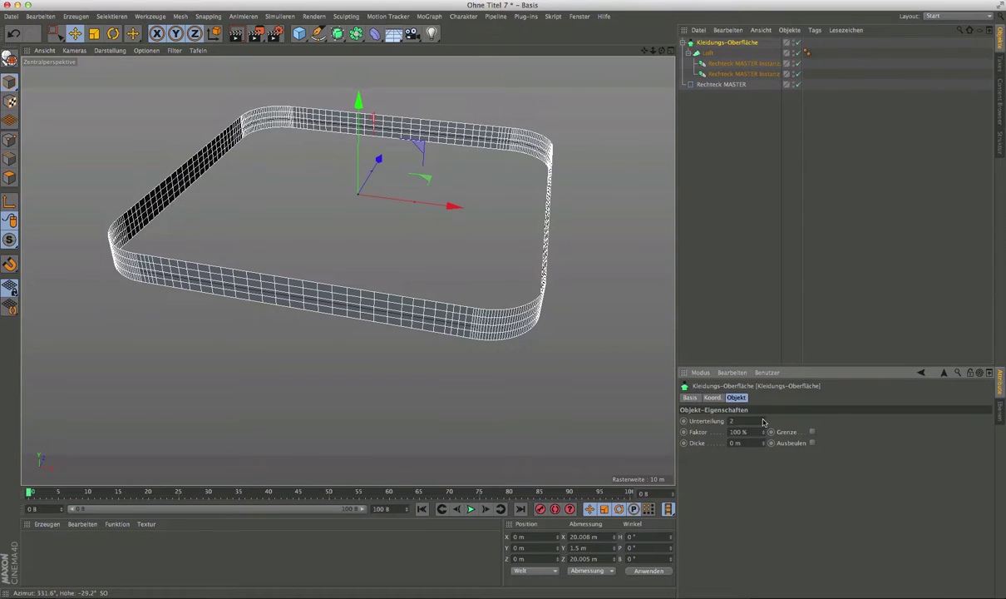
pyautogui.click(764, 420)
pyautogui.click(765, 425)
pyautogui.click(764, 425)
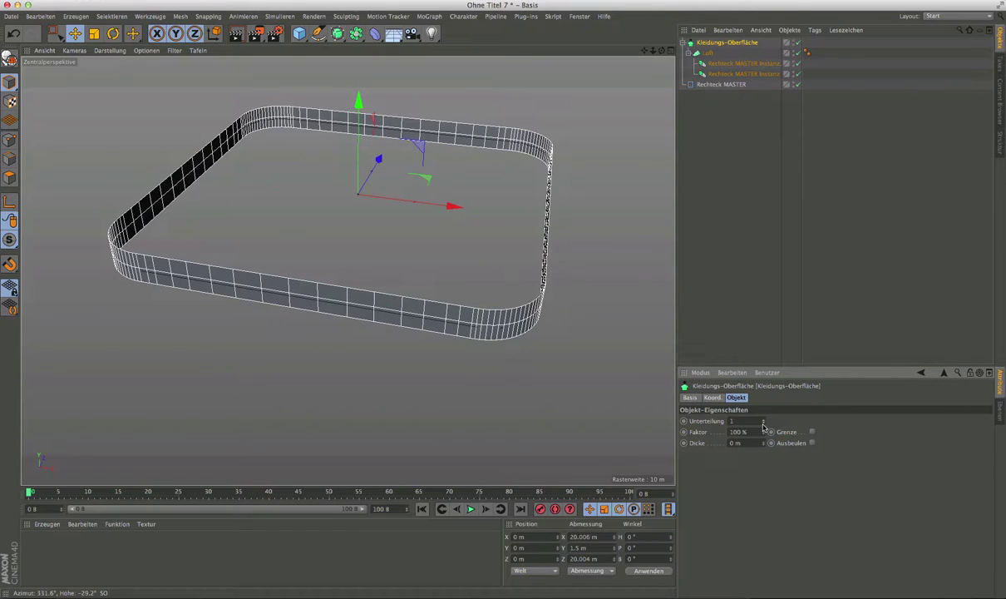
pyautogui.click(764, 425)
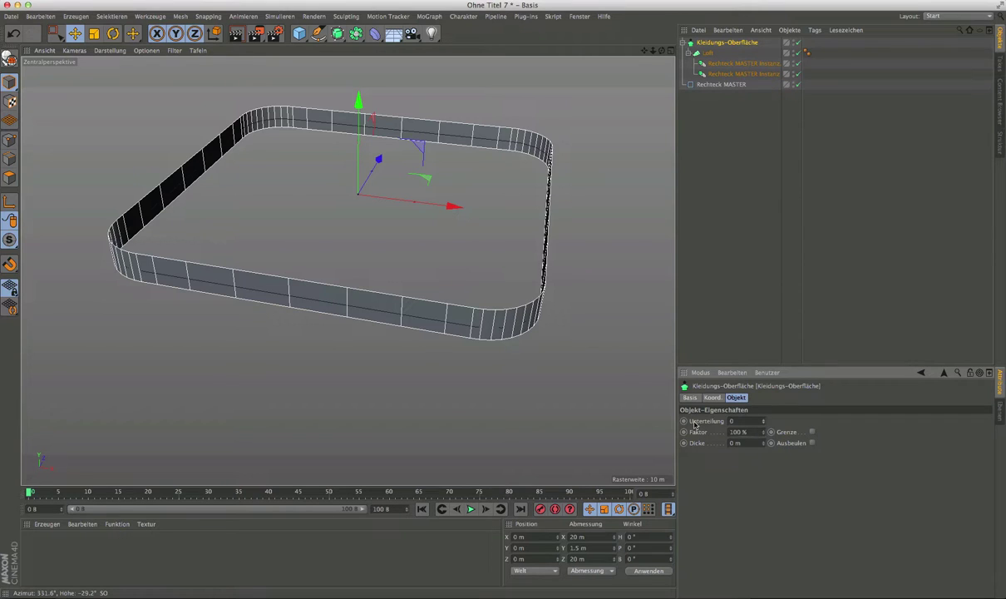
pyautogui.click(763, 442)
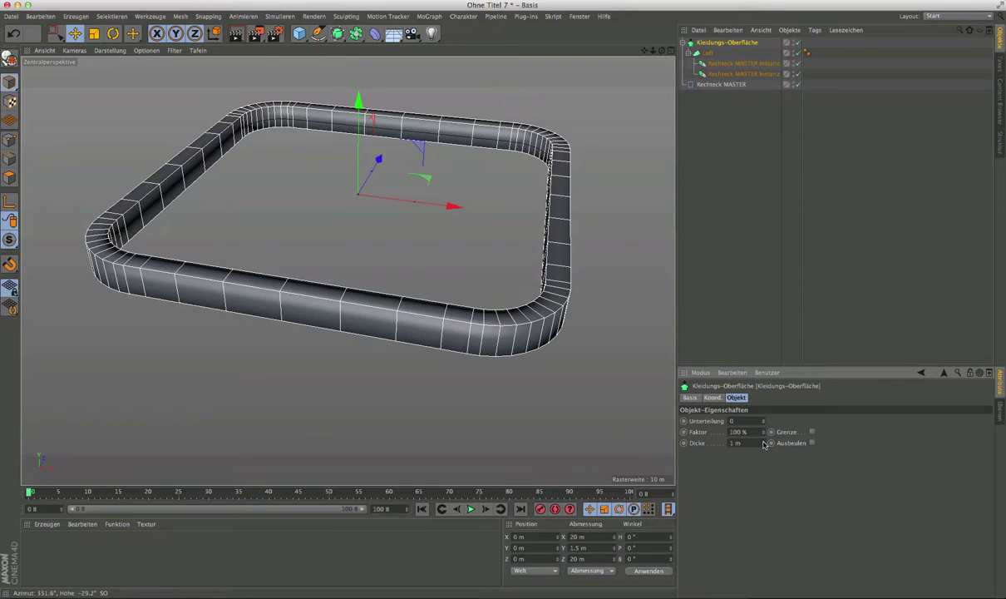
pyautogui.click(764, 441)
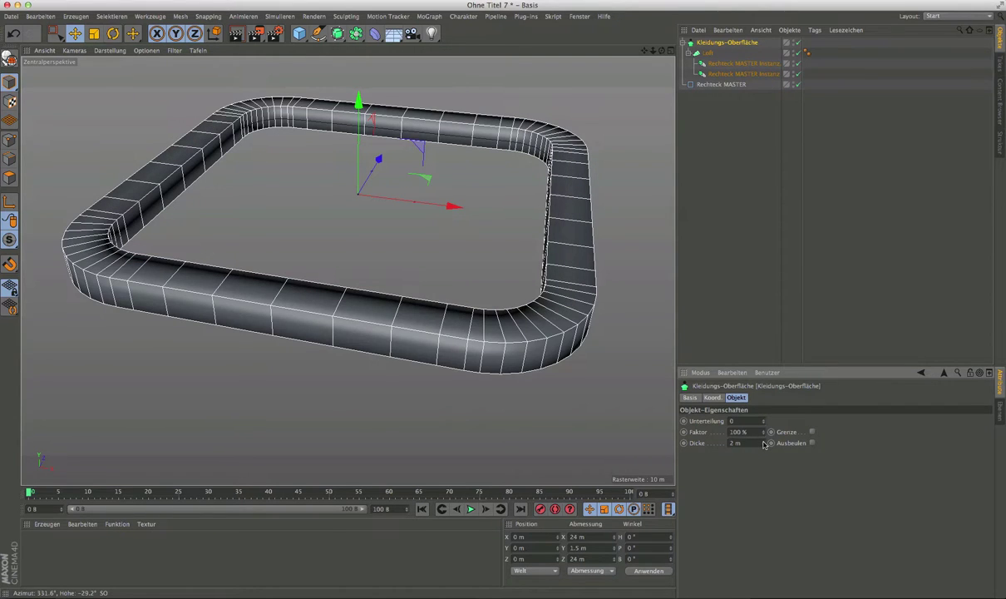
pyautogui.click(763, 442)
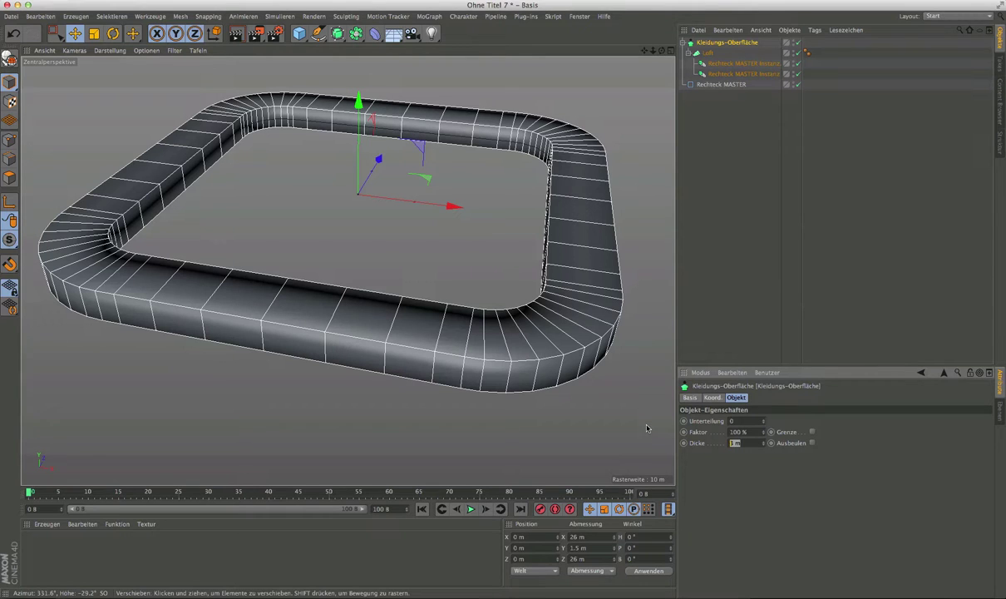
pyautogui.write(',2')
pyautogui.press('Return')
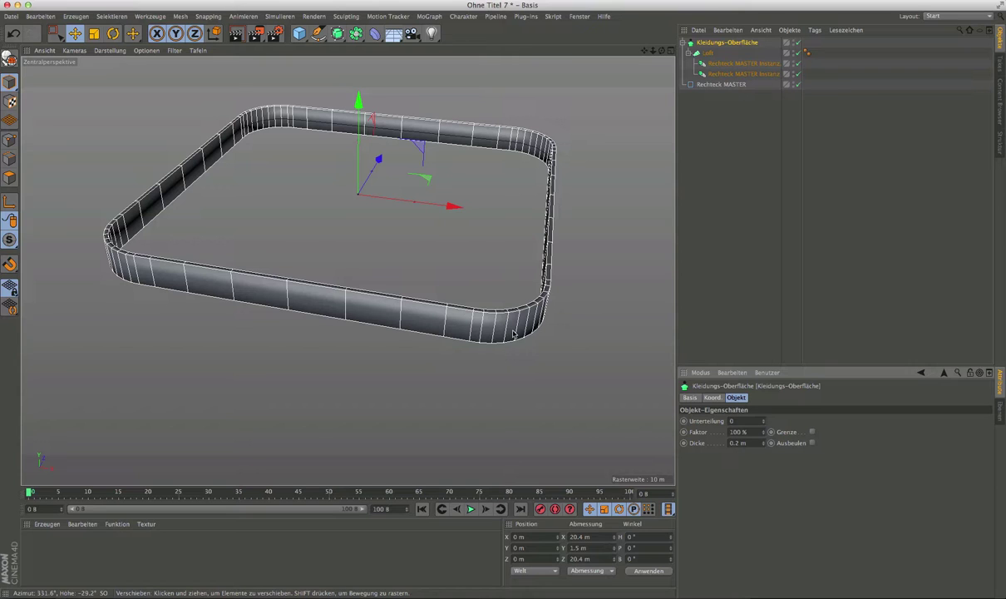
pyautogui.moveTo(504, 319)
pyautogui.keyDown('alt'); pyautogui.mouseDown()
pyautogui.moveTo(472, 213)
pyautogui.moveTo(487, 325)
pyautogui.moveTo(448, 336)
pyautogui.mouseUp(); pyautogui.keyUp('alt')
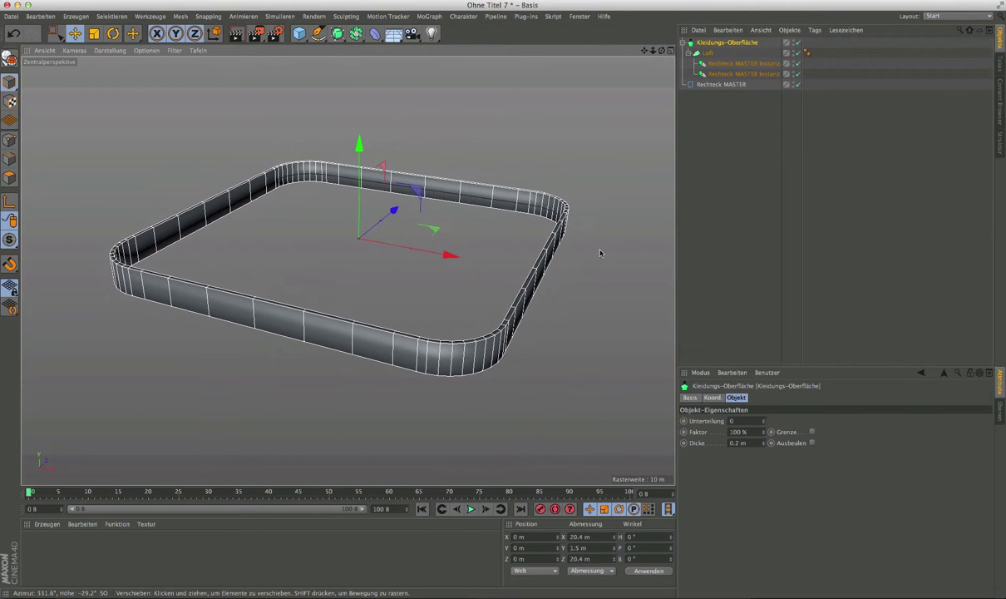
# Step: Enable the Loft Phong tag's Winkelbeschränkung, smoothing up to 40°
pyautogui.click(808, 54)
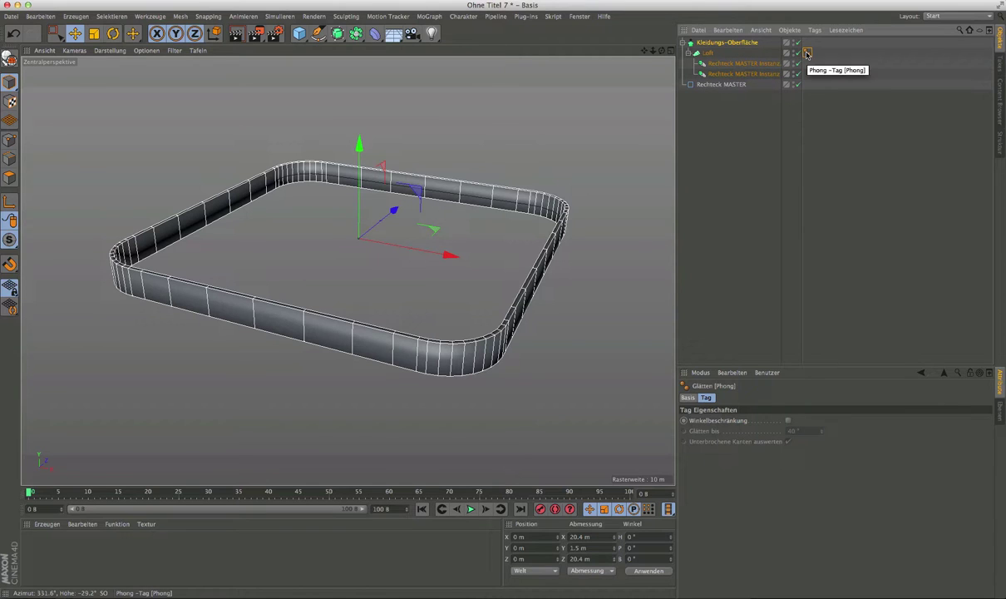
pyautogui.click(789, 421)
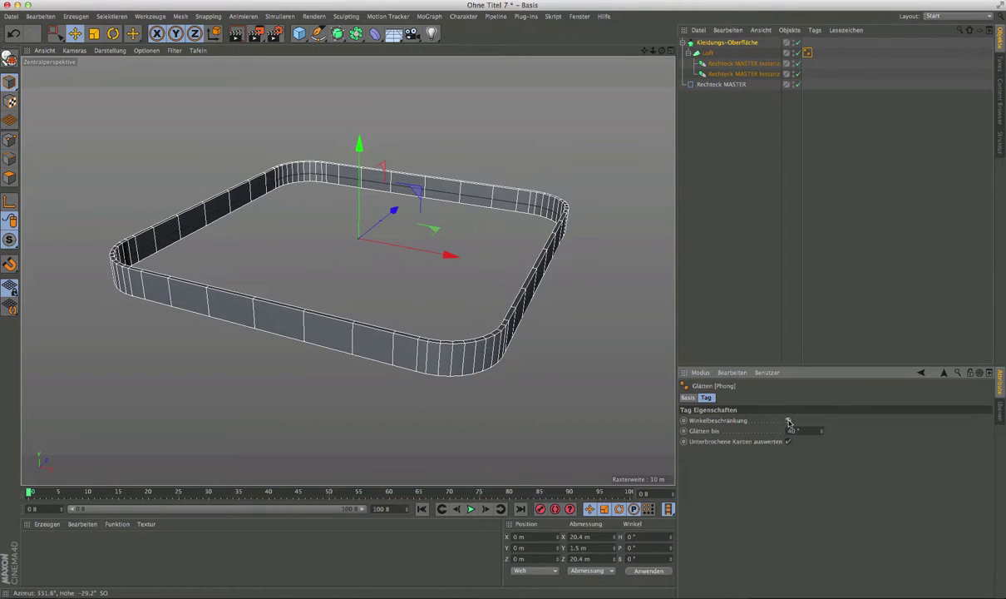
pyautogui.click(789, 422)
pyautogui.click(788, 422)
pyautogui.click(789, 422)
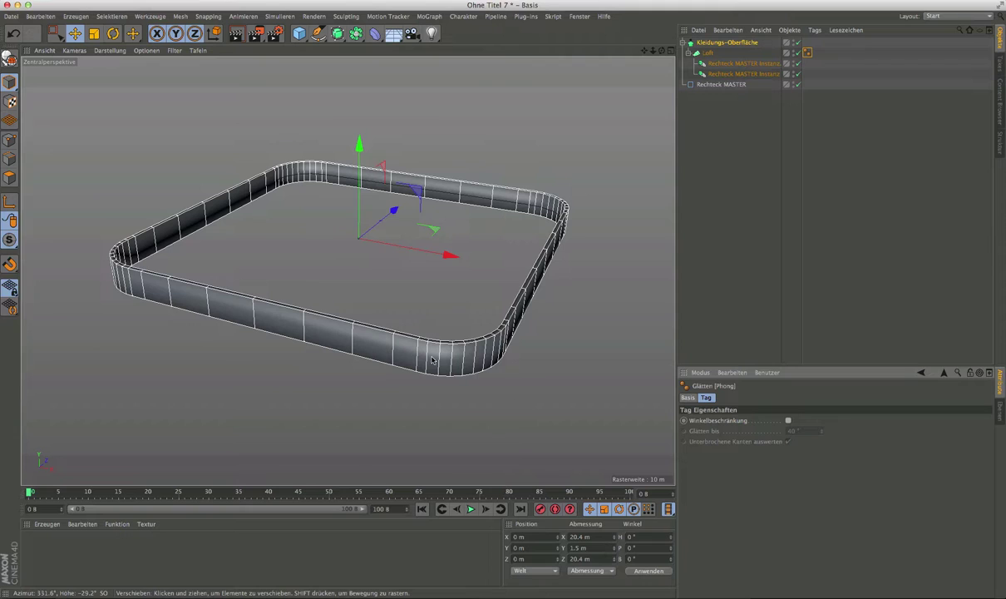
pyautogui.click(788, 421)
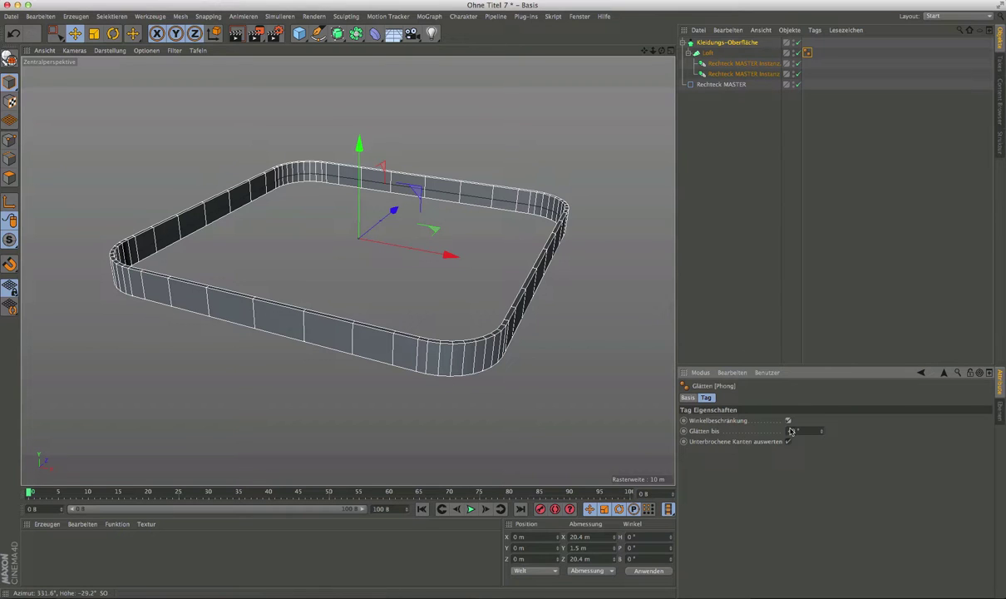
# Step: Deselect everything and orbit around the band's rounded corner to judge the shading
pyautogui.click(719, 274)
pyautogui.scroll(3, 495, 348)
pyautogui.scroll(2, 461, 363)
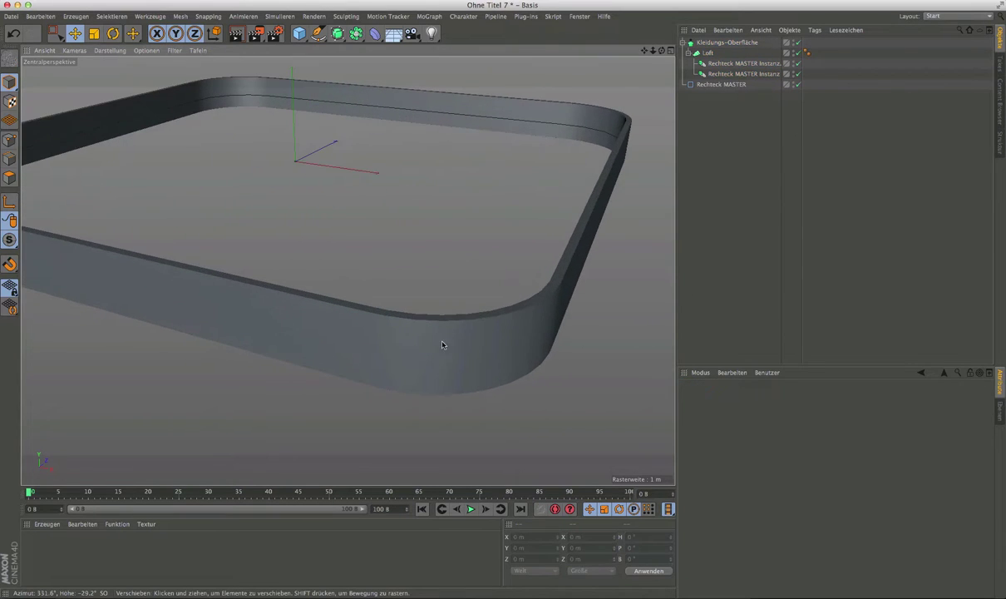
pyautogui.scroll(3, 442, 346)
pyautogui.scroll(2, 427, 333)
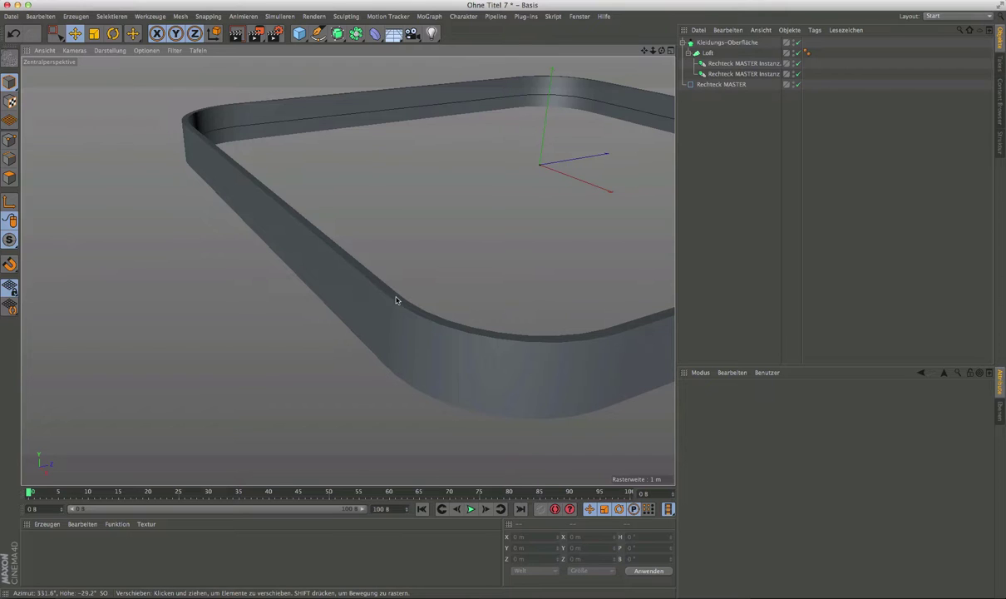
pyautogui.moveTo(396, 324)
pyautogui.keyDown('alt'); pyautogui.mouseDown()
pyautogui.moveTo(465, 348)
pyautogui.moveTo(420, 354)
pyautogui.moveTo(423, 337)
pyautogui.moveTo(494, 342)
pyautogui.mouseUp(); pyautogui.keyUp('alt')
pyautogui.scroll(-3, 419, 345)
pyautogui.scroll(-3, 495, 341)
pyautogui.moveTo(443, 366)
pyautogui.keyDown('alt'); pyautogui.mouseDown()
pyautogui.moveTo(348, 272)
pyautogui.moveTo(366, 266)
pyautogui.mouseUp(); pyautogui.keyUp('alt')
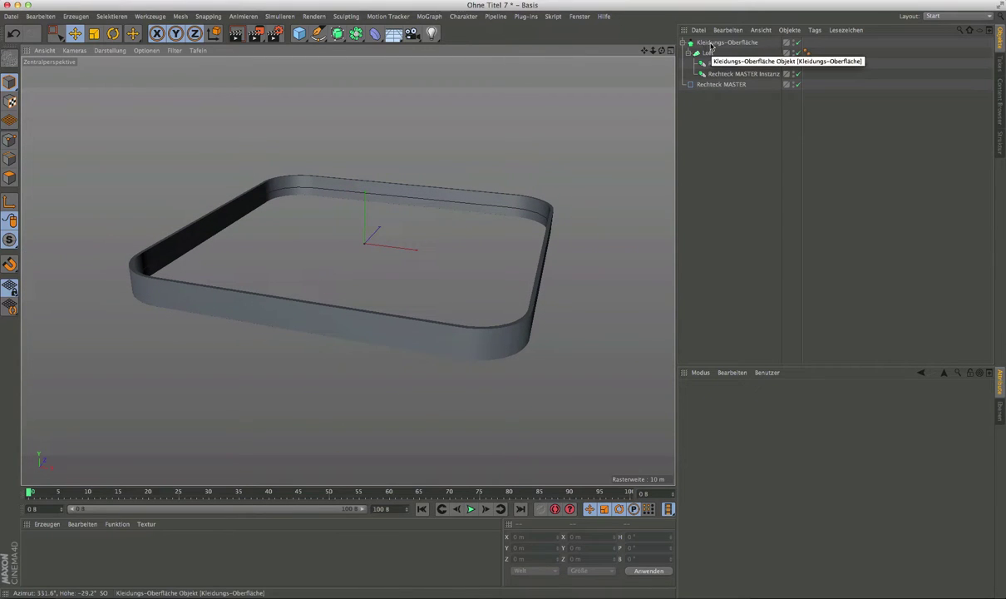
pyautogui.click(717, 43)
pyautogui.click(720, 85)
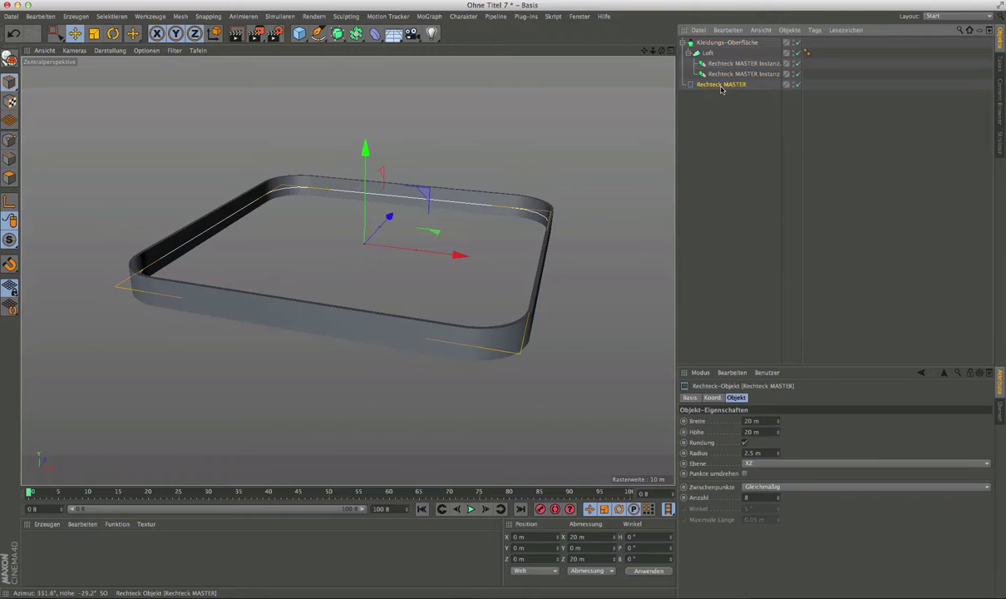
pyautogui.moveTo(778, 422)
pyautogui.mouseDown()
pyautogui.moveTo(778, 441)
pyautogui.moveTo(735, 401)
pyautogui.mouseUp()
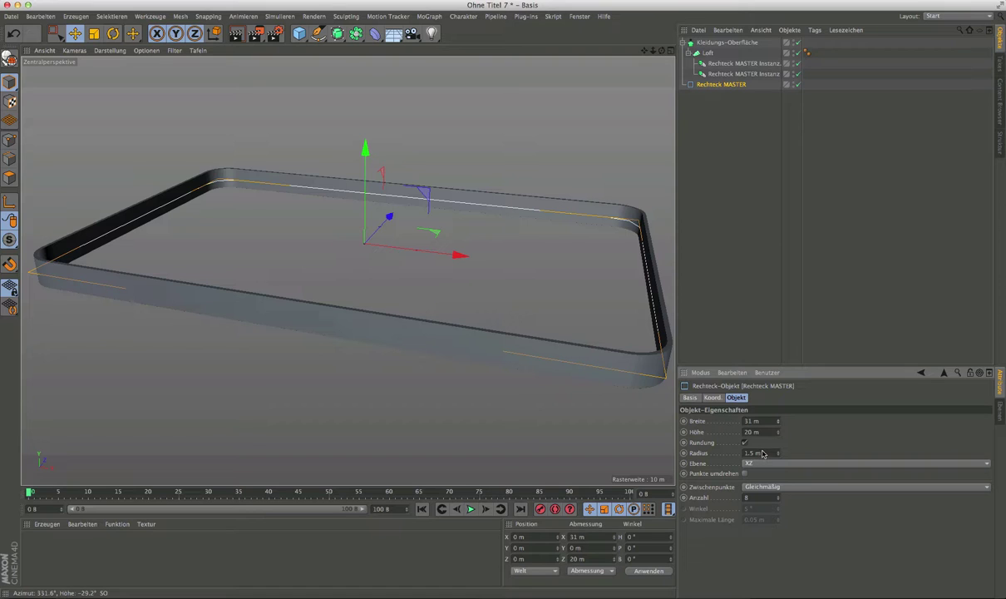
pyautogui.moveTo(778, 452); pyautogui.dragTo(777, 416)
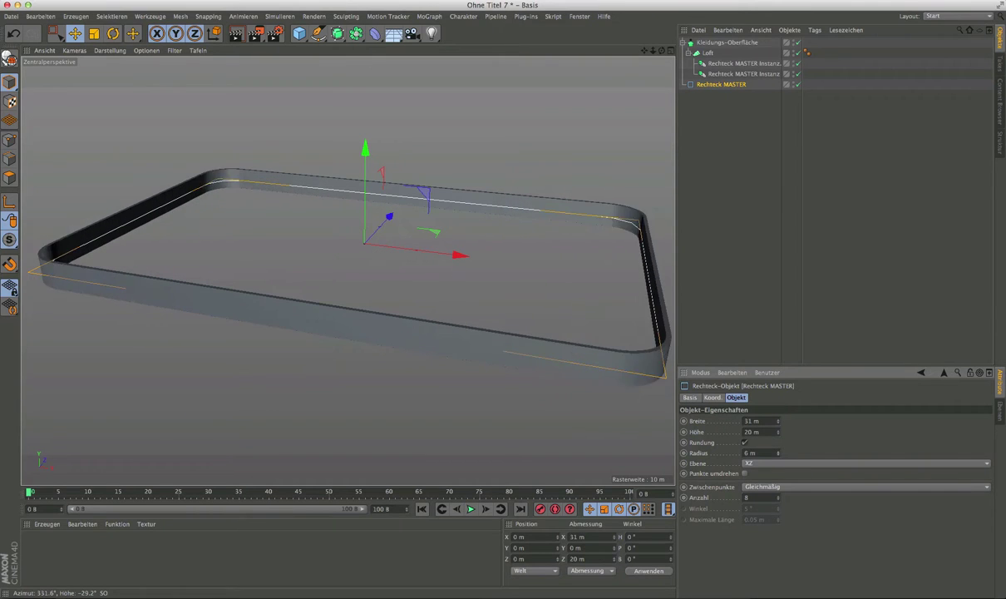
pyautogui.moveTo(778, 453); pyautogui.dragTo(778, 474)
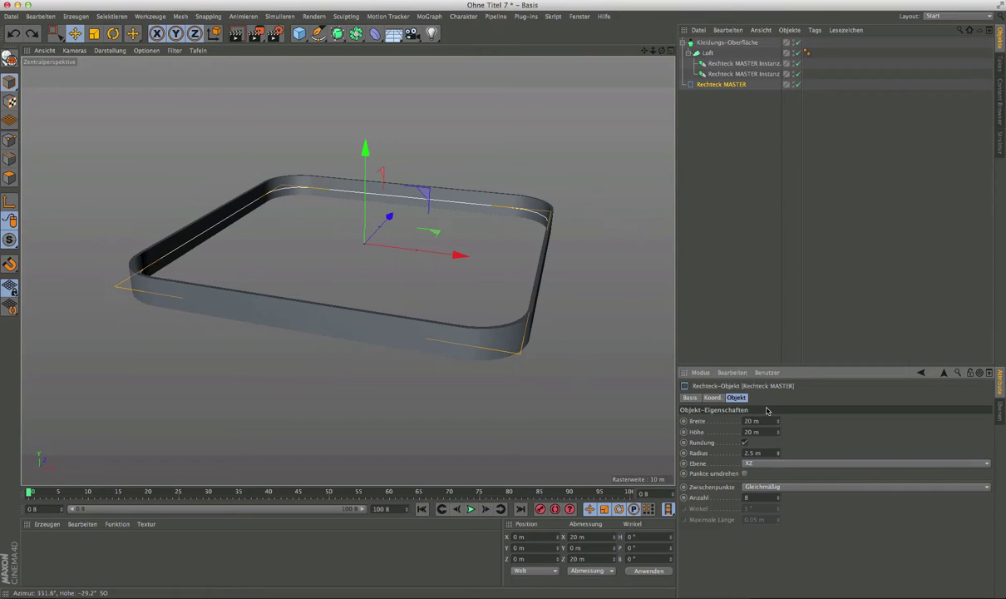
pyautogui.click(731, 141)
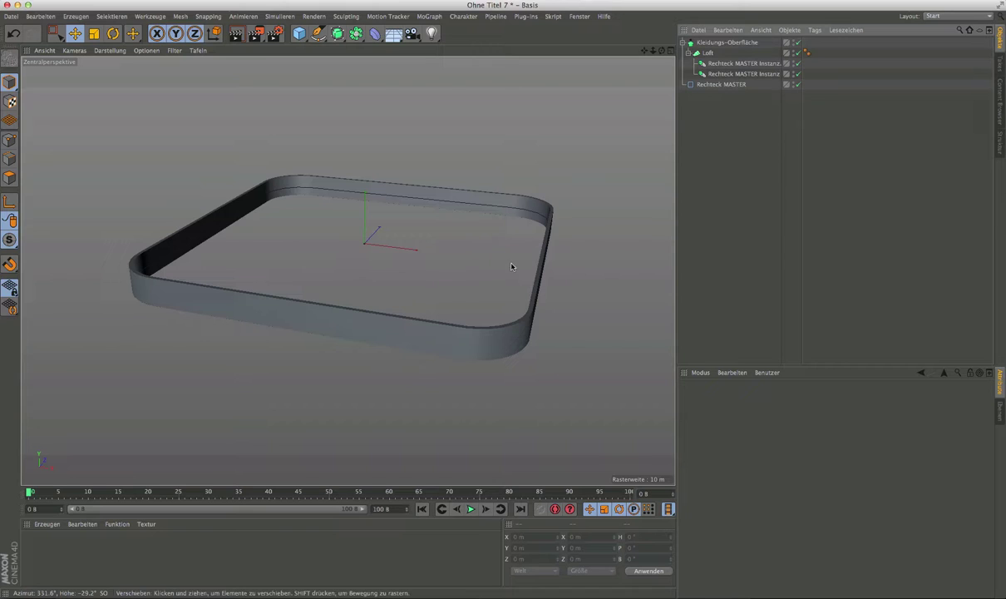
pyautogui.keyDown('alt'); pyautogui.moveTo(512, 266); pyautogui.dragTo(509, 292, button='middle'); pyautogui.keyUp('alt')
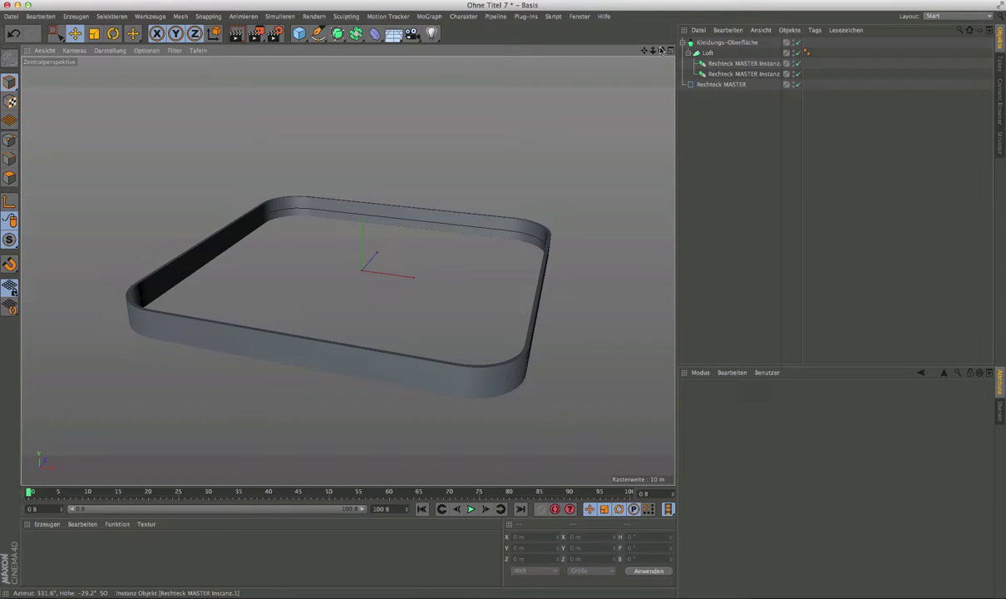
# Step: Add a MoGraph Cloner and place the Kleidungs-Oberfläche with its Loft inside it
pyautogui.click(430, 17)
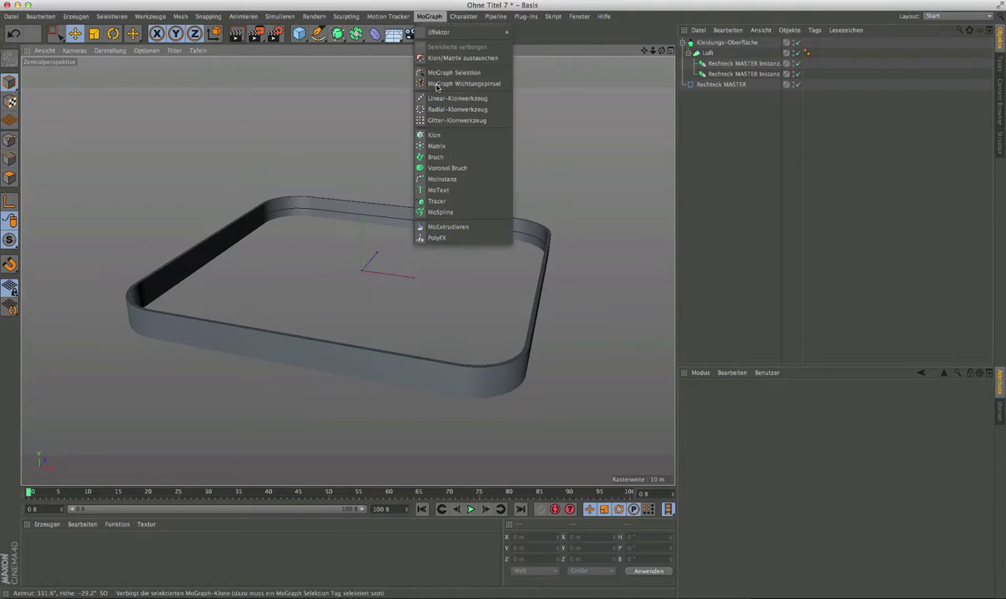
pyautogui.click(435, 134)
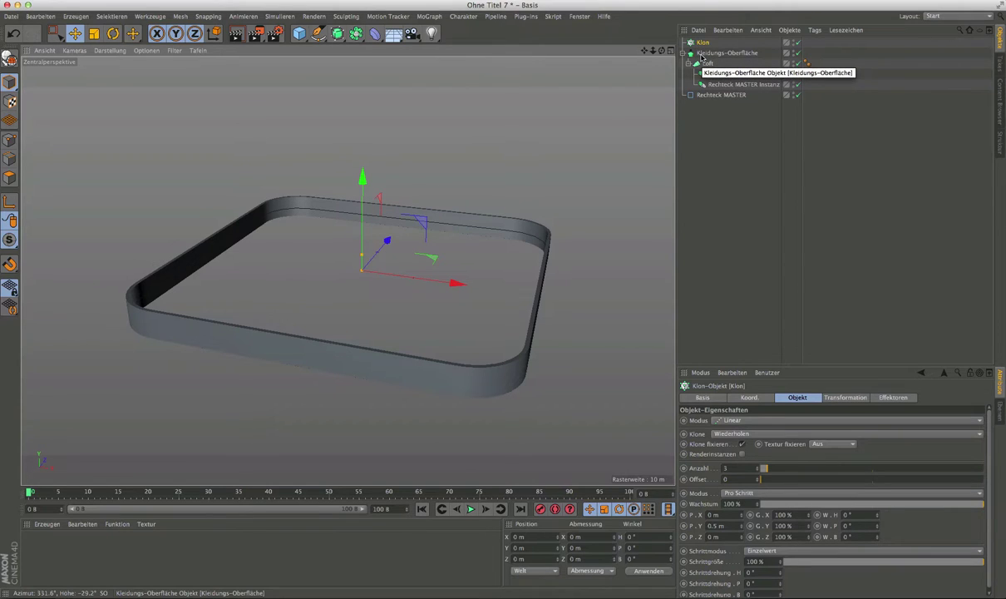
pyautogui.moveTo(701, 54); pyautogui.dragTo(703, 43)
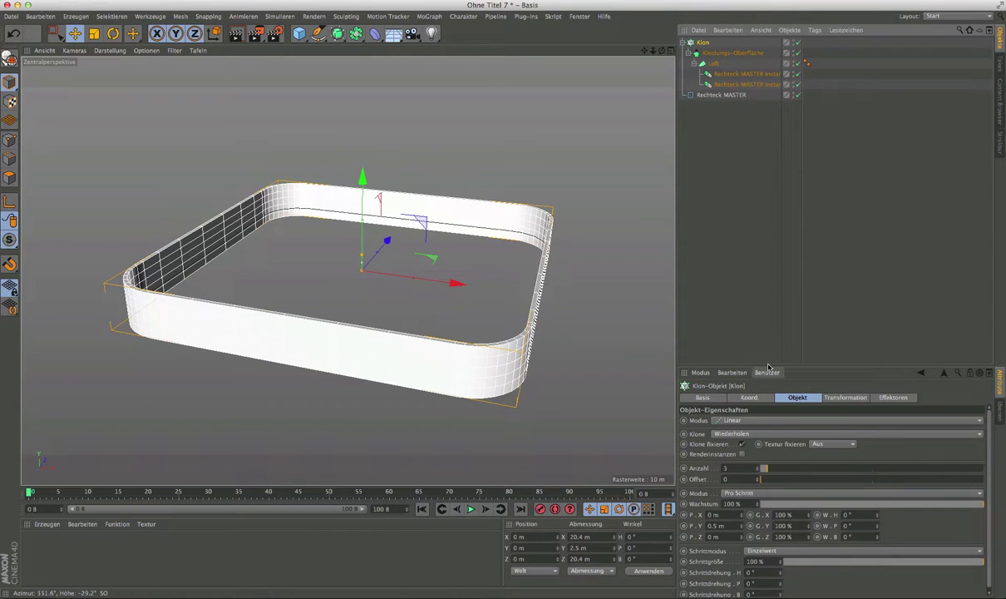
pyautogui.moveTo(768, 369); pyautogui.dragTo(712, 223)
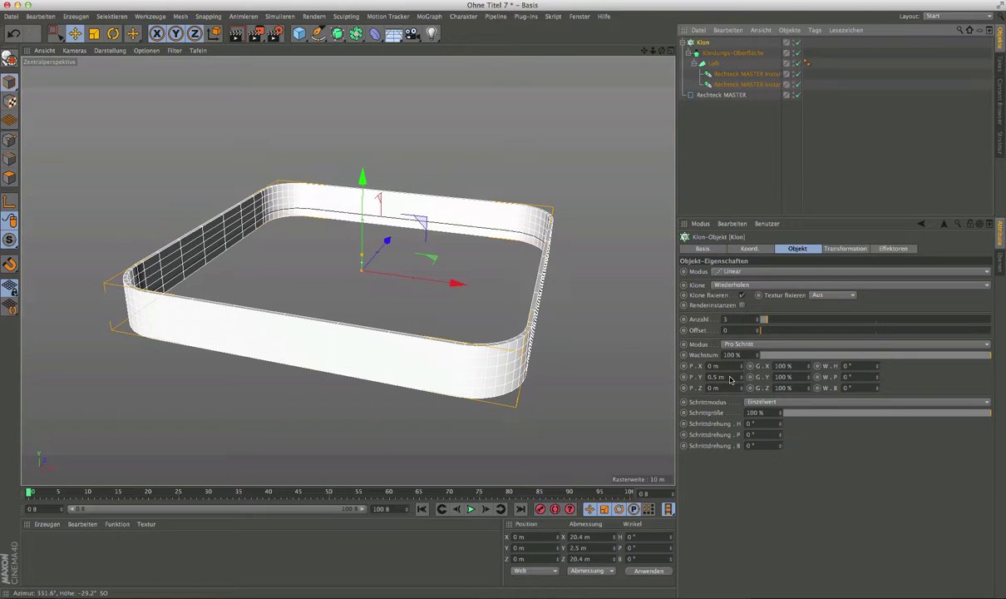
# Step: Set the cloner's P.Y spacing to 3.2 m and raise Anzahl to 5 clones
pyautogui.click(733, 378)
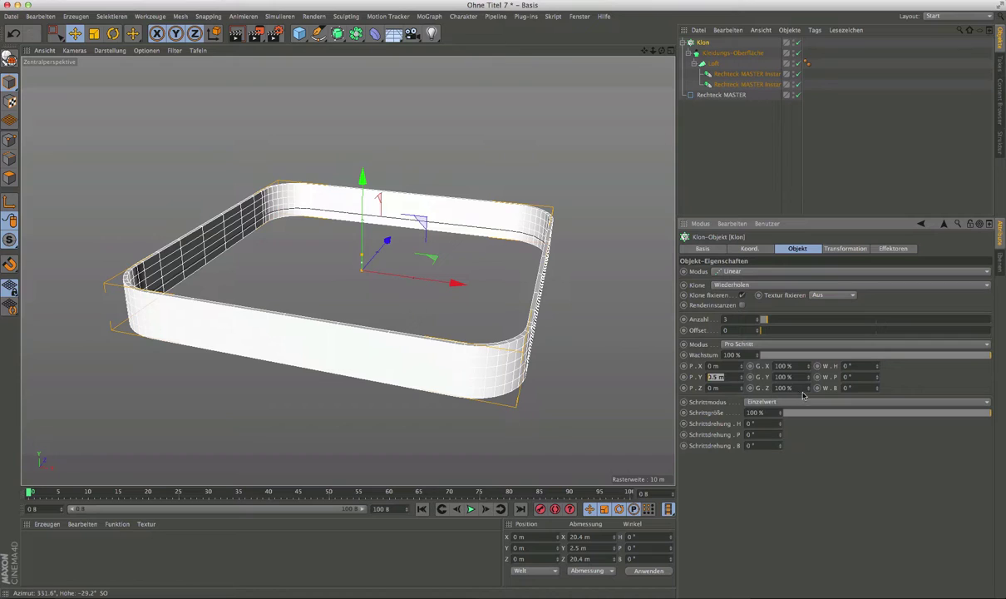
pyautogui.press('Return')
pyautogui.click(724, 377)
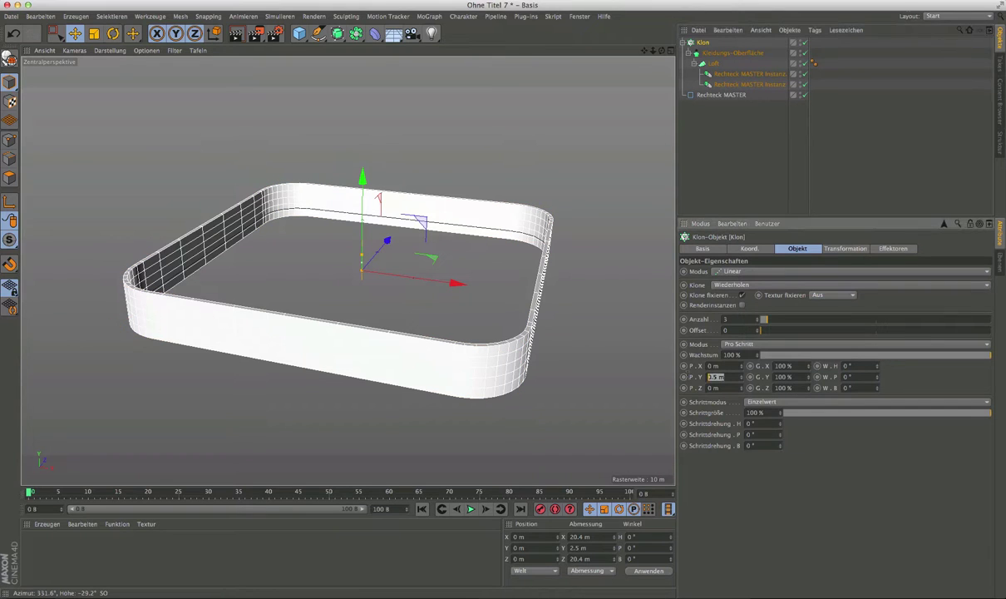
pyautogui.write('5')
pyautogui.press('Return')
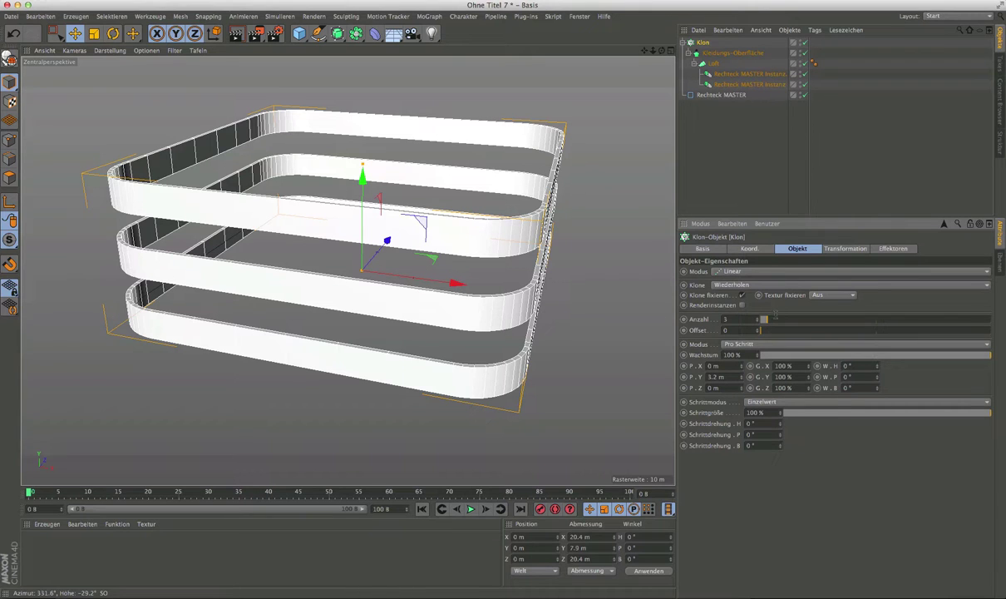
pyautogui.moveTo(727, 301); pyautogui.dragTo(773, 321)
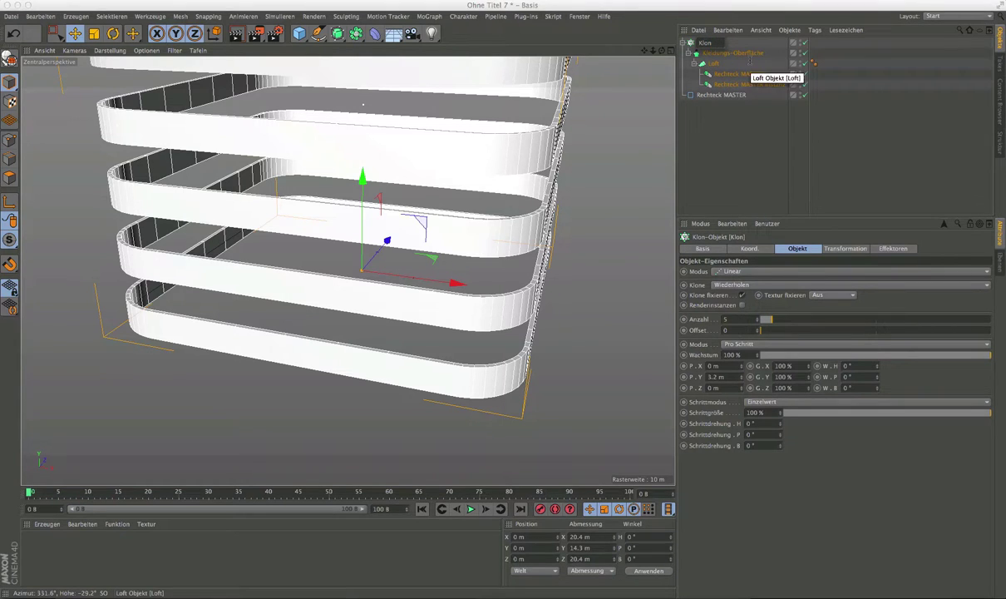
# Step: Rename the cloner 'Klon Brüstung', collapse it, and view the whole band stack
pyautogui.write('Brüs')
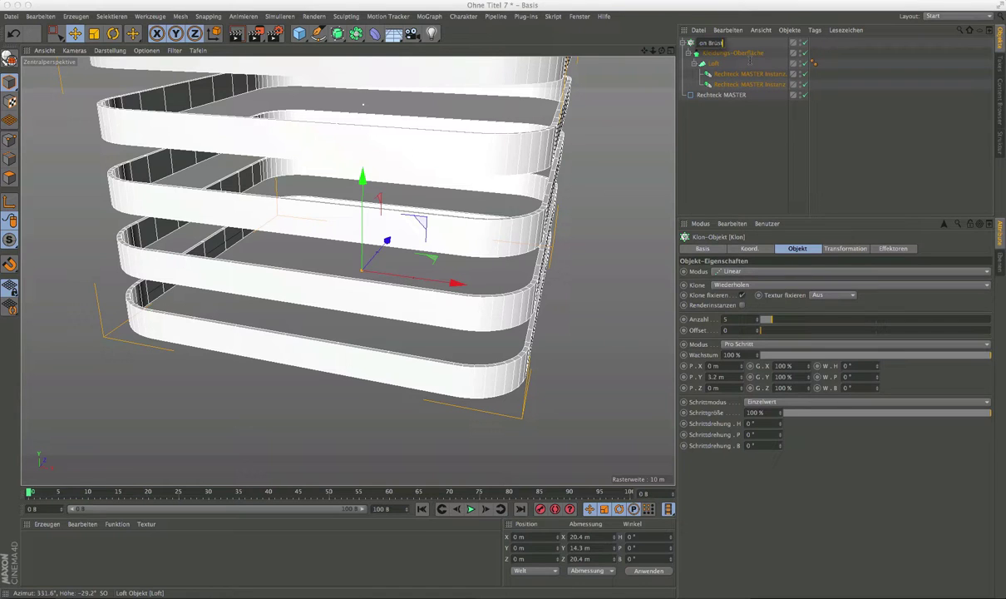
pyautogui.write('tung')
pyautogui.press('Return')
pyautogui.click(683, 42)
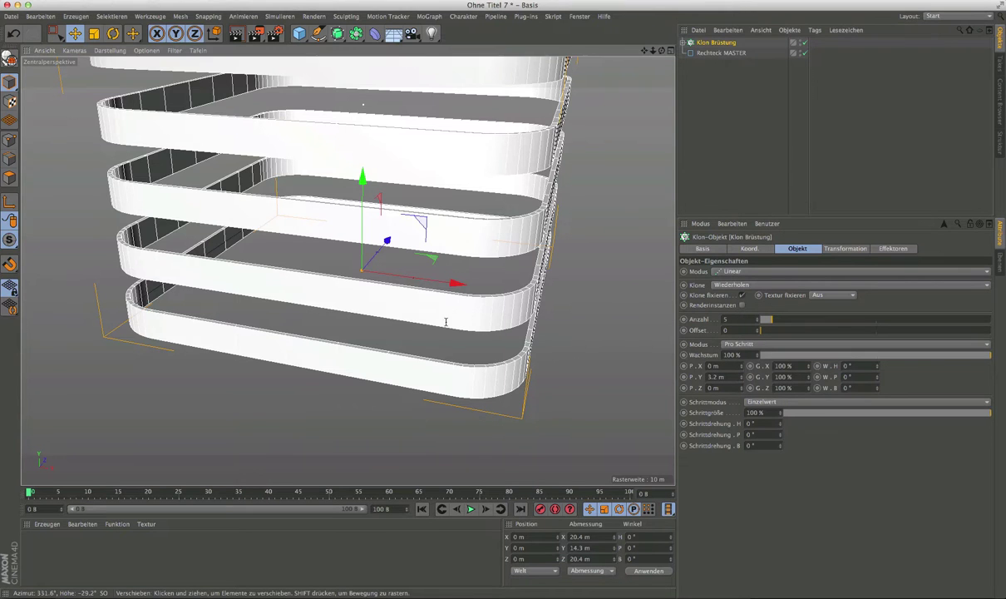
pyautogui.moveTo(349, 250)
pyautogui.keyDown('alt'); pyautogui.mouseDown()
pyautogui.moveTo(391, 233)
pyautogui.moveTo(507, 321)
pyautogui.moveTo(475, 355)
pyautogui.mouseUp(); pyautogui.keyUp('alt')
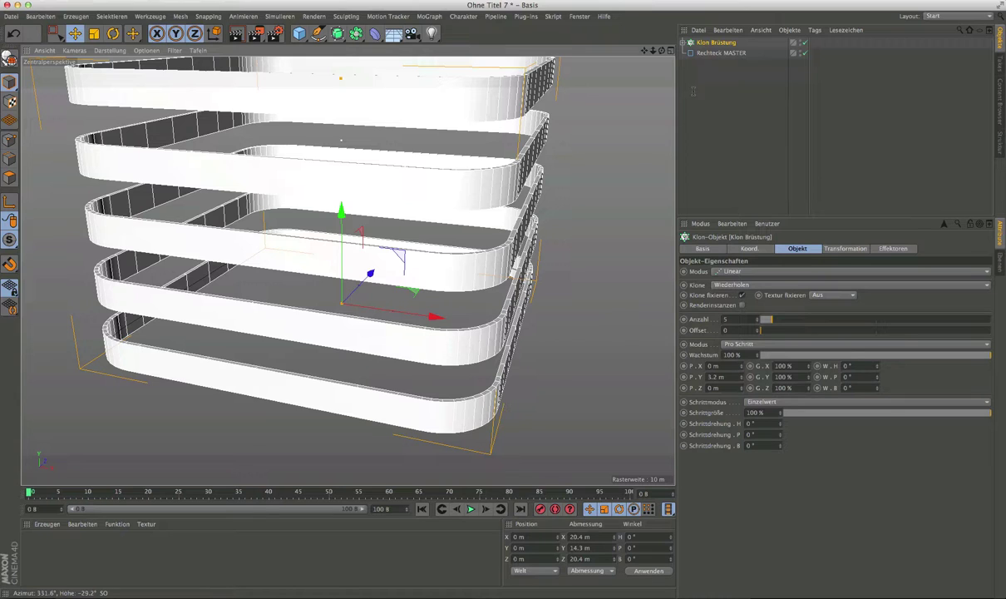
# Step: Create an Instanz of Rechteck MASTER and place it inside a new Extrudieren object
pyautogui.press('c')
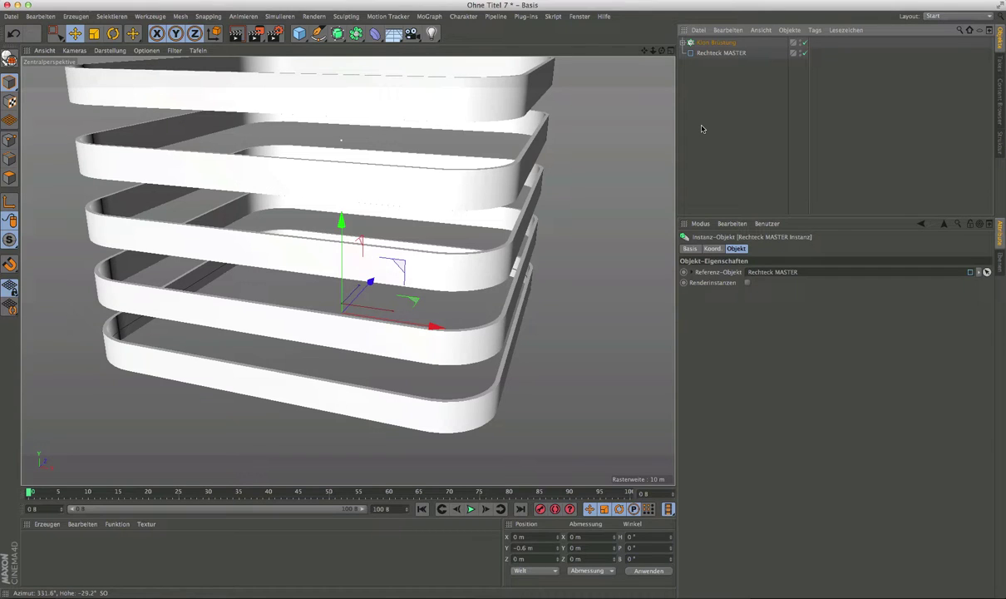
pyautogui.click(709, 53)
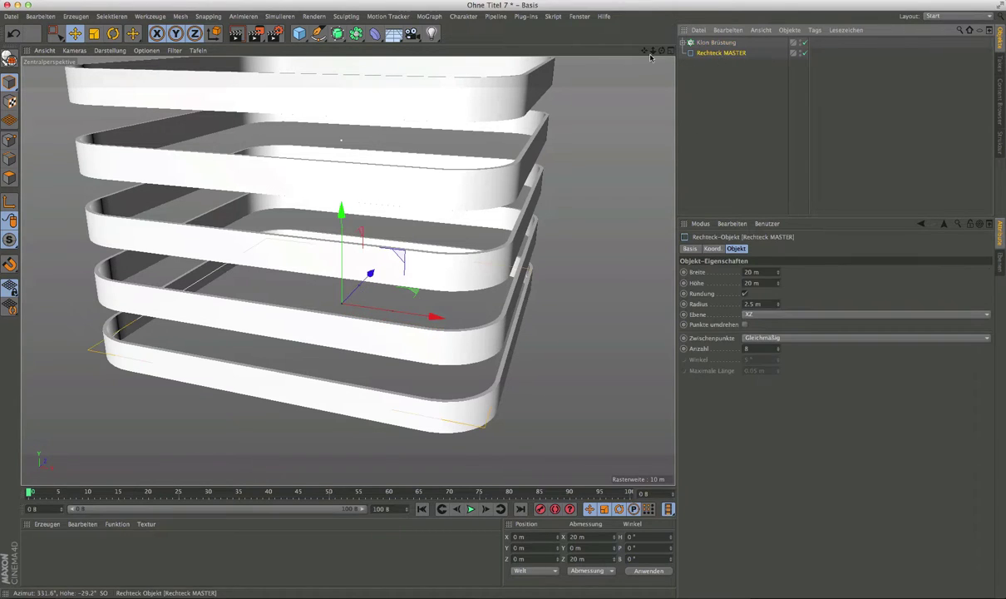
pyautogui.click(356, 33)
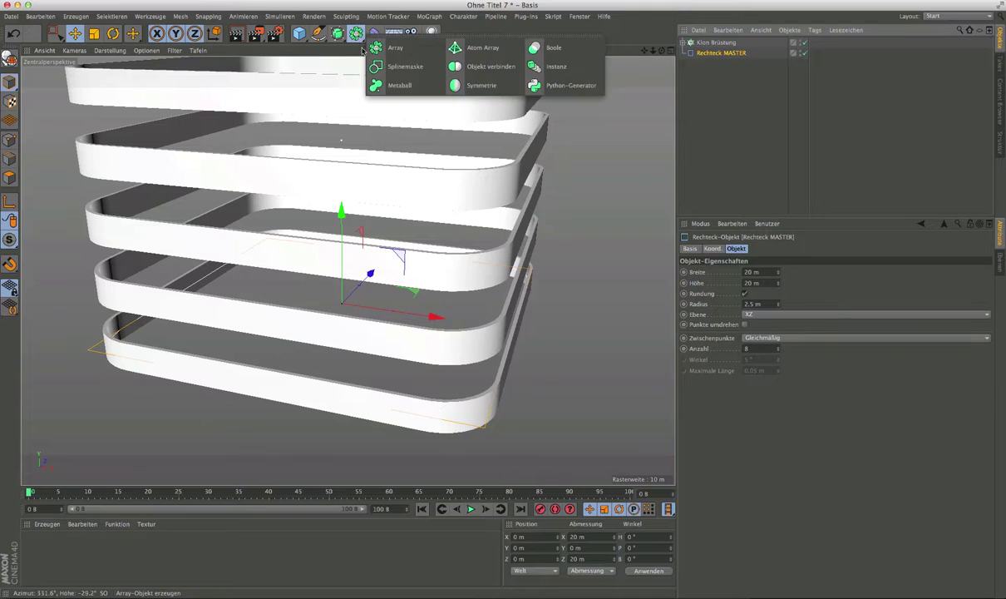
pyautogui.click(563, 72)
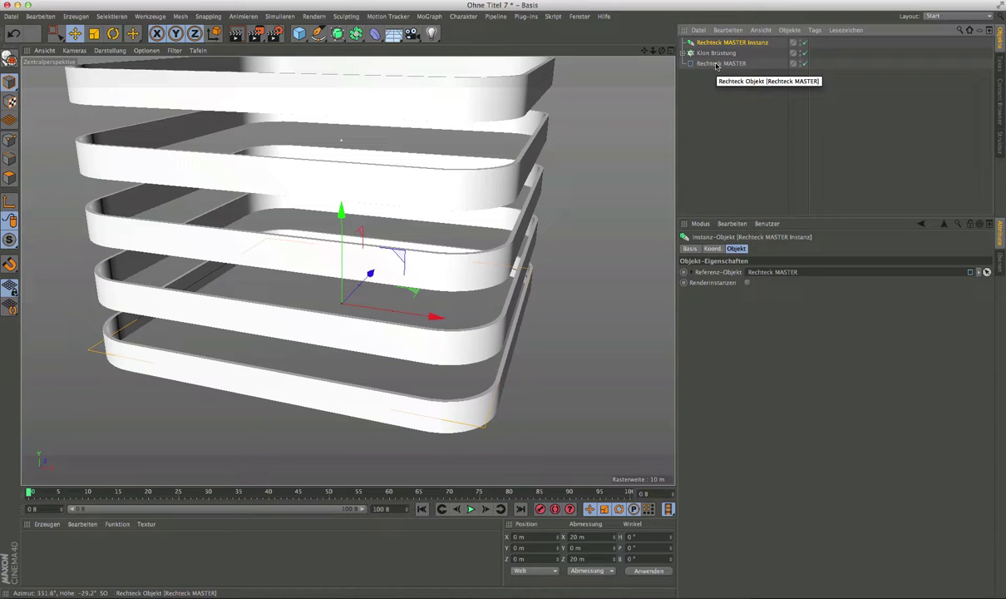
pyautogui.click(337, 33)
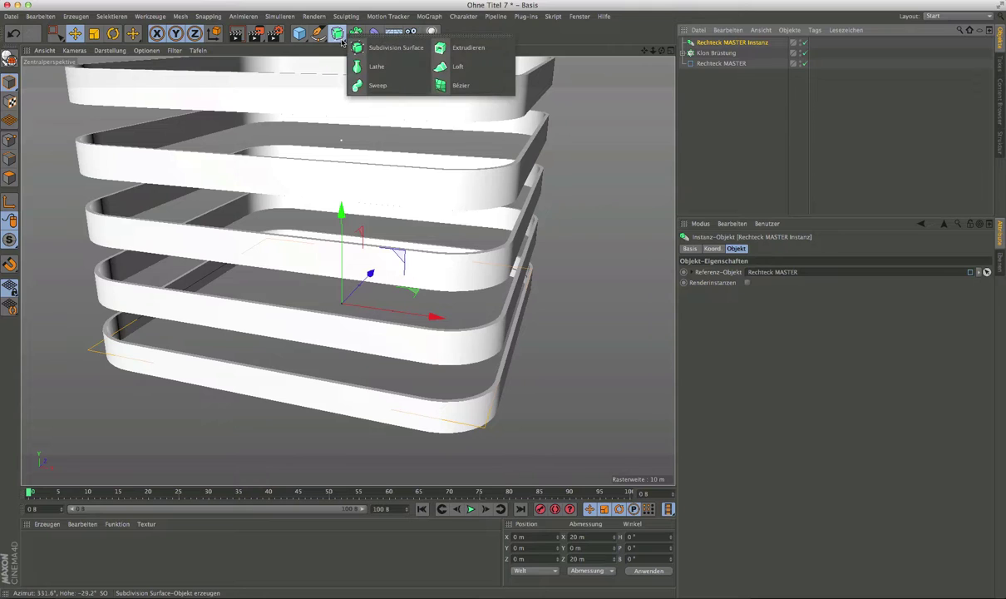
pyautogui.click(470, 48)
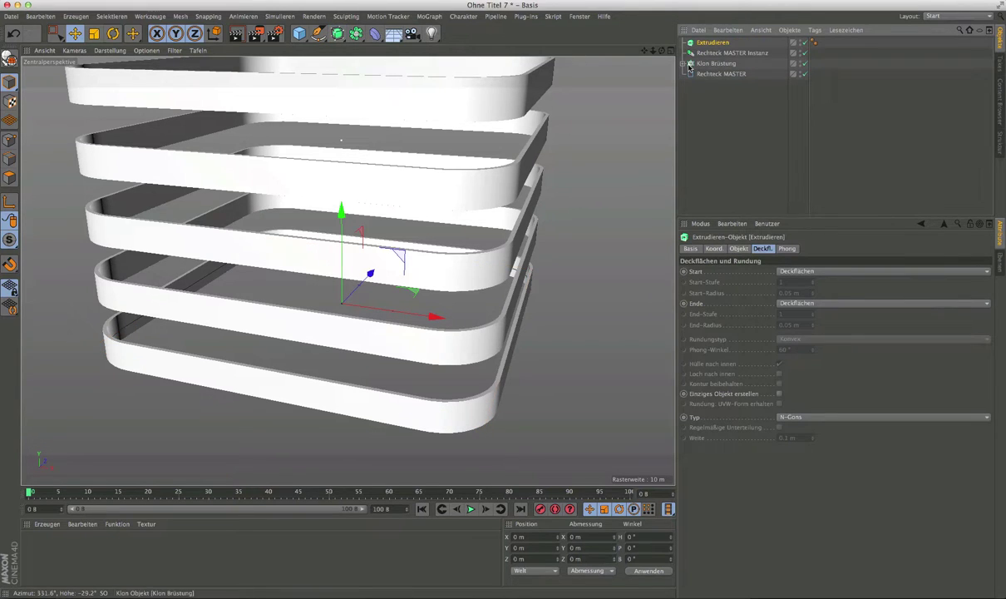
pyautogui.moveTo(713, 46); pyautogui.dragTo(712, 42)
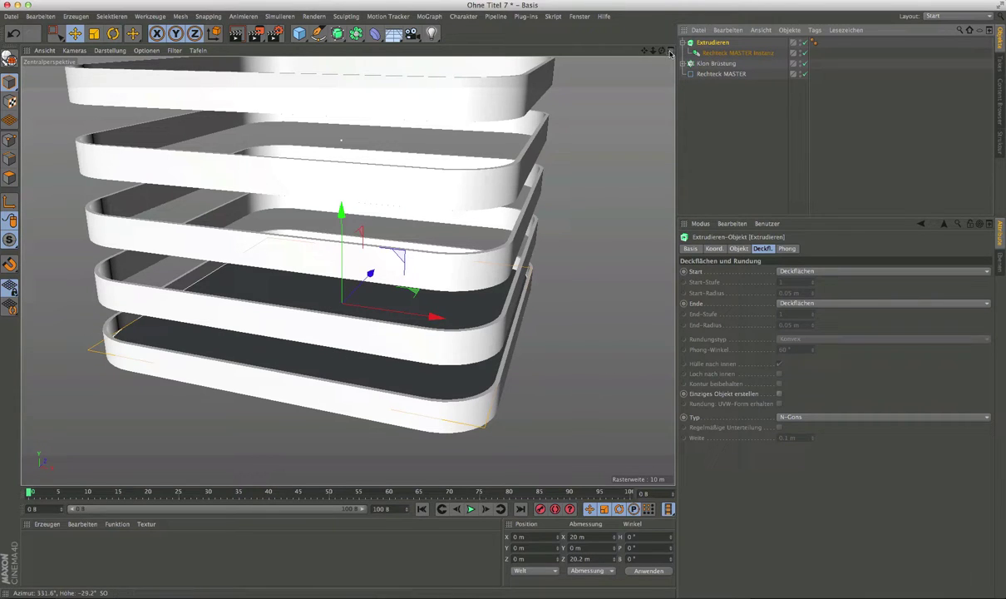
# Step: In the Rechts view, set the extrusion Verschiebung to 0 / 0.1 m / 0
pyautogui.middleClick(618, 102)
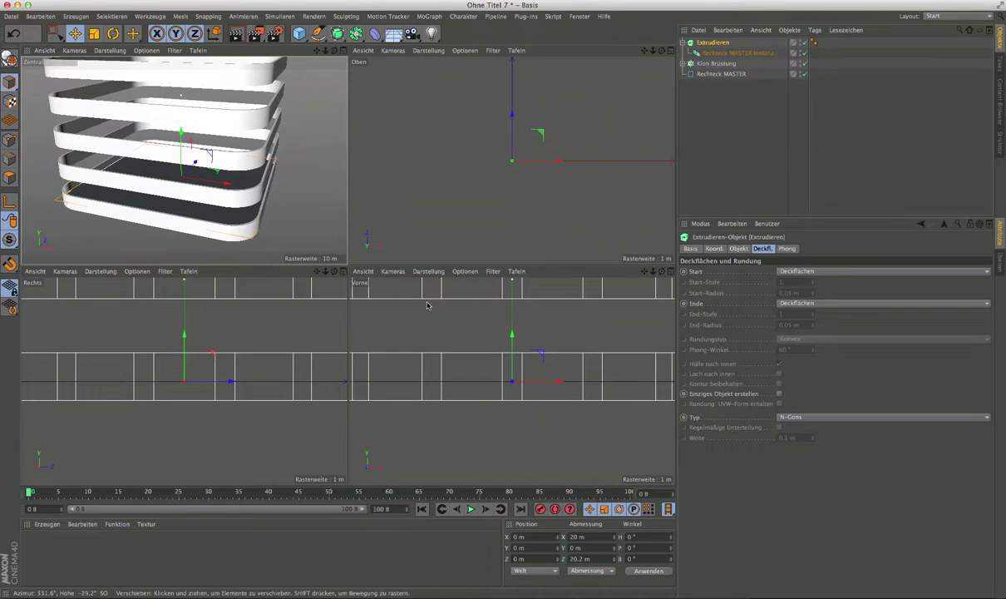
pyautogui.middleClick(341, 279)
pyautogui.scroll(-3, 409, 319)
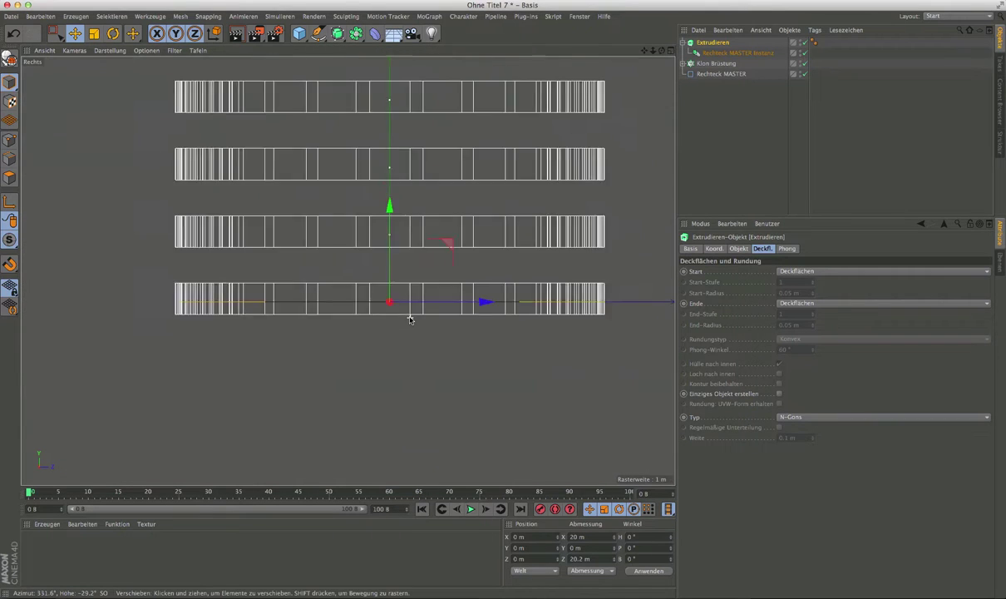
pyautogui.scroll(-2, 409, 316)
pyautogui.scroll(2, 408, 307)
pyautogui.scroll(1, 410, 305)
pyautogui.scroll(1, 410, 305)
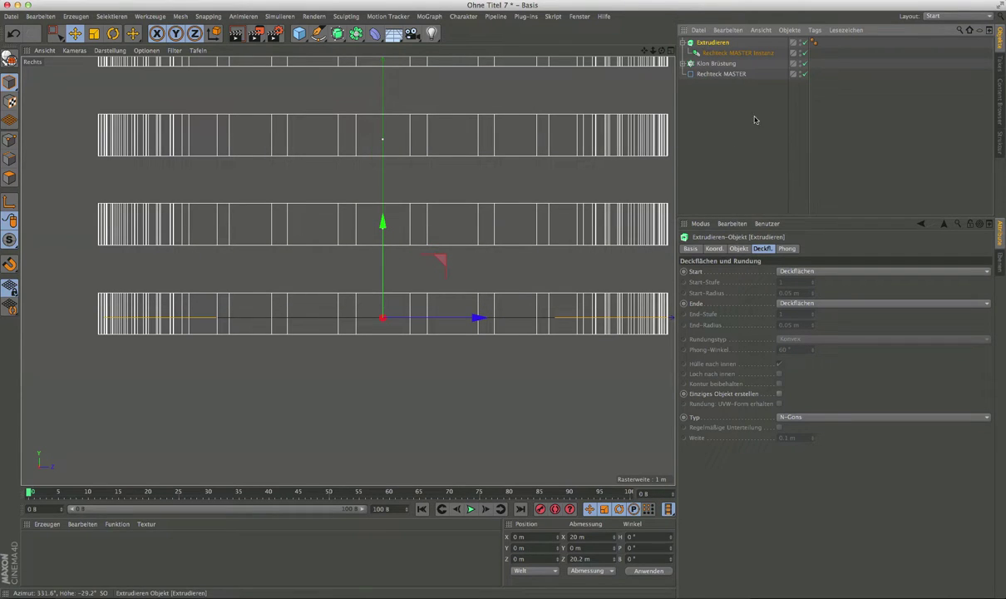
pyautogui.click(739, 249)
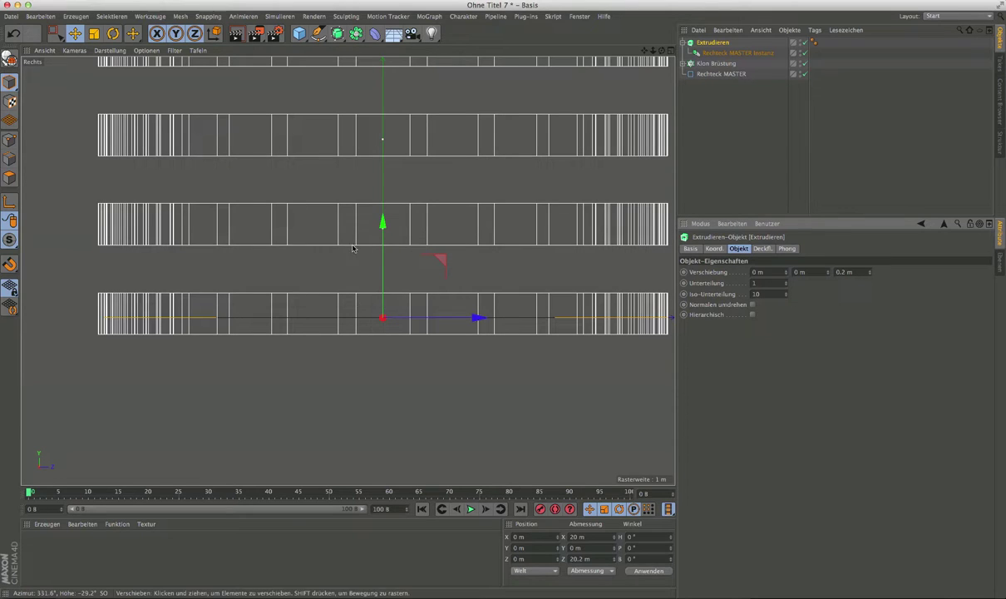
pyautogui.click(818, 274)
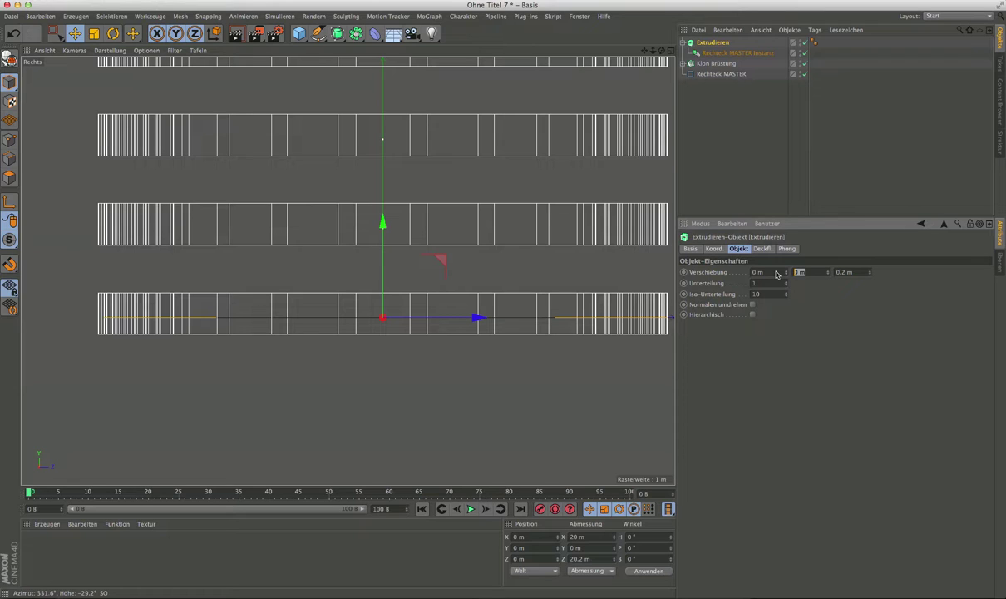
pyautogui.press('BackSpace')
pyautogui.press('Tab')
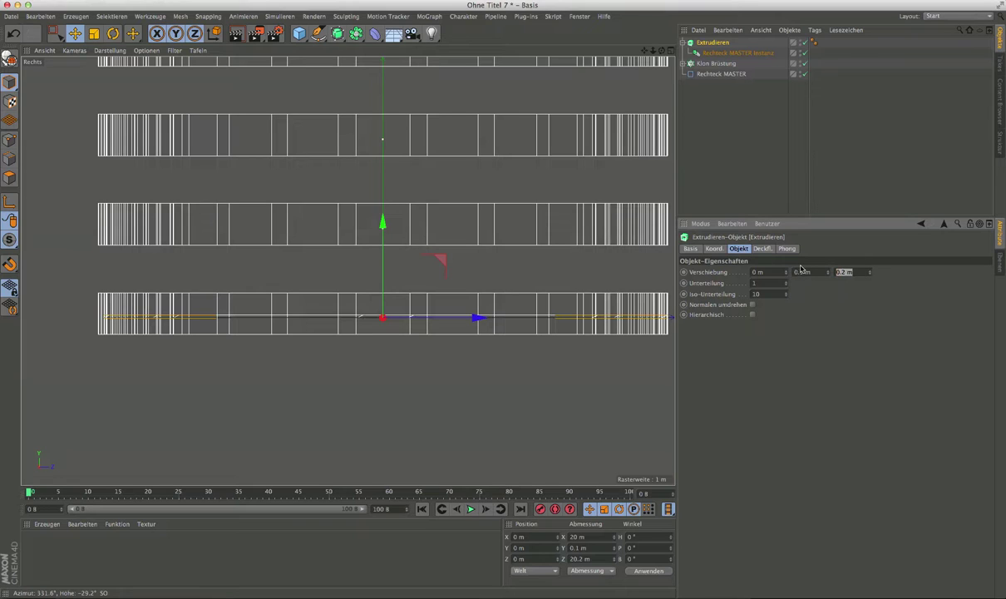
pyautogui.write('0')
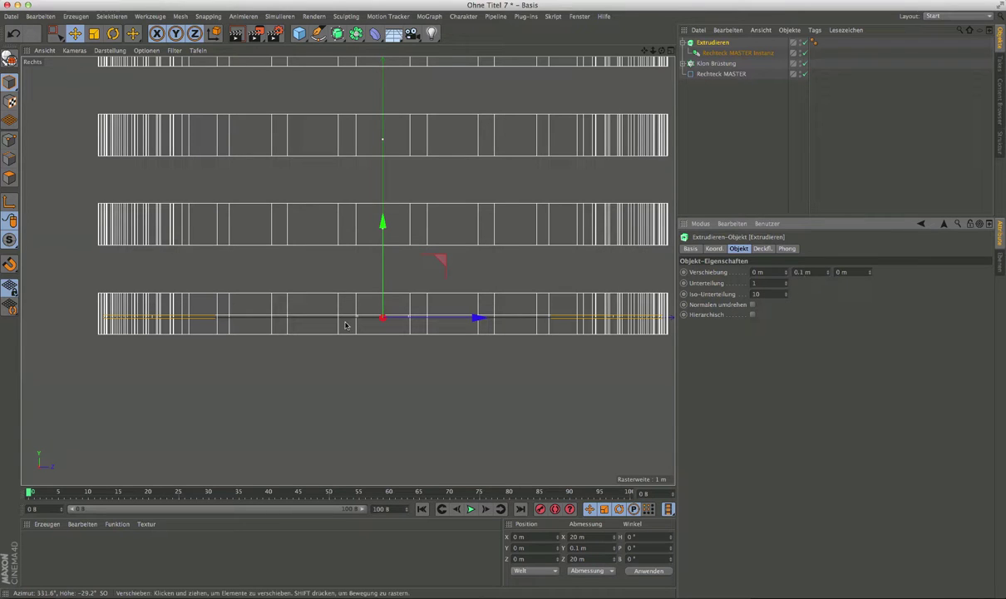
# Step: Raise the floor slab's Position Y to 0.1 m
pyautogui.scroll(3, 405, 327)
pyautogui.scroll(2, 384, 316)
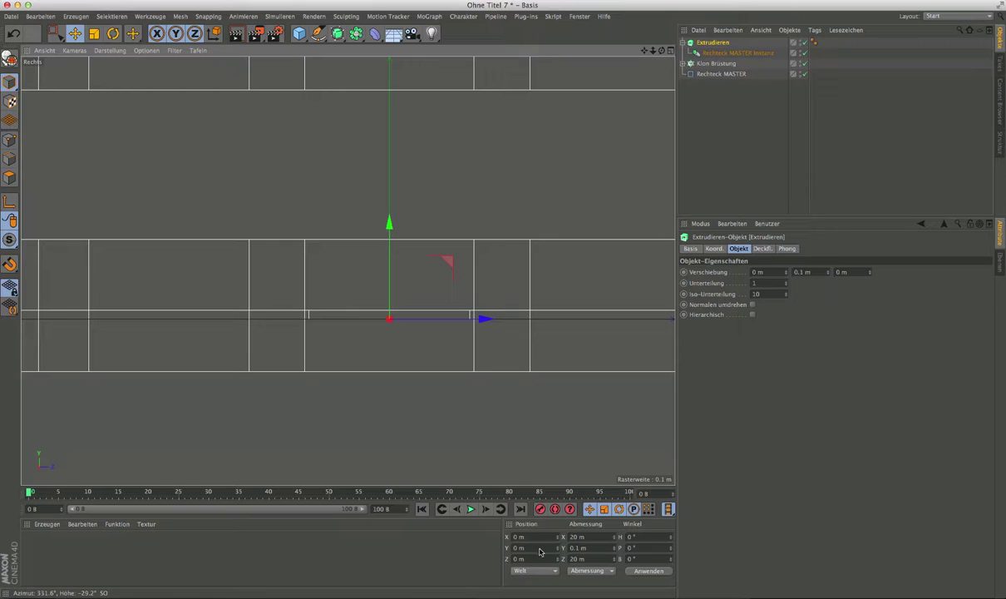
pyautogui.click(536, 549)
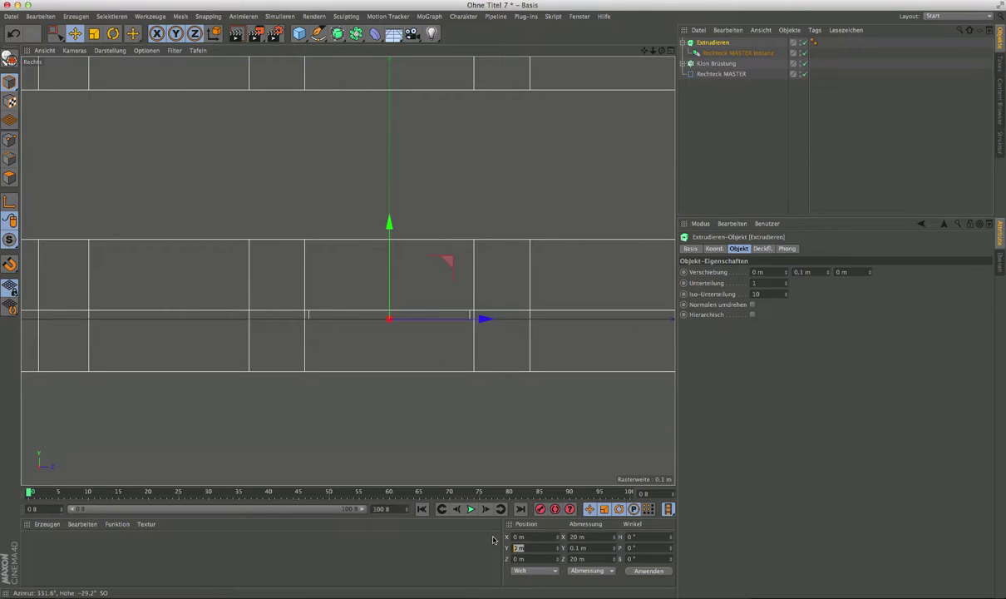
pyautogui.press('BackSpace')
pyautogui.write('.1')
pyautogui.press('Return')
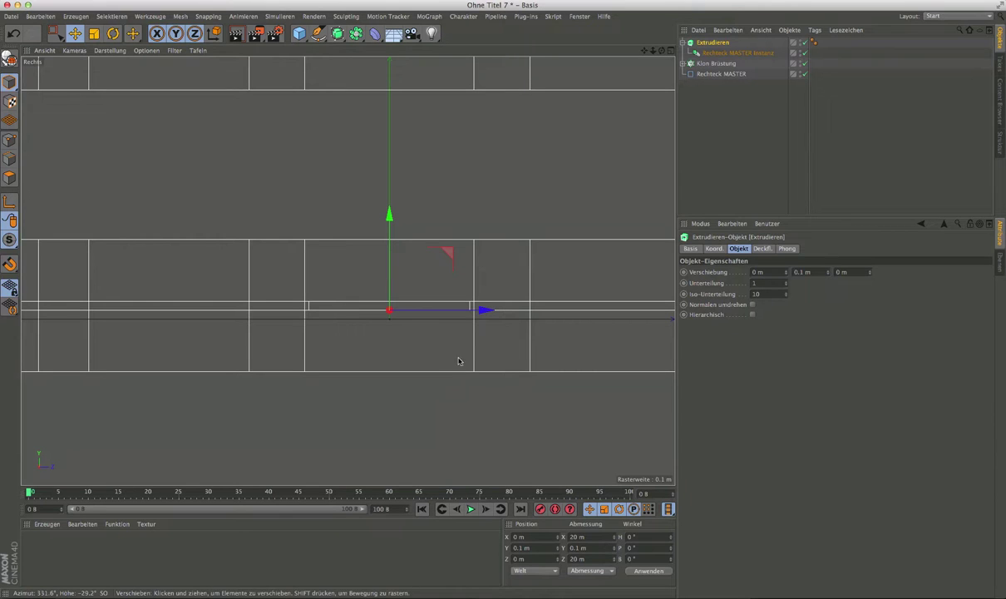
pyautogui.scroll(-3, 373, 283)
pyautogui.scroll(-2, 374, 283)
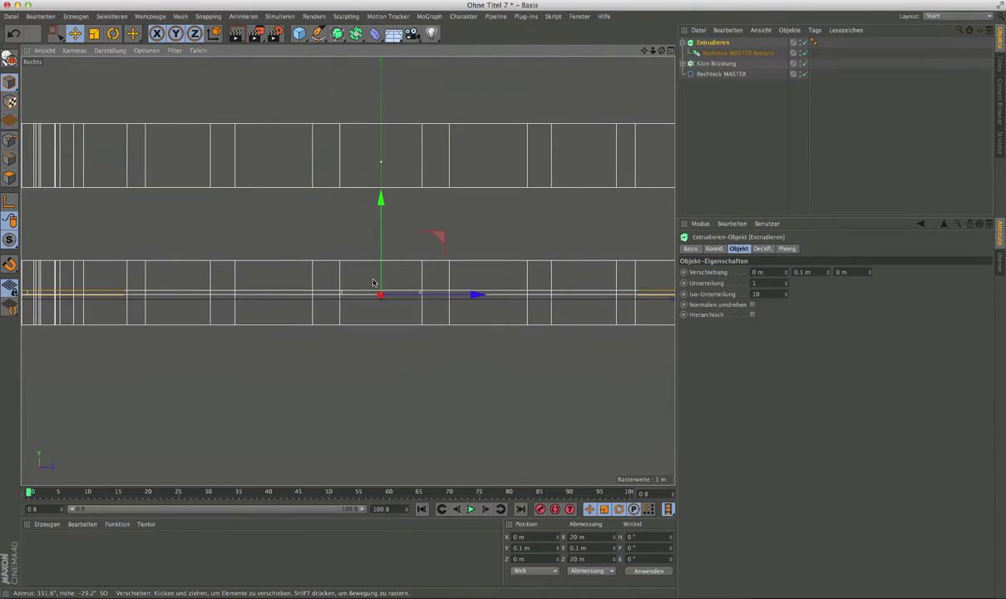
# Step: Rename the extrude 'Decke Aufbau', collapse it, and duplicate it as Decke Aufbau.1
pyautogui.click(711, 47)
pyautogui.doubleClick(713, 45)
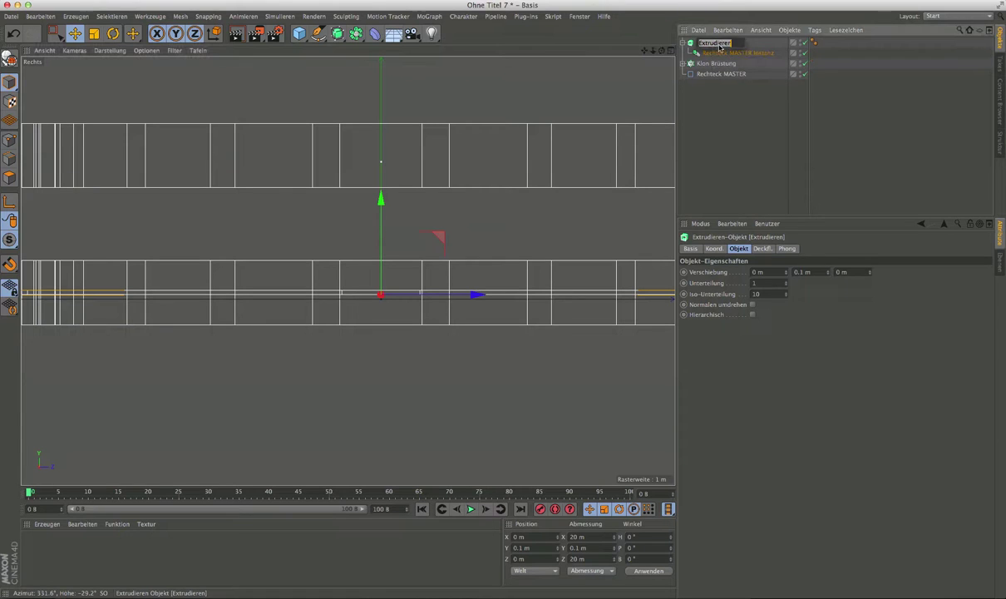
pyautogui.write('De')
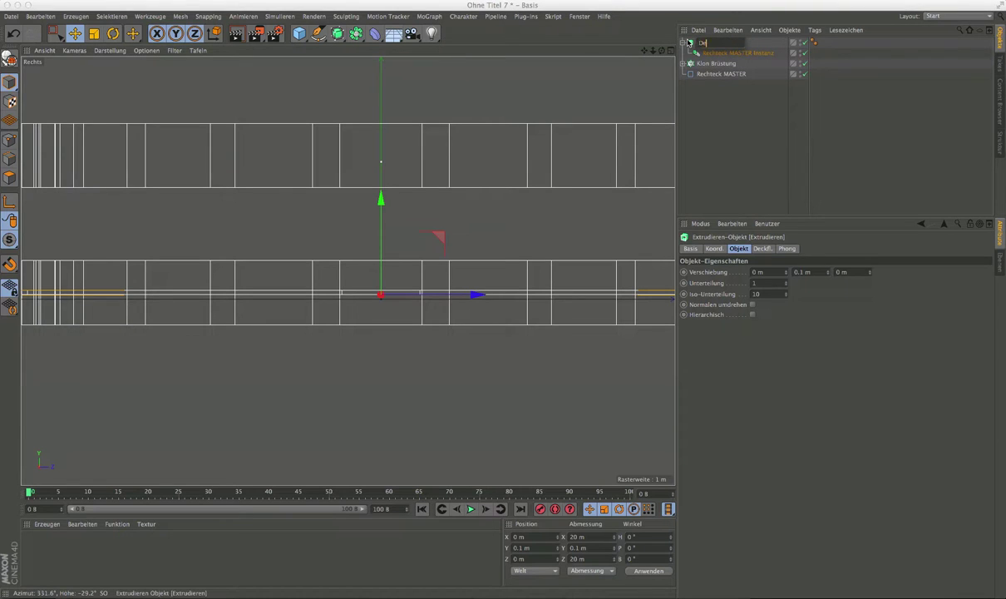
pyautogui.write('cke Aufbau')
pyautogui.press('Return')
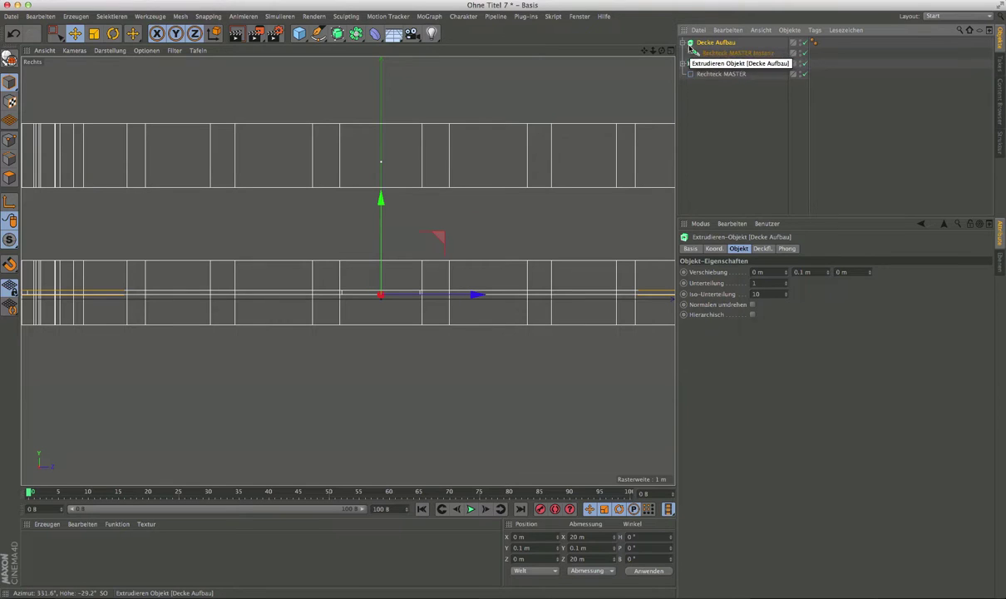
pyautogui.click(685, 43)
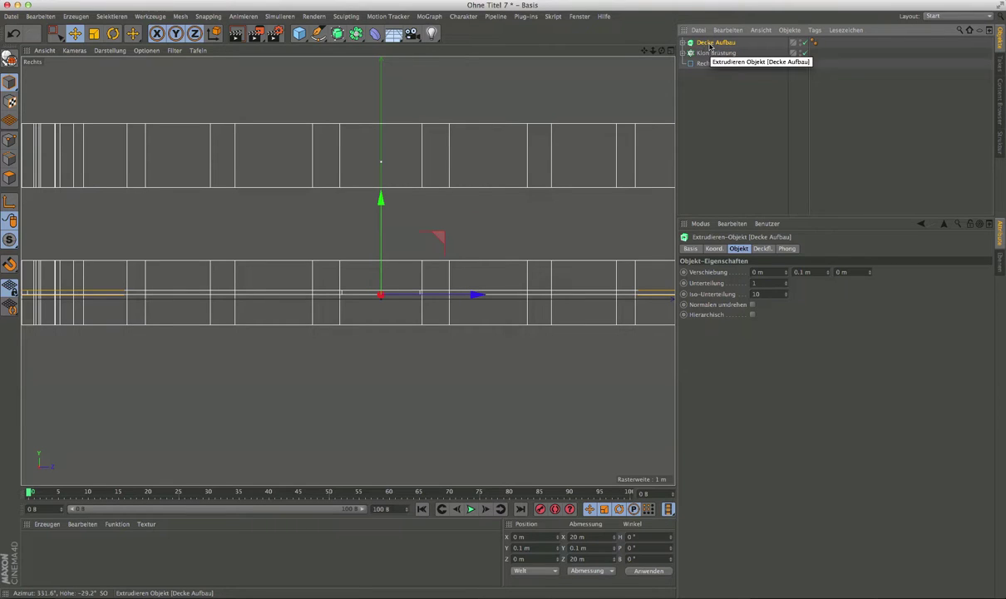
pyautogui.hotkey('ctrl', 'c')
pyautogui.hotkey('ctrl', 'v')
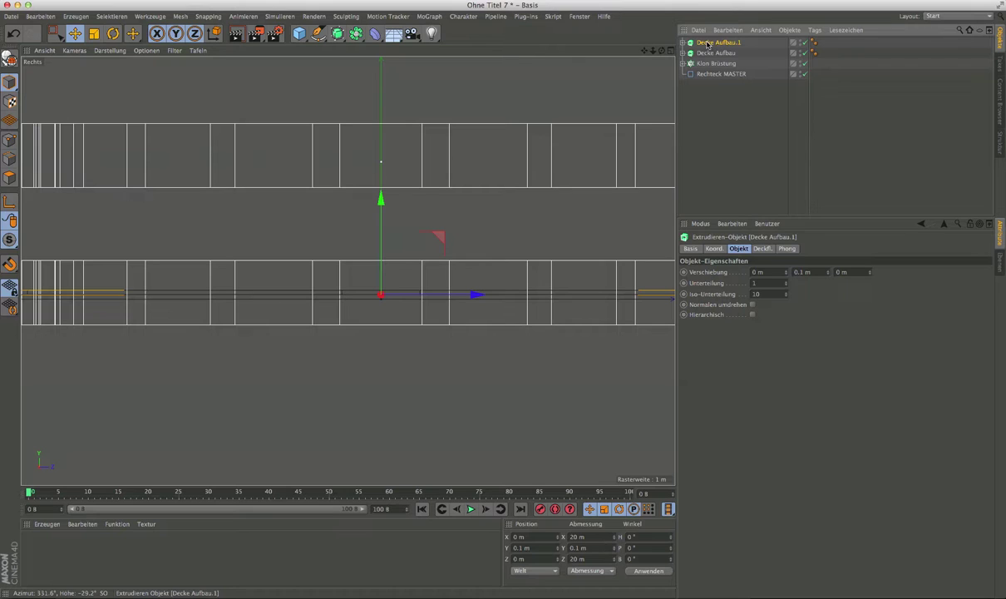
# Step: Move the copied slab below Decke Aufbau and rename it Decke Beton
pyautogui.moveTo(707, 61); pyautogui.dragTo(711, 58)
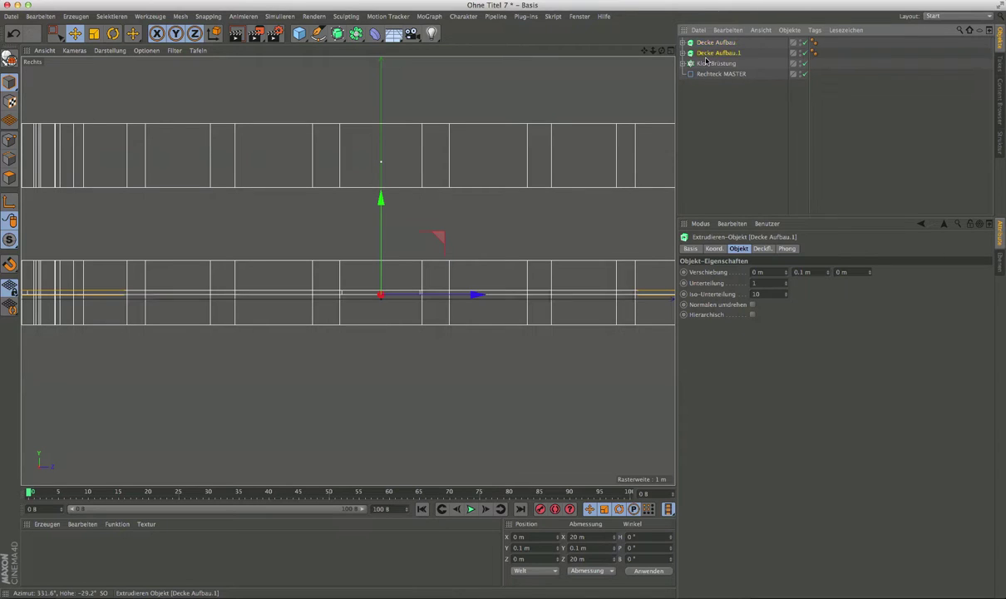
pyautogui.doubleClick(723, 53)
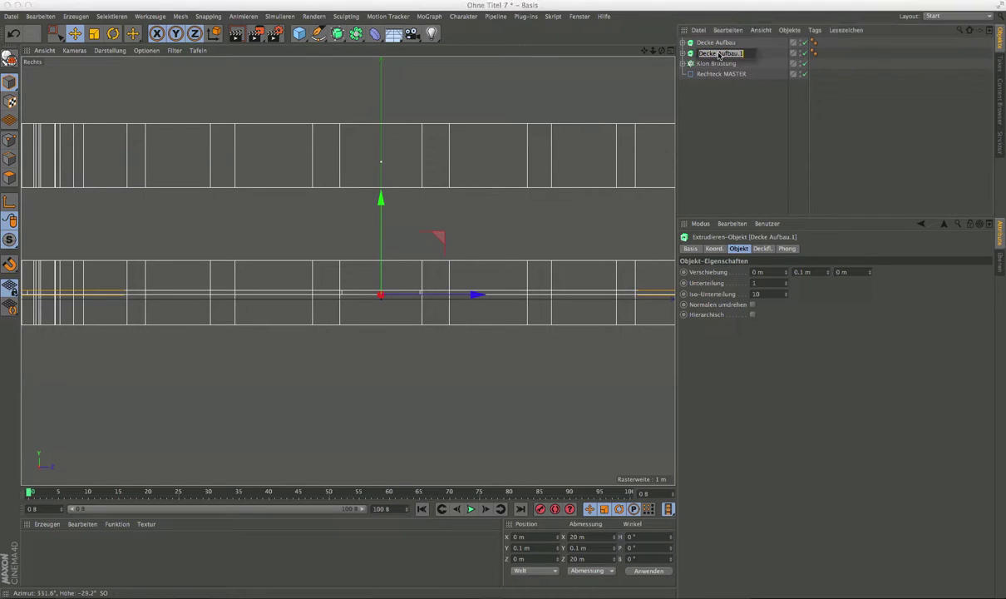
pyautogui.write('Beton')
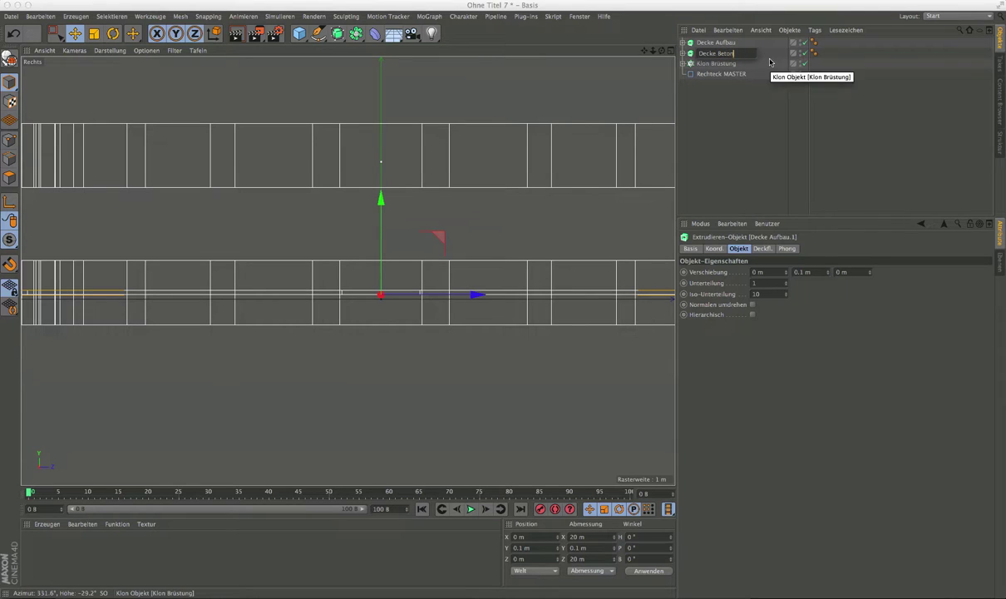
pyautogui.press('Return')
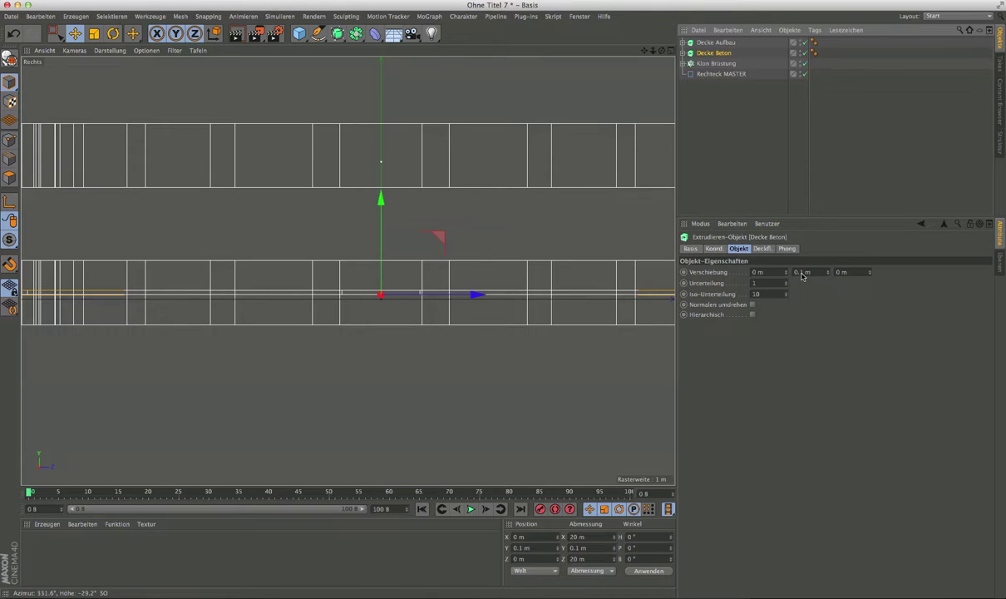
# Step: Set the slab's Verschiebung Y to -0.3 m so it extrudes downward
pyautogui.click(803, 276)
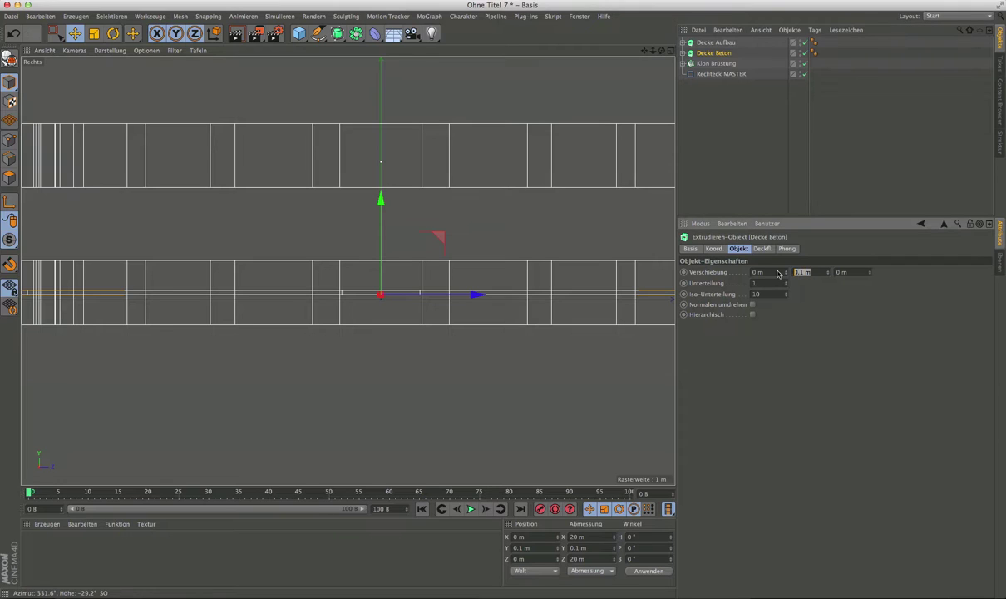
pyautogui.press('BackSpace')
pyautogui.press('Return')
pyautogui.scroll(2, 448, 305)
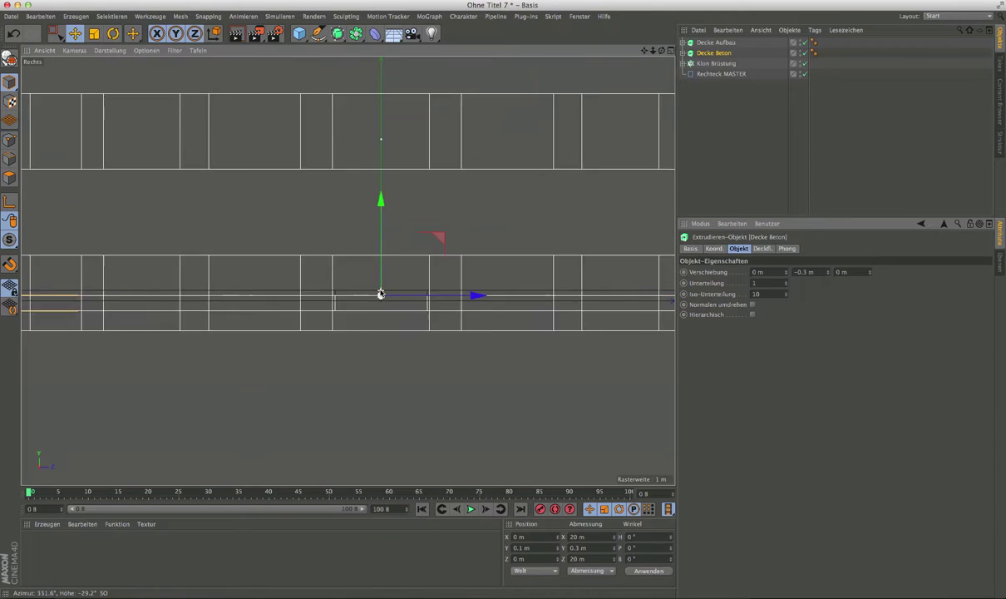
pyautogui.scroll(2, 448, 305)
pyautogui.scroll(2, 448, 306)
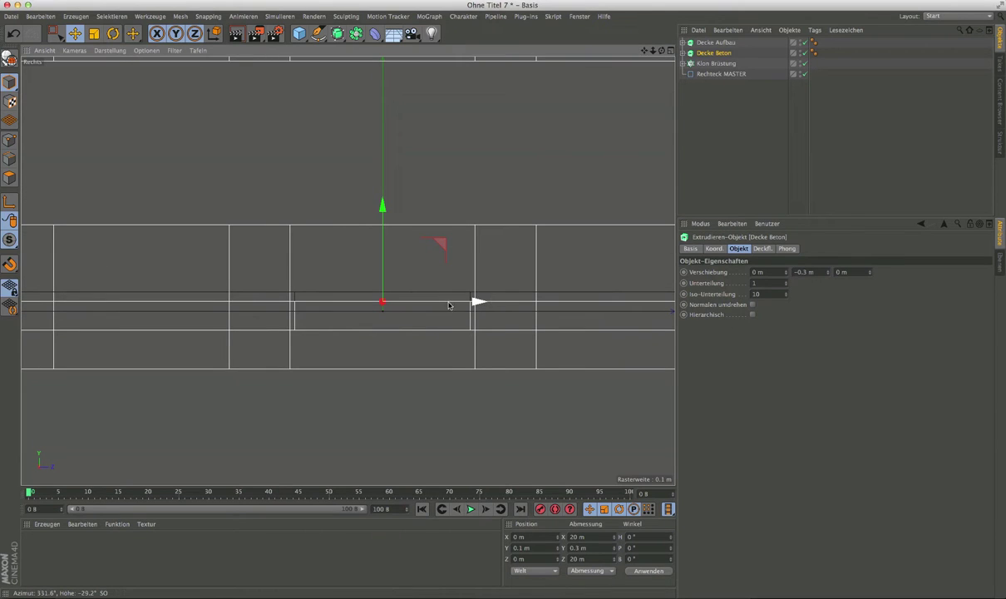
# Step: Expand Decke Beton and nest a Rechteck MASTER Instanz under Decke Aufbau
pyautogui.click(682, 53)
pyautogui.click(681, 64)
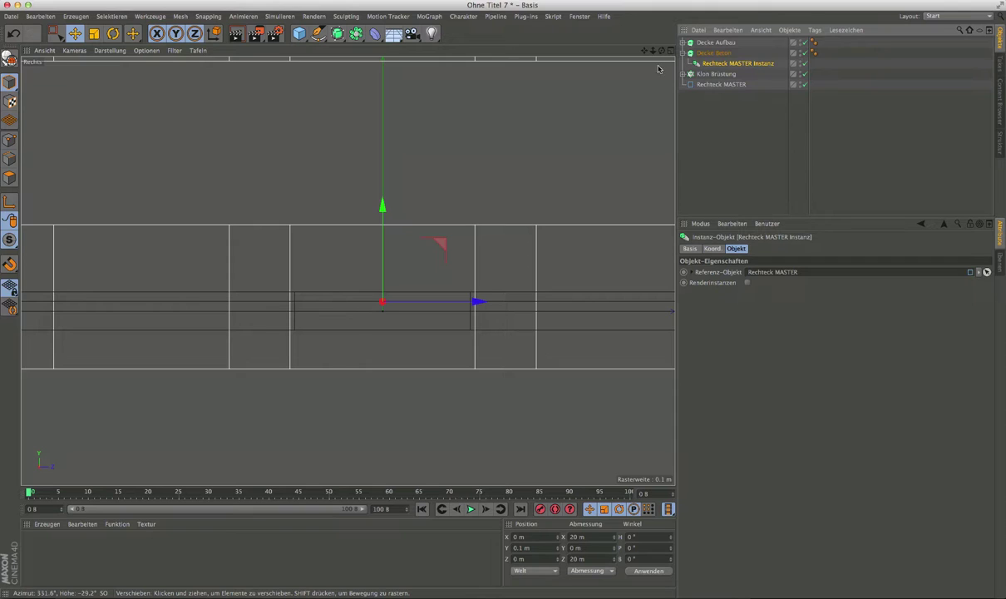
pyautogui.click(299, 303)
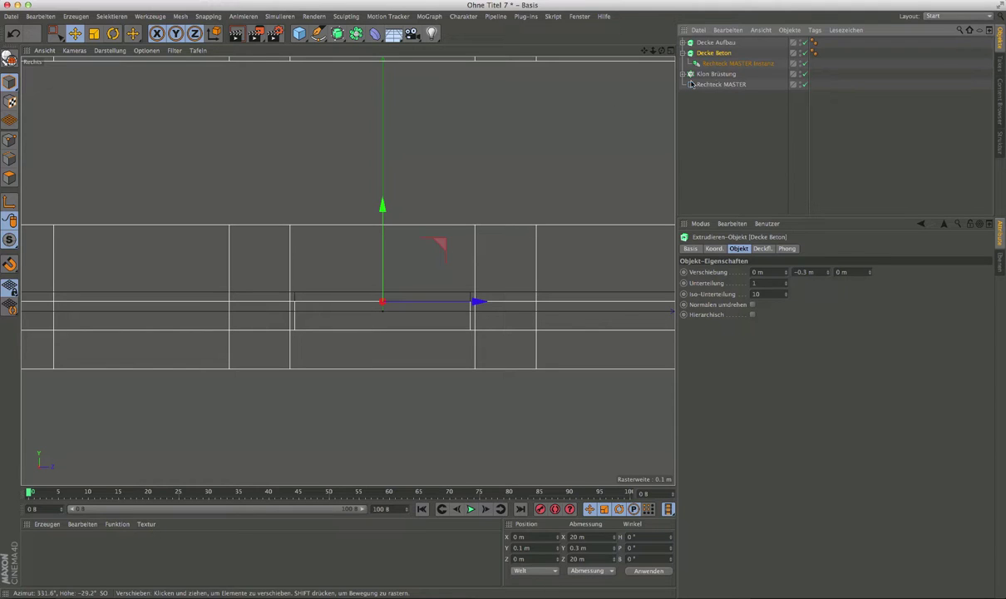
pyautogui.keyDown('ctrl'); pyautogui.moveTo(736, 63); pyautogui.dragTo(716, 42); pyautogui.keyUp('ctrl')
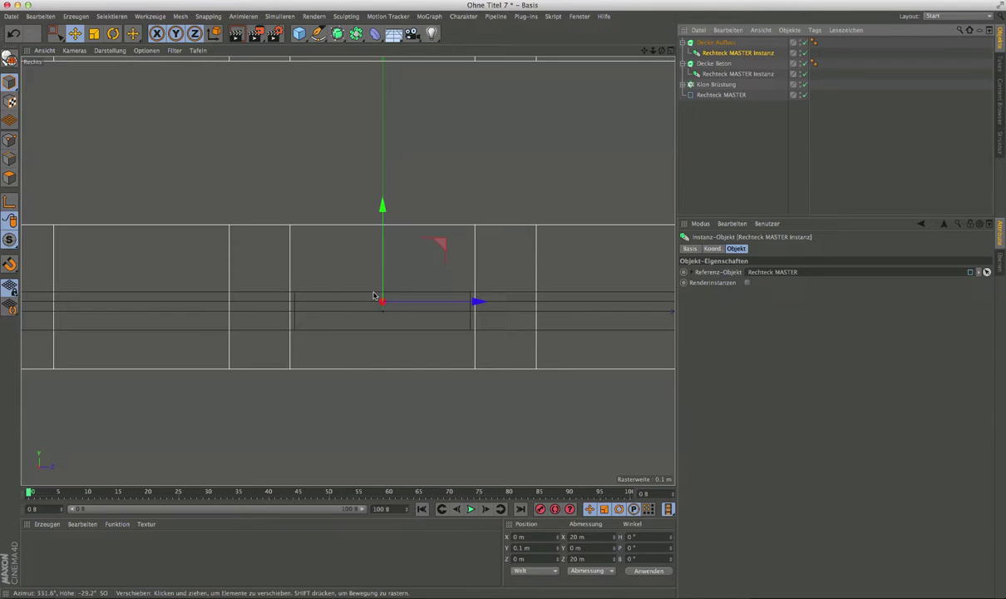
# Step: Compare the Decke Aufbau, Decke Beton and Rechteck MASTER settings, then deselect everything
pyautogui.click(706, 44)
pyautogui.click(701, 64)
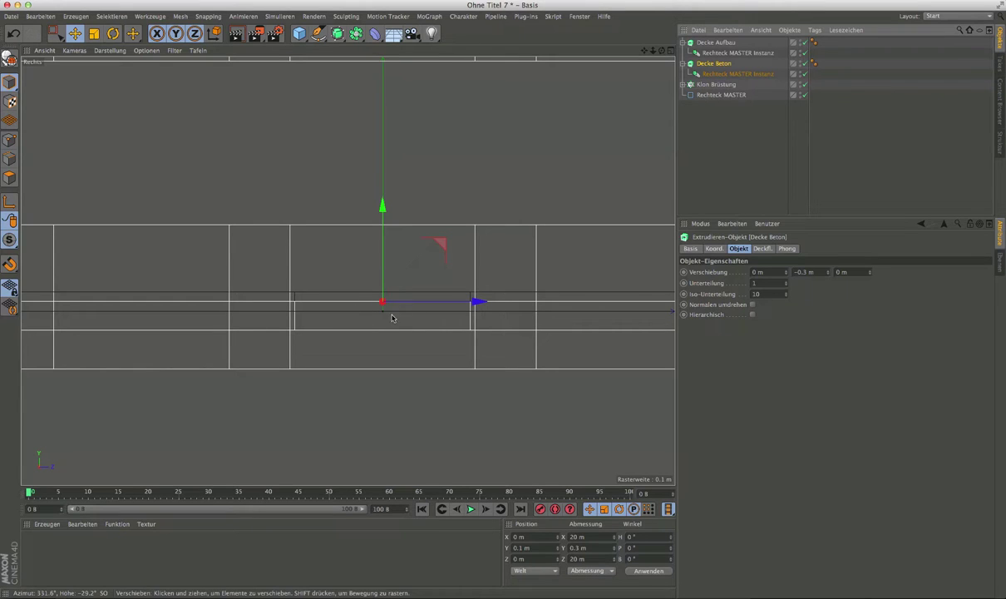
pyautogui.click(721, 95)
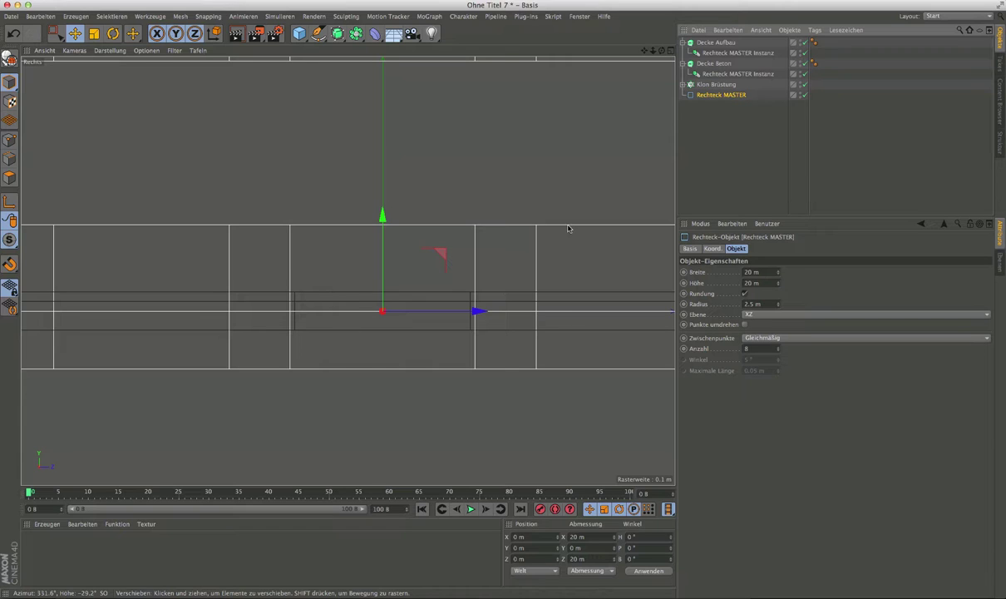
pyautogui.click(701, 140)
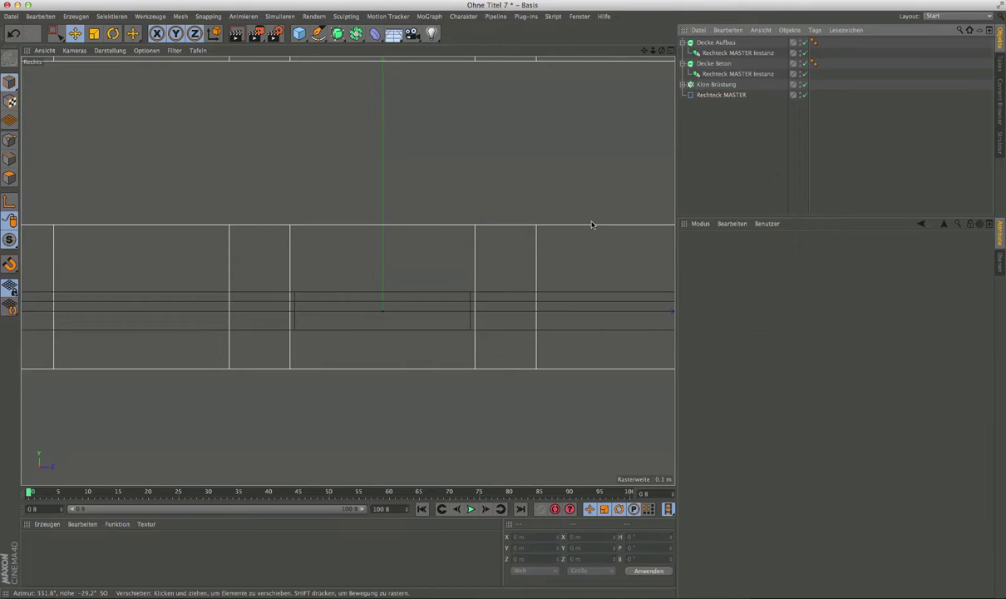
# Step: Switch to the four-view layout and select Decke Aufbau while orbiting the curved floor bands
pyautogui.click(671, 53)
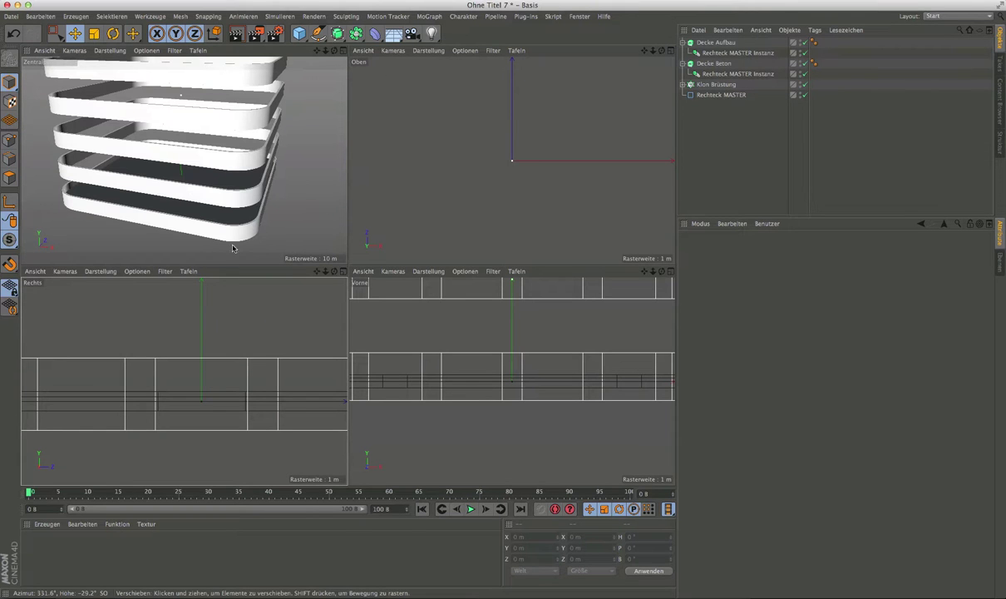
pyautogui.scroll(3, 232, 232)
pyautogui.moveTo(234, 226)
pyautogui.keyDown('alt'); pyautogui.mouseDown()
pyautogui.moveTo(267, 173)
pyautogui.moveTo(263, 112)
pyautogui.moveTo(312, 94)
pyautogui.moveTo(263, 215)
pyautogui.moveTo(291, 173)
pyautogui.moveTo(291, 216)
pyautogui.mouseUp(); pyautogui.keyUp('alt')
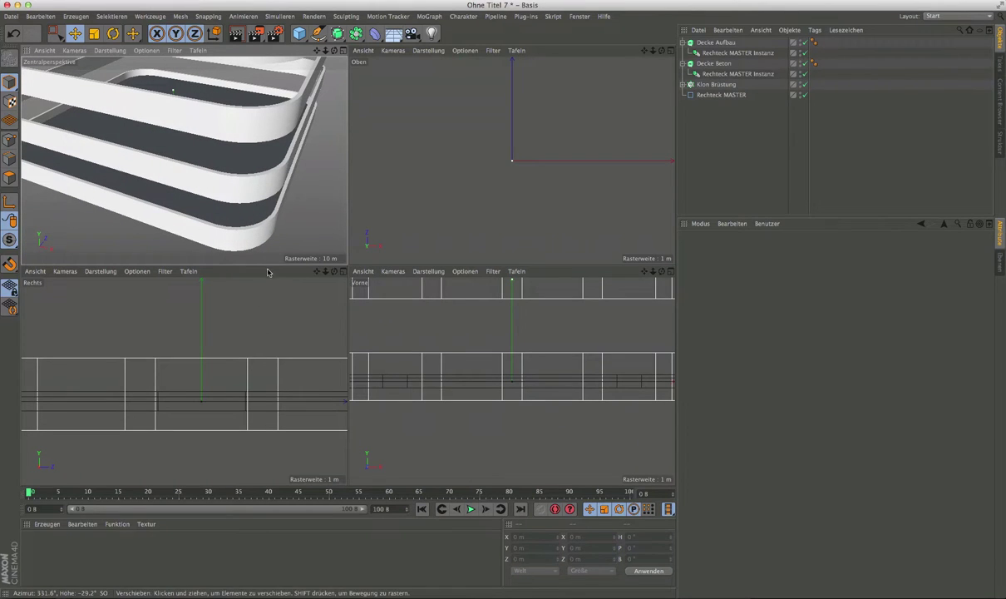
pyautogui.scroll(5, 245, 238)
pyautogui.keyDown('alt'); pyautogui.moveTo(245, 238); pyautogui.dragTo(328, 183); pyautogui.keyUp('alt')
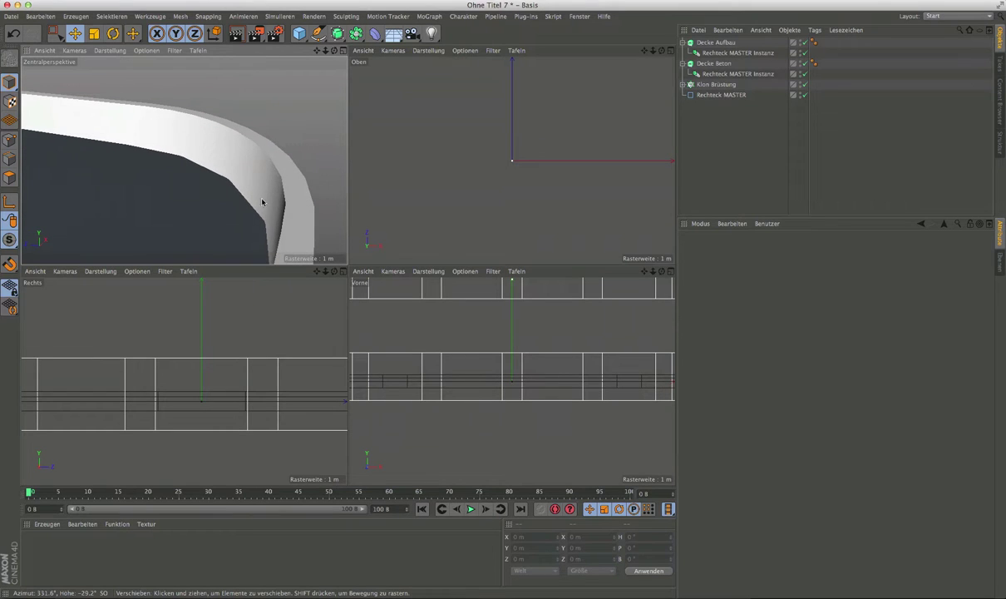
pyautogui.click(226, 208)
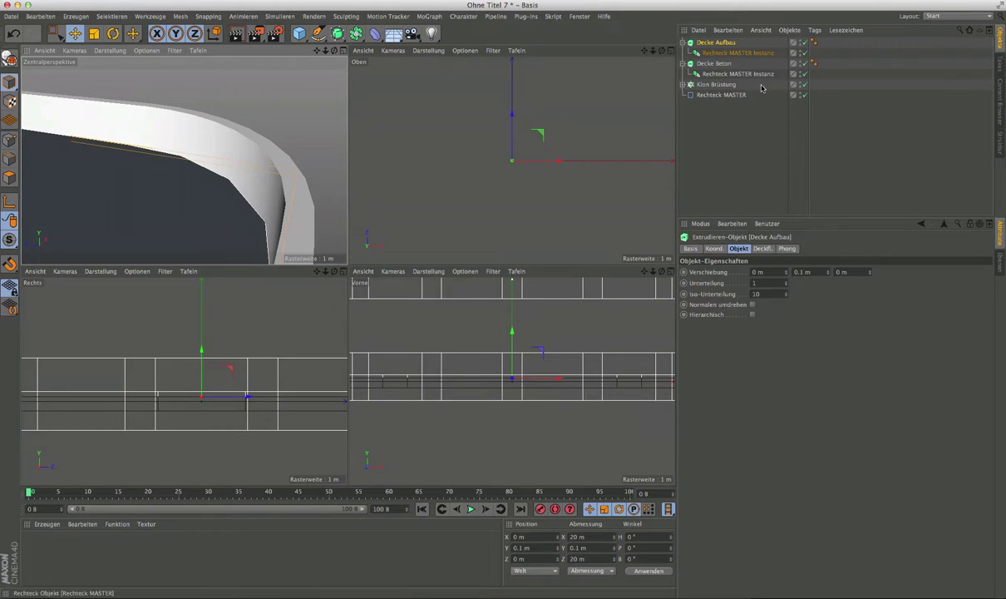
pyautogui.moveTo(184, 161)
pyautogui.keyDown('alt'); pyautogui.mouseDown()
pyautogui.moveTo(283, 118)
pyautogui.moveTo(323, 169)
pyautogui.mouseUp(); pyautogui.keyUp('alt')
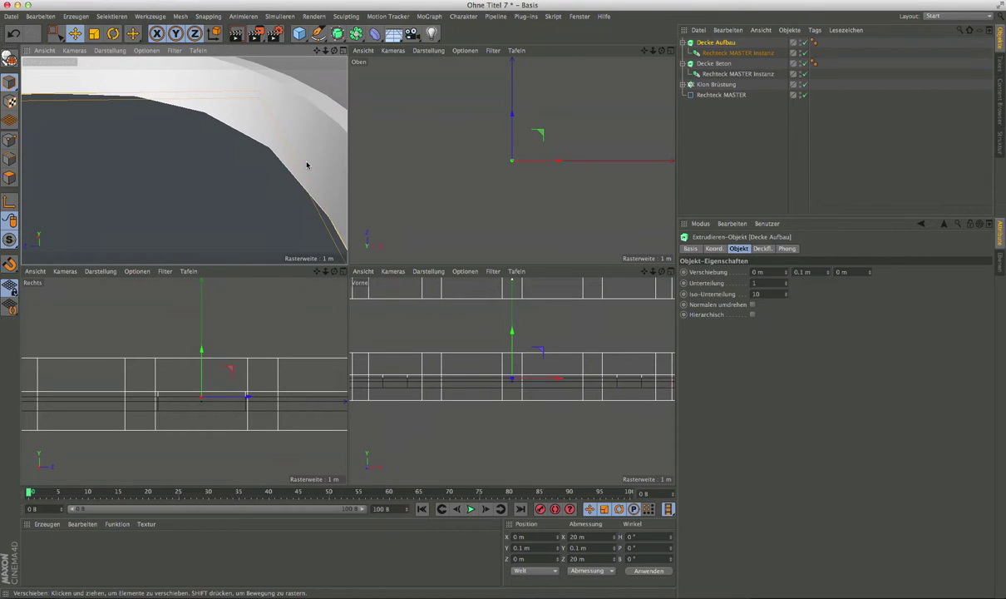
pyautogui.keyDown('alt'); pyautogui.moveTo(307, 165); pyautogui.dragTo(326, 162); pyautogui.keyUp('alt')
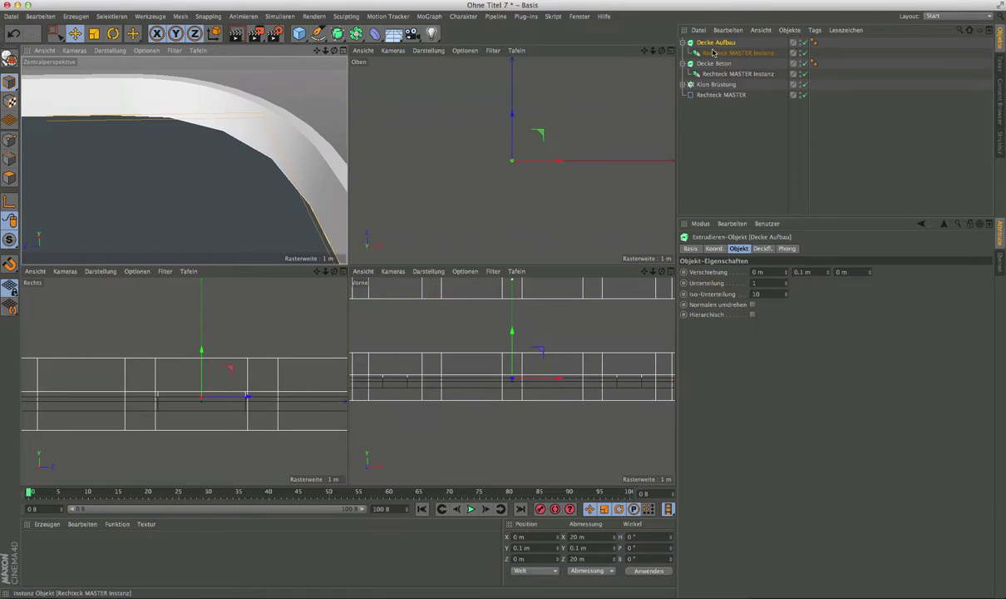
# Step: Set the Perspective view to Gouraud-Shading (Linien), maximise it, and select Rechteck MASTER
pyautogui.click(109, 51)
pyautogui.click(119, 78)
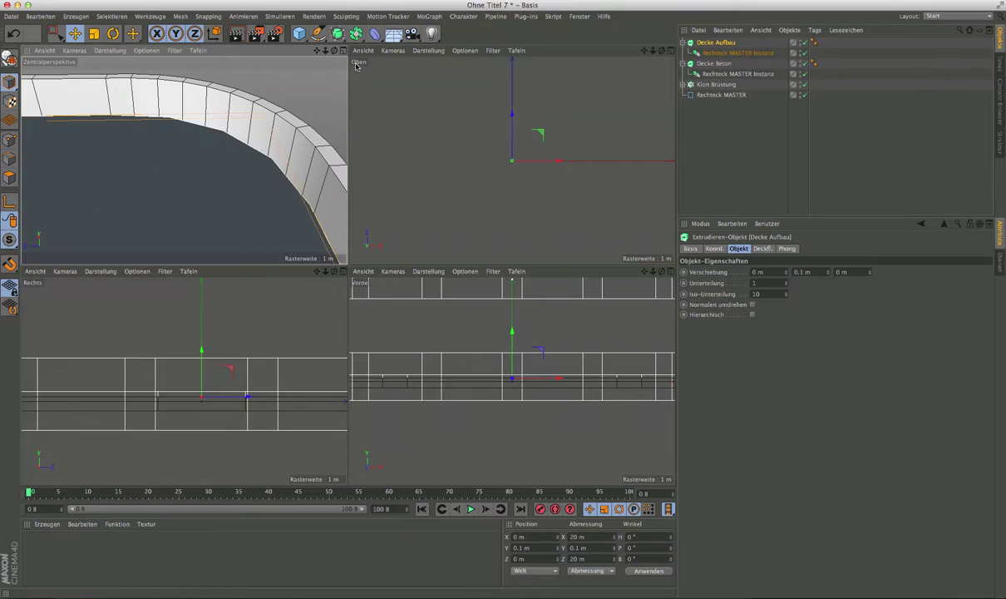
pyautogui.click(343, 51)
pyautogui.moveTo(499, 273)
pyautogui.keyDown('alt'); pyautogui.mouseDown()
pyautogui.moveTo(545, 332)
pyautogui.moveTo(543, 285)
pyautogui.moveTo(507, 274)
pyautogui.moveTo(503, 282)
pyautogui.mouseUp(); pyautogui.keyUp('alt')
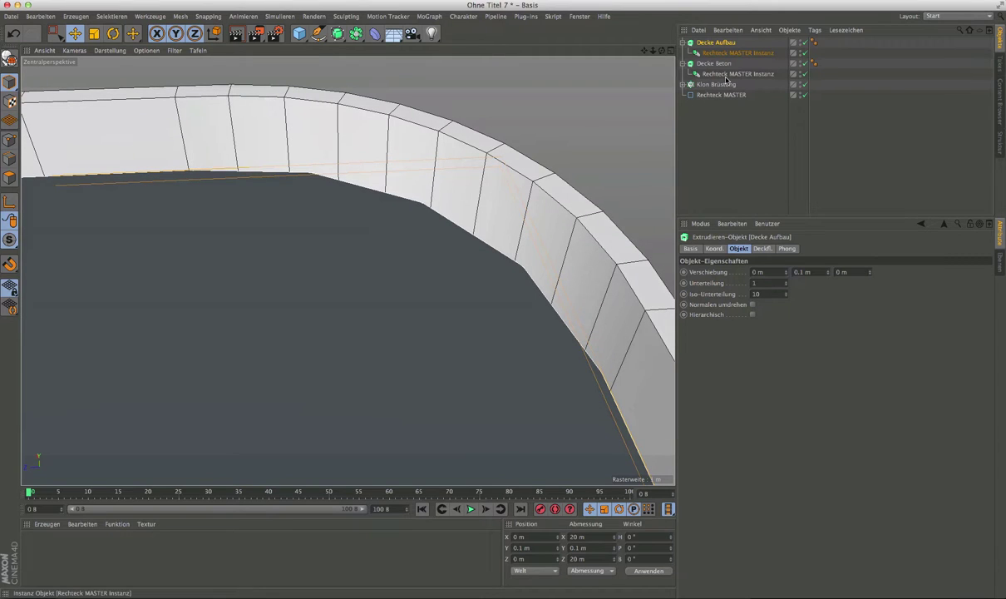
pyautogui.click(706, 95)
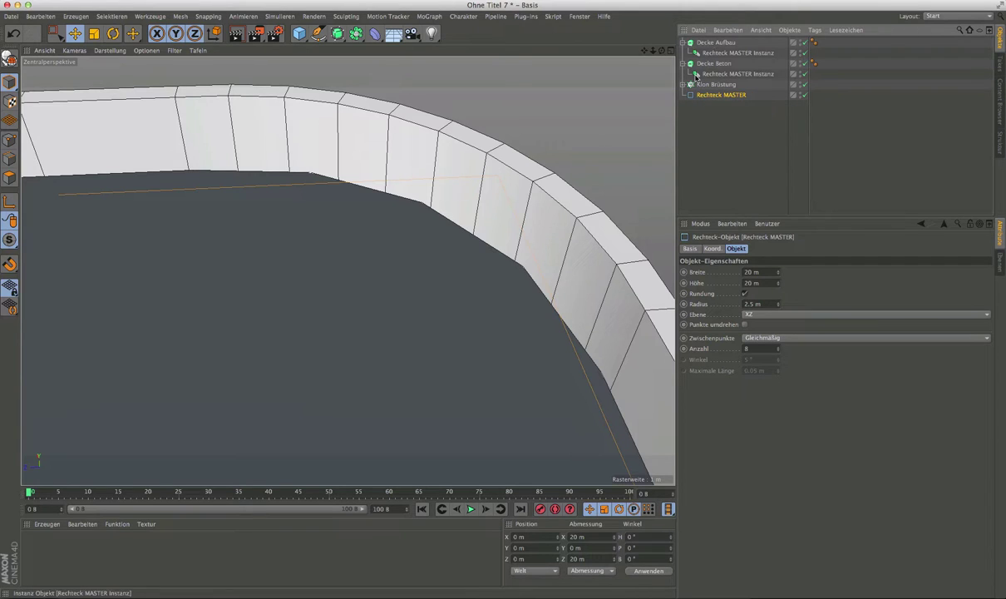
# Step: Lower the parapet Loft's U mesh subdivision to 64
pyautogui.click(686, 84)
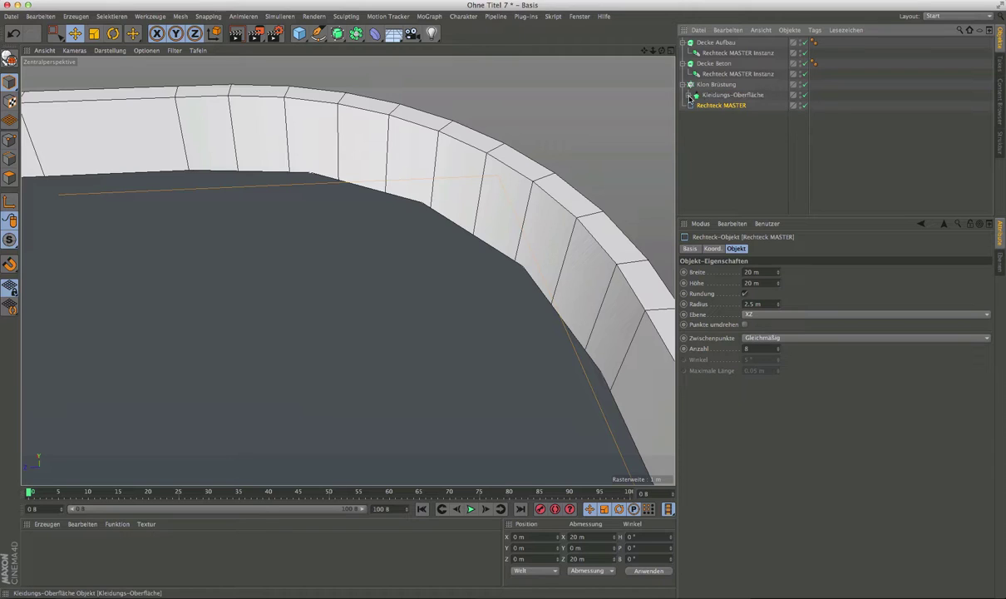
pyautogui.click(690, 96)
pyautogui.click(677, 106)
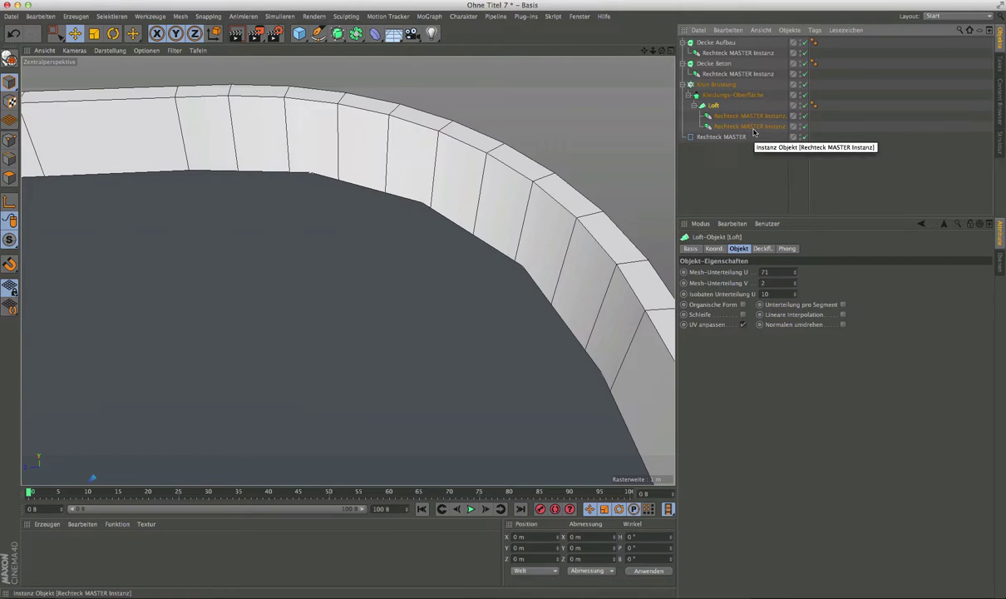
pyautogui.moveTo(795, 273); pyautogui.dragTo(790, 273)
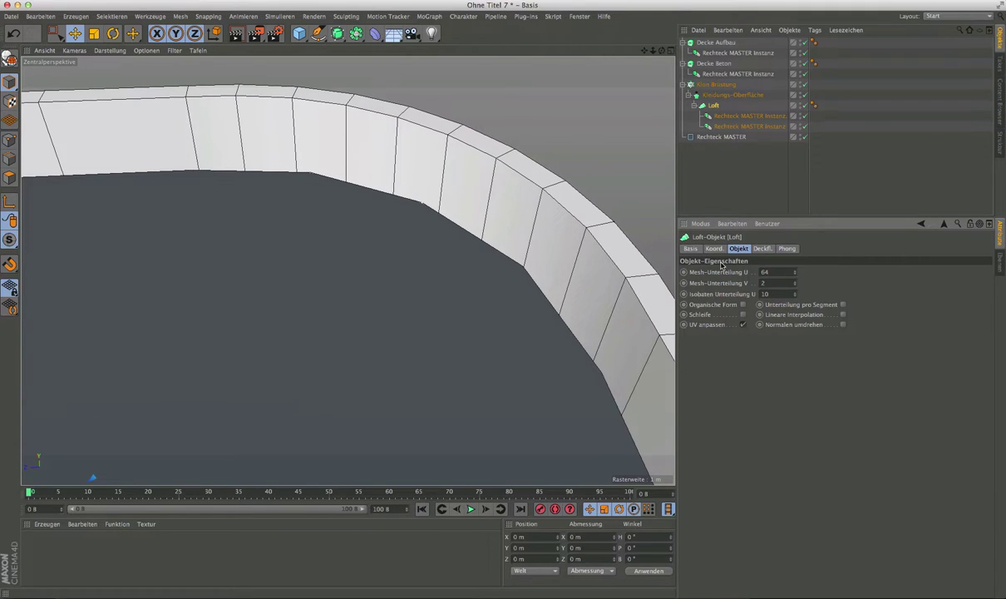
pyautogui.press('Return')
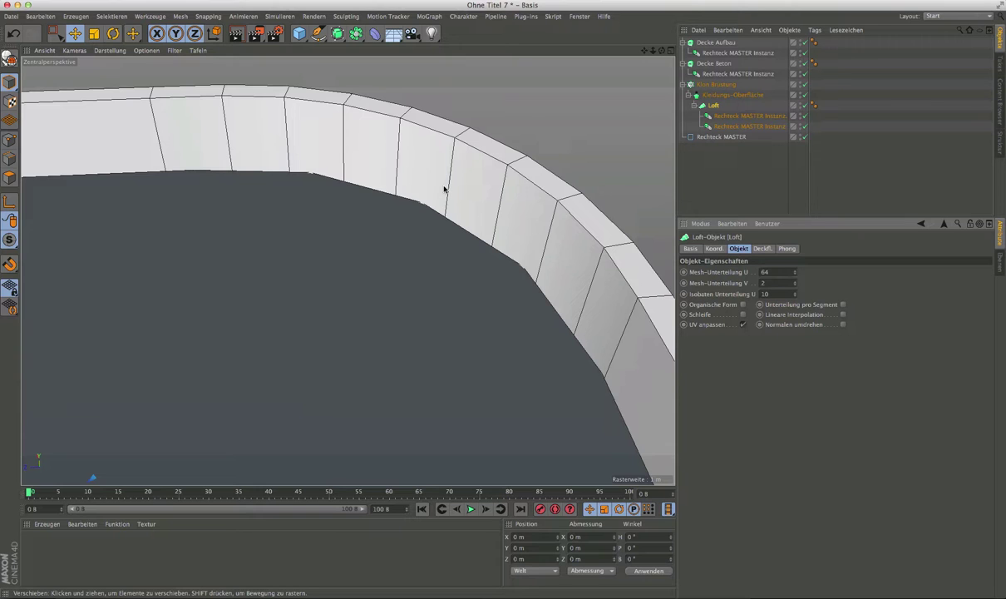
pyautogui.scroll(-3, 444, 189)
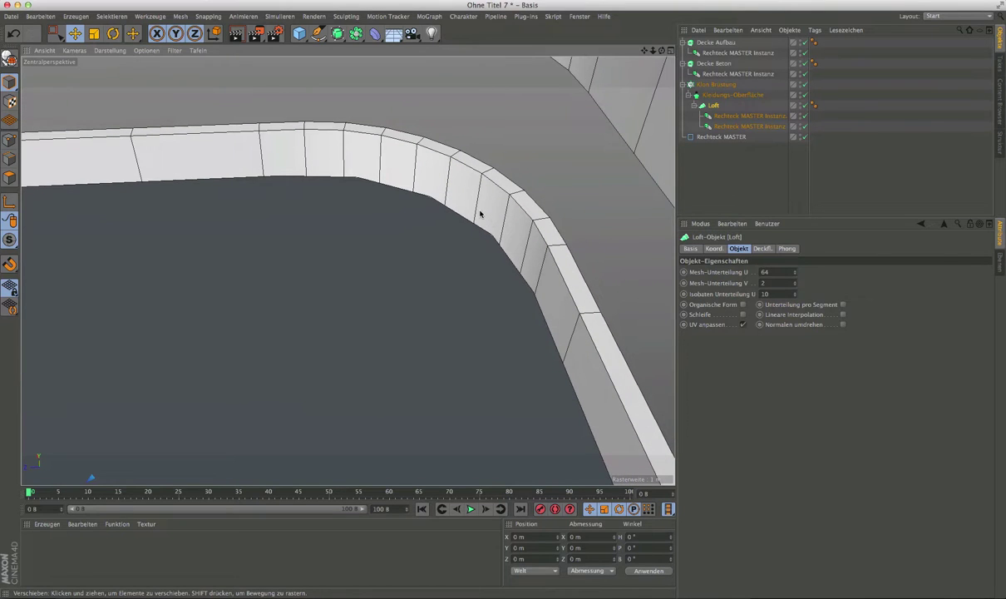
pyautogui.moveTo(492, 212)
pyautogui.keyDown('alt'); pyautogui.mouseDown()
pyautogui.moveTo(299, 189)
pyautogui.moveTo(532, 221)
pyautogui.mouseUp(); pyautogui.keyUp('alt')
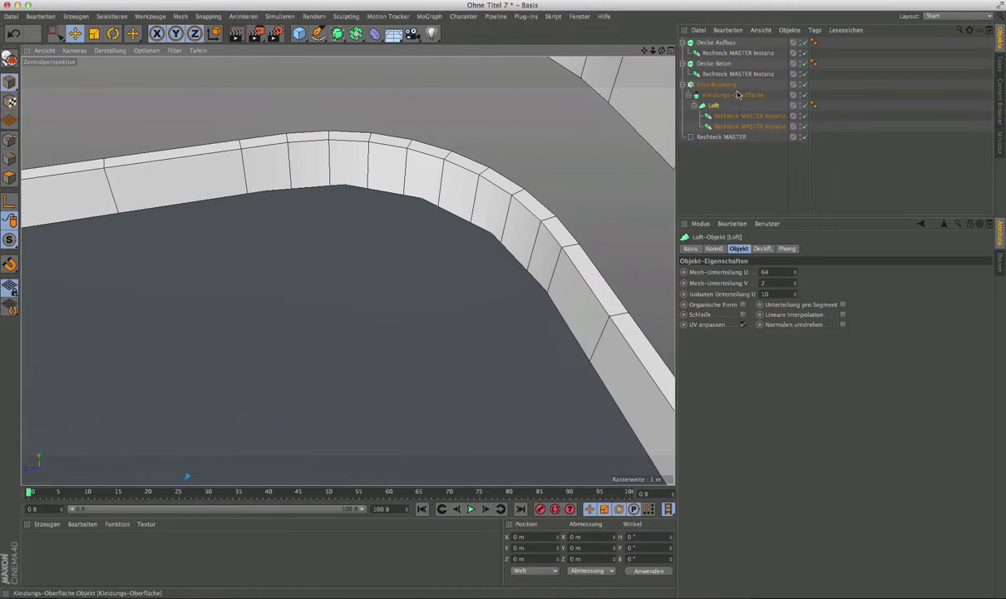
# Step: Inspect Decke Aufbau, its profile instance, and the Rechteck MASTER spline settings
pyautogui.click(717, 43)
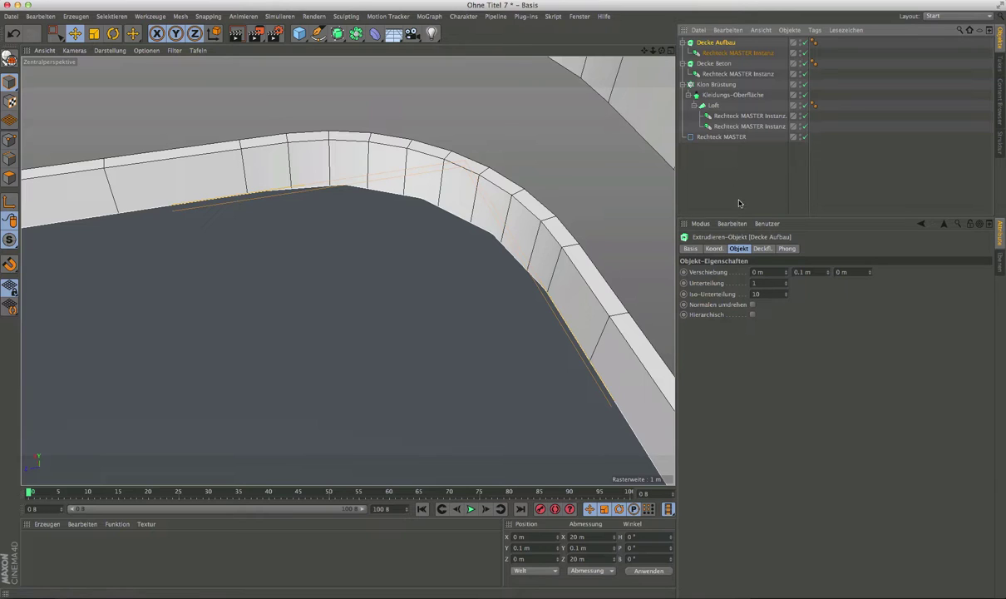
pyautogui.click(700, 53)
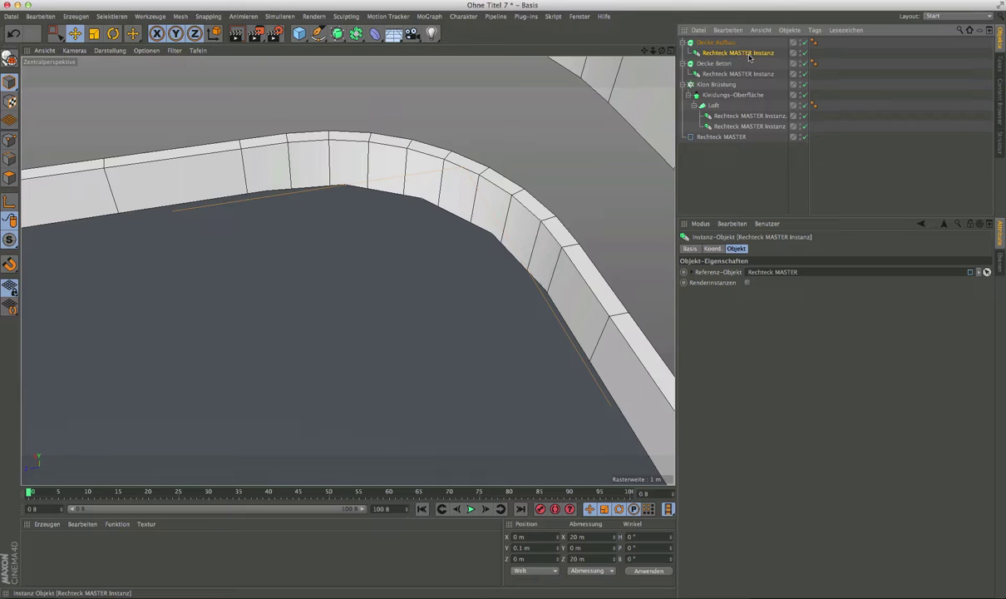
pyautogui.click(715, 138)
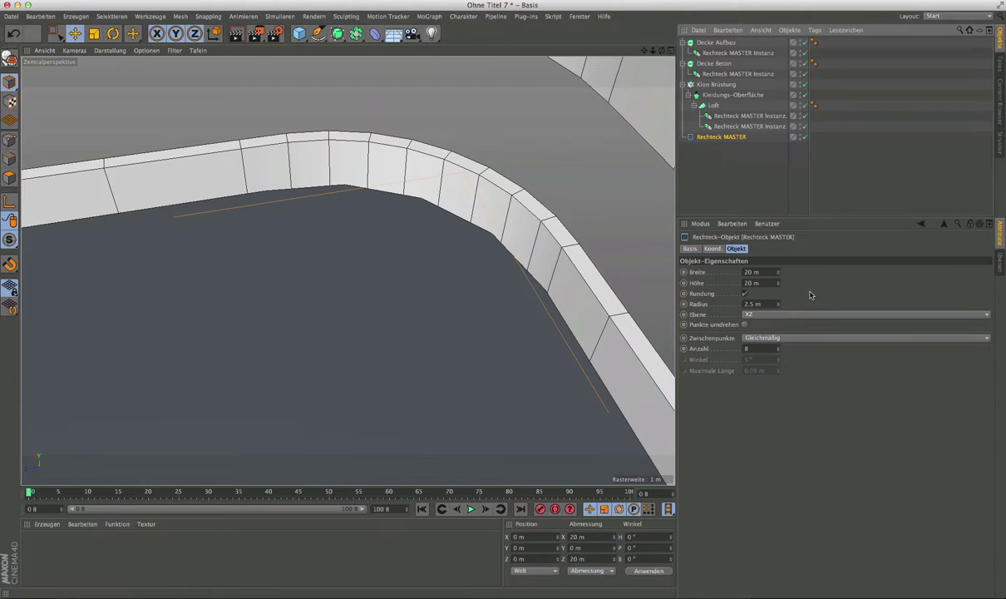
# Step: Raise Rechteck MASTER's intermediate point count to 10, then 13
pyautogui.click(779, 349)
pyautogui.click(779, 348)
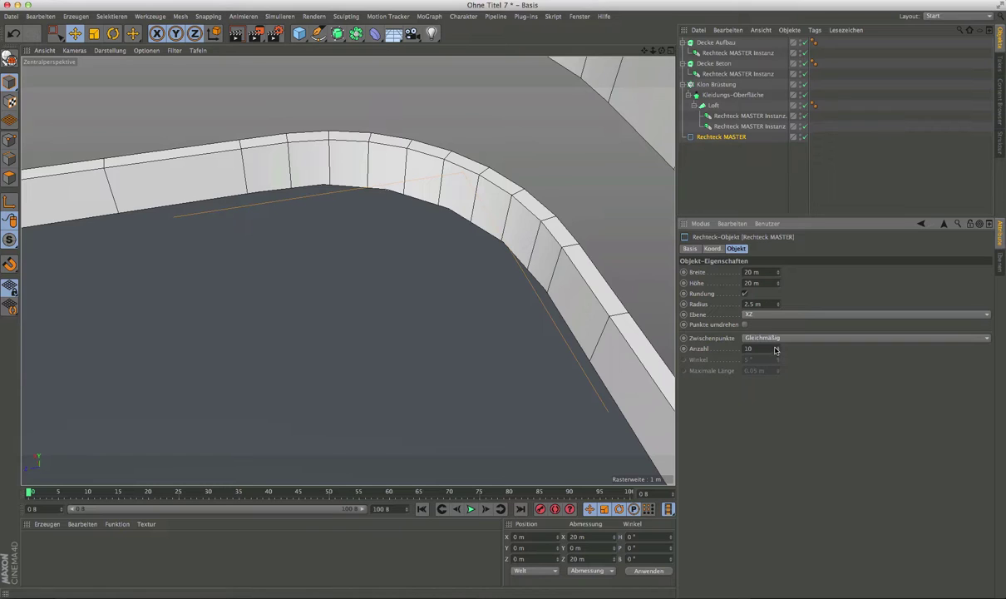
pyautogui.moveTo(778, 350); pyautogui.dragTo(780, 337)
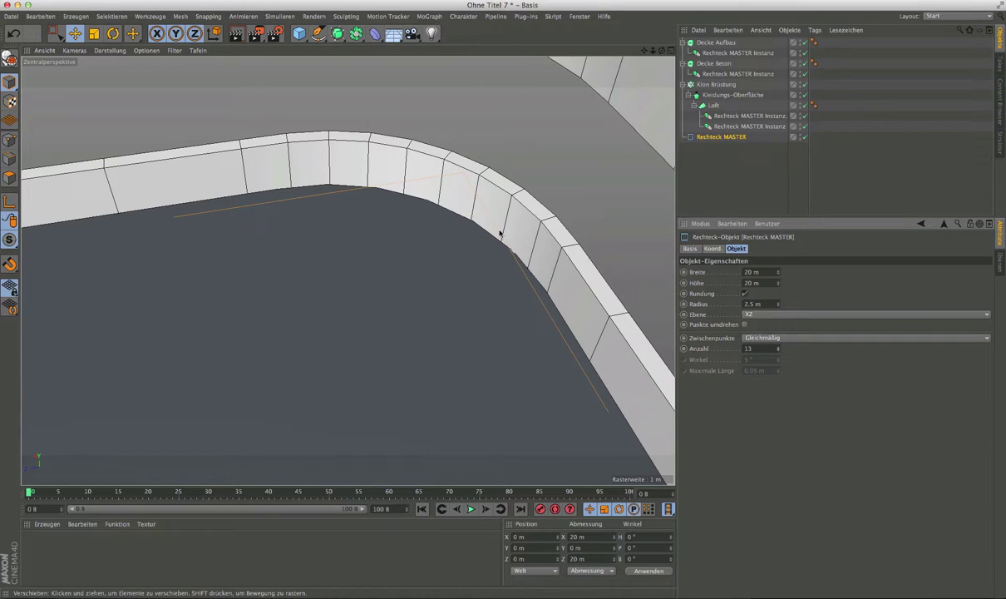
pyautogui.scroll(-2, 486, 195)
pyautogui.scroll(-2, 487, 195)
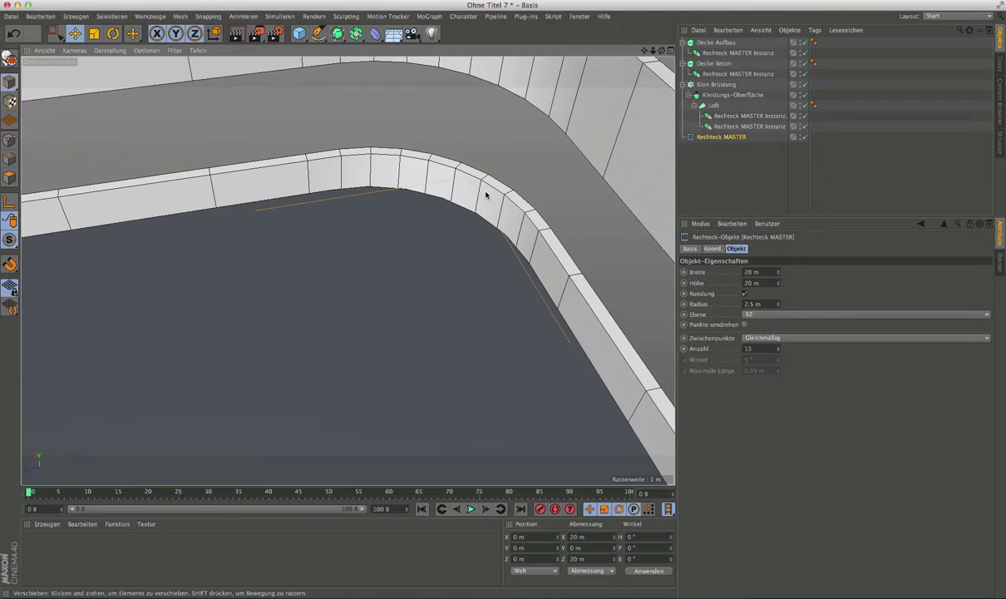
pyautogui.moveTo(445, 224)
pyautogui.keyDown('alt'); pyautogui.mouseDown()
pyautogui.moveTo(535, 208)
pyautogui.moveTo(475, 218)
pyautogui.mouseUp(); pyautogui.keyUp('alt')
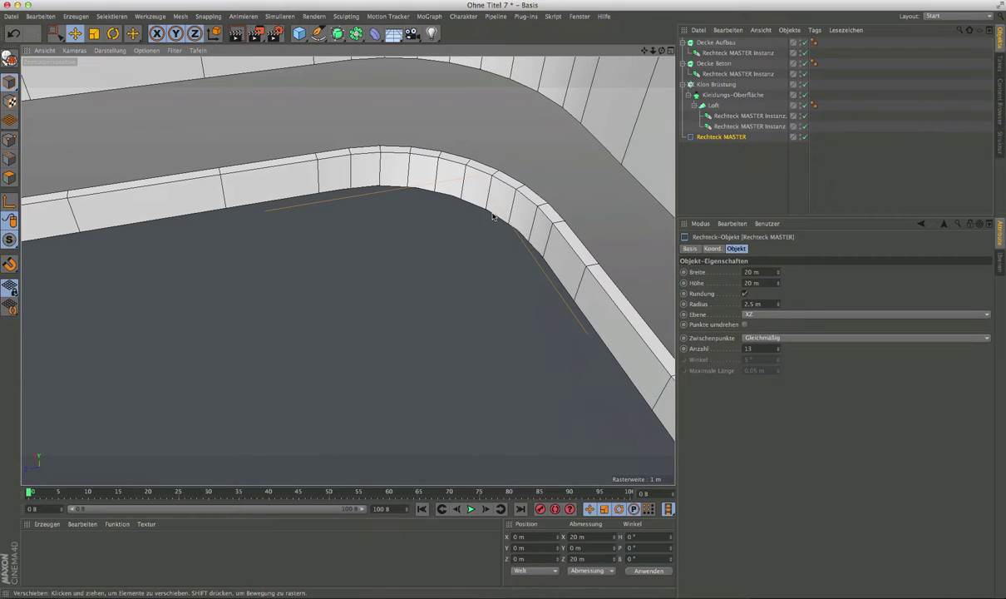
# Step: Switch the Zwischenpunkte method to Natürlich and inspect the rounded parapet corner
pyautogui.click(785, 339)
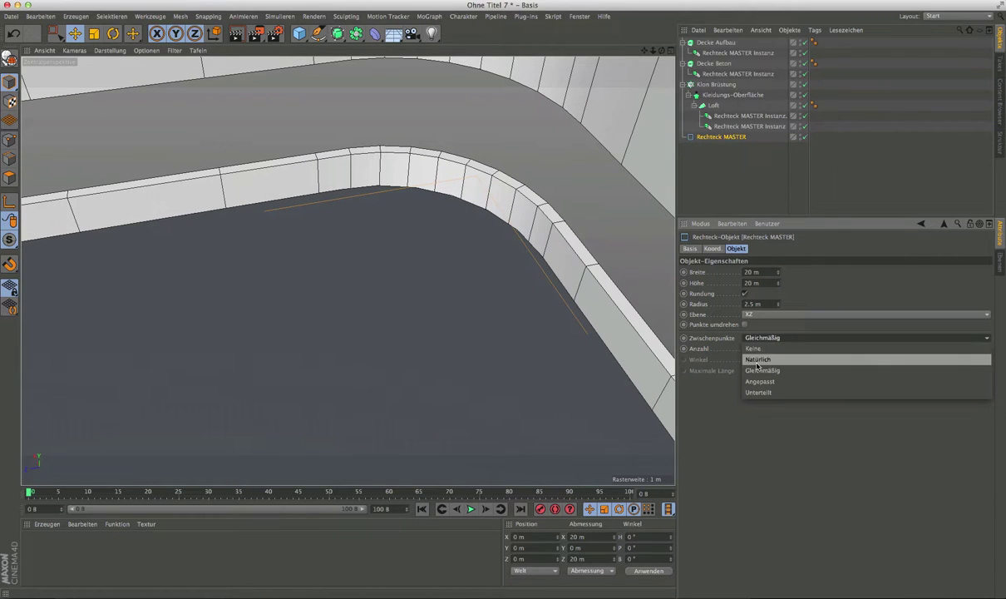
pyautogui.click(758, 361)
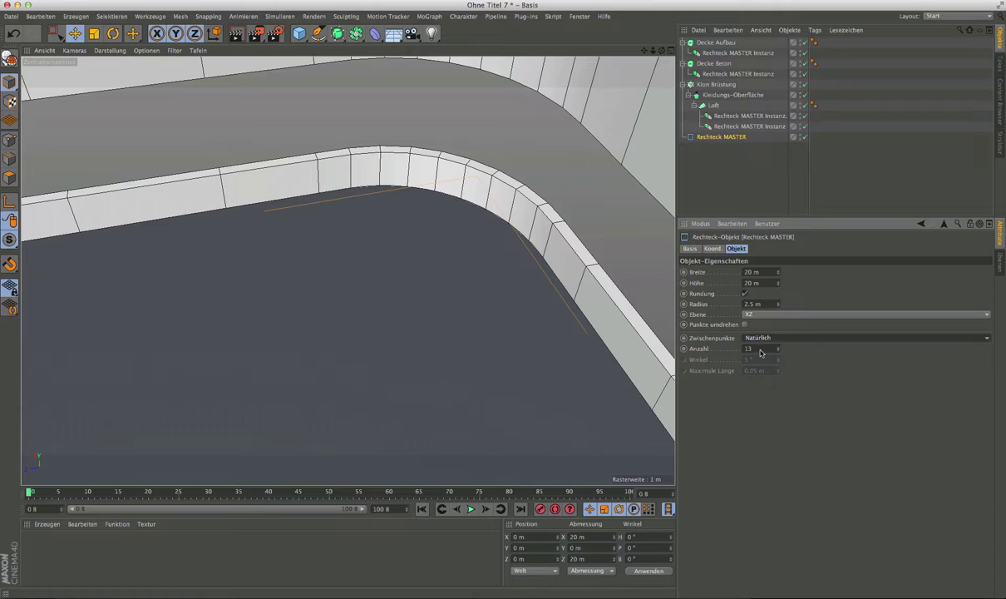
pyautogui.scroll(2, 449, 210)
pyautogui.scroll(2, 449, 210)
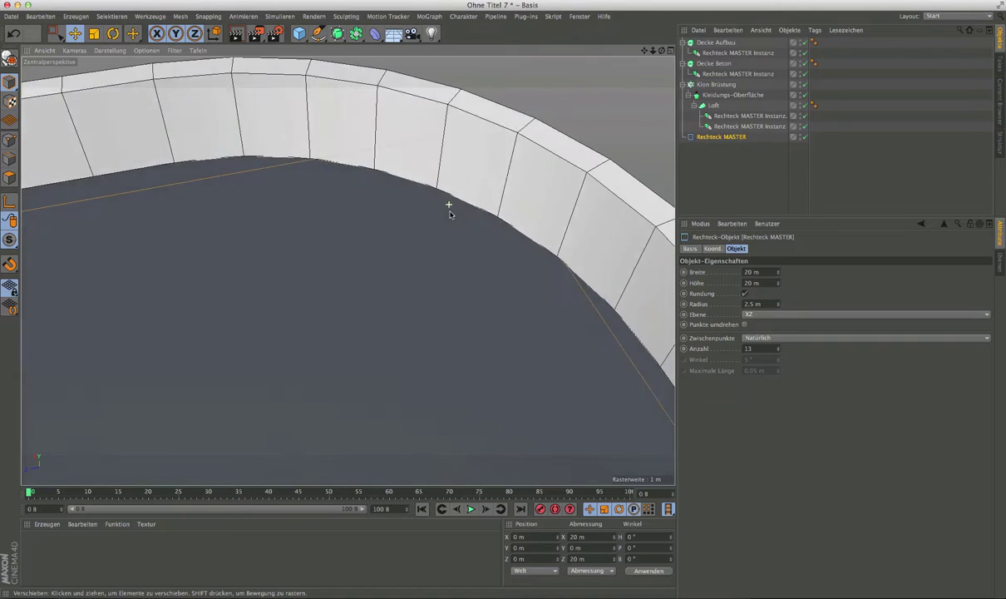
pyautogui.keyDown('alt'); pyautogui.moveTo(449, 214); pyautogui.dragTo(285, 164); pyautogui.keyUp('alt')
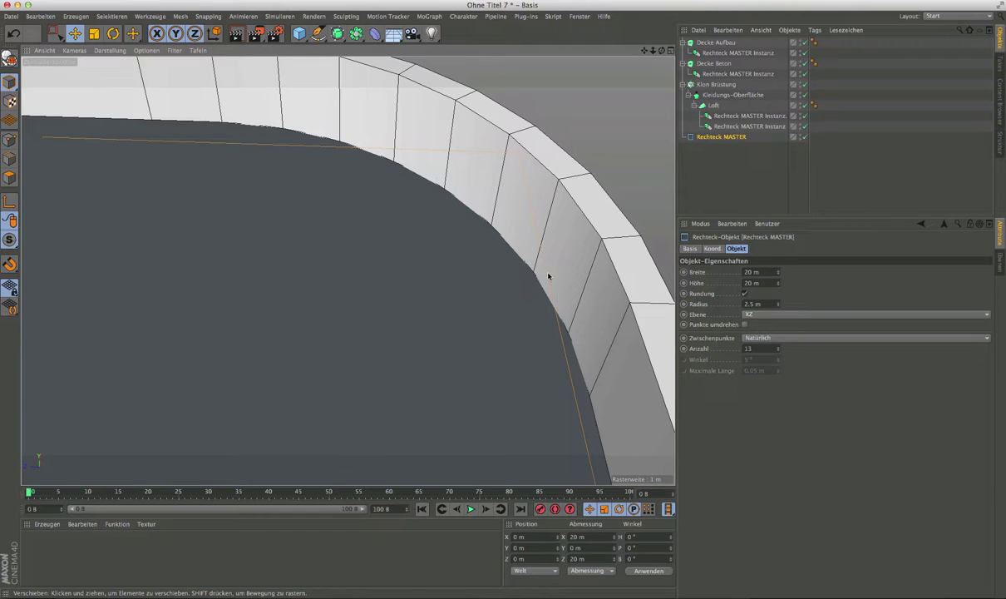
pyautogui.keyDown('alt'); pyautogui.moveTo(405, 175); pyautogui.dragTo(395, 193); pyautogui.keyUp('alt')
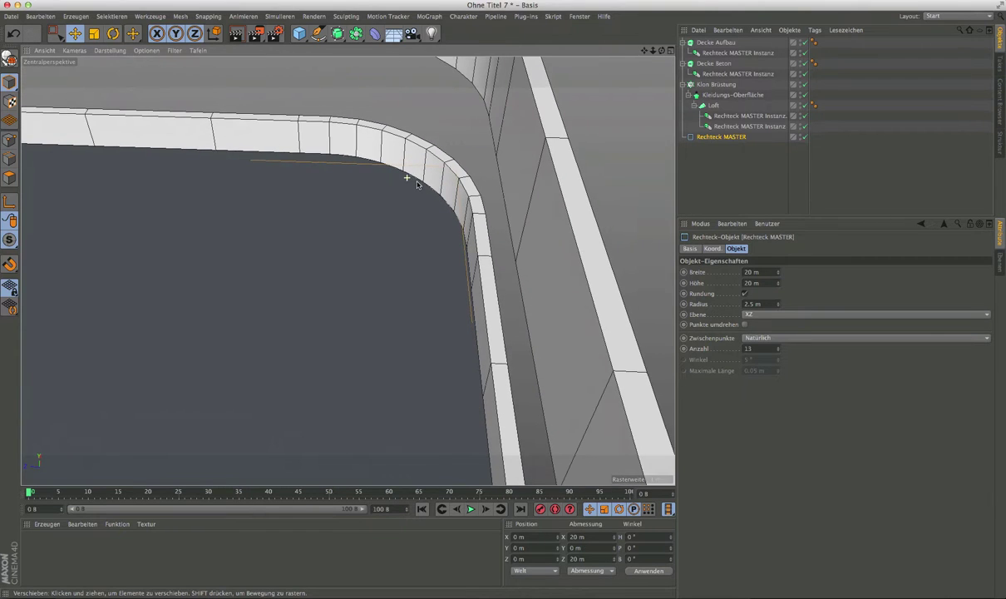
pyautogui.moveTo(395, 192)
pyautogui.keyDown('alt'); pyautogui.mouseDown(button='middle')
pyautogui.moveTo(465, 184)
pyautogui.moveTo(490, 192)
pyautogui.mouseUp(button='middle'); pyautogui.keyUp('alt')
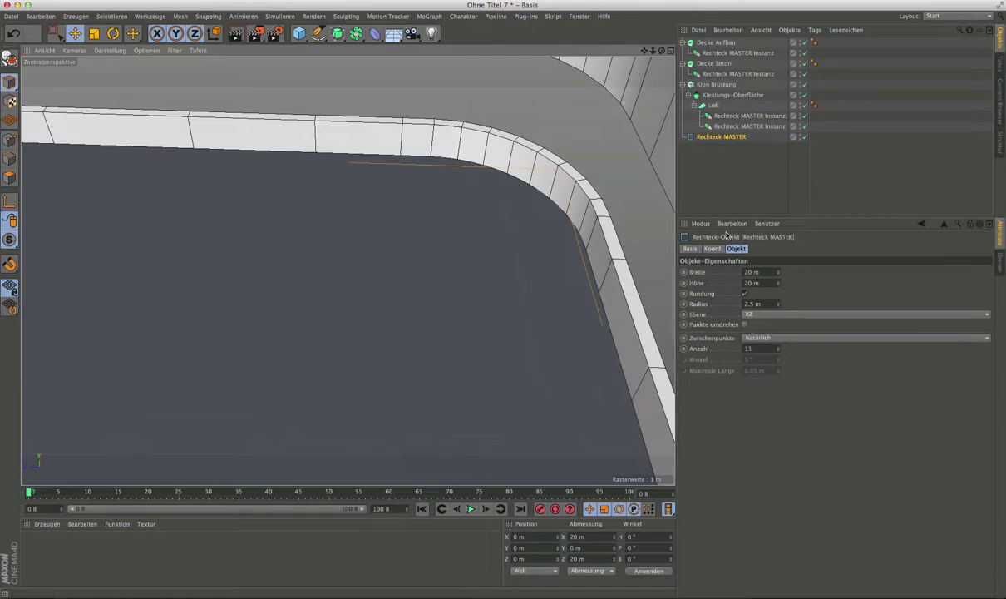
# Step: Set the intermediate point count back to 8 and select the parapet Loft
pyautogui.click(706, 141)
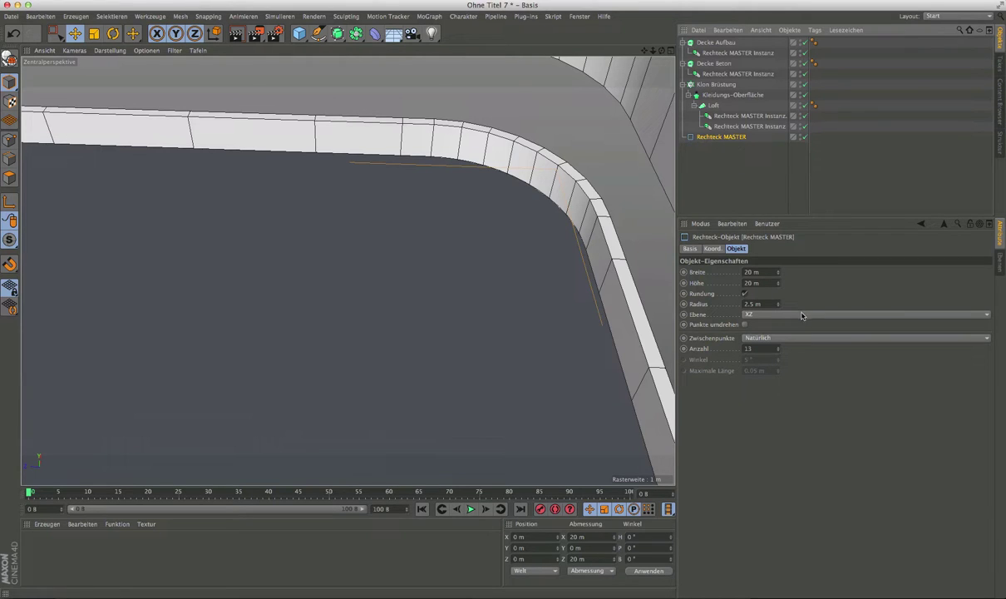
pyautogui.doubleClick(758, 353)
pyautogui.write('8')
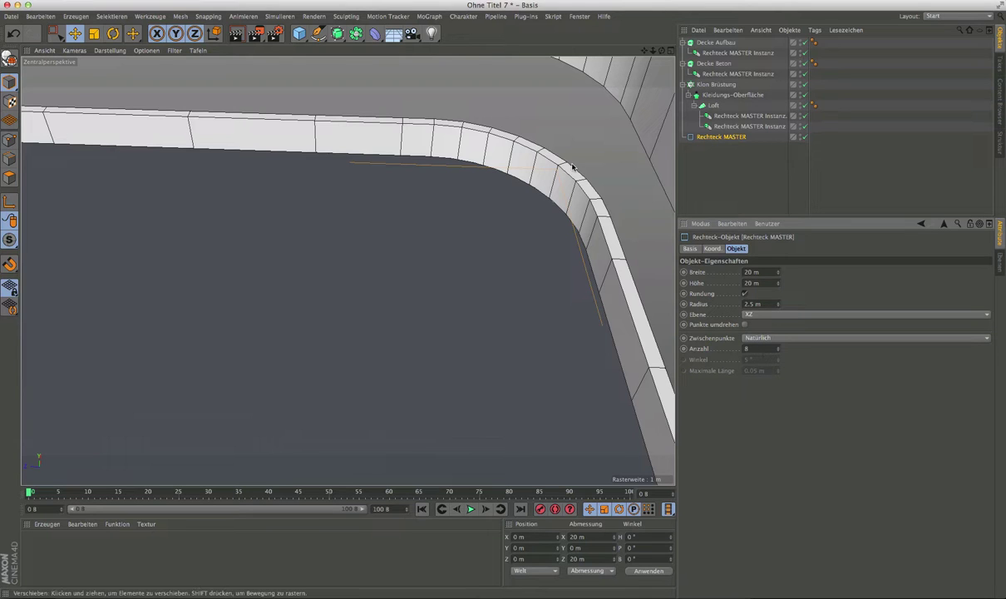
pyautogui.scroll(2, 574, 181)
pyautogui.scroll(3, 545, 190)
pyautogui.moveTo(545, 190)
pyautogui.keyDown('alt'); pyautogui.mouseDown()
pyautogui.moveTo(547, 208)
pyautogui.moveTo(539, 173)
pyautogui.moveTo(571, 173)
pyautogui.moveTo(440, 173)
pyautogui.moveTo(465, 272)
pyautogui.mouseUp(); pyautogui.keyUp('alt')
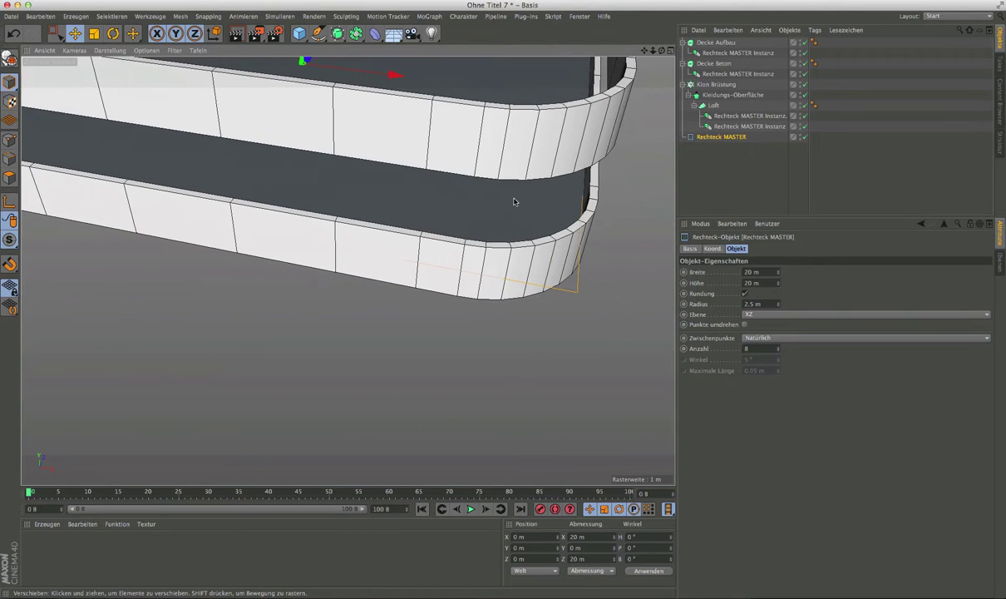
pyautogui.click(714, 106)
pyautogui.scroll(-3, 502, 189)
# Step: Orbit around the stacked parapet levels to view the whole stack from above
pyautogui.scroll(-2, 504, 200)
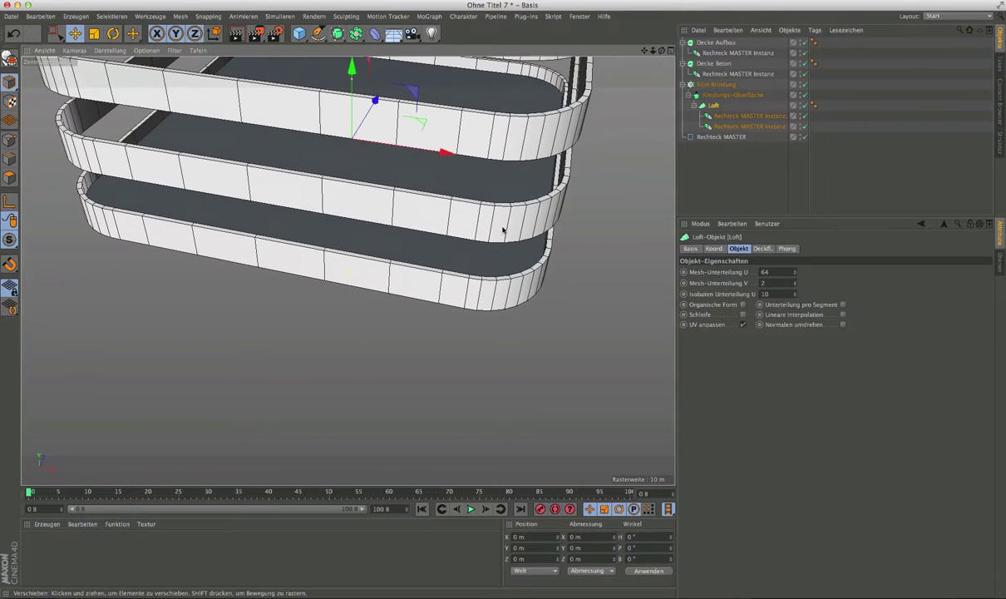
pyautogui.scroll(-1, 509, 208)
pyautogui.scroll(-2, 515, 209)
pyautogui.keyDown('alt'); pyautogui.moveTo(515, 210); pyautogui.dragTo(594, 205); pyautogui.keyUp('alt')
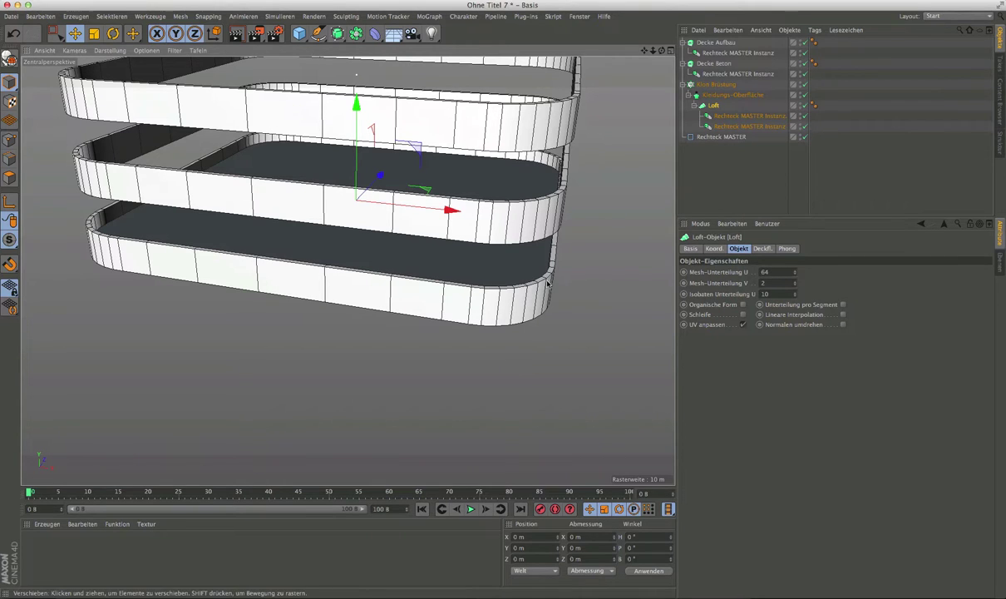
pyautogui.keyDown('alt'); pyautogui.moveTo(547, 283); pyautogui.dragTo(499, 315, button='middle'); pyautogui.keyUp('alt')
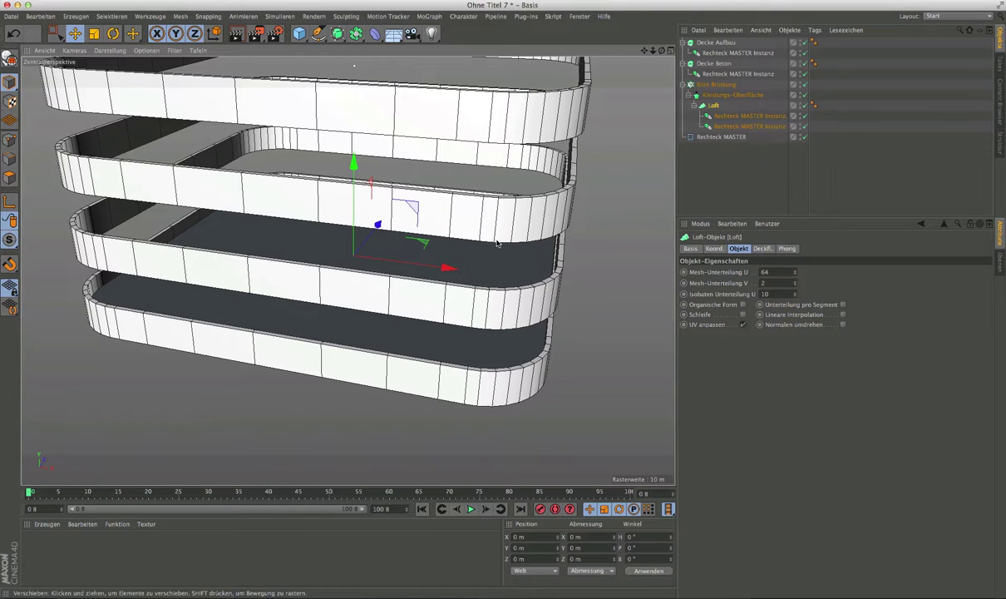
pyautogui.moveTo(497, 243)
pyautogui.keyDown('alt'); pyautogui.mouseDown()
pyautogui.moveTo(472, 254)
pyautogui.moveTo(532, 249)
pyautogui.mouseUp(); pyautogui.keyUp('alt')
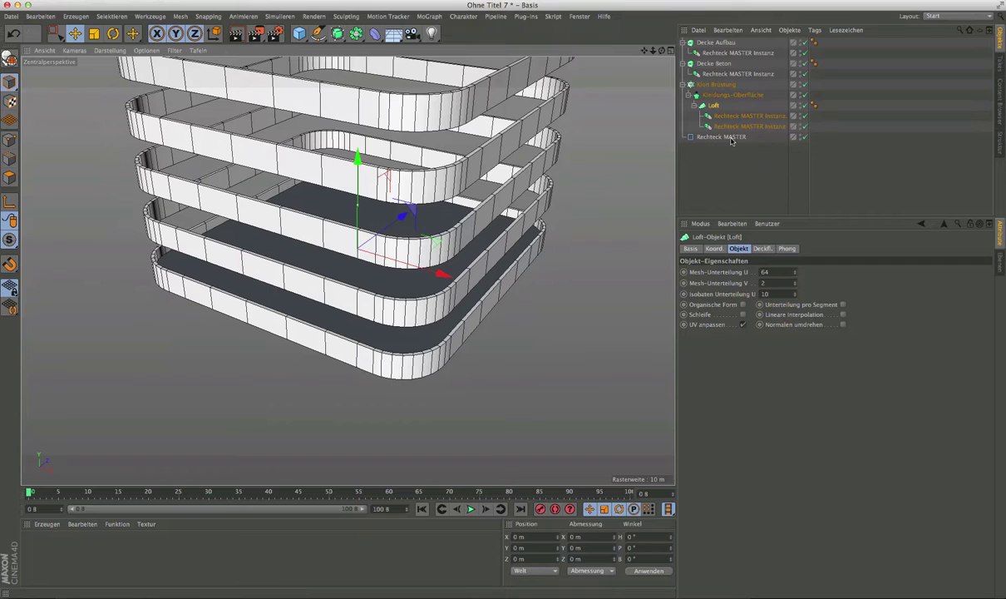
# Step: Collapse the Klon Brüstung, Decke Aufbau and Decke Beton hierarchies, then select Klon Brüstung
pyautogui.click(684, 85)
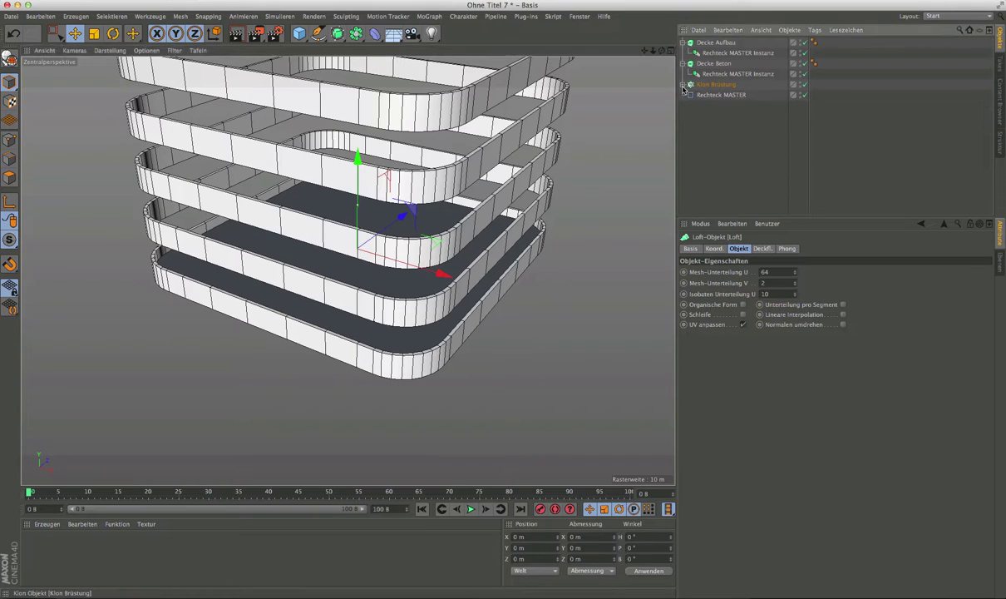
pyautogui.click(717, 86)
pyautogui.click(683, 42)
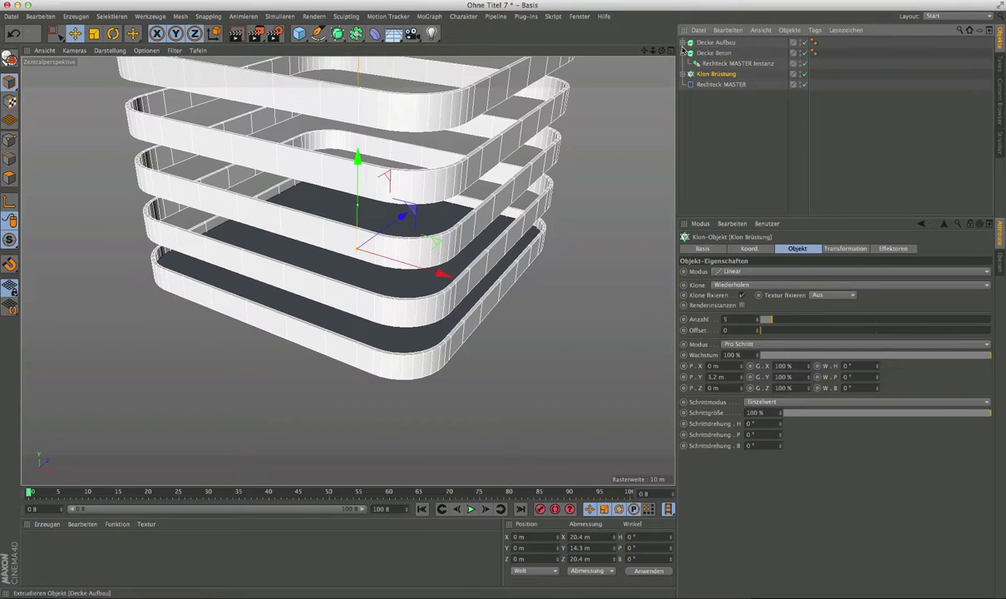
pyautogui.click(684, 52)
pyautogui.click(715, 43)
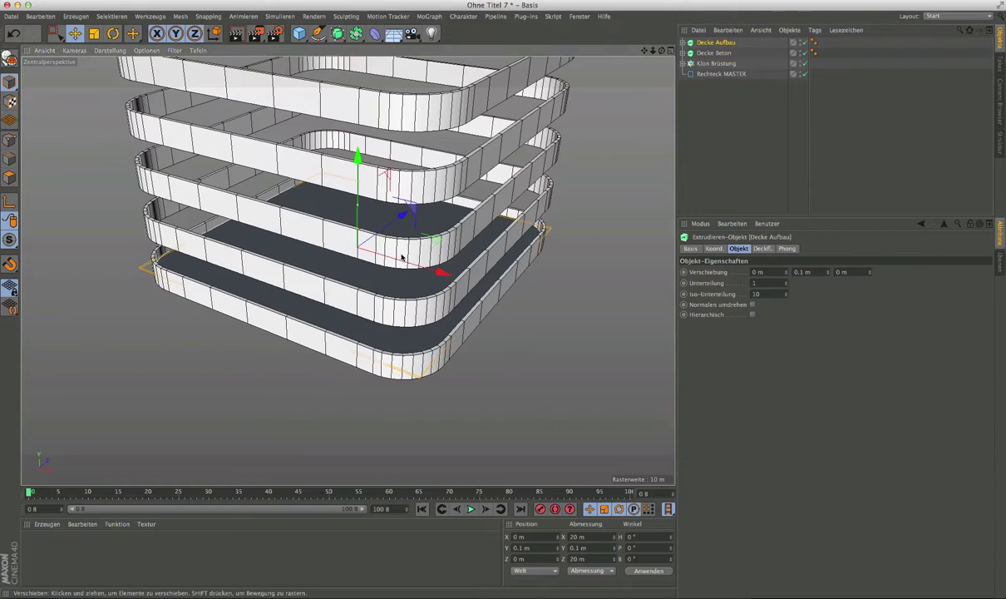
pyautogui.moveTo(391, 291)
pyautogui.keyDown('alt'); pyautogui.mouseDown()
pyautogui.moveTo(469, 296)
pyautogui.moveTo(445, 276)
pyautogui.moveTo(465, 283)
pyautogui.mouseUp(); pyautogui.keyUp('alt')
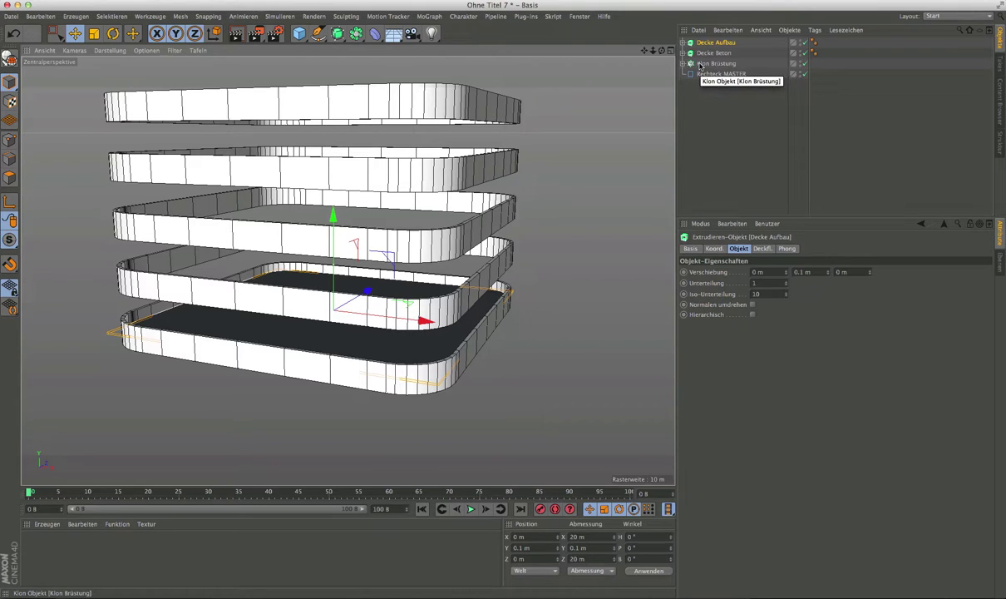
pyautogui.click(702, 64)
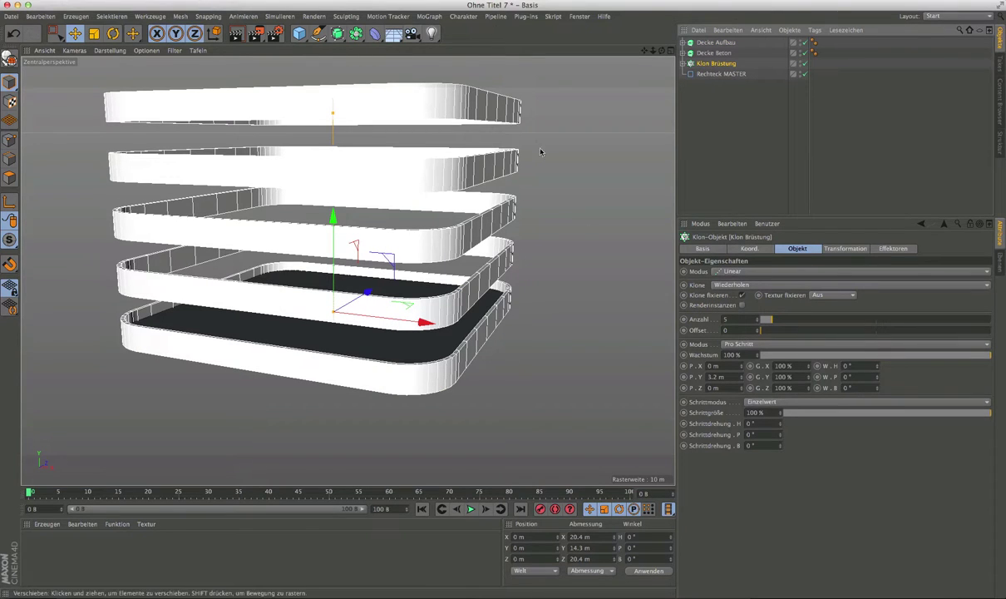
# Step: Add a MoGraph cloner named Klon Geschossmodul
pyautogui.click(430, 16)
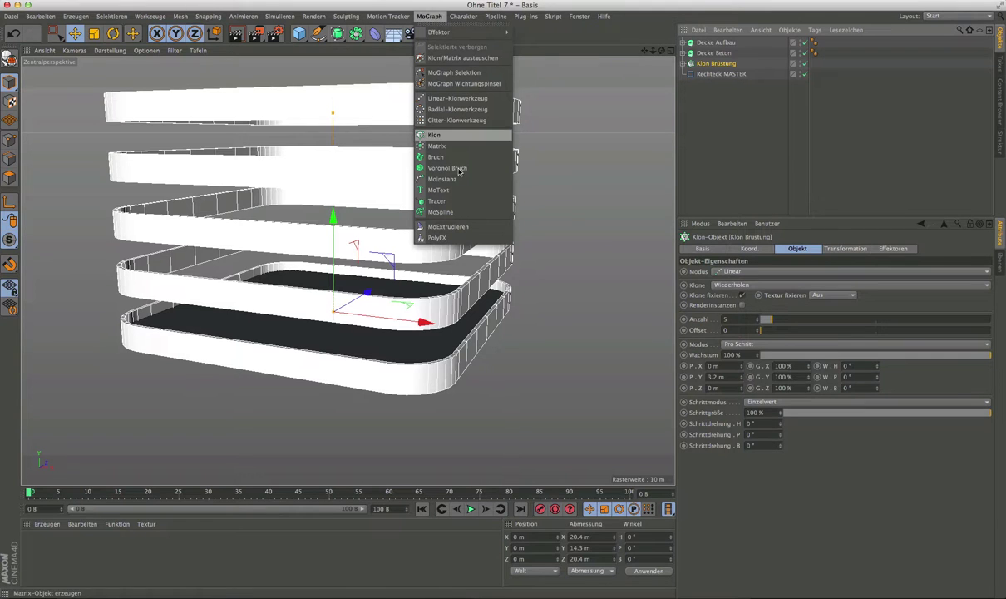
pyautogui.click(433, 135)
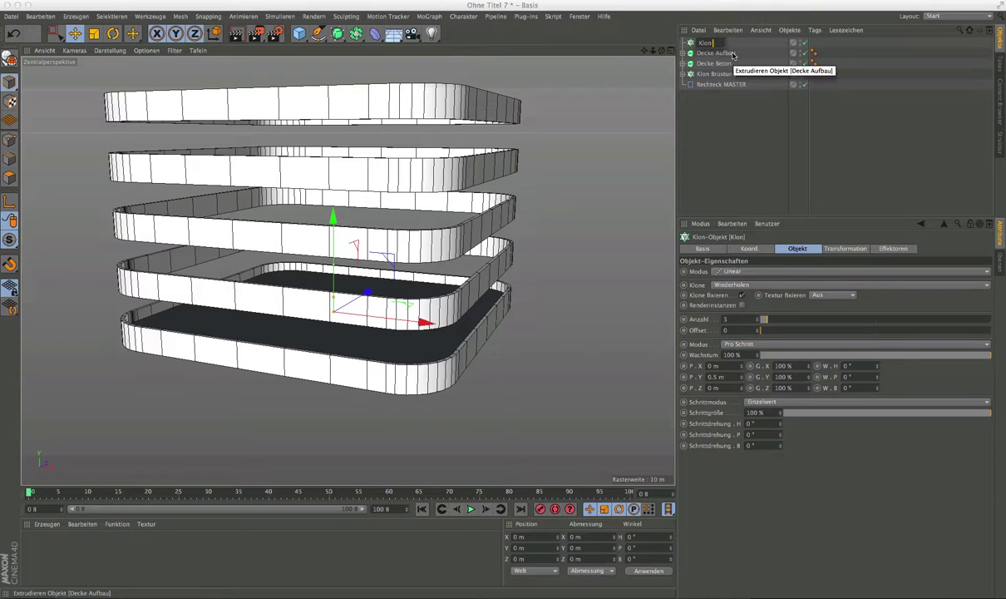
pyautogui.write('Gesch')
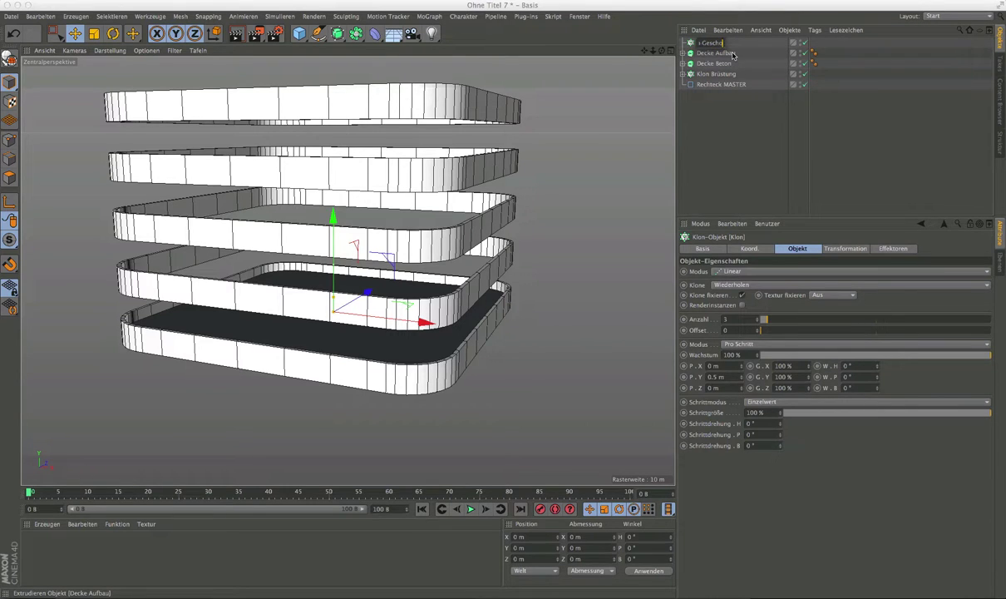
pyautogui.write('s')
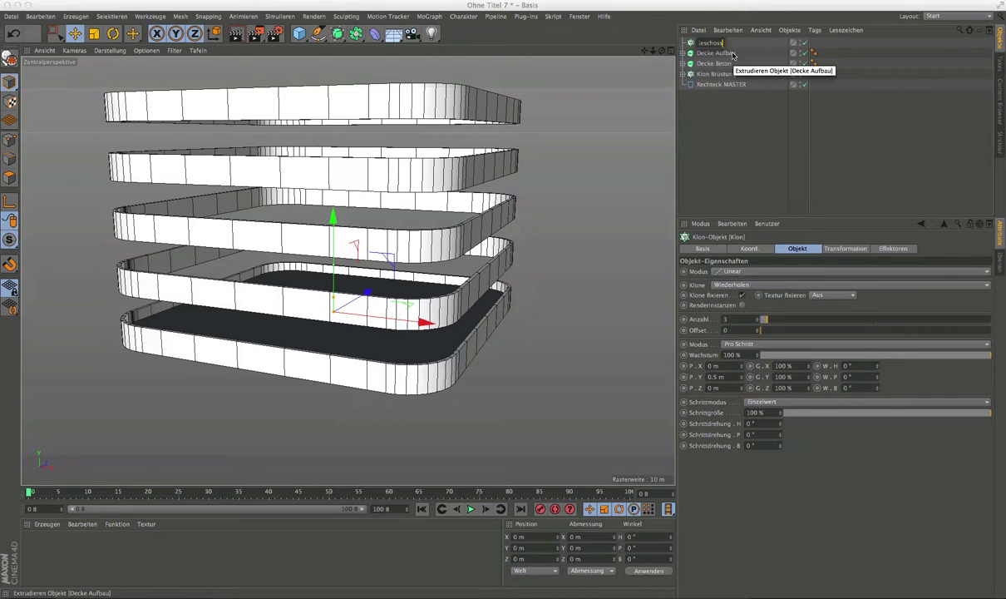
pyautogui.write('modul')
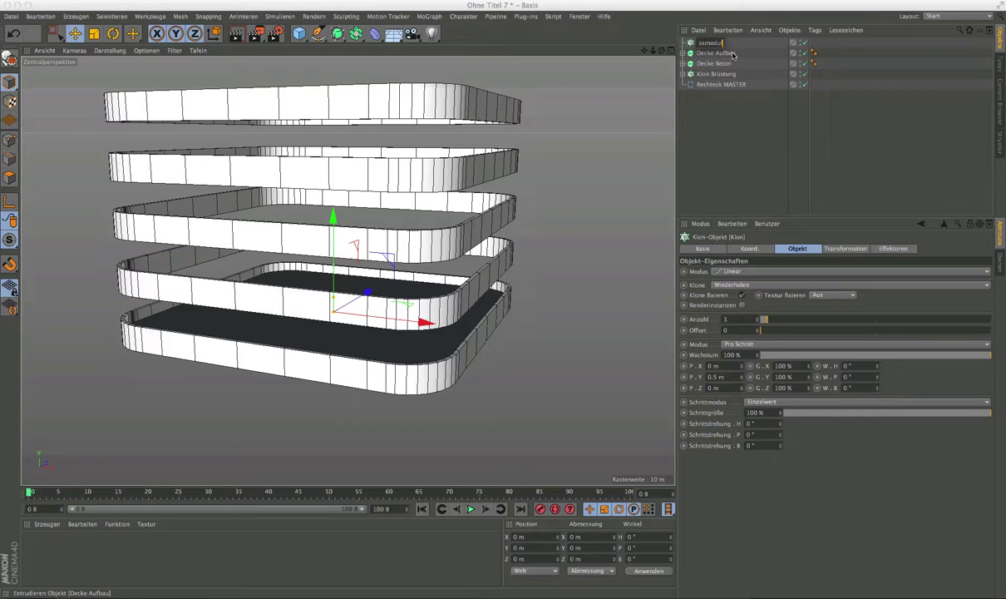
pyautogui.press('Return')
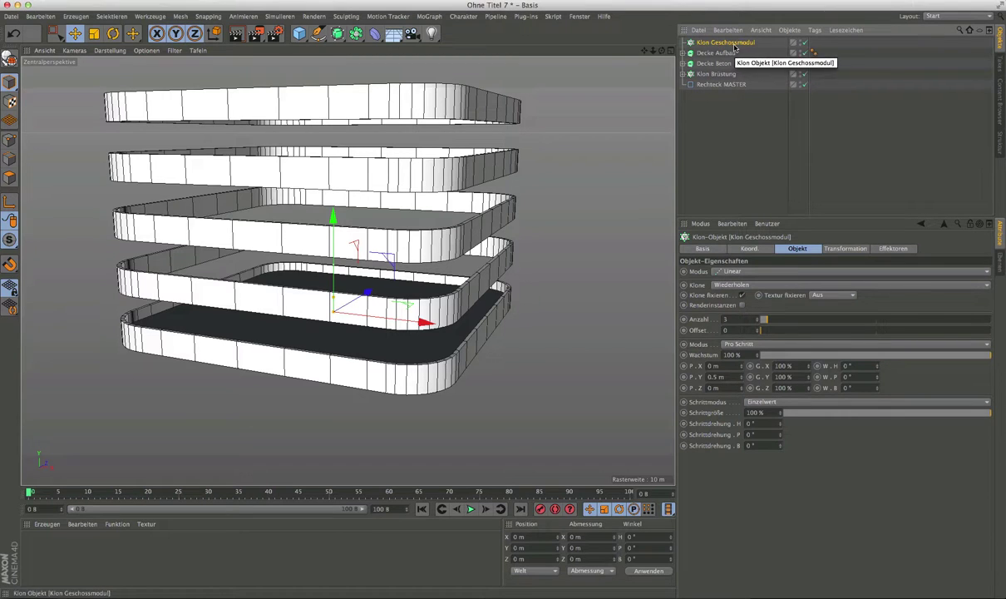
# Step: Replace Geschossmodul with Regelgeschoss in the cloner's name
pyautogui.doubleClick(727, 45)
pyautogui.doubleClick(714, 44)
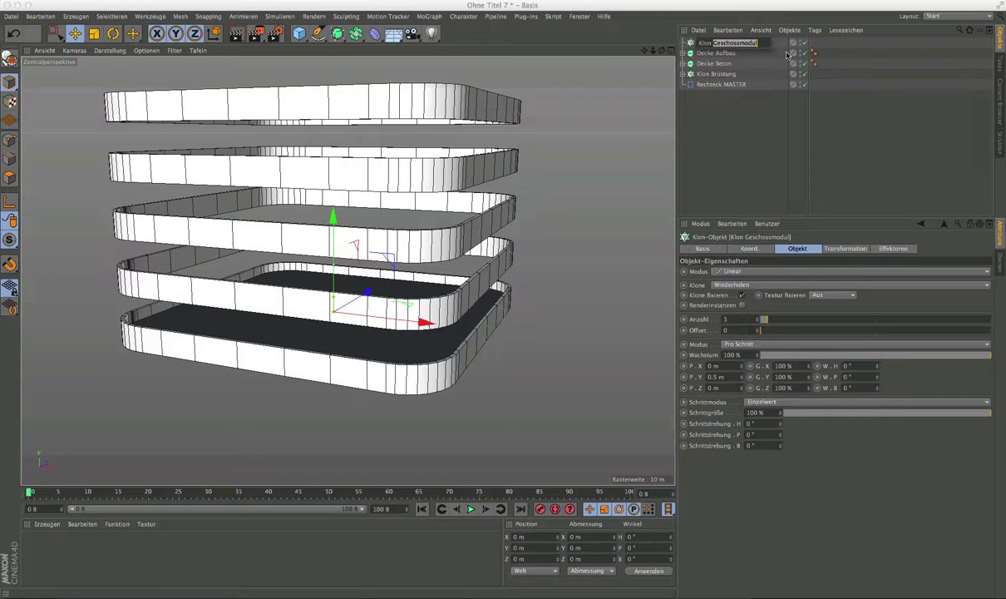
pyautogui.write('Regelg')
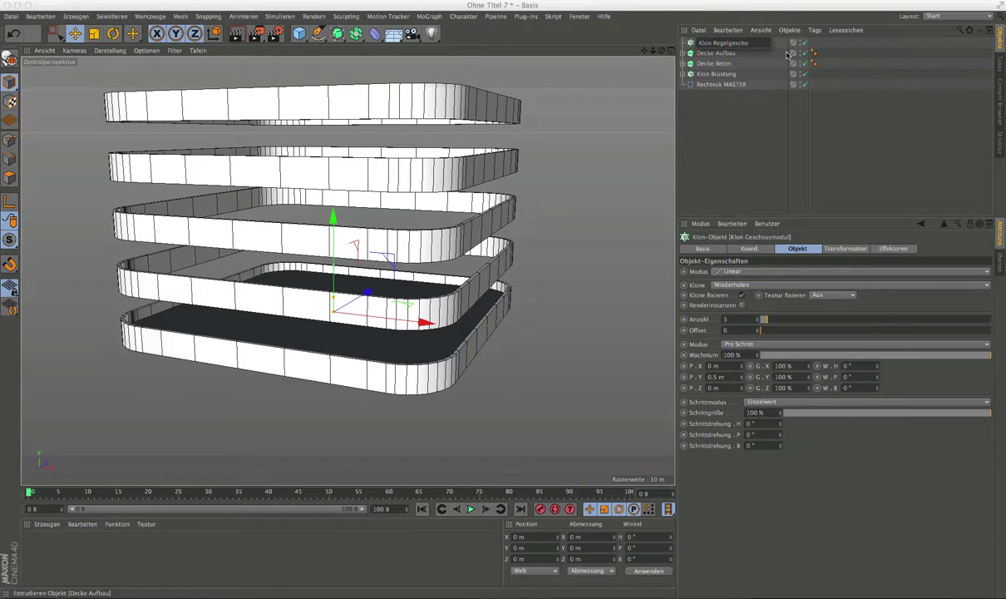
pyautogui.write('ss')
pyautogui.press('Return')
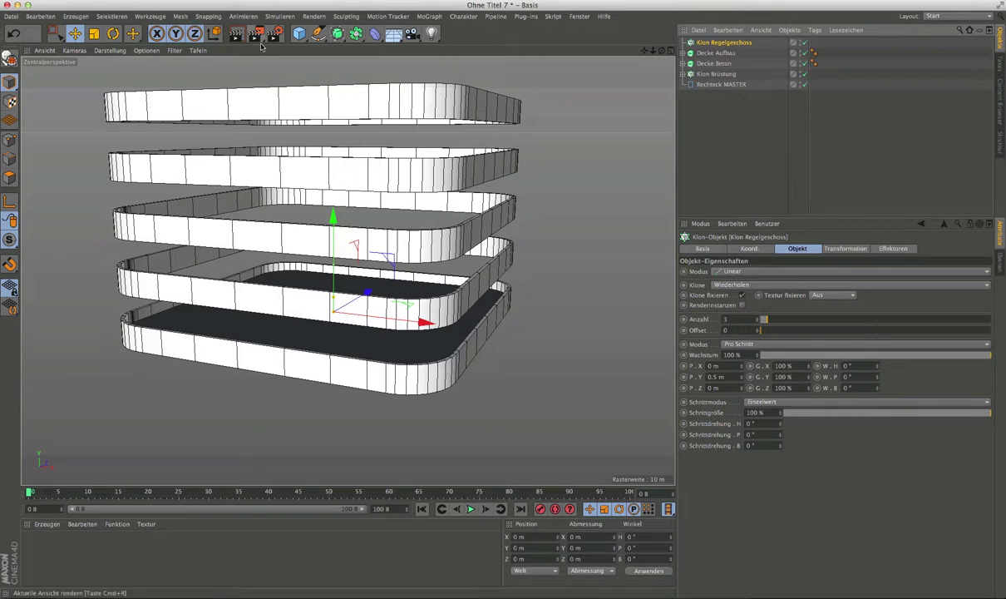
# Step: Create a Null and group Decke Aufbau and Decke Beton inside it
pyautogui.click(298, 37)
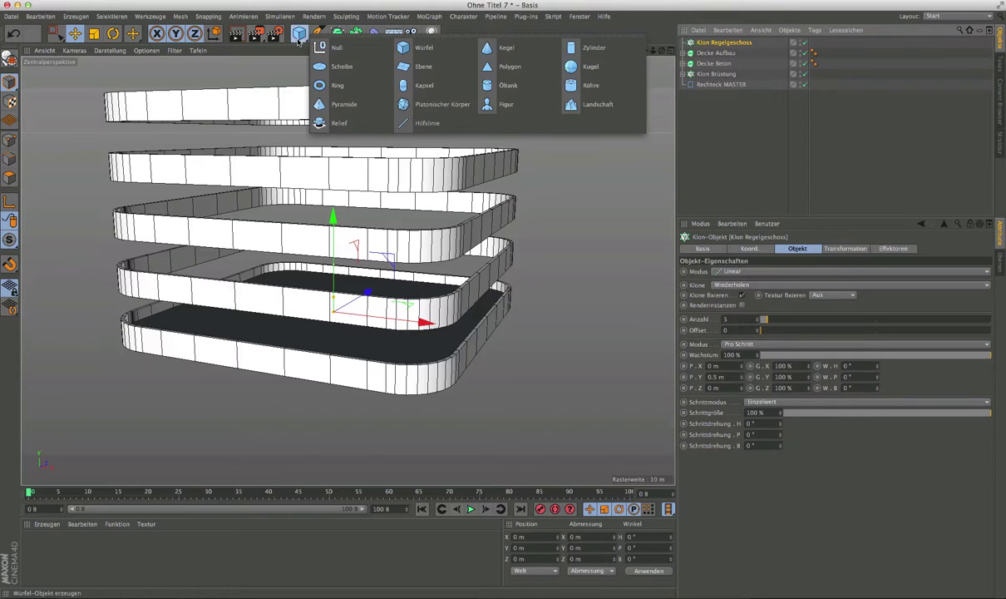
pyautogui.click(337, 48)
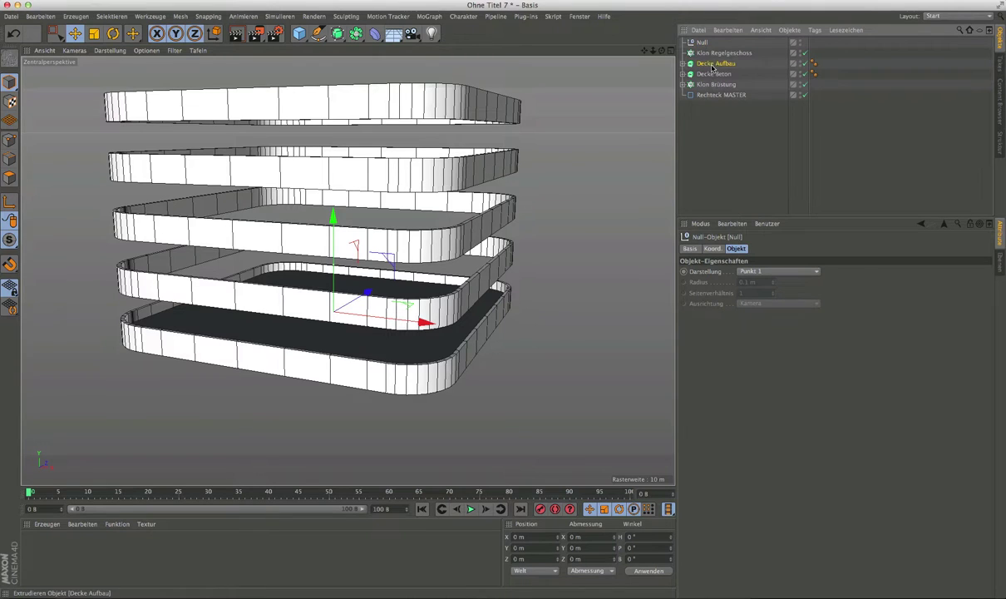
pyautogui.click(712, 65)
pyautogui.keyDown('shift'); pyautogui.click(711, 75); pyautogui.keyUp('shift')
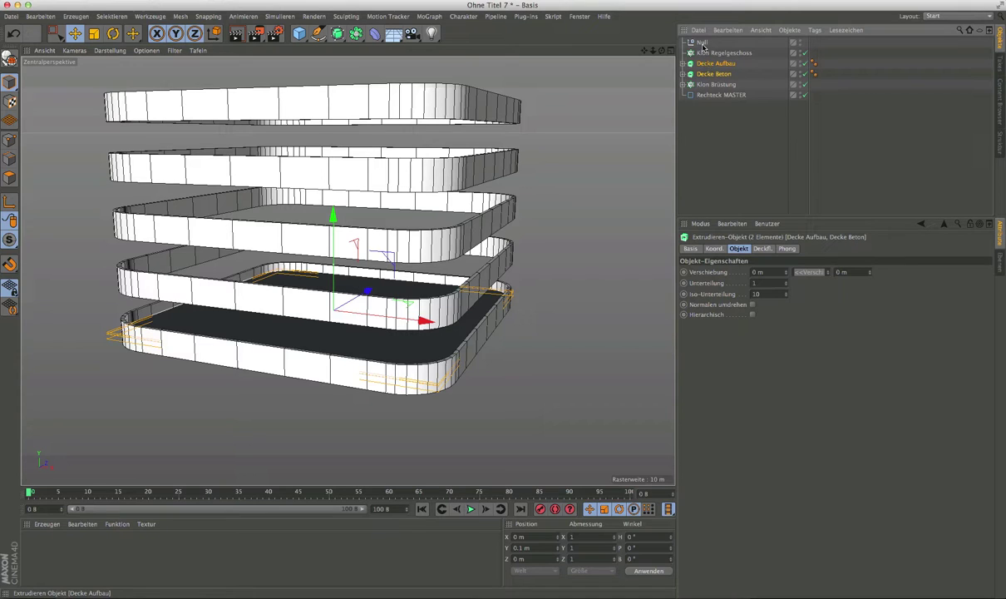
pyautogui.moveTo(707, 66); pyautogui.dragTo(710, 43)
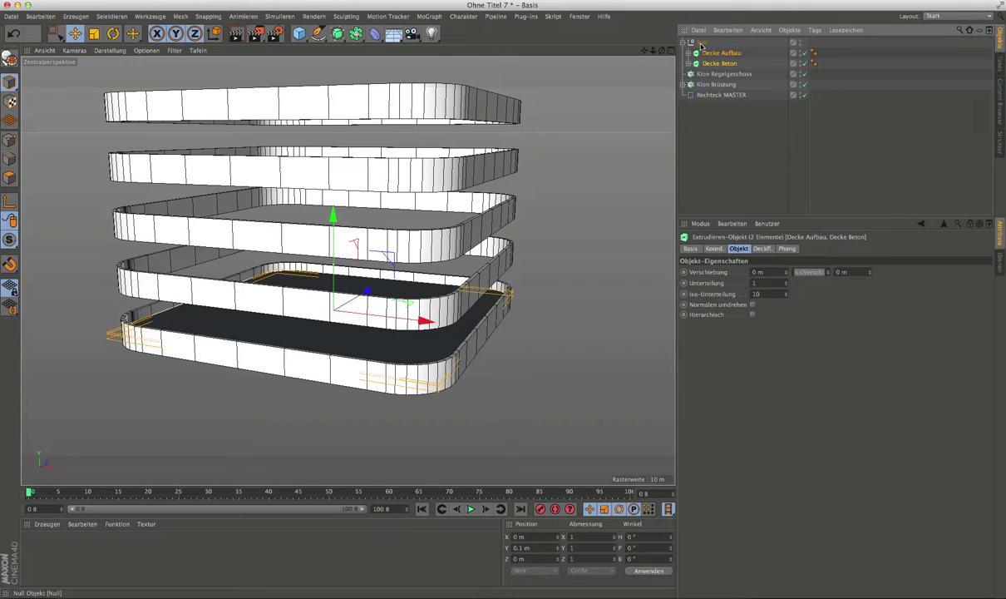
# Step: Make the Null a child of Klon Regelgeschoss and collapse its children
pyautogui.click(701, 44)
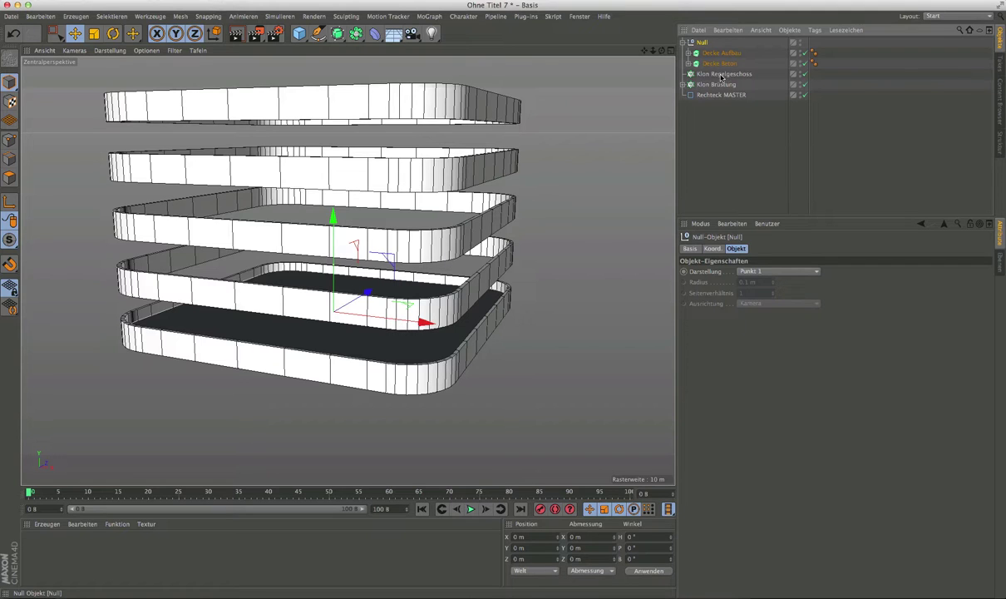
pyautogui.moveTo(703, 43); pyautogui.dragTo(722, 75)
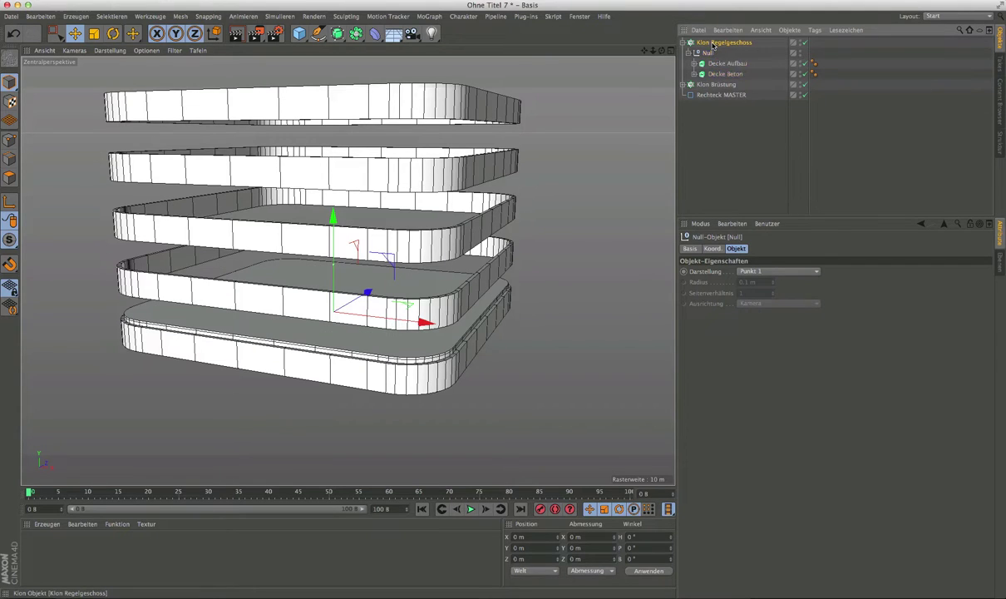
pyautogui.click(713, 43)
pyautogui.click(692, 53)
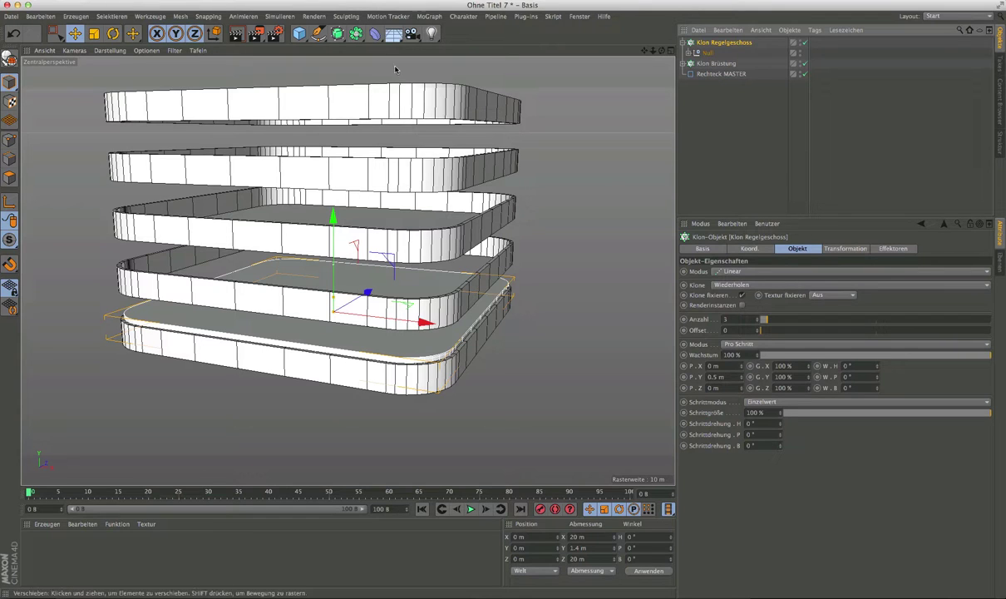
# Step: Give Klon Regelgeschoss 5 clones spaced 3.2 m apart in Y
pyautogui.click(708, 52)
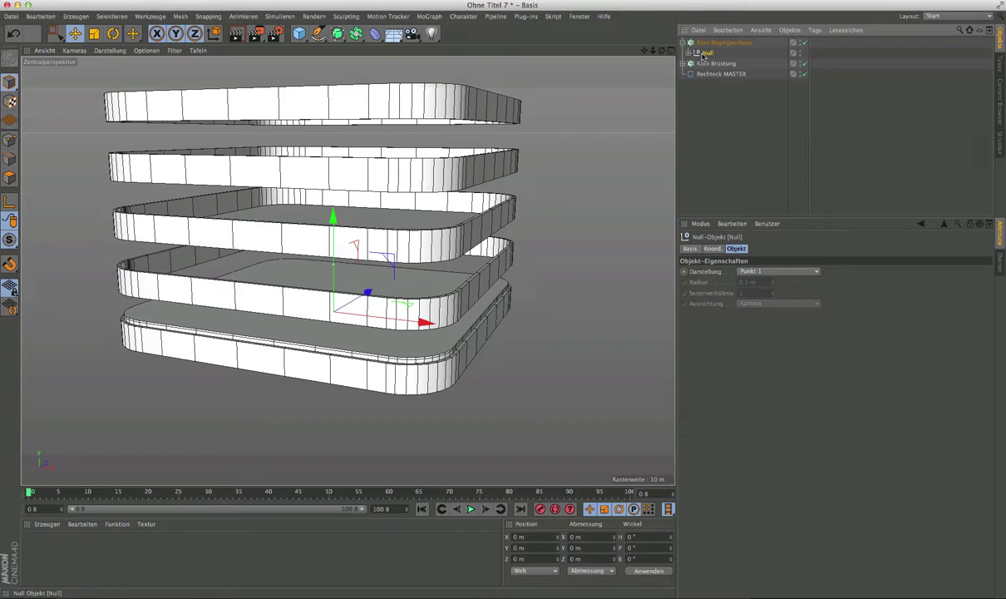
pyautogui.click(709, 42)
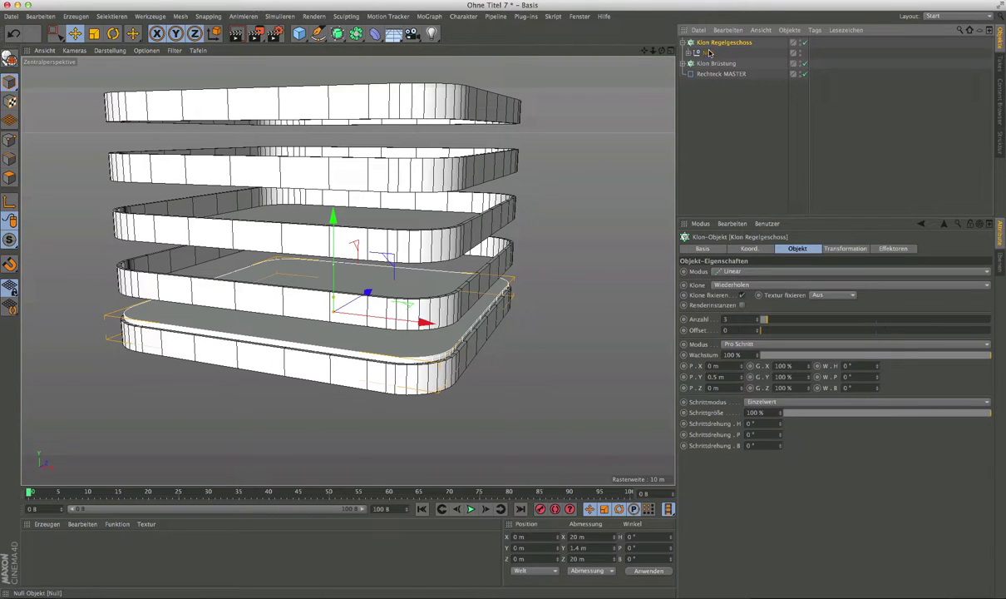
pyautogui.click(687, 324)
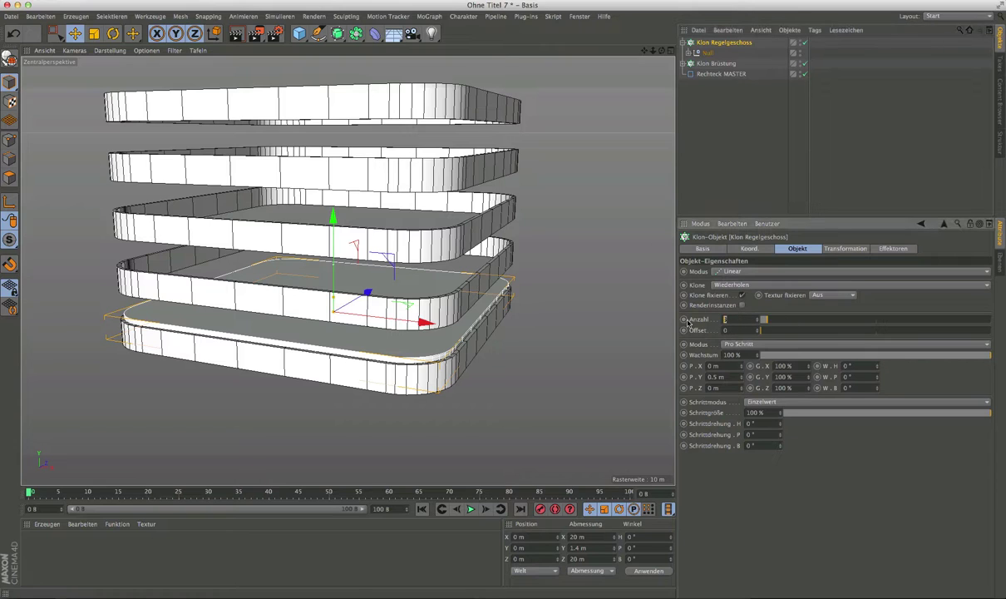
pyautogui.press('Tab')
pyautogui.press('Tab')
pyautogui.press('Tab')
pyautogui.write('0.5')
pyautogui.press('Return')
pyautogui.write('1')
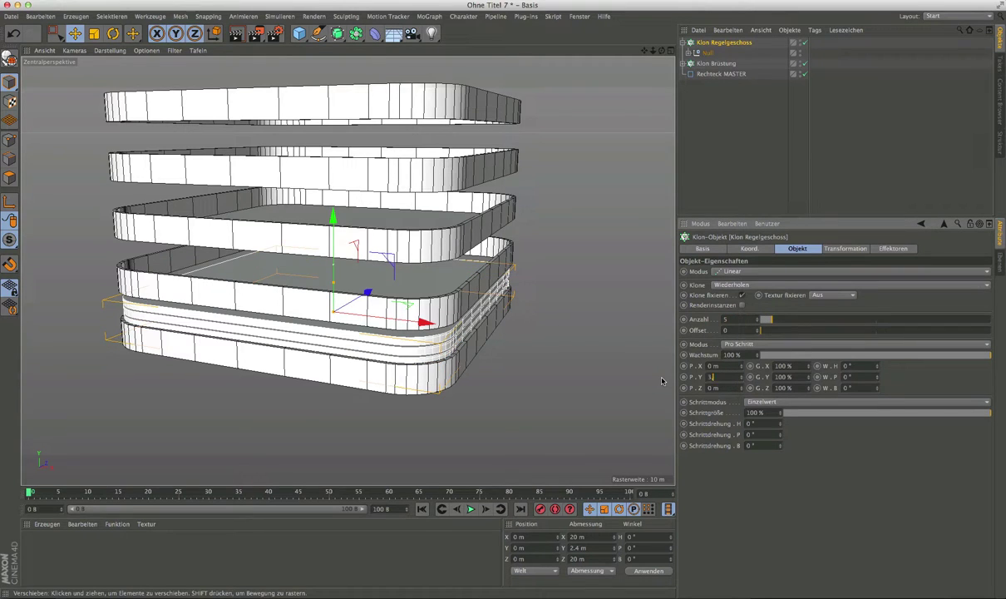
pyautogui.press('Return')
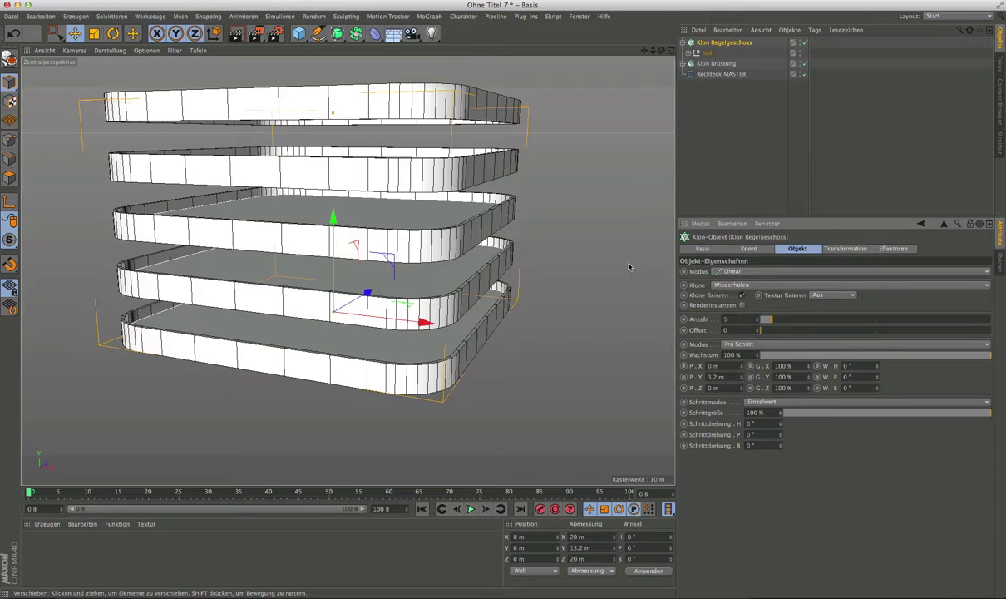
# Step: Orbit to check the five cloned floor slabs, then collapse the Klon Regelgeschoss hierarchy
pyautogui.moveTo(446, 269)
pyautogui.keyDown('alt'); pyautogui.mouseDown()
pyautogui.moveTo(445, 240)
pyautogui.moveTo(578, 237)
pyautogui.mouseUp(); pyautogui.keyUp('alt')
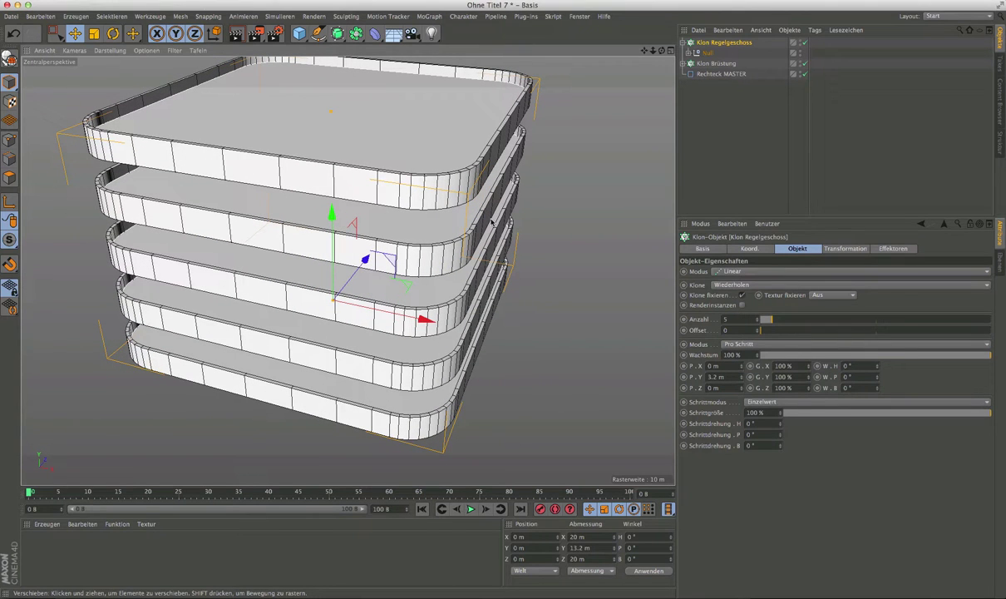
pyautogui.moveTo(438, 312)
pyautogui.keyDown('alt'); pyautogui.mouseDown()
pyautogui.moveTo(445, 276)
pyautogui.moveTo(449, 333)
pyautogui.mouseUp(); pyautogui.keyUp('alt')
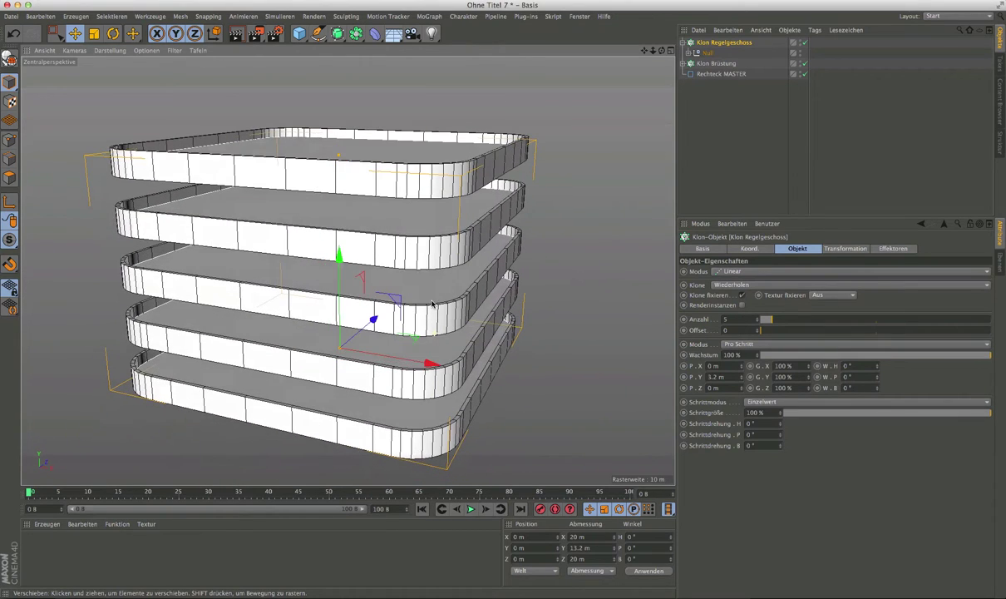
pyautogui.click(699, 53)
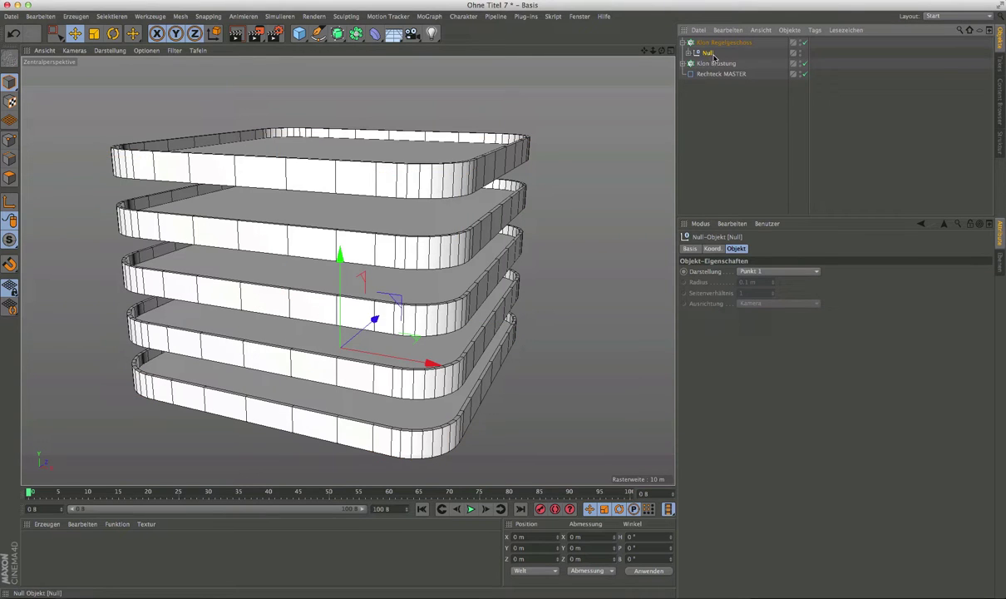
pyautogui.keyDown('alt'); pyautogui.moveTo(507, 246); pyautogui.dragTo(578, 204); pyautogui.keyUp('alt')
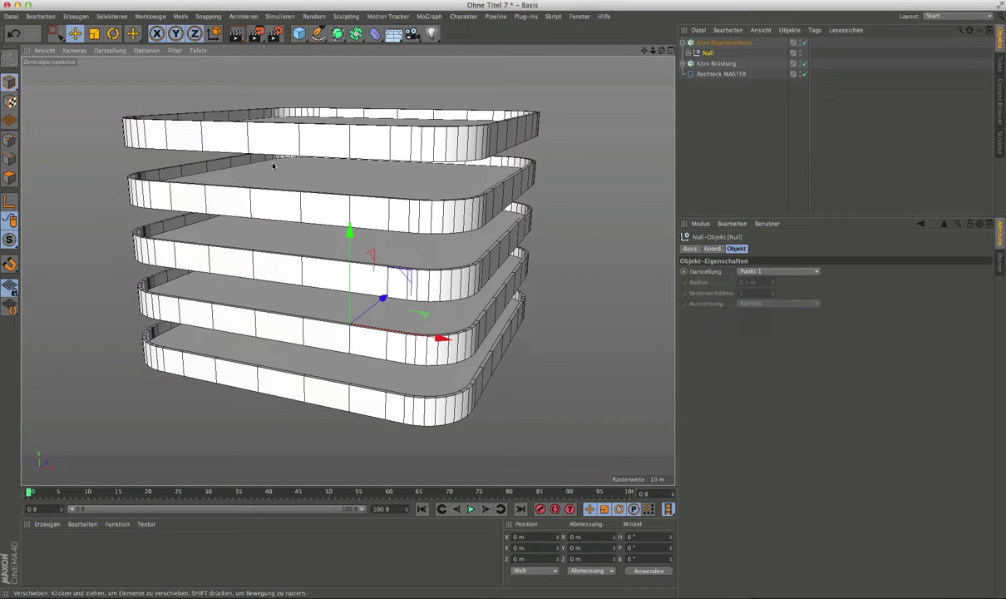
pyautogui.keyDown('alt'); pyautogui.moveTo(423, 192); pyautogui.dragTo(410, 197); pyautogui.keyUp('alt')
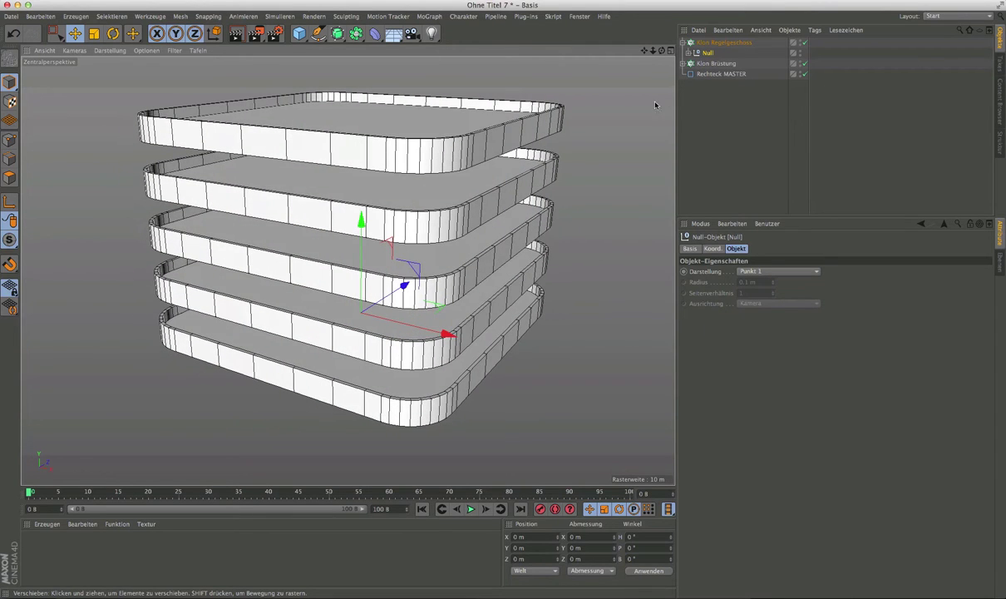
pyautogui.click(683, 42)
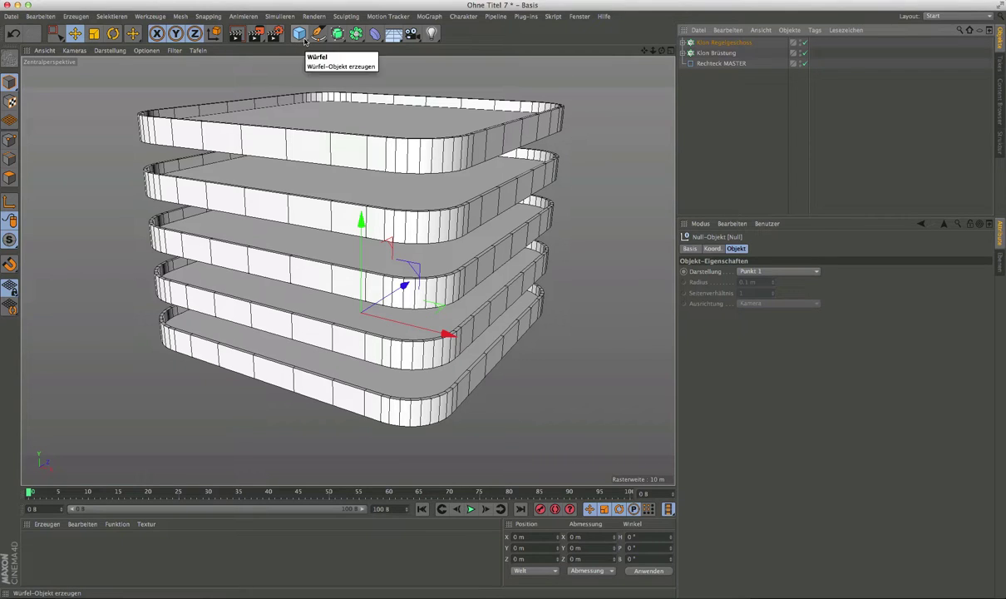
# Step: Add a Displacer deformer under the first Rechteck MASTER Instanz in the Klon Brüstung Loft
pyautogui.click(375, 33)
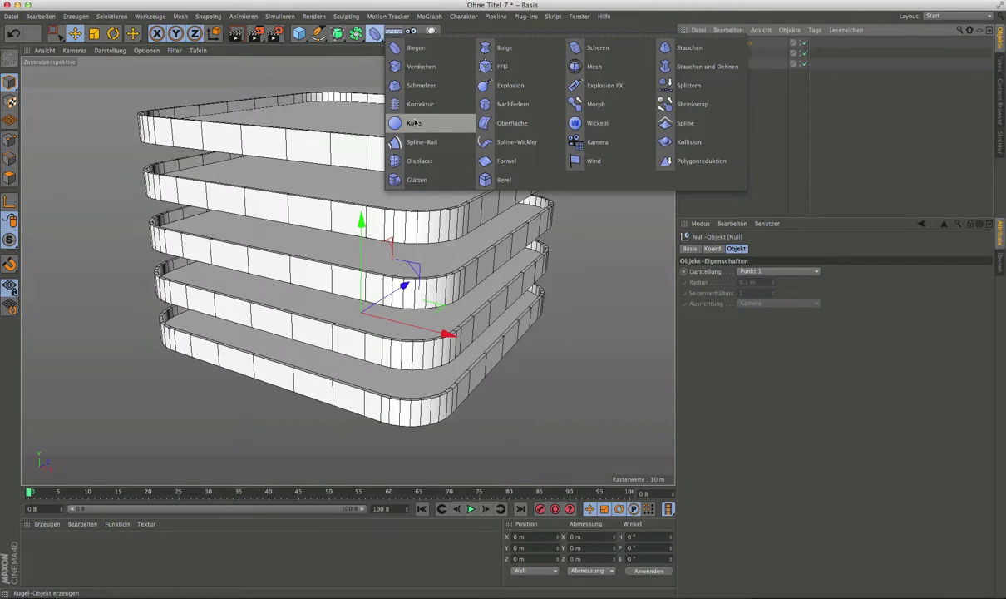
pyautogui.click(403, 162)
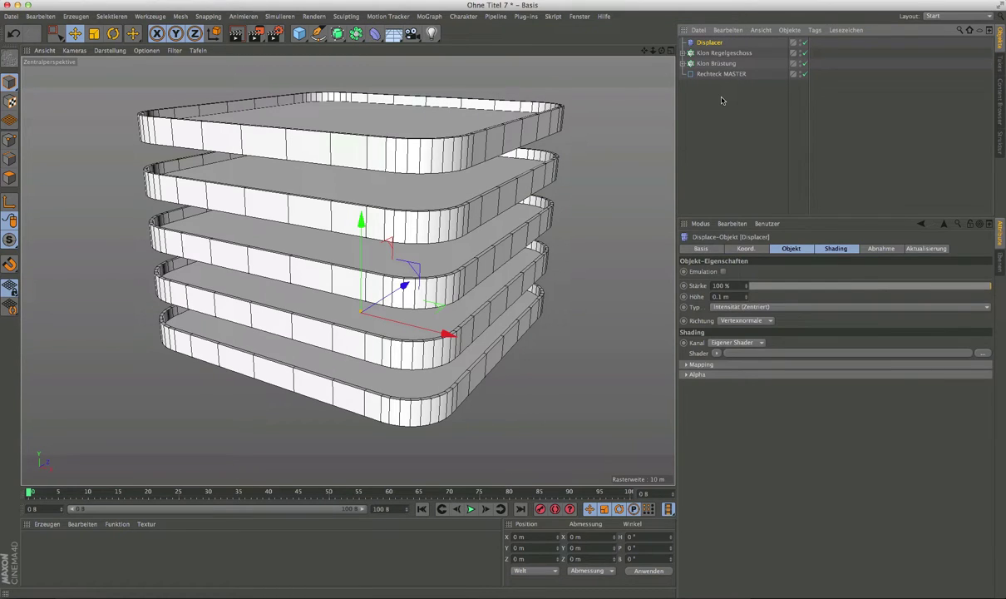
pyautogui.click(683, 64)
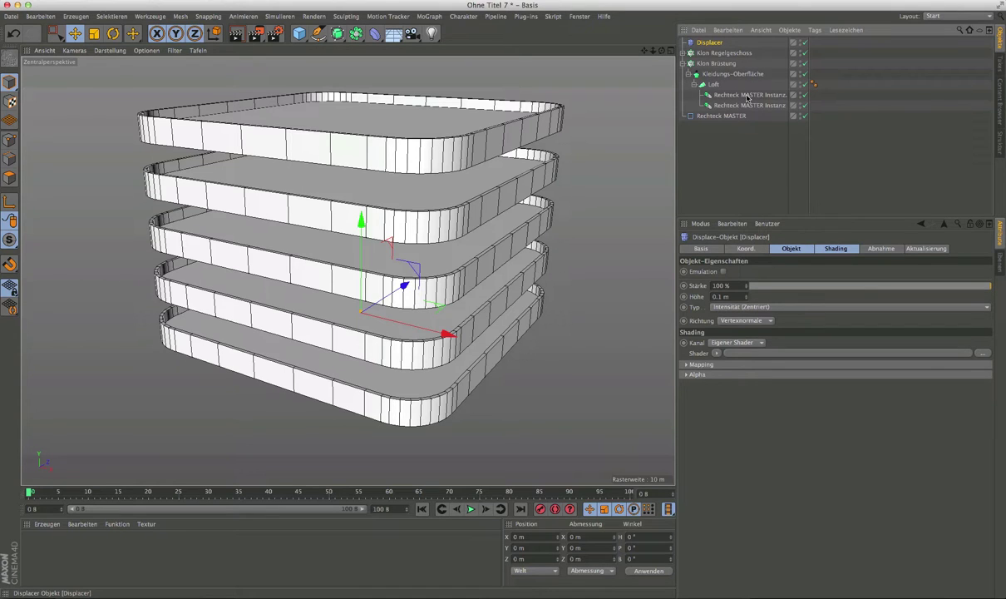
pyautogui.moveTo(747, 97); pyautogui.dragTo(748, 97)
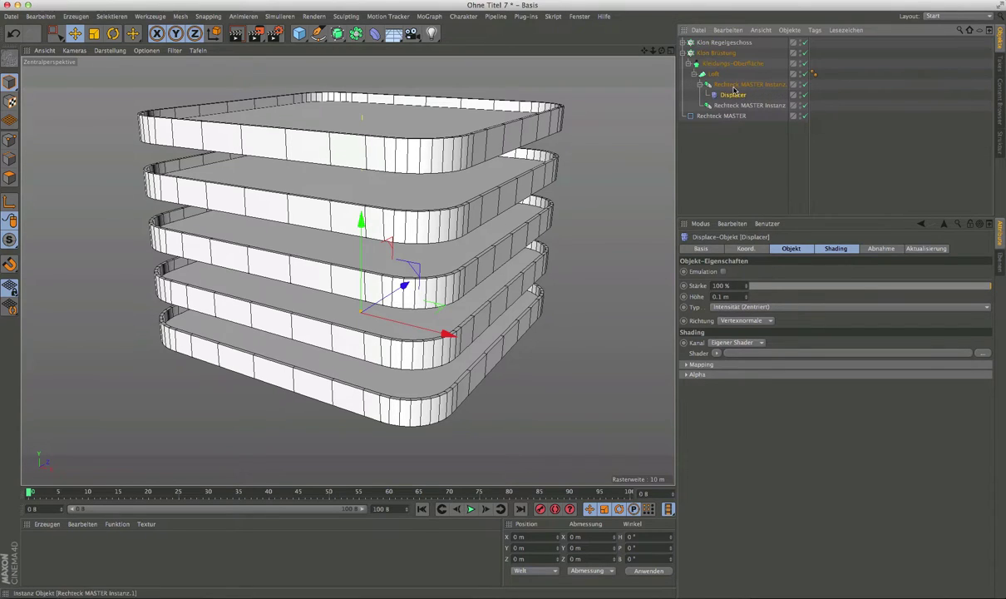
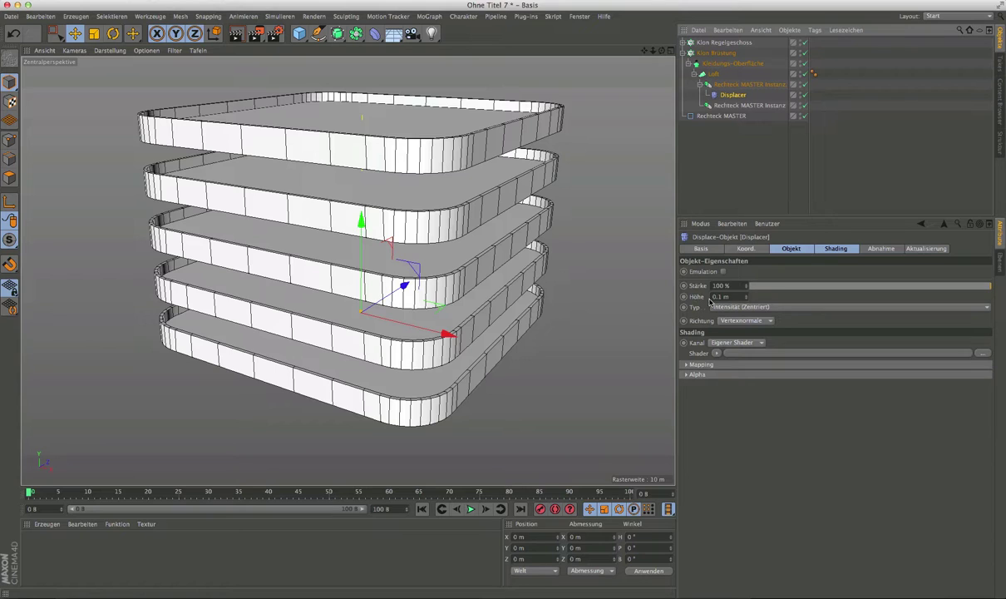
# Step: Enter 1 m for the Displacer's Höhe, then look over its Shading tab
pyautogui.doubleClick(722, 297)
pyautogui.write('1')
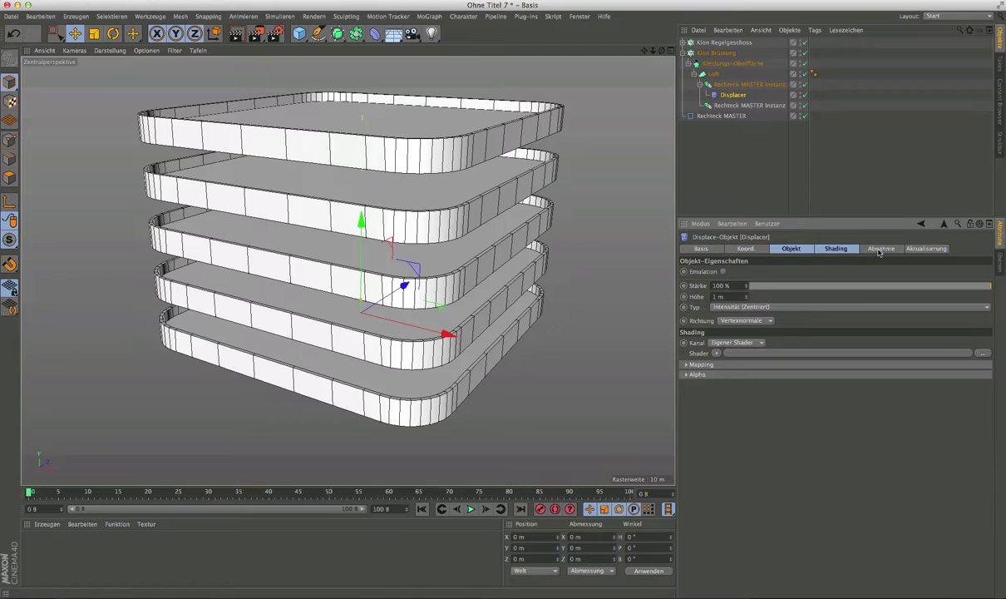
pyautogui.click(829, 250)
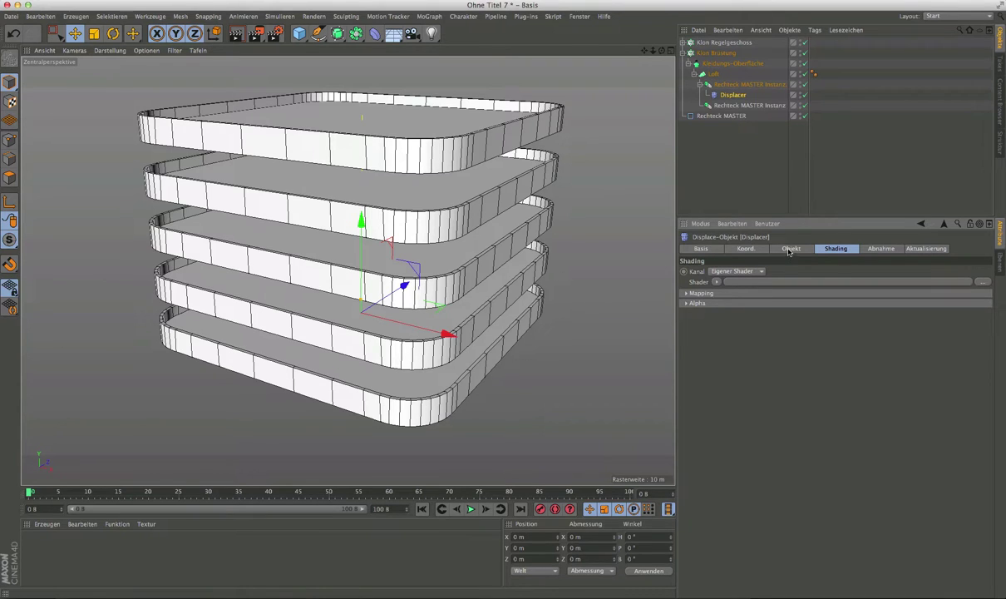
pyautogui.click(791, 250)
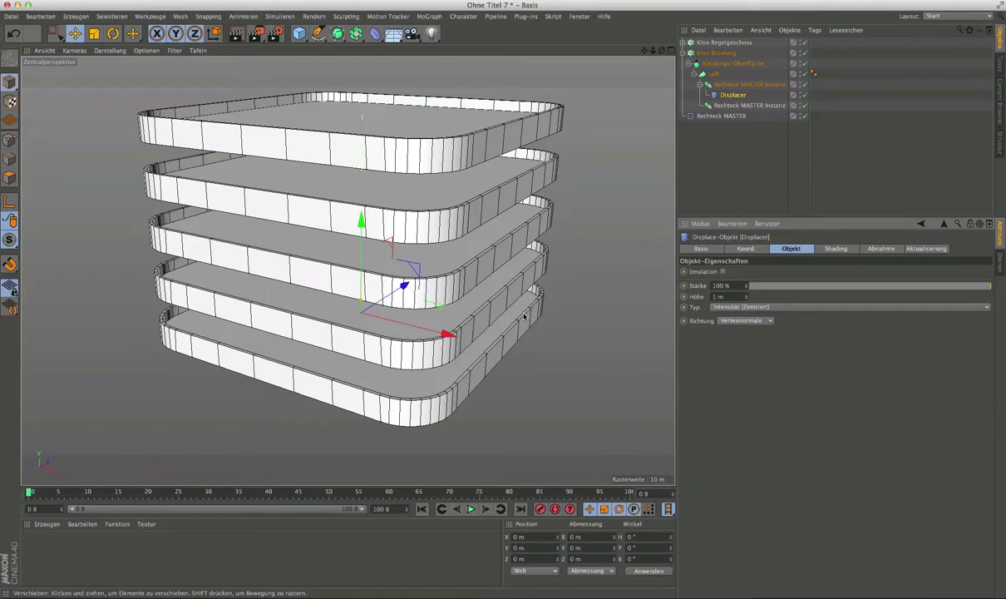
pyautogui.click(836, 248)
pyautogui.moveTo(801, 219); pyautogui.dragTo(801, 273)
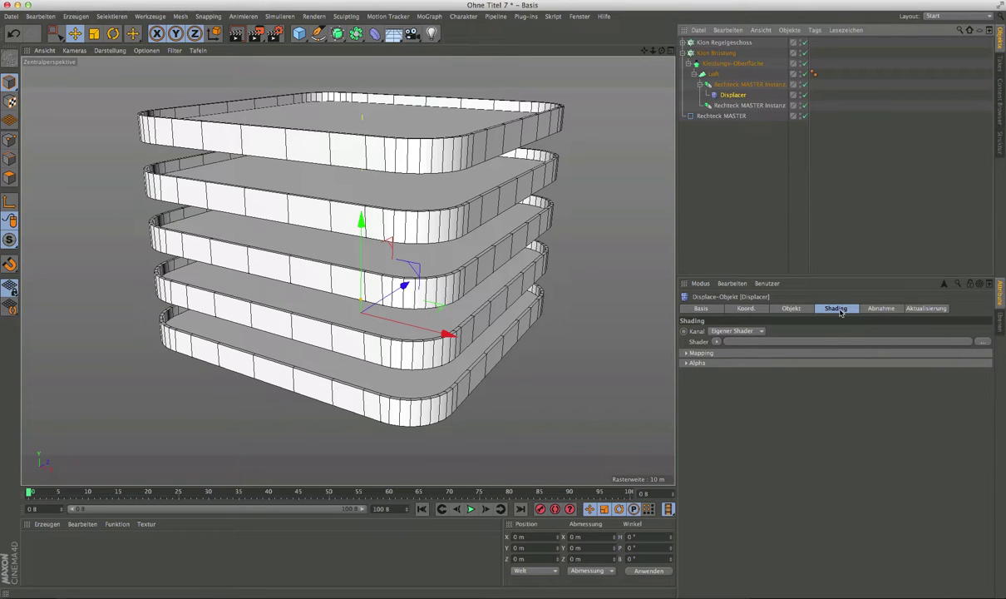
# Step: Assign a Noise shader to the Displacer and orbit to inspect the jagged slab walls
pyautogui.click(716, 341)
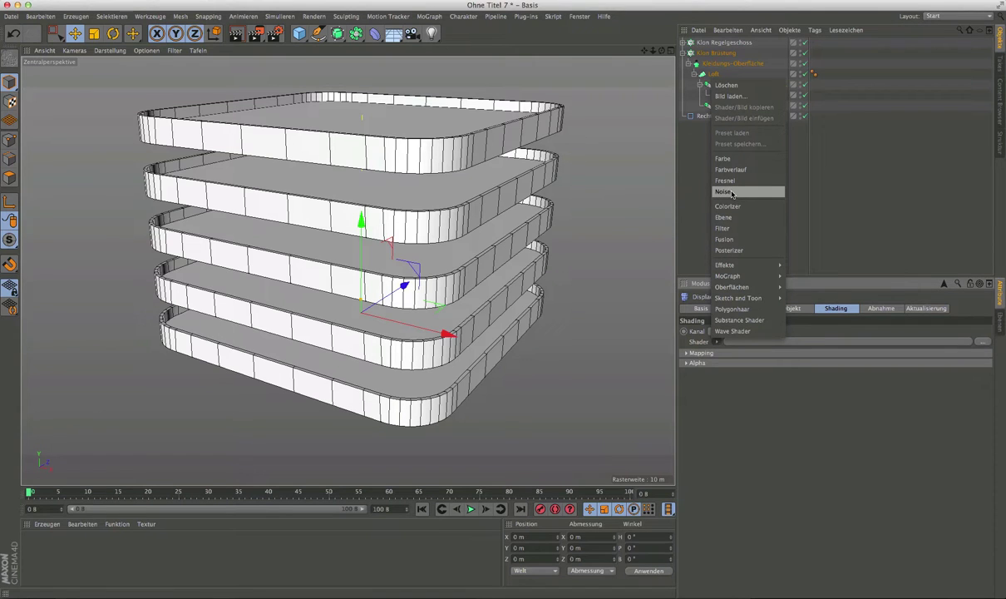
pyautogui.click(731, 194)
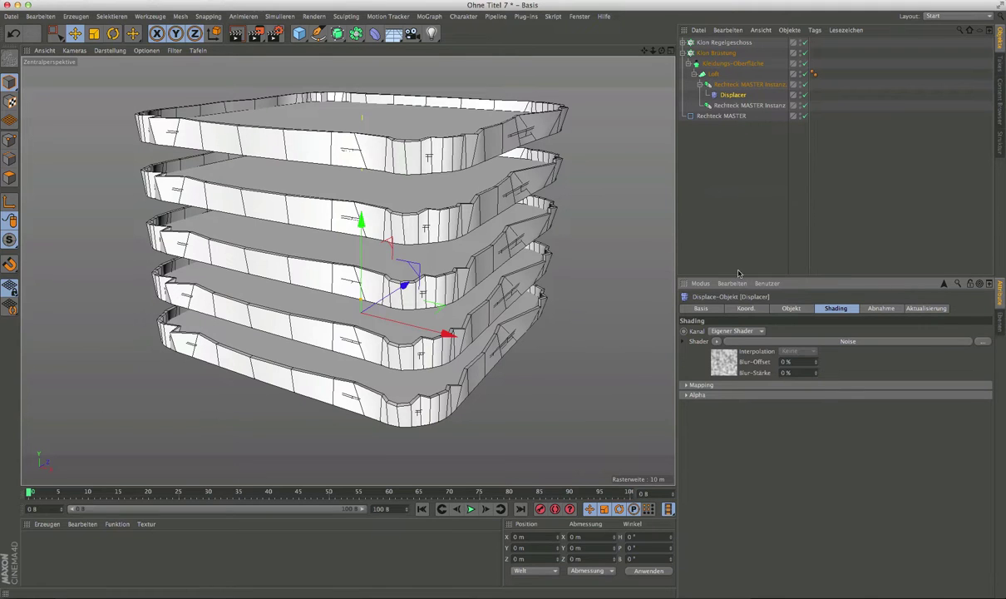
pyautogui.moveTo(499, 250)
pyautogui.keyDown('alt'); pyautogui.mouseDown()
pyautogui.moveTo(499, 350)
pyautogui.moveTo(422, 163)
pyautogui.moveTo(547, 205)
pyautogui.moveTo(474, 215)
pyautogui.moveTo(402, 183)
pyautogui.moveTo(557, 211)
pyautogui.mouseUp(); pyautogui.keyUp('alt')
pyautogui.scroll(5, 547, 205)
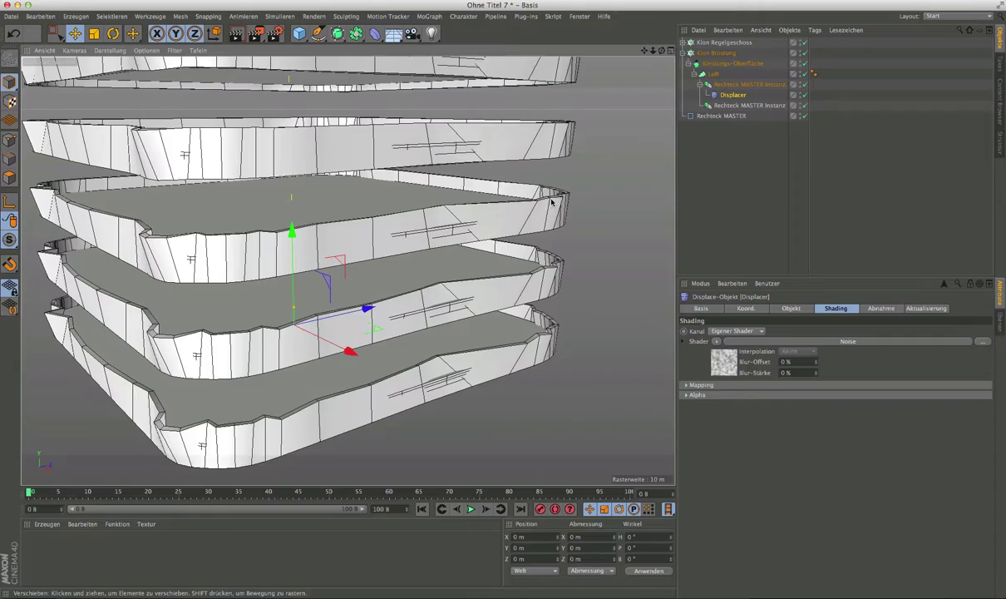
pyautogui.moveTo(551, 201)
pyautogui.keyDown('alt'); pyautogui.mouseDown()
pyautogui.moveTo(446, 176)
pyautogui.moveTo(517, 148)
pyautogui.moveTo(504, 140)
pyautogui.moveTo(535, 152)
pyautogui.mouseUp(); pyautogui.keyUp('alt')
pyautogui.keyDown('alt'); pyautogui.moveTo(534, 151); pyautogui.dragTo(191, 274); pyautogui.keyUp('alt')
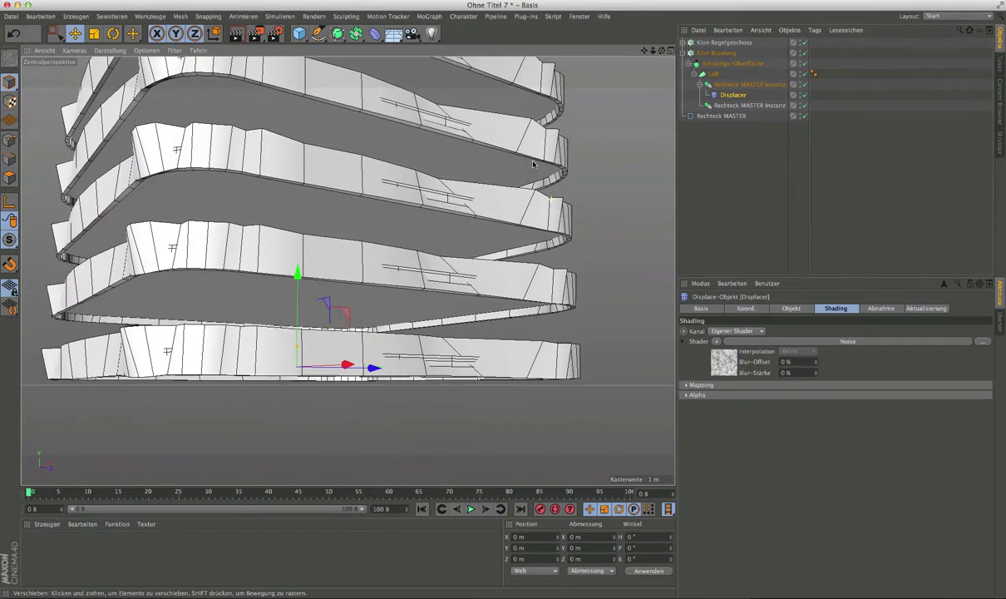
pyautogui.moveTo(146, 237)
pyautogui.keyDown('alt'); pyautogui.mouseDown()
pyautogui.moveTo(224, 261)
pyautogui.moveTo(258, 242)
pyautogui.moveTo(243, 218)
pyautogui.moveTo(257, 197)
pyautogui.moveTo(256, 162)
pyautogui.moveTo(272, 162)
pyautogui.moveTo(258, 232)
pyautogui.moveTo(246, 220)
pyautogui.mouseUp(); pyautogui.keyUp('alt')
pyautogui.scroll(2, 259, 242)
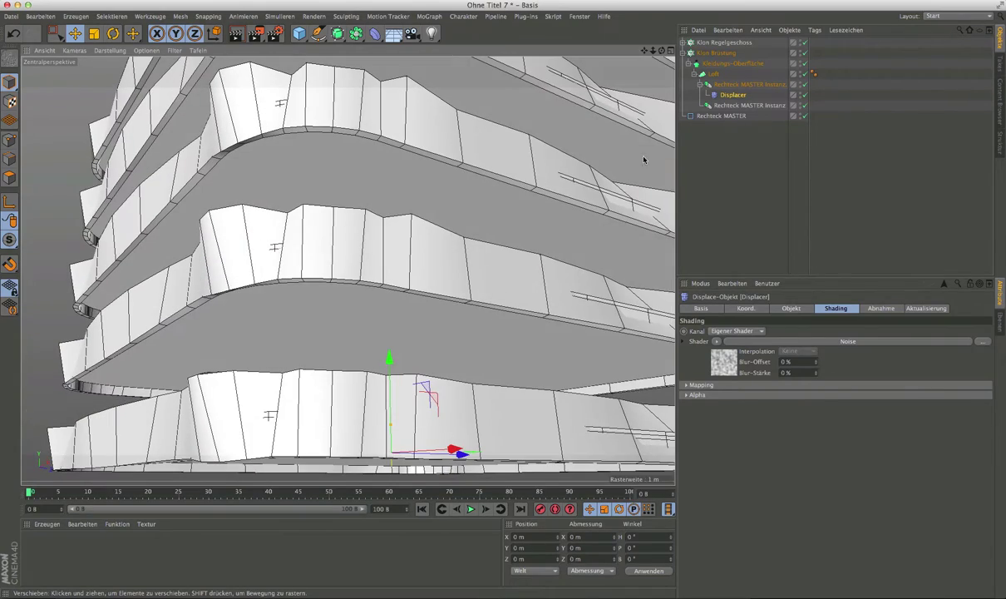
# Step: Reselect the Displacer and review its Objekt and Shading properties
pyautogui.click(733, 97)
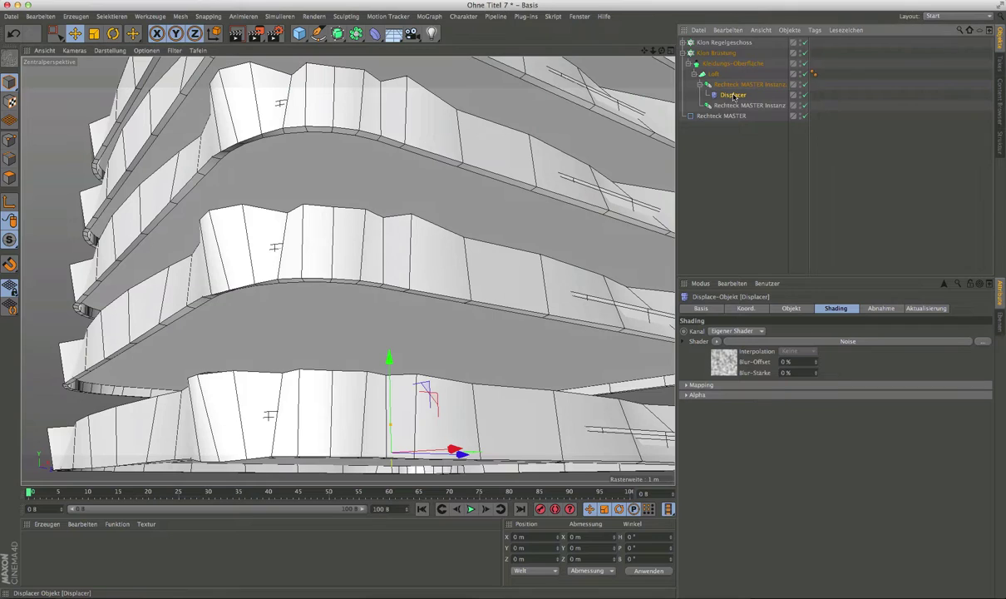
pyautogui.click(794, 309)
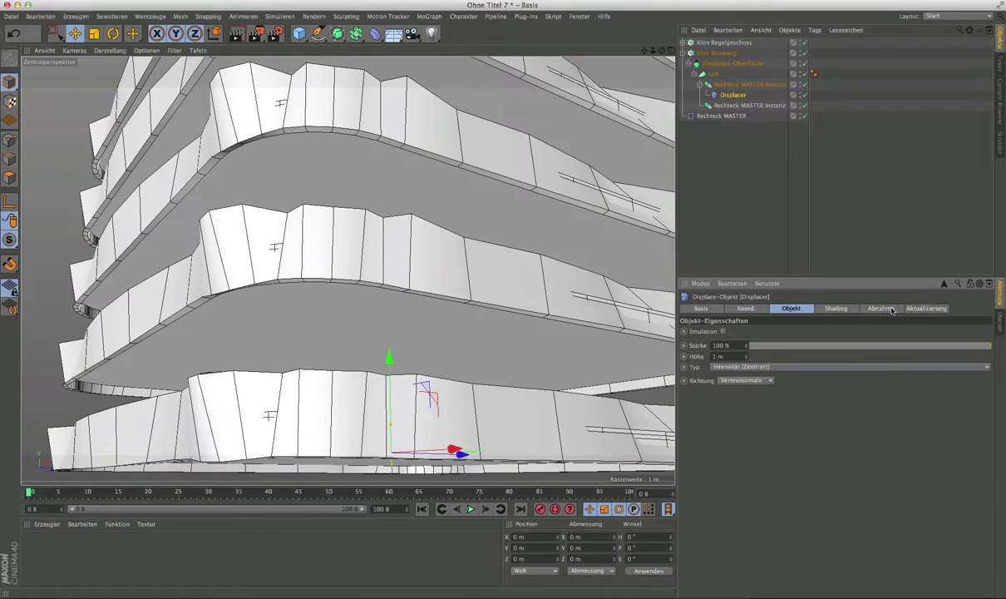
pyautogui.click(837, 309)
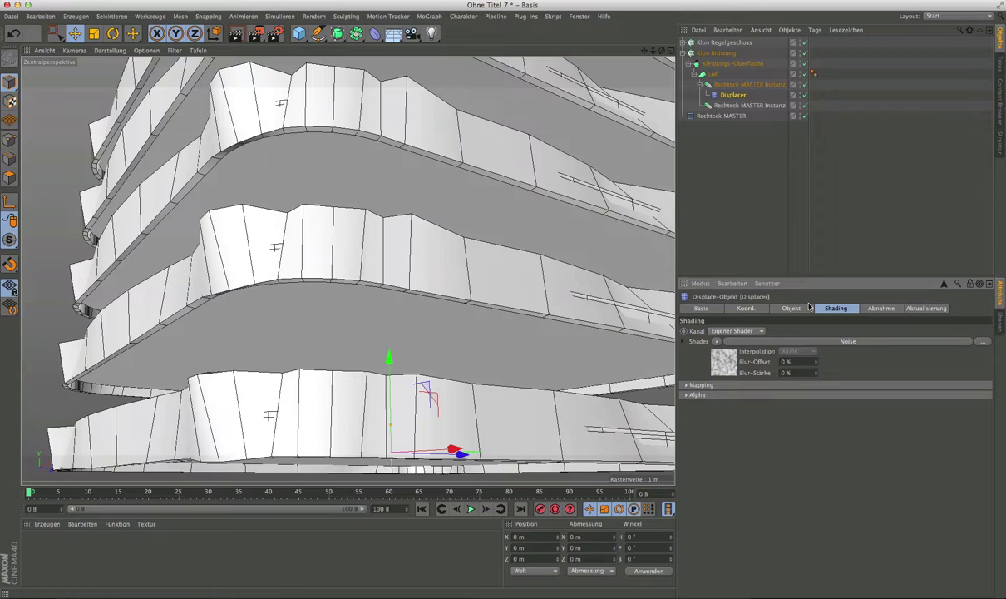
pyautogui.click(787, 310)
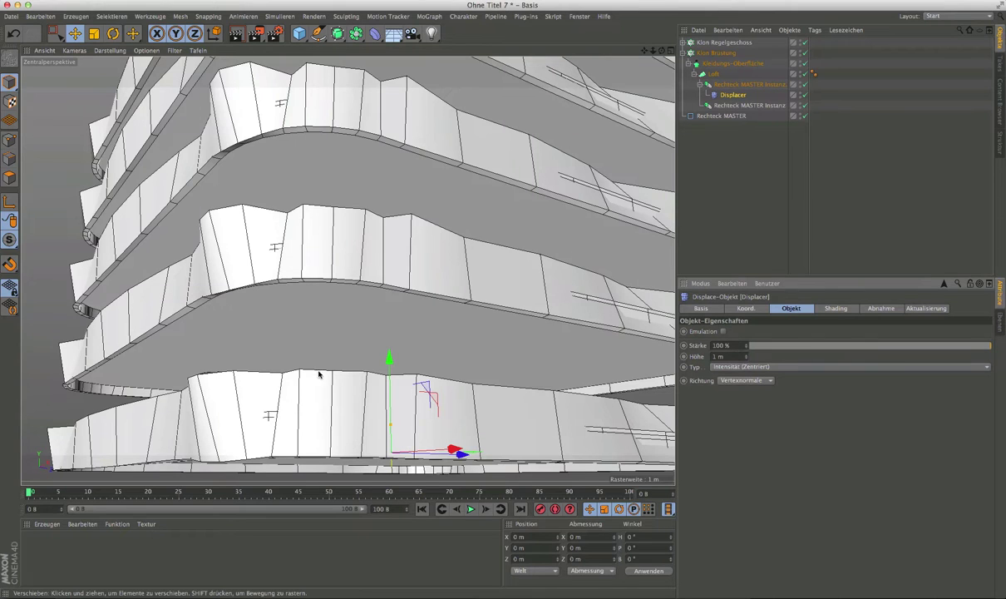
pyautogui.moveTo(318, 374)
pyautogui.keyDown('alt'); pyautogui.mouseDown()
pyautogui.moveTo(301, 361)
pyautogui.moveTo(303, 316)
pyautogui.moveTo(293, 334)
pyautogui.moveTo(277, 321)
pyautogui.mouseUp(); pyautogui.keyUp('alt')
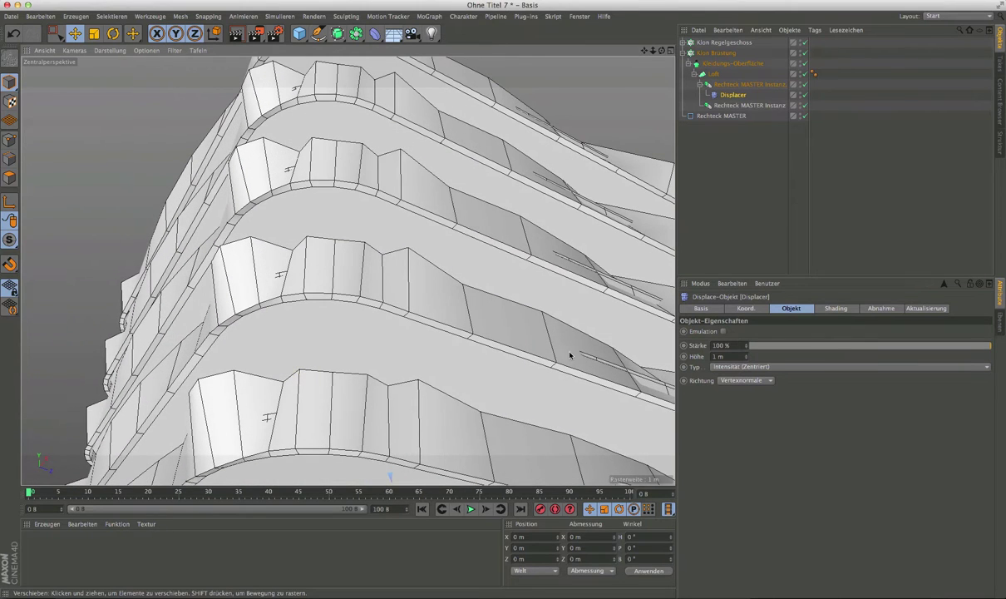
# Step: Set the Displacer's Richtung to Ebene along the +Y axis
pyautogui.click(744, 380)
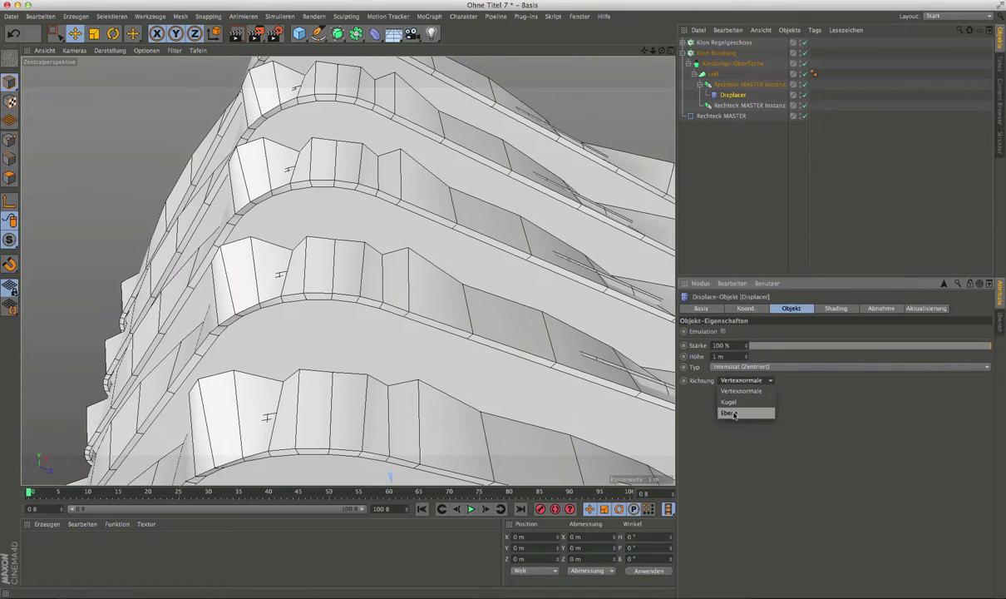
pyautogui.click(734, 414)
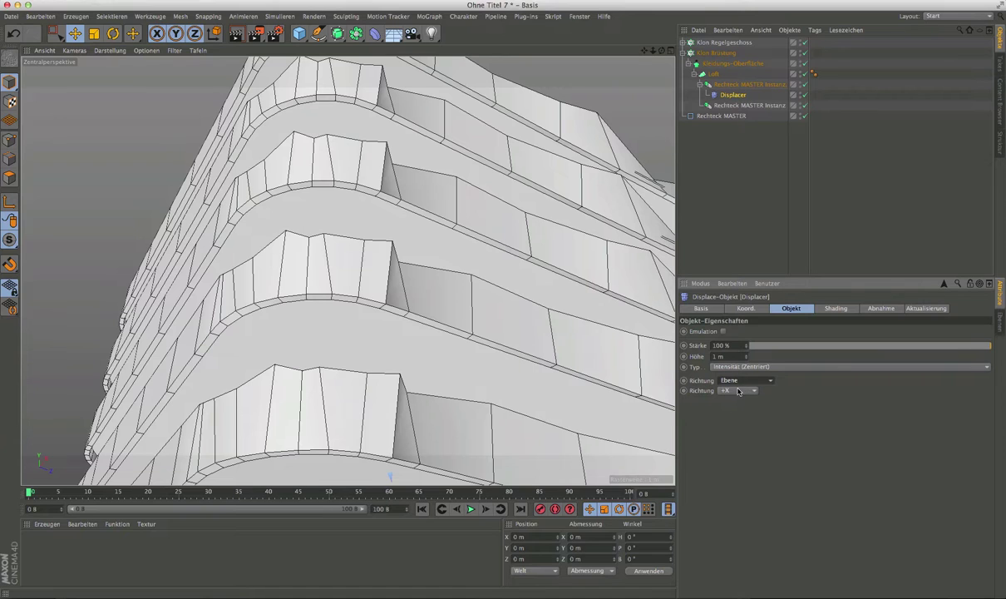
pyautogui.click(737, 390)
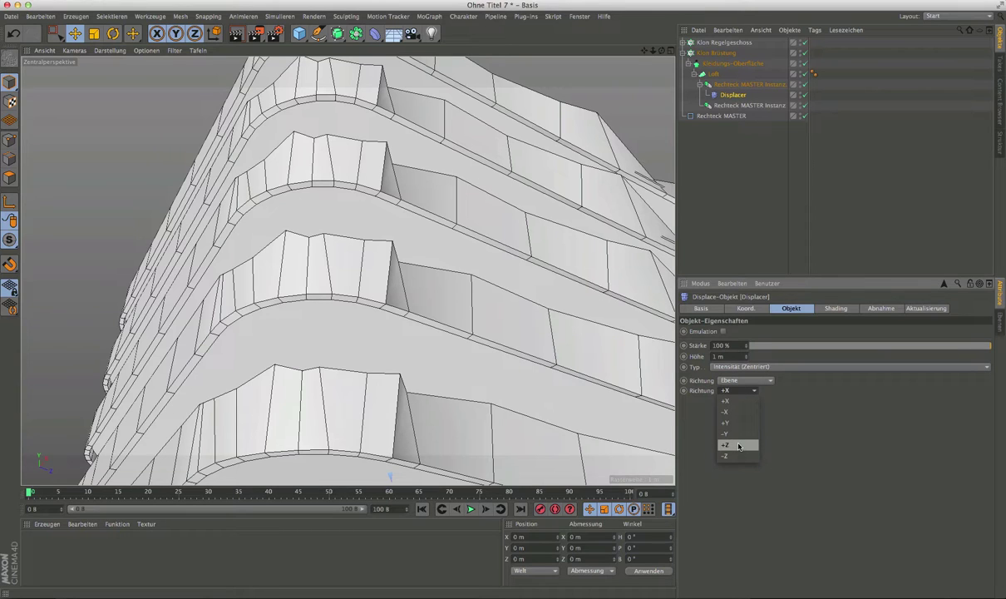
pyautogui.click(741, 425)
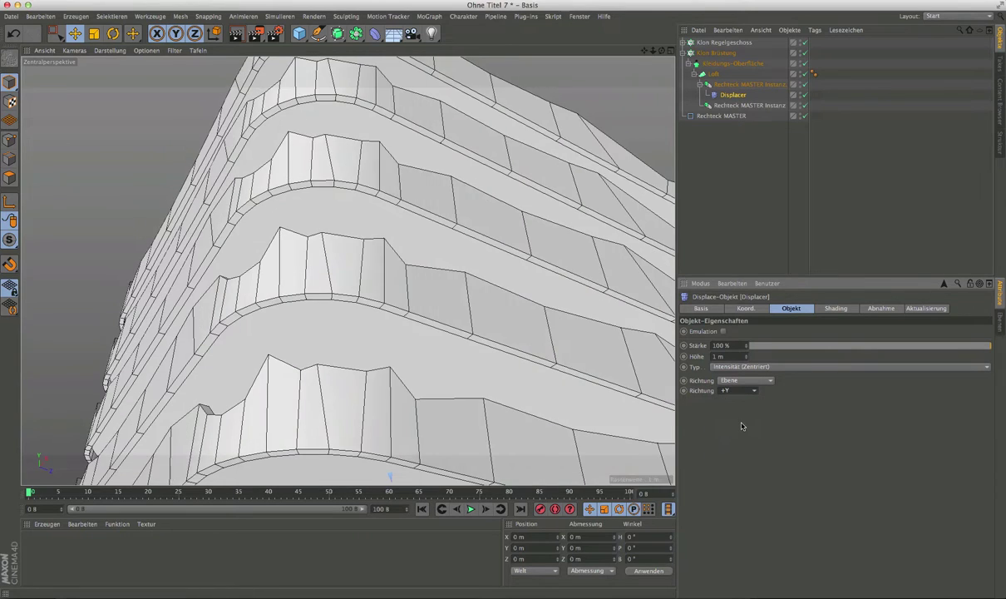
pyautogui.moveTo(258, 281)
pyautogui.keyDown('alt'); pyautogui.mouseDown()
pyautogui.moveTo(292, 287)
pyautogui.moveTo(325, 332)
pyautogui.moveTo(309, 339)
pyautogui.moveTo(412, 283)
pyautogui.moveTo(370, 262)
pyautogui.moveTo(353, 288)
pyautogui.moveTo(363, 290)
pyautogui.moveTo(377, 275)
pyautogui.moveTo(350, 274)
pyautogui.mouseUp(); pyautogui.keyUp('alt')
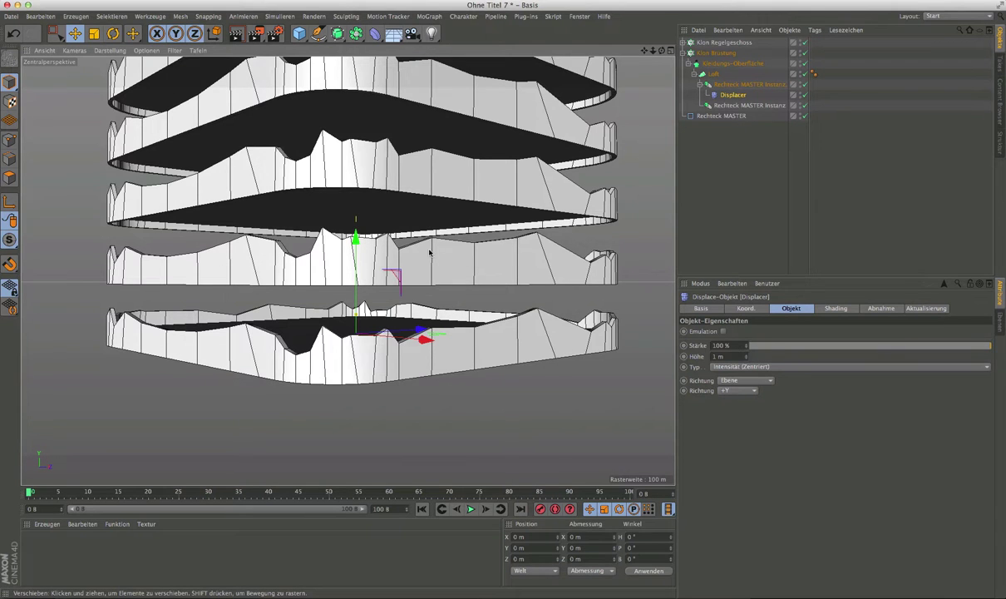
# Step: Open the Noise shader's own settings from the Displacer's Shading tab
pyautogui.moveTo(430, 252)
pyautogui.keyDown('alt'); pyautogui.mouseDown()
pyautogui.moveTo(353, 280)
pyautogui.moveTo(431, 273)
pyautogui.moveTo(438, 254)
pyautogui.mouseUp(); pyautogui.keyUp('alt')
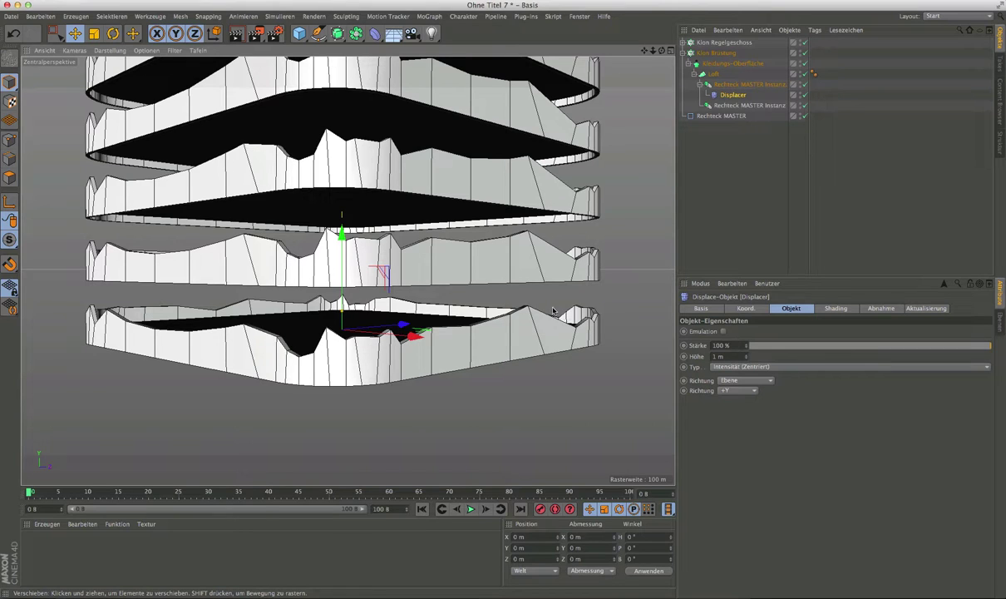
pyautogui.click(832, 308)
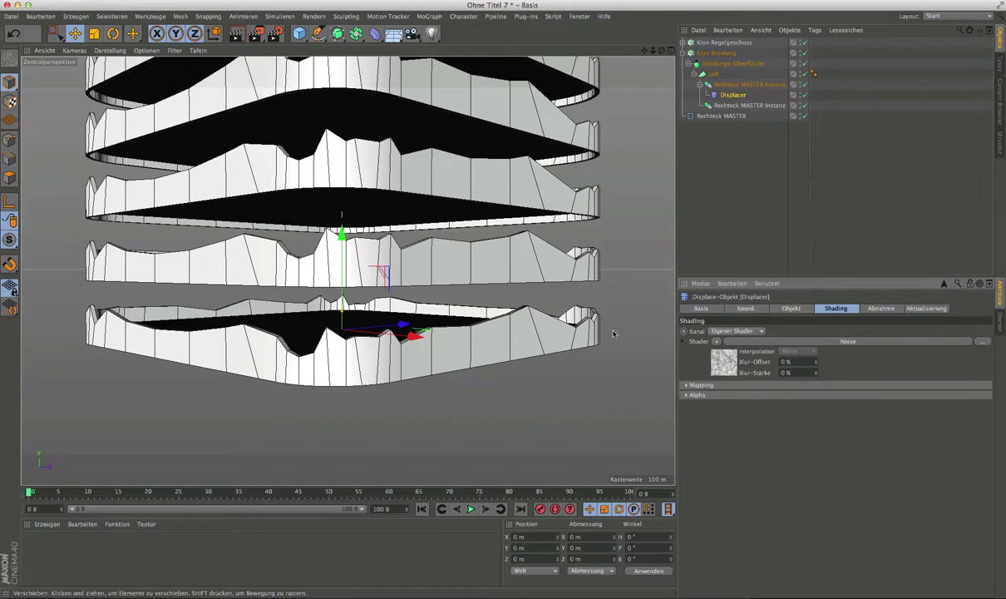
pyautogui.click(727, 364)
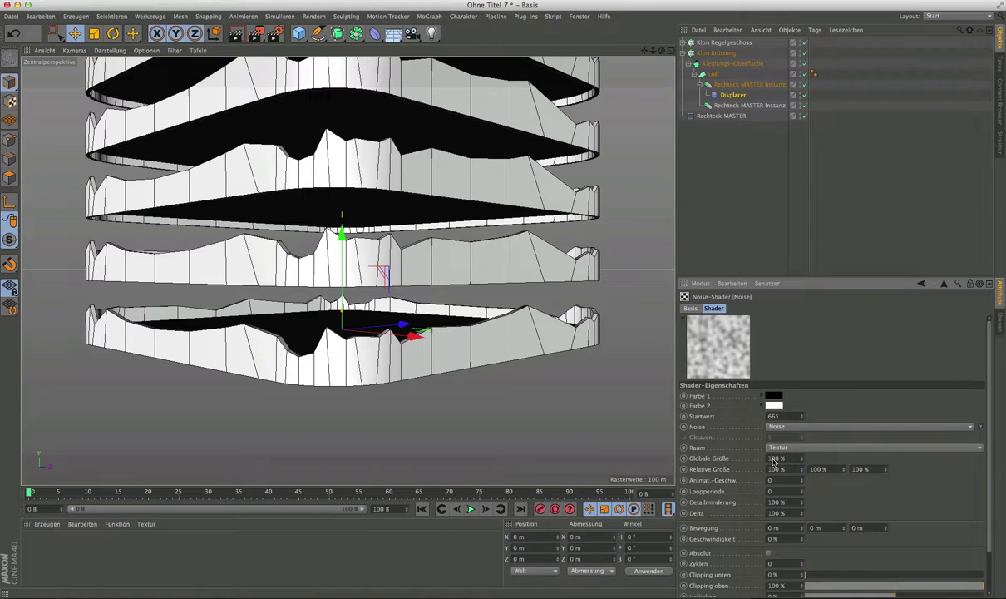
pyautogui.write('1000')
# Step: Set the Noise shader's Globale Größe to 5000 % for smoother waves
pyautogui.press('Return')
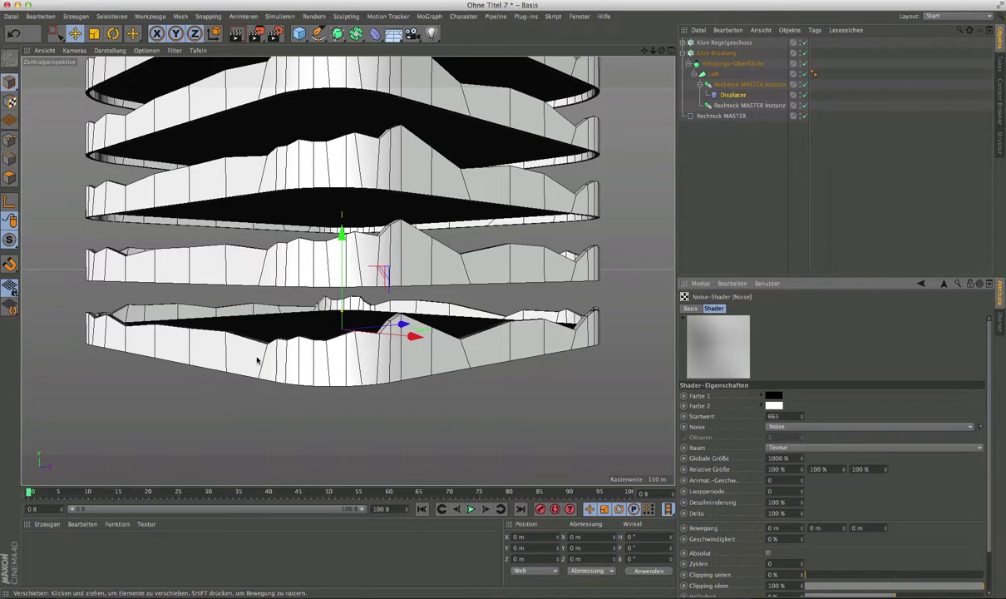
pyautogui.click(770, 461)
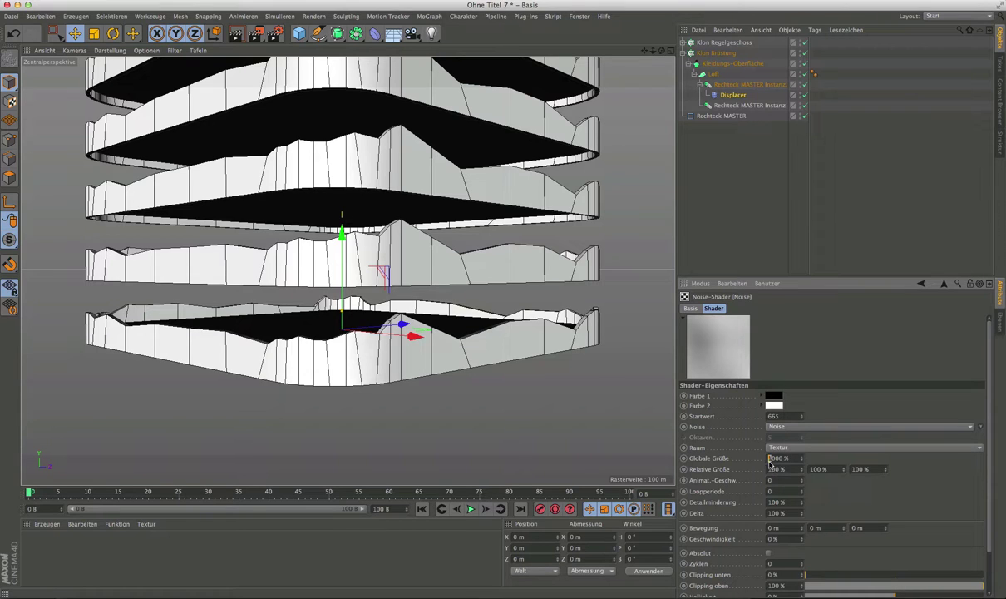
pyautogui.write('5000')
pyautogui.press('Return')
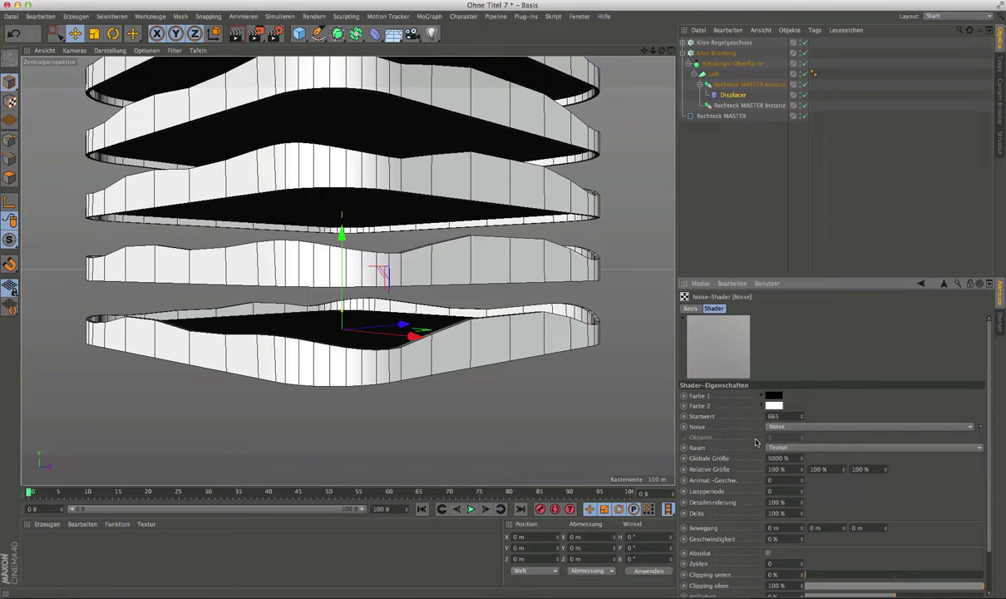
pyautogui.moveTo(489, 311)
pyautogui.keyDown('alt'); pyautogui.mouseDown()
pyautogui.moveTo(460, 274)
pyautogui.moveTo(477, 290)
pyautogui.moveTo(472, 259)
pyautogui.moveTo(471, 341)
pyautogui.moveTo(472, 316)
pyautogui.moveTo(455, 317)
pyautogui.moveTo(470, 313)
pyautogui.mouseUp(); pyautogui.keyUp('alt')
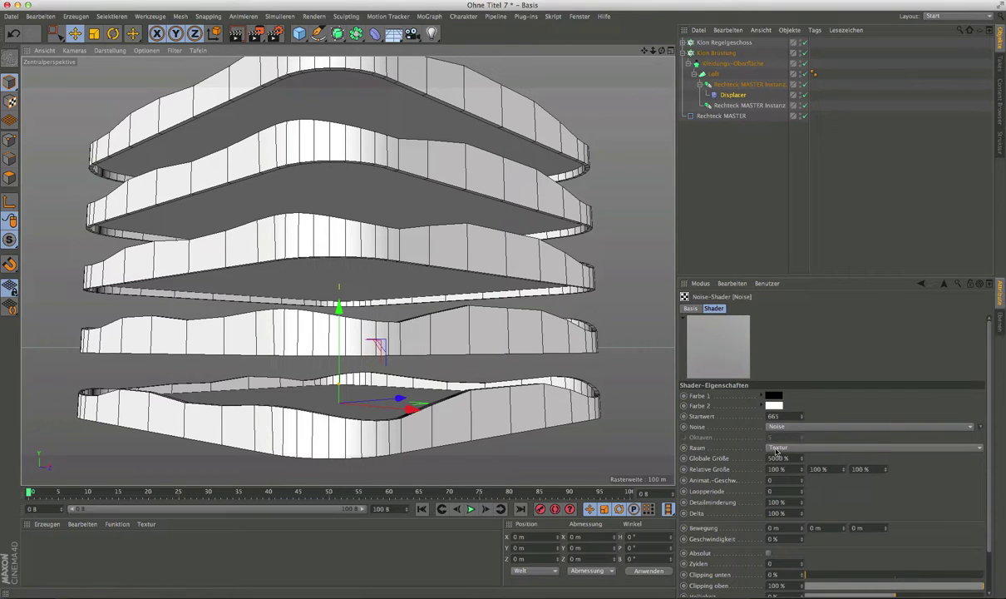
# Step: Switch the Noise shader's Raum to Welt and zoom in on the slabs
pyautogui.click(795, 450)
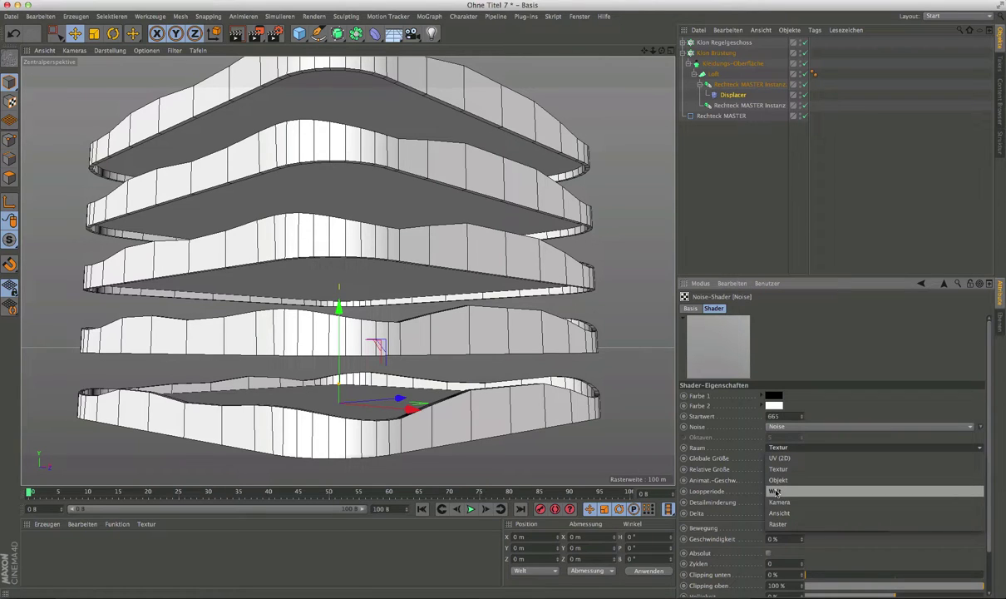
pyautogui.click(775, 491)
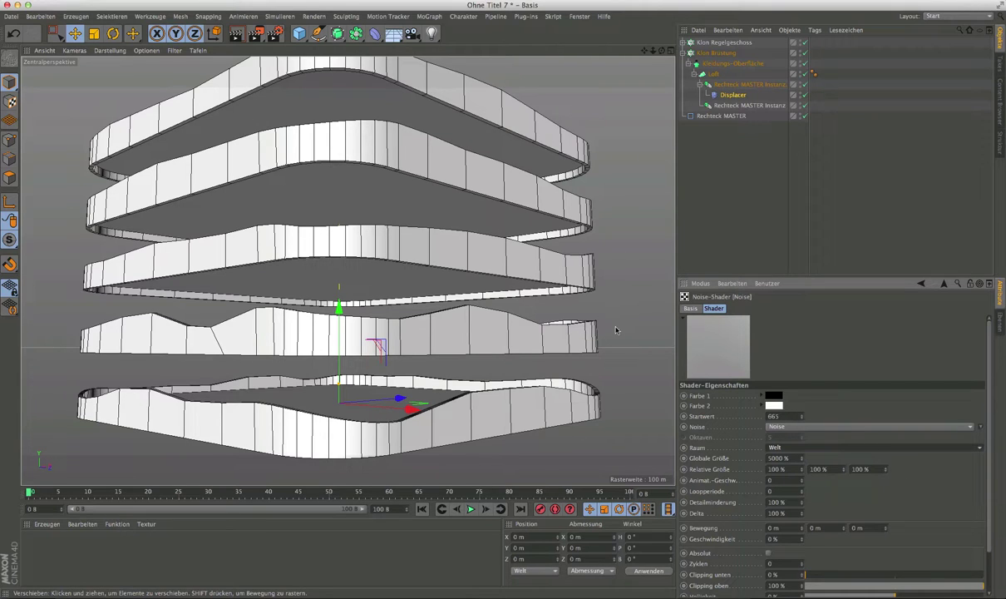
pyautogui.moveTo(666, 52); pyautogui.dragTo(348, 270)
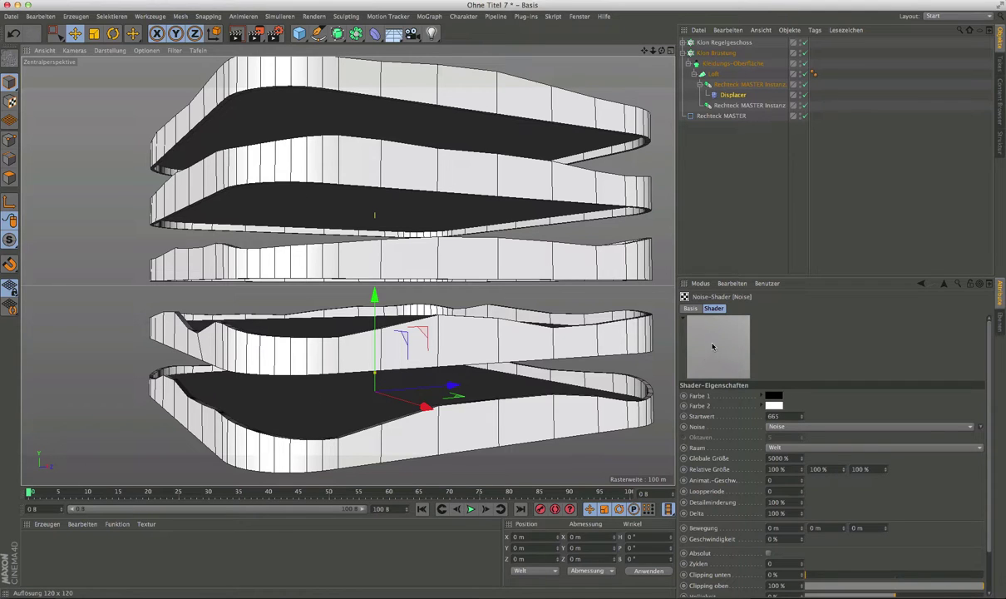
pyautogui.scroll(-3, 375, 285)
pyautogui.scroll(-2, 375, 285)
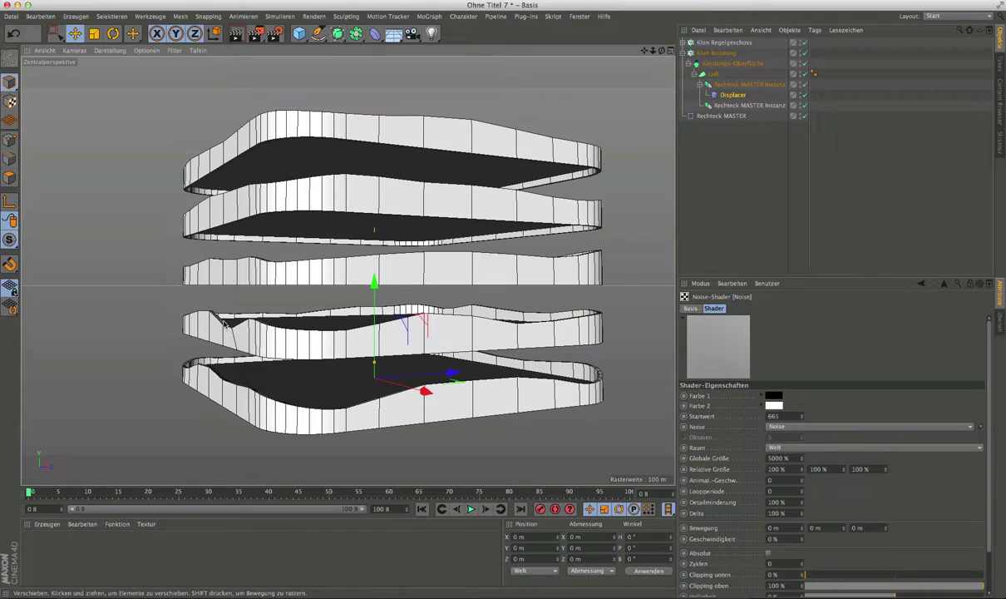
# Step: Copy the Displacer onto the second Rechteck MASTER instance, then bring up the reference renders
pyautogui.click(732, 96)
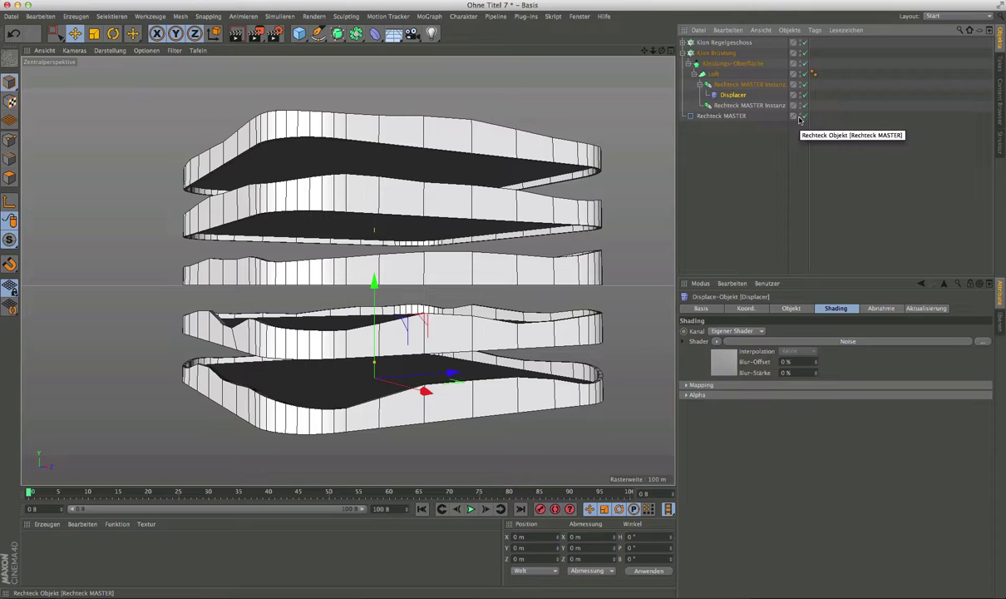
pyautogui.hotkey('ctrl', 'v')
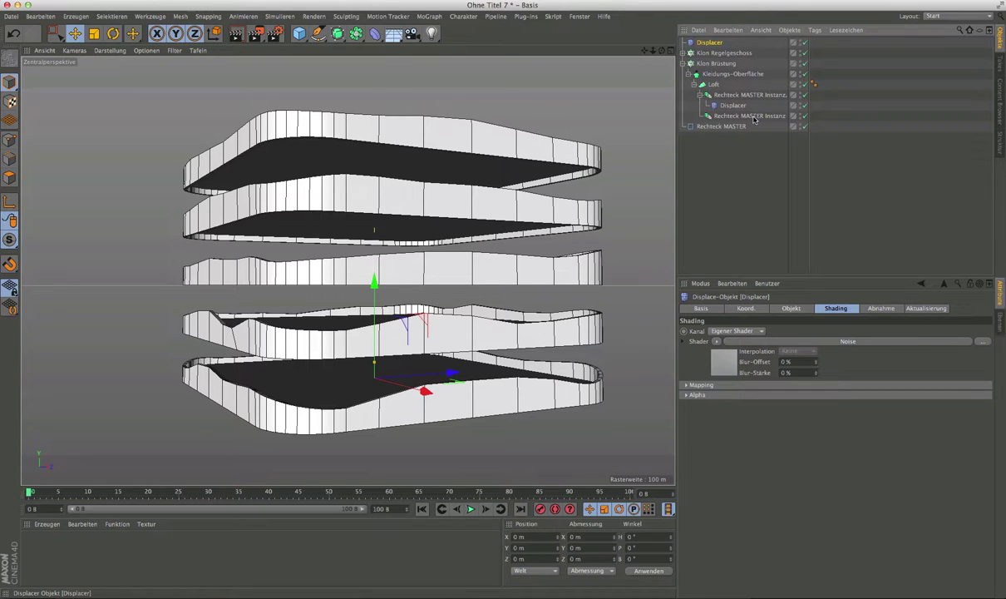
pyautogui.moveTo(753, 120); pyautogui.dragTo(752, 117)
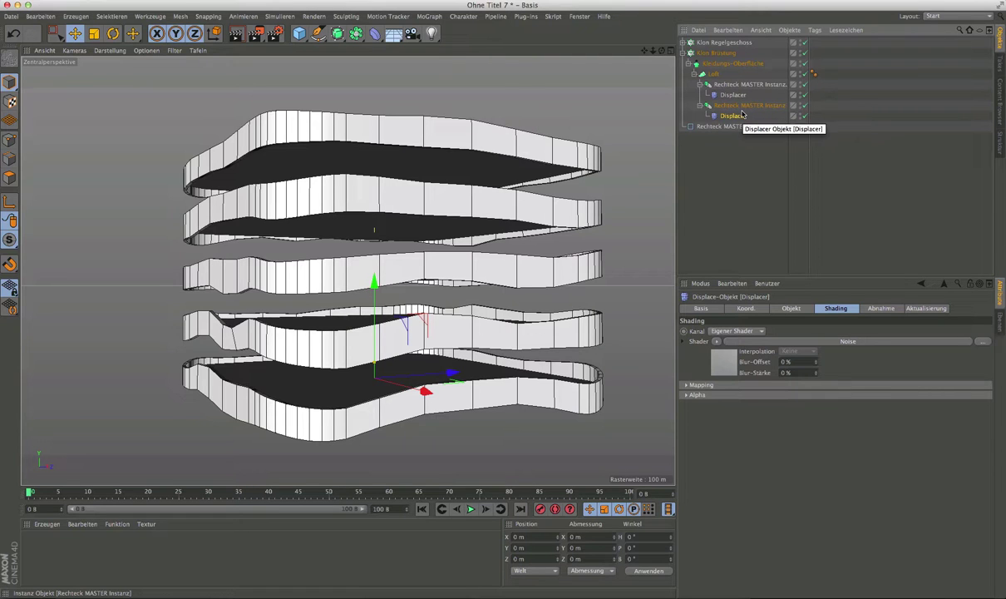
pyautogui.moveTo(295, 369)
pyautogui.keyDown('alt'); pyautogui.mouseDown()
pyautogui.moveTo(337, 355)
pyautogui.moveTo(316, 350)
pyautogui.moveTo(333, 341)
pyautogui.moveTo(317, 357)
pyautogui.moveTo(330, 299)
pyautogui.moveTo(325, 361)
pyautogui.moveTo(330, 347)
pyautogui.moveTo(418, 327)
pyautogui.mouseUp(); pyautogui.keyUp('alt')
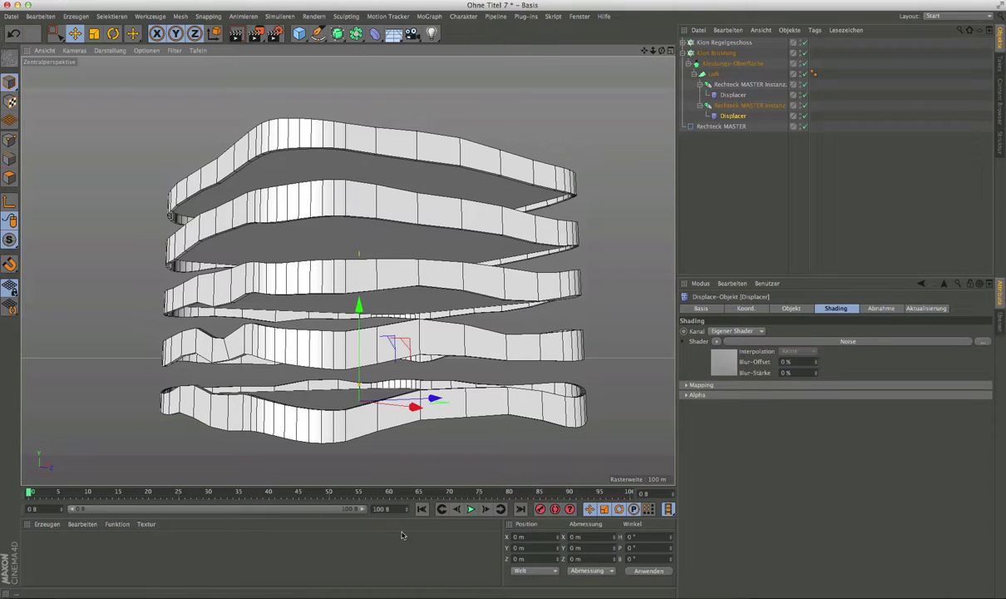
pyautogui.click(410, 596)
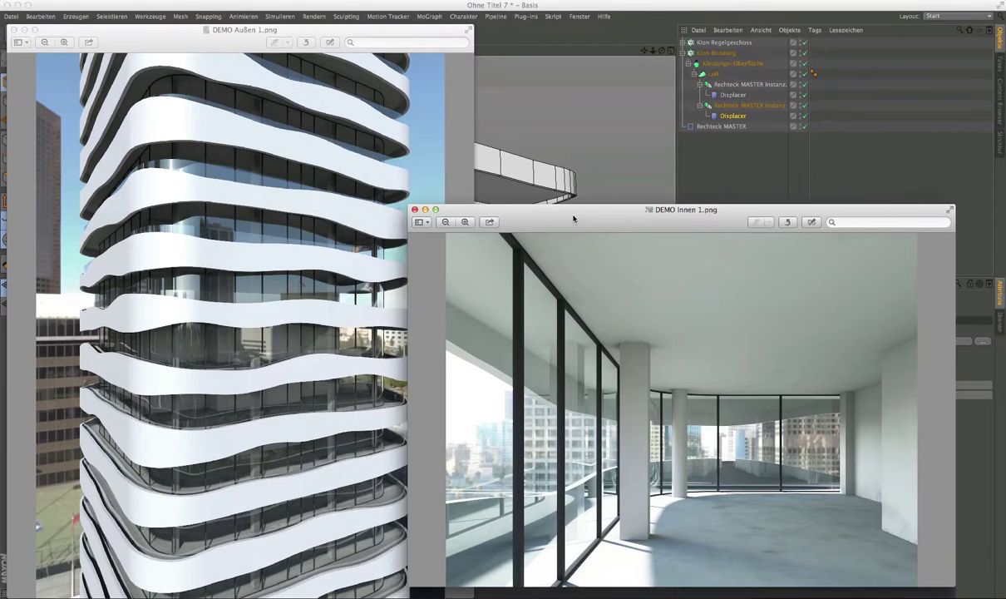
# Step: Set the reference renders aside and open the second Displacer's Noise shader settings
pyautogui.moveTo(573, 217); pyautogui.dragTo(685, 200)
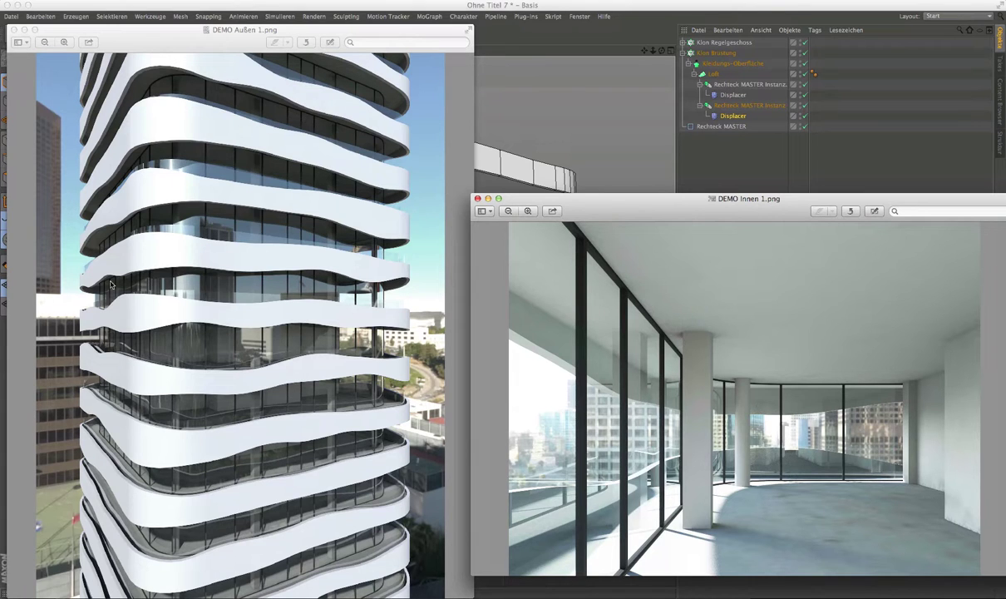
pyautogui.click(600, 10)
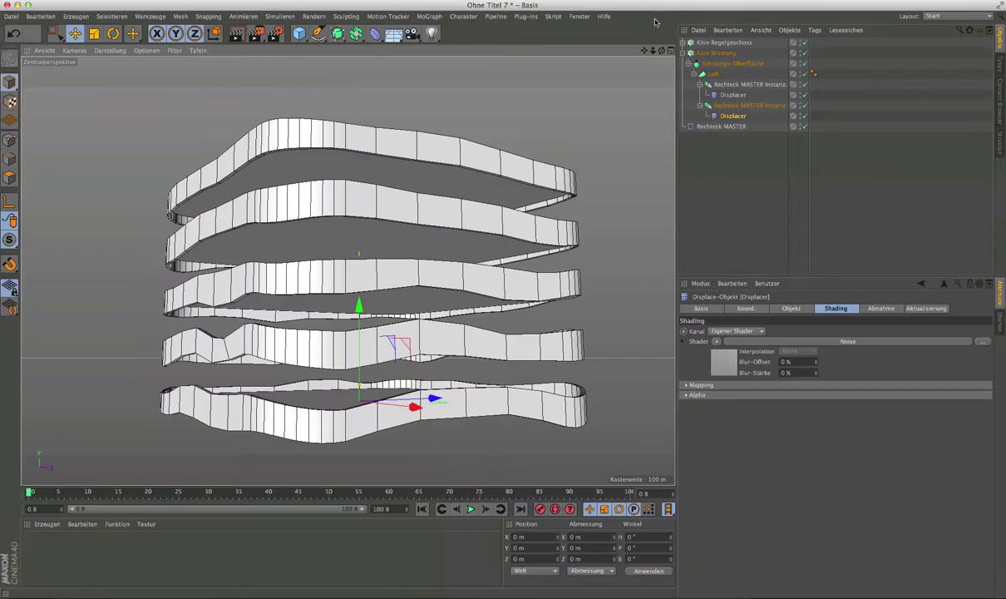
pyautogui.click(736, 368)
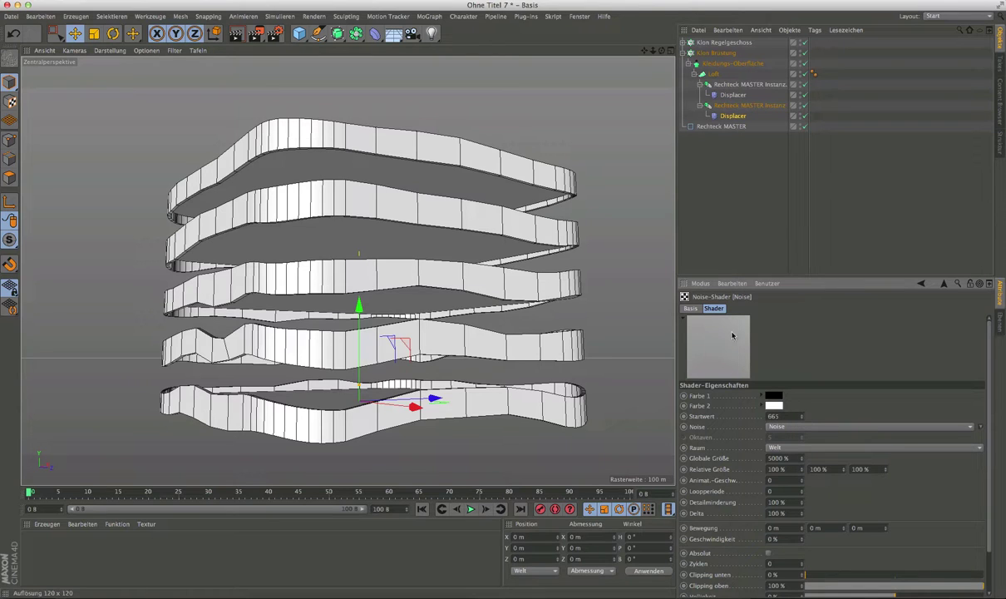
# Step: Raise the Noise seed to 669 and inspect the new wave pattern on the rings
pyautogui.click(802, 415)
pyautogui.click(802, 416)
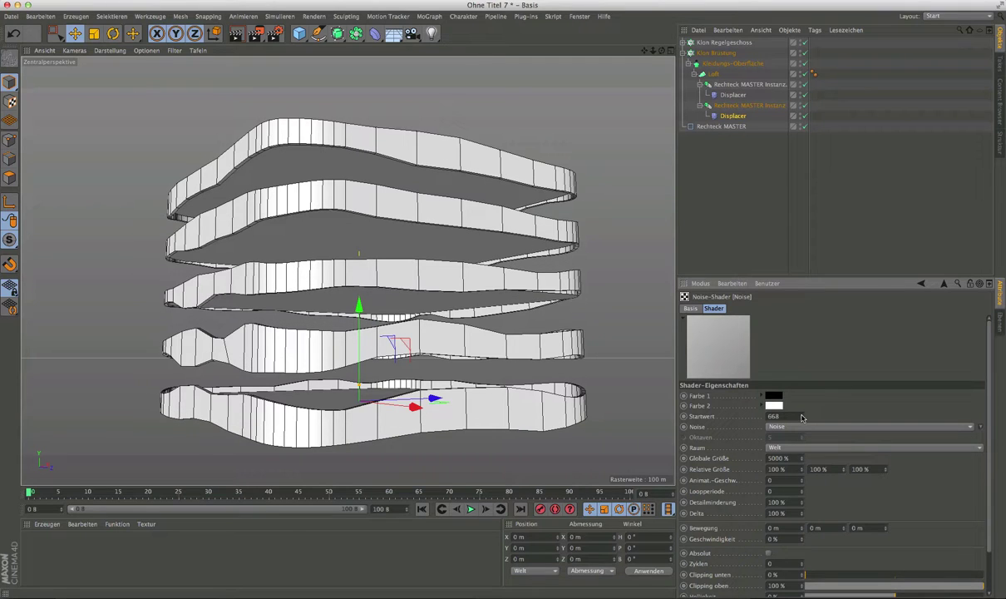
pyautogui.click(802, 416)
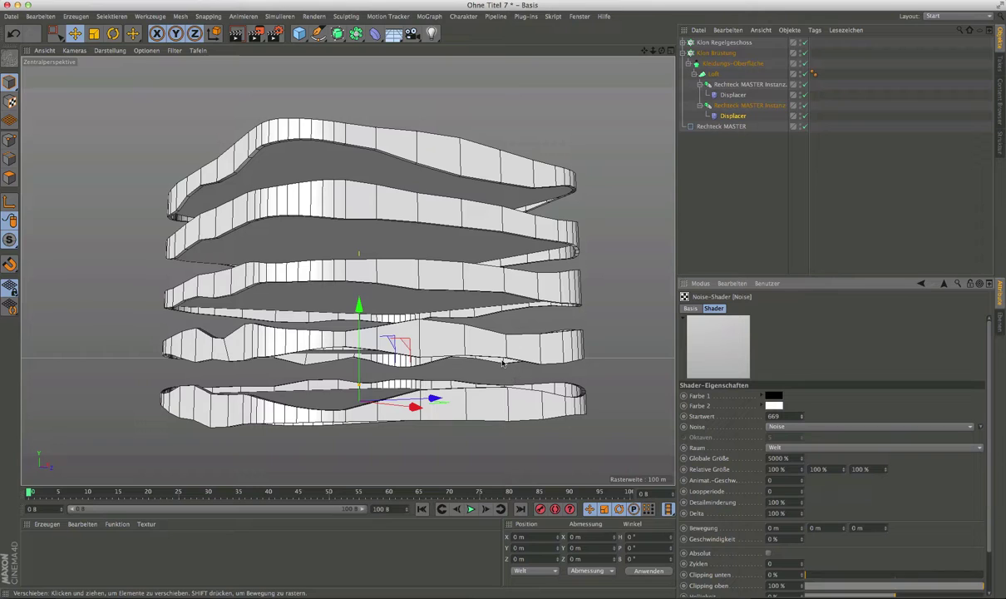
pyautogui.moveTo(382, 220)
pyautogui.keyDown('alt'); pyautogui.mouseDown()
pyautogui.moveTo(368, 267)
pyautogui.moveTo(405, 277)
pyautogui.moveTo(384, 280)
pyautogui.moveTo(440, 242)
pyautogui.moveTo(410, 243)
pyautogui.mouseUp(); pyautogui.keyUp('alt')
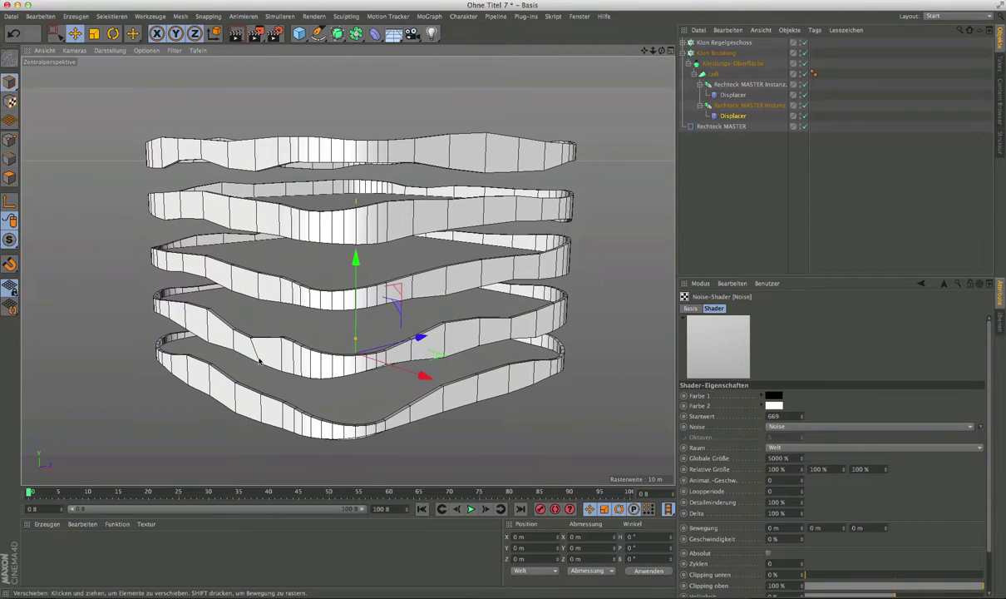
pyautogui.moveTo(247, 343)
pyautogui.keyDown('alt'); pyautogui.mouseDown()
pyautogui.moveTo(215, 343)
pyautogui.moveTo(284, 318)
pyautogui.mouseUp(); pyautogui.keyUp('alt')
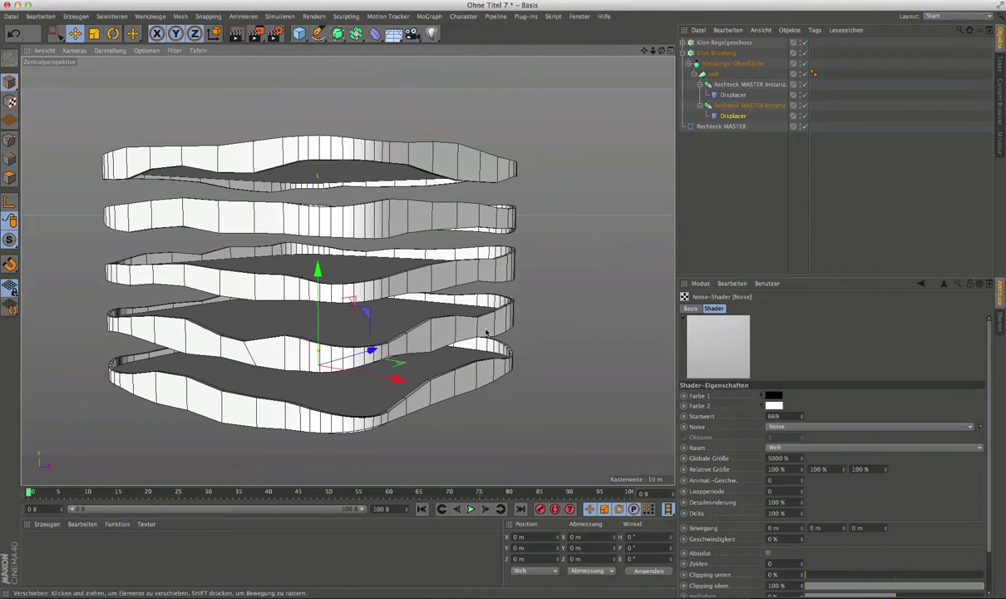
pyautogui.scroll(3, 235, 351)
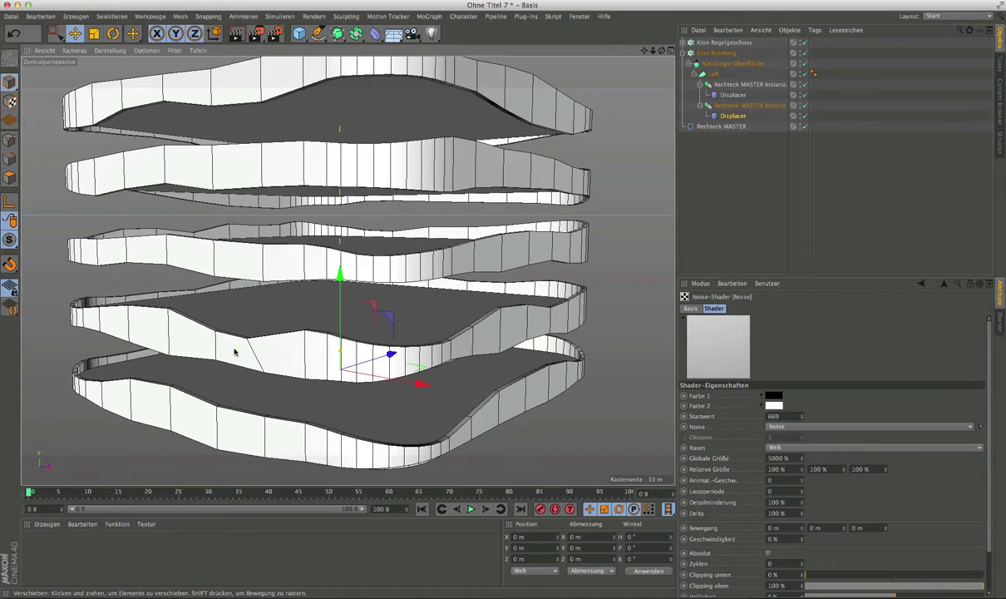
pyautogui.scroll(3, 235, 352)
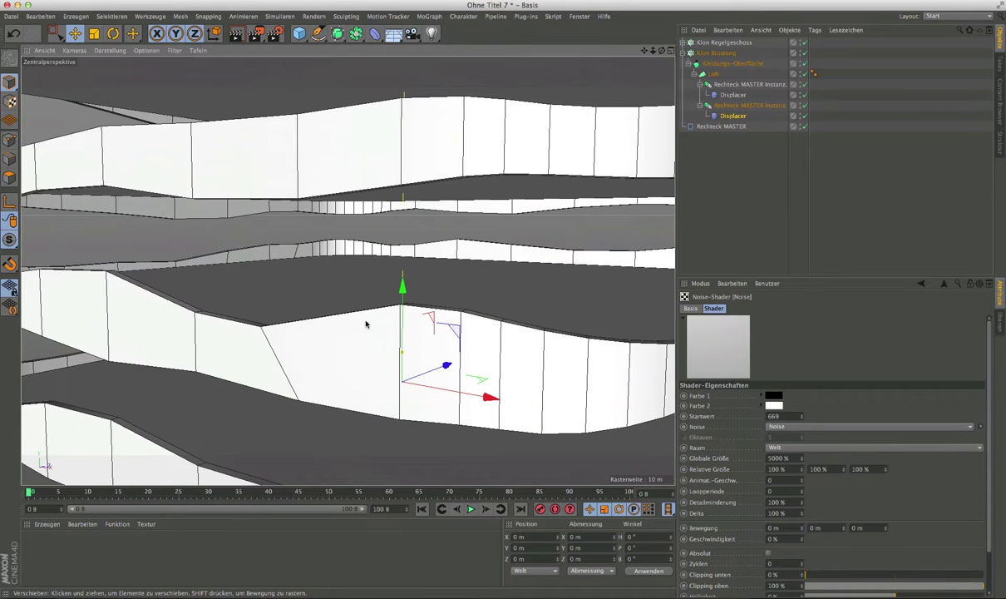
pyautogui.scroll(-2, 281, 345)
pyautogui.scroll(-2, 281, 345)
pyautogui.scroll(-2, 279, 341)
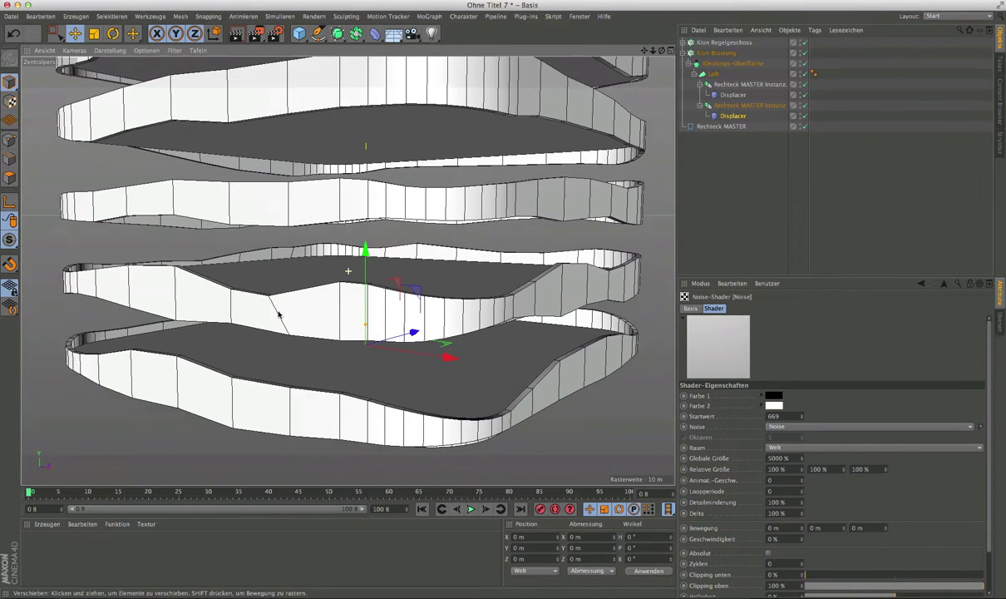
pyautogui.click(732, 116)
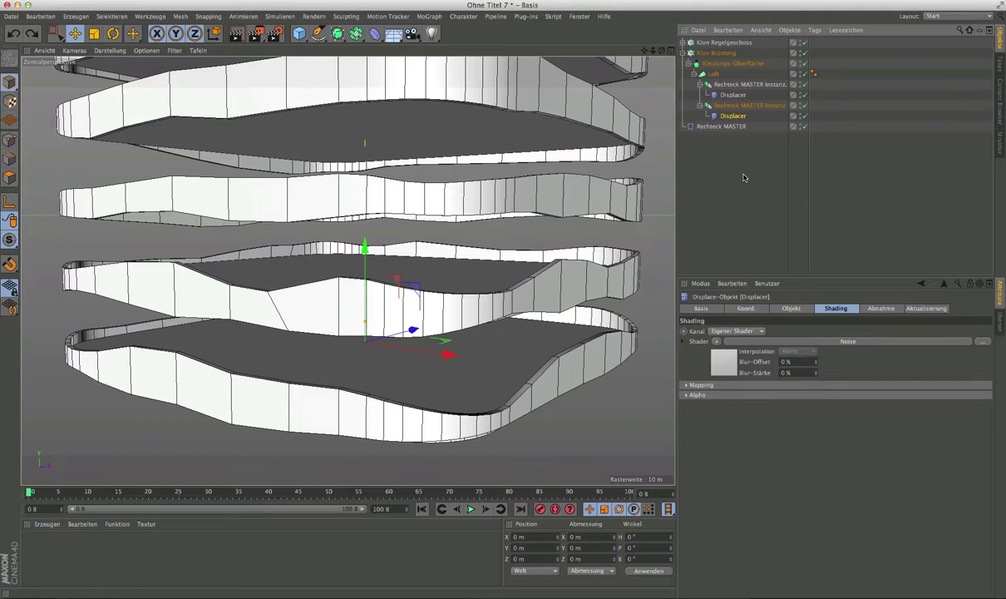
# Step: Frame the whole floor geometry, then show the Loft's settings with U subdivision 64
pyautogui.click(692, 126)
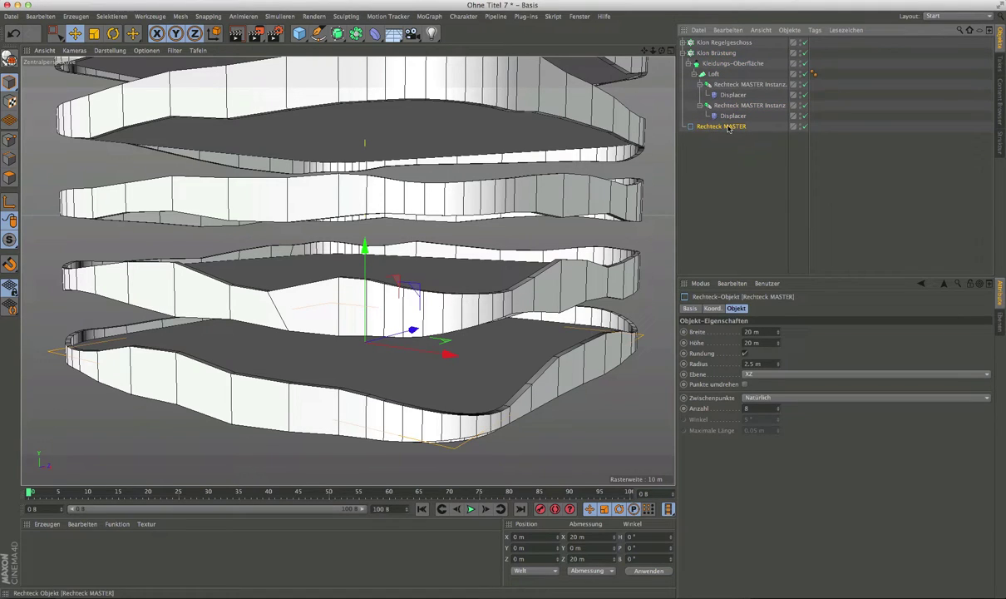
pyautogui.press('h')
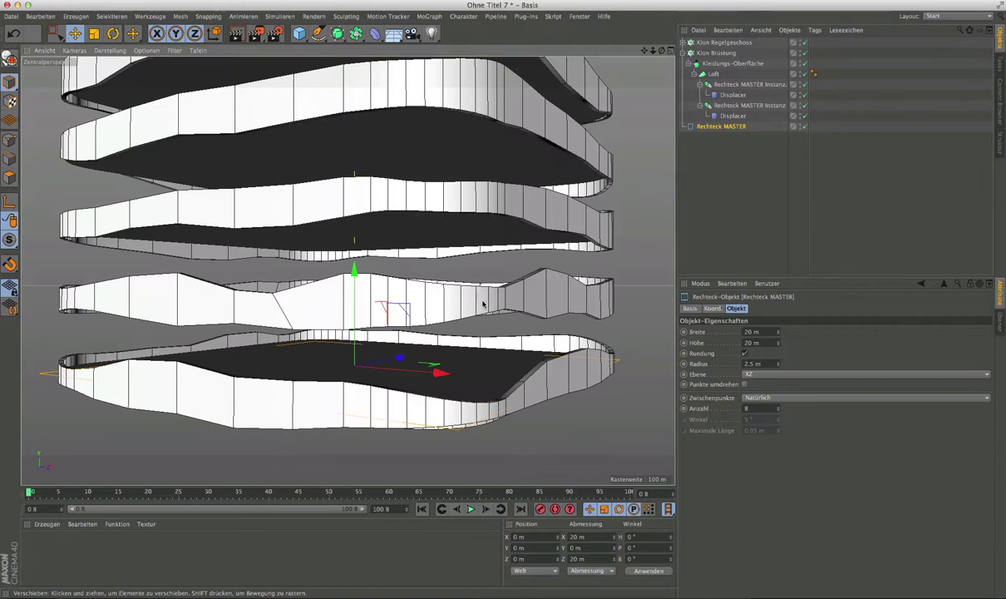
pyautogui.moveTo(483, 298)
pyautogui.keyDown('alt'); pyautogui.mouseDown()
pyautogui.moveTo(468, 278)
pyautogui.moveTo(478, 292)
pyautogui.moveTo(470, 393)
pyautogui.moveTo(373, 359)
pyautogui.mouseUp(); pyautogui.keyUp('alt')
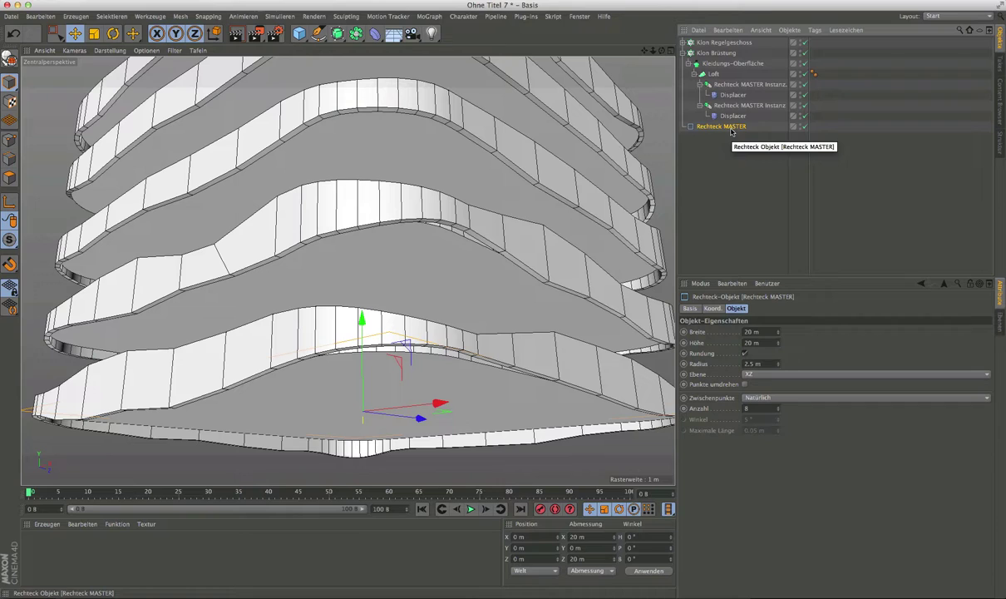
pyautogui.click(714, 74)
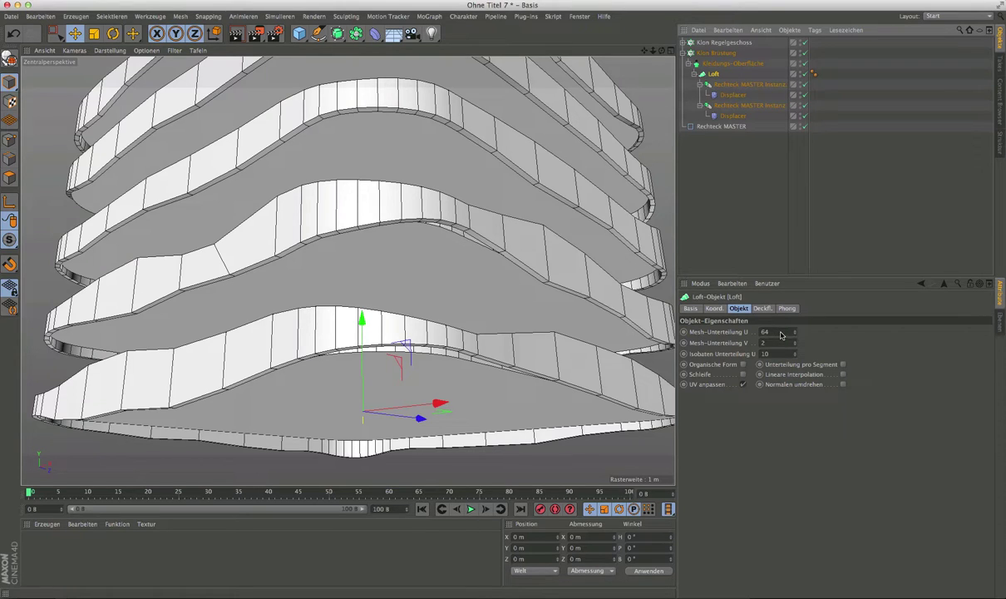
# Step: Try 240 for the Loft's Mesh-Unterteilung U, check the bands, then set it to 160
pyautogui.doubleClick(781, 332)
pyautogui.write('240')
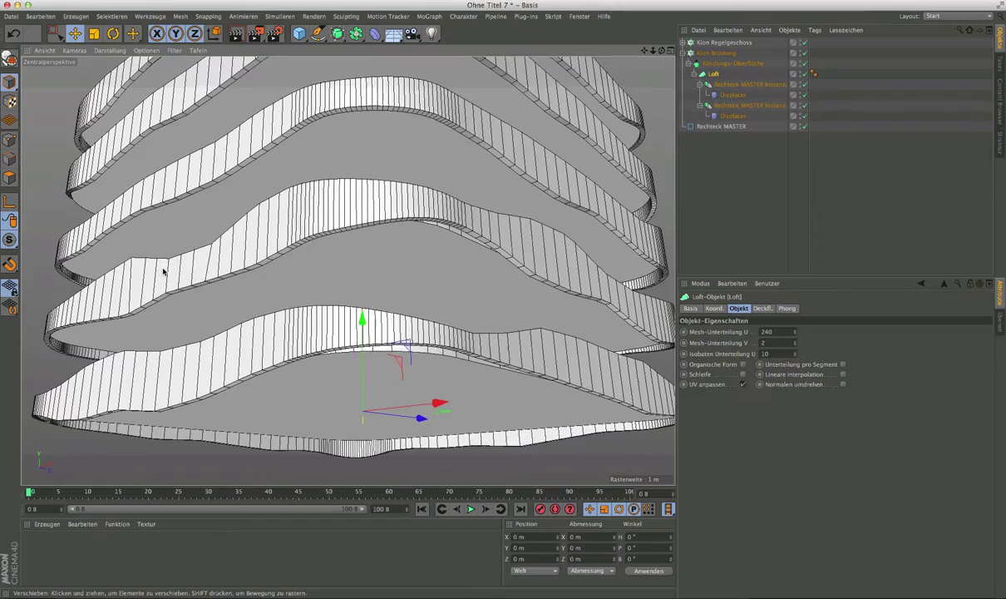
pyautogui.keyDown('alt'); pyautogui.moveTo(160, 268); pyautogui.dragTo(148, 310); pyautogui.keyUp('alt')
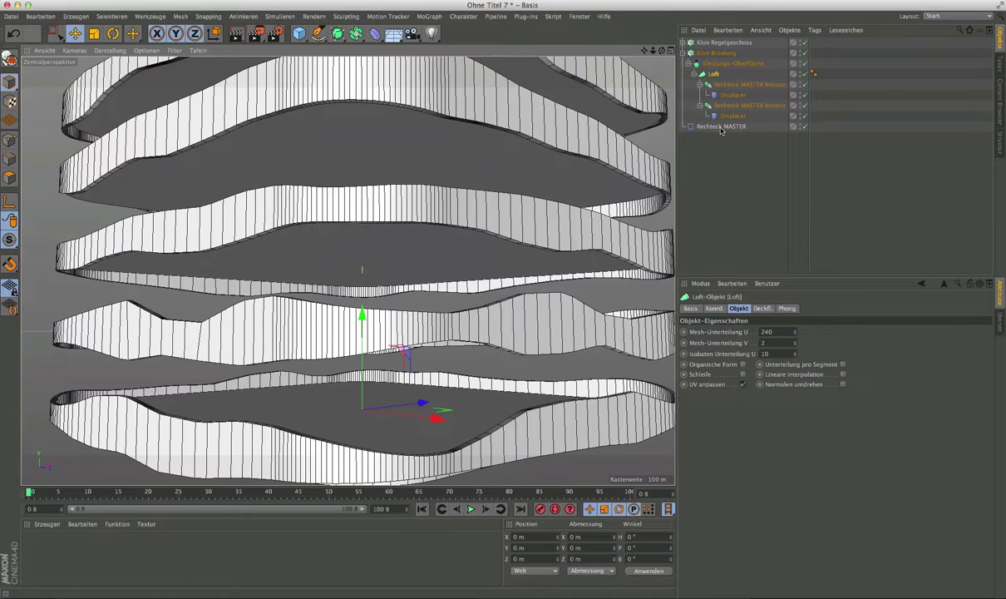
pyautogui.click(779, 333)
pyautogui.write('160')
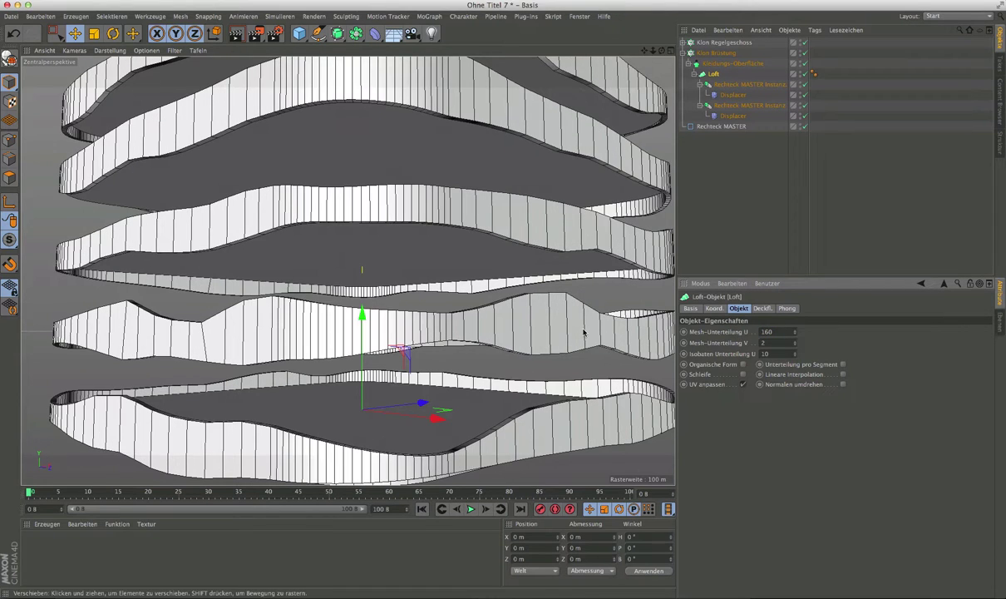
# Step: Give Rechteck MASTER Gleichmäßig intermediate points with Anzahl 24 and inspect the reshaped floor bands
pyautogui.click(715, 127)
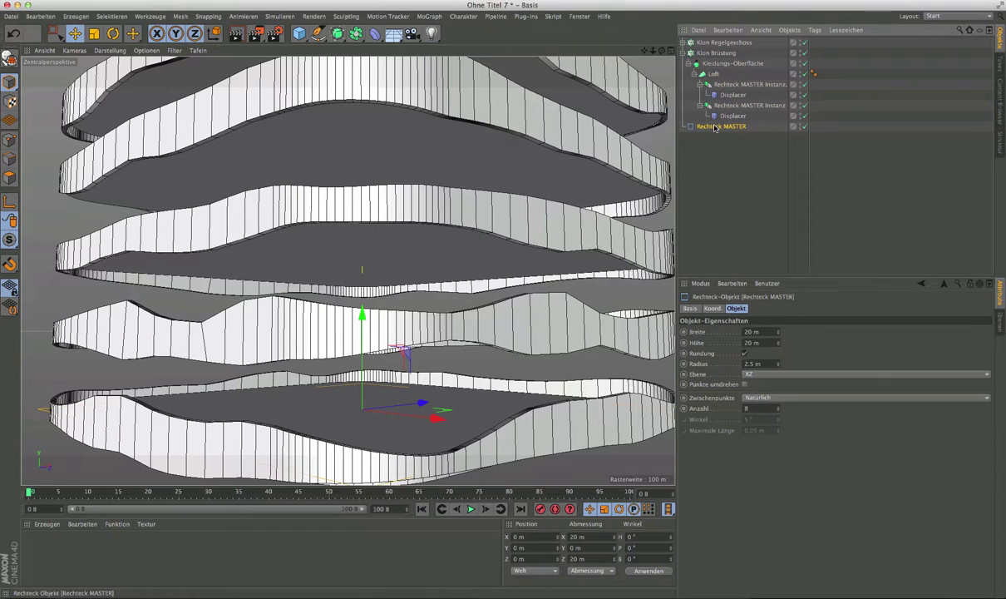
pyautogui.click(777, 398)
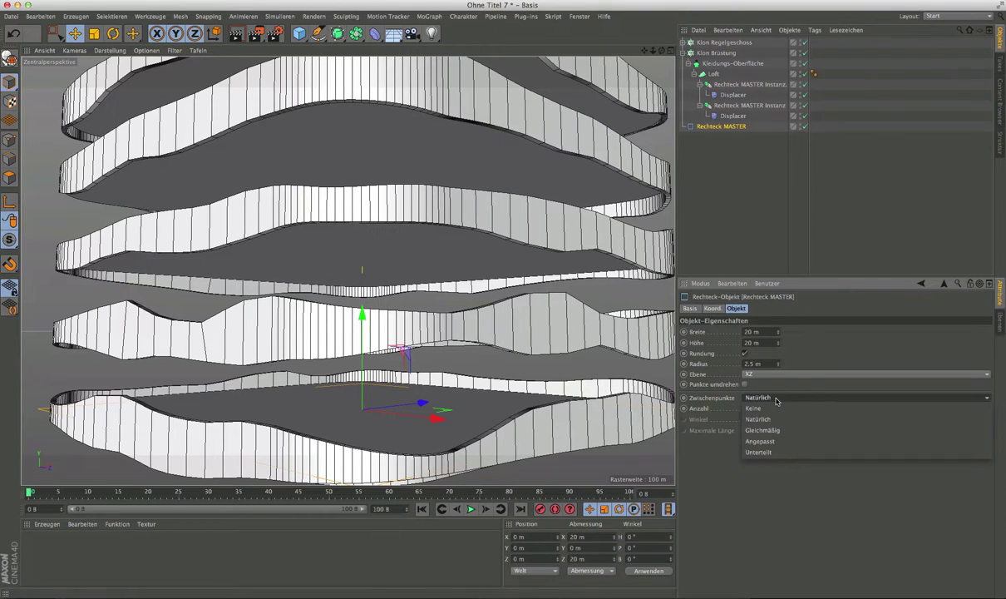
pyautogui.click(771, 430)
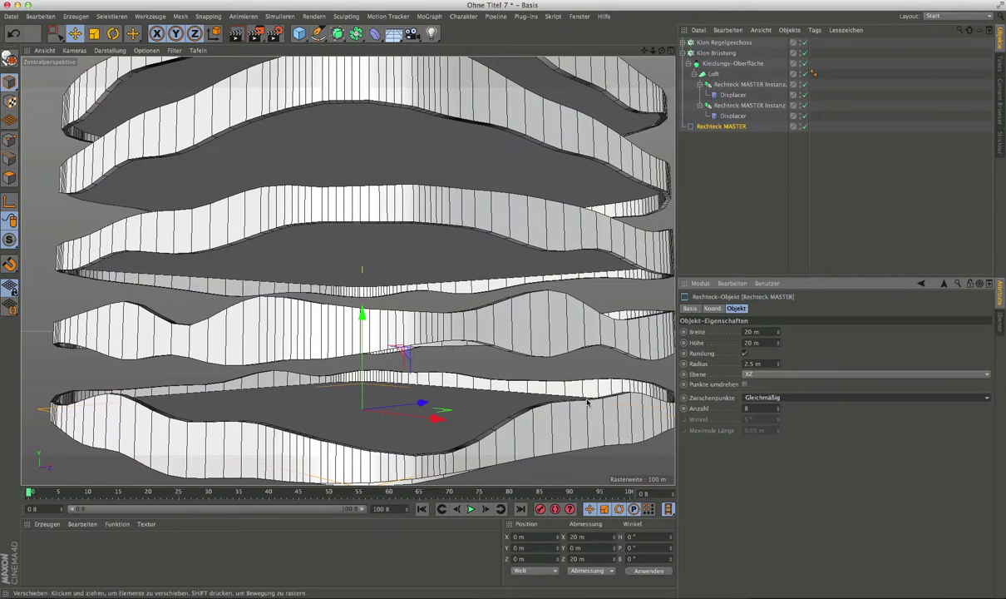
pyautogui.keyDown('alt'); pyautogui.moveTo(504, 354); pyautogui.dragTo(492, 297, button='middle'); pyautogui.keyUp('alt')
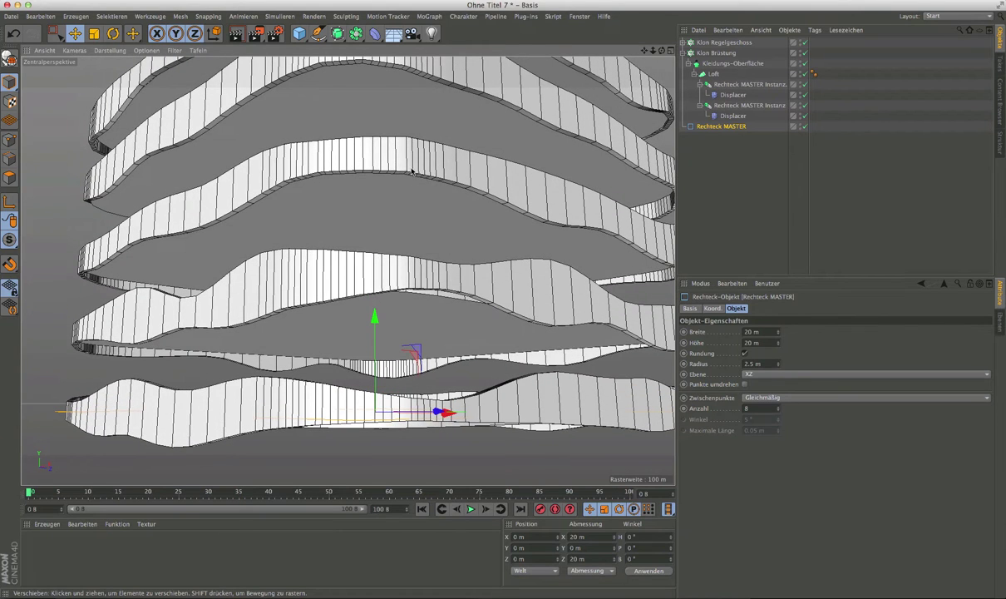
pyautogui.moveTo(389, 161)
pyautogui.keyDown('alt'); pyautogui.mouseDown(button='middle')
pyautogui.moveTo(372, 148)
pyautogui.moveTo(344, 155)
pyautogui.mouseUp(button='middle'); pyautogui.keyUp('alt')
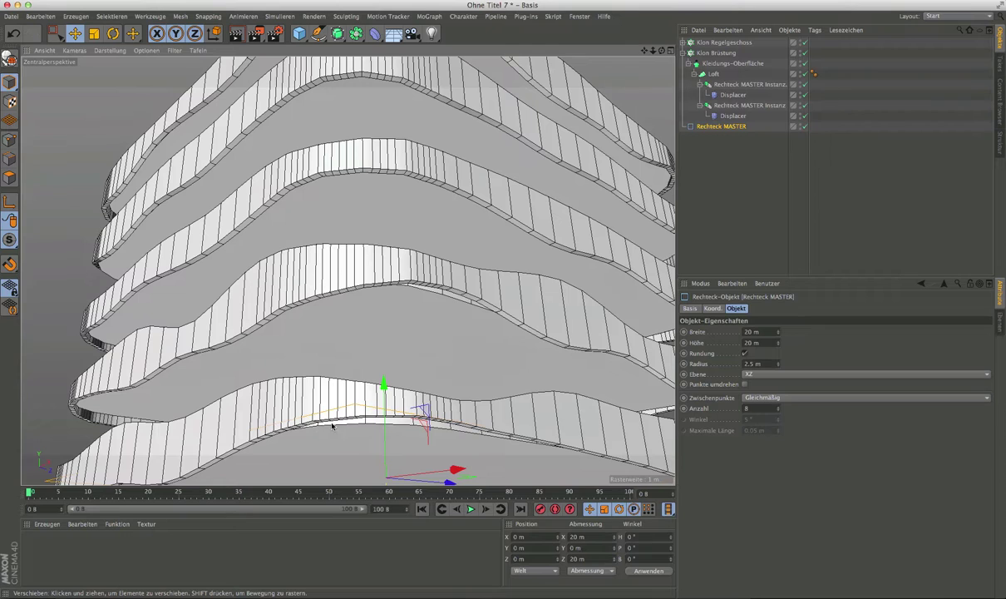
pyautogui.moveTo(370, 423)
pyautogui.keyDown('alt'); pyautogui.mouseDown(button='middle')
pyautogui.moveTo(347, 272)
pyautogui.moveTo(343, 341)
pyautogui.mouseUp(button='middle'); pyautogui.keyUp('alt')
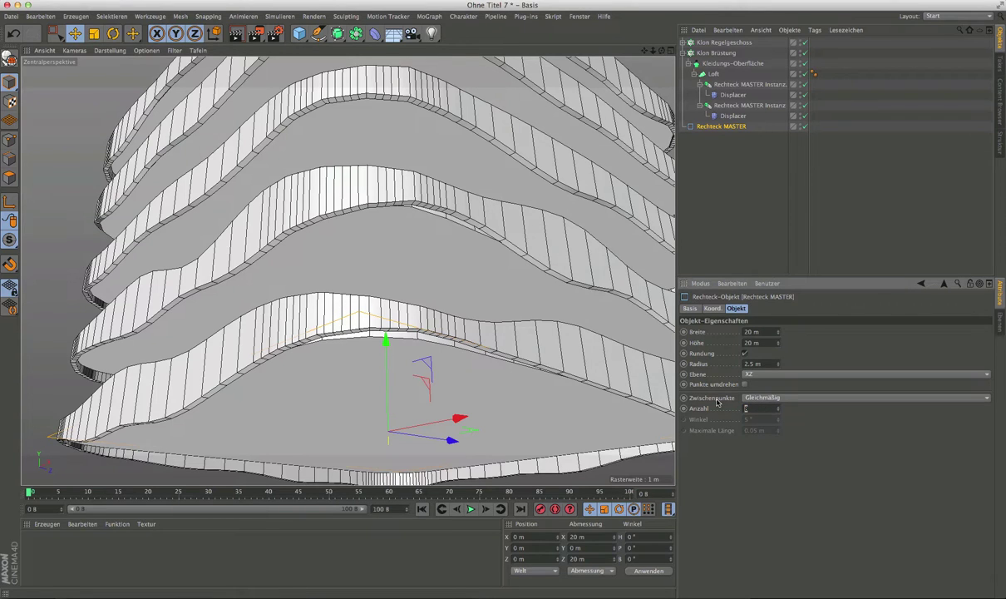
pyautogui.write('24')
pyautogui.press('Return')
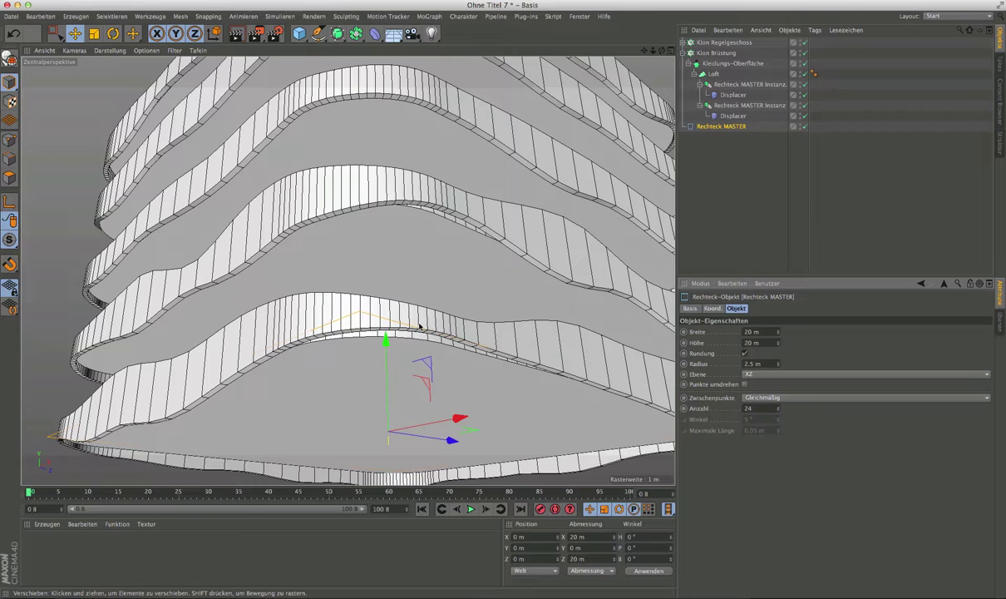
pyautogui.moveTo(429, 326)
pyautogui.keyDown('alt'); pyautogui.mouseDown()
pyautogui.moveTo(423, 310)
pyautogui.moveTo(601, 236)
pyautogui.mouseUp(); pyautogui.keyUp('alt')
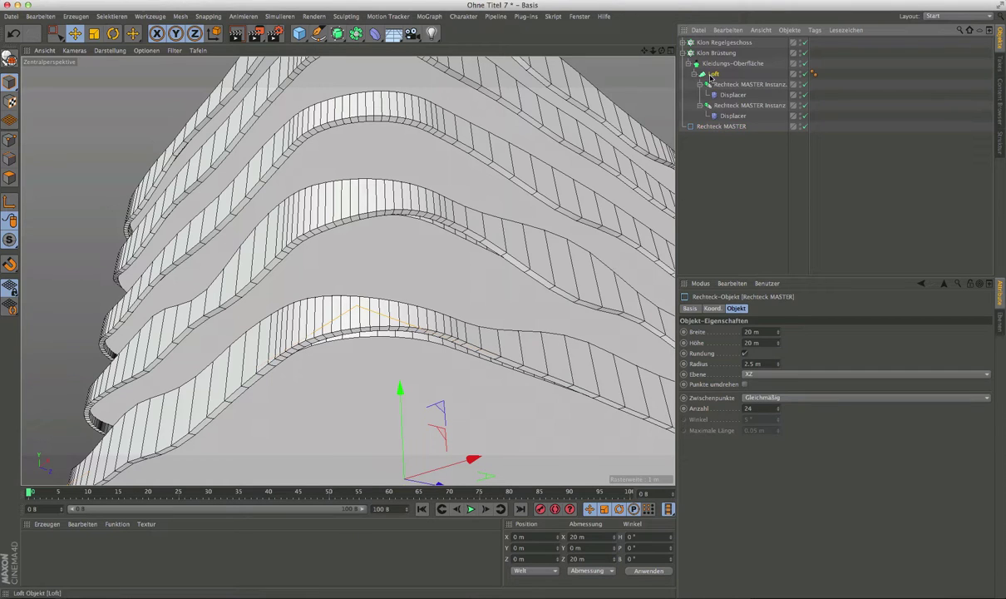
pyautogui.click(480, 345)
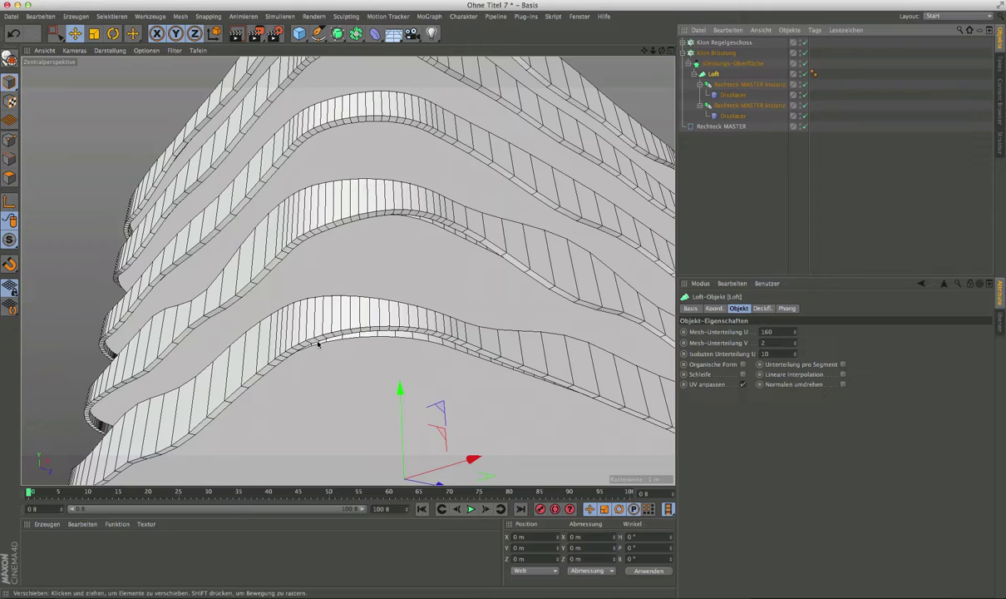
pyautogui.moveTo(314, 341)
pyautogui.keyDown('alt'); pyautogui.mouseDown()
pyautogui.moveTo(312, 373)
pyautogui.moveTo(366, 384)
pyautogui.moveTo(370, 404)
pyautogui.moveTo(350, 388)
pyautogui.moveTo(350, 359)
pyautogui.moveTo(426, 283)
pyautogui.moveTo(400, 341)
pyautogui.moveTo(408, 289)
pyautogui.moveTo(653, 224)
pyautogui.mouseUp(); pyautogui.keyUp('alt')
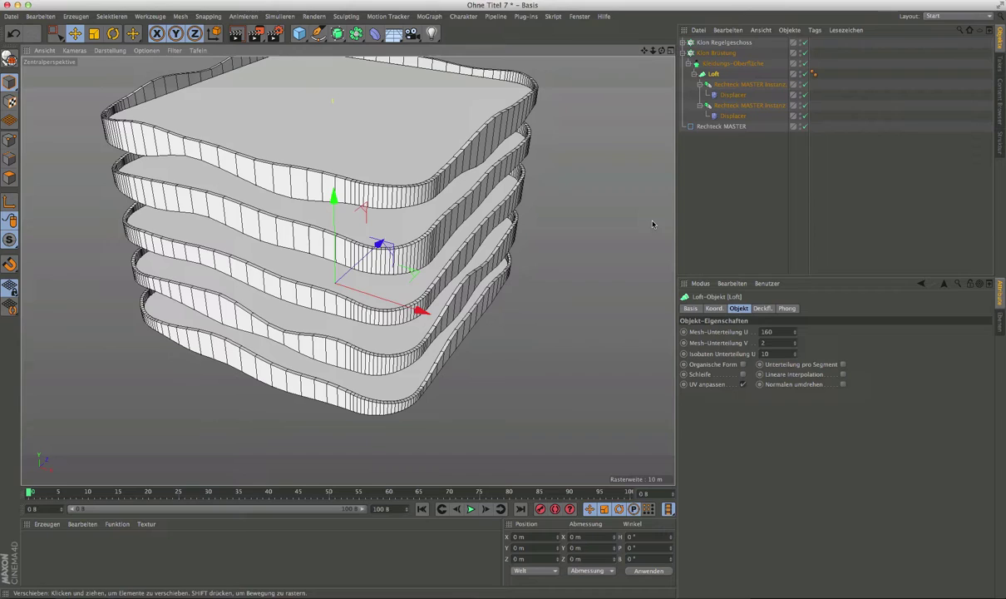
pyautogui.click(721, 125)
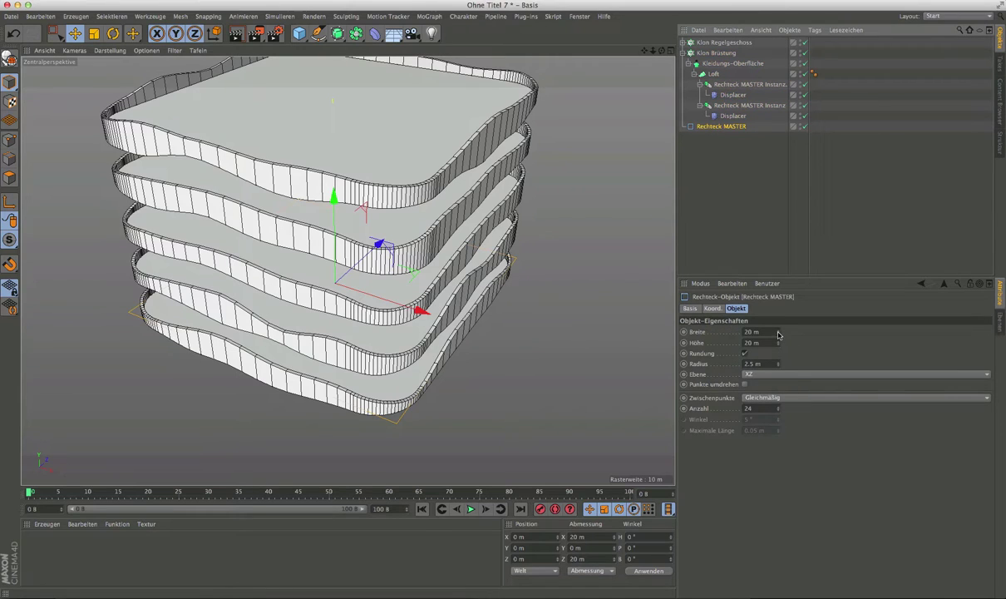
pyautogui.moveTo(778, 331)
pyautogui.mouseDown()
pyautogui.moveTo(848, 331)
pyautogui.moveTo(740, 331)
pyautogui.moveTo(828, 331)
pyautogui.moveTo(776, 334)
pyautogui.mouseUp()
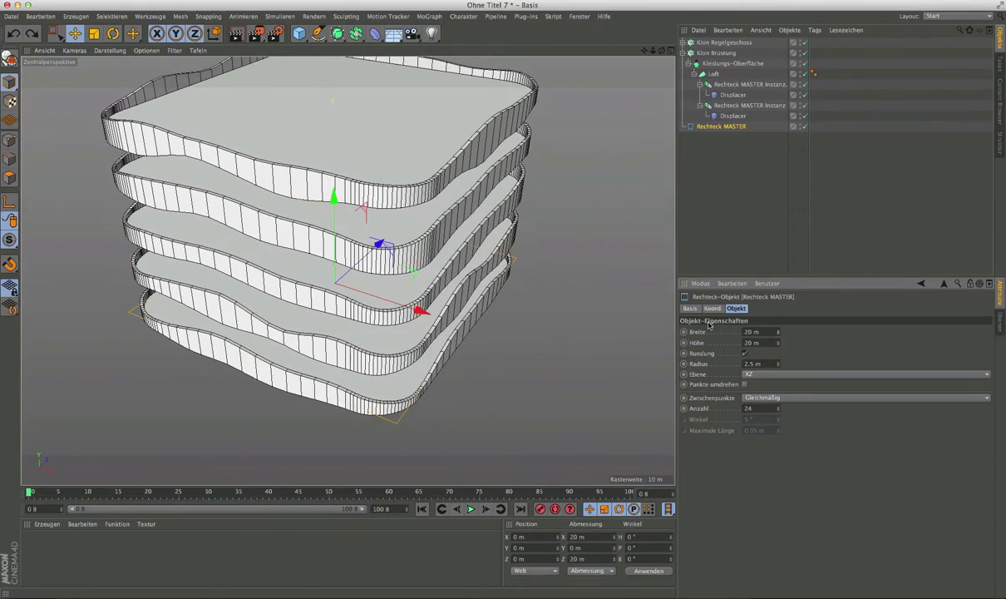
pyautogui.hotkey('ctrl', 'z')
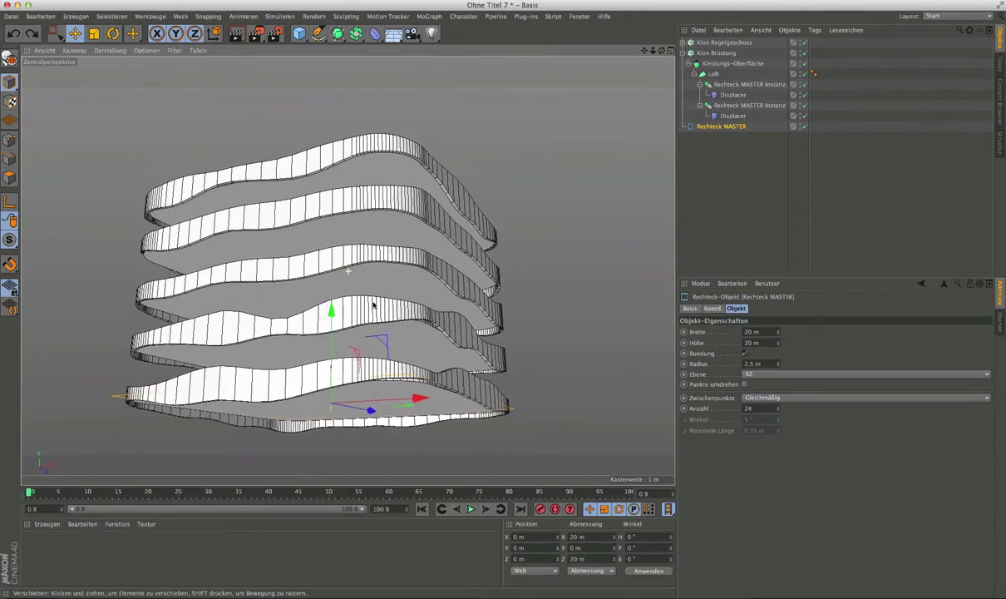
pyautogui.keyDown('alt'); pyautogui.moveTo(362, 226); pyautogui.dragTo(398, 301, button='middle'); pyautogui.keyUp('alt')
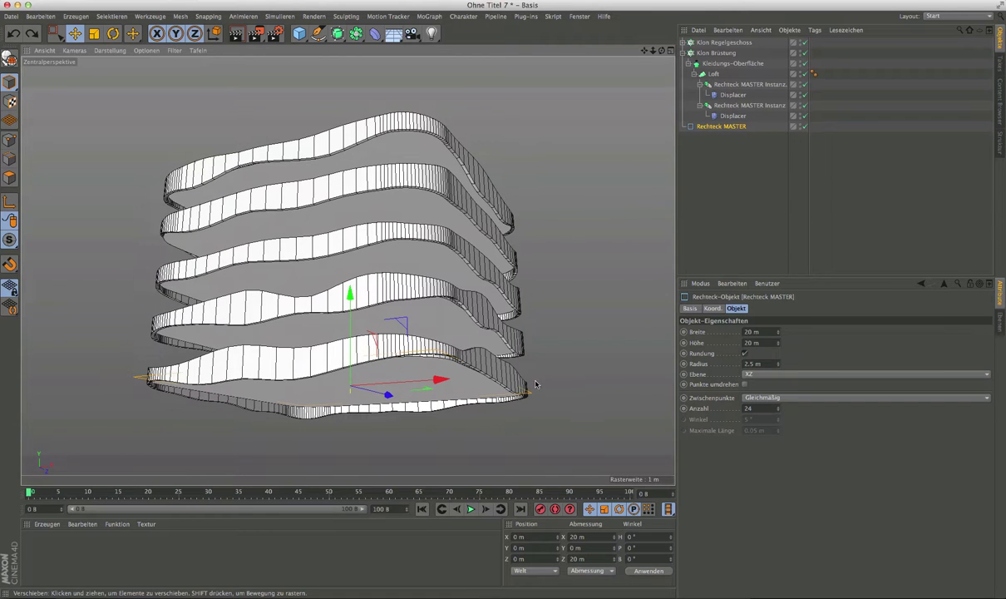
pyautogui.keyDown('alt'); pyautogui.moveTo(445, 366); pyautogui.dragTo(423, 335); pyautogui.keyUp('alt')
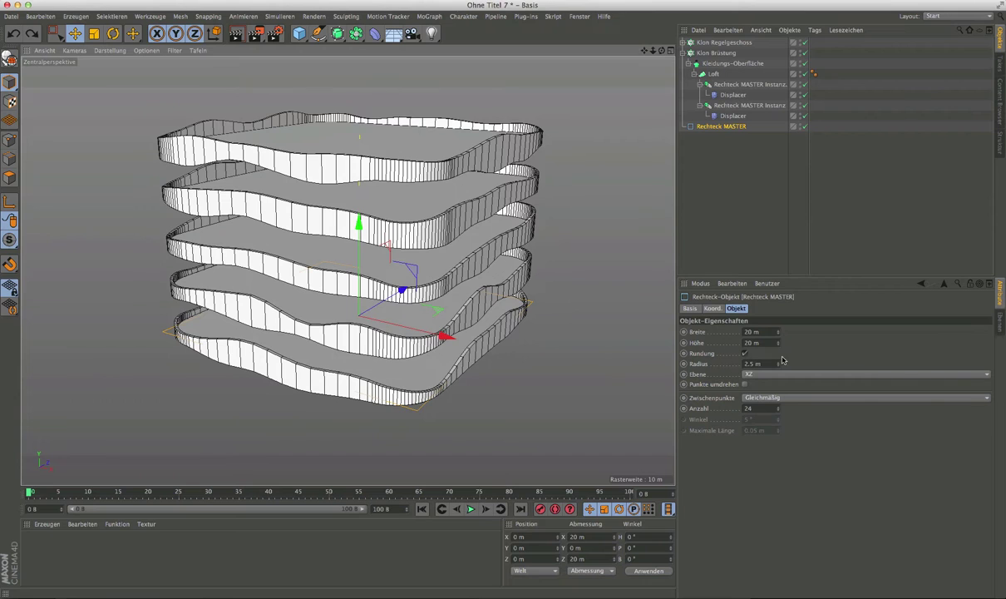
pyautogui.scroll(2, 458, 411)
pyautogui.scroll(2, 458, 411)
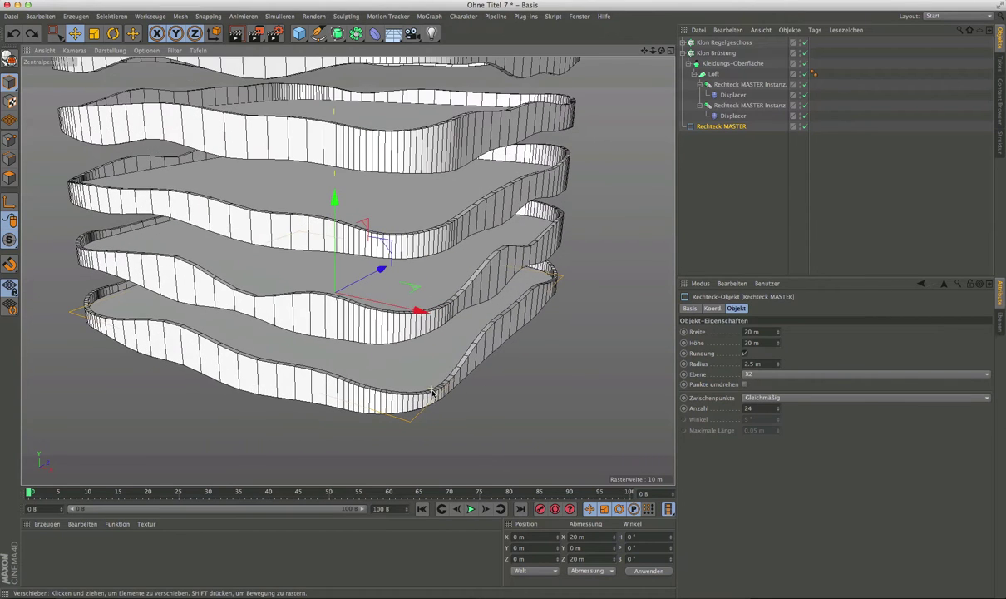
pyautogui.scroll(2, 458, 411)
pyautogui.scroll(2, 458, 411)
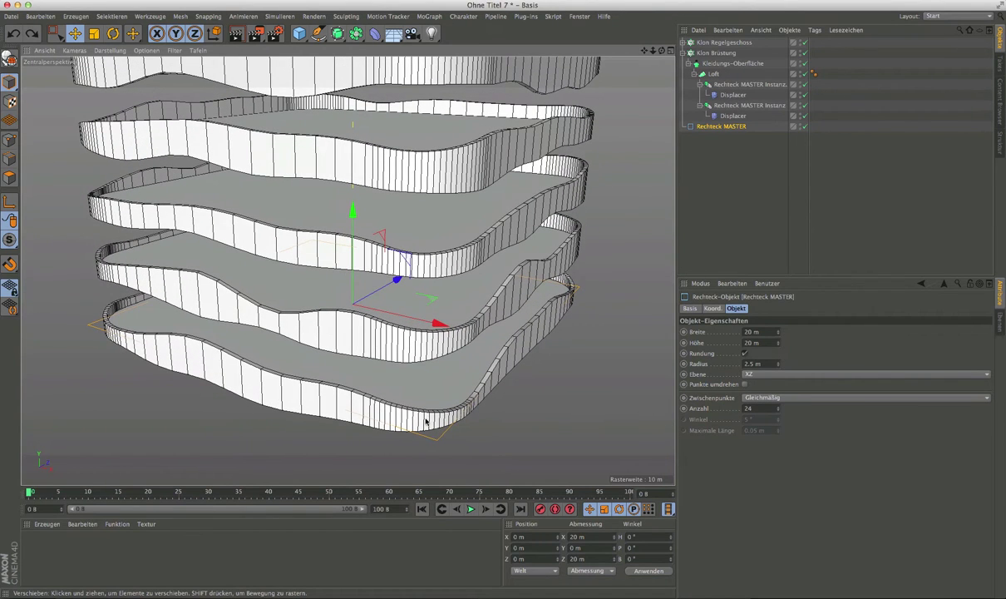
pyautogui.keyDown('alt'); pyautogui.moveTo(426, 422); pyautogui.dragTo(462, 395); pyautogui.keyUp('alt')
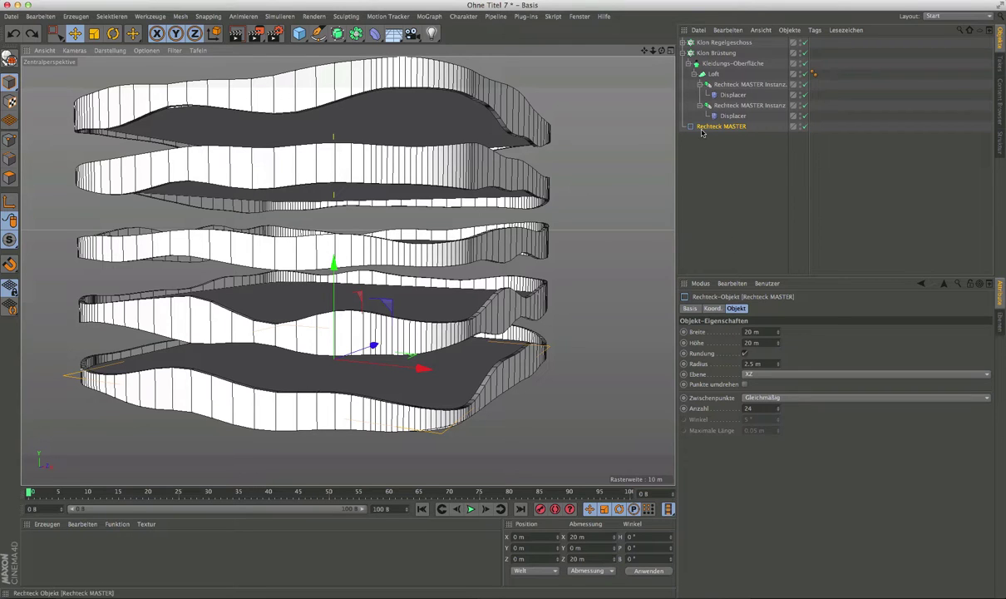
pyautogui.keyDown('alt'); pyautogui.moveTo(480, 401); pyautogui.dragTo(410, 333); pyautogui.keyUp('alt')
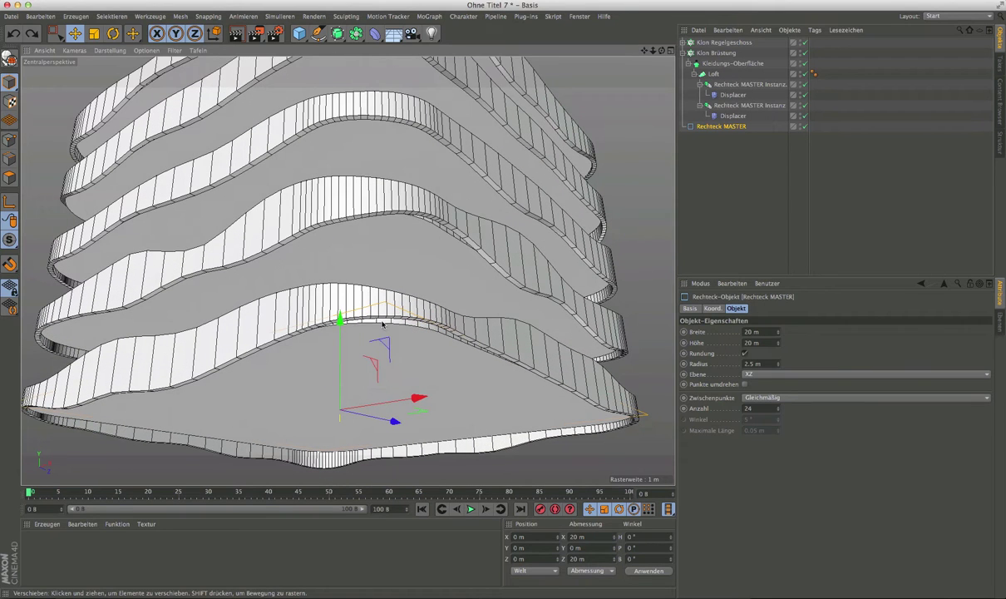
# Step: Toggle the second rectangle instance's Displacer off and on to compare shapes
pyautogui.click(749, 105)
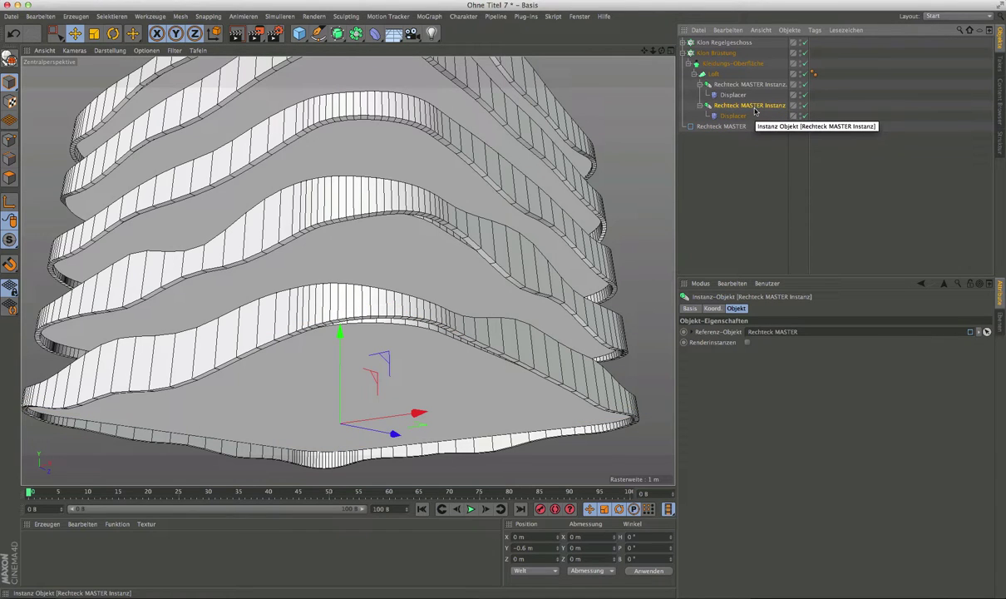
pyautogui.click(803, 117)
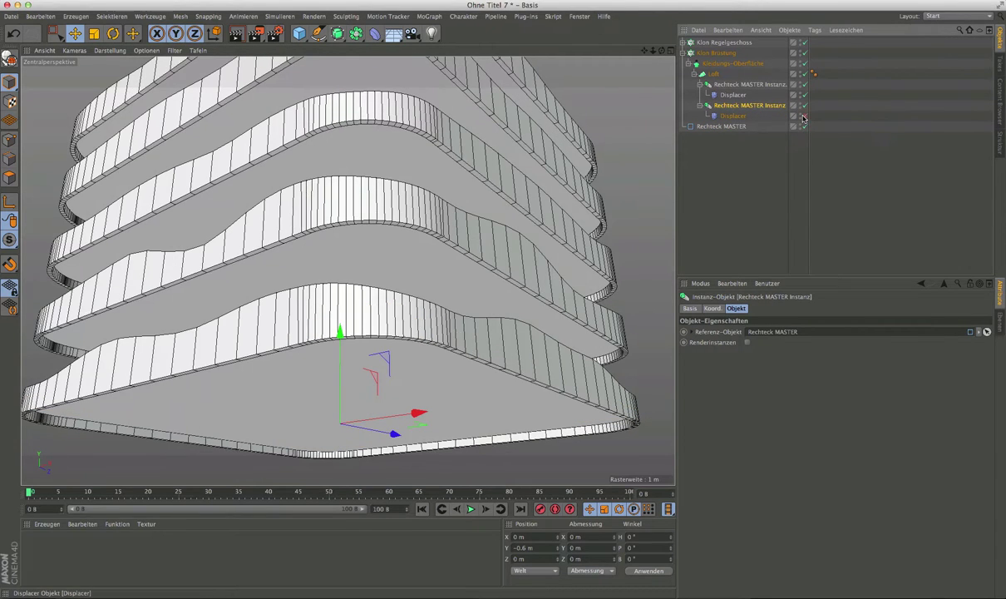
pyautogui.click(803, 116)
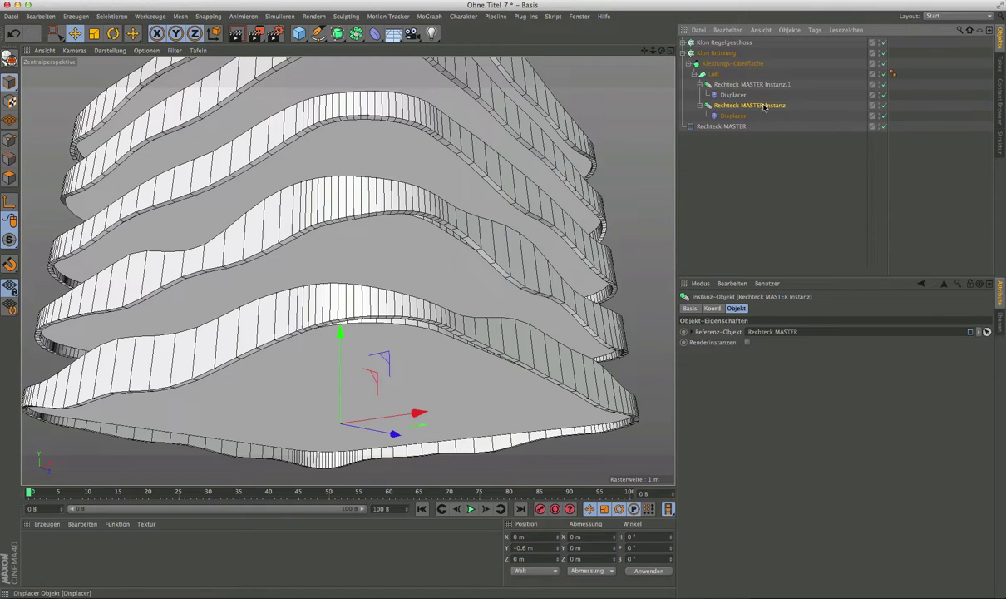
# Step: Rename the instances 'Rechteck MASTER Instanz unten' and 'Rechteck MASTER Instanz oben'
pyautogui.doubleClick(749, 106)
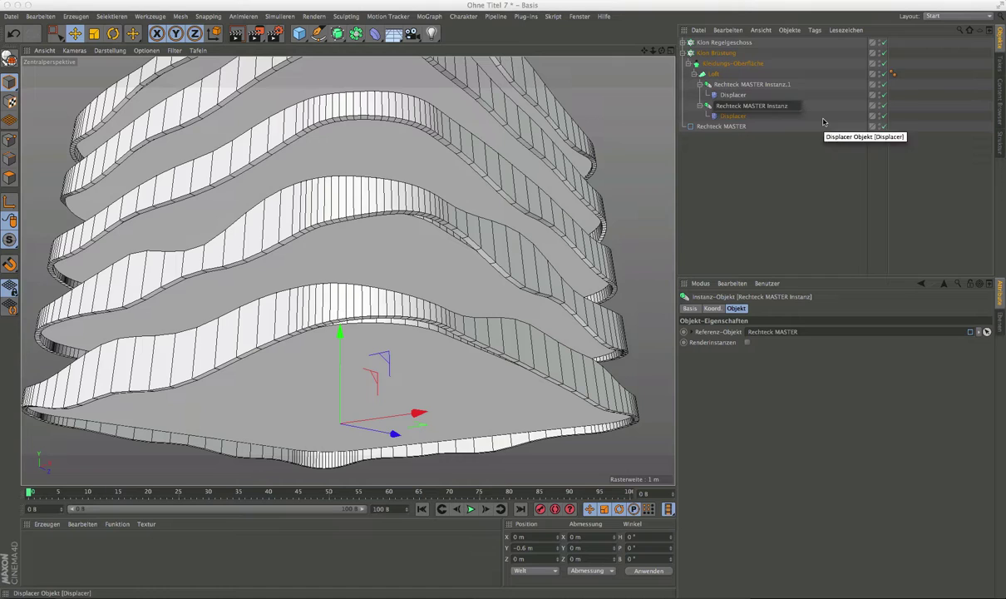
pyautogui.press('End')
pyautogui.write('unten')
pyautogui.press('Return')
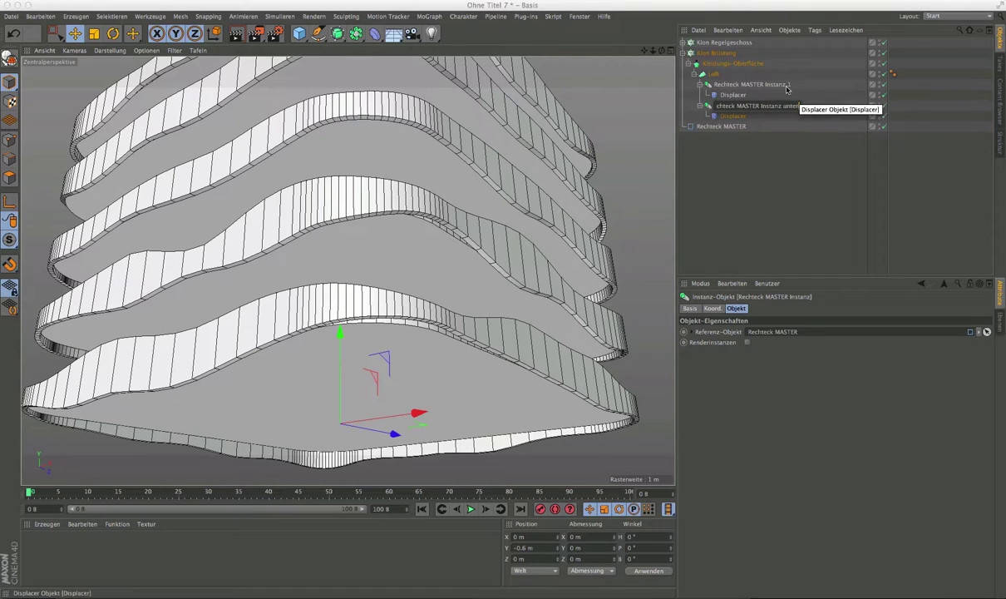
pyautogui.click(797, 85)
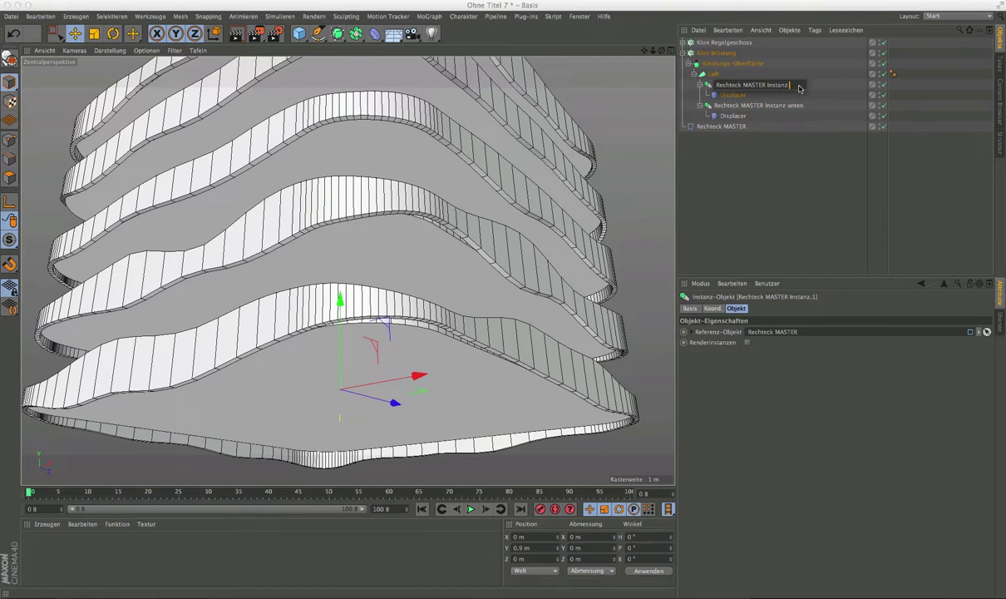
pyautogui.write('oben')
pyautogui.press('Return')
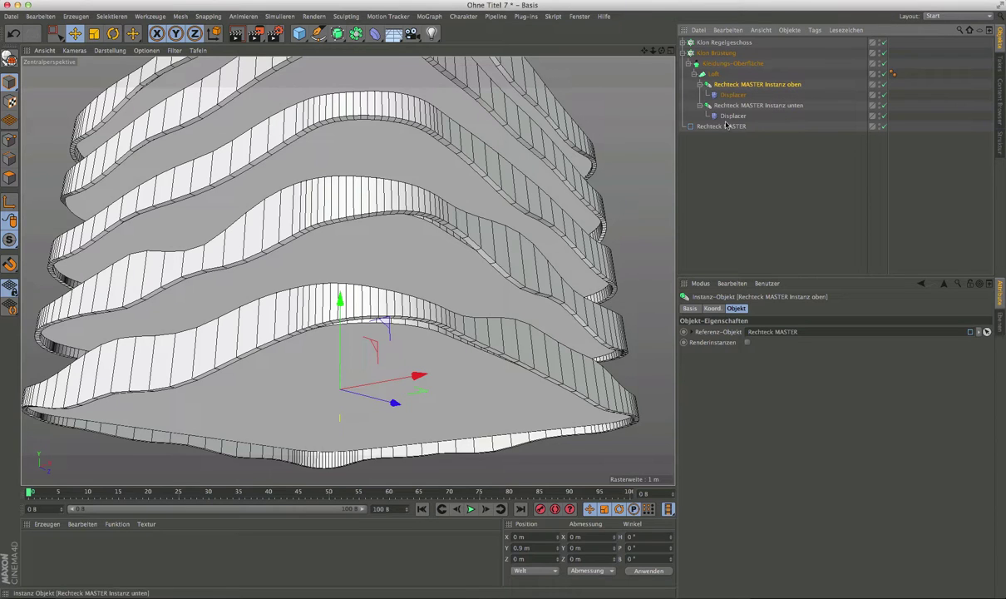
# Step: Toggle the upper Displacer off and on, then select the lower instance's Displacer
pyautogui.click(883, 109)
pyautogui.click(883, 109)
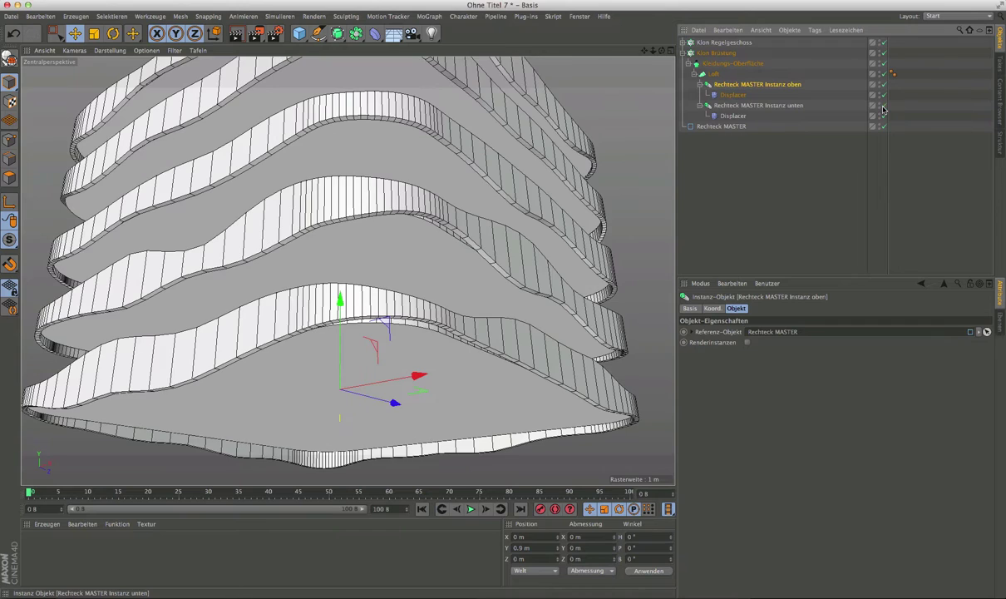
pyautogui.click(734, 117)
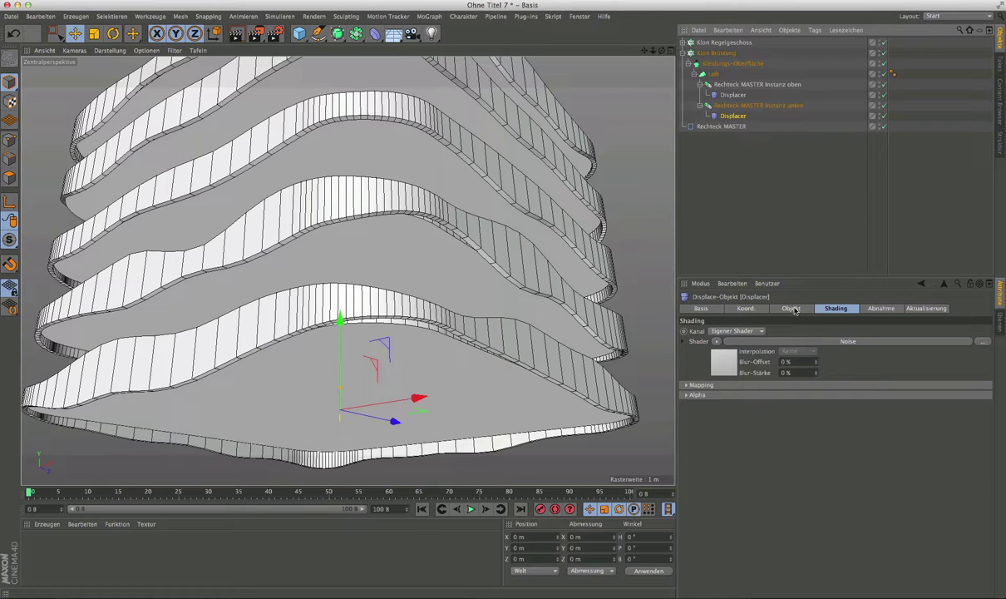
# Step: Set the lower Displacer's Höhe to 0.7 m and check the slab edge
pyautogui.click(795, 310)
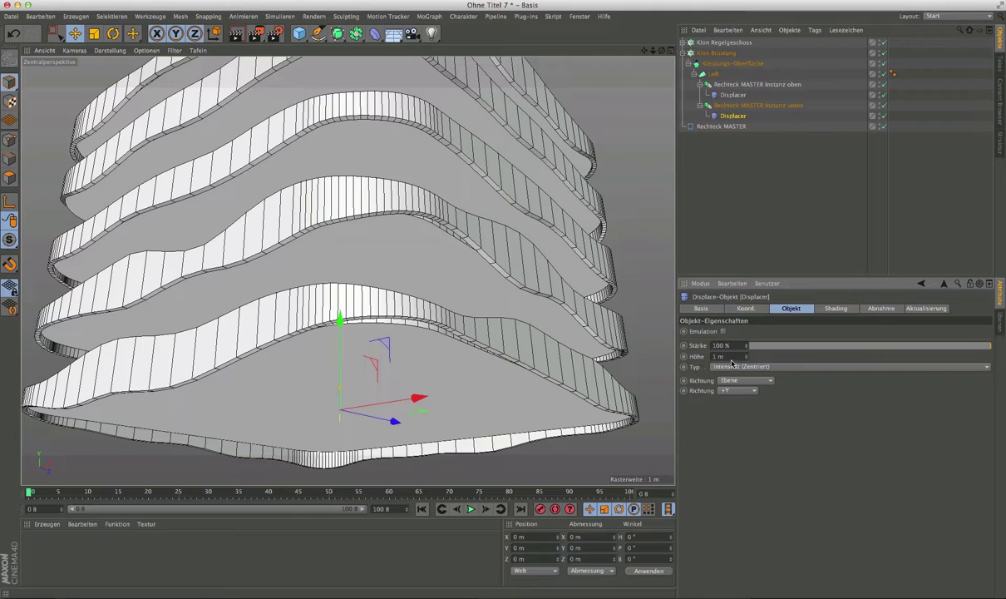
pyautogui.click(730, 358)
pyautogui.write('.7')
pyautogui.press('Return')
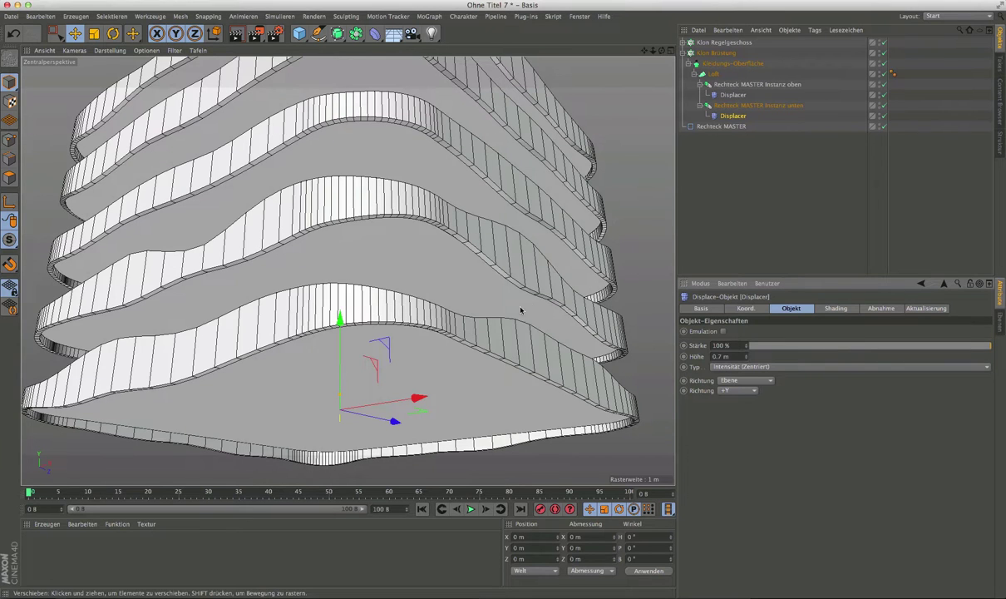
pyautogui.moveTo(451, 348)
pyautogui.keyDown('alt'); pyautogui.mouseDown()
pyautogui.moveTo(596, 332)
pyautogui.moveTo(566, 321)
pyautogui.moveTo(481, 333)
pyautogui.moveTo(429, 357)
pyautogui.moveTo(465, 333)
pyautogui.moveTo(454, 314)
pyautogui.moveTo(454, 345)
pyautogui.moveTo(428, 299)
pyautogui.moveTo(404, 335)
pyautogui.moveTo(421, 313)
pyautogui.moveTo(433, 335)
pyautogui.moveTo(404, 333)
pyautogui.mouseUp(); pyautogui.keyUp('alt')
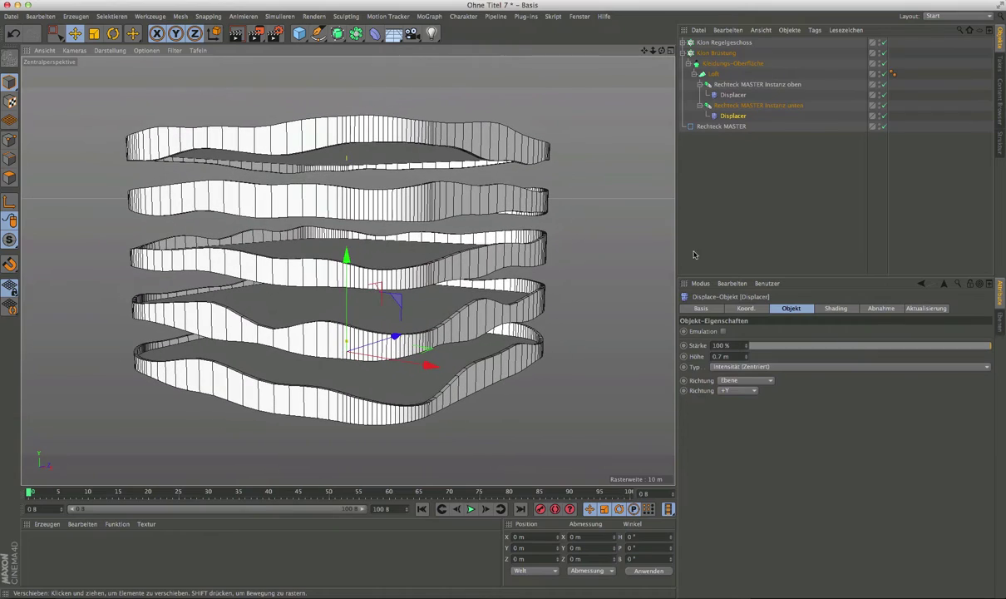
pyautogui.click(711, 233)
pyautogui.moveTo(387, 285)
pyautogui.keyDown('alt'); pyautogui.mouseDown()
pyautogui.moveTo(442, 335)
pyautogui.moveTo(384, 278)
pyautogui.moveTo(443, 331)
pyautogui.mouseUp(); pyautogui.keyUp('alt')
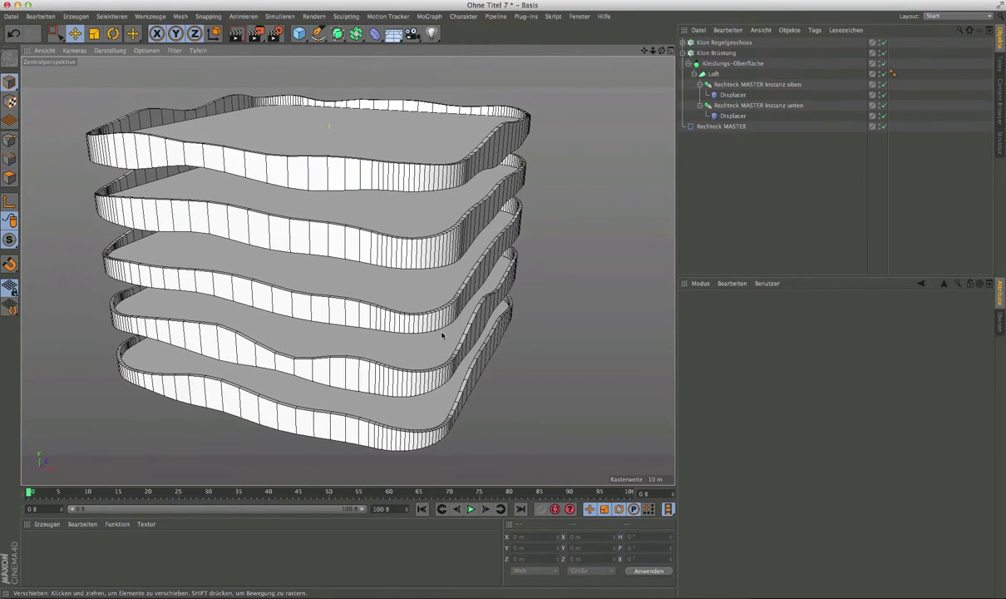
# Step: Disable the Klon Regelgeschoss and Klon Brüstung cloners, leaving a single slab
pyautogui.click(884, 42)
pyautogui.click(884, 52)
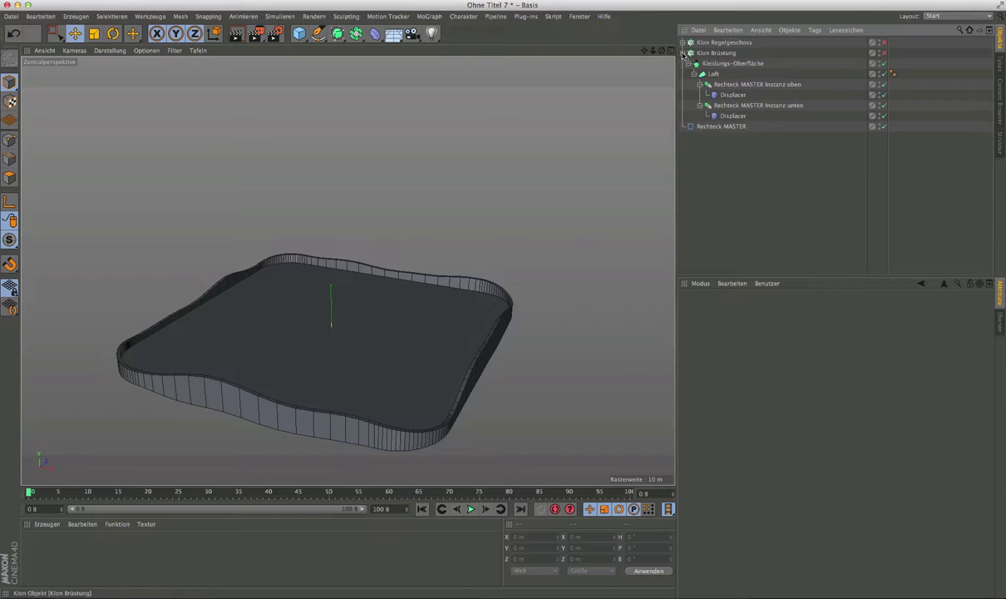
pyautogui.click(684, 53)
pyautogui.moveTo(454, 397); pyautogui.dragTo(450, 372)
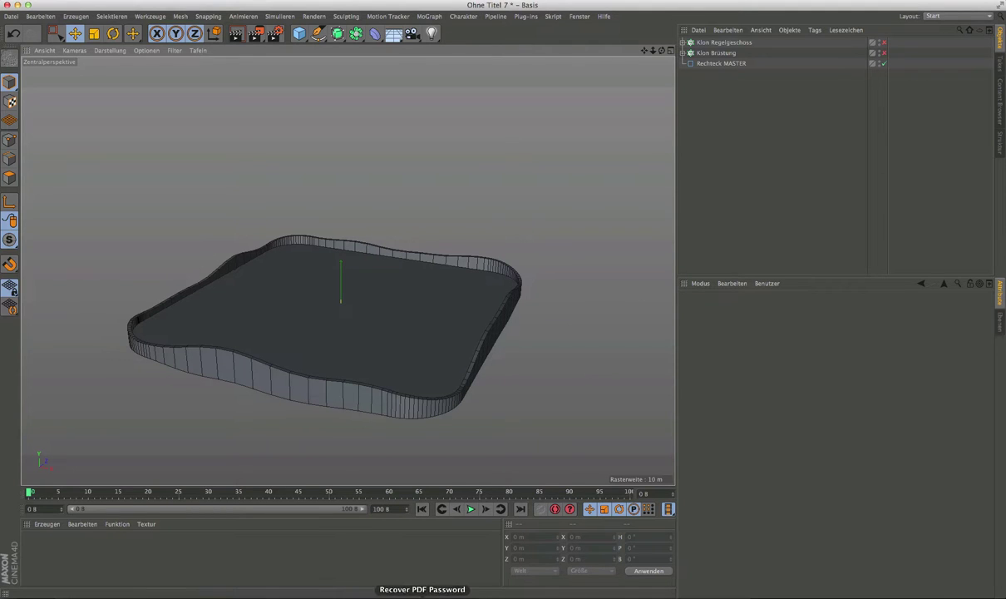
pyautogui.click(406, 571)
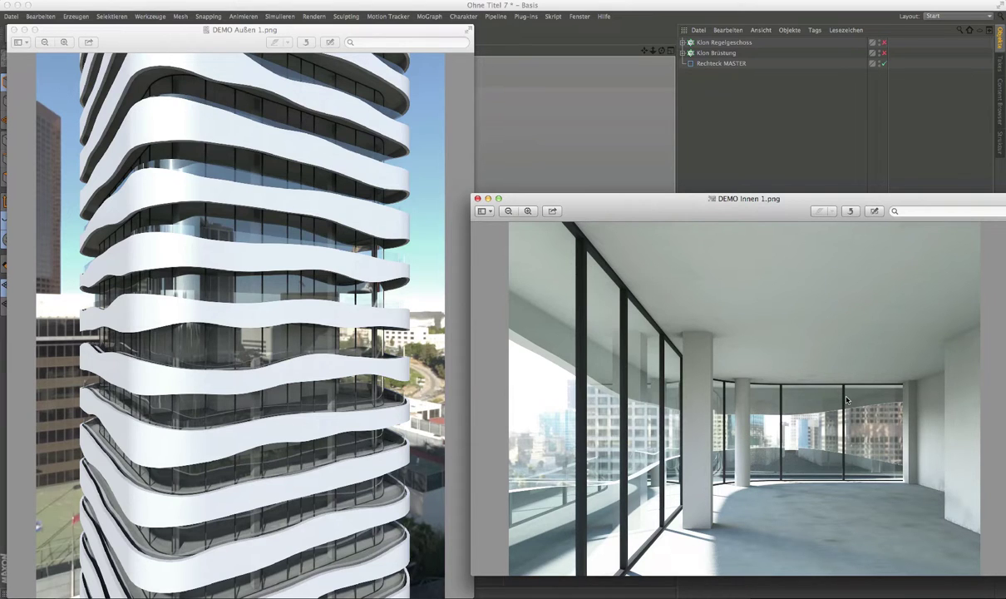
pyautogui.click(697, 107)
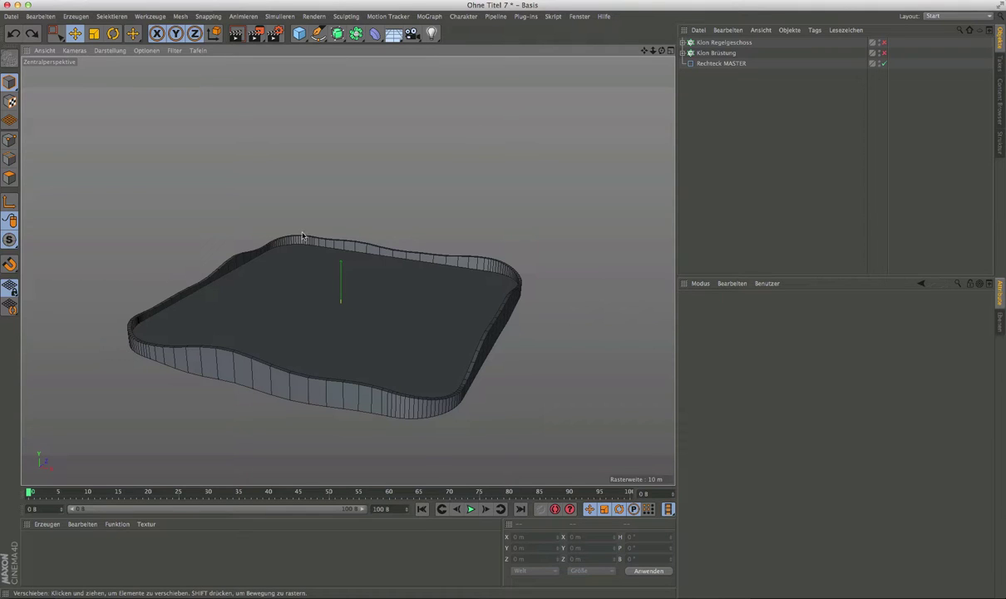
# Step: Paste a copy of Decke Aufbau from Klon Regelgeschoss to the scene's top level
pyautogui.click(682, 42)
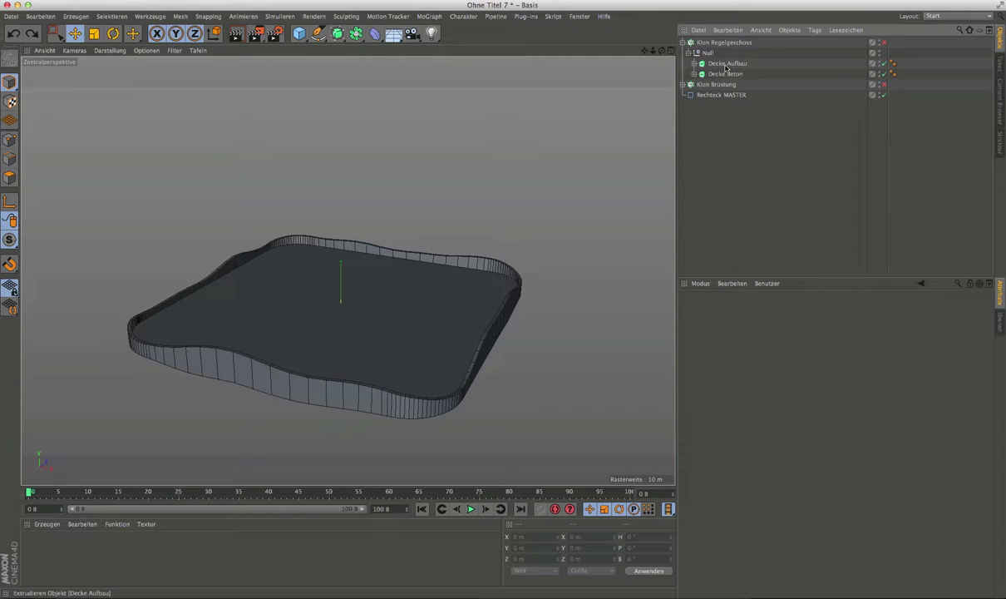
pyautogui.click(728, 64)
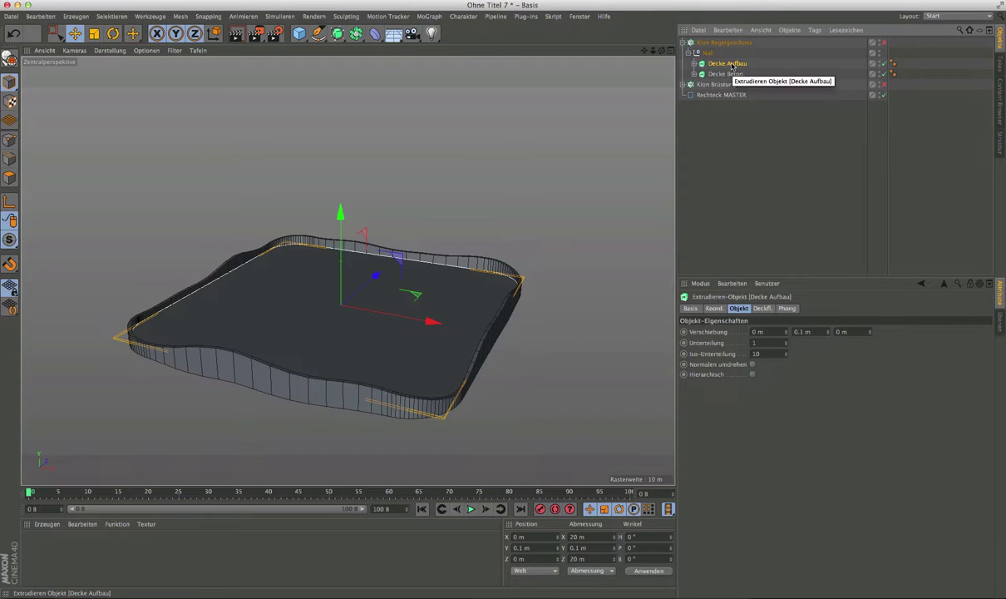
pyautogui.hotkey('ctrl', 'v')
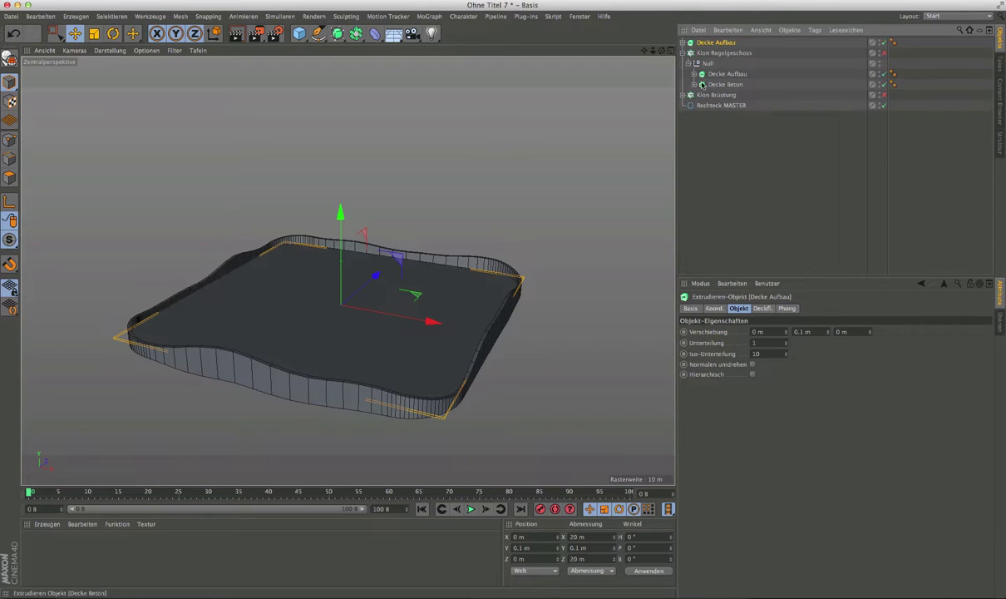
pyautogui.click(684, 52)
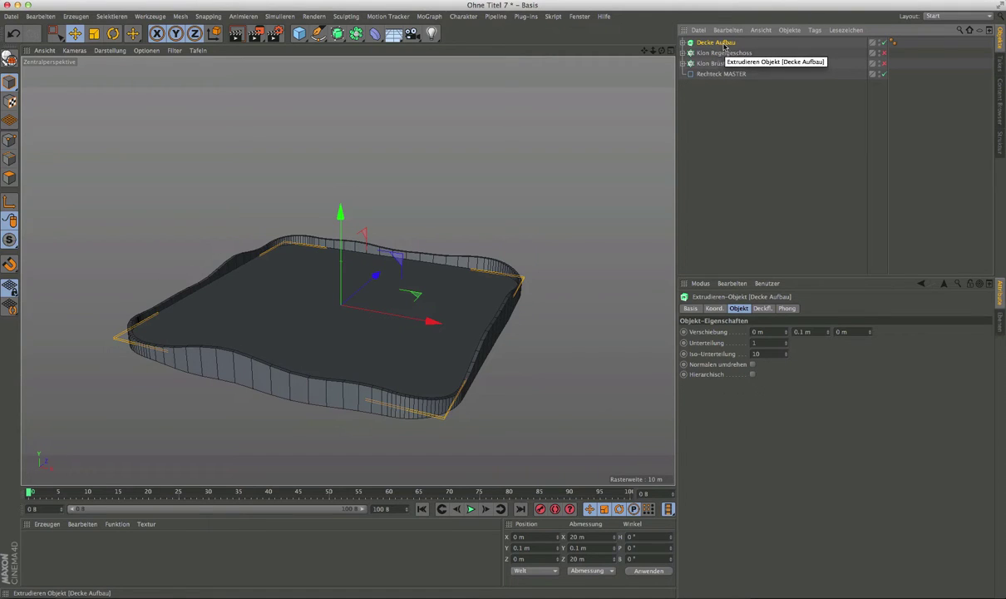
# Step: Set the copy's Verschiebung Y to 1.2 m and Position Y to 0.1 m
pyautogui.click(799, 331)
pyautogui.write('1,2')
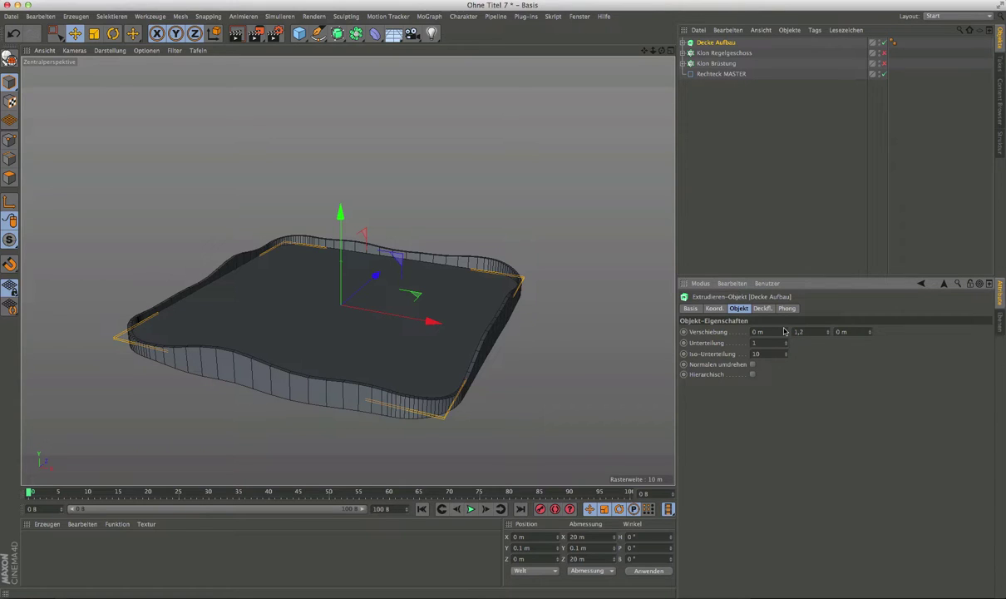
pyautogui.press('Return')
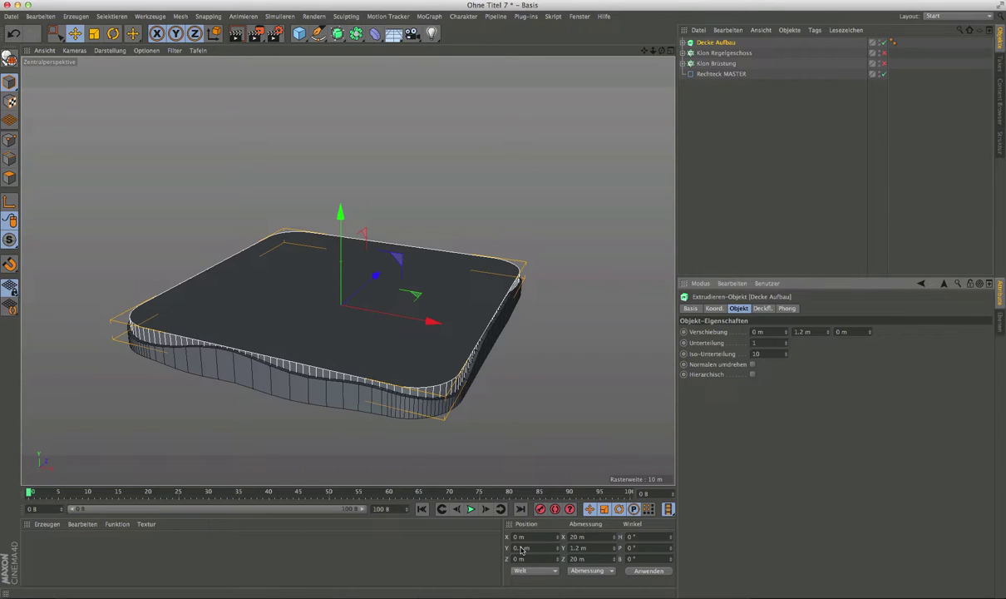
pyautogui.write('.1')
pyautogui.press('Return')
# Step: Set both Start and Ende caps of Decke Aufbau to Keine
pyautogui.click(760, 309)
pyautogui.click(822, 332)
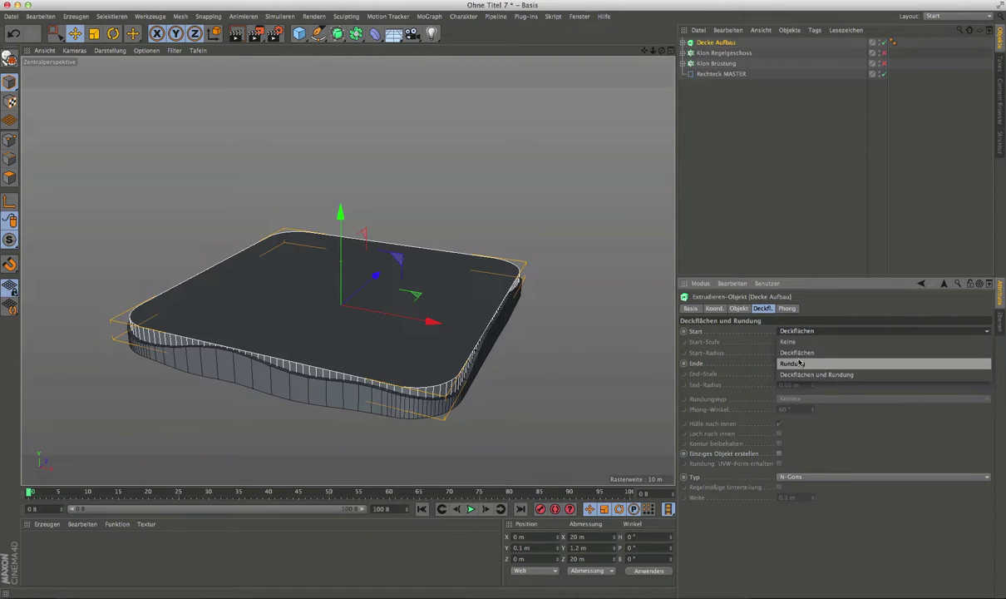
pyautogui.click(797, 352)
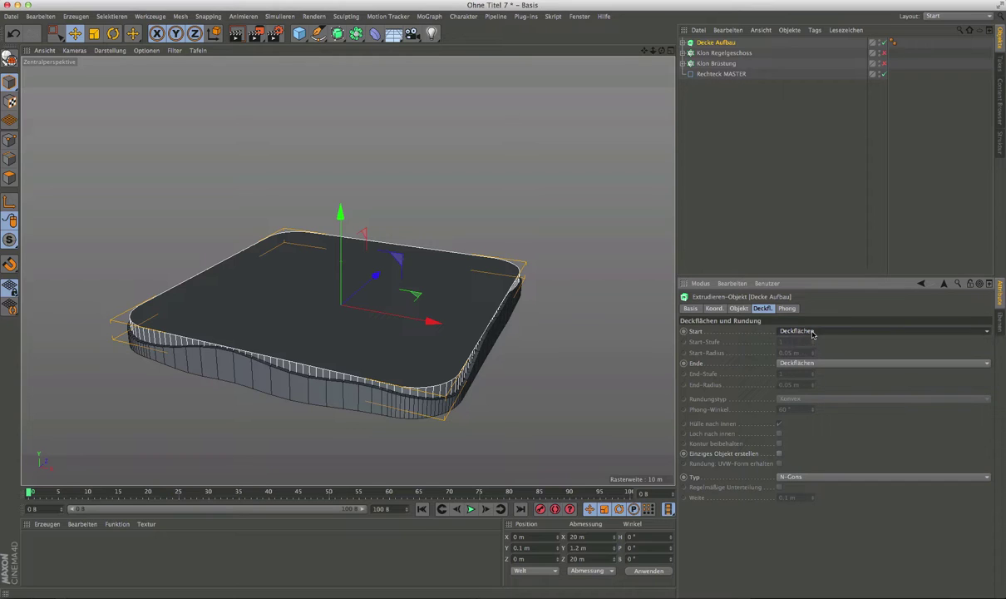
pyautogui.click(813, 331)
pyautogui.click(813, 341)
pyautogui.click(811, 364)
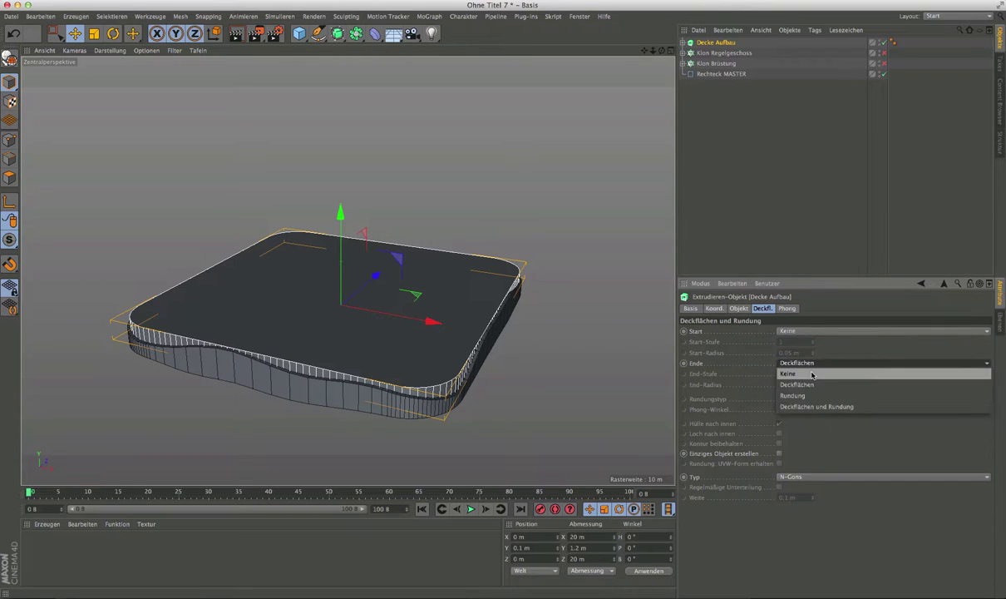
pyautogui.click(809, 374)
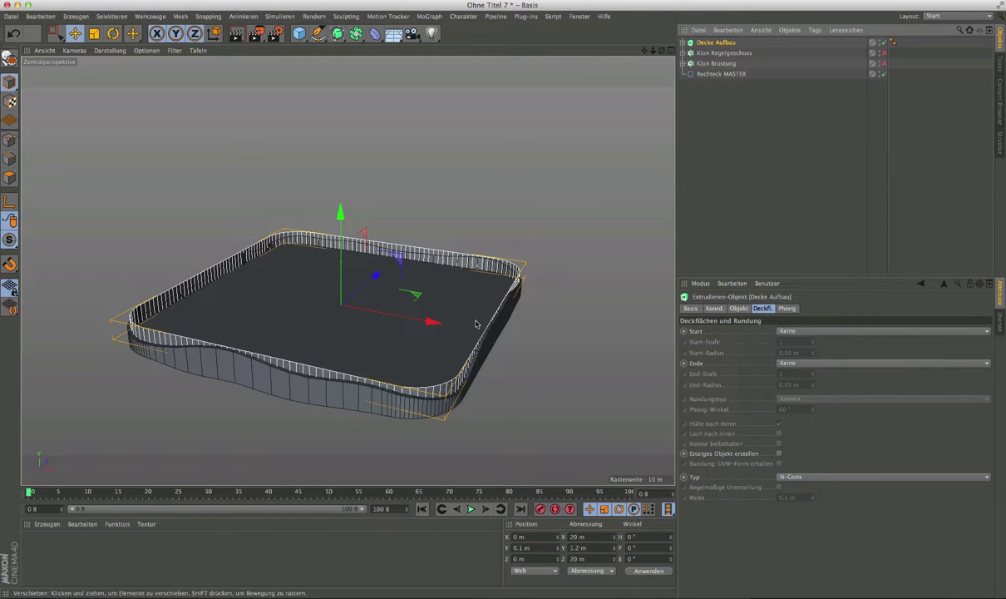
# Step: Zoom and orbit to inspect the open wall at the slab corner, then expand Decke Aufbau
pyautogui.scroll(3, 499, 304)
pyautogui.scroll(3, 516, 250)
pyautogui.scroll(3, 516, 244)
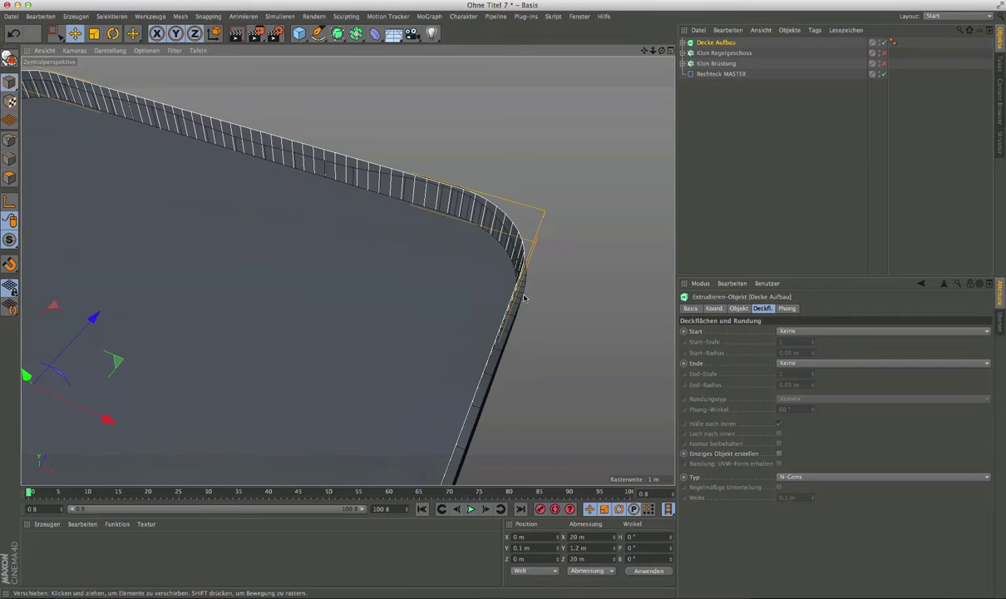
pyautogui.scroll(2, 495, 281)
pyautogui.scroll(2, 495, 281)
pyautogui.scroll(3, 474, 223)
pyautogui.moveTo(572, 217)
pyautogui.keyDown('alt'); pyautogui.mouseDown()
pyautogui.moveTo(427, 209)
pyautogui.moveTo(478, 225)
pyautogui.moveTo(465, 251)
pyautogui.moveTo(449, 242)
pyautogui.moveTo(486, 206)
pyautogui.mouseUp(); pyautogui.keyUp('alt')
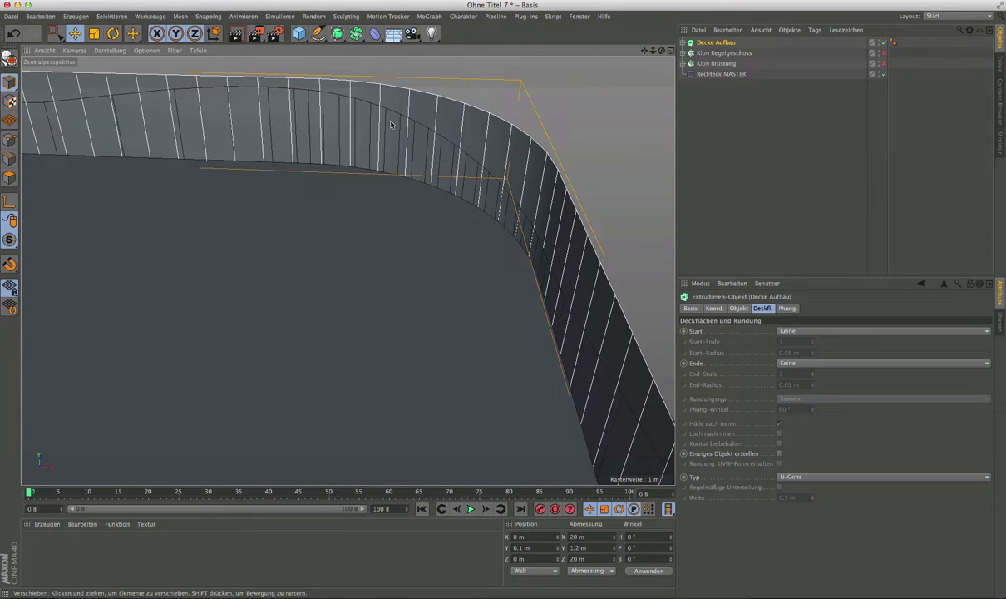
pyautogui.moveTo(471, 171)
pyautogui.keyDown('alt'); pyautogui.mouseDown()
pyautogui.moveTo(541, 213)
pyautogui.moveTo(501, 320)
pyautogui.moveTo(348, 272)
pyautogui.moveTo(524, 293)
pyautogui.moveTo(532, 320)
pyautogui.mouseUp(); pyautogui.keyUp('alt')
pyautogui.scroll(-5, 502, 321)
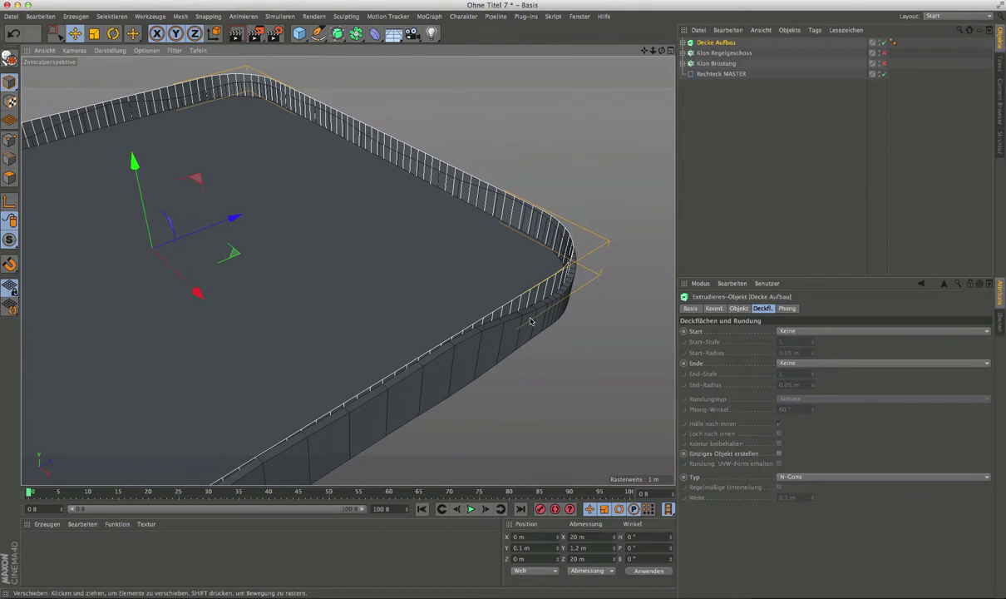
pyautogui.click(684, 42)
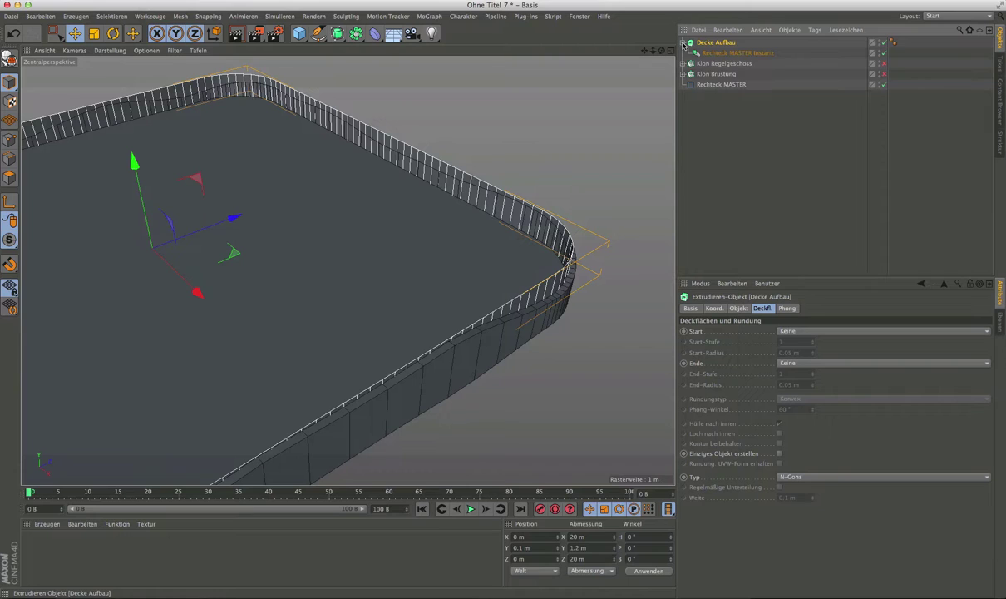
# Step: Scale Rechteck MASTER Instanz to 0.99 in X and Z, making the wall 19.8 m wide
pyautogui.click(736, 53)
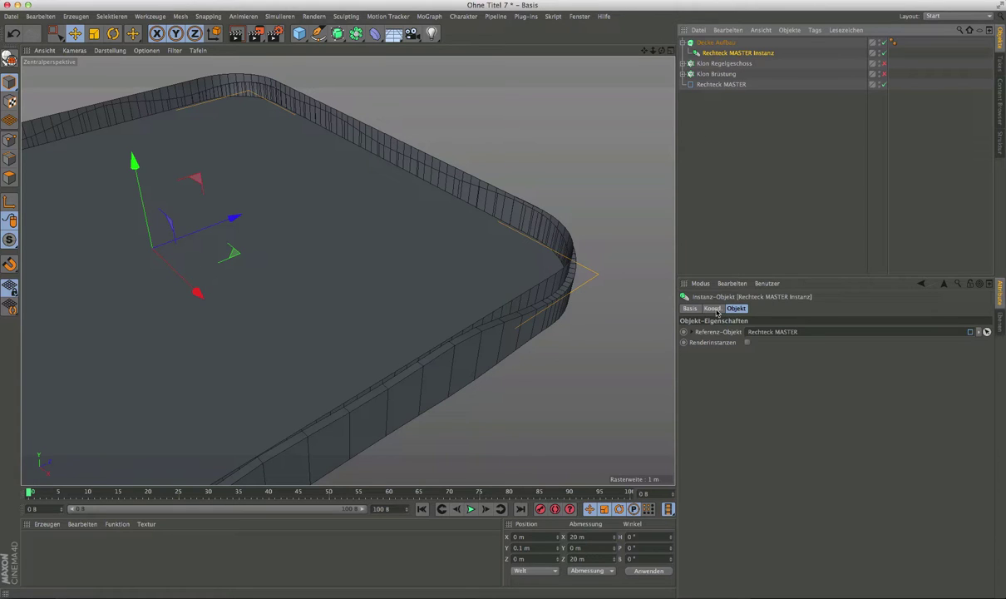
pyautogui.click(713, 309)
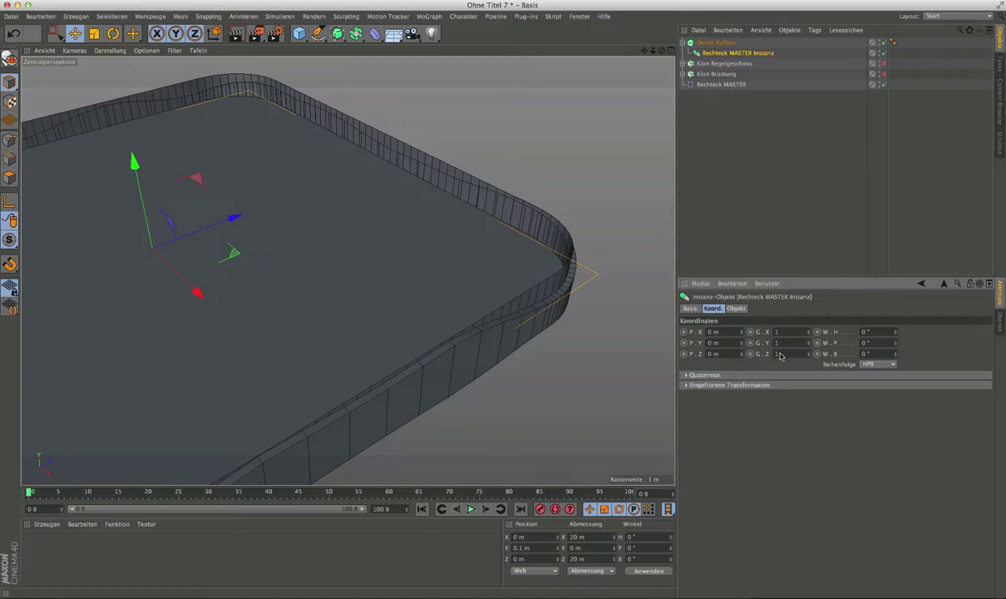
pyautogui.click(785, 332)
pyautogui.write('0.99')
pyautogui.press('Return')
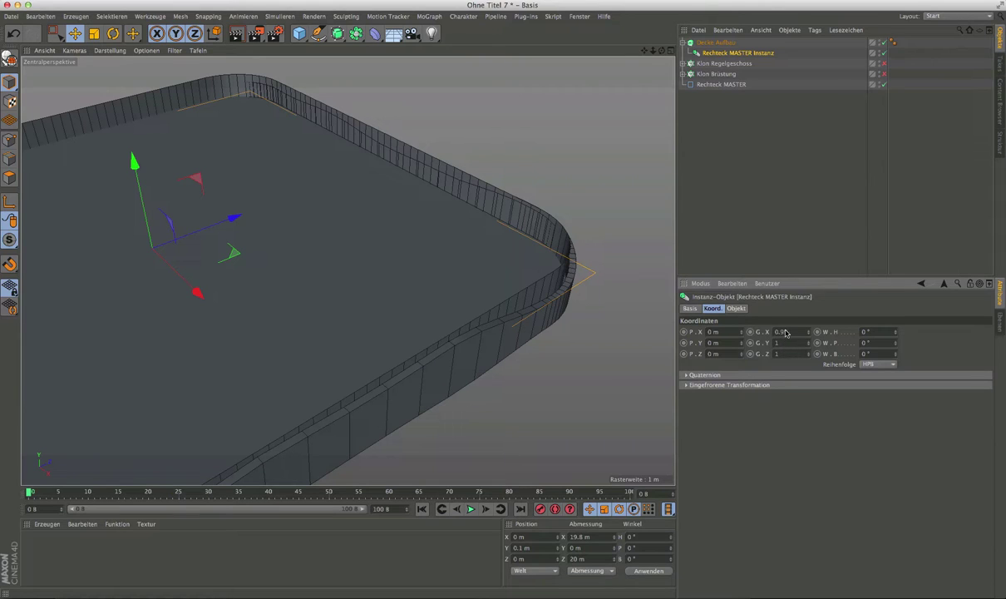
pyautogui.click(787, 356)
pyautogui.write('0.99')
pyautogui.press('Return')
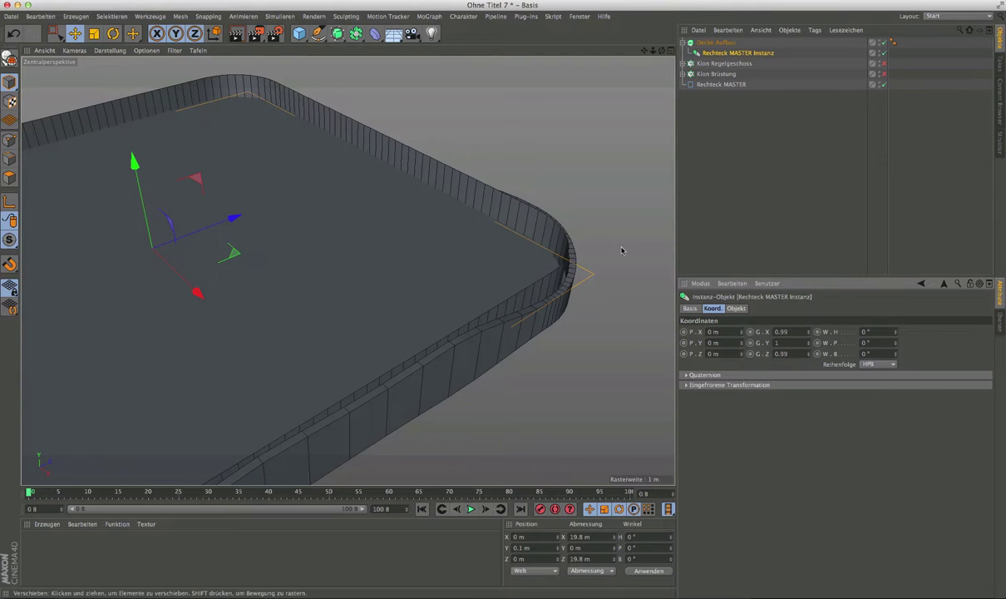
pyautogui.scroll(3, 564, 247)
pyautogui.moveTo(564, 247)
pyautogui.keyDown('alt'); pyautogui.mouseDown()
pyautogui.moveTo(502, 236)
pyautogui.moveTo(545, 231)
pyautogui.moveTo(439, 301)
pyautogui.moveTo(568, 269)
pyautogui.moveTo(609, 277)
pyautogui.moveTo(556, 283)
pyautogui.moveTo(546, 271)
pyautogui.moveTo(471, 267)
pyautogui.moveTo(566, 269)
pyautogui.mouseUp(); pyautogui.keyUp('alt')
pyautogui.scroll(-5, 582, 271)
pyautogui.scroll(-2, 583, 271)
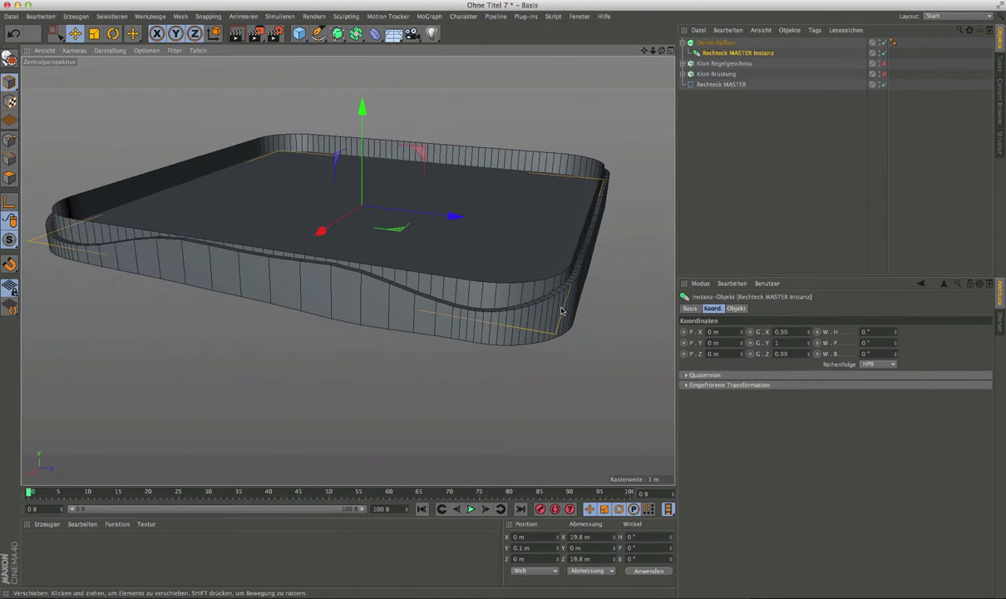
pyautogui.keyDown('alt'); pyautogui.moveTo(477, 296); pyautogui.dragTo(574, 324); pyautogui.keyUp('alt')
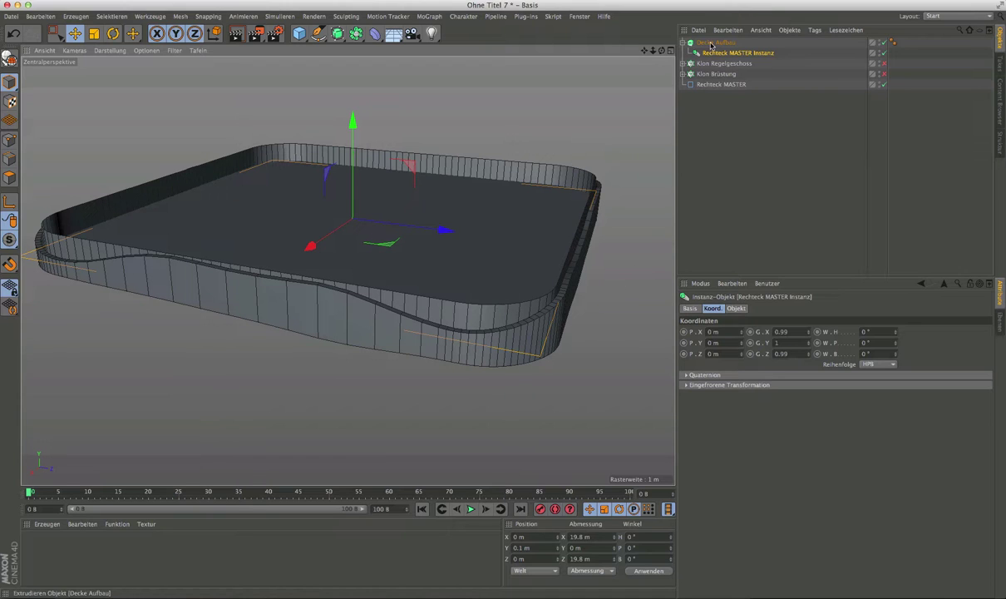
# Step: Rename Decke Aufbau to 'Brüstung Glas' and check the wall in the viewport
pyautogui.click(744, 43)
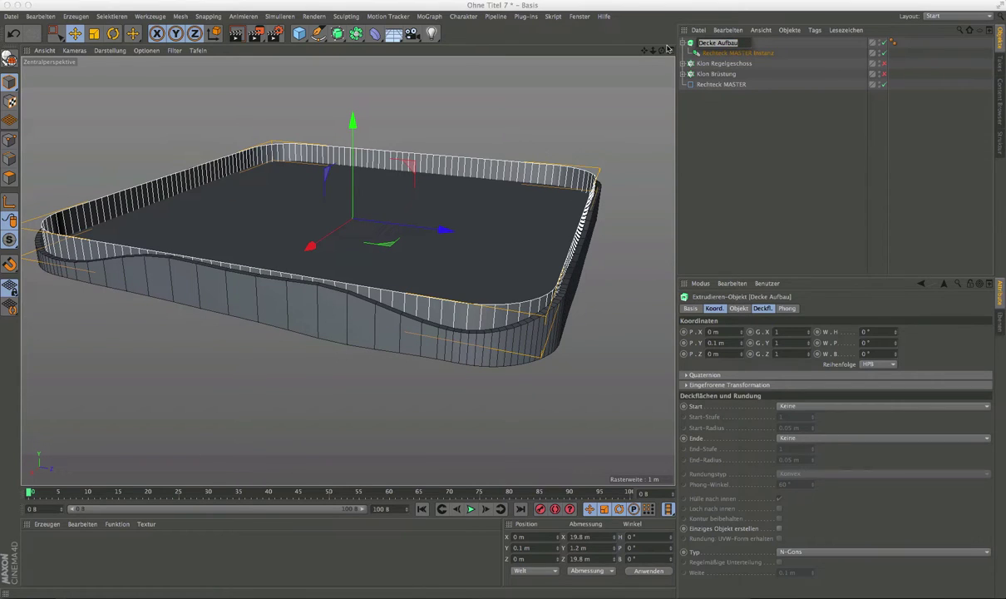
pyautogui.write('Brüstung Glas')
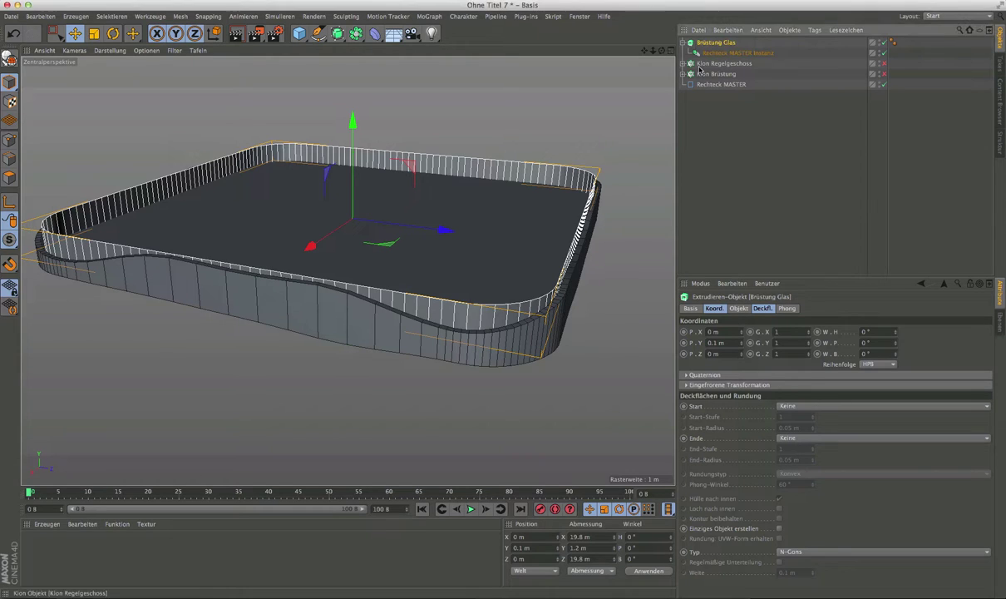
pyautogui.click(683, 42)
pyautogui.click(494, 312)
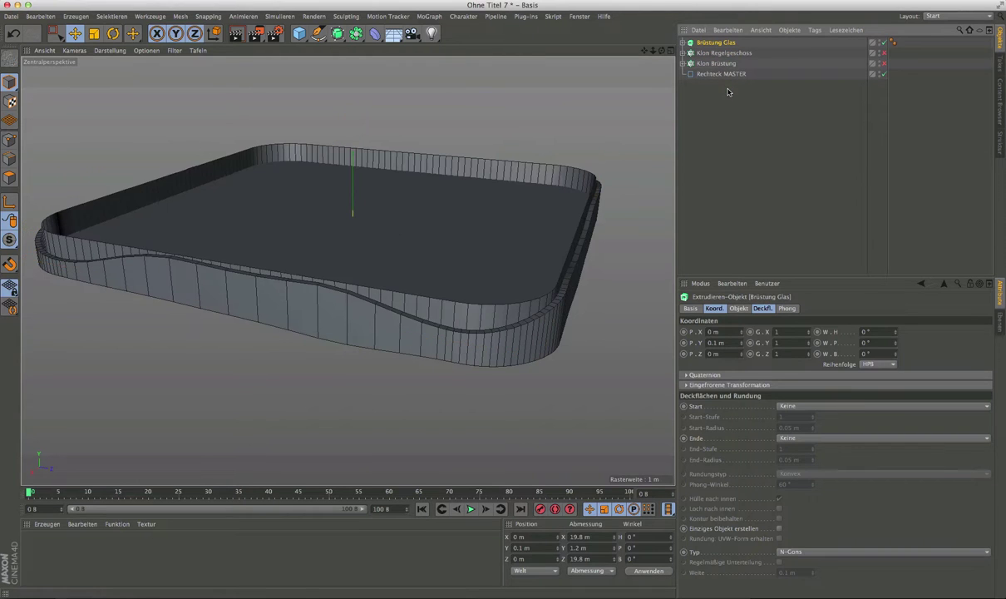
pyautogui.scroll(3, 500, 314)
pyautogui.keyDown('alt'); pyautogui.moveTo(500, 313); pyautogui.dragTo(492, 315); pyautogui.keyUp('alt')
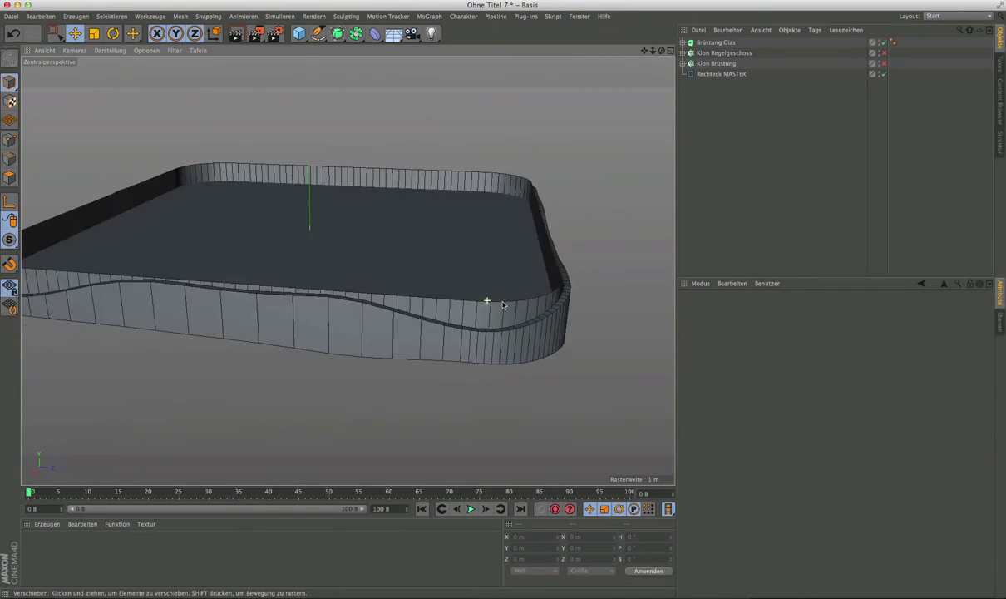
# Step: Create a new material Mat and apply it to Brüstung Glas
pyautogui.click(46, 524)
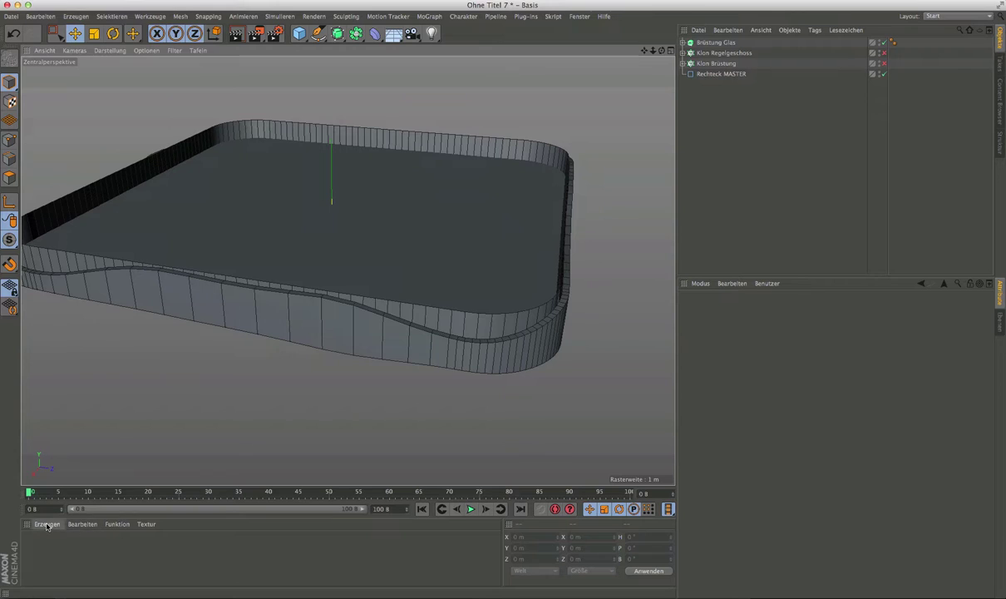
pyautogui.click(60, 431)
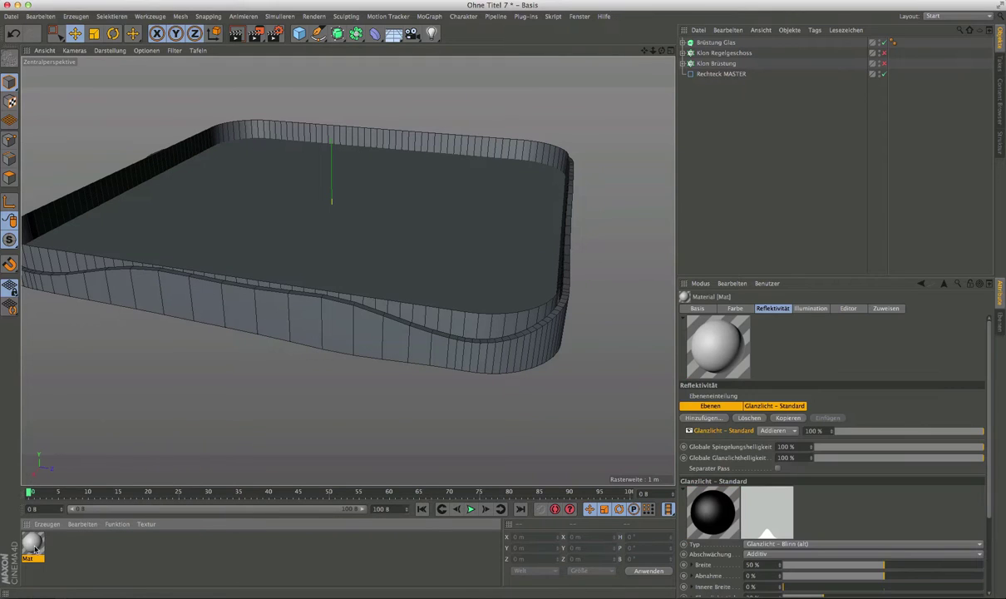
pyautogui.moveTo(716, 46); pyautogui.dragTo(716, 43)
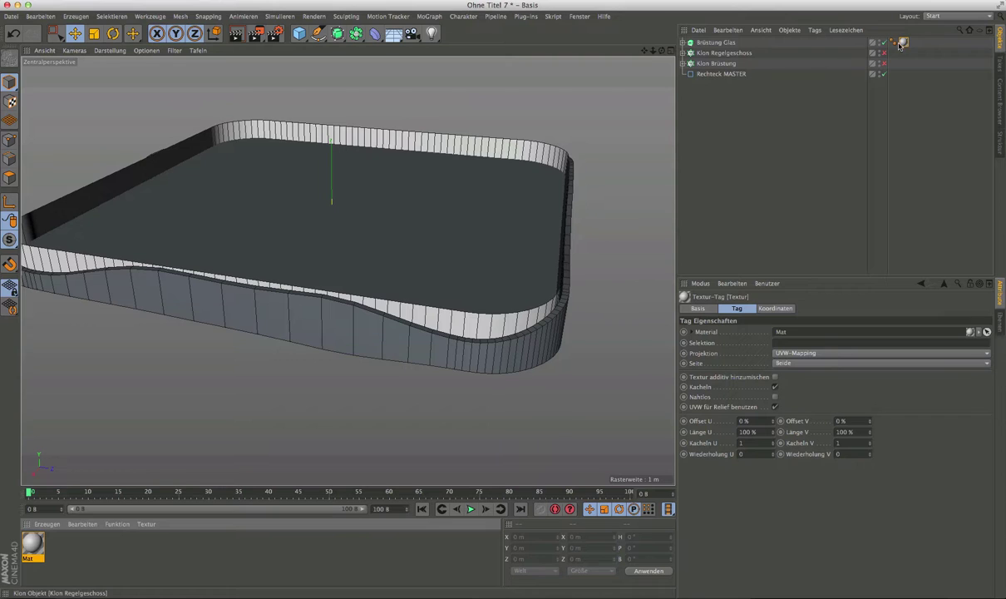
# Step: Enable Transparenz on Mat with a light blue colour at 82% Helligkeit
pyautogui.doubleClick(32, 545)
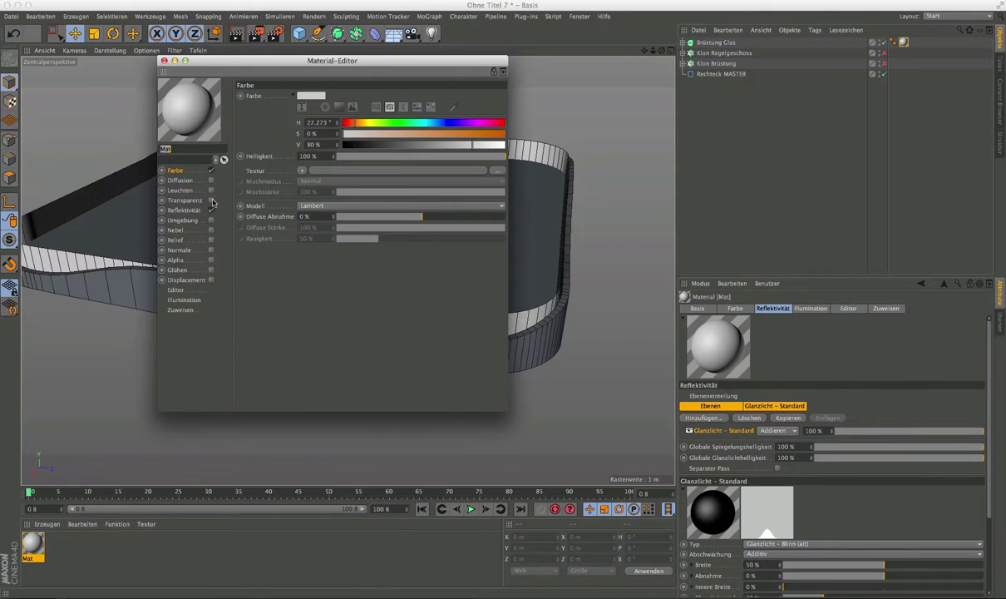
pyautogui.click(212, 201)
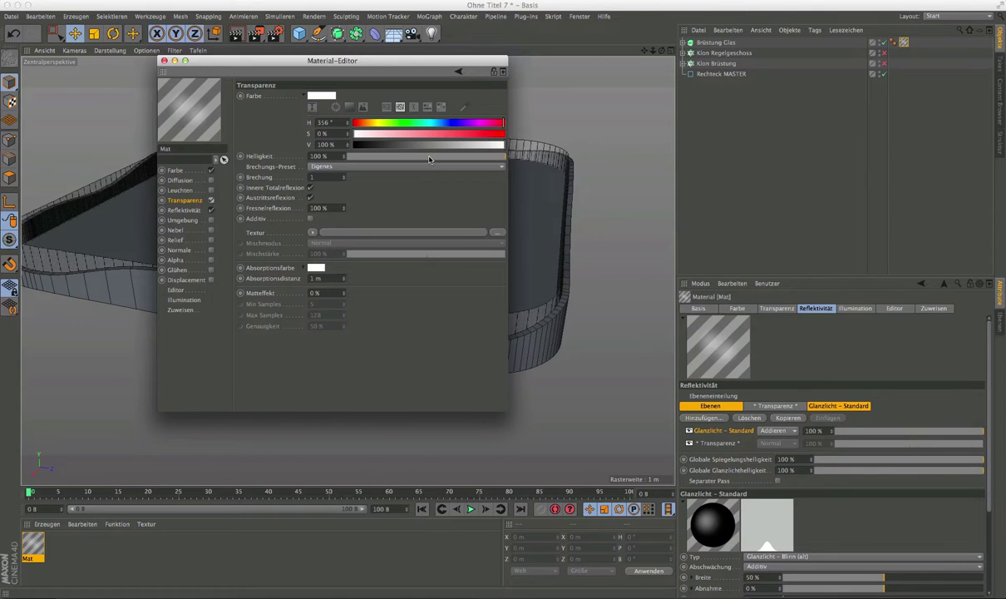
pyautogui.click(439, 123)
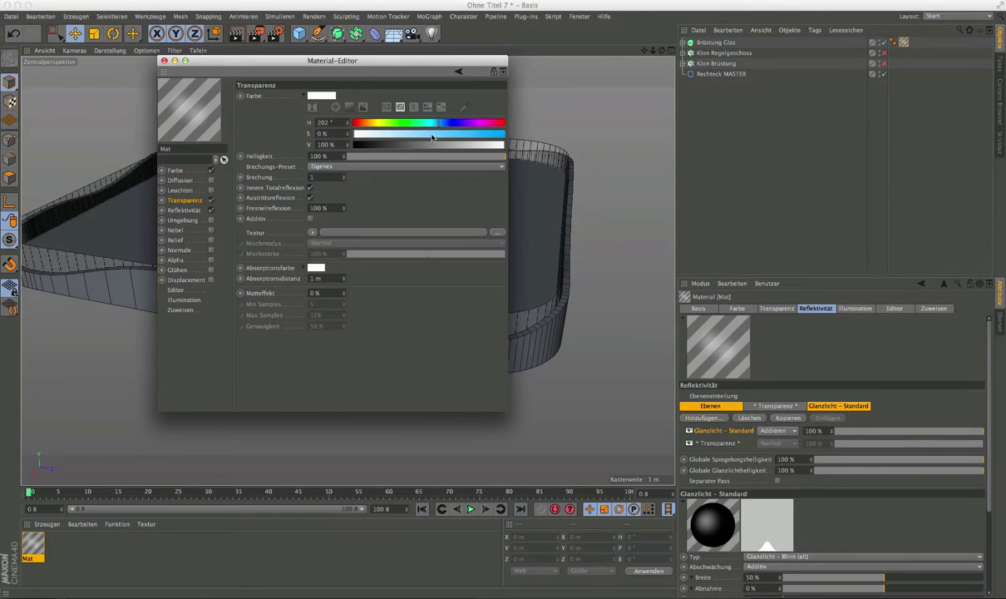
pyautogui.click(438, 133)
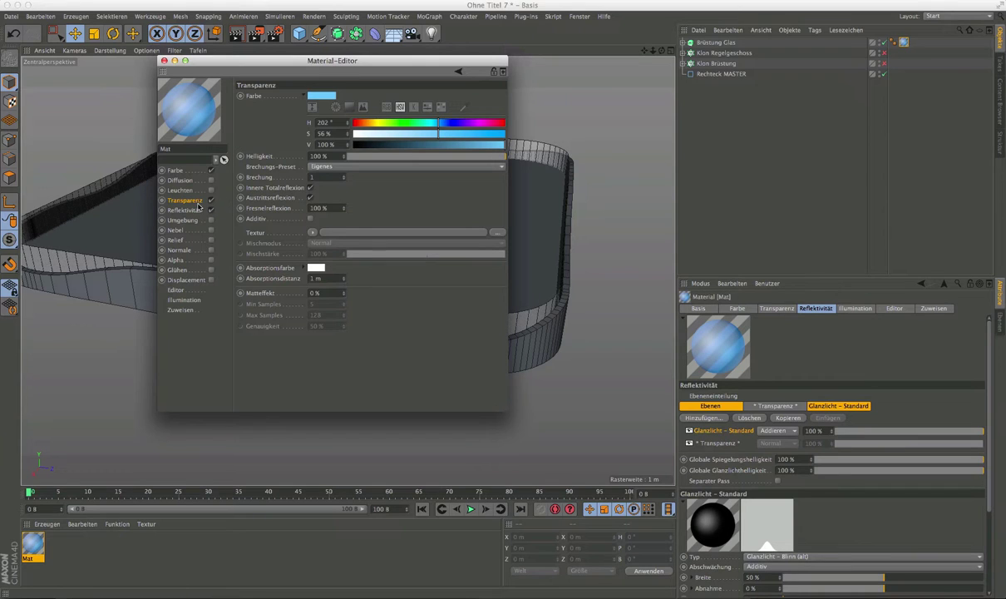
pyautogui.moveTo(465, 158); pyautogui.dragTo(475, 159)
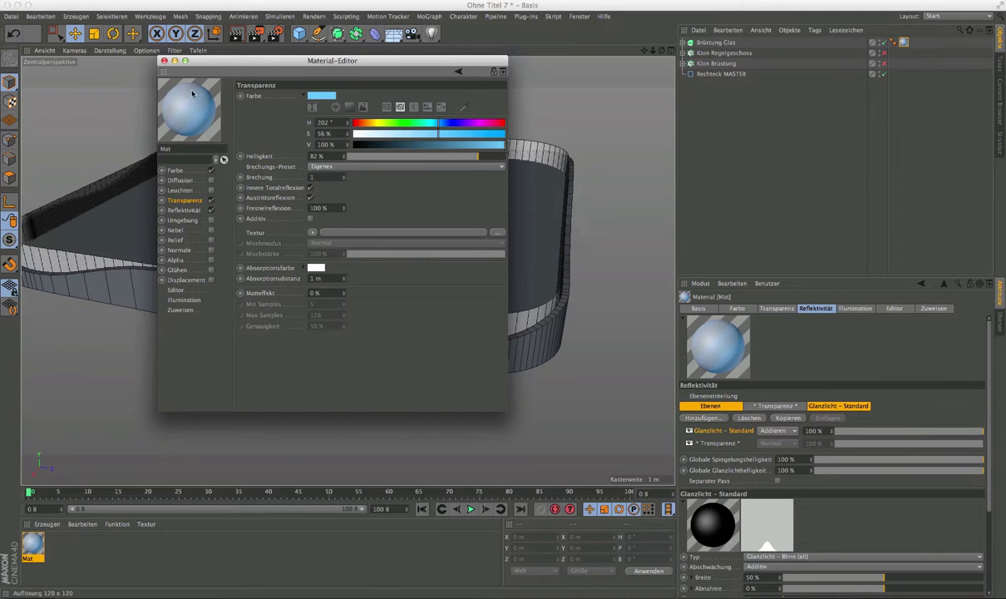
pyautogui.click(163, 61)
pyautogui.moveTo(391, 321)
pyautogui.keyDown('alt'); pyautogui.mouseDown()
pyautogui.moveTo(458, 323)
pyautogui.moveTo(500, 384)
pyautogui.moveTo(600, 371)
pyautogui.moveTo(515, 382)
pyautogui.moveTo(341, 268)
pyautogui.mouseUp(); pyautogui.keyUp('alt')
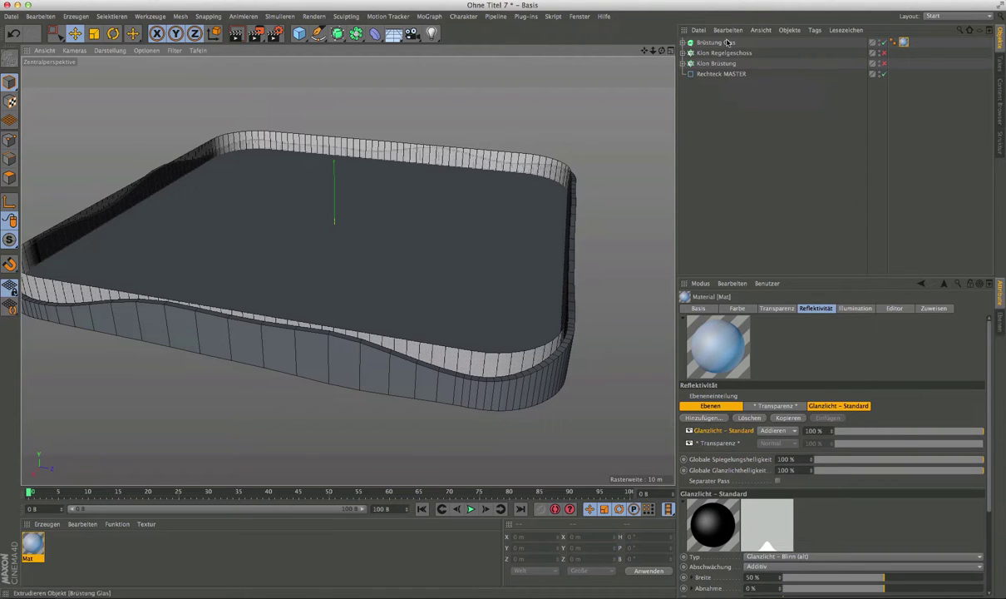
# Step: Move Brüstung Glas under the Null in Klon Regelgeschoss and duplicate it as 'Fassade Glas'
pyautogui.click(684, 52)
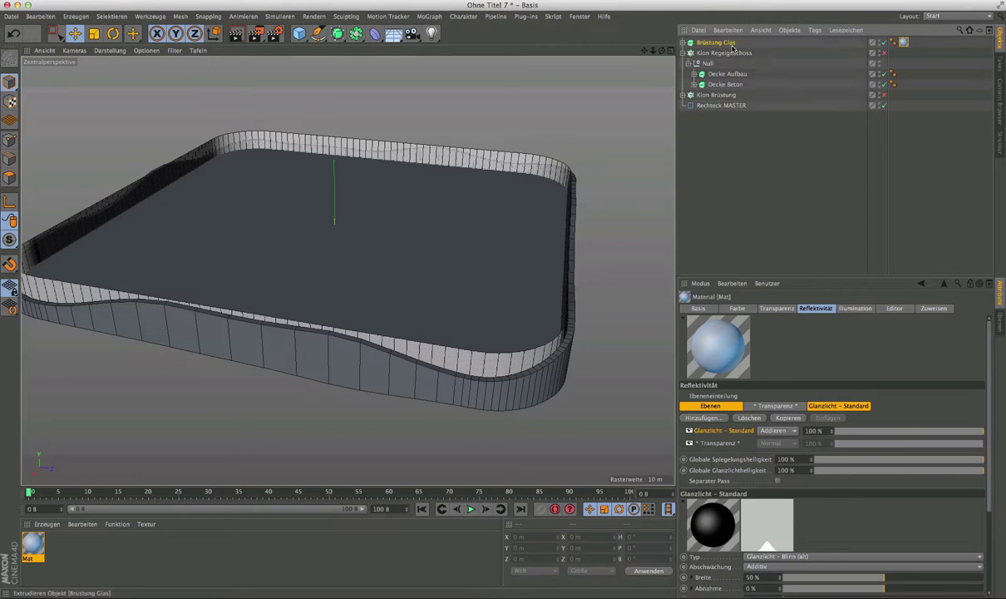
pyautogui.moveTo(716, 70); pyautogui.dragTo(717, 67)
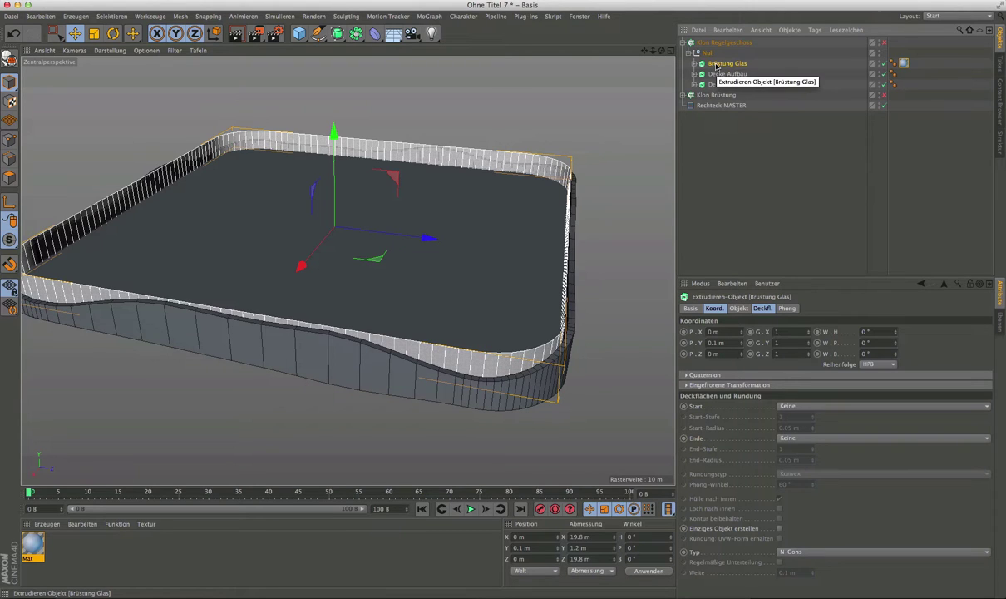
pyautogui.moveTo(716, 67)
pyautogui.keyDown('ctrl'); pyautogui.mouseDown()
pyautogui.moveTo(714, 43)
pyautogui.moveTo(682, 44)
pyautogui.mouseUp(); pyautogui.keyUp('ctrl')
pyautogui.doubleClick(715, 43)
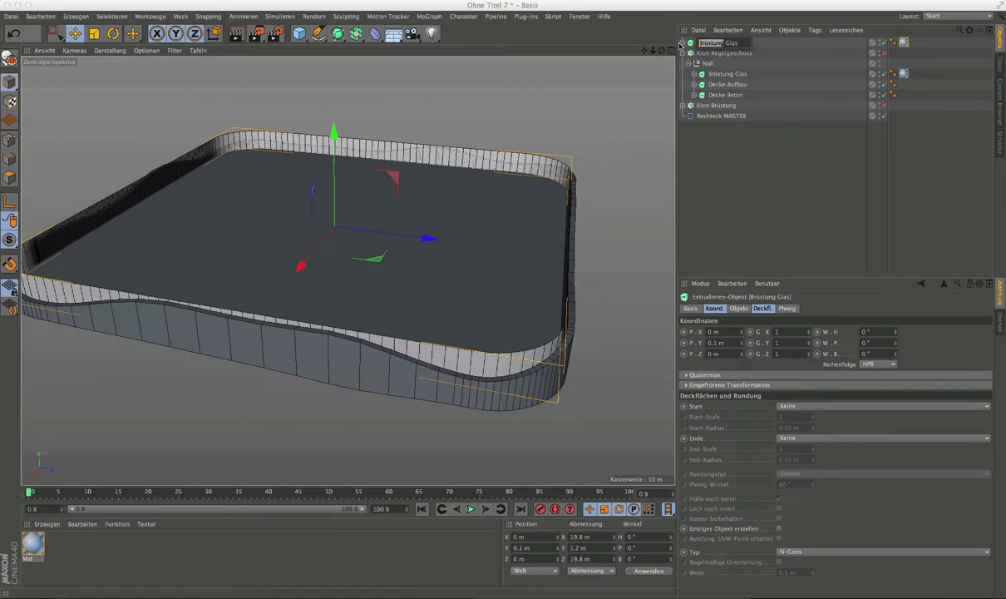
pyautogui.write('Fa')
pyautogui.write('ssade')
pyautogui.press('Return')
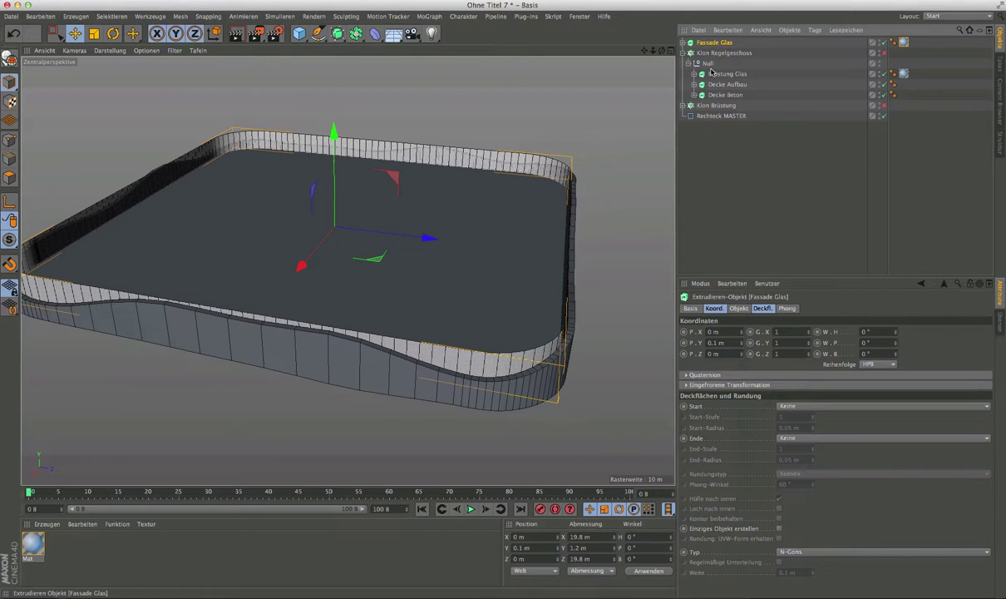
# Step: Place Fassade Glas under the Null and select its outline instance
pyautogui.moveTo(706, 43); pyautogui.dragTo(701, 65)
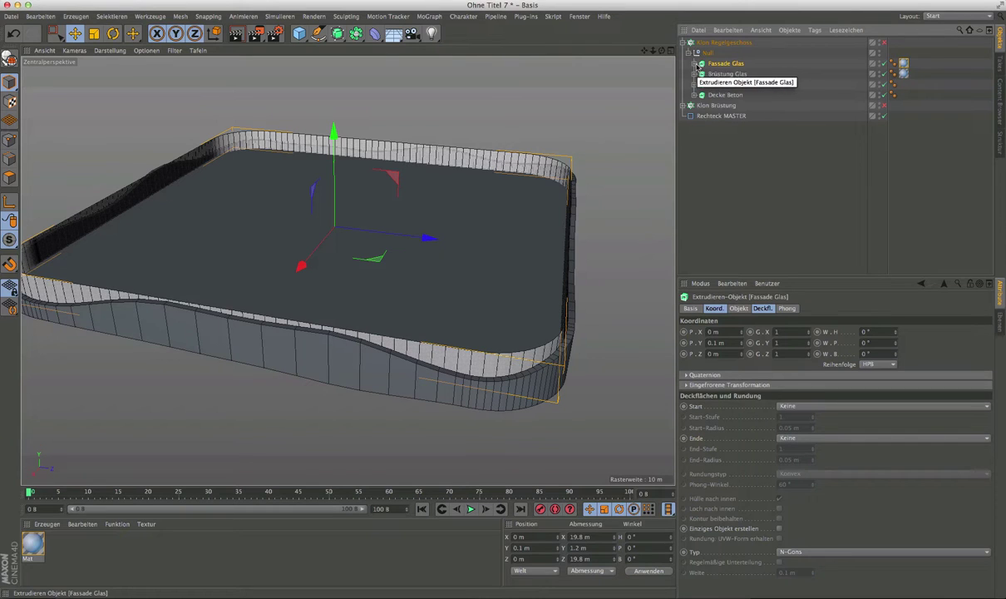
pyautogui.click(696, 64)
pyautogui.click(720, 75)
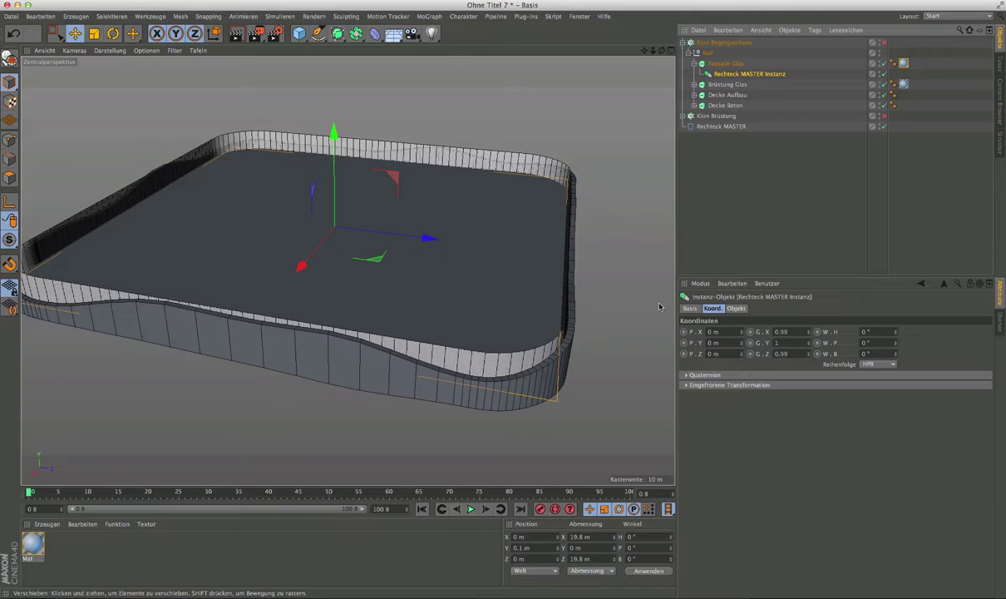
# Step: Scale the Fassade Glas outline instance to 0.88 in X and Z, making it 17.6 m across
pyautogui.doubleClick(782, 333)
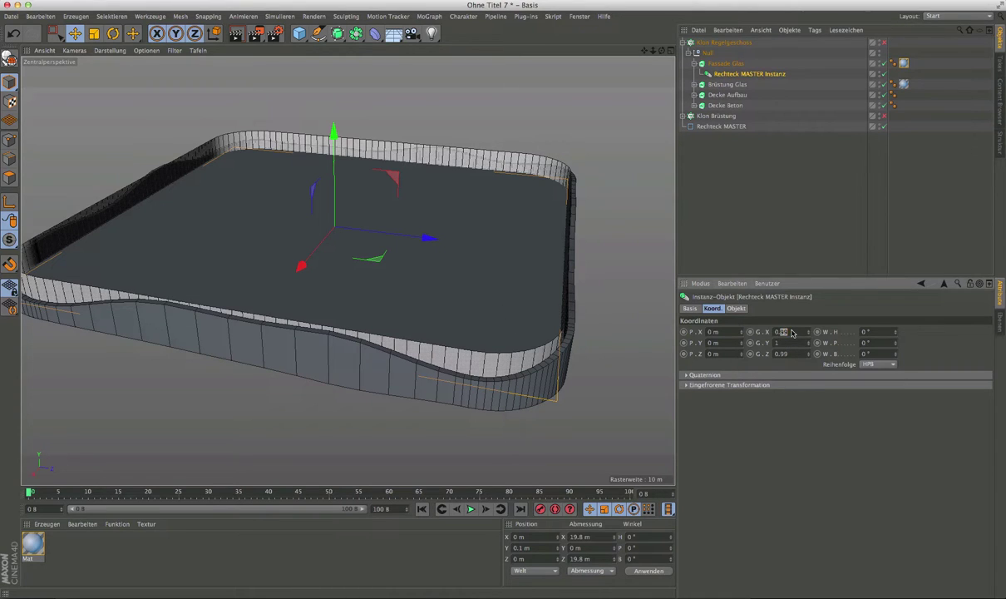
pyautogui.write('0.88')
pyautogui.press('Return')
pyautogui.doubleClick(782, 355)
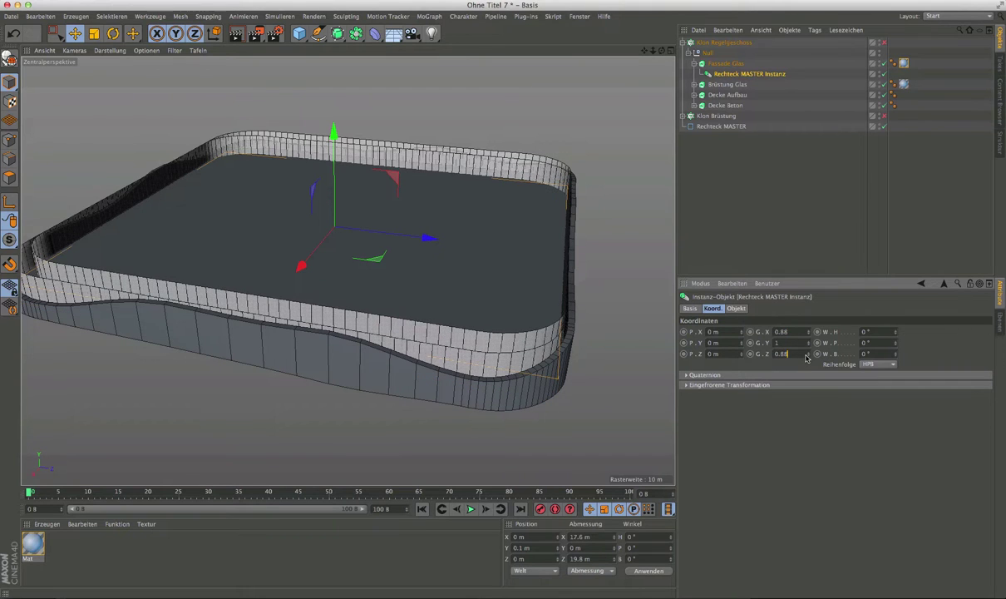
pyautogui.press('Return')
pyautogui.scroll(5, 533, 390)
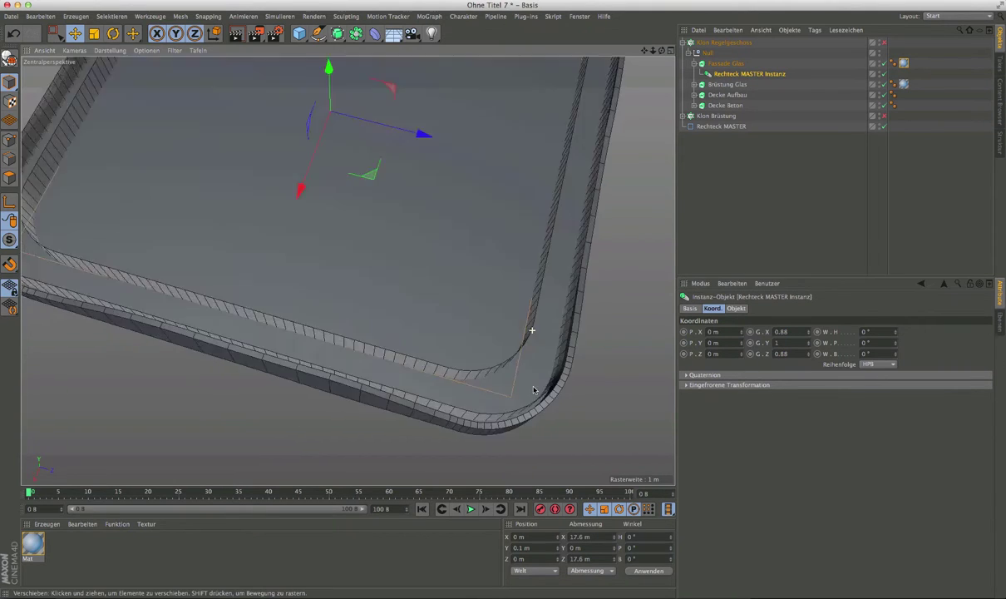
pyautogui.scroll(-3, 533, 390)
pyautogui.scroll(-2, 532, 386)
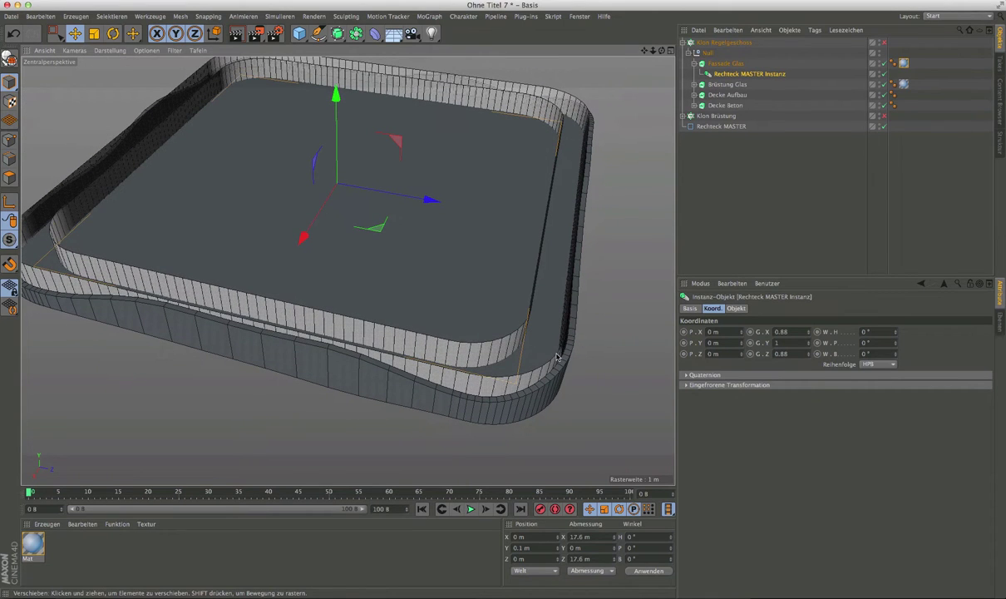
pyautogui.scroll(2, 520, 345)
pyautogui.scroll(2, 466, 354)
pyautogui.scroll(-3, 505, 357)
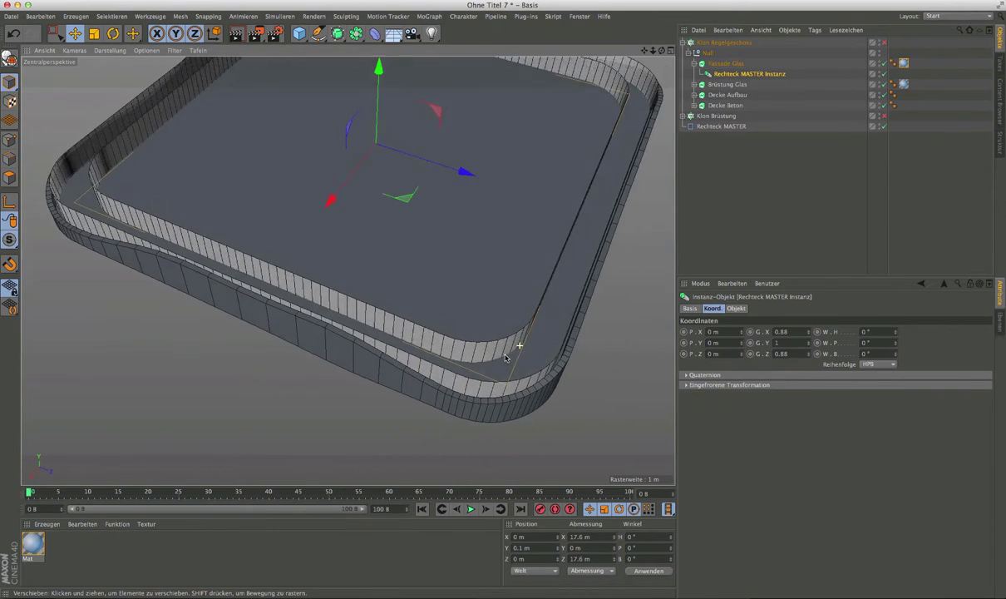
pyautogui.scroll(-2, 499, 345)
pyautogui.scroll(-1, 495, 333)
pyautogui.scroll(-1, 500, 336)
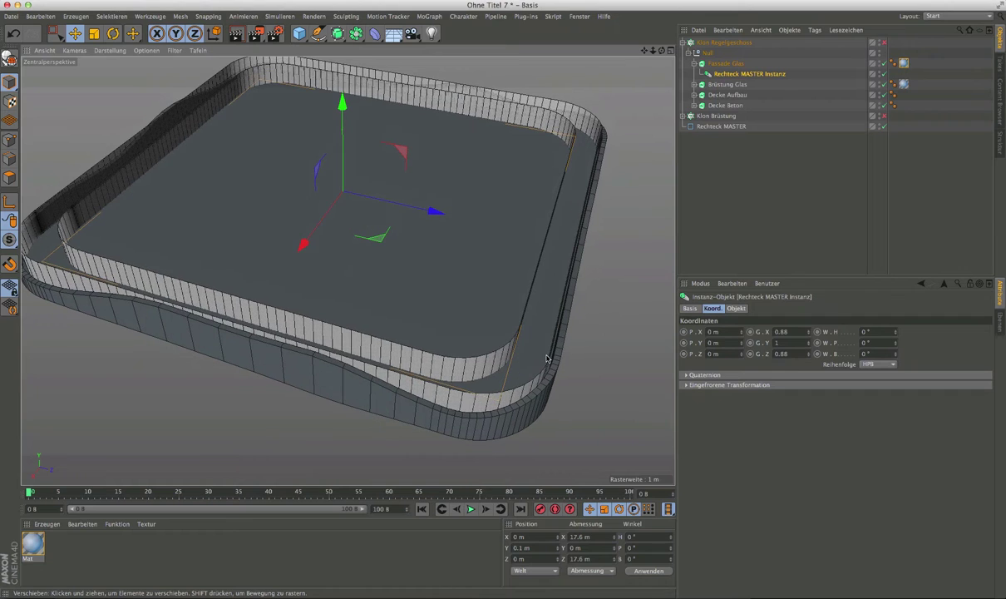
pyautogui.scroll(-1, 522, 346)
pyautogui.moveTo(515, 349); pyautogui.dragTo(483, 358, button='middle')
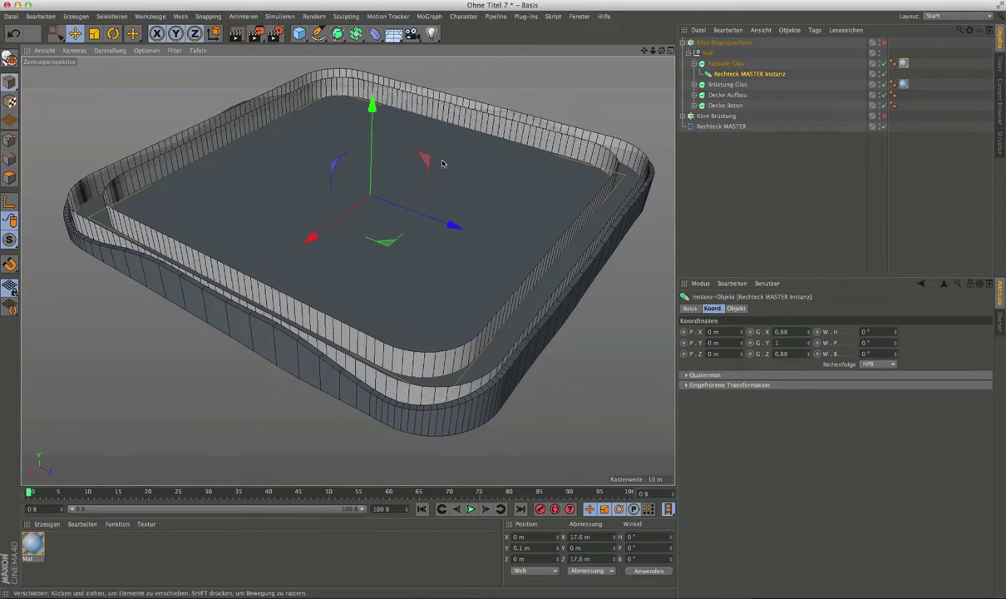
# Step: Select the Fassade Glas extrusion and inspect the facade corner from a new angle
pyautogui.click(726, 63)
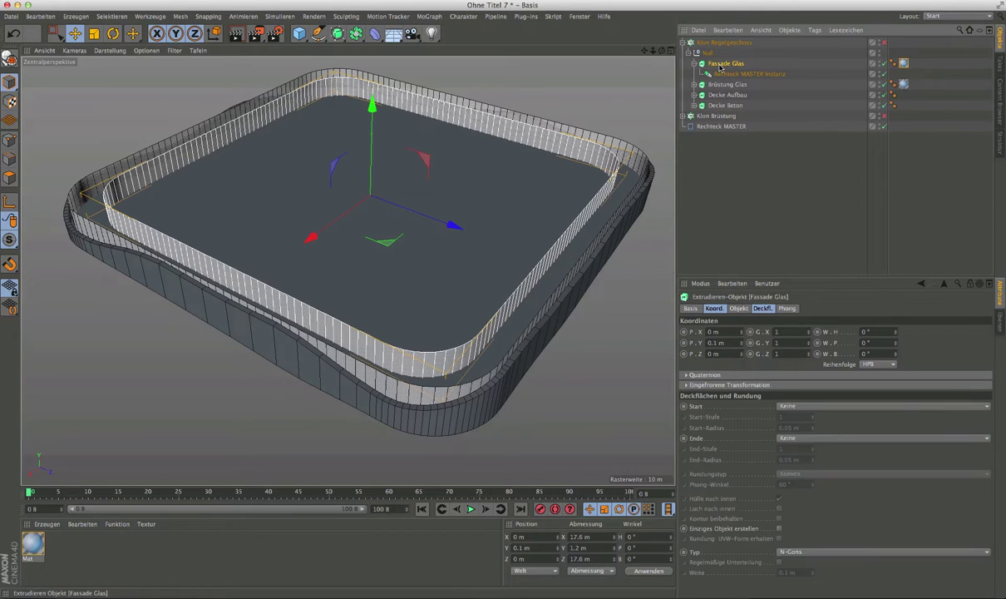
pyautogui.scroll(3, 443, 377)
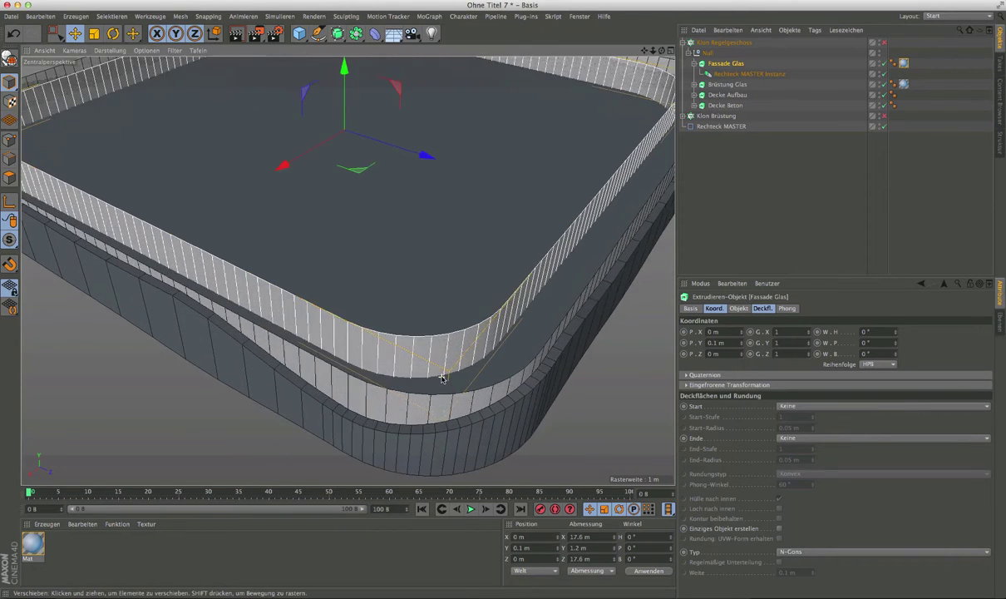
pyautogui.scroll(3, 442, 378)
pyautogui.scroll(3, 490, 377)
pyautogui.scroll(3, 564, 356)
pyautogui.scroll(3, 584, 326)
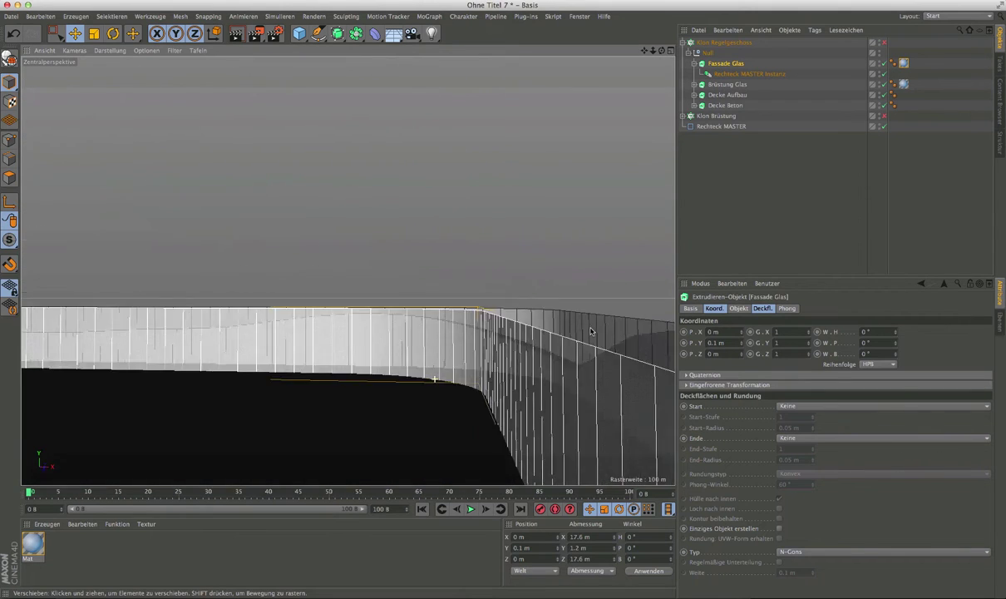
pyautogui.scroll(3, 584, 324)
pyautogui.scroll(3, 584, 324)
pyautogui.scroll(2, 584, 322)
pyautogui.scroll(-3, 584, 322)
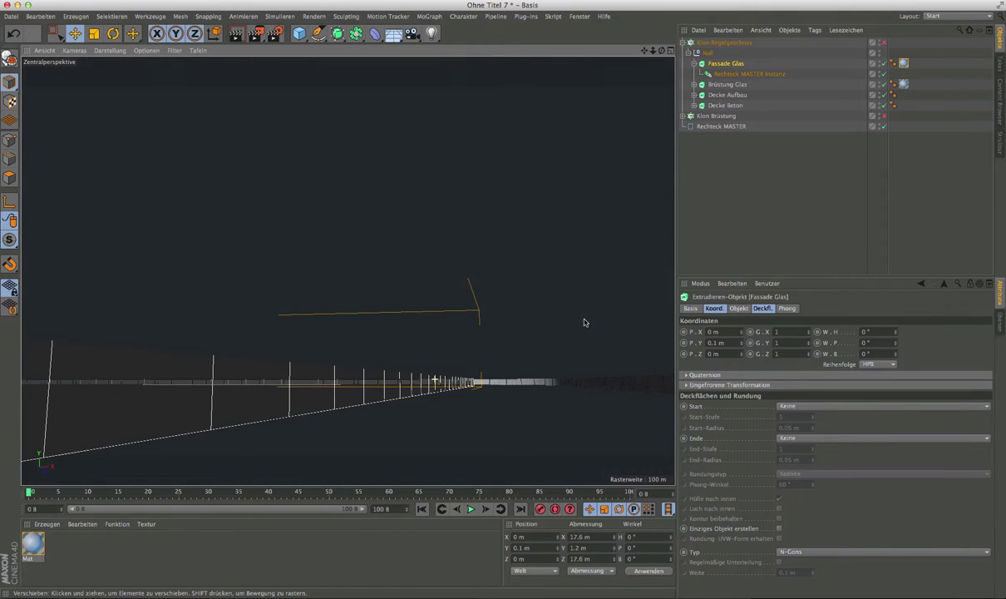
pyautogui.scroll(-3, 584, 322)
pyautogui.scroll(-3, 584, 322)
pyautogui.scroll(-2, 464, 379)
pyautogui.scroll(-2, 464, 378)
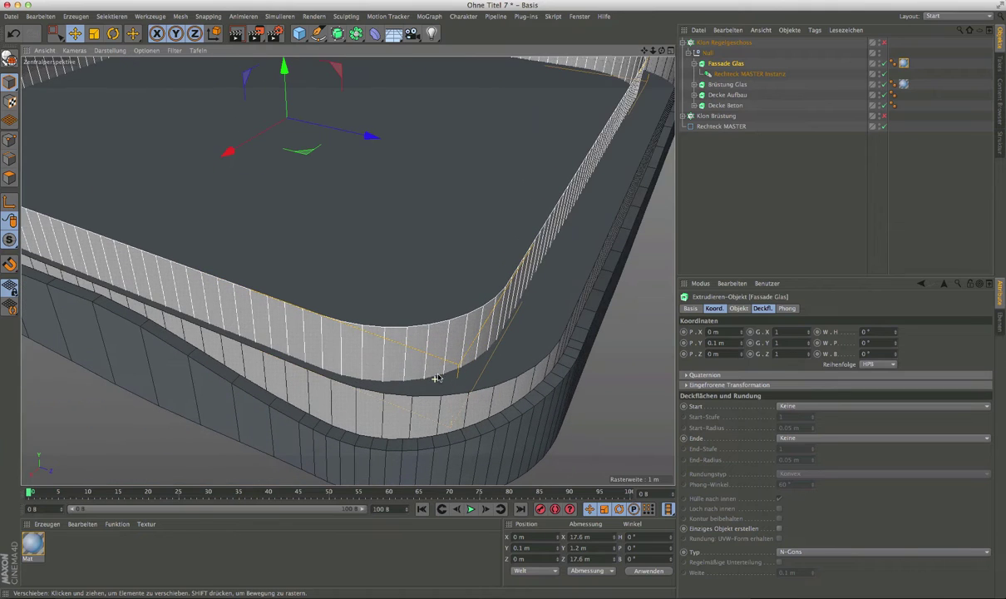
pyautogui.scroll(-2, 466, 374)
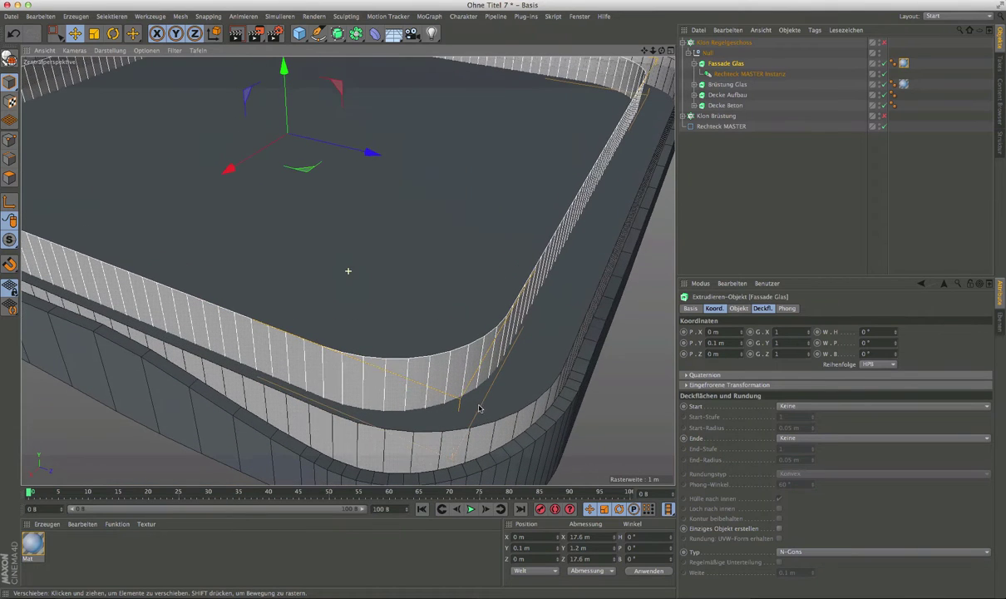
pyautogui.moveTo(457, 375)
pyautogui.keyDown('alt'); pyautogui.mouseDown()
pyautogui.moveTo(451, 403)
pyautogui.moveTo(483, 399)
pyautogui.mouseUp(); pyautogui.keyUp('alt')
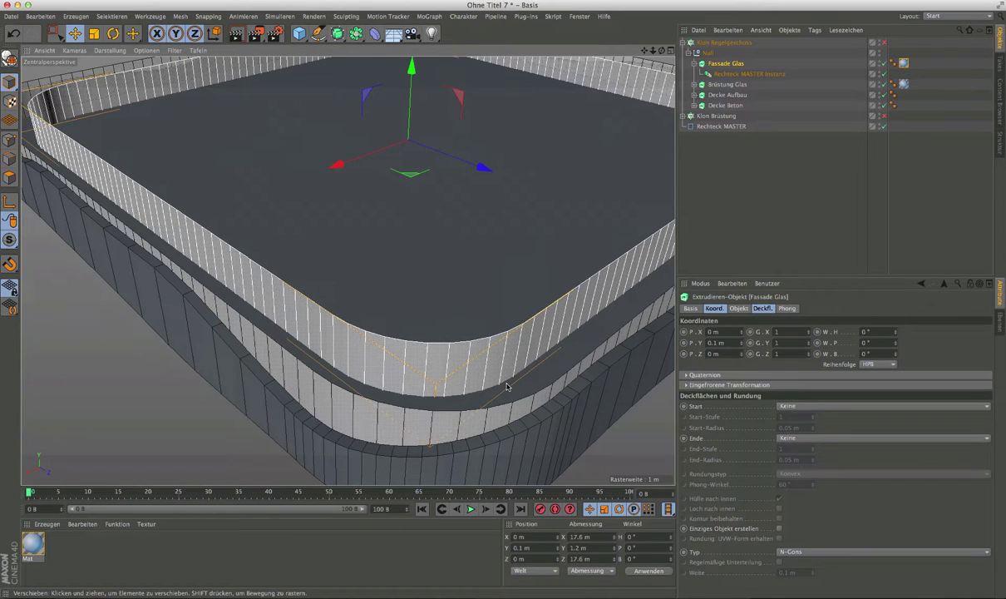
pyautogui.moveTo(486, 336)
pyautogui.keyDown('alt'); pyautogui.mouseDown()
pyautogui.moveTo(518, 353)
pyautogui.moveTo(537, 318)
pyautogui.mouseUp(); pyautogui.keyUp('alt')
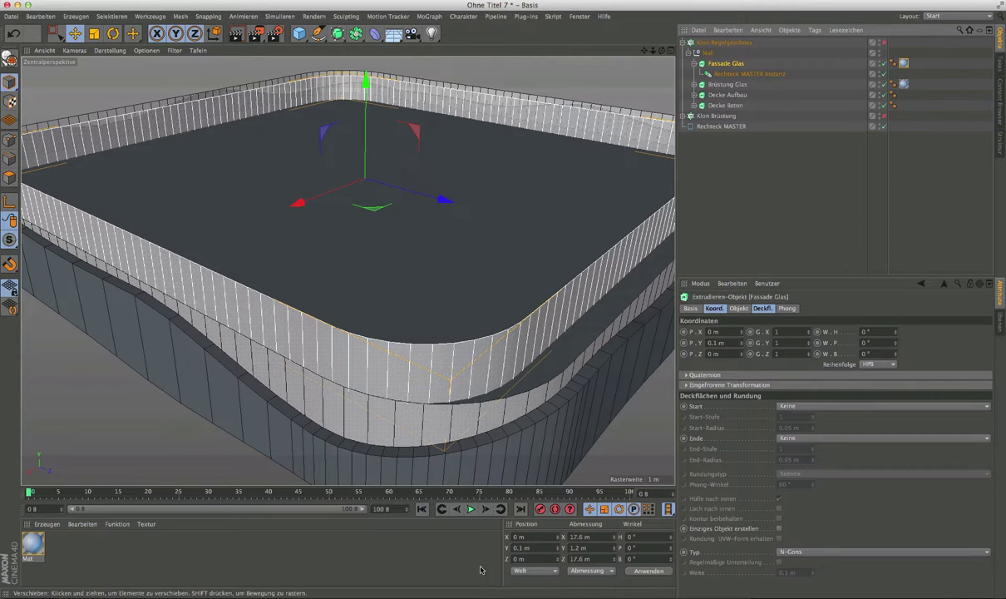
# Step: Set the Fassade Glas Position Y to 0.2 m and check the facade from above
pyautogui.doubleClick(521, 549)
pyautogui.write('0.2')
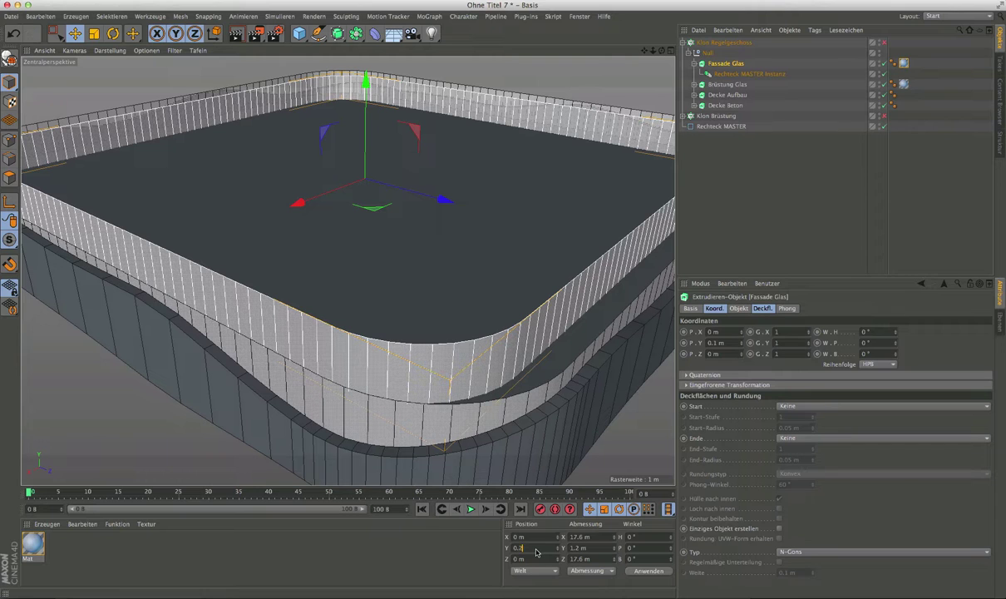
pyautogui.press('Return')
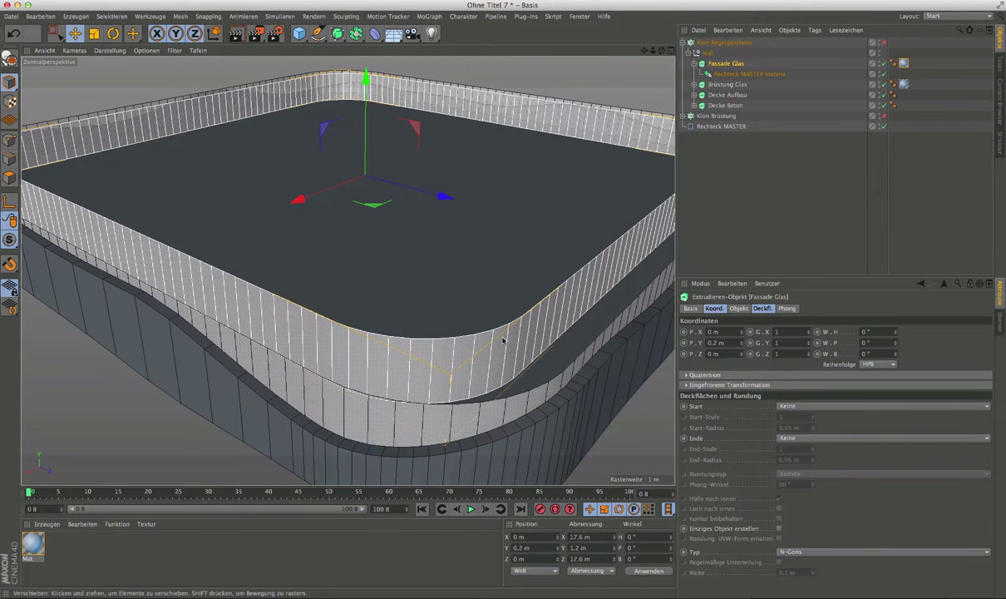
pyautogui.scroll(3, 525, 366)
pyautogui.scroll(5, 526, 368)
pyautogui.scroll(3, 524, 366)
pyautogui.moveTo(539, 343)
pyautogui.keyDown('alt'); pyautogui.mouseDown()
pyautogui.moveTo(559, 343)
pyautogui.moveTo(517, 343)
pyautogui.moveTo(550, 343)
pyautogui.moveTo(536, 354)
pyautogui.mouseUp(); pyautogui.keyUp('alt')
pyautogui.scroll(-3, 535, 354)
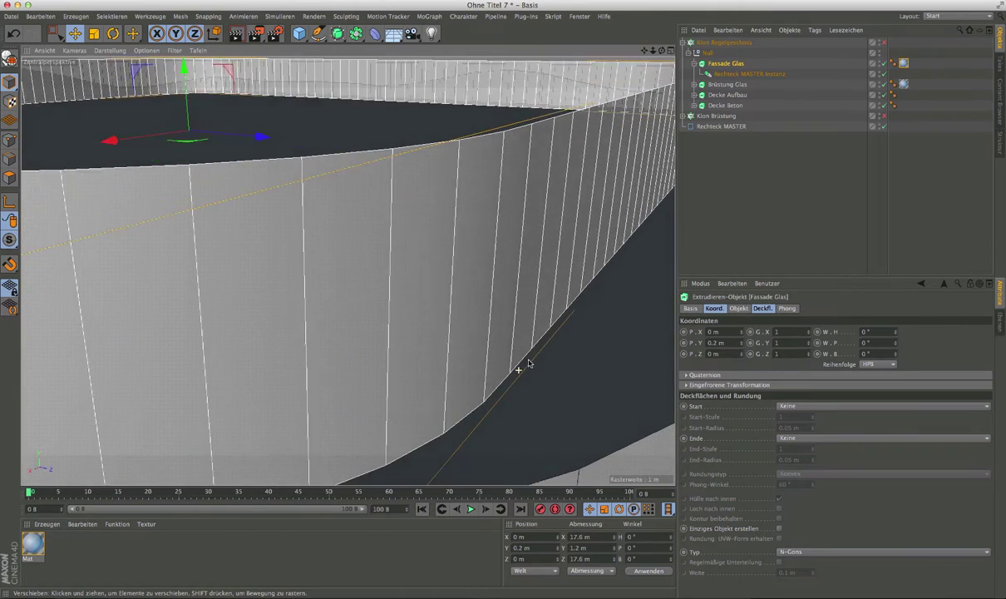
pyautogui.scroll(-2, 526, 366)
pyautogui.scroll(-2, 545, 343)
pyautogui.scroll(-3, 514, 368)
pyautogui.scroll(3, 517, 370)
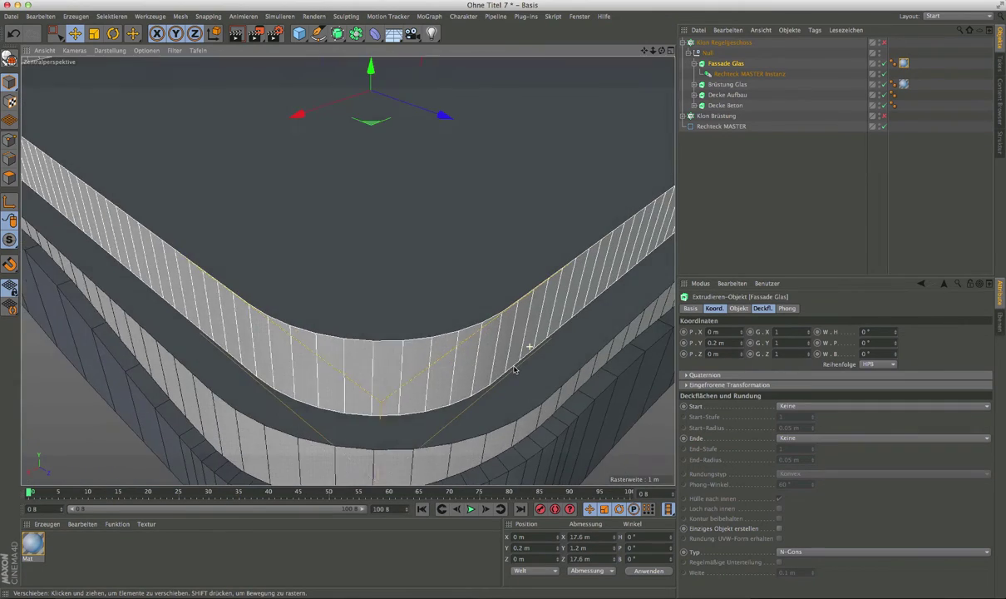
pyautogui.scroll(-2, 537, 355)
pyautogui.scroll(2, 489, 372)
pyautogui.moveTo(489, 371)
pyautogui.keyDown('alt'); pyautogui.mouseDown()
pyautogui.moveTo(479, 349)
pyautogui.moveTo(490, 366)
pyautogui.moveTo(516, 349)
pyautogui.mouseUp(); pyautogui.keyUp('alt')
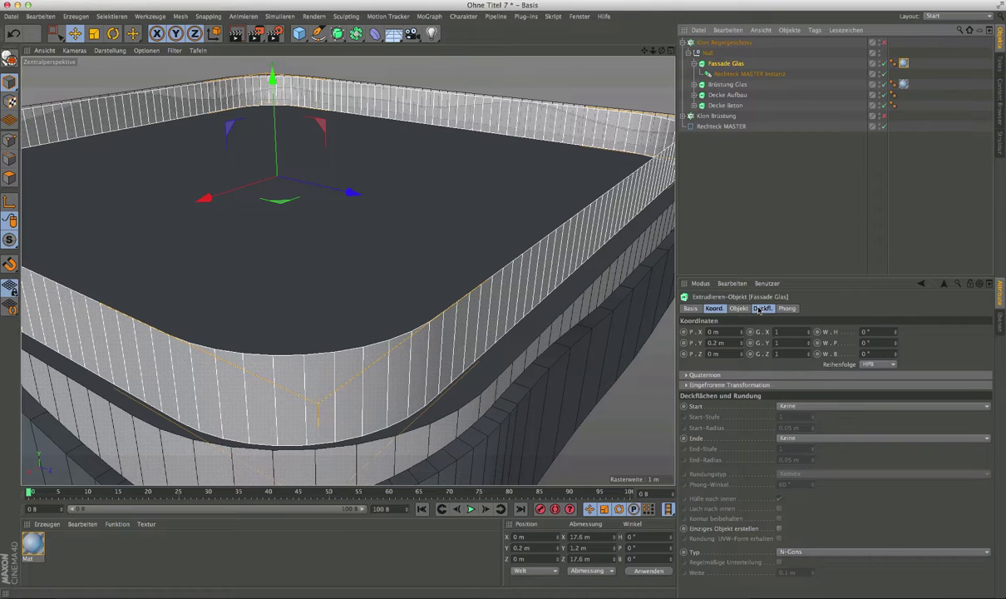
# Step: Set the Fassade Glas Verschiebung Y to 2.8 m, frame the building, and collapse its hierarchy
pyautogui.click(739, 309)
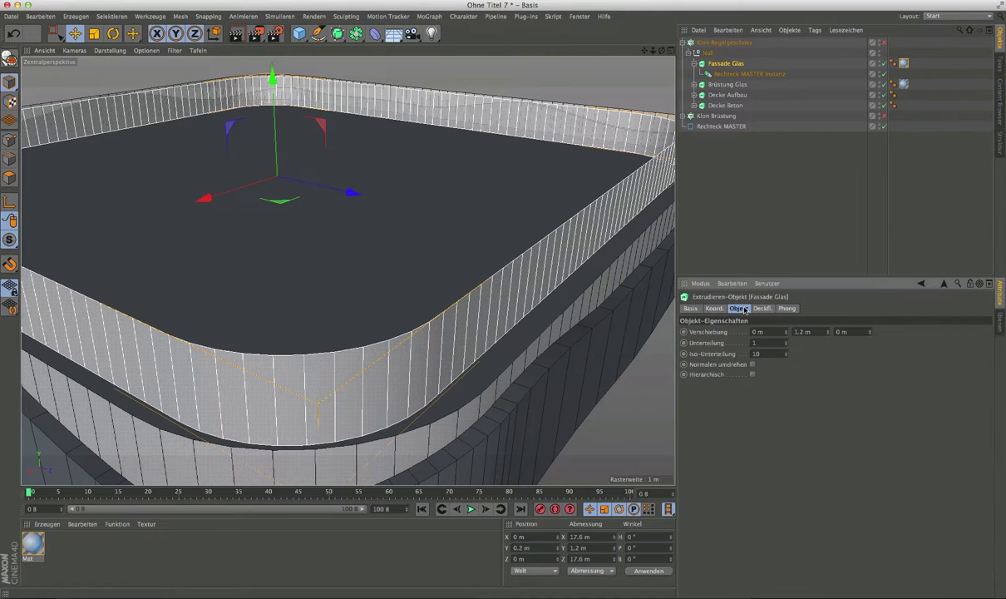
pyautogui.click(819, 332)
pyautogui.write('2')
pyautogui.press('Return')
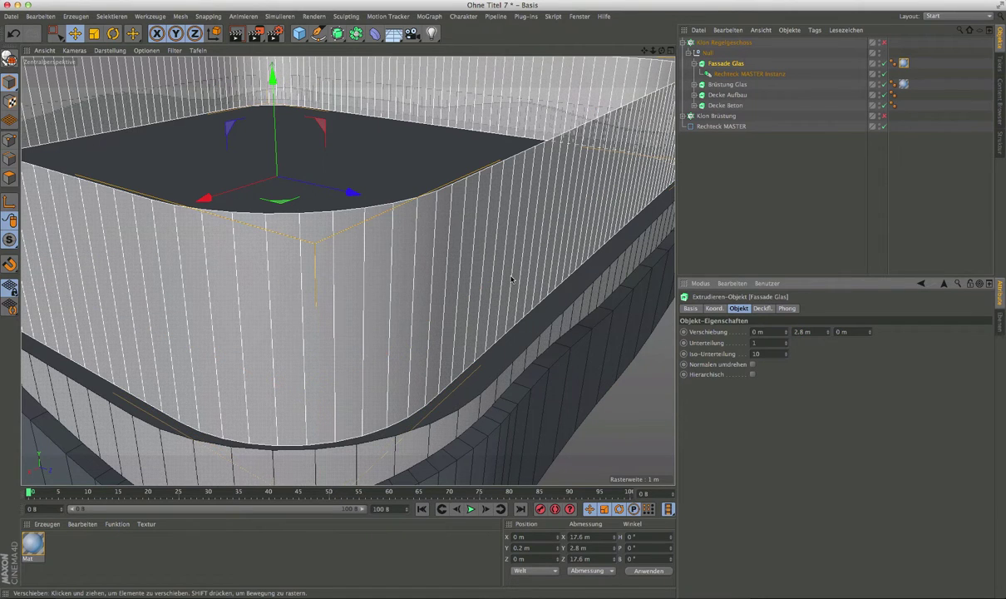
pyautogui.press('h')
pyautogui.keyDown('alt'); pyautogui.moveTo(510, 279); pyautogui.dragTo(514, 271); pyautogui.keyUp('alt')
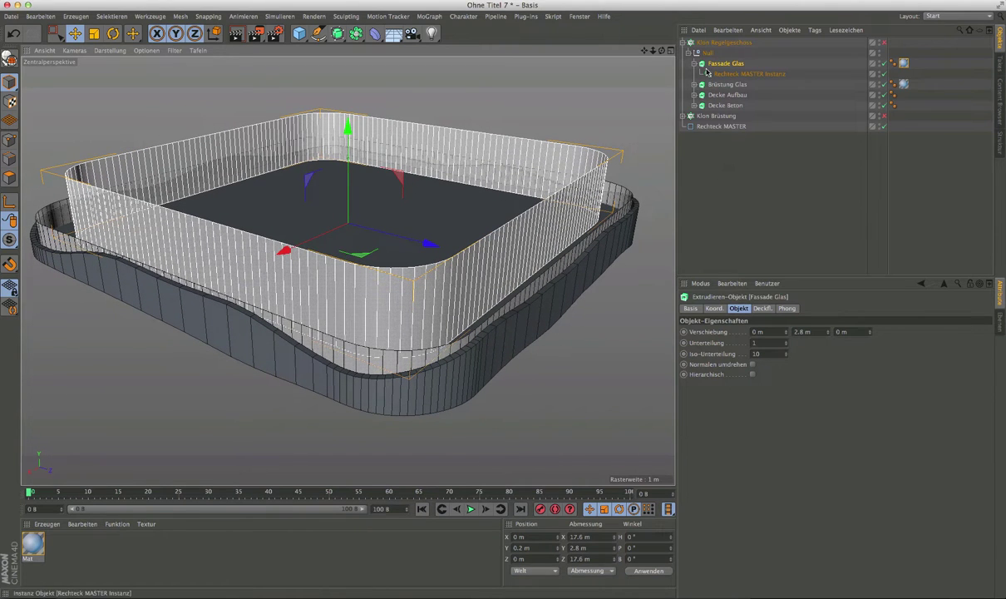
pyautogui.click(695, 64)
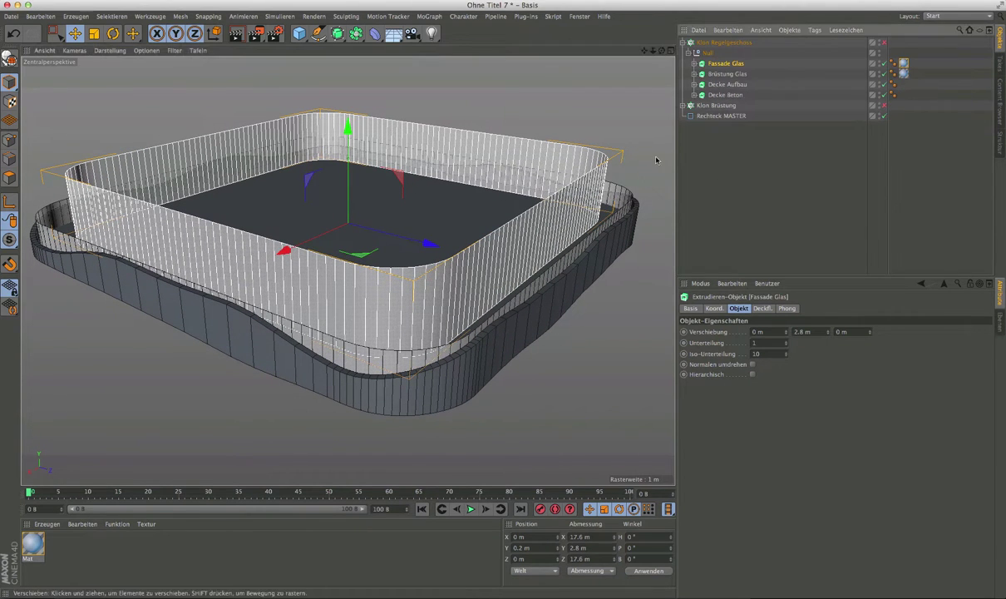
pyautogui.press('h')
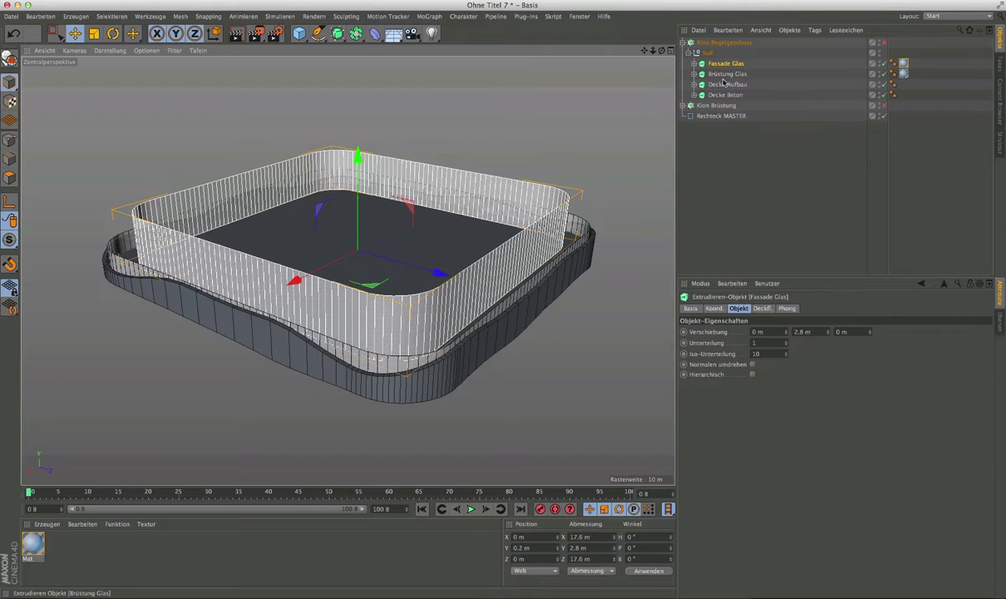
pyautogui.click(721, 115)
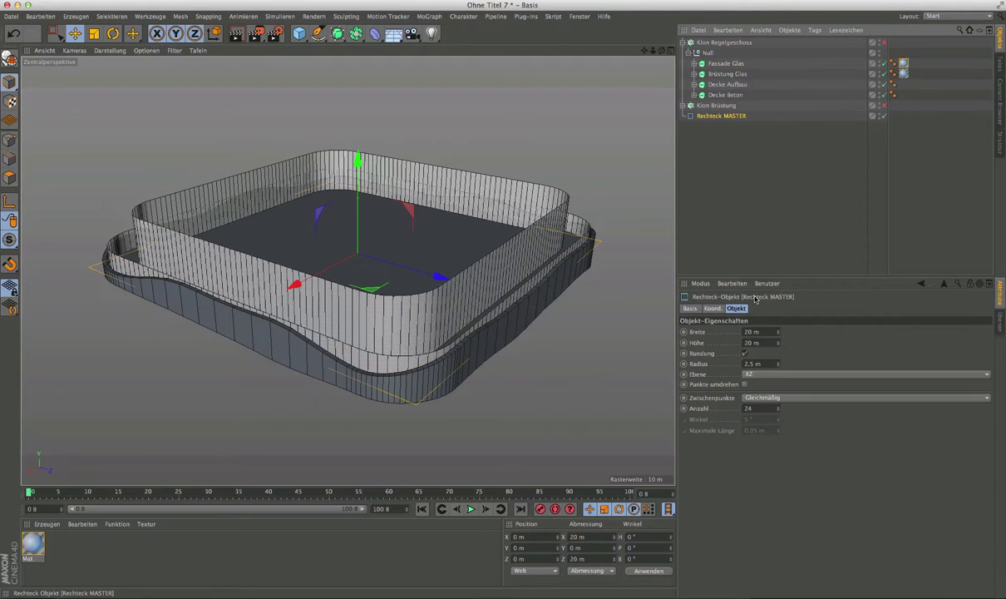
pyautogui.moveTo(778, 334); pyautogui.dragTo(779, 324)
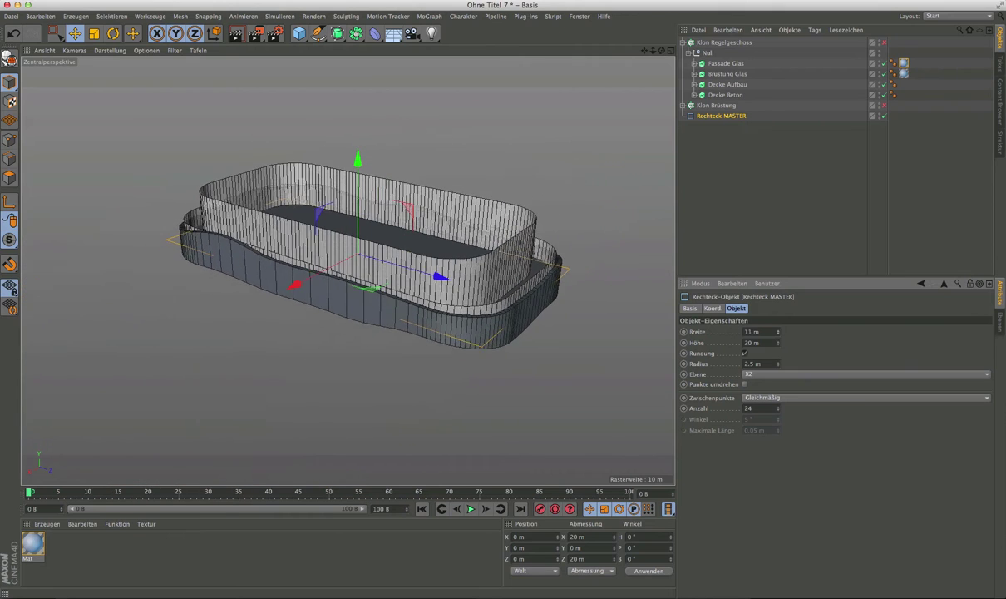
pyautogui.doubleClick(767, 332)
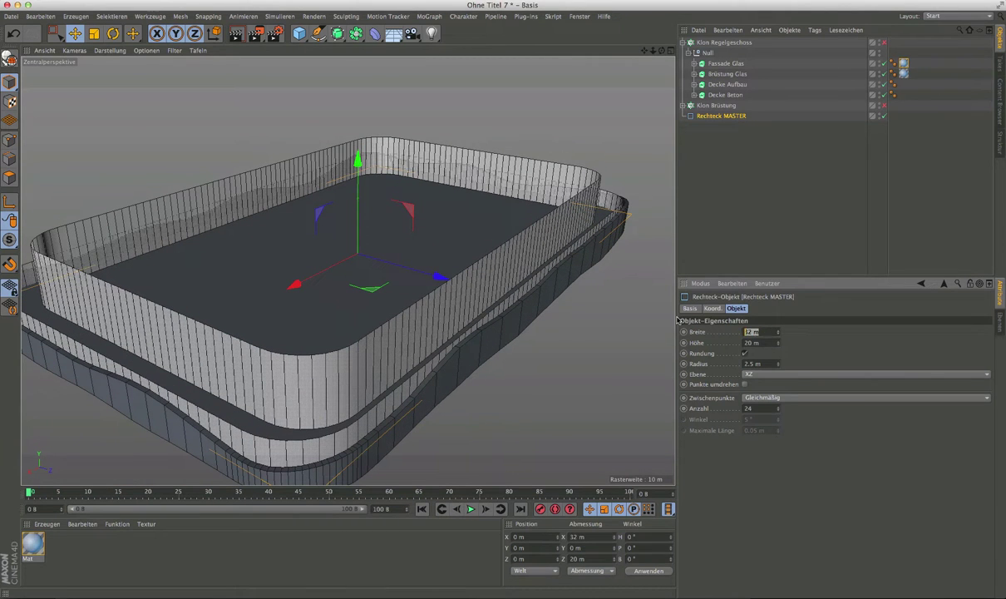
pyautogui.write('2')
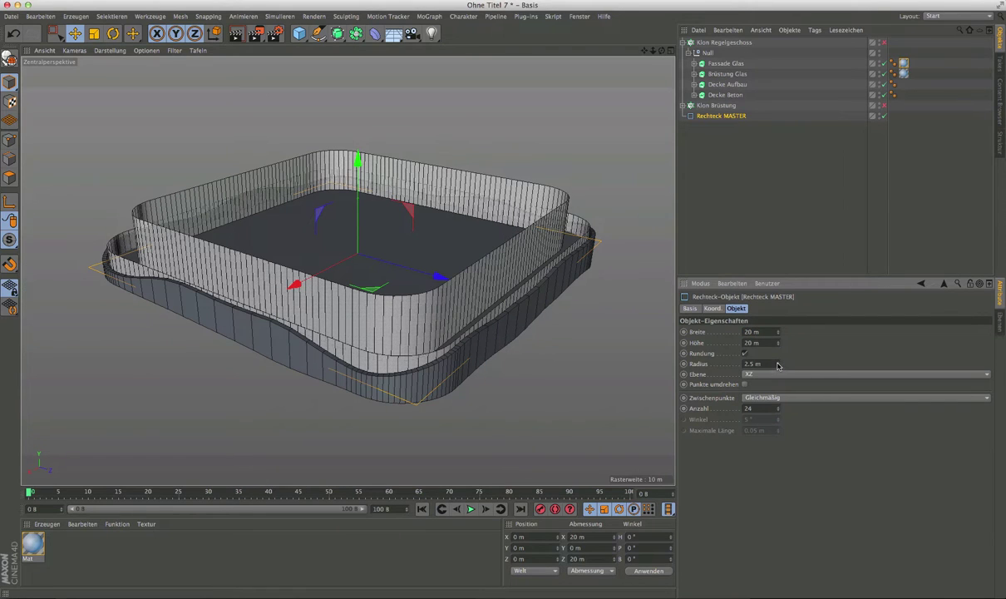
pyautogui.click(745, 354)
pyautogui.moveTo(779, 365); pyautogui.dragTo(779, 358)
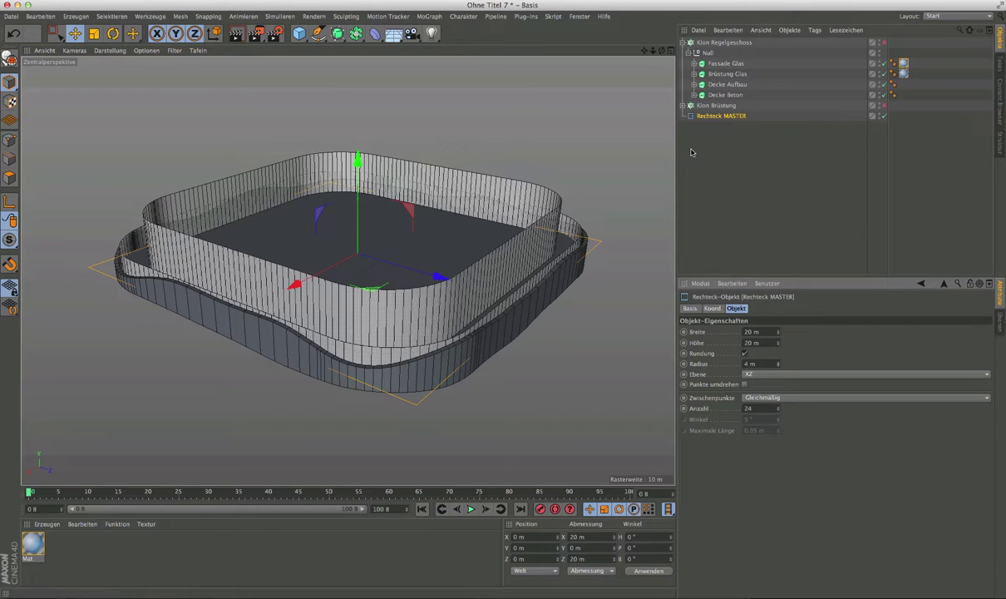
pyautogui.hotkey('ctrl', 'z')
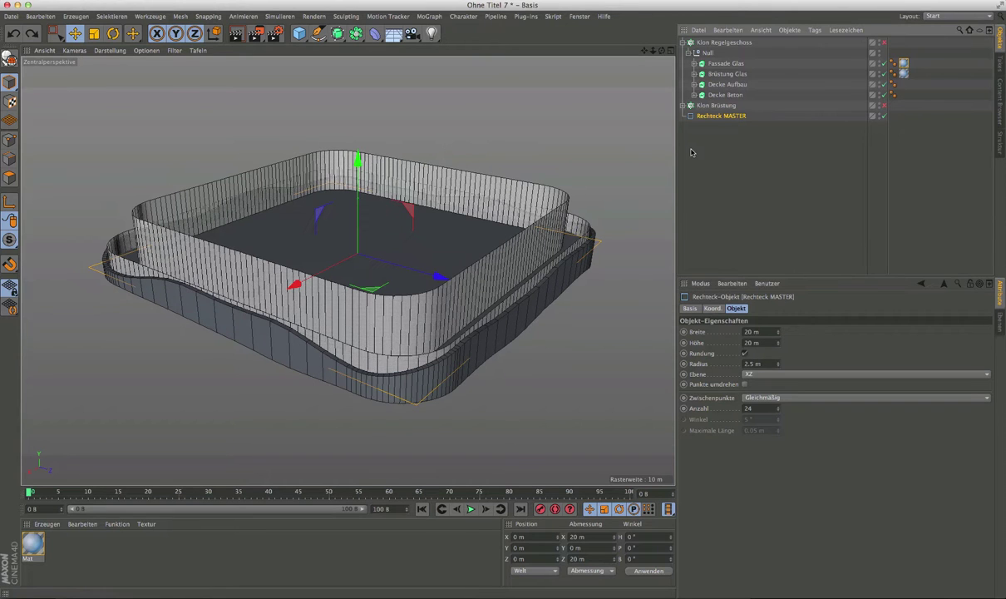
pyautogui.moveTo(470, 270)
pyautogui.keyDown('alt'); pyautogui.mouseDown()
pyautogui.moveTo(492, 294)
pyautogui.moveTo(455, 260)
pyautogui.mouseUp(); pyautogui.keyUp('alt')
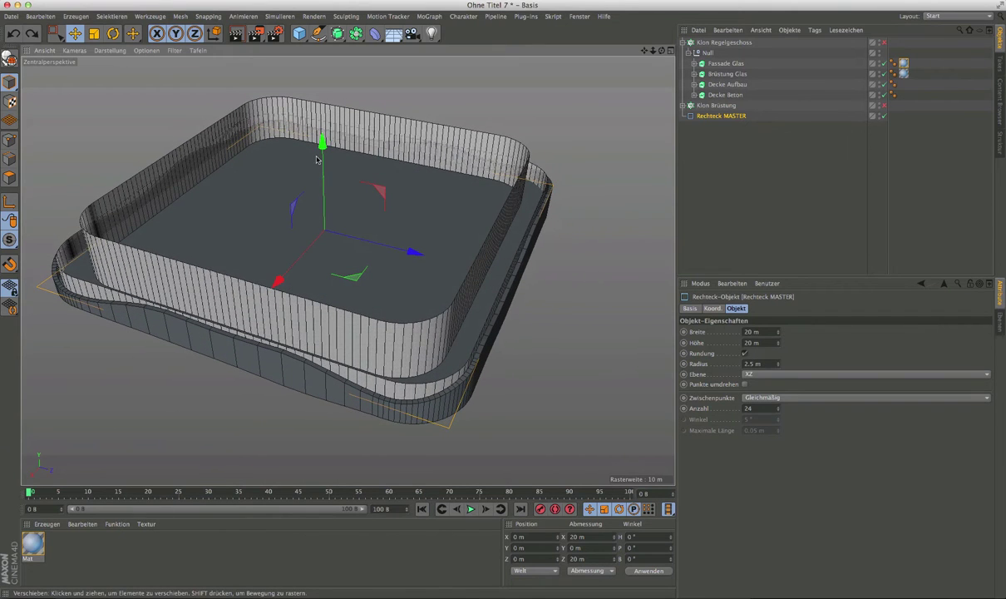
pyautogui.moveTo(348, 272)
pyautogui.keyDown('alt'); pyautogui.mouseDown()
pyautogui.moveTo(351, 290)
pyautogui.moveTo(300, 158)
pyautogui.mouseUp(); pyautogui.keyUp('alt')
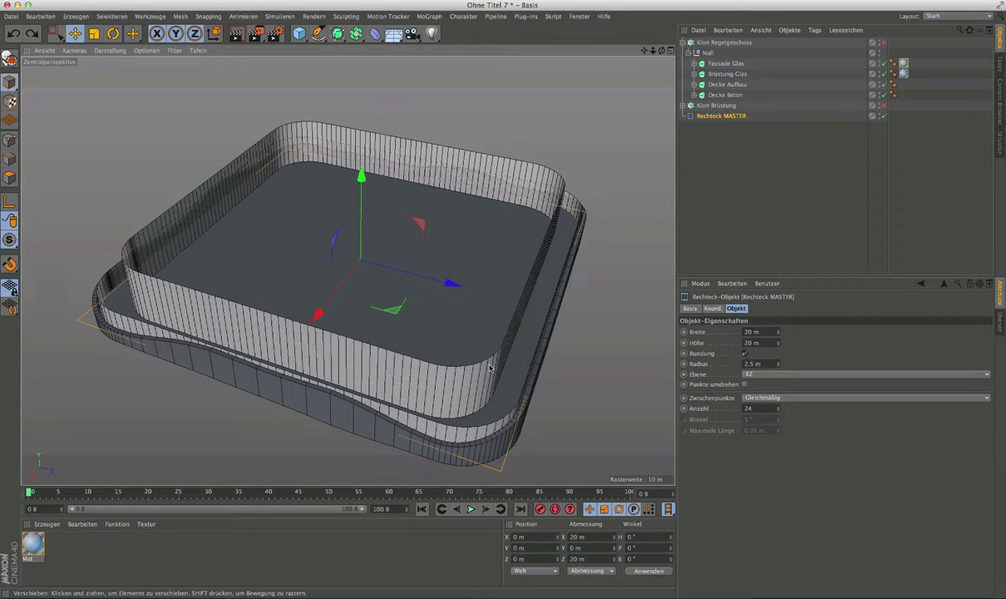
pyautogui.keyDown('alt'); pyautogui.moveTo(459, 357); pyautogui.dragTo(499, 354); pyautogui.keyUp('alt')
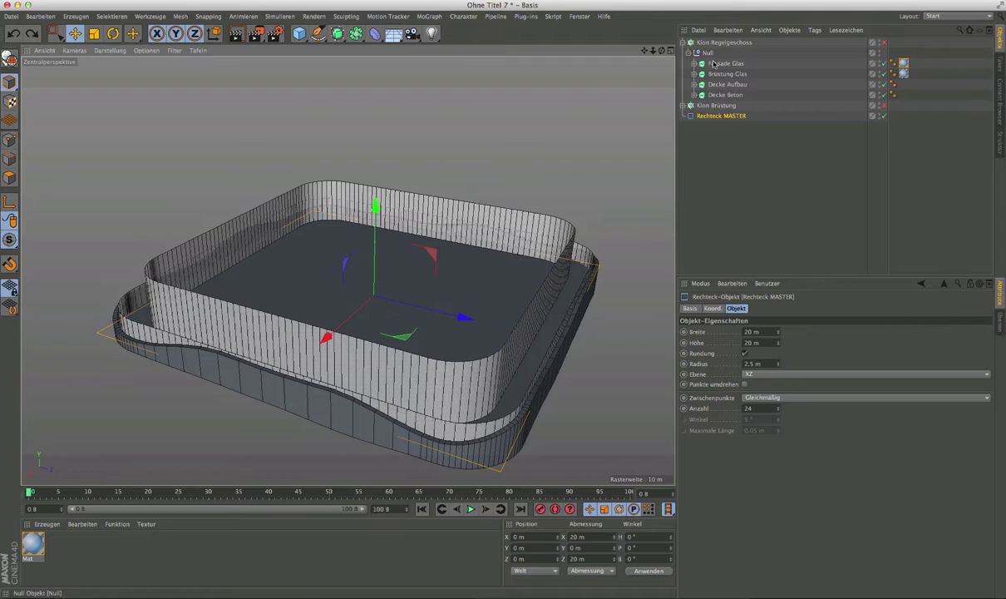
pyautogui.keyDown('alt'); pyautogui.moveTo(494, 276); pyautogui.dragTo(489, 244); pyautogui.keyUp('alt')
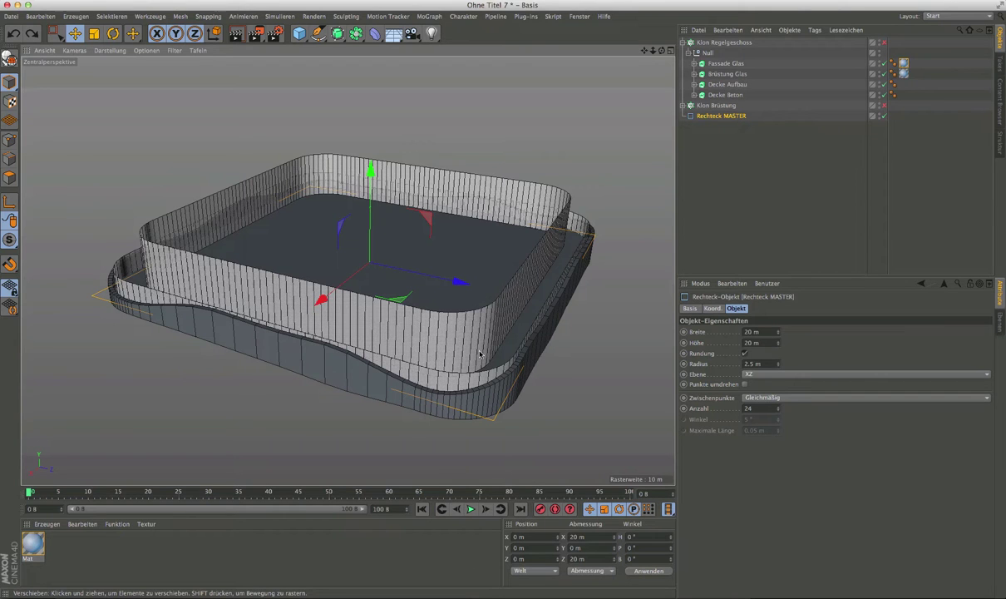
pyautogui.keyDown('alt'); pyautogui.moveTo(442, 359); pyautogui.dragTo(510, 350); pyautogui.keyUp('alt')
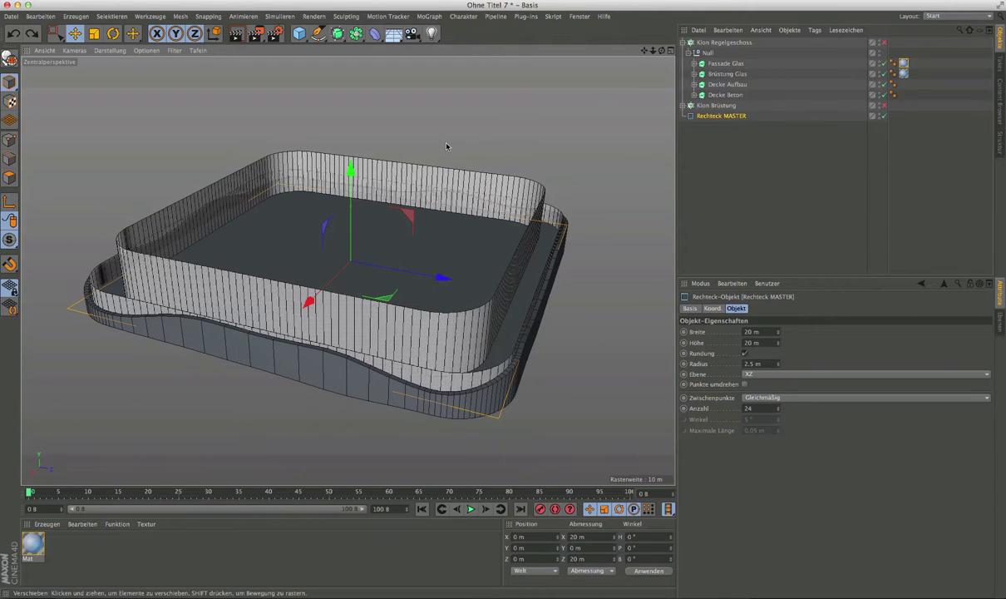
pyautogui.keyDown('alt'); pyautogui.moveTo(283, 239); pyautogui.dragTo(296, 254, button='middle'); pyautogui.keyUp('alt')
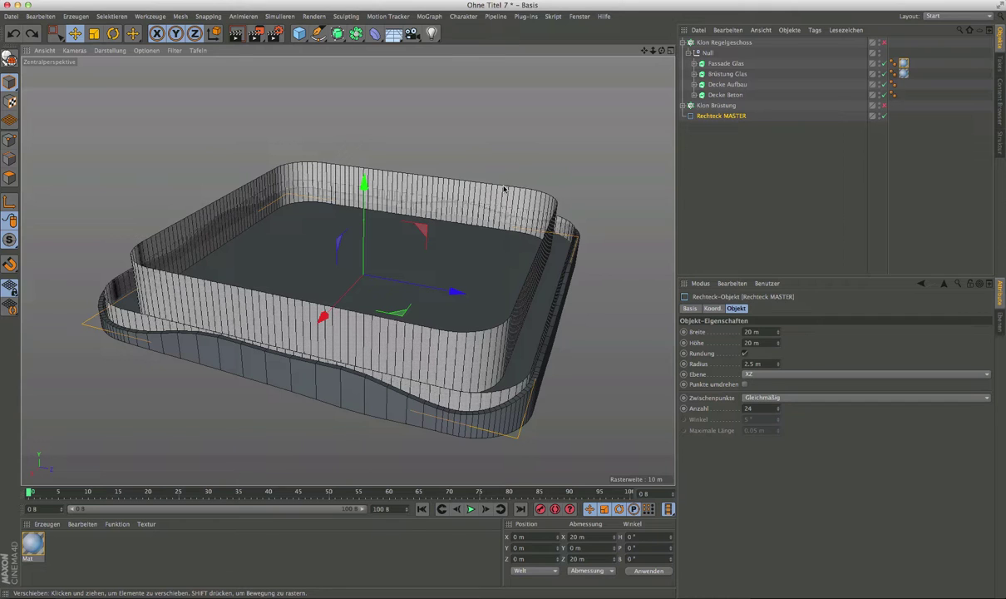
pyautogui.keyDown('alt'); pyautogui.moveTo(504, 248); pyautogui.dragTo(499, 242); pyautogui.keyUp('alt')
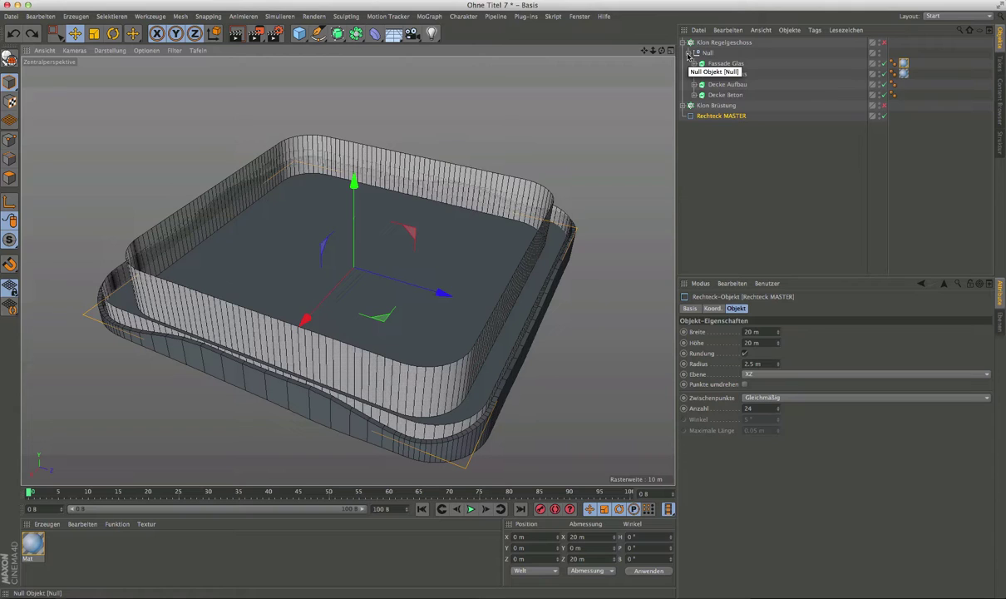
pyautogui.click(689, 53)
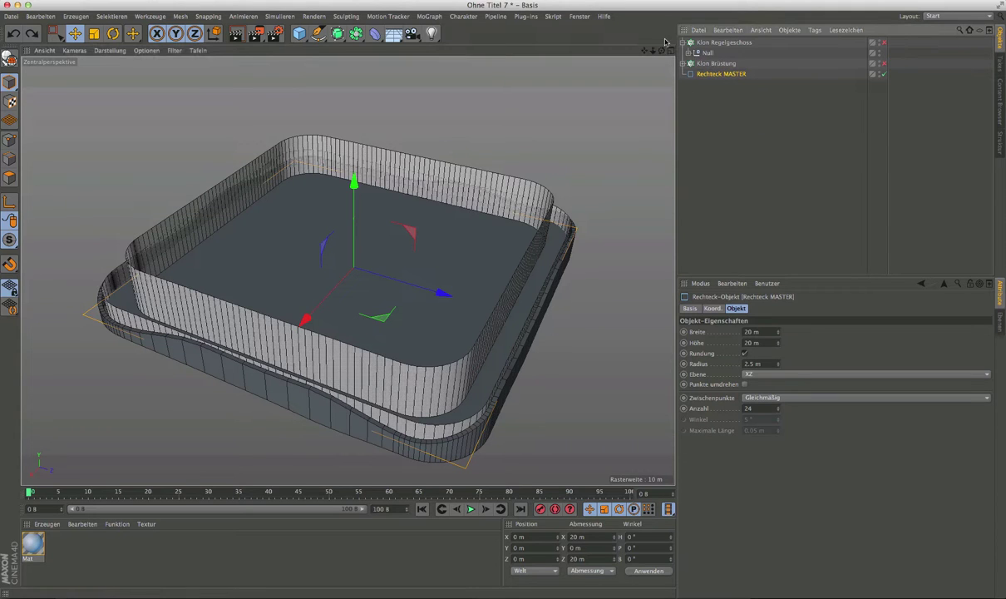
pyautogui.keyDown('alt'); pyautogui.moveTo(494, 204); pyautogui.dragTo(490, 192); pyautogui.keyUp('alt')
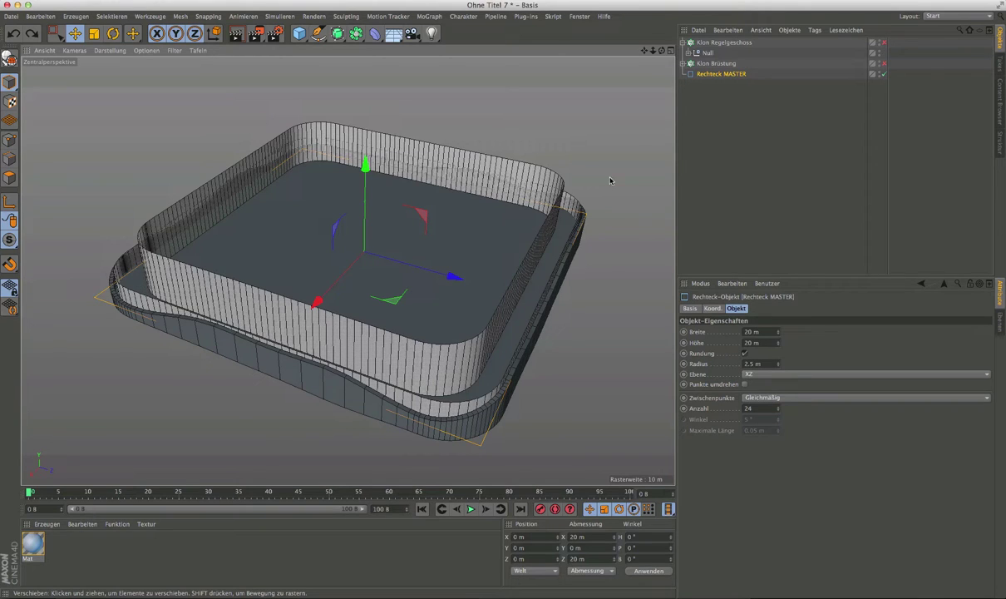
pyautogui.click(688, 53)
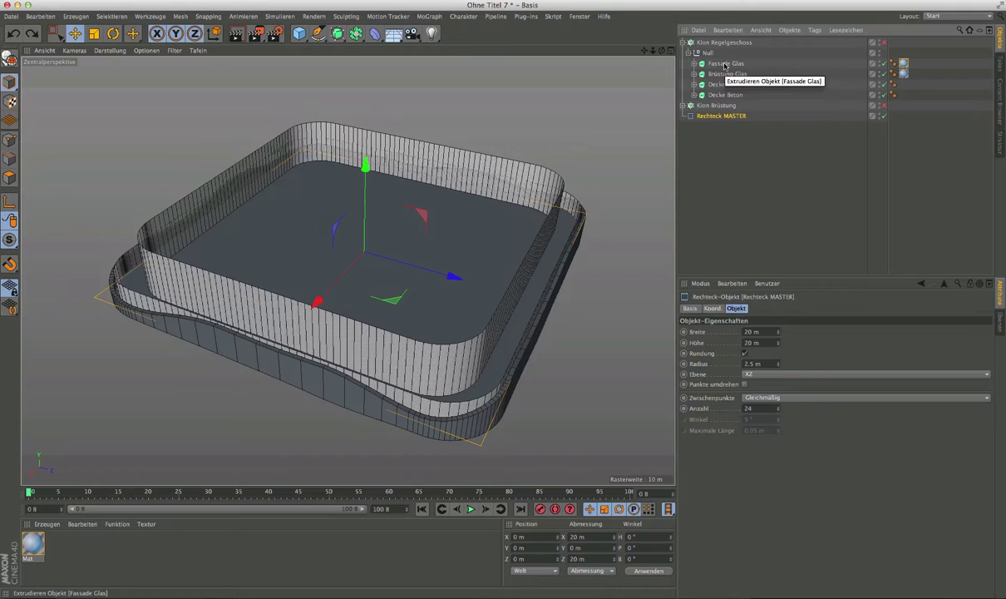
pyautogui.click(724, 66)
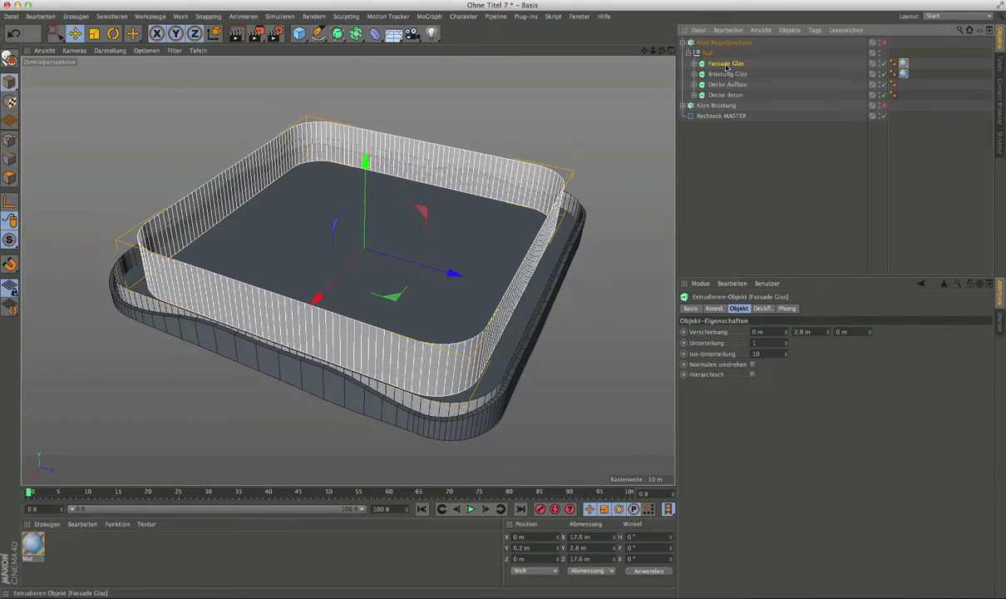
# Step: Convert Fassade Glas to a polygon object and move the copy above the extrusion
pyautogui.rightClick(727, 66)
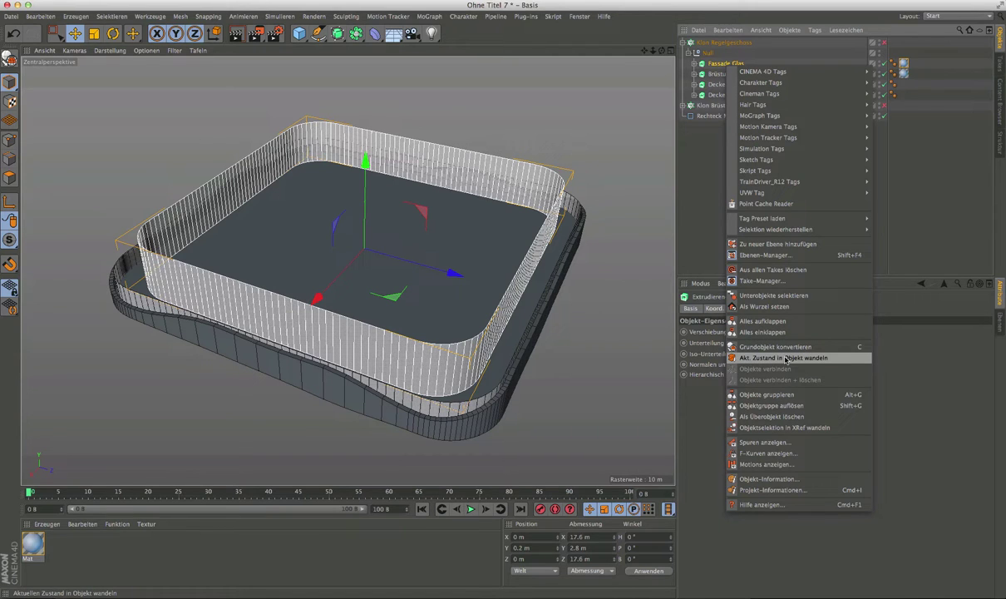
pyautogui.click(787, 358)
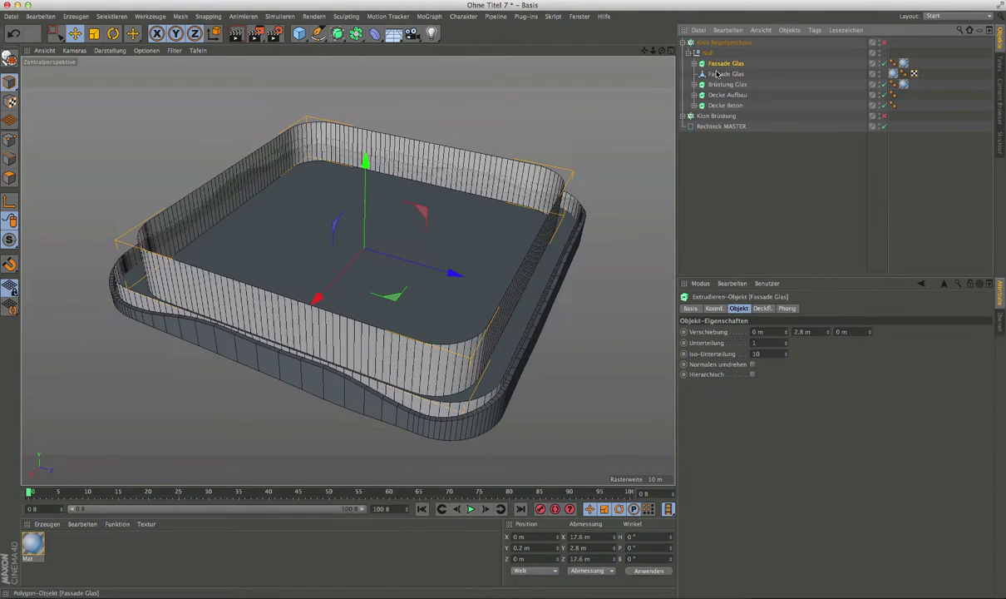
pyautogui.click(721, 75)
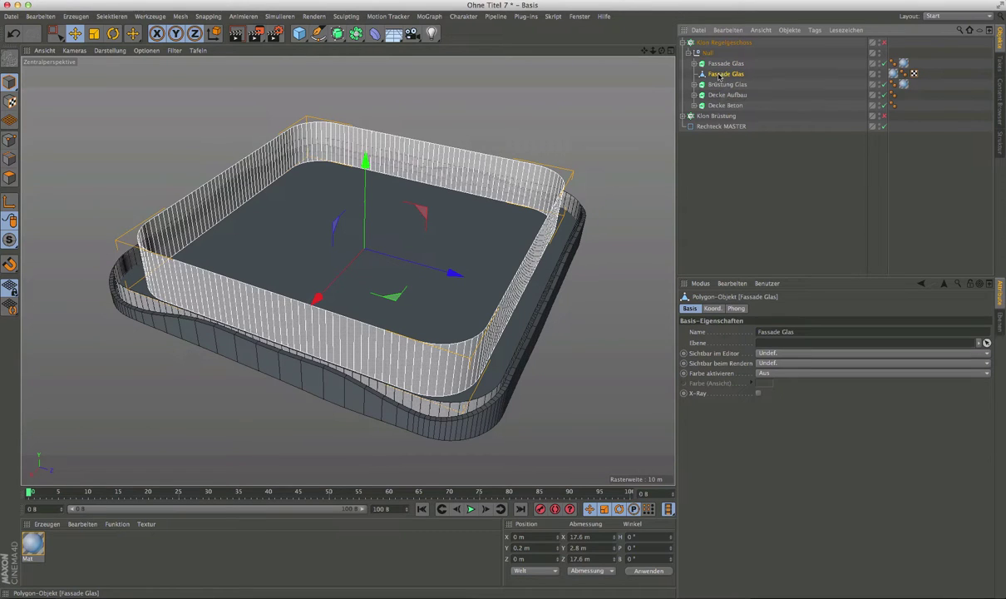
pyautogui.moveTo(713, 58); pyautogui.dragTo(714, 60)
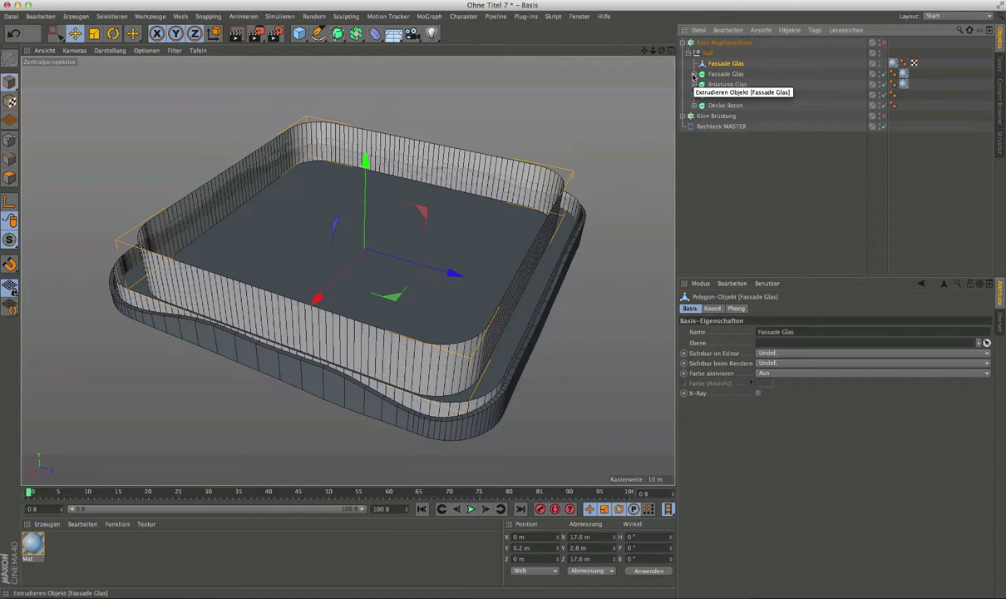
# Step: Hide the original extrusion, rename it Fassade Glas Sicherung, and select the polygon Fassade Glas
pyautogui.click(882, 75)
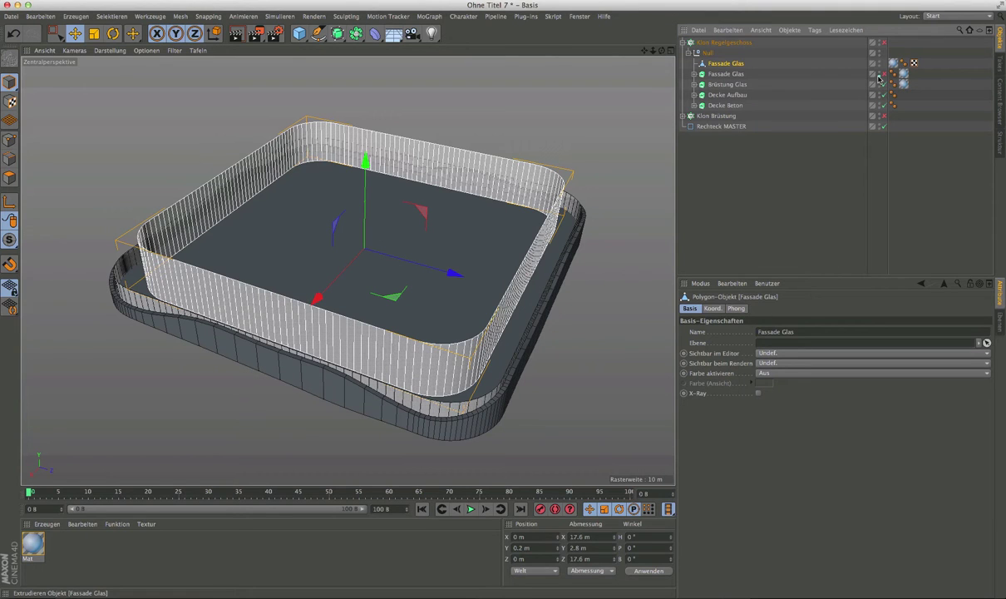
pyautogui.click(727, 74)
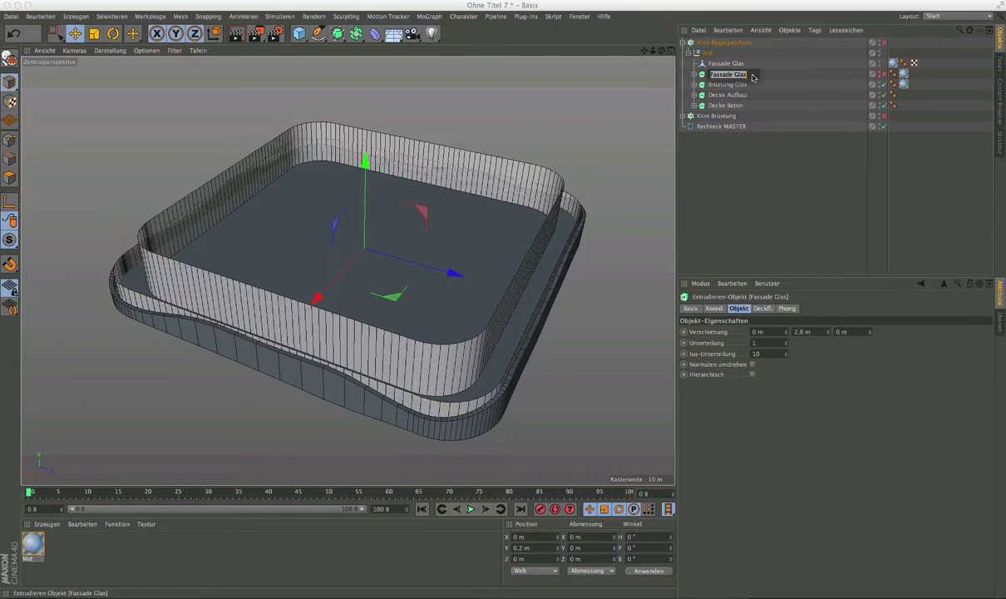
pyautogui.write('Sich')
pyautogui.write('erung')
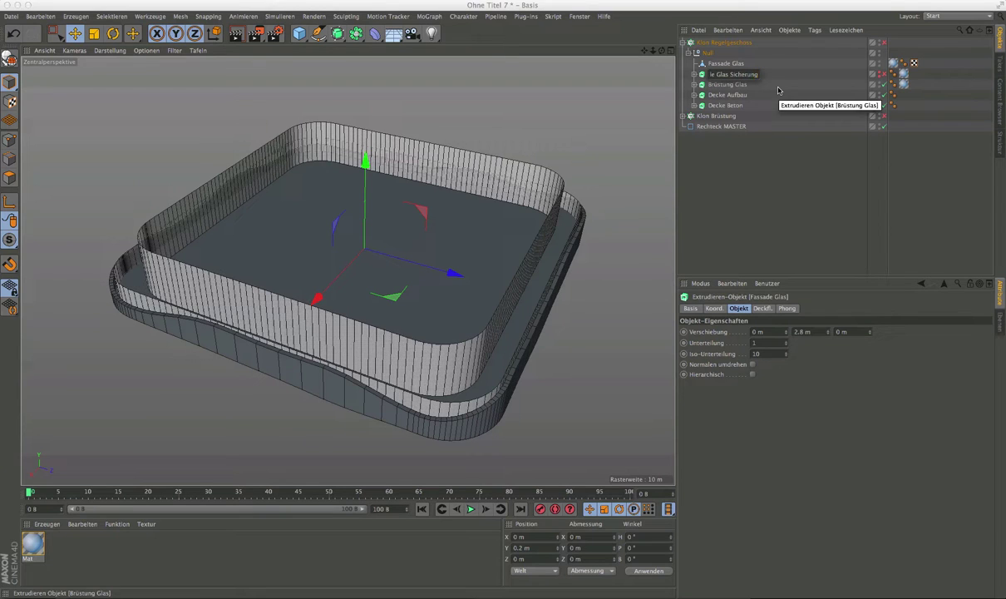
pyautogui.press('Return')
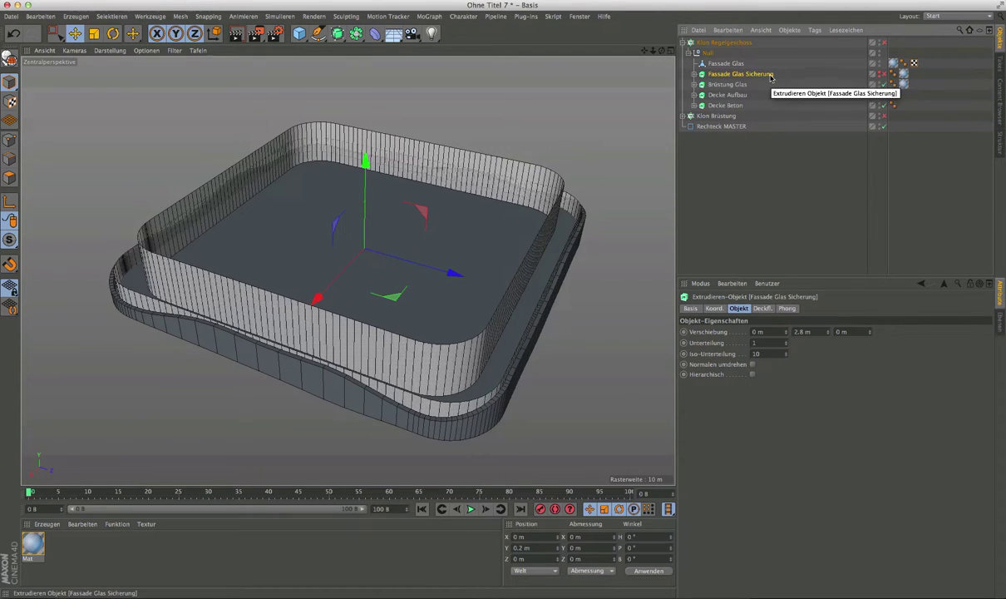
pyautogui.click(723, 64)
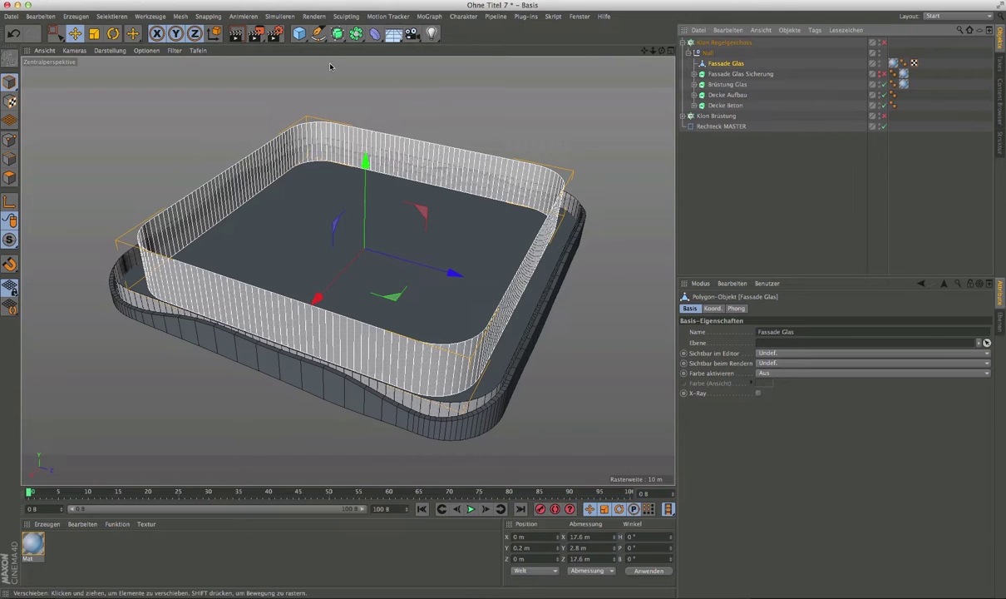
# Step: Switch to Live-Selektion and Points mode to edit the facade's individual points
pyautogui.click(55, 34)
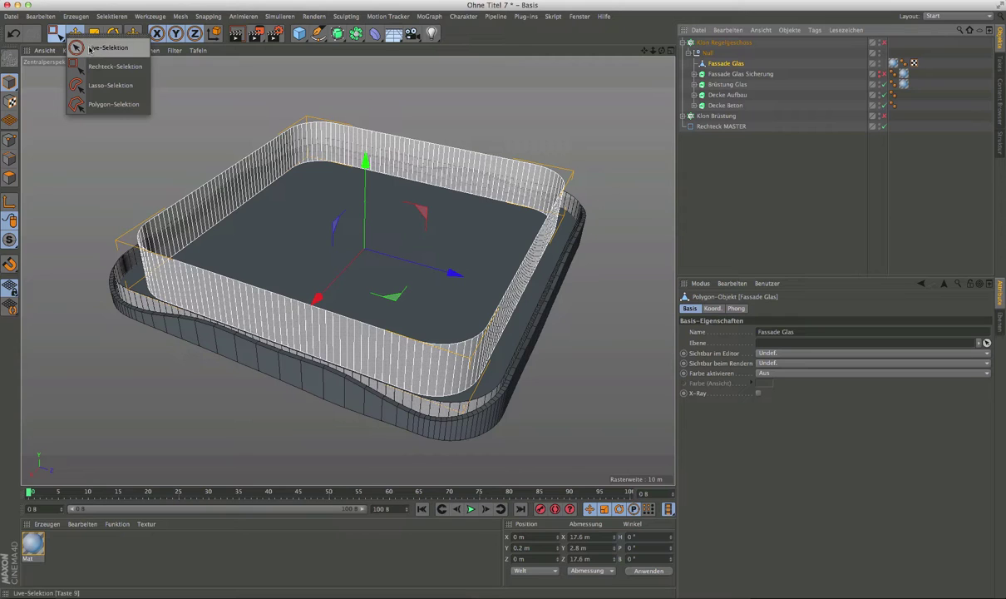
pyautogui.click(89, 49)
pyautogui.click(9, 159)
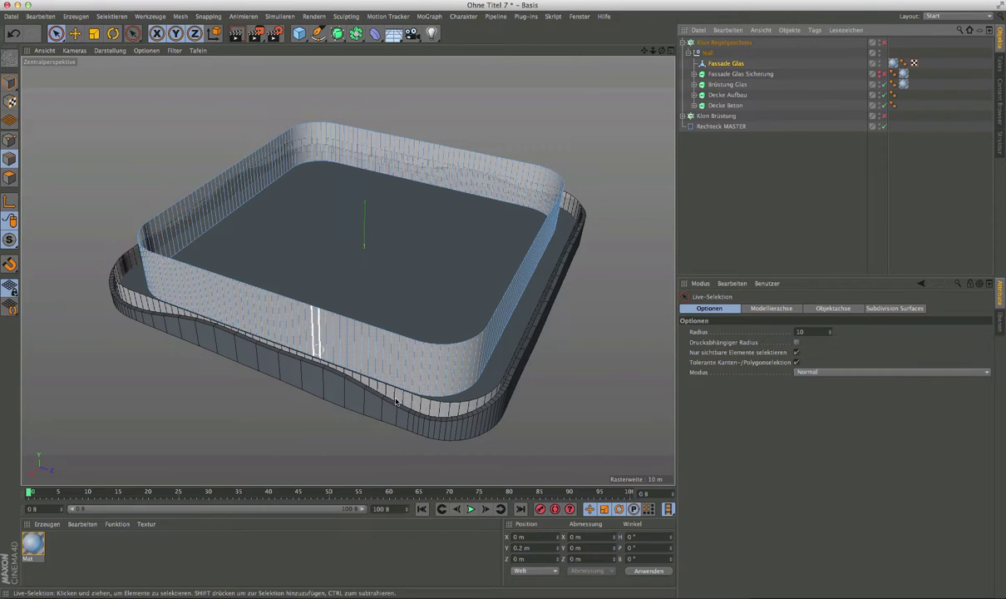
pyautogui.scroll(3, 169, 224)
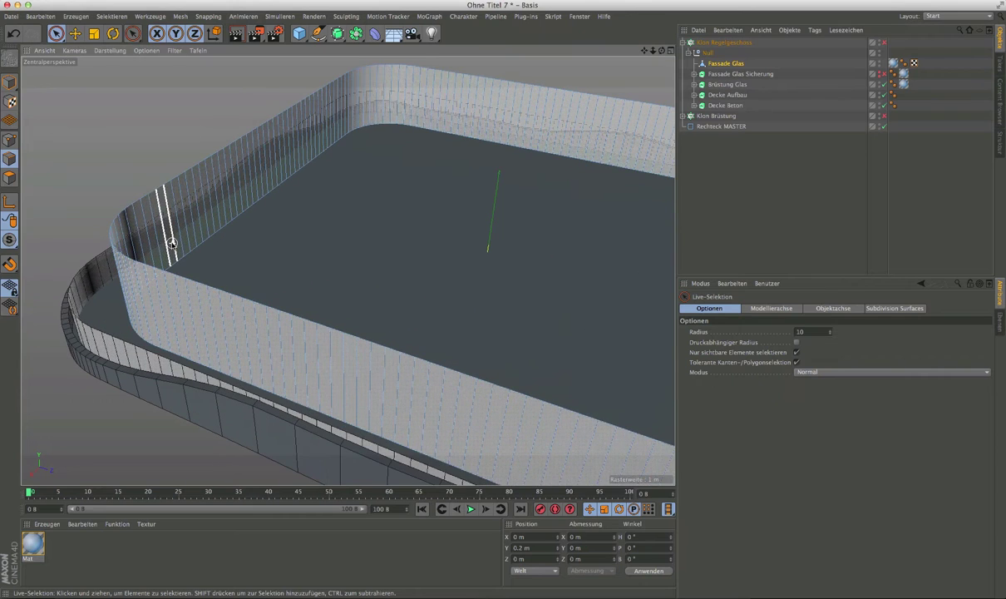
pyautogui.scroll(2, 169, 233)
pyautogui.scroll(-3, 169, 235)
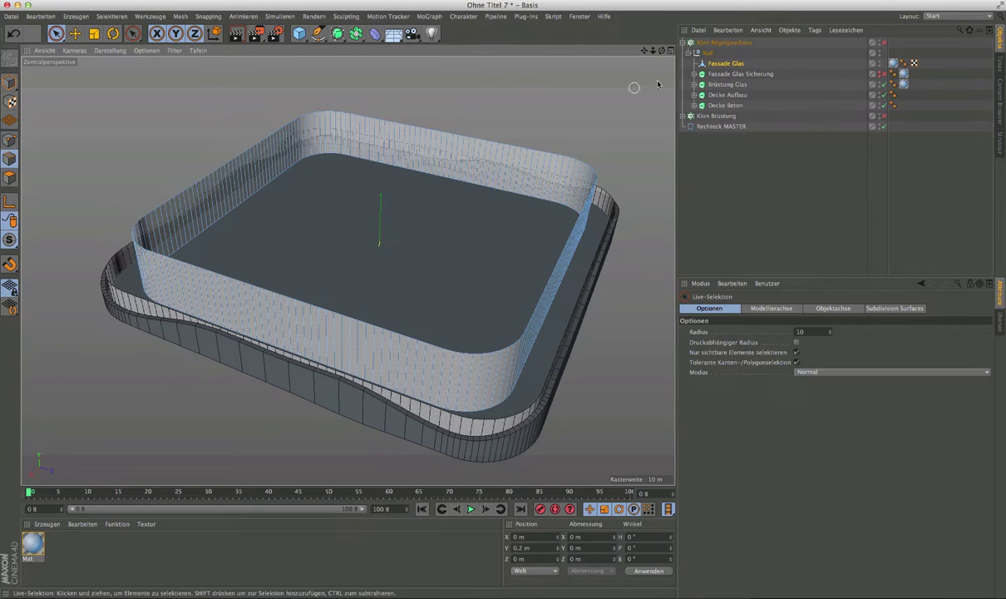
# Step: Show four views and use Rechteck-Selektion with Nur sichtbare Elemente selektieren unchecked
pyautogui.click(671, 51)
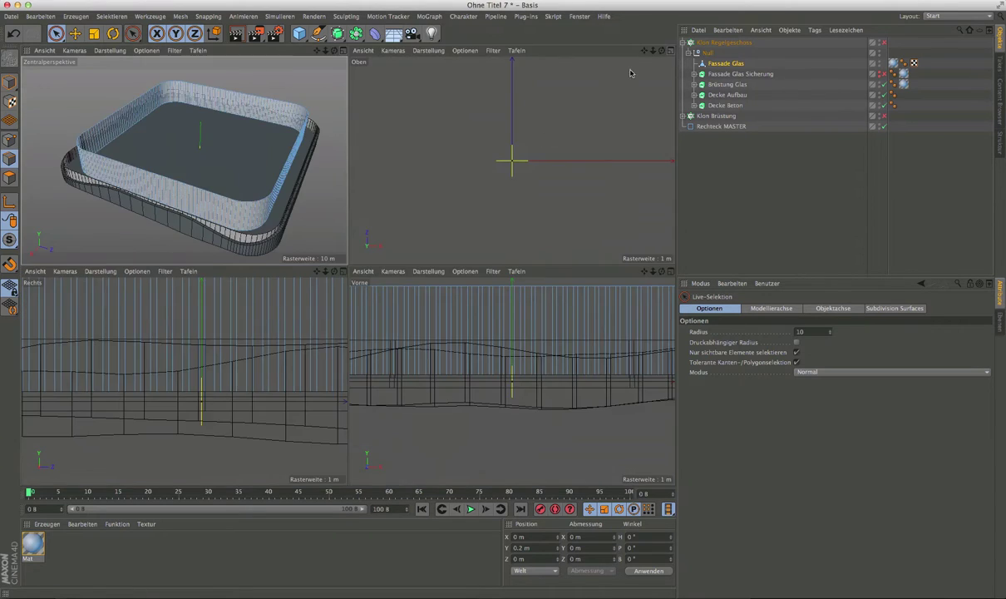
pyautogui.moveTo(327, 277); pyautogui.dragTo(250, 283)
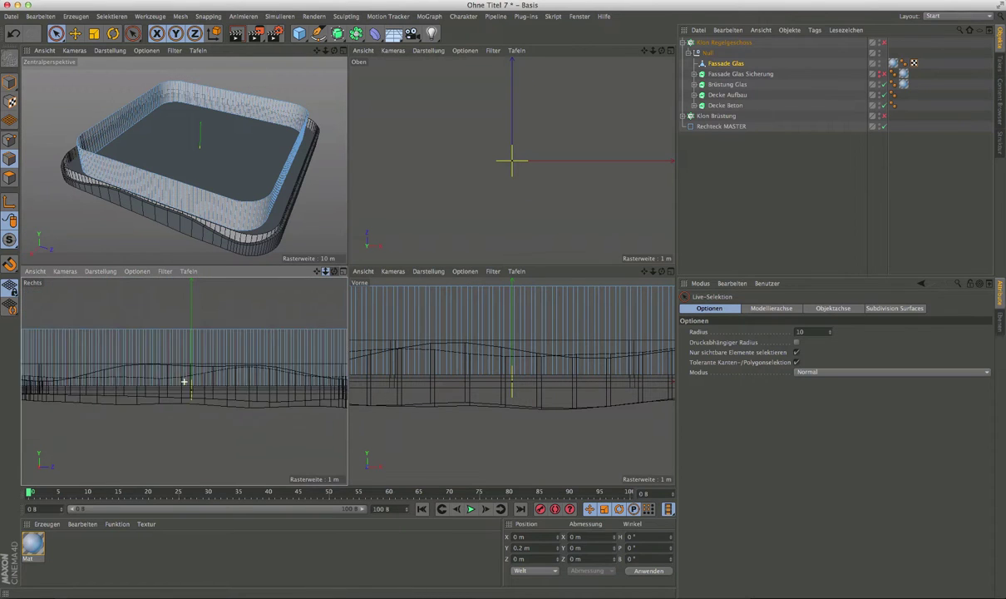
pyautogui.click(60, 38)
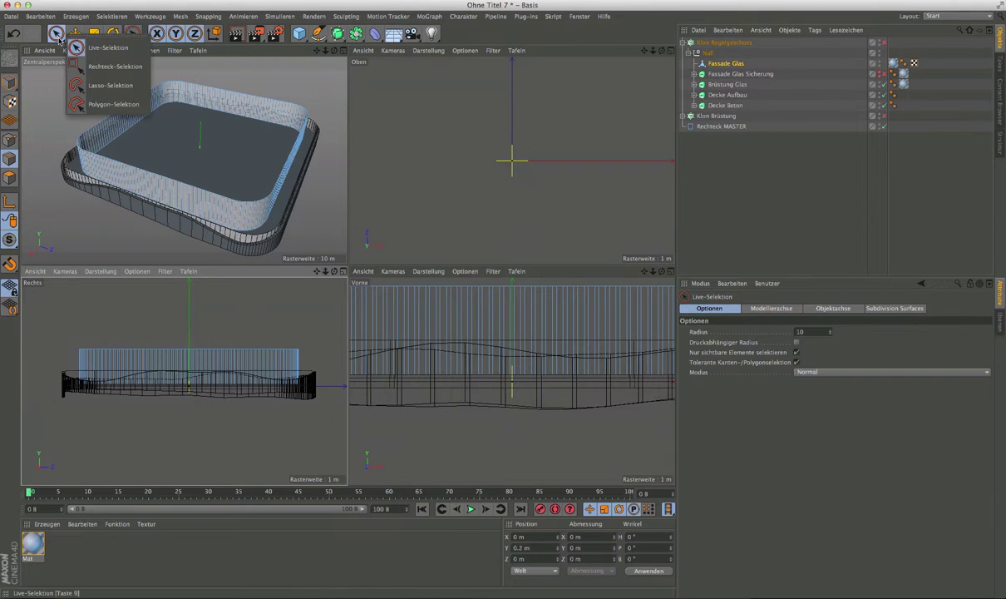
pyautogui.click(121, 69)
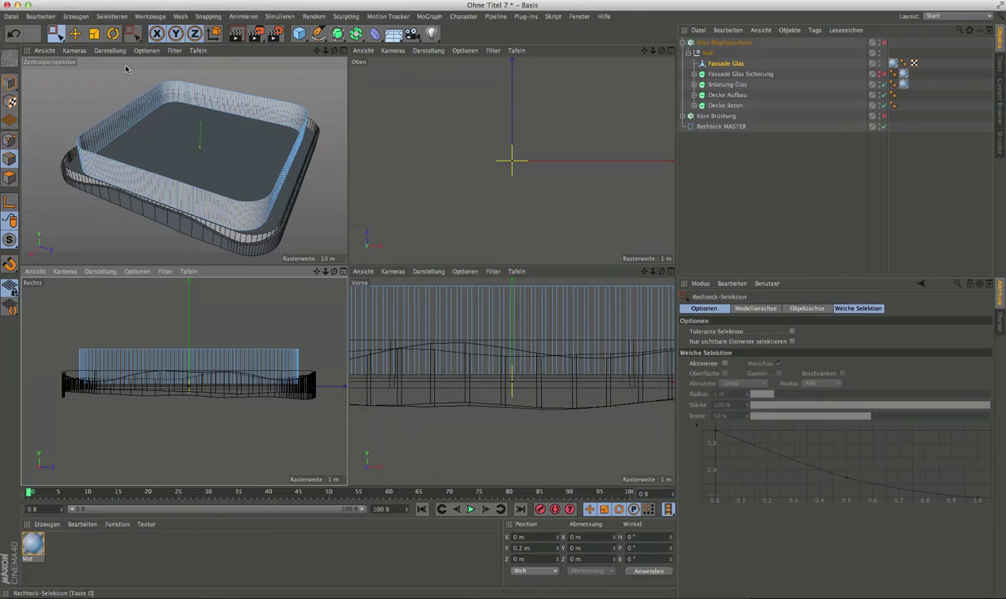
pyautogui.click(792, 341)
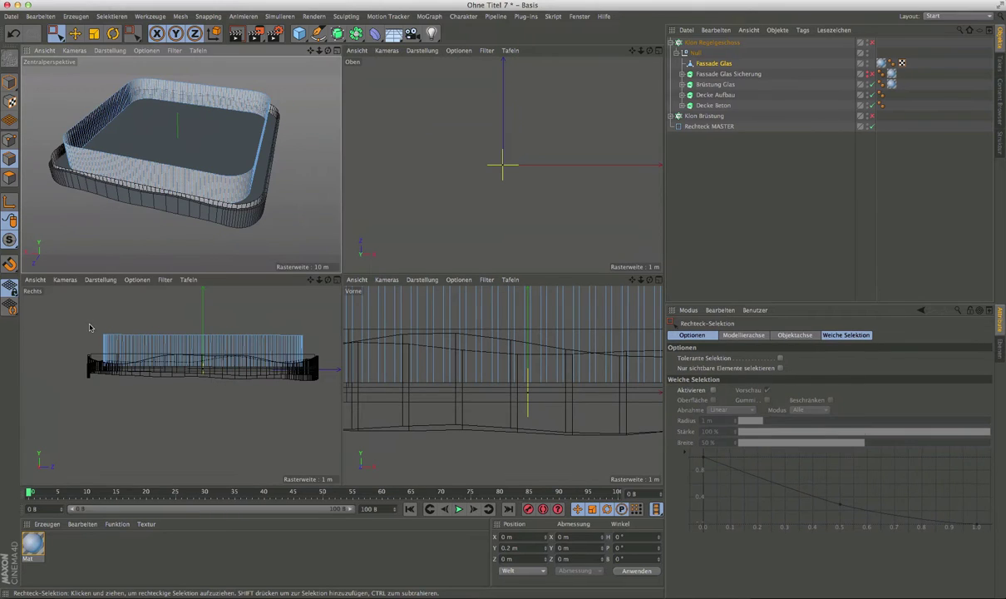
# Step: Box-select the top and bottom point rows of the facade in the Right view and verify in perspective
pyautogui.moveTo(88, 323); pyautogui.dragTo(315, 344)
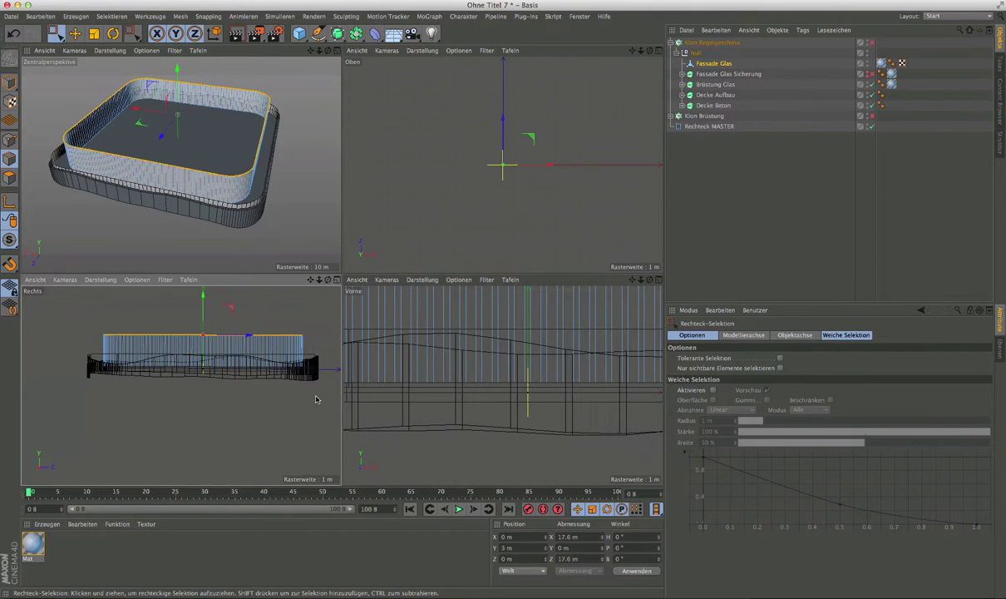
pyautogui.moveTo(319, 400); pyautogui.dragTo(104, 359)
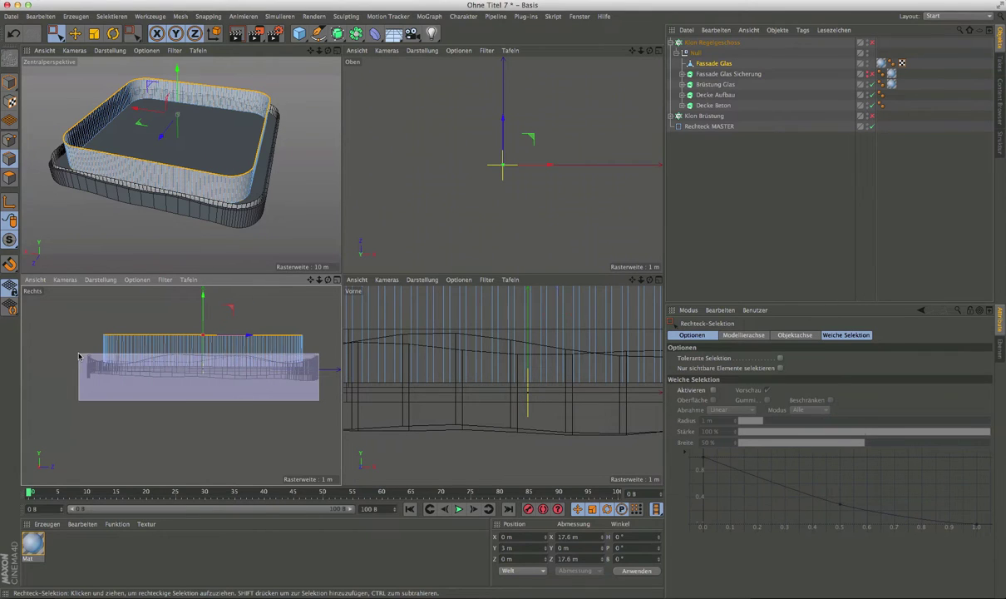
pyautogui.moveTo(104, 359); pyautogui.dragTo(79, 356)
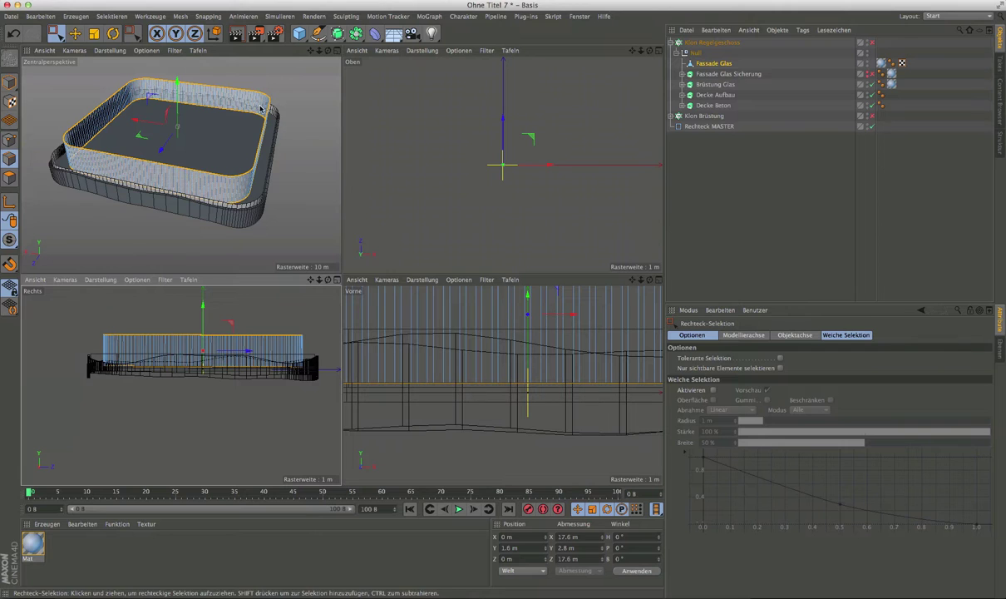
pyautogui.moveTo(216, 203)
pyautogui.keyDown('alt'); pyautogui.mouseDown()
pyautogui.moveTo(201, 145)
pyautogui.moveTo(127, 171)
pyautogui.mouseUp(); pyautogui.keyUp('alt')
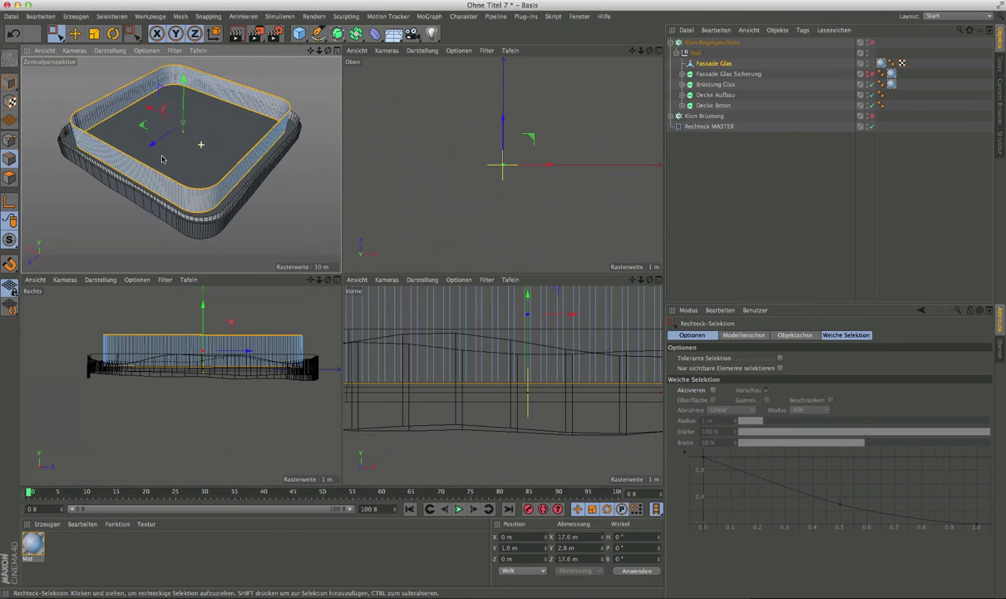
pyautogui.keyDown('alt'); pyautogui.moveTo(128, 171); pyautogui.dragTo(152, 128); pyautogui.keyUp('alt')
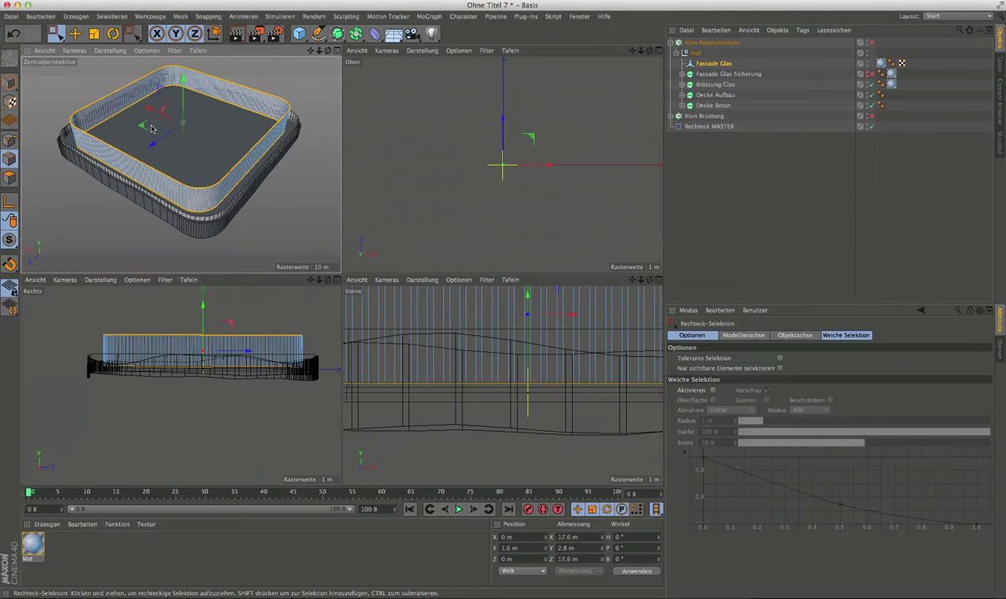
pyautogui.click(337, 51)
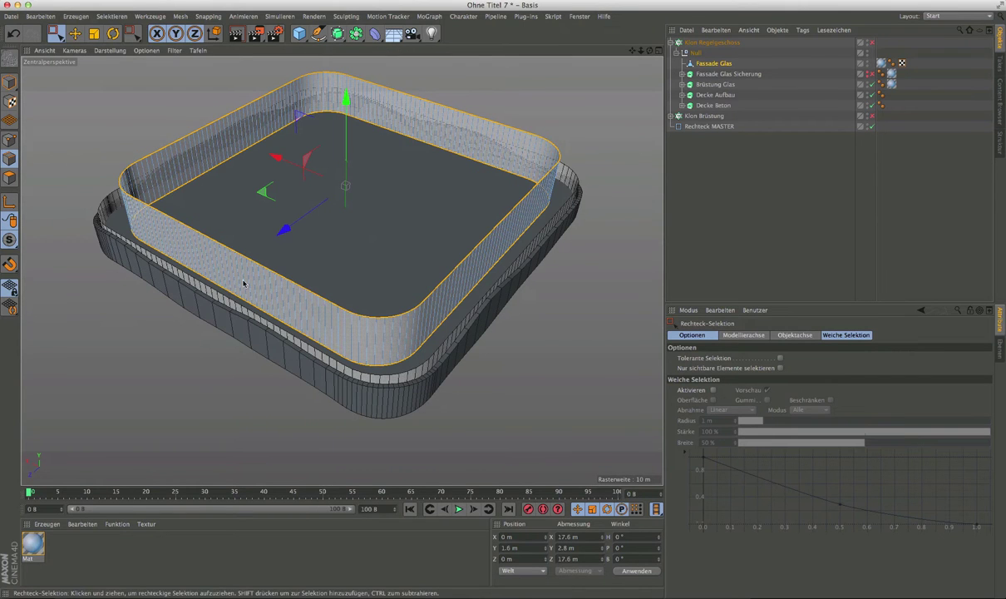
# Step: Switch back to Live-Selektion and orbit around the slab to inspect both glass walls
pyautogui.moveTo(297, 254)
pyautogui.keyDown('alt'); pyautogui.mouseDown()
pyautogui.moveTo(233, 261)
pyautogui.moveTo(301, 268)
pyautogui.mouseUp(); pyautogui.keyUp('alt')
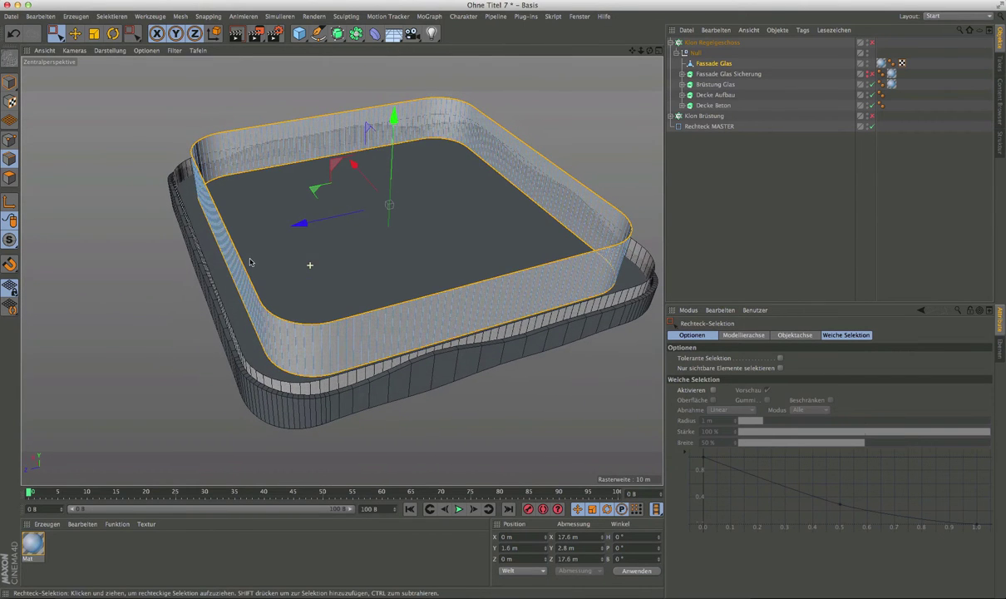
pyautogui.keyDown('alt'); pyautogui.moveTo(334, 260); pyautogui.dragTo(266, 265); pyautogui.keyUp('alt')
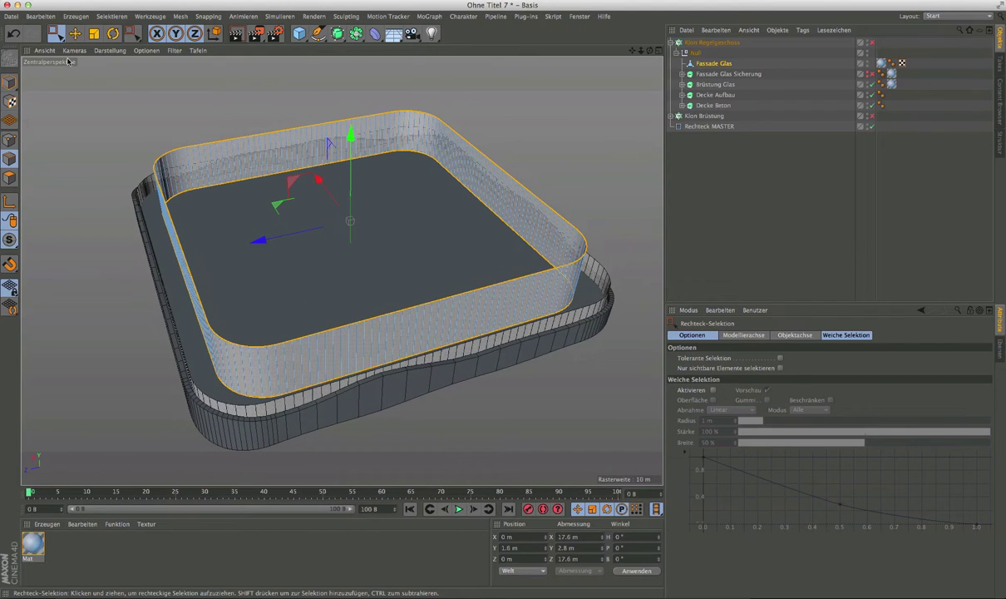
pyautogui.click(55, 33)
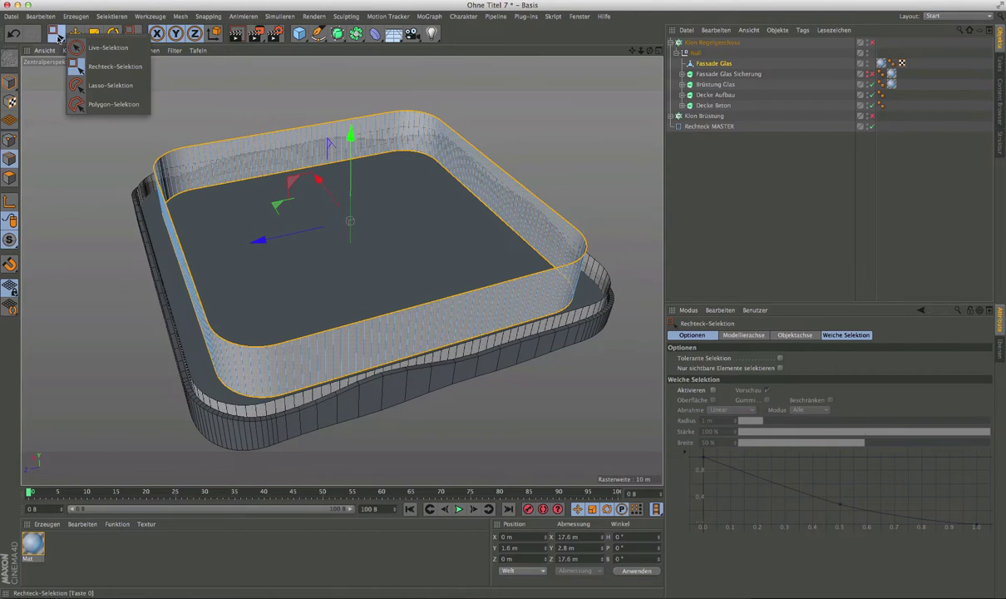
pyautogui.click(92, 51)
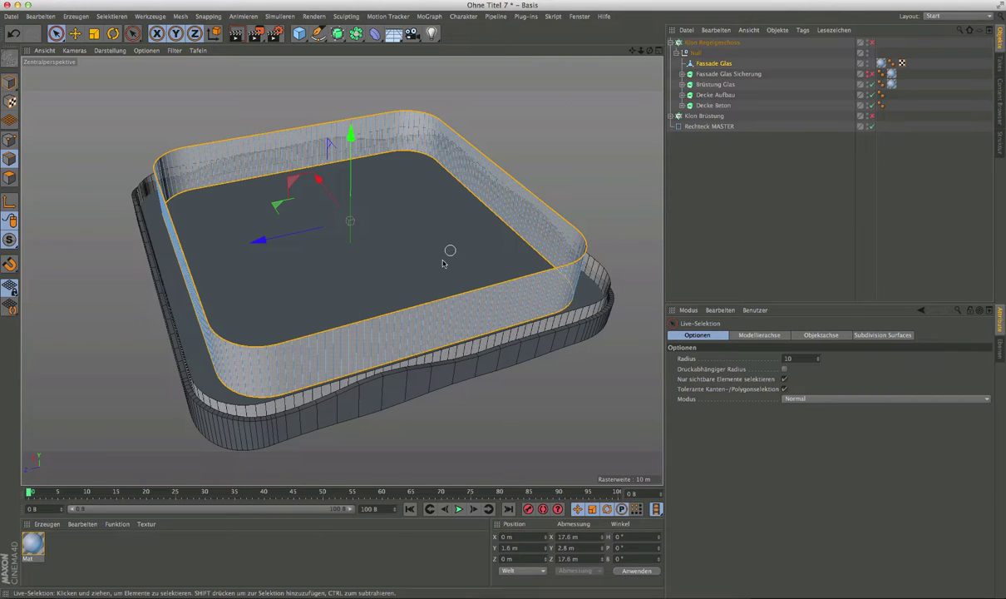
pyautogui.scroll(3, 226, 381)
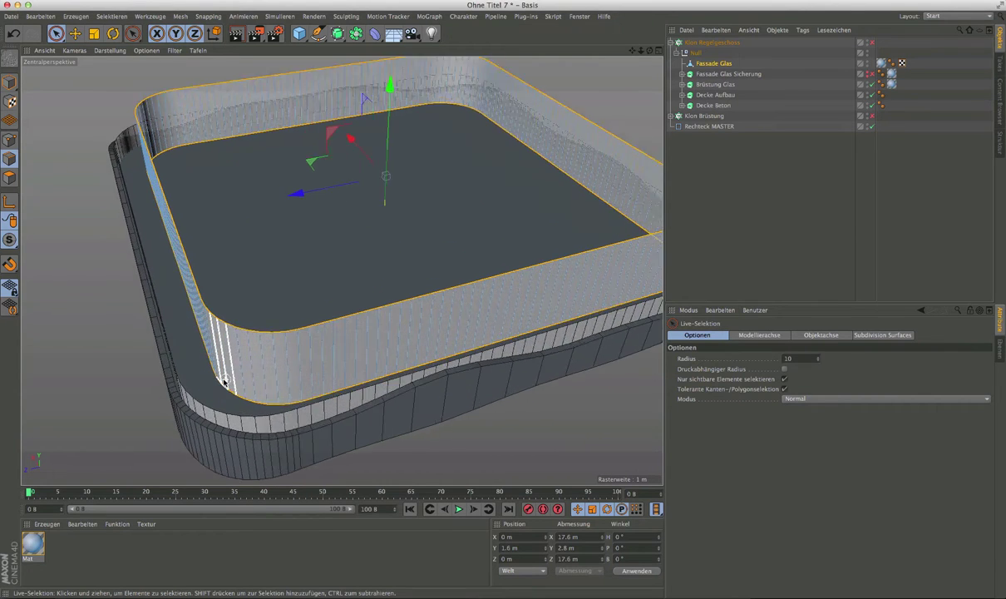
pyautogui.scroll(3, 225, 374)
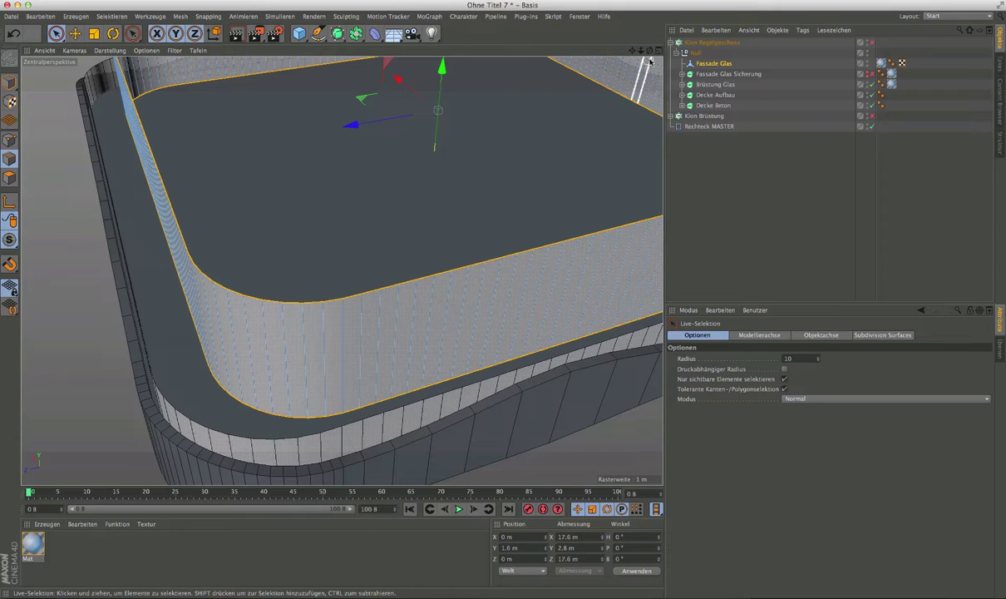
pyautogui.keyDown('alt'); pyautogui.moveTo(611, 70); pyautogui.dragTo(341, 270); pyautogui.keyUp('alt')
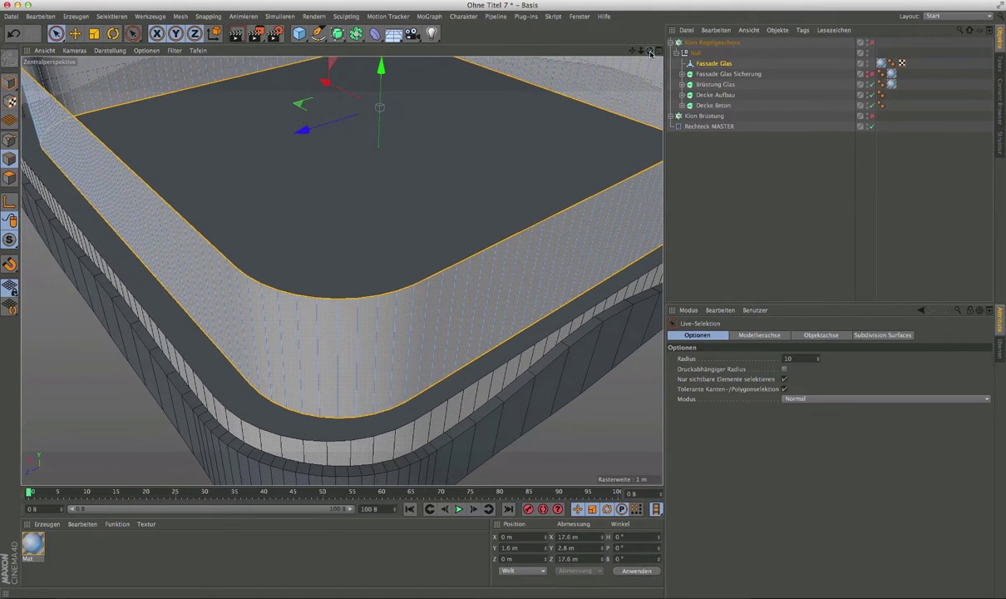
pyautogui.keyDown('alt'); pyautogui.moveTo(341, 270); pyautogui.dragTo(341, 270); pyautogui.keyUp('alt')
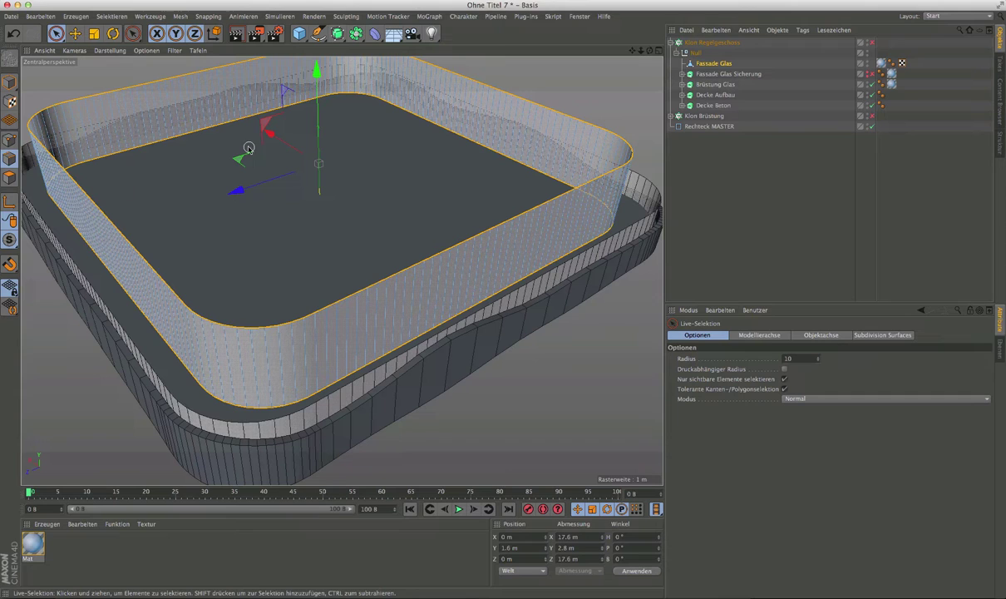
# Step: Return to Model mode and briefly consult the exterior and interior tower renders in Preview
pyautogui.click(10, 84)
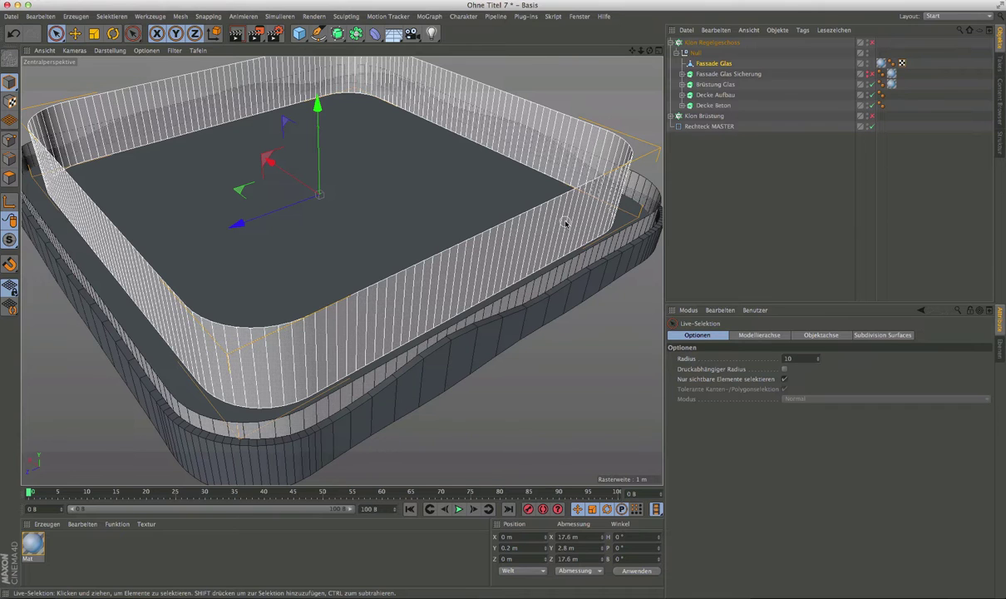
pyautogui.moveTo(503, 204)
pyautogui.keyDown('alt'); pyautogui.mouseDown()
pyautogui.moveTo(475, 226)
pyautogui.moveTo(487, 217)
pyautogui.mouseUp(); pyautogui.keyUp('alt')
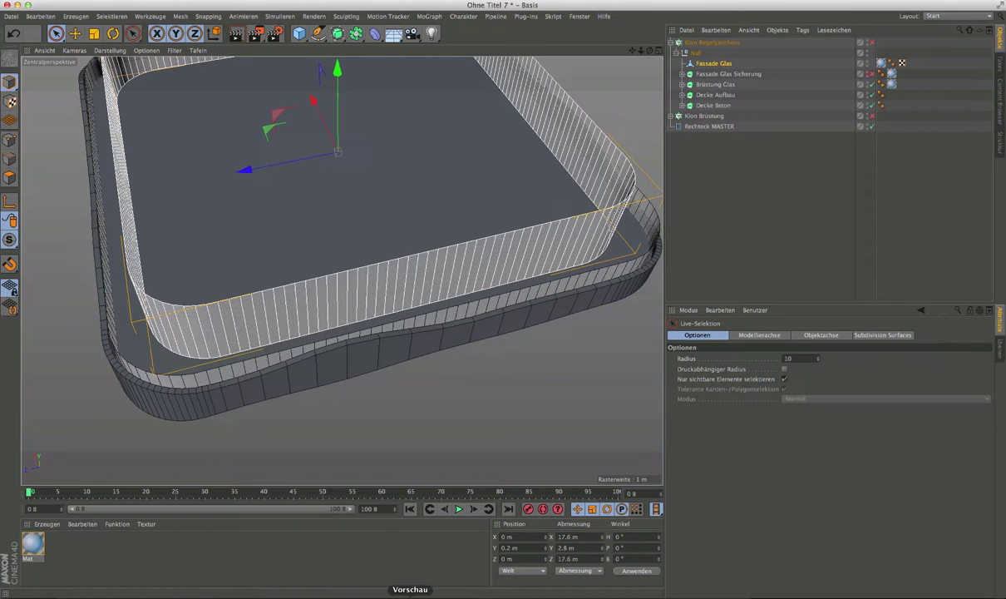
pyautogui.click(410, 594)
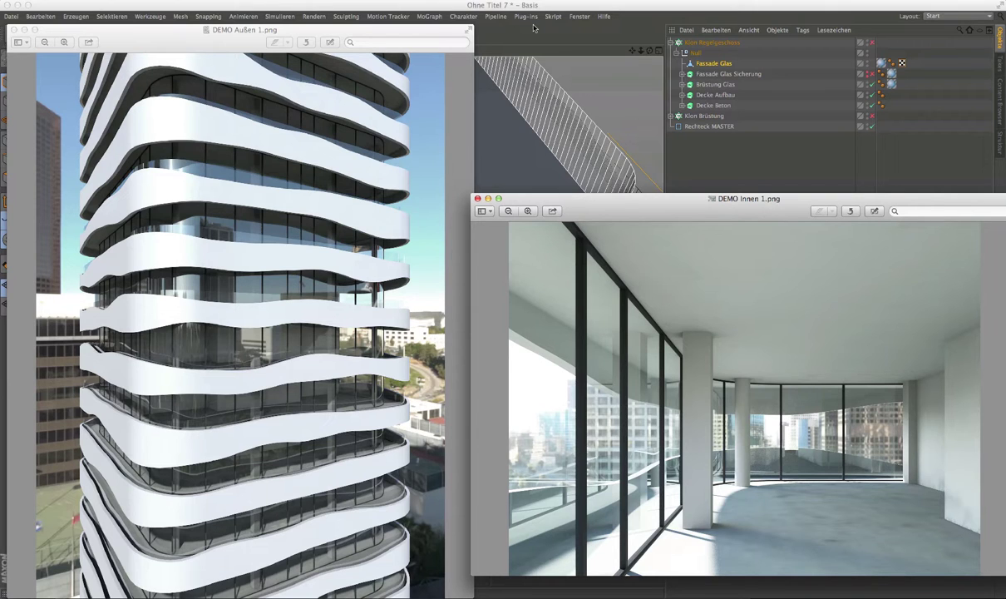
pyautogui.click(641, 12)
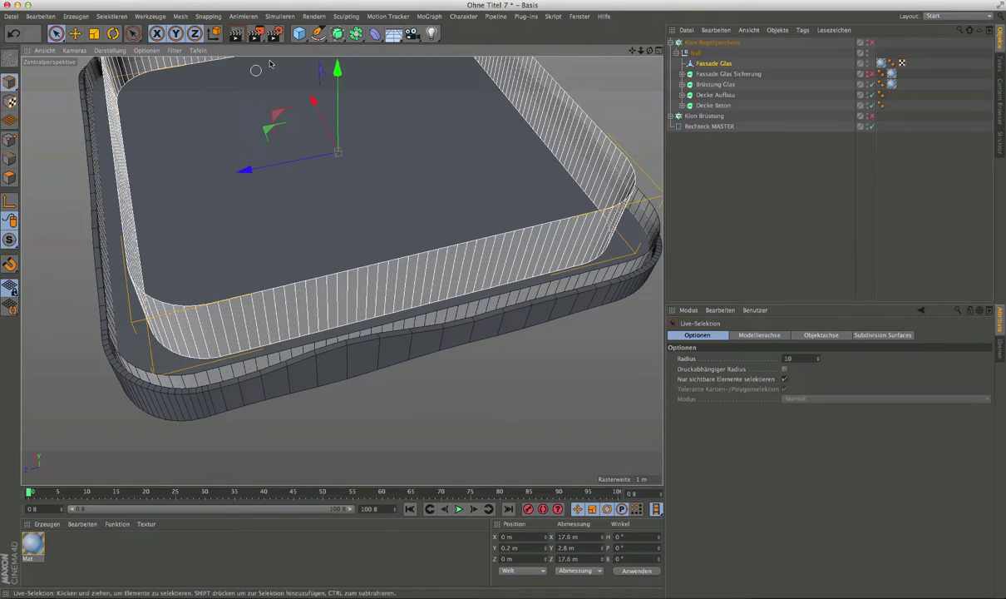
# Step: Add a Zylinder with Höhe 2.8 m and Radius 0.25 m
pyautogui.click(299, 33)
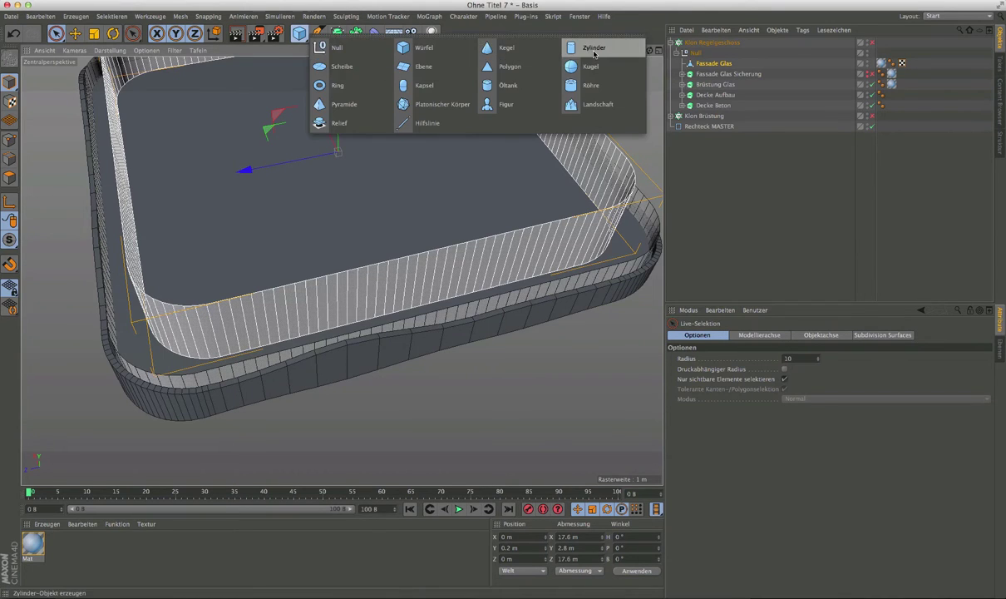
pyautogui.click(589, 50)
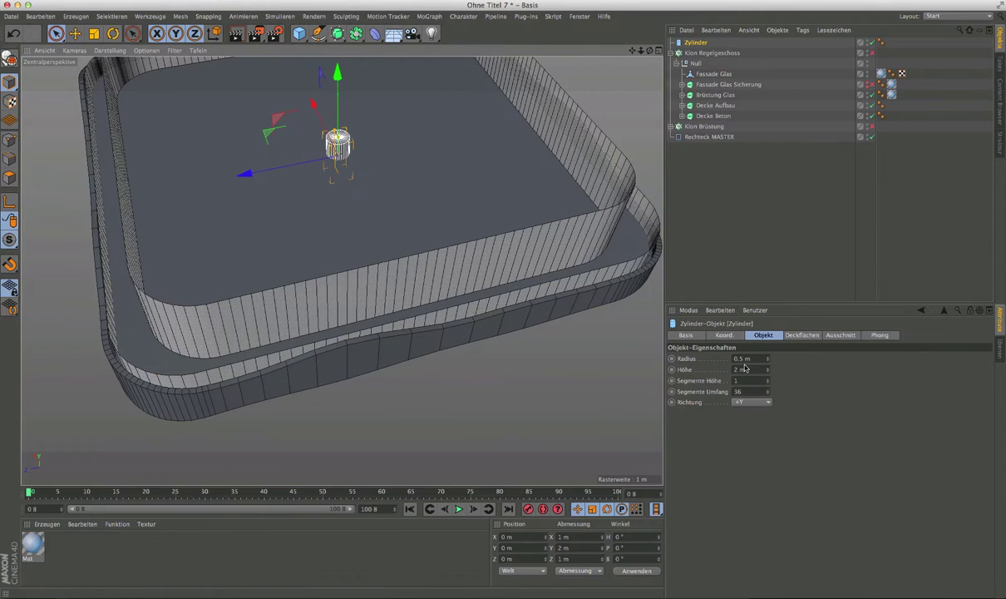
pyautogui.click(744, 369)
pyautogui.write('.8')
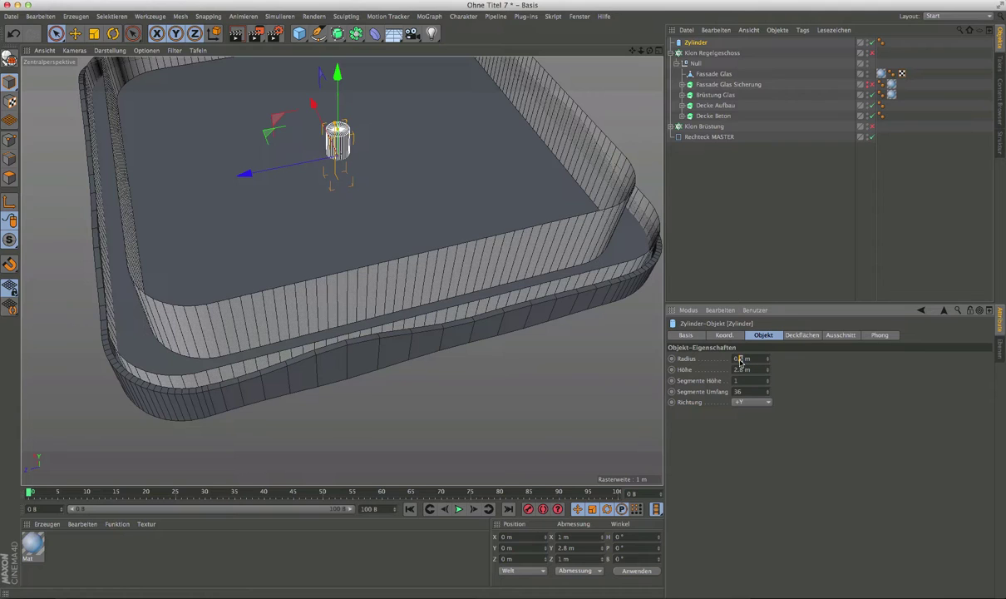
pyautogui.doubleClick(742, 359)
pyautogui.write('2')
pyautogui.press('Return')
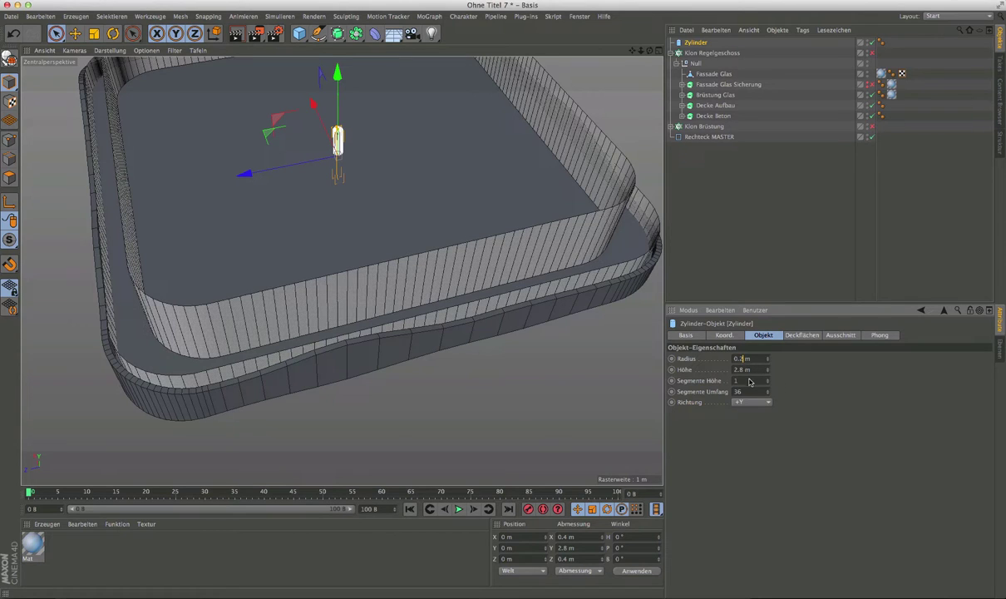
pyautogui.write('0.25')
pyautogui.press('Return')
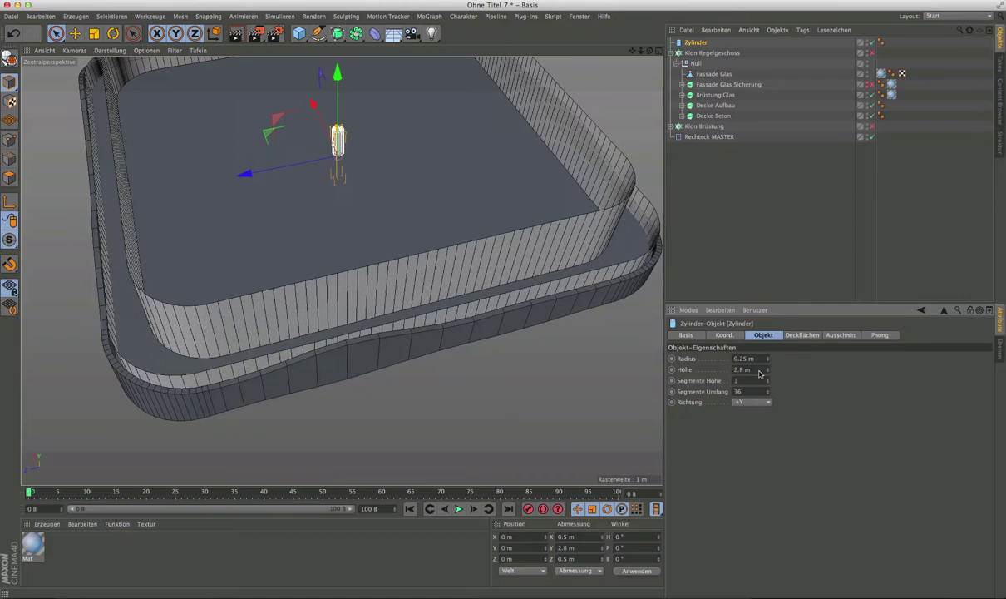
# Step: Uncheck Deckflächen so the cylinder has no end caps
pyautogui.click(802, 335)
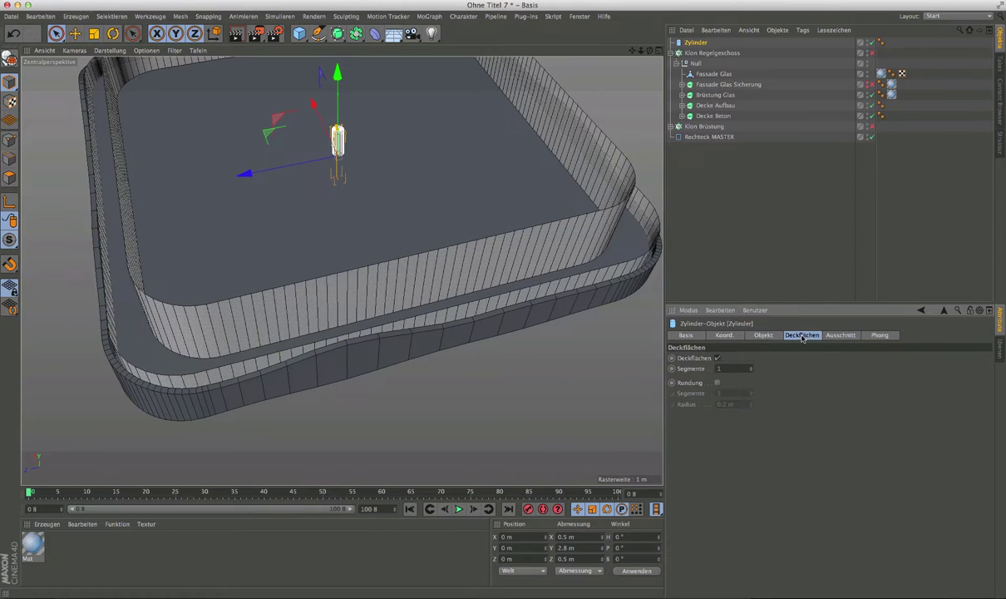
pyautogui.click(716, 357)
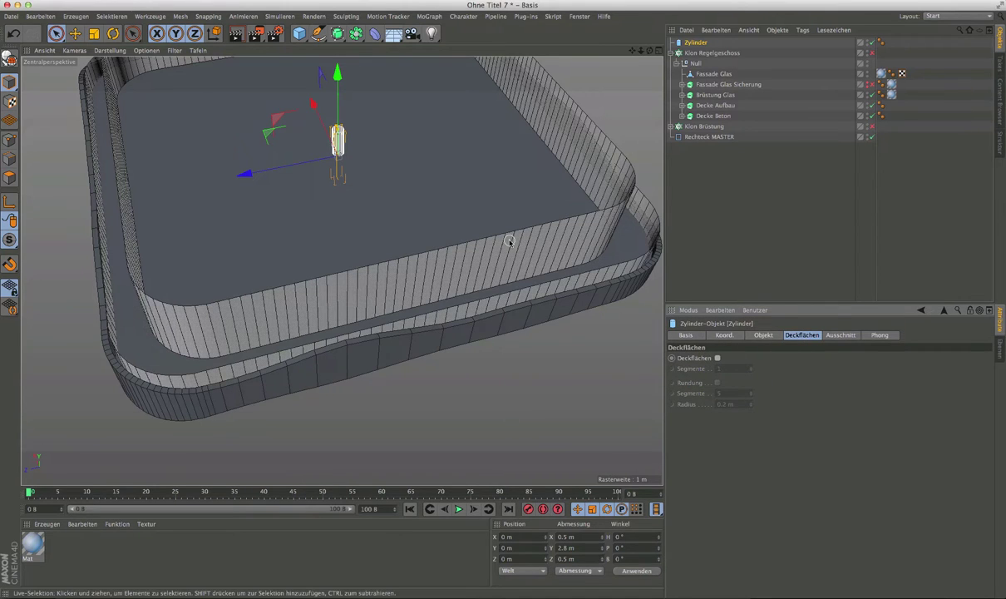
pyautogui.click(764, 335)
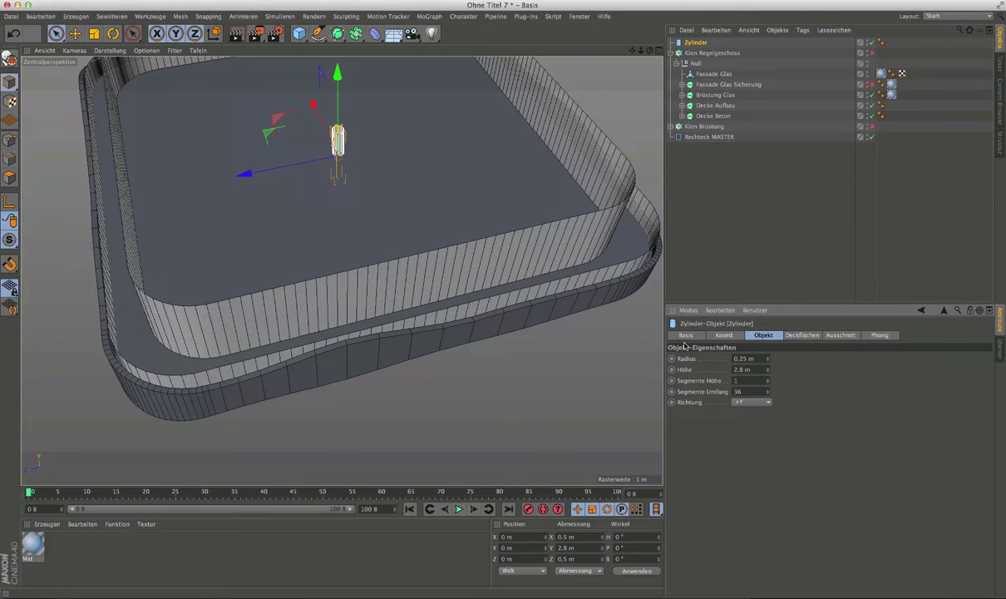
pyautogui.keyDown('alt'); pyautogui.moveTo(340, 252); pyautogui.dragTo(341, 270, button='middle'); pyautogui.keyUp('alt')
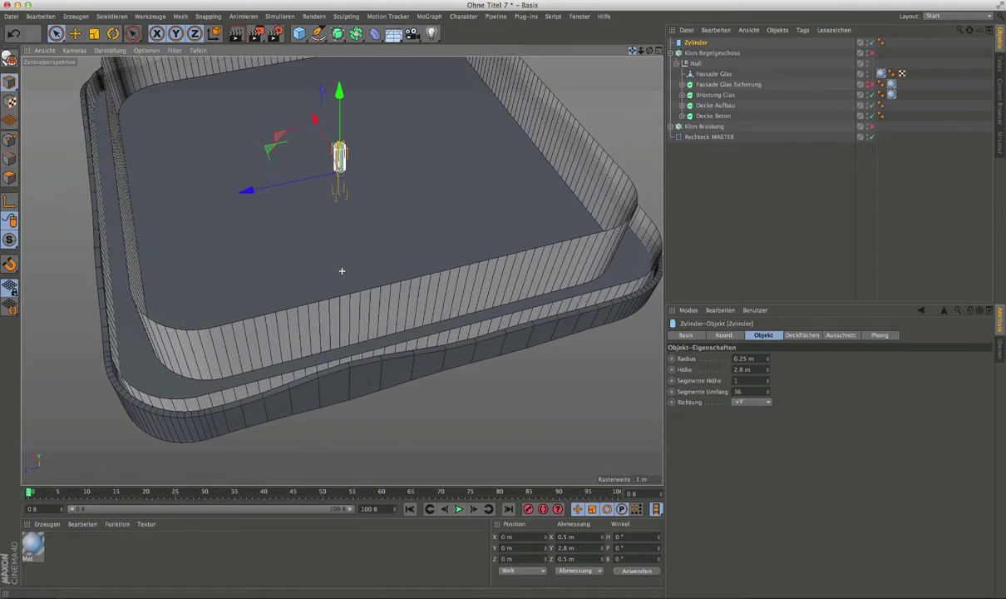
pyautogui.scroll(3, 341, 270)
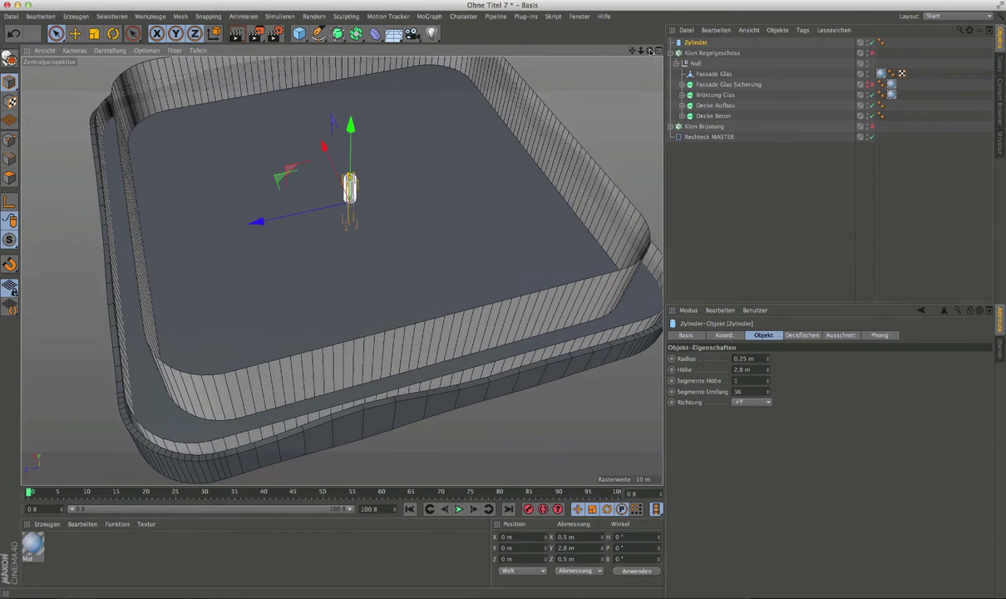
# Step: Maximise the Oben view over the whole slab and enable Filter > Weltraster
pyautogui.middleClick(509, 177)
pyautogui.middleClick(508, 177)
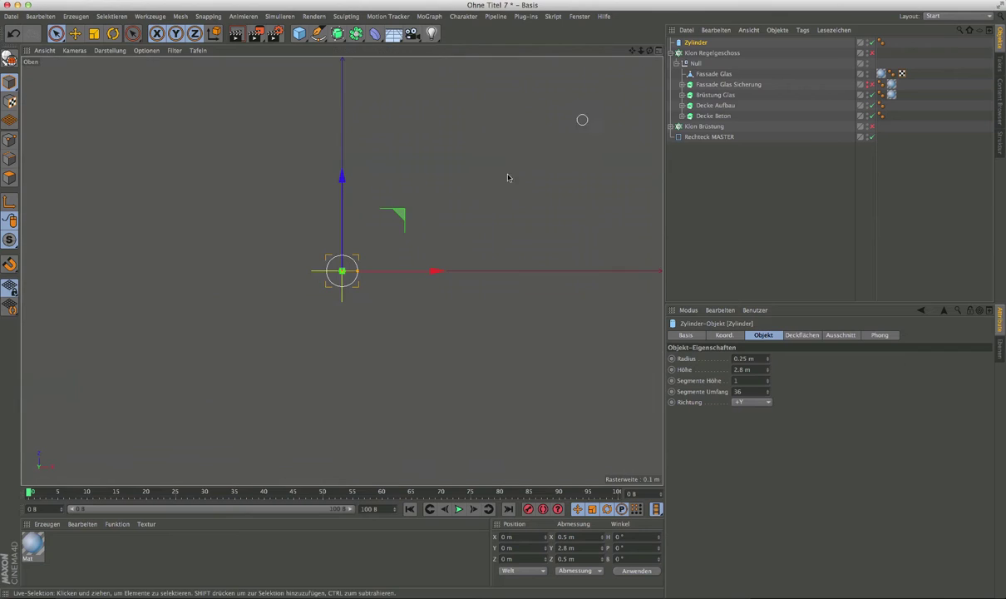
pyautogui.scroll(-3, 443, 184)
pyautogui.scroll(-2, 440, 184)
pyautogui.scroll(3, 332, 298)
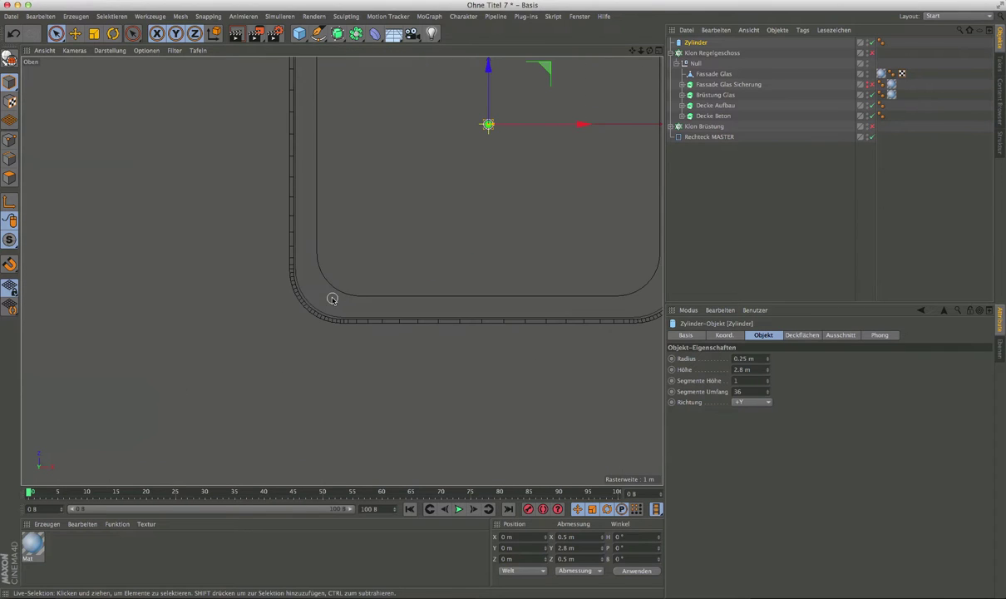
pyautogui.keyDown('alt'); pyautogui.moveTo(599, 49); pyautogui.dragTo(340, 273, button='middle'); pyautogui.keyUp('alt')
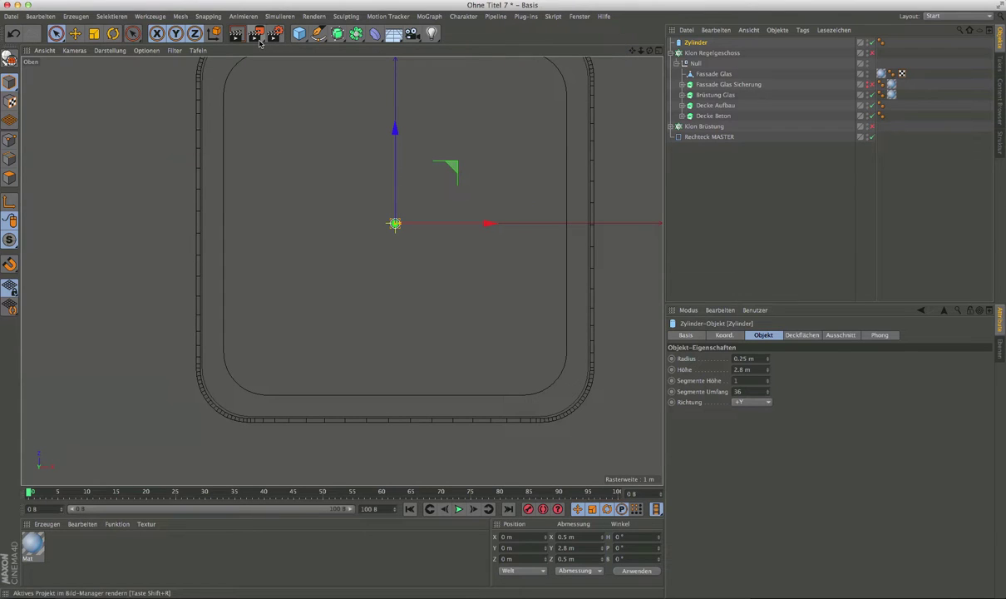
pyautogui.click(175, 51)
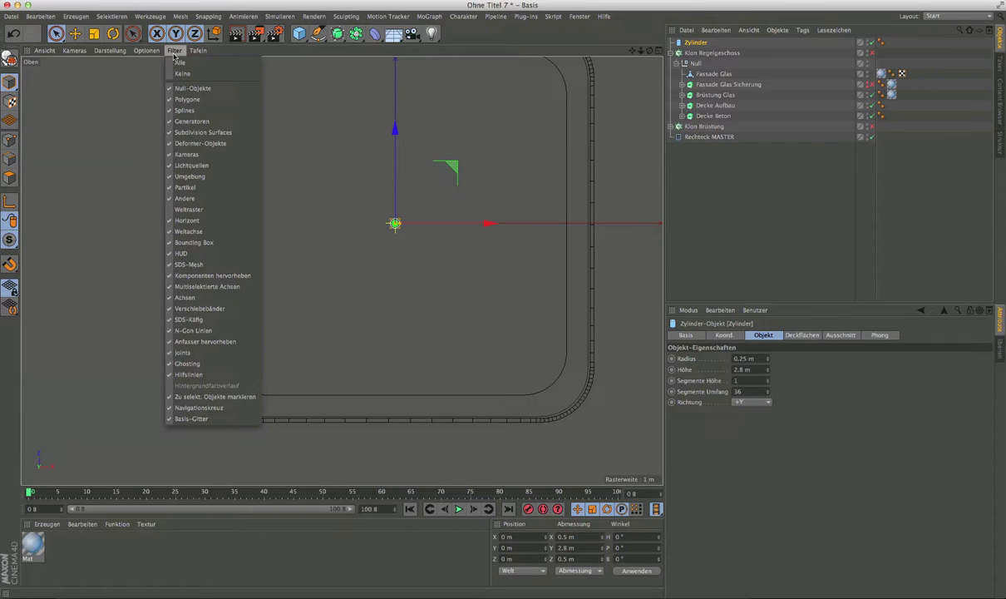
pyautogui.click(189, 211)
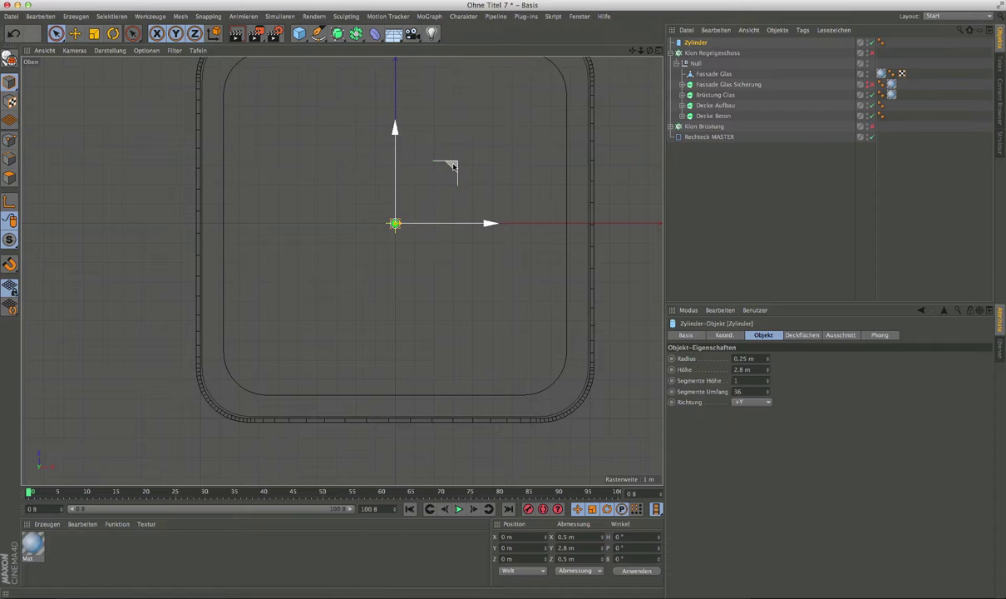
# Step: Drag the cylinder to the slab's lower-left inner corner, around X −7.555 m, Z −7.662 m
pyautogui.moveTo(453, 167); pyautogui.dragTo(299, 333)
pyautogui.scroll(3, 208, 400)
pyautogui.scroll(3, 229, 386)
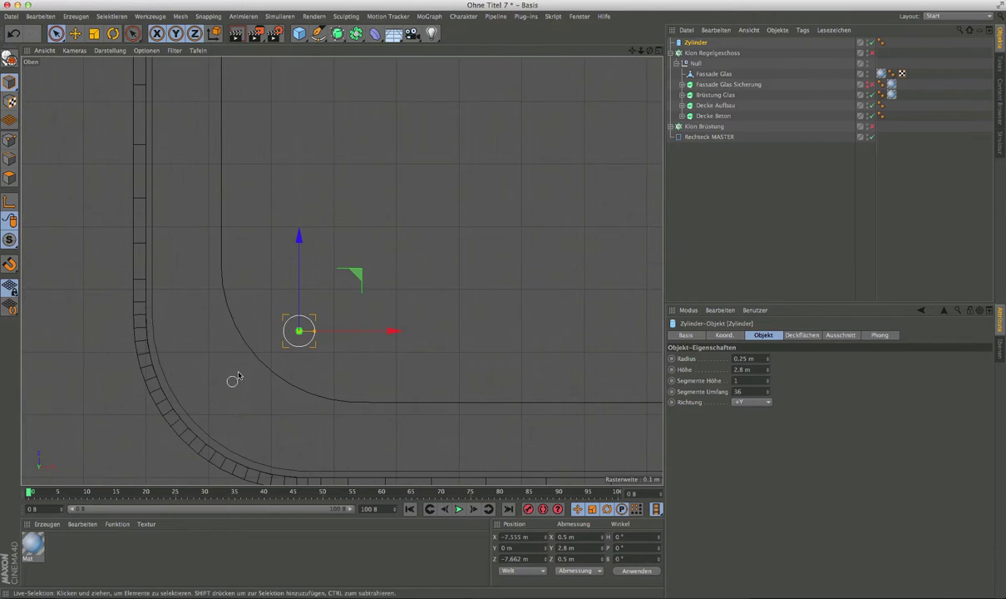
pyautogui.scroll(-2, 220, 312)
pyautogui.scroll(-2, 198, 312)
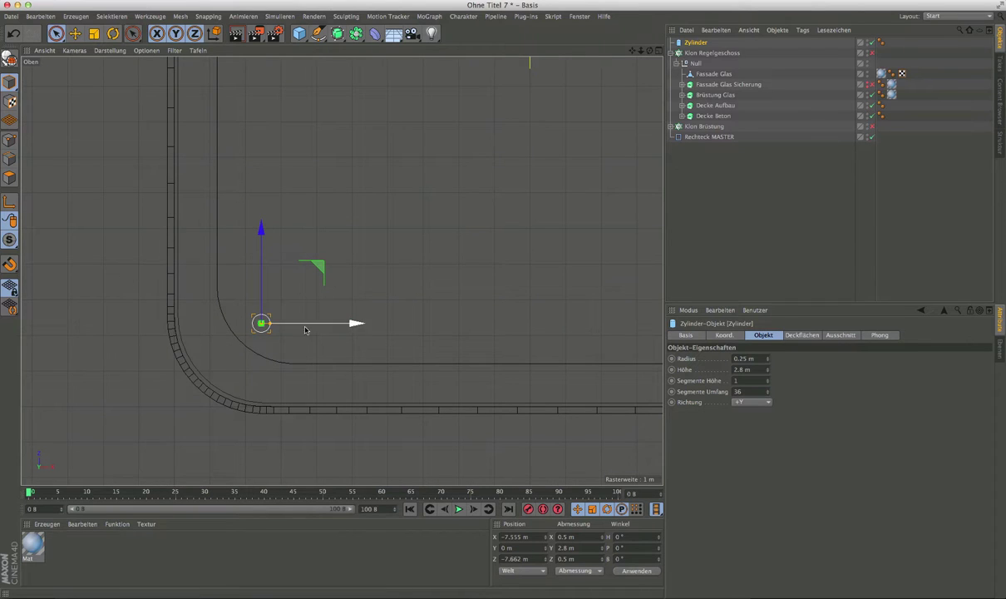
pyautogui.scroll(-2, 188, 331)
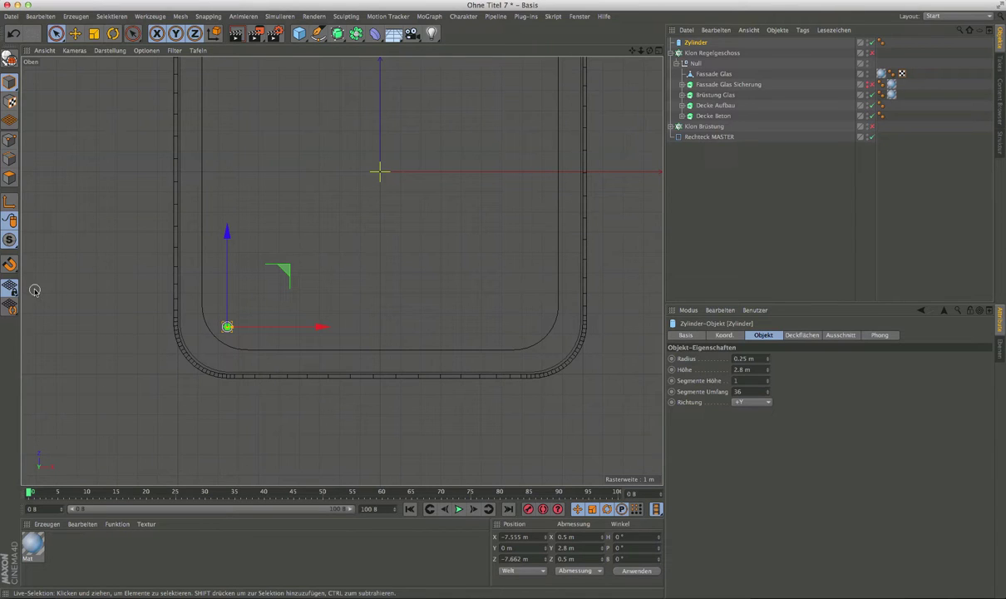
pyautogui.click(8, 260)
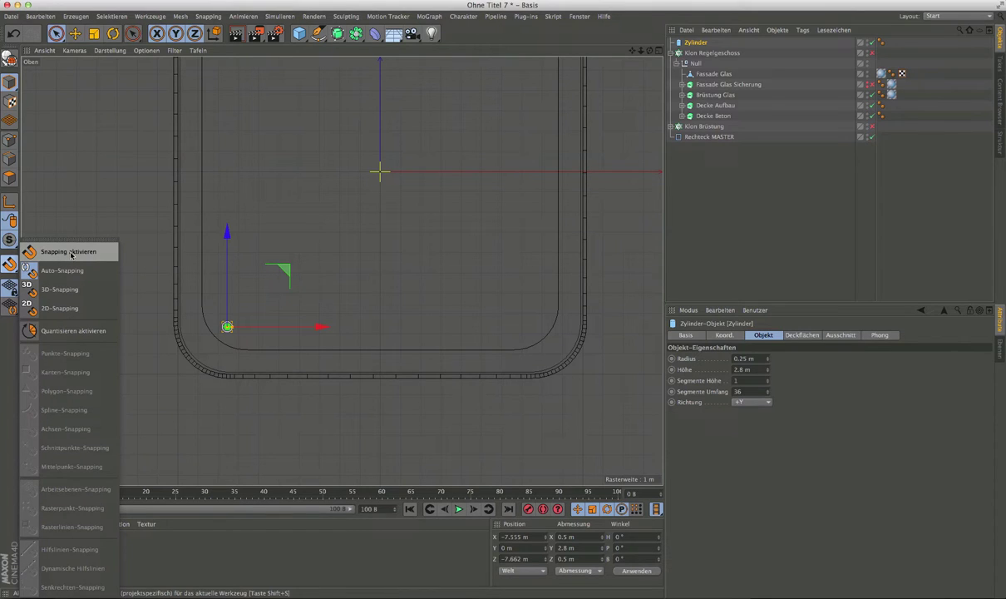
# Step: Enable snapping in a floating palette with Arbeitsebenen- and Rasterpunkt-Snapping on and Punkte-Snapping off
pyautogui.click(71, 253)
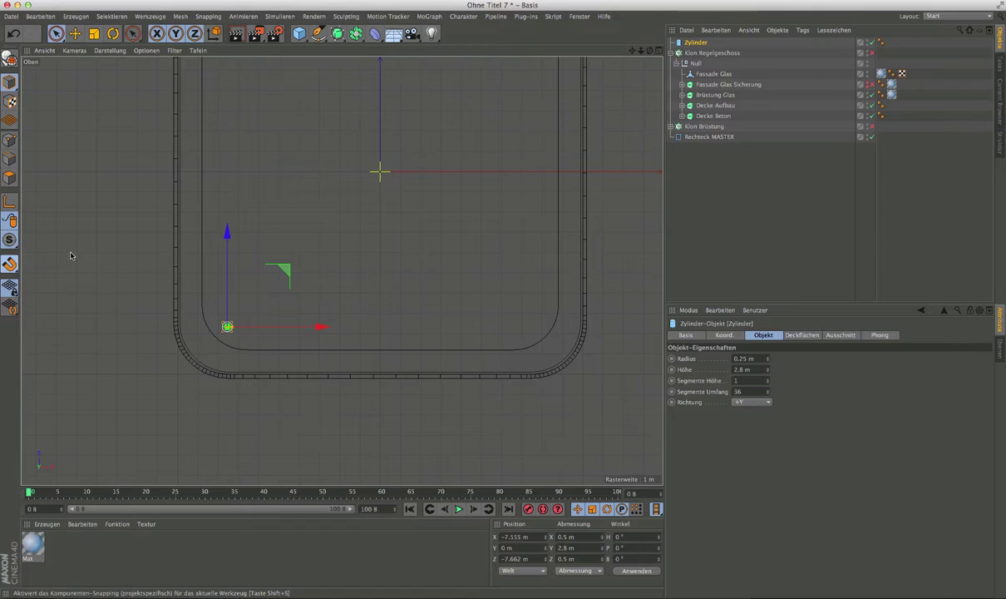
pyautogui.click(12, 267)
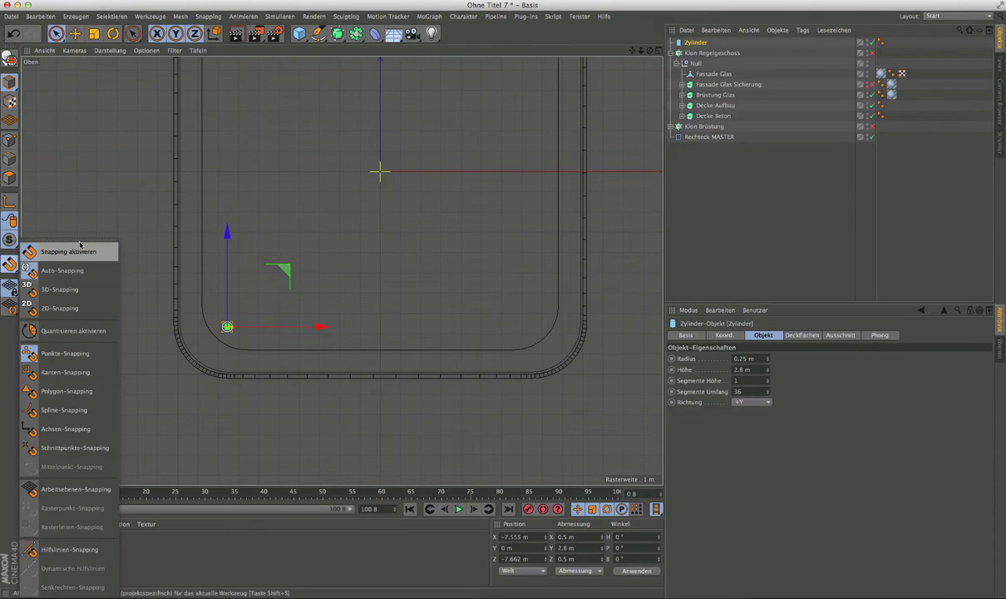
pyautogui.moveTo(85, 243)
pyautogui.mouseDown()
pyautogui.moveTo(85, 233)
pyautogui.moveTo(108, 233)
pyautogui.mouseUp()
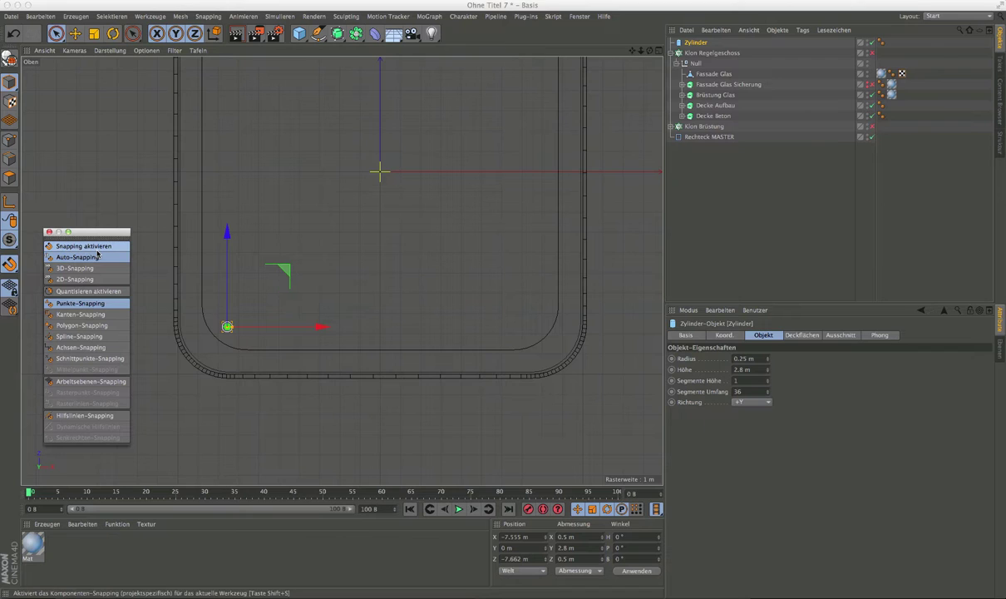
pyautogui.click(93, 382)
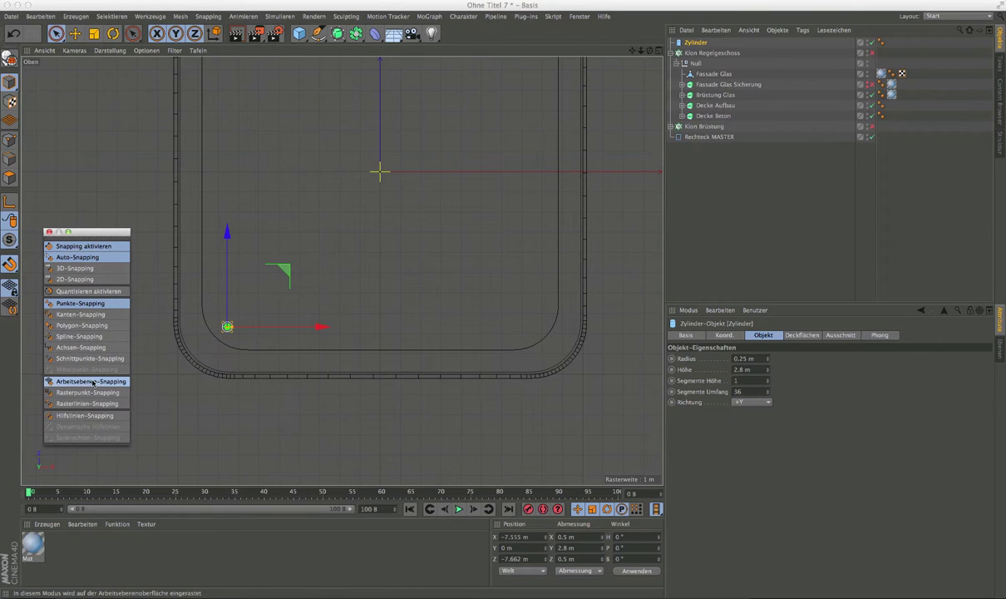
pyautogui.click(77, 304)
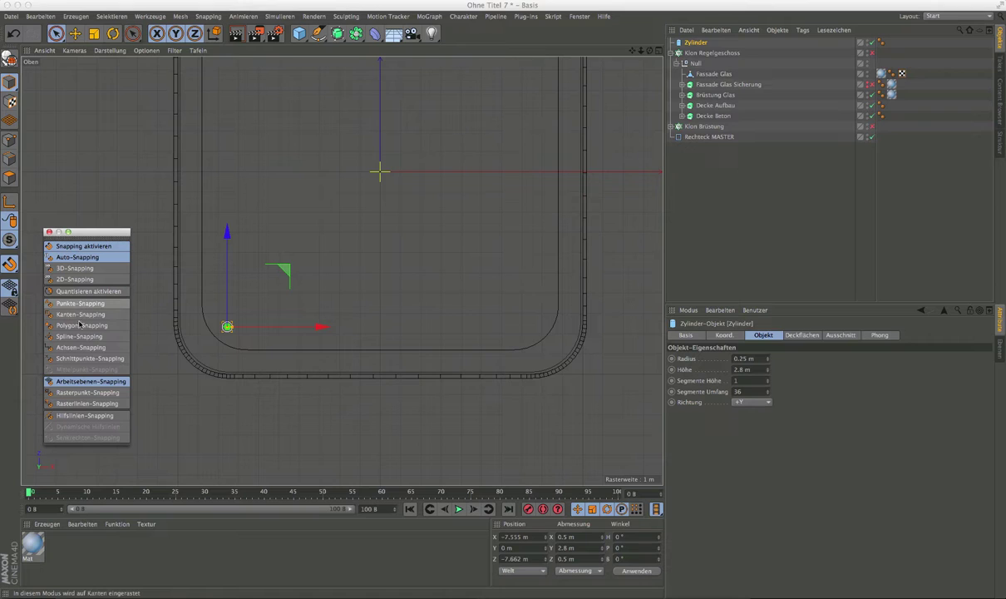
pyautogui.click(87, 392)
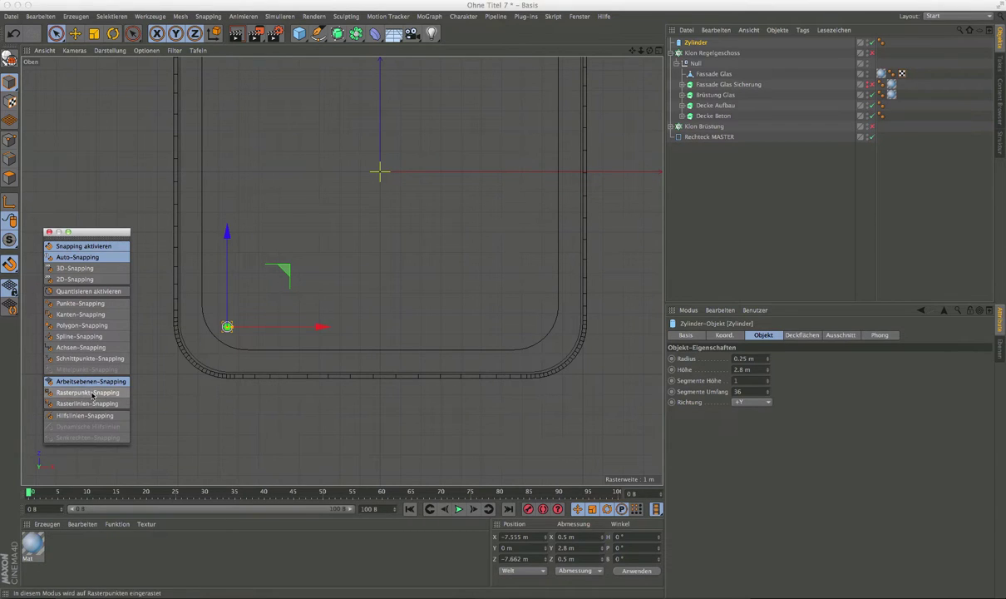
pyautogui.scroll(5, 200, 333)
pyautogui.scroll(1, 200, 333)
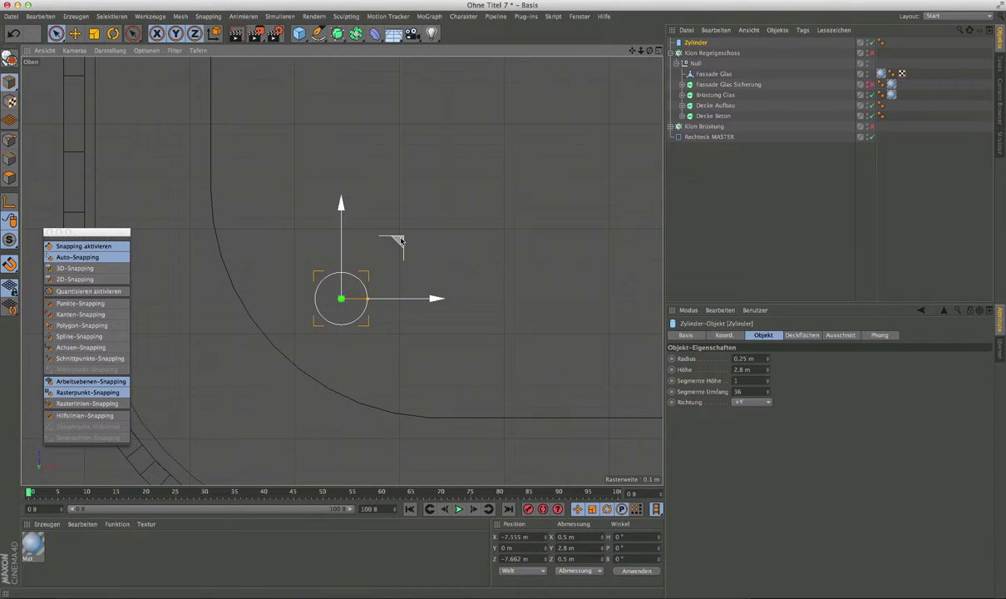
# Step: Snap the cylinder column with the Move tool to the grid point at X −7.7 m, Z −7.7 m
pyautogui.click(75, 33)
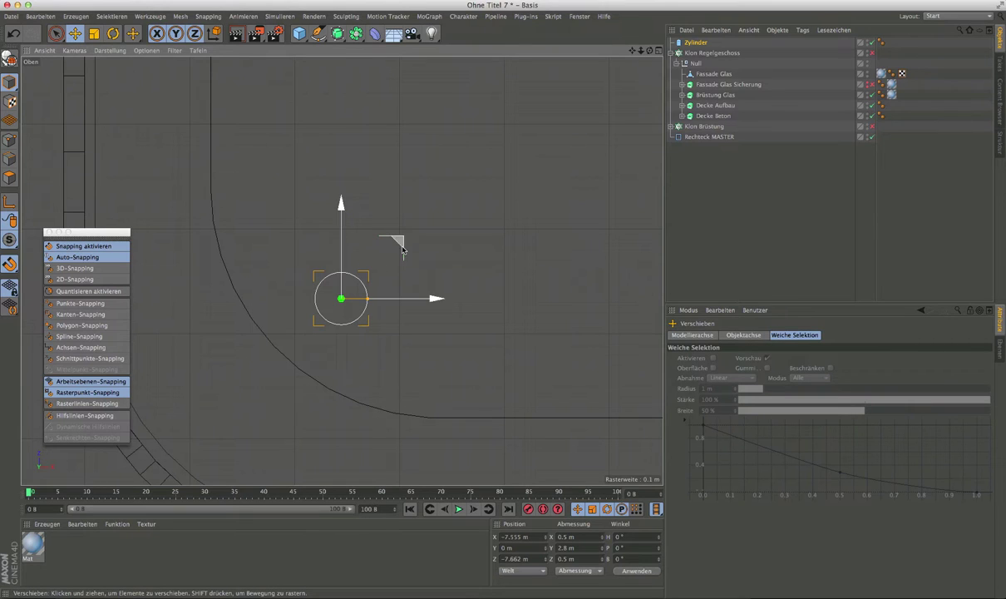
pyautogui.moveTo(394, 241)
pyautogui.mouseDown()
pyautogui.moveTo(363, 244)
pyautogui.moveTo(366, 261)
pyautogui.moveTo(350, 277)
pyautogui.moveTo(381, 248)
pyautogui.mouseUp()
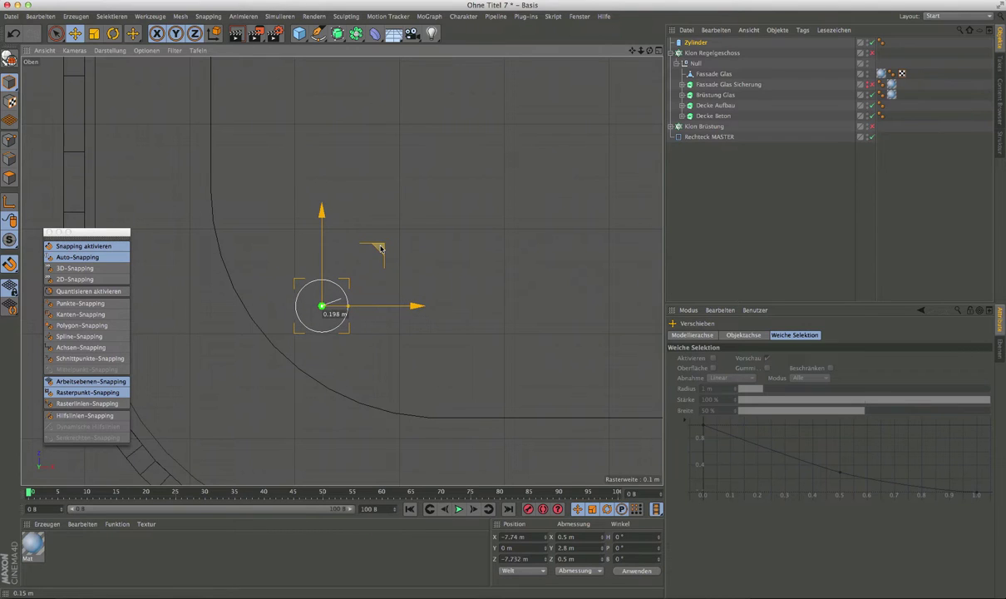
pyautogui.scroll(3, 321, 321)
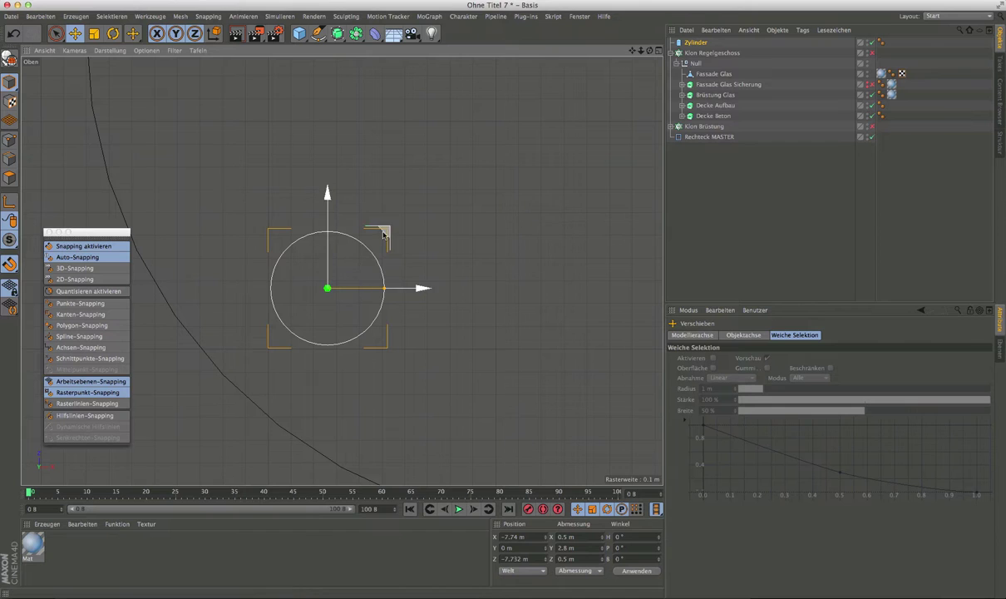
pyautogui.scroll(4, 345, 277)
pyautogui.scroll(-2, 333, 280)
pyautogui.scroll(-2, 330, 280)
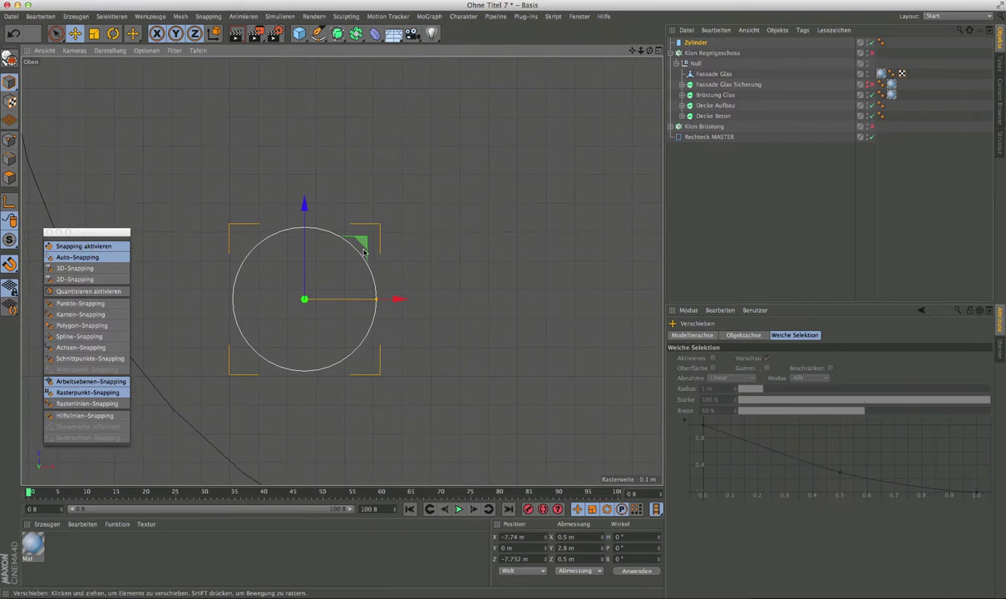
pyautogui.moveTo(371, 240)
pyautogui.mouseDown()
pyautogui.moveTo(353, 246)
pyautogui.moveTo(375, 234)
pyautogui.mouseUp()
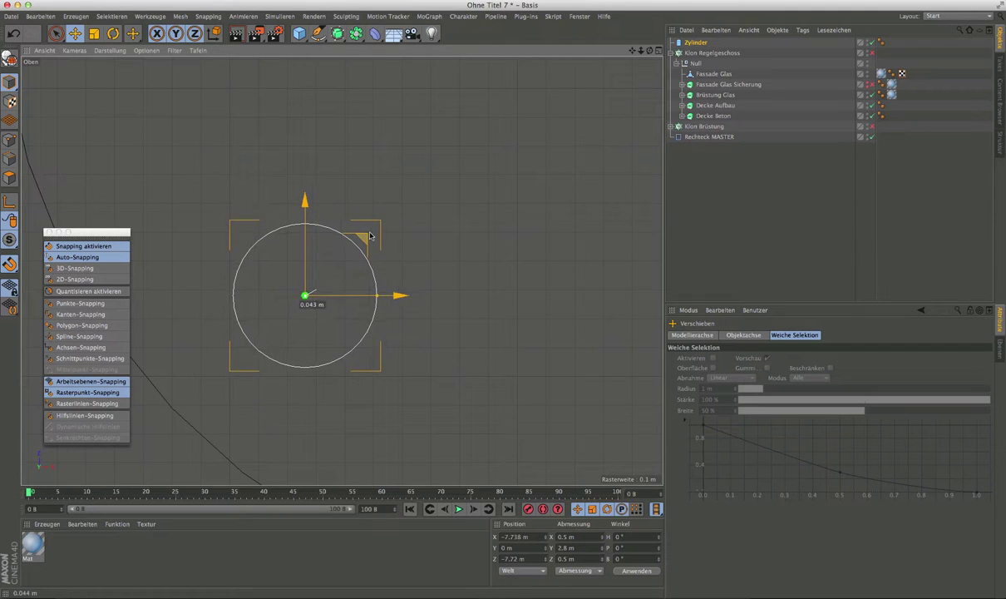
# Step: Zoom in and out to check the column sits at the slab's inner corner
pyautogui.scroll(-2, 288, 296)
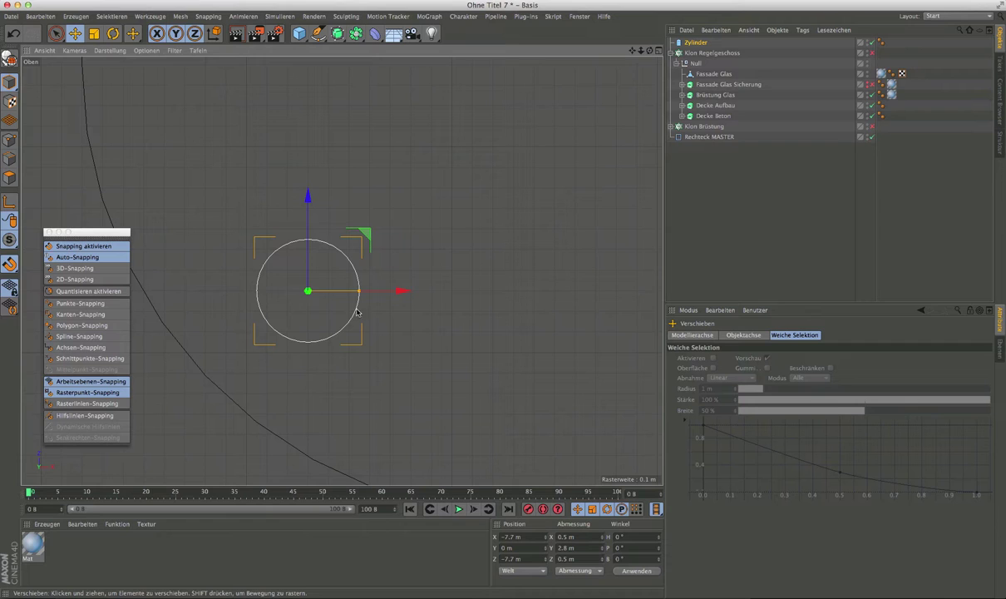
pyautogui.scroll(-3, 274, 324)
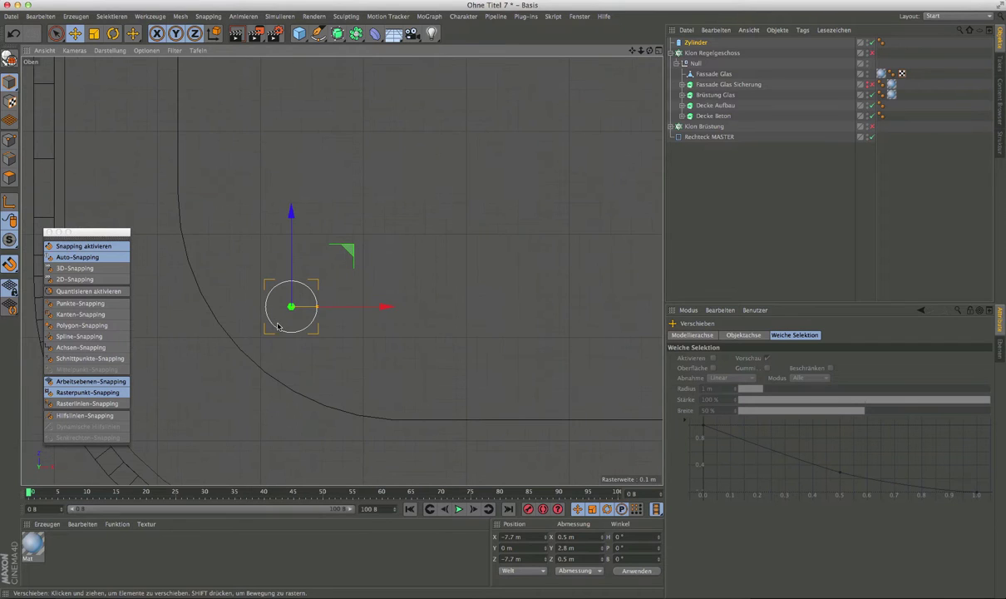
pyautogui.scroll(3, 278, 326)
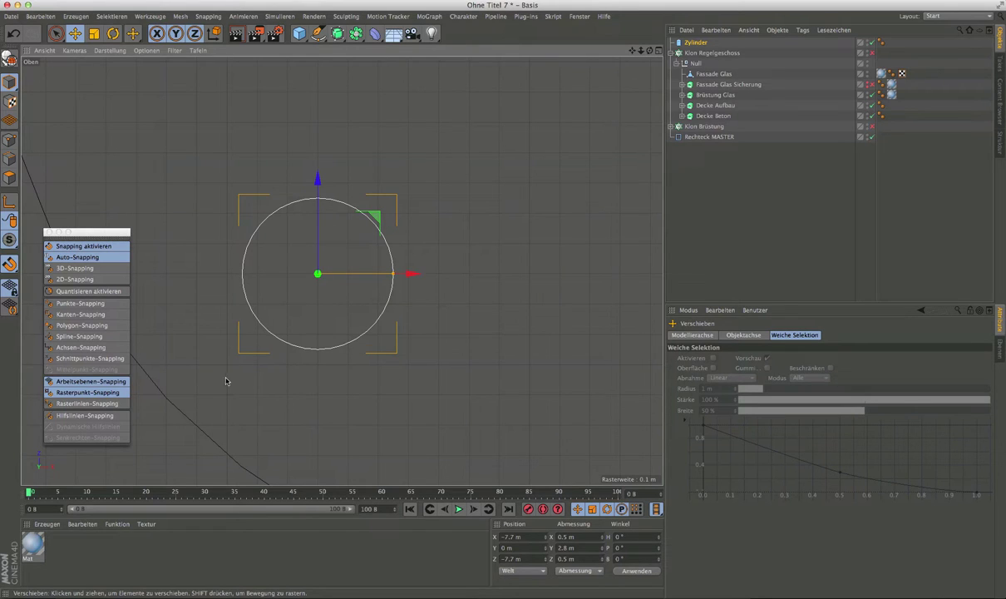
pyautogui.scroll(-2, 329, 374)
pyautogui.scroll(-2, 364, 354)
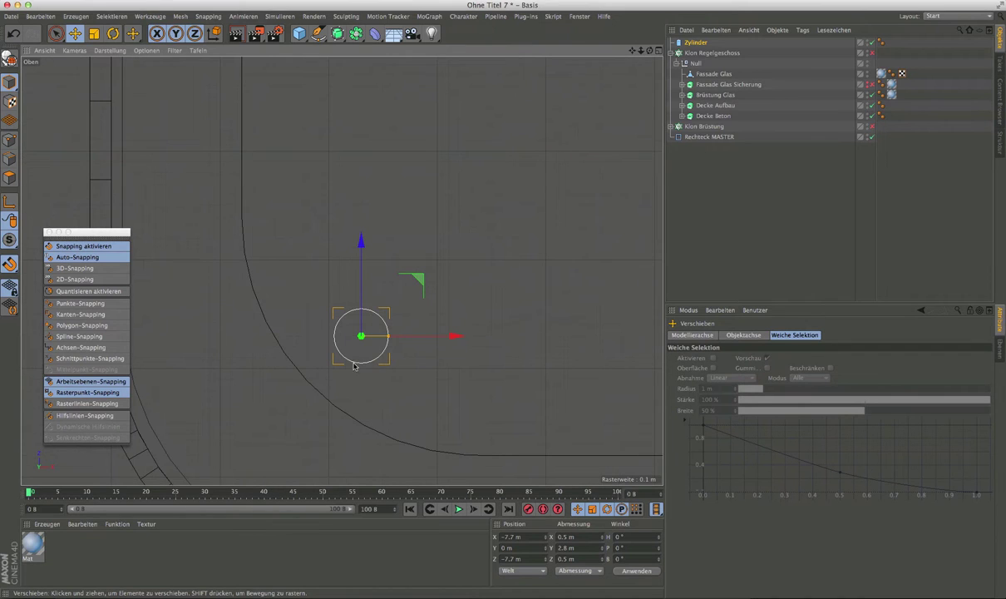
pyautogui.scroll(1, 337, 357)
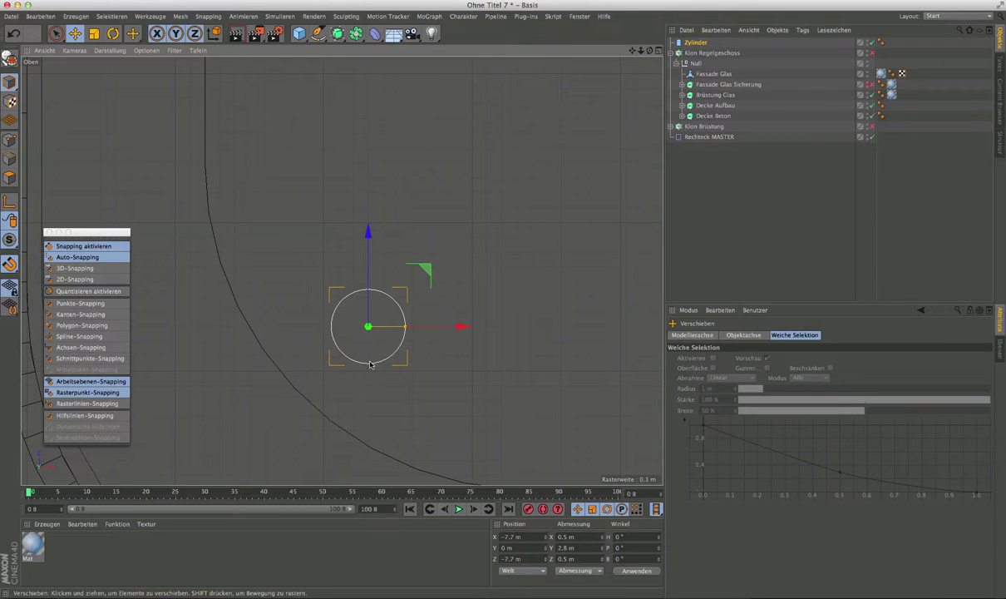
pyautogui.scroll(1, 366, 356)
pyautogui.scroll(1, 378, 370)
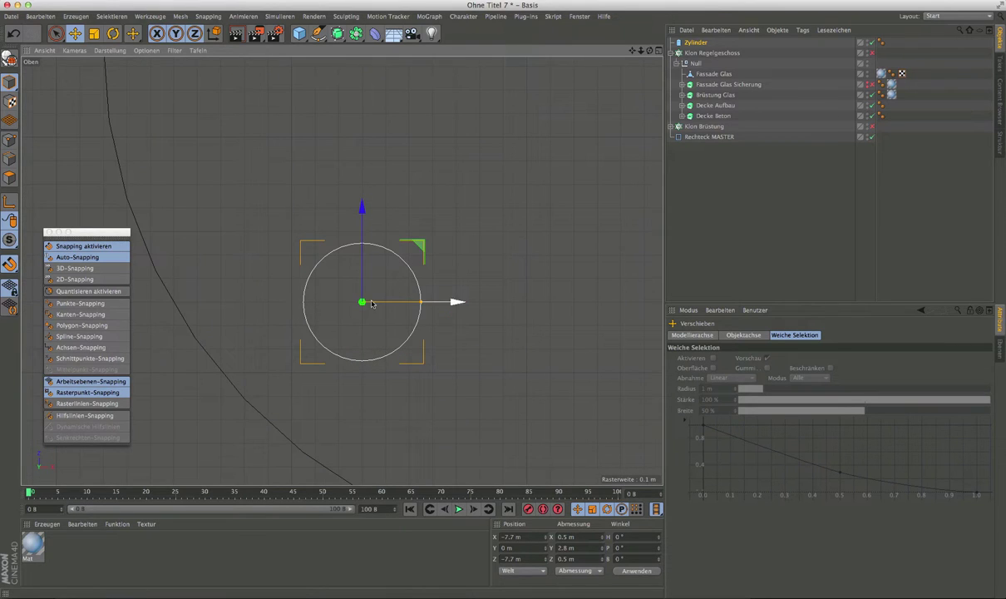
pyautogui.scroll(-2, 324, 356)
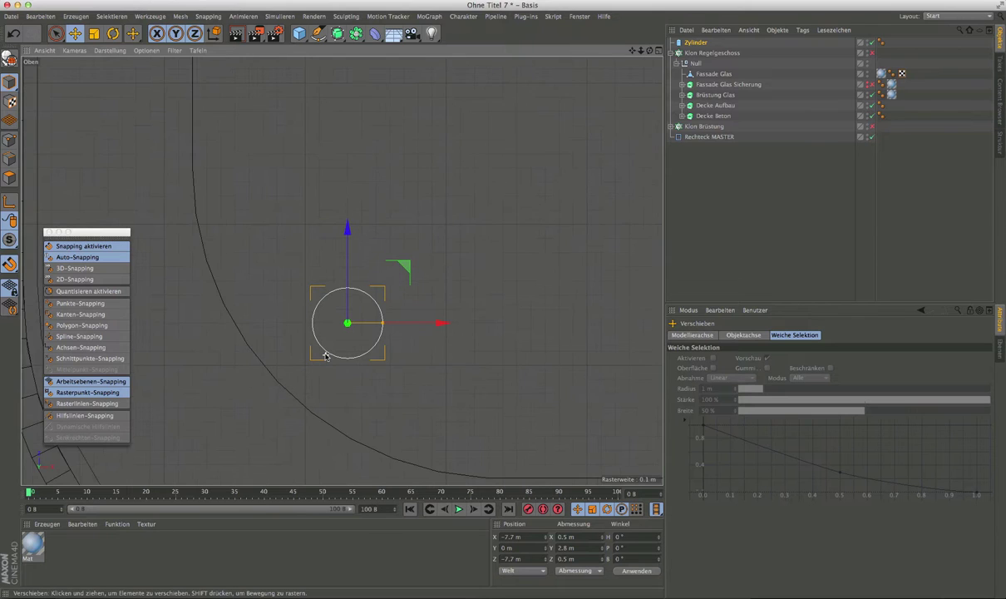
pyautogui.scroll(-2, 325, 353)
pyautogui.scroll(-2, 325, 354)
pyautogui.scroll(-2, 326, 355)
pyautogui.scroll(1, 441, 345)
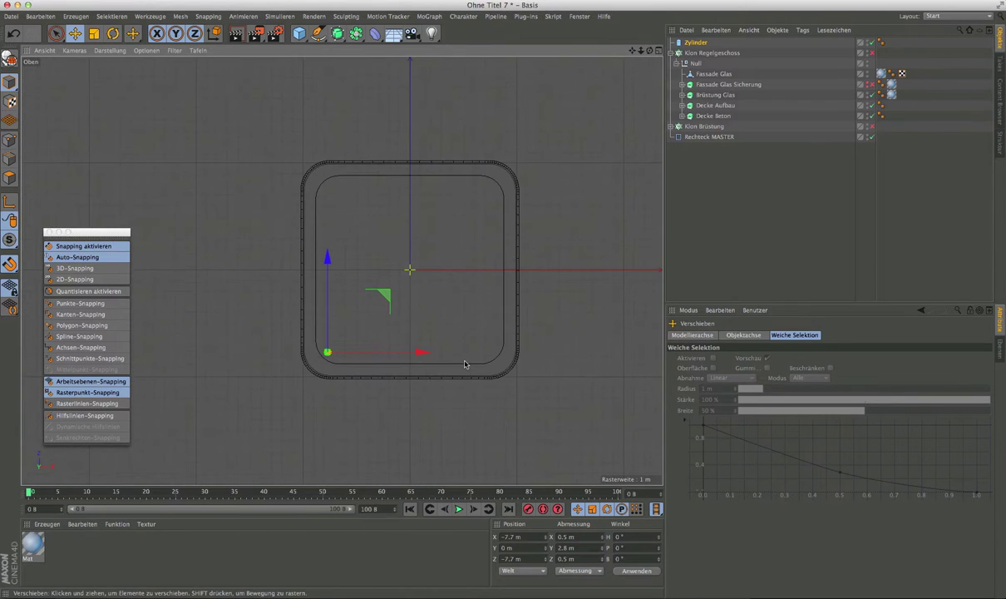
pyautogui.scroll(1, 428, 342)
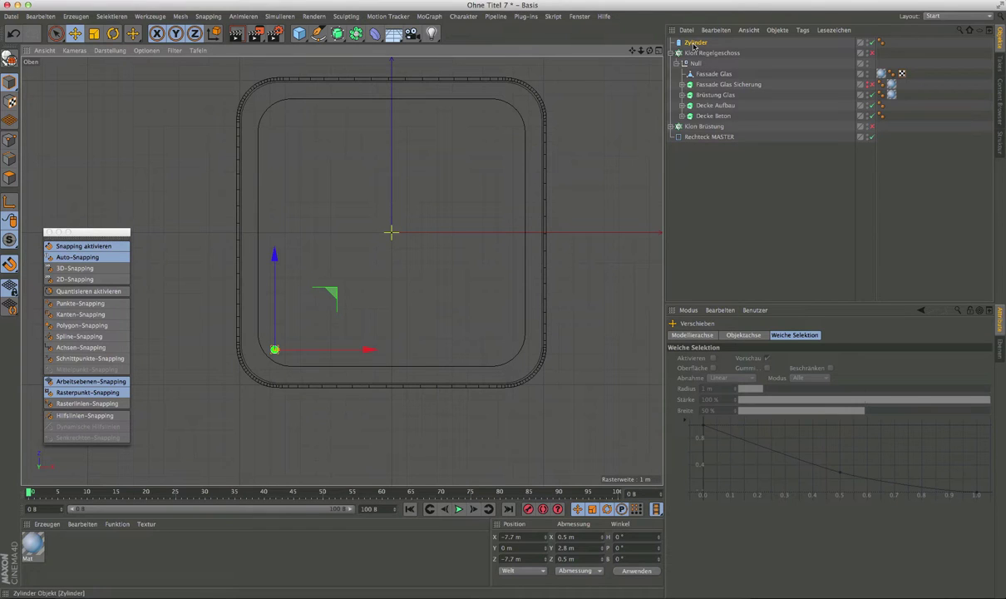
# Step: Duplicate the cylinder and snap the copy Zylinder.1 to X 7.7 m, Z −7.7 m
pyautogui.hotkey('ctrl', 'c')
pyautogui.hotkey('ctrl', 'v')
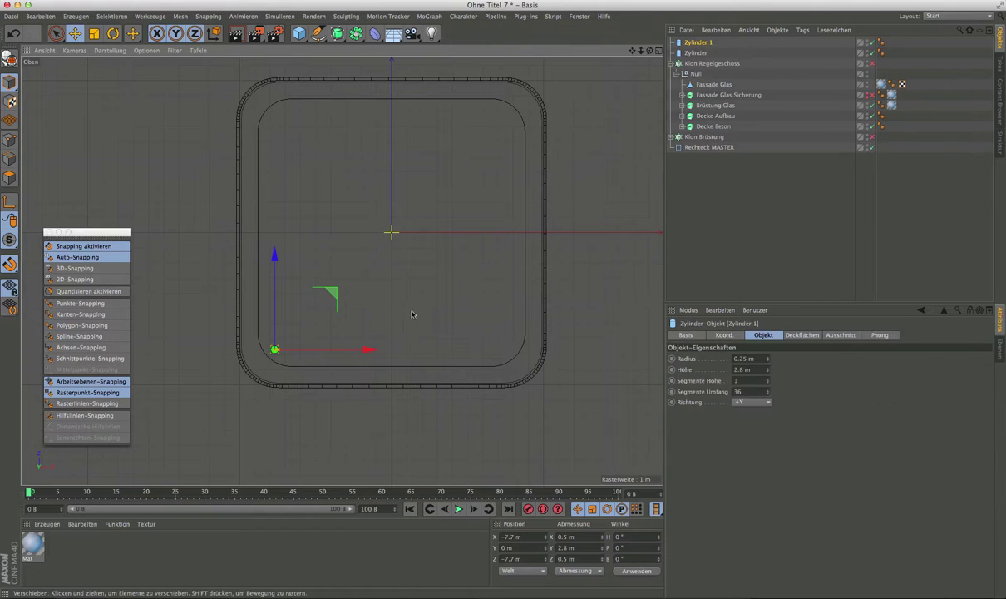
pyautogui.moveTo(367, 349); pyautogui.dragTo(616, 350)
pyautogui.scroll(2, 518, 365)
pyautogui.scroll(3, 518, 365)
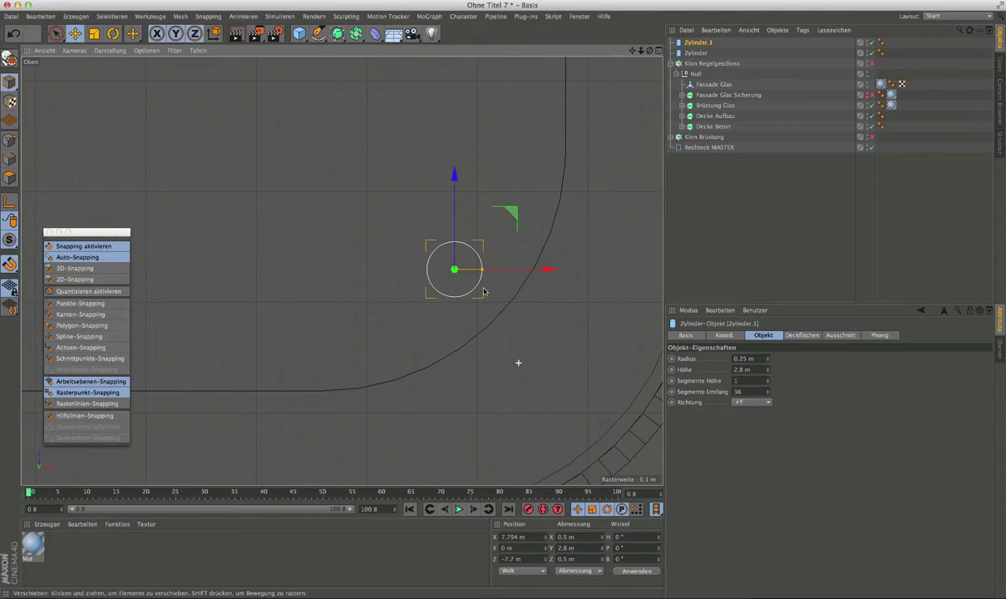
pyautogui.scroll(2, 474, 272)
pyautogui.scroll(1, 514, 266)
pyautogui.moveTo(518, 266); pyautogui.dragTo(492, 267)
pyautogui.scroll(-2, 498, 294)
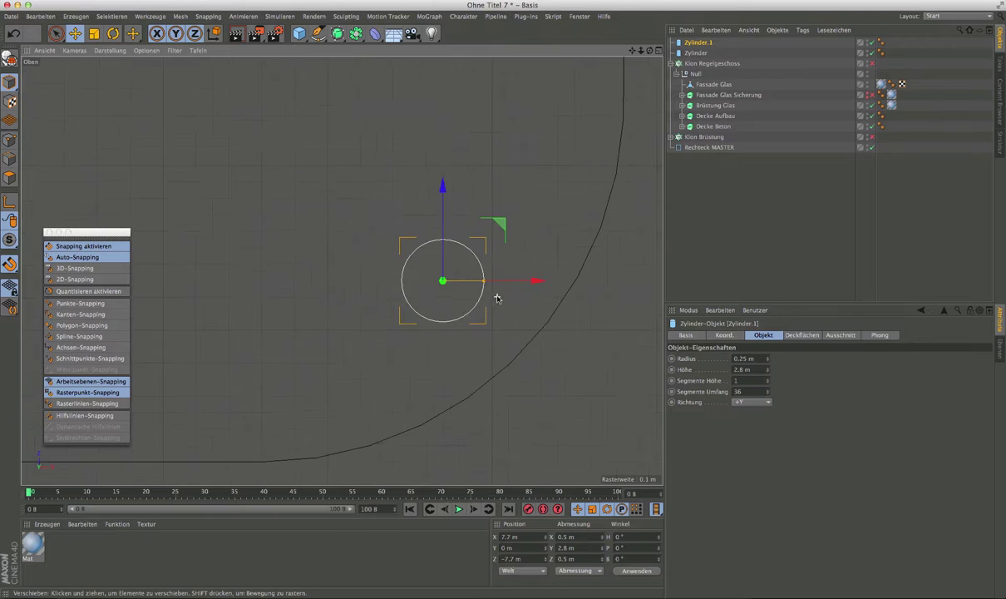
pyautogui.scroll(-3, 497, 295)
pyautogui.scroll(-2, 497, 298)
pyautogui.scroll(-1, 498, 298)
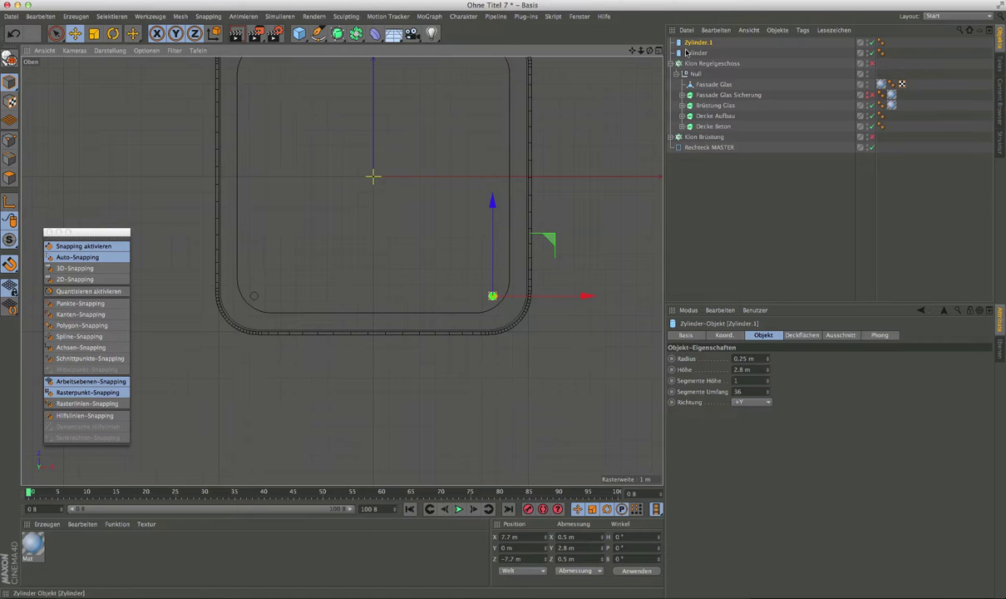
# Step: Switch to the four-view layout, orbit the perspective view, and select both cylinders
pyautogui.click(657, 52)
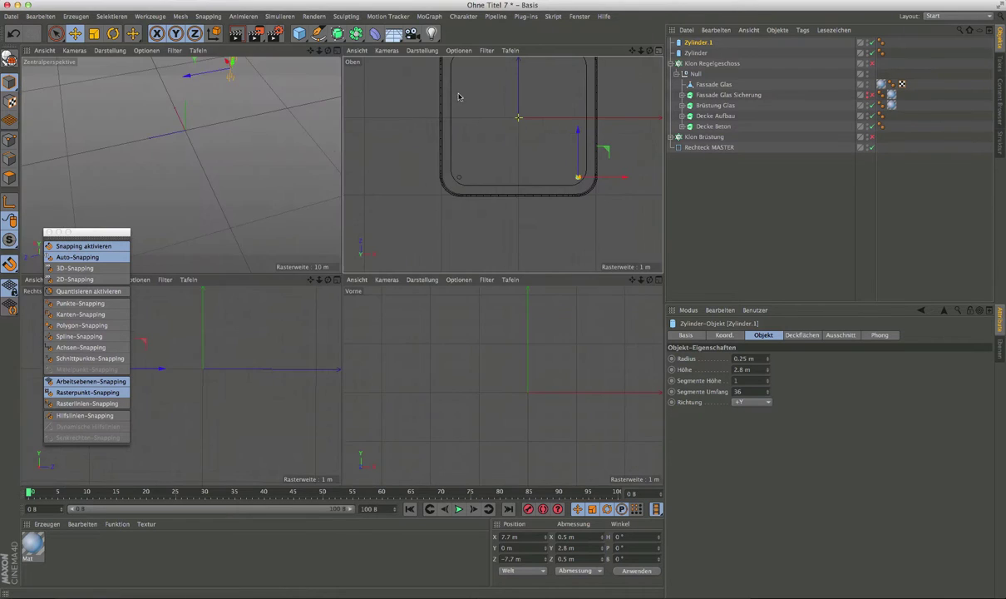
pyautogui.moveTo(296, 177)
pyautogui.keyDown('alt'); pyautogui.mouseDown()
pyautogui.moveTo(258, 176)
pyautogui.moveTo(291, 177)
pyautogui.moveTo(276, 167)
pyautogui.mouseUp(); pyautogui.keyUp('alt')
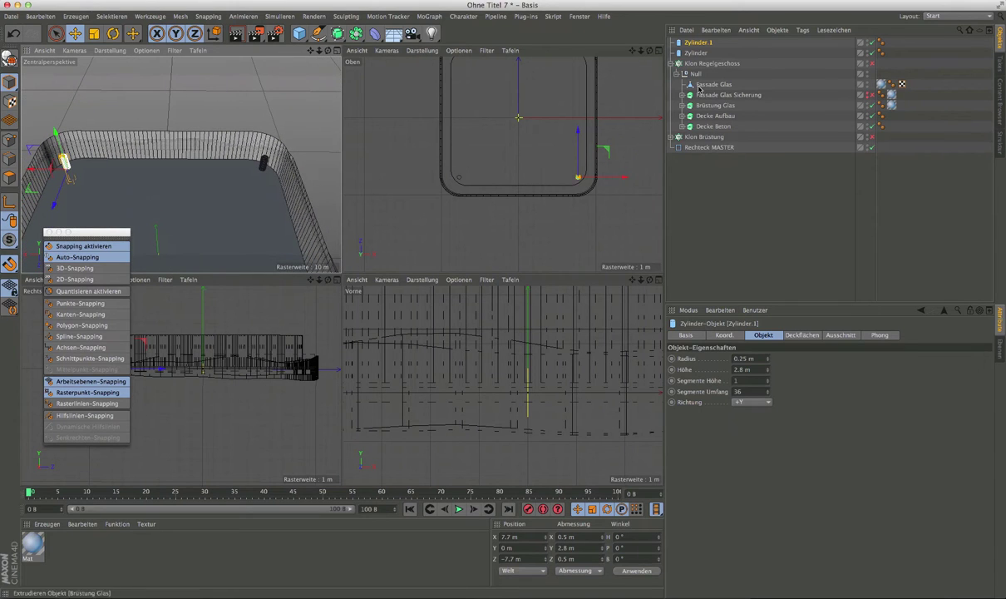
pyautogui.keyDown('shift'); pyautogui.click(696, 53); pyautogui.keyUp('shift')
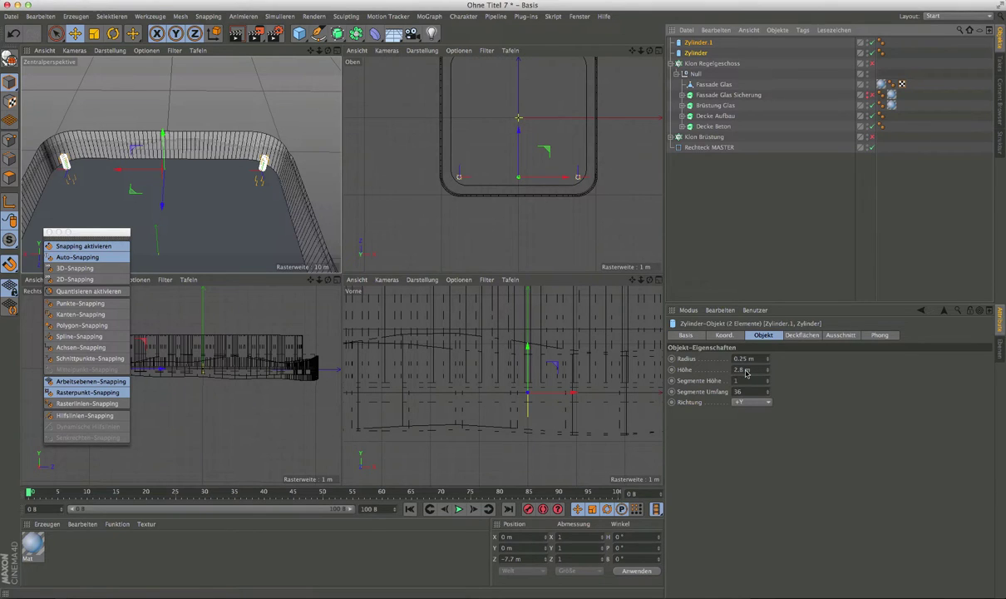
# Step: Raise both cylinders to Y 1.4 m, then to 1.6 m, checking in the perspective view
pyautogui.click(507, 548)
pyautogui.write('1.4')
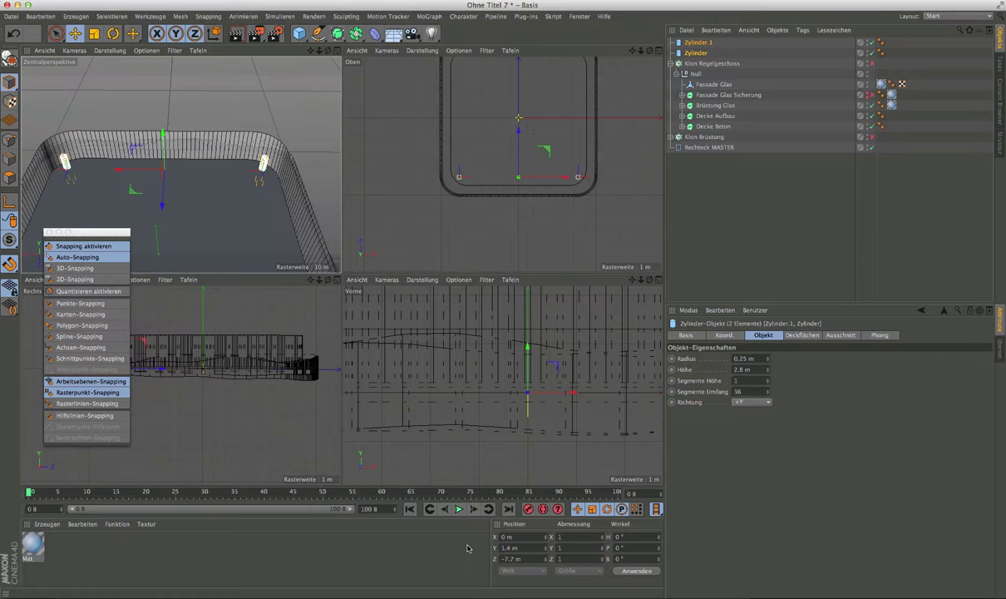
pyautogui.press('Return')
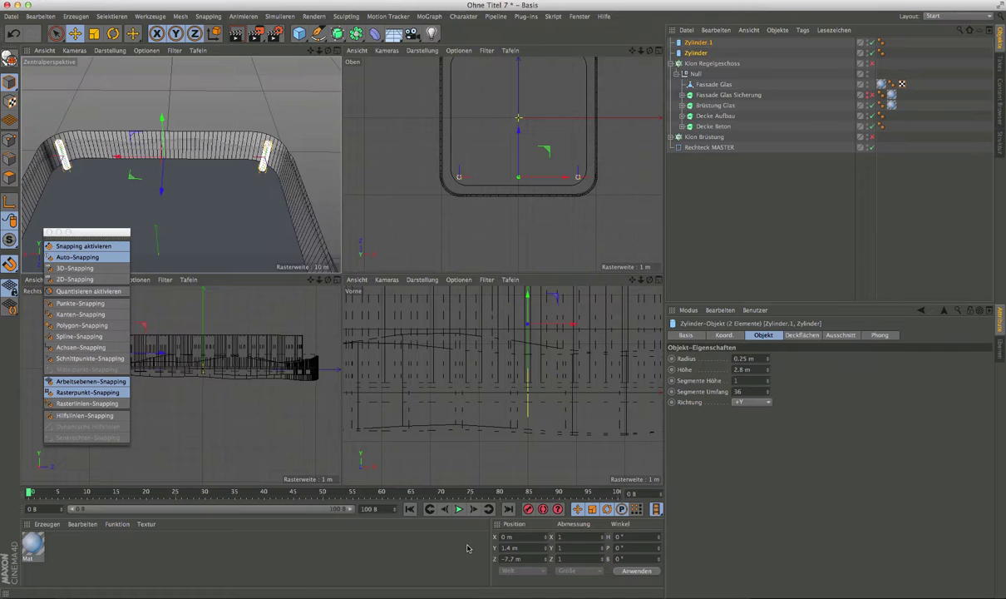
pyautogui.scroll(5, 265, 160)
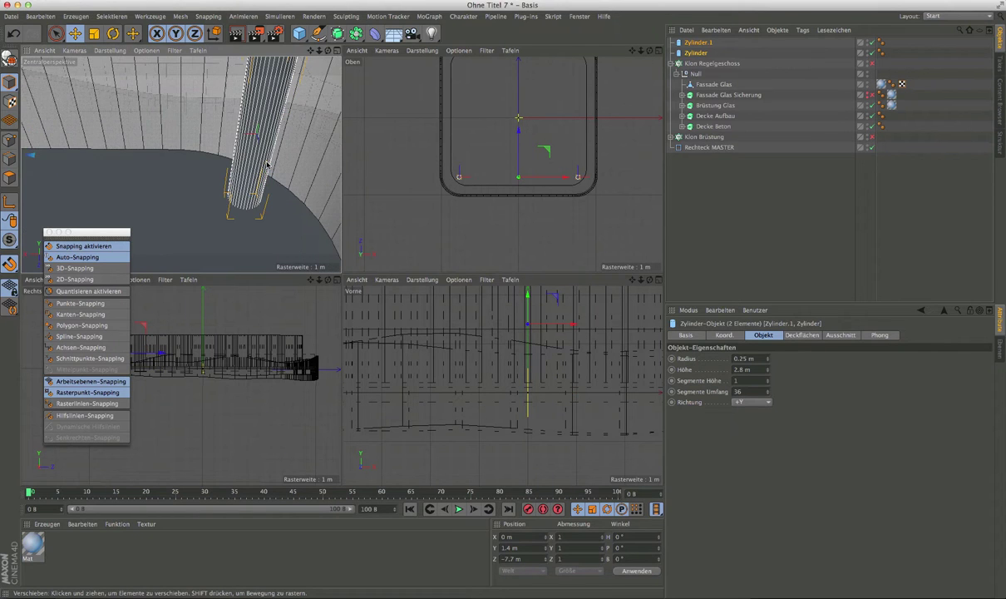
pyautogui.scroll(-2, 266, 167)
pyautogui.keyDown('alt'); pyautogui.moveTo(279, 184); pyautogui.dragTo(334, 224); pyautogui.keyUp('alt')
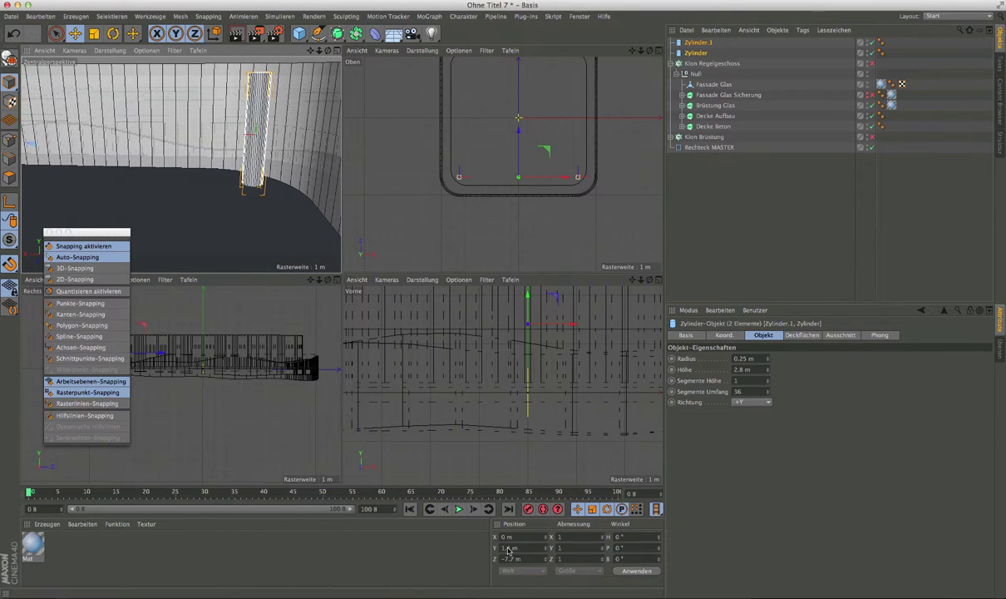
pyautogui.click(510, 548)
pyautogui.write('.6')
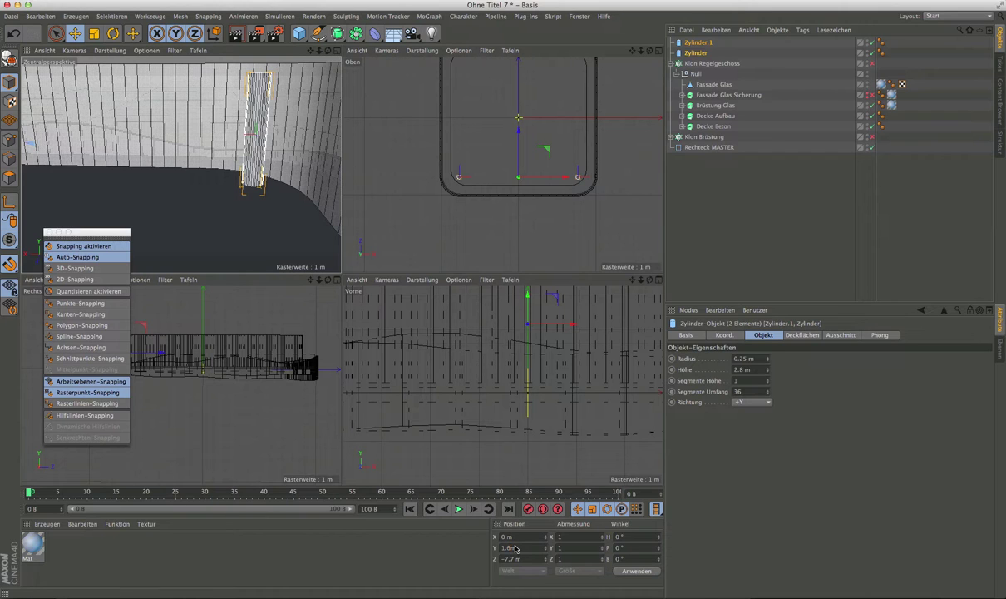
pyautogui.press('Return')
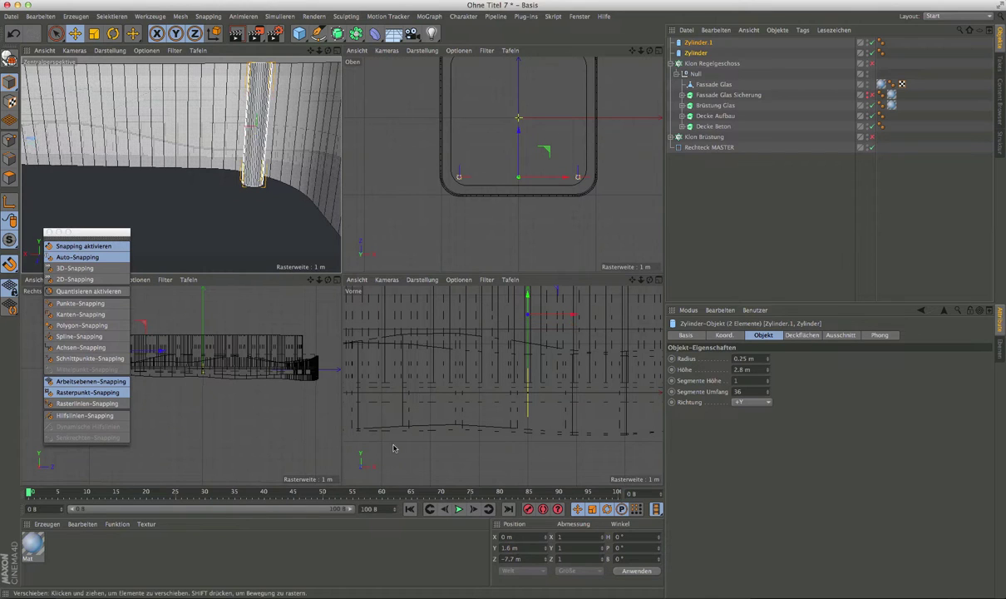
pyautogui.moveTo(265, 247)
pyautogui.keyDown('alt'); pyautogui.mouseDown()
pyautogui.moveTo(269, 213)
pyautogui.moveTo(218, 212)
pyautogui.moveTo(262, 202)
pyautogui.moveTo(312, 212)
pyautogui.mouseUp(); pyautogui.keyUp('alt')
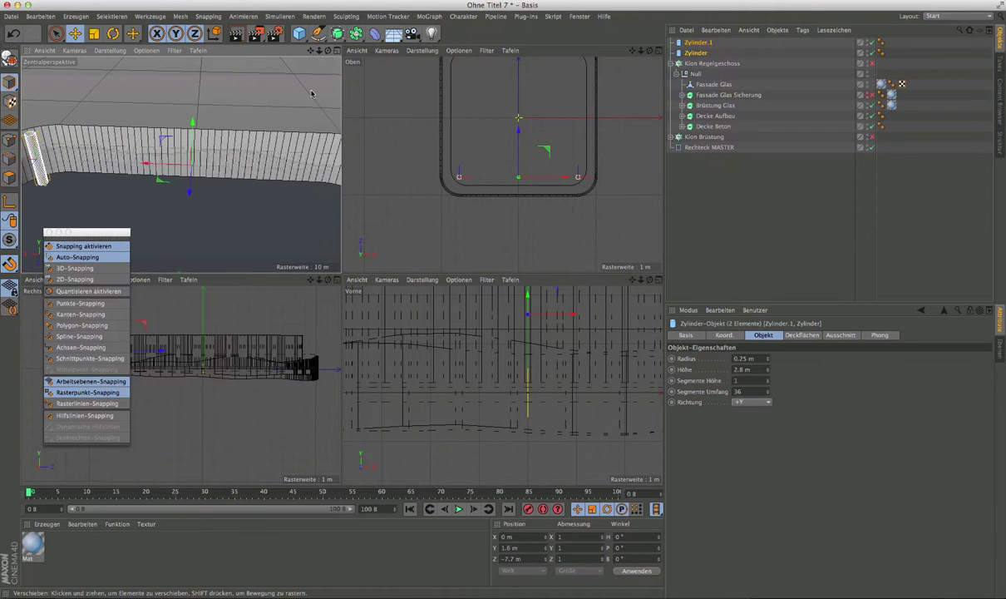
# Step: Add a cube and size it 0.4 × 2.8 × 0.4 m as a thin post
pyautogui.click(299, 34)
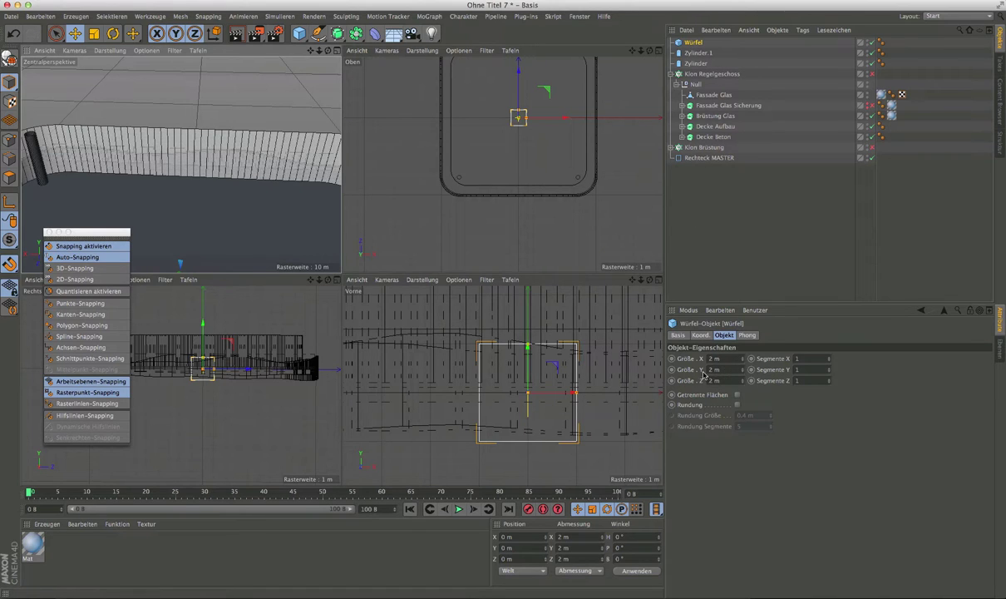
pyautogui.click(707, 371)
pyautogui.write('2,8')
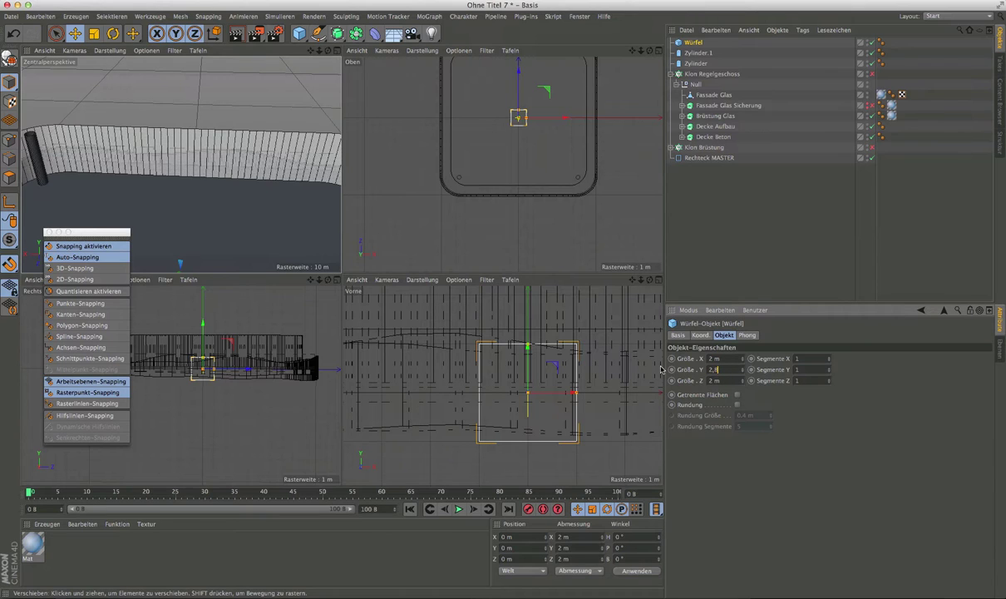
pyautogui.press('Return')
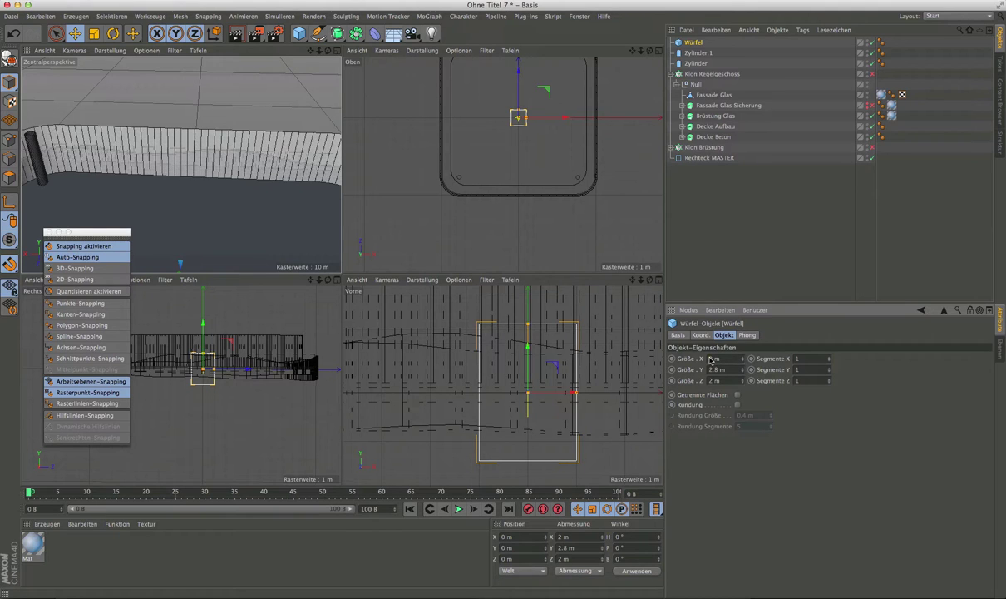
pyautogui.click(713, 359)
pyautogui.write(',4')
pyautogui.click(725, 380)
pyautogui.write('0.4')
pyautogui.press('Return')
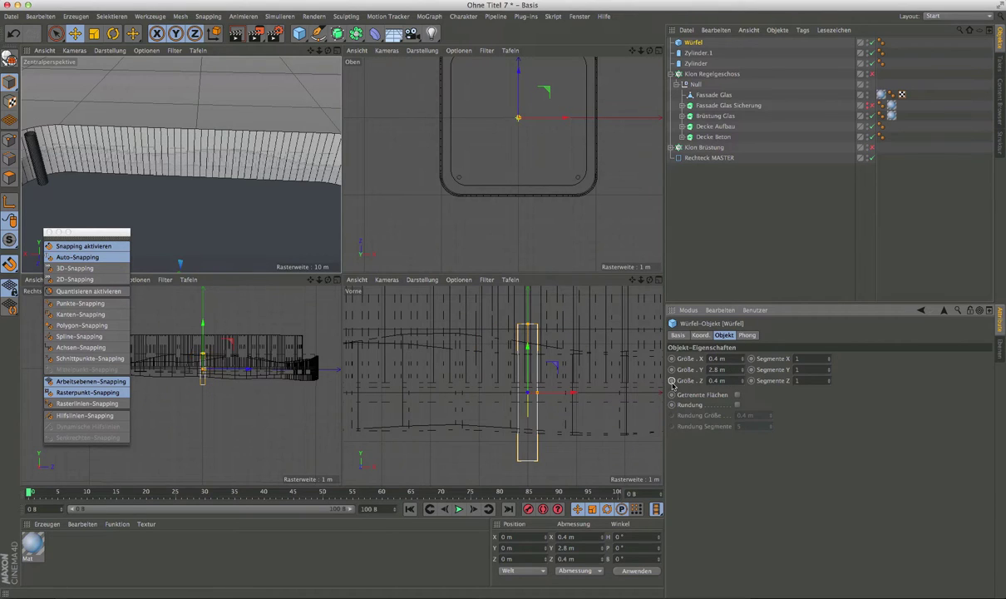
# Step: Move the cube post in the top view to X -3 m, Z -8 m near the floor edge
pyautogui.moveTo(545, 93)
pyautogui.mouseDown()
pyautogui.moveTo(530, 152)
pyautogui.moveTo(483, 174)
pyautogui.mouseUp()
pyautogui.scroll(3, 506, 183)
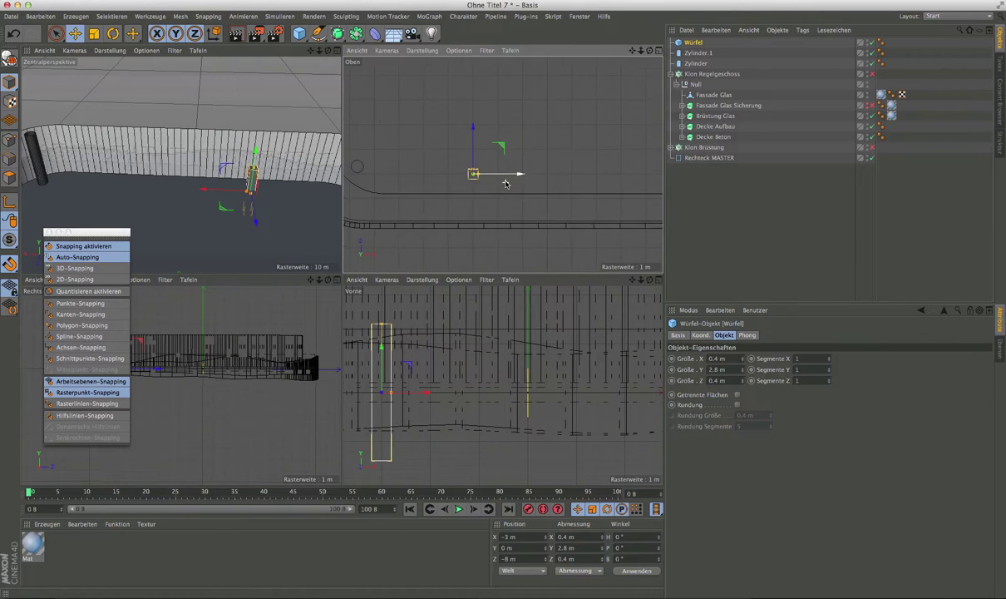
pyautogui.scroll(-3, 506, 183)
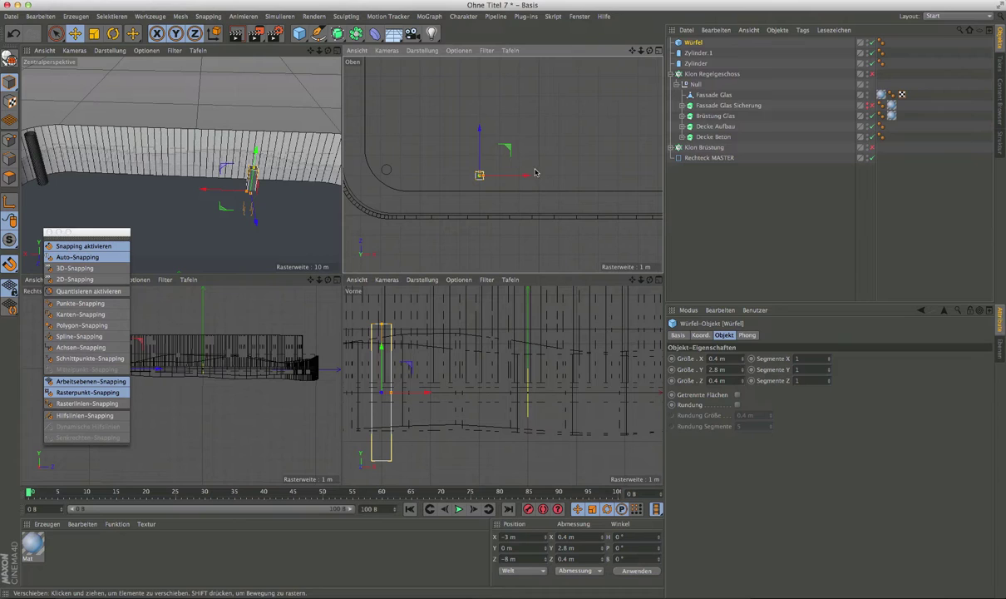
pyautogui.scroll(2, 481, 176)
pyautogui.scroll(1, 481, 178)
pyautogui.scroll(1, 483, 182)
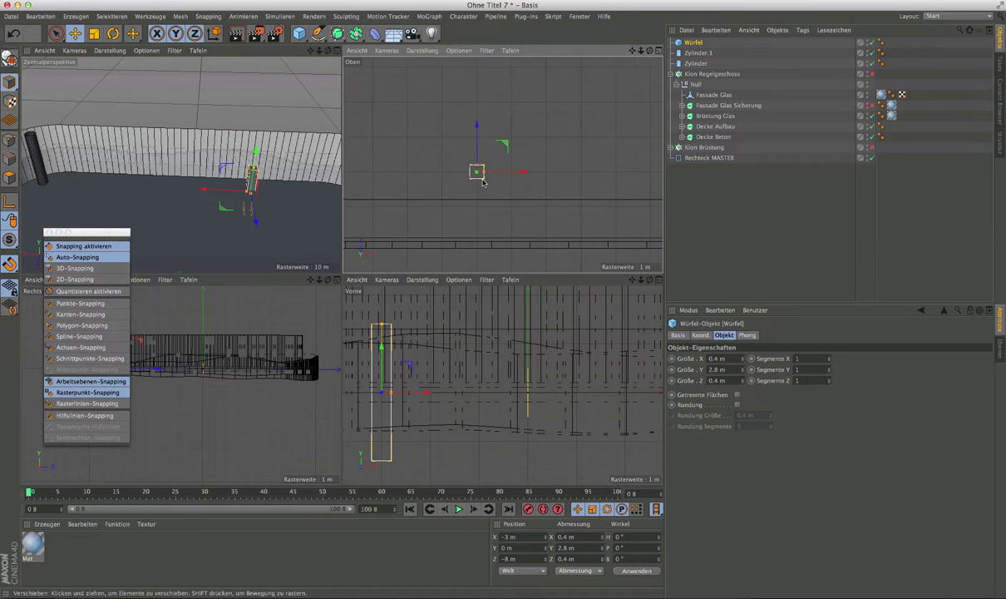
pyautogui.scroll(-1, 483, 182)
pyautogui.scroll(-2, 515, 176)
pyautogui.scroll(-2, 535, 113)
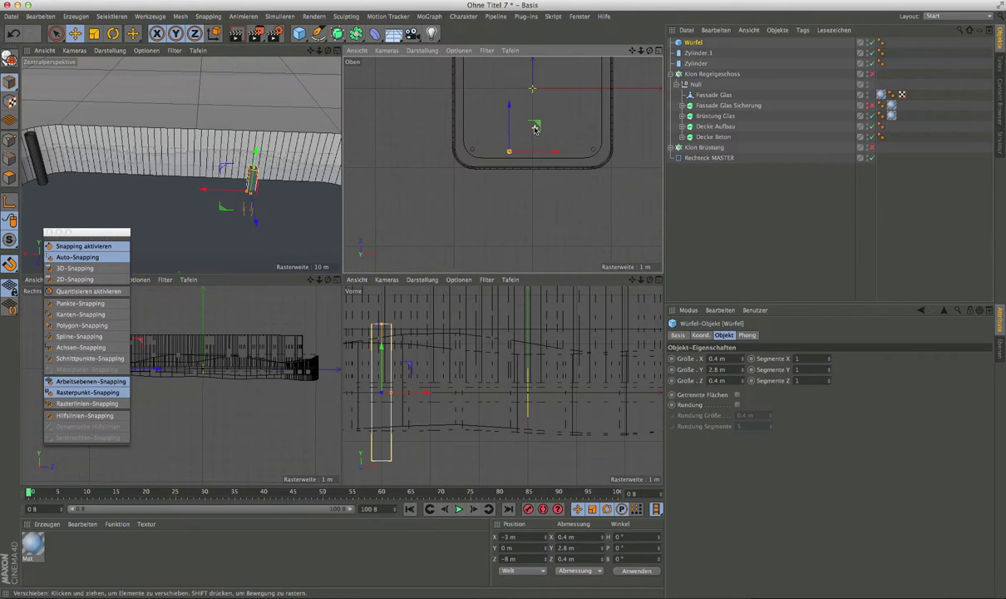
pyautogui.scroll(1, 522, 150)
pyautogui.scroll(2, 519, 149)
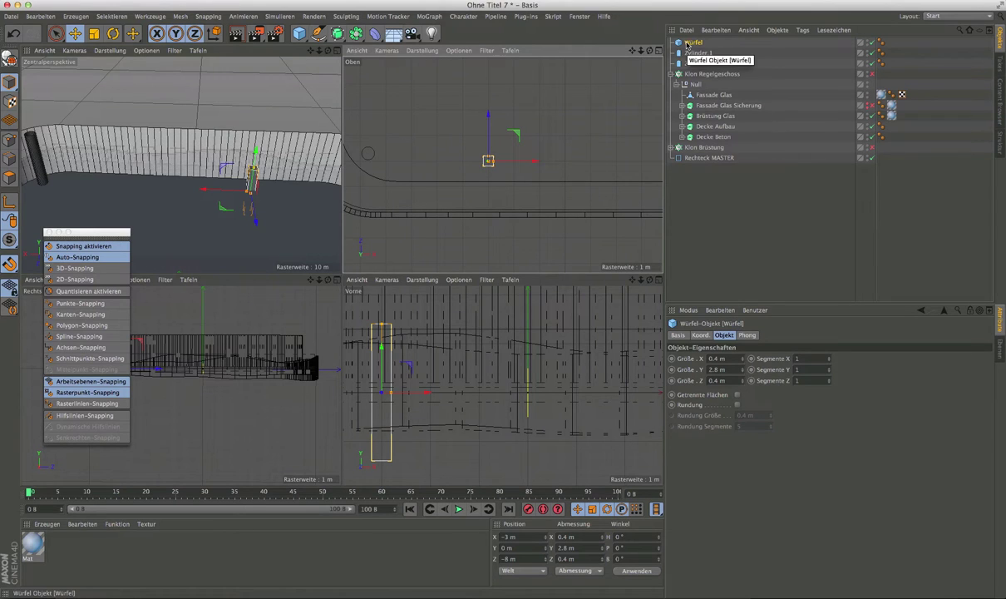
# Step: Ctrl-drag a copy of the post further right along the floor edge as Würfel.1
pyautogui.moveTo(489, 160)
pyautogui.keyDown('ctrl'); pyautogui.mouseDown()
pyautogui.moveTo(658, 176)
pyautogui.moveTo(658, 162)
pyautogui.mouseUp(); pyautogui.keyUp('ctrl')
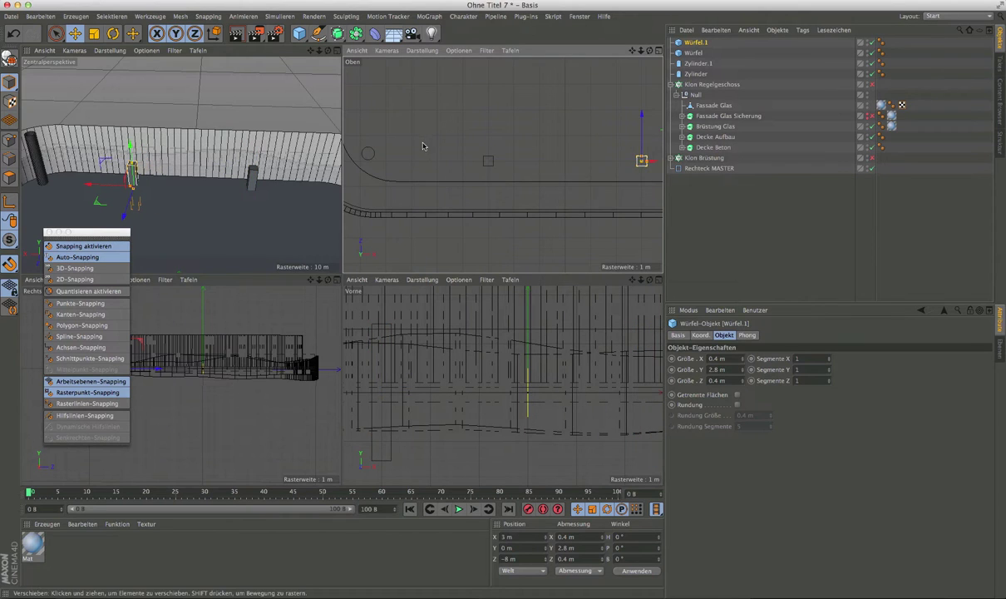
pyautogui.scroll(-1, 430, 158)
pyautogui.scroll(-1, 506, 205)
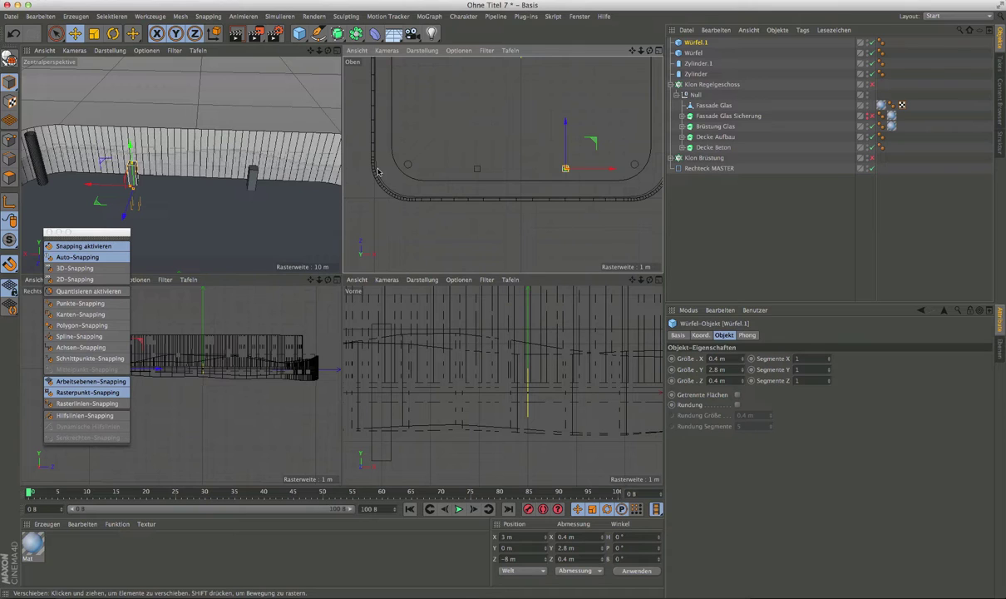
pyautogui.scroll(1, 533, 184)
pyautogui.scroll(-1, 555, 188)
pyautogui.scroll(1, 555, 191)
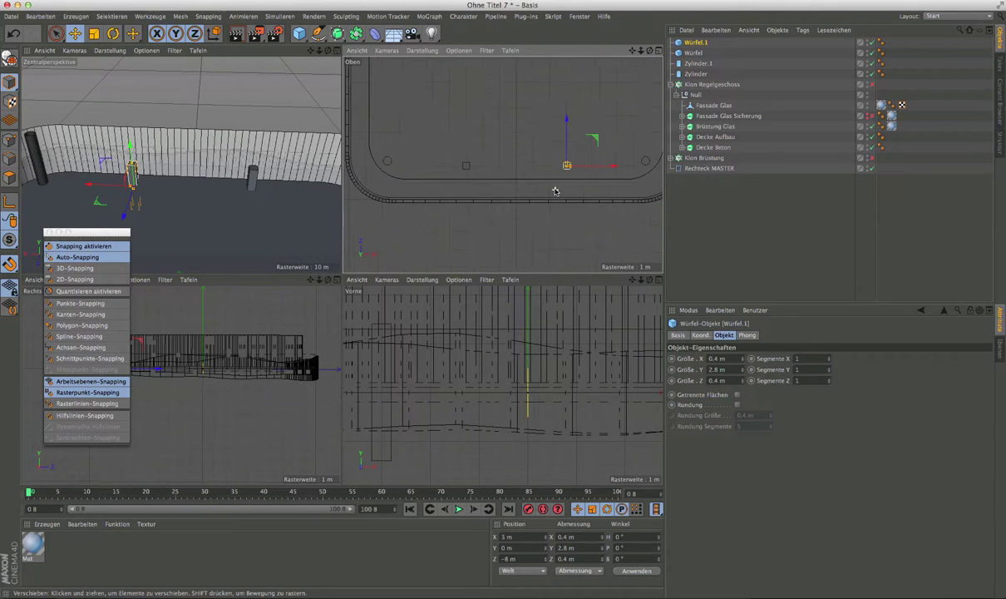
pyautogui.scroll(2, 457, 164)
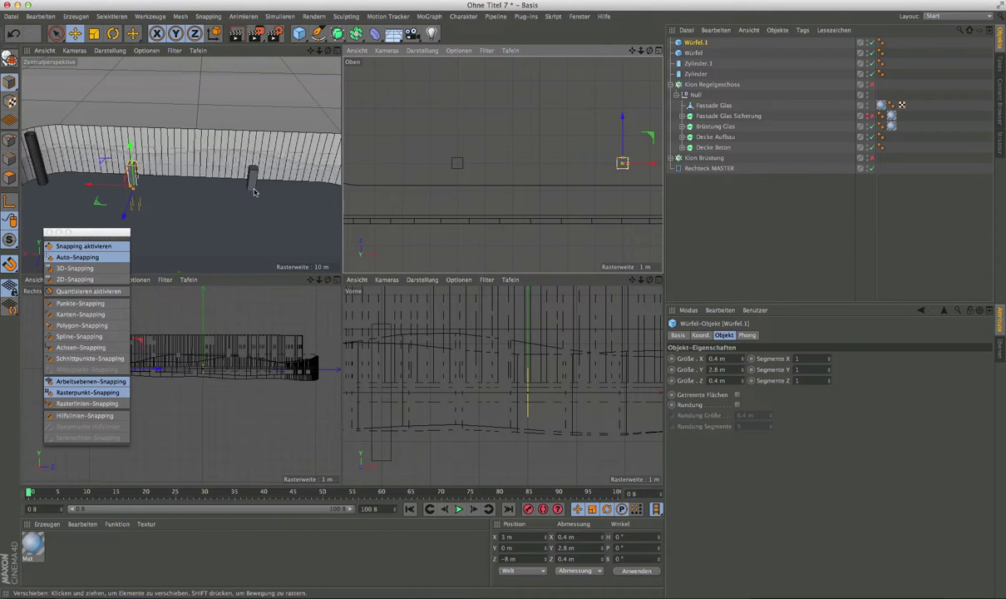
pyautogui.scroll(-1, 253, 185)
pyautogui.scroll(-1, 253, 184)
pyautogui.scroll(-2, 516, 152)
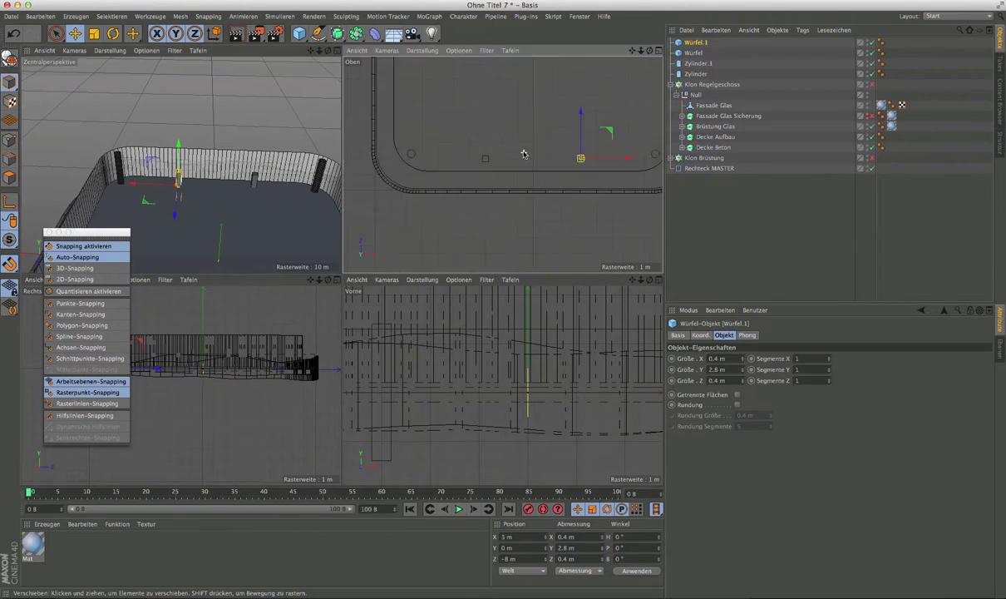
pyautogui.scroll(-1, 524, 153)
pyautogui.keyDown('alt'); pyautogui.moveTo(509, 129); pyautogui.dragTo(491, 193, button='middle'); pyautogui.keyUp('alt')
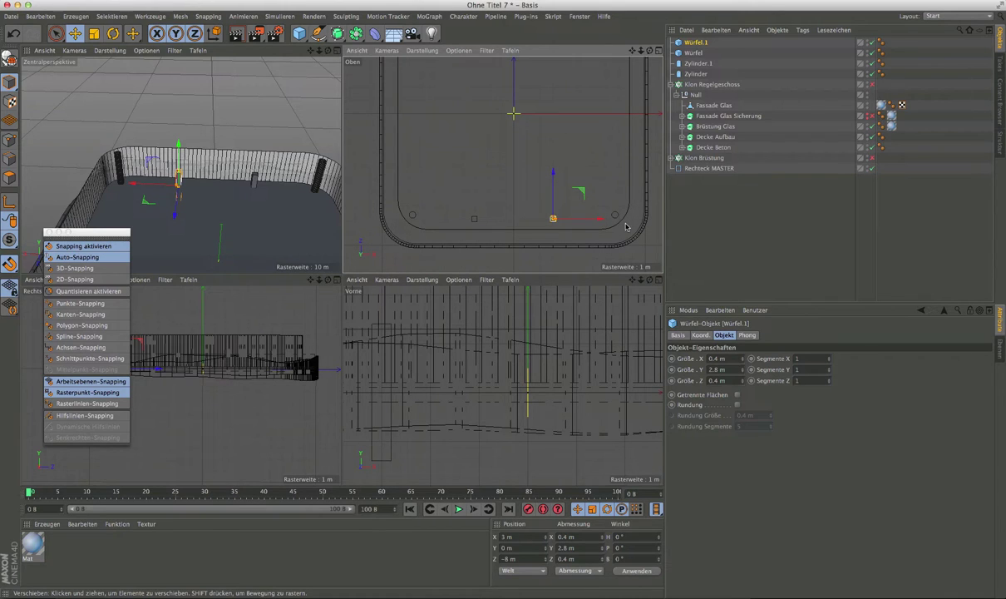
pyautogui.scroll(2, 634, 221)
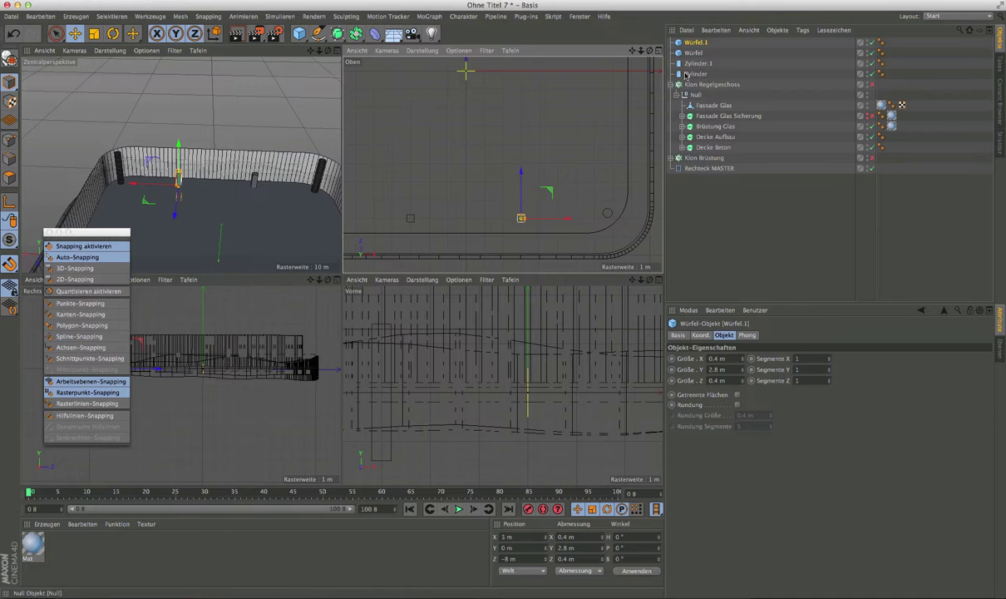
# Step: Paste another cube post and place it toward the top-right, nudged 1 m in depth
pyautogui.hotkey('ctrl', 'v')
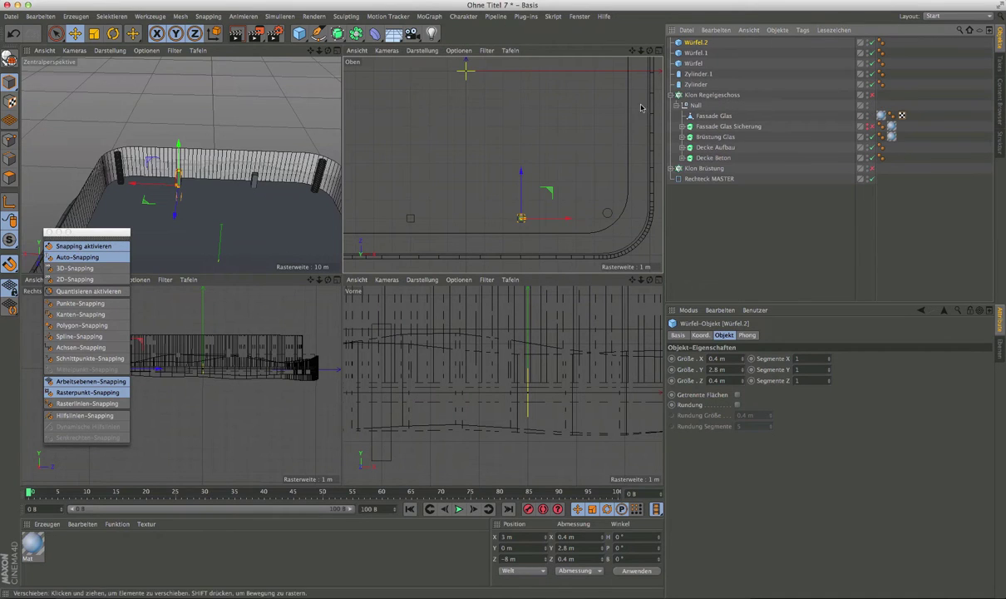
pyautogui.moveTo(521, 218); pyautogui.dragTo(557, 144)
pyautogui.moveTo(608, 93); pyautogui.dragTo(640, 85)
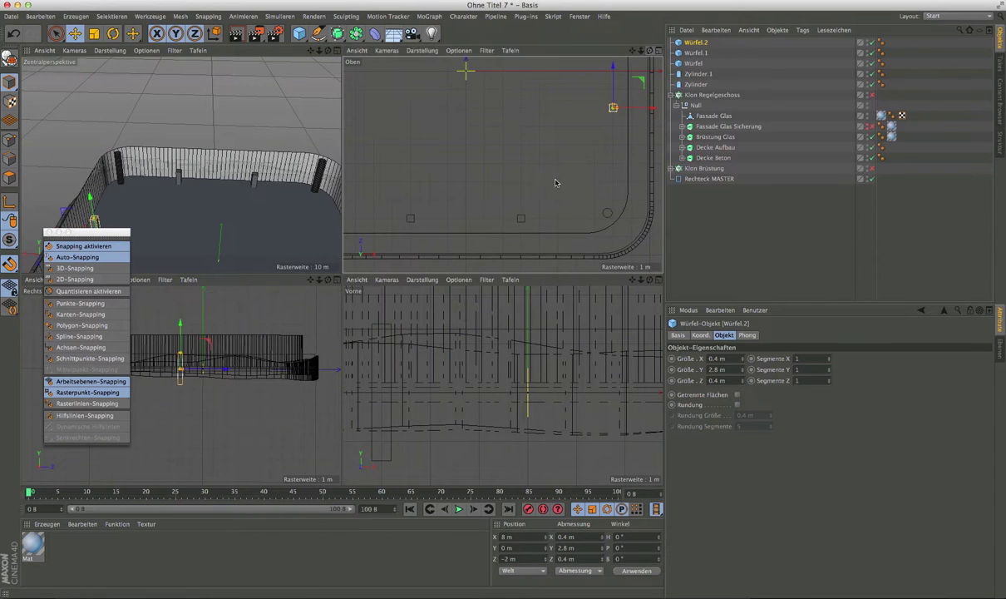
pyautogui.click(659, 51)
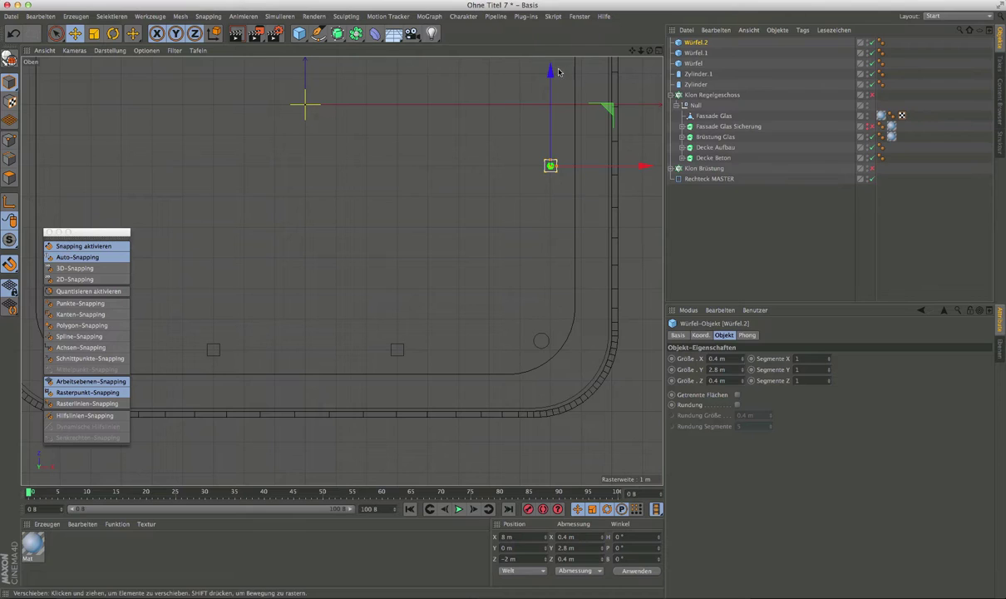
pyautogui.moveTo(550, 72); pyautogui.dragTo(550, 101)
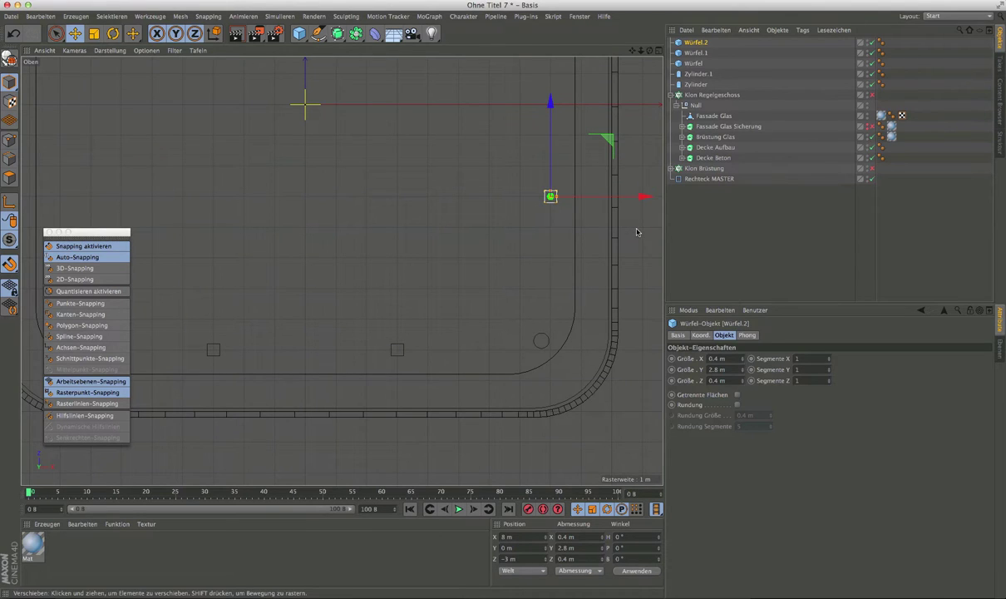
pyautogui.scroll(-3, 501, 272)
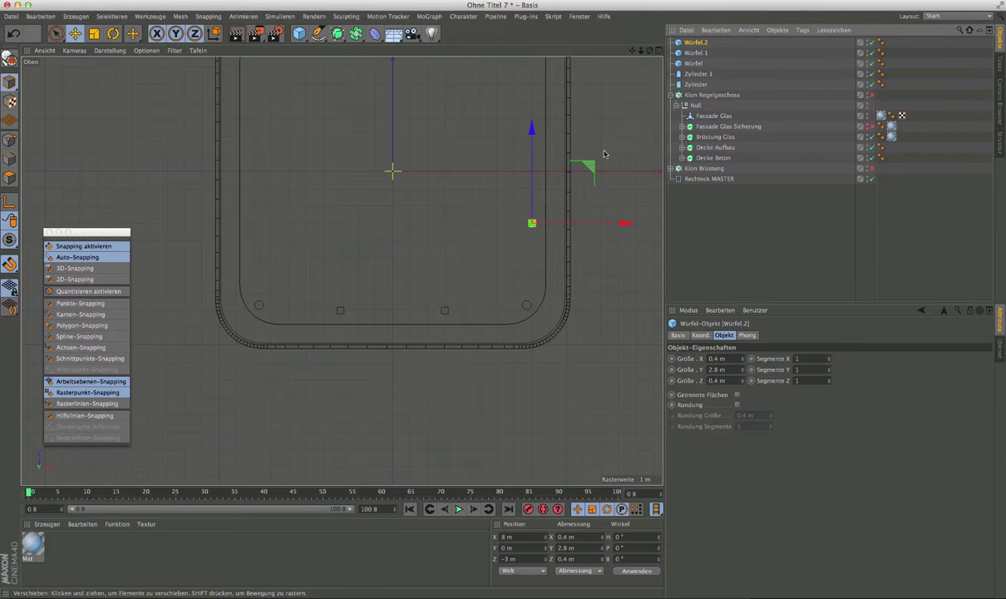
# Step: Duplicate that post as Würfel.3 and move it to X −8 m, Z −3 m
pyautogui.hotkey('ctrl', 'c')
pyautogui.hotkey('ctrl', 'v')
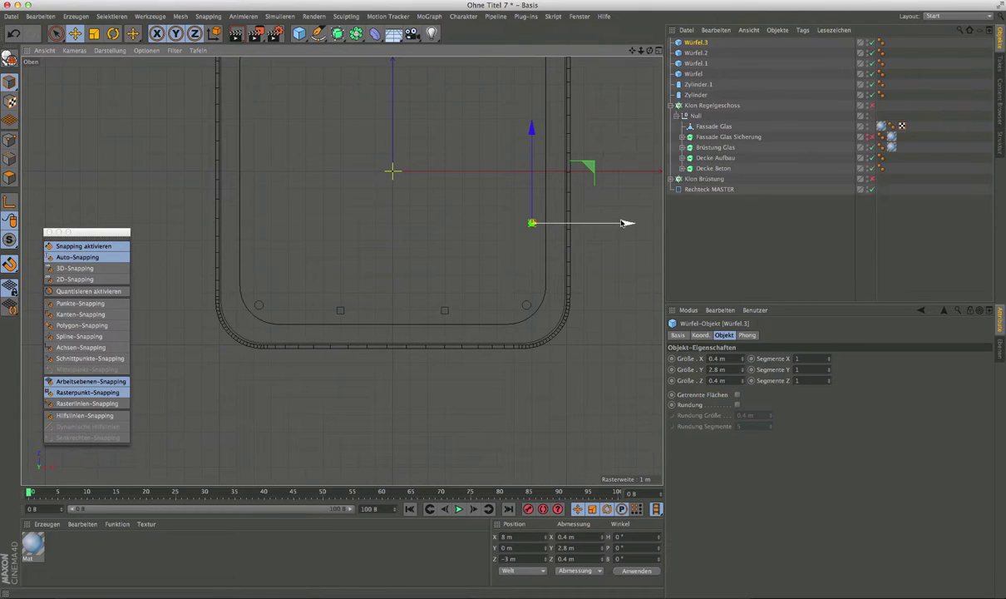
pyautogui.moveTo(624, 223); pyautogui.dragTo(345, 223)
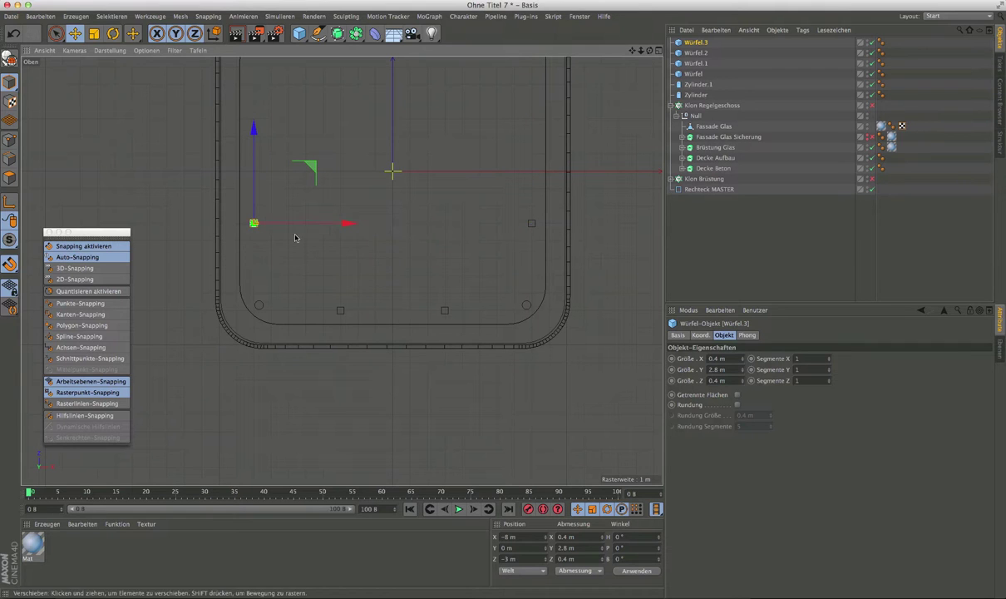
pyautogui.scroll(2, 254, 226)
pyautogui.scroll(1, 253, 227)
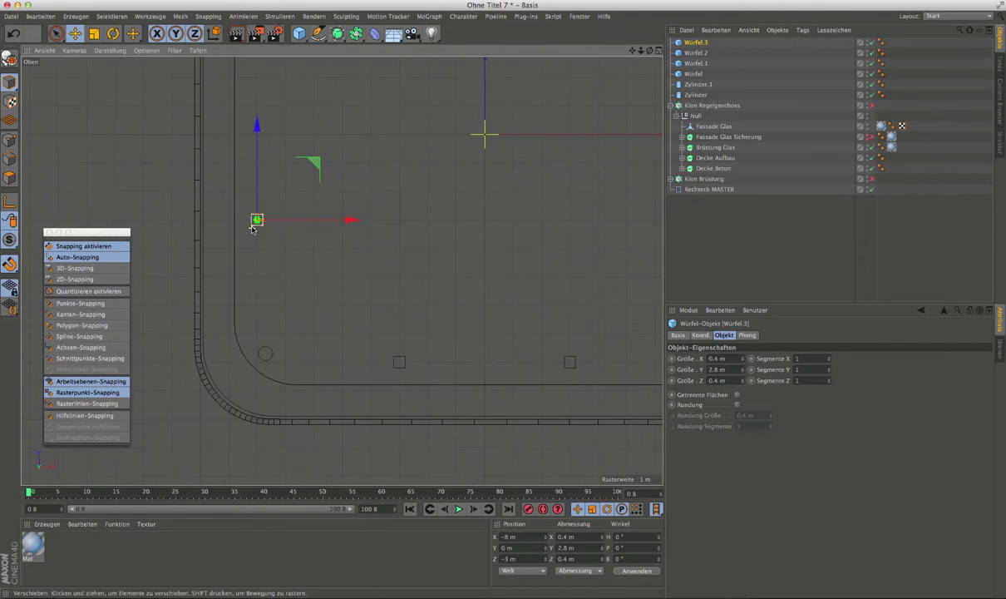
pyautogui.scroll(-3, 253, 227)
pyautogui.scroll(-1, 249, 223)
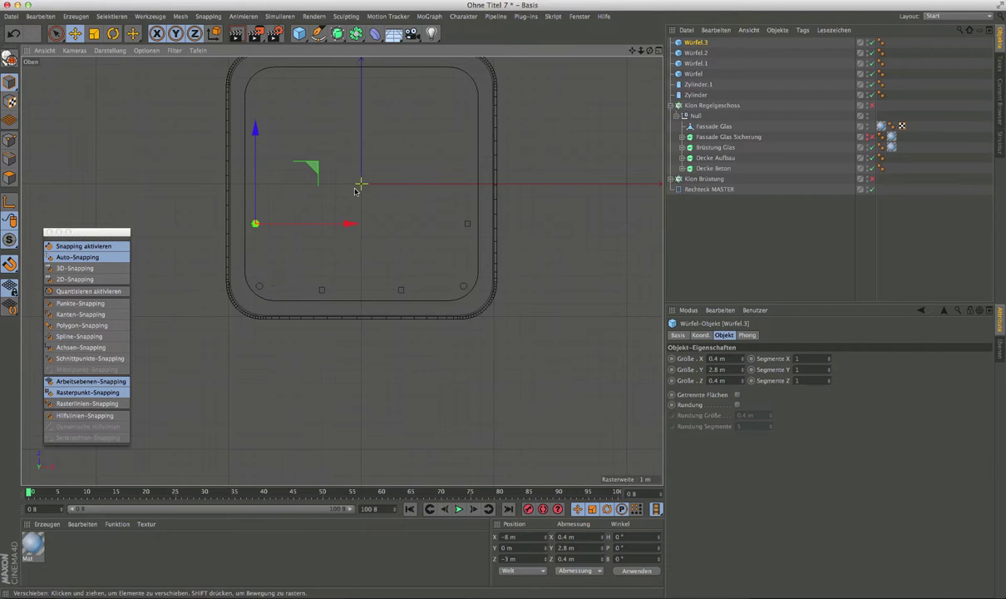
pyautogui.scroll(2, 305, 163)
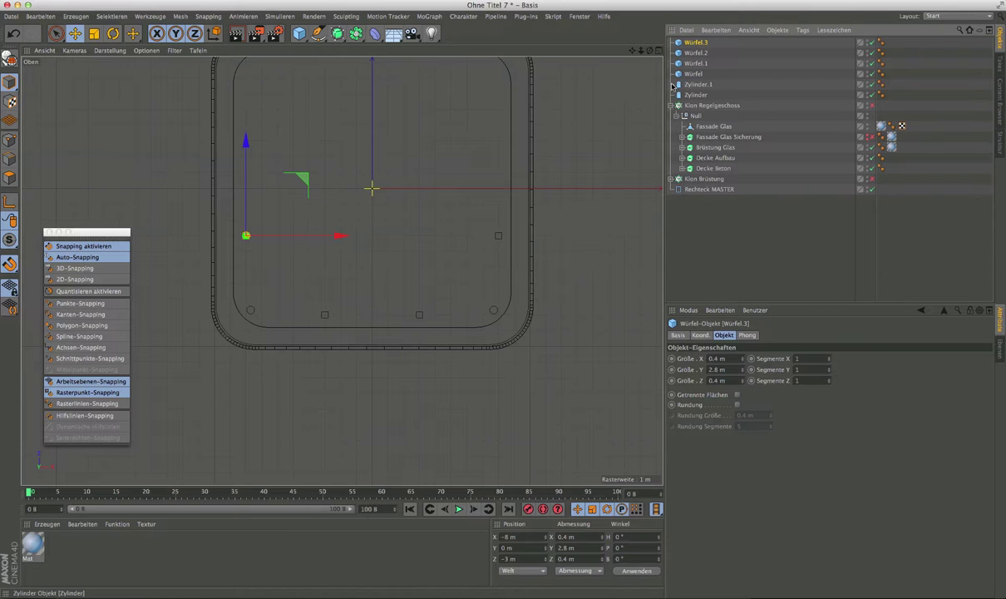
# Step: Select Würfel through Würfel.3 and set their Position Y to 1.6 m in the perspective view
pyautogui.middleClick(289, 216)
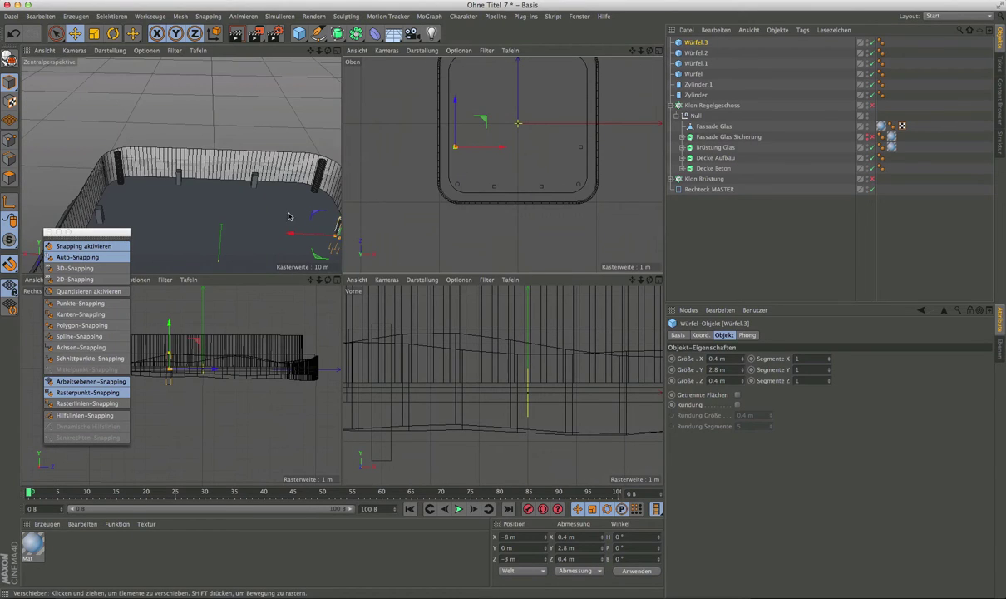
pyautogui.click(329, 49)
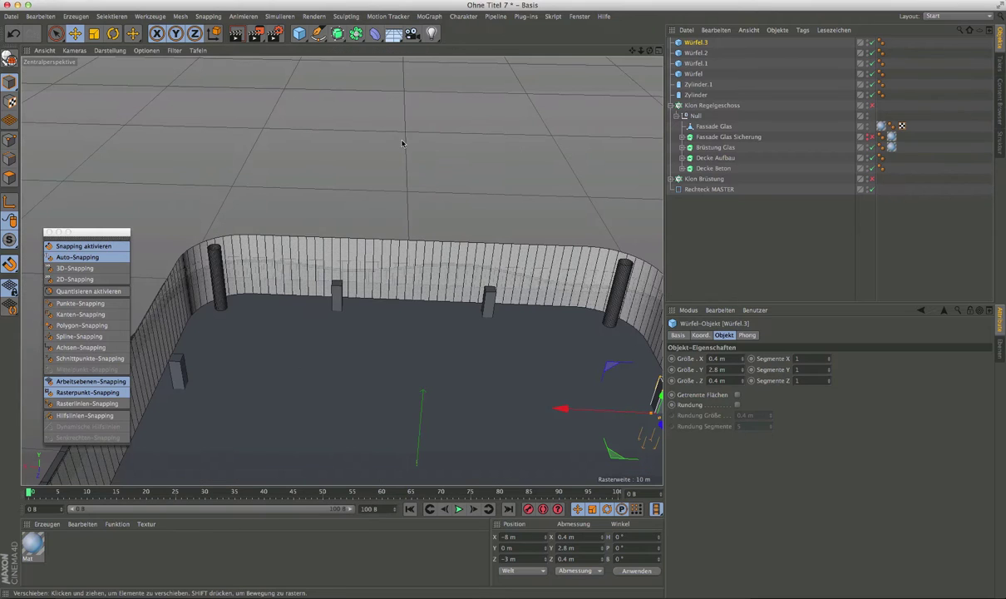
pyautogui.scroll(-2, 408, 217)
pyautogui.scroll(-2, 408, 220)
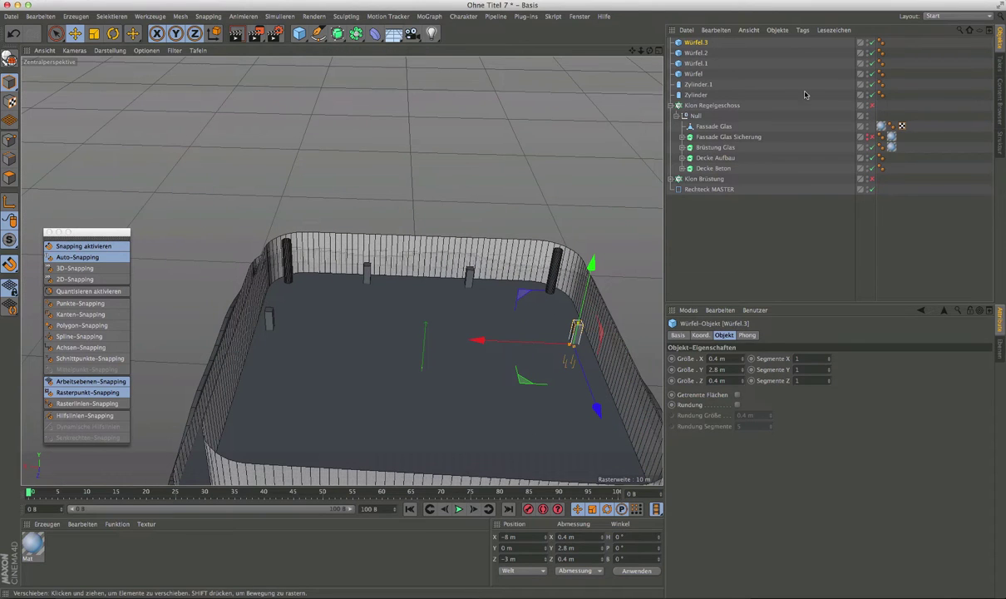
pyautogui.moveTo(719, 37); pyautogui.dragTo(681, 78)
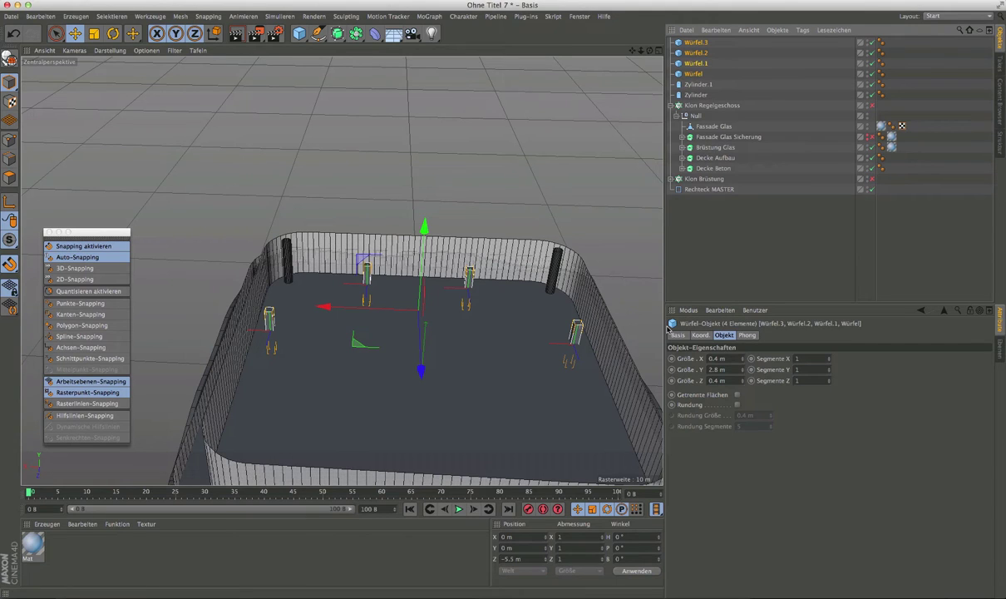
pyautogui.doubleClick(524, 549)
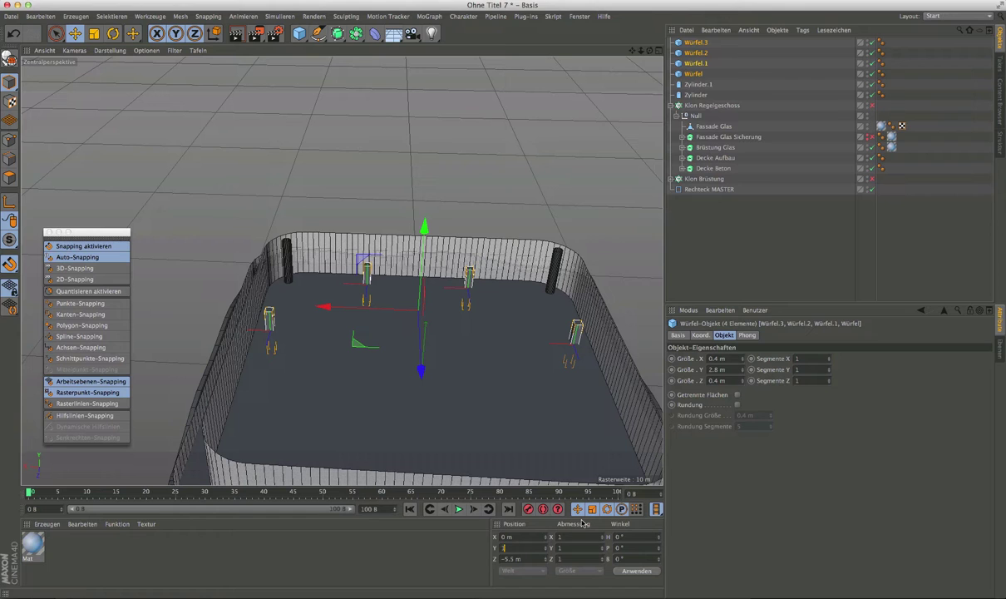
pyautogui.write('1,6')
pyautogui.press('Return')
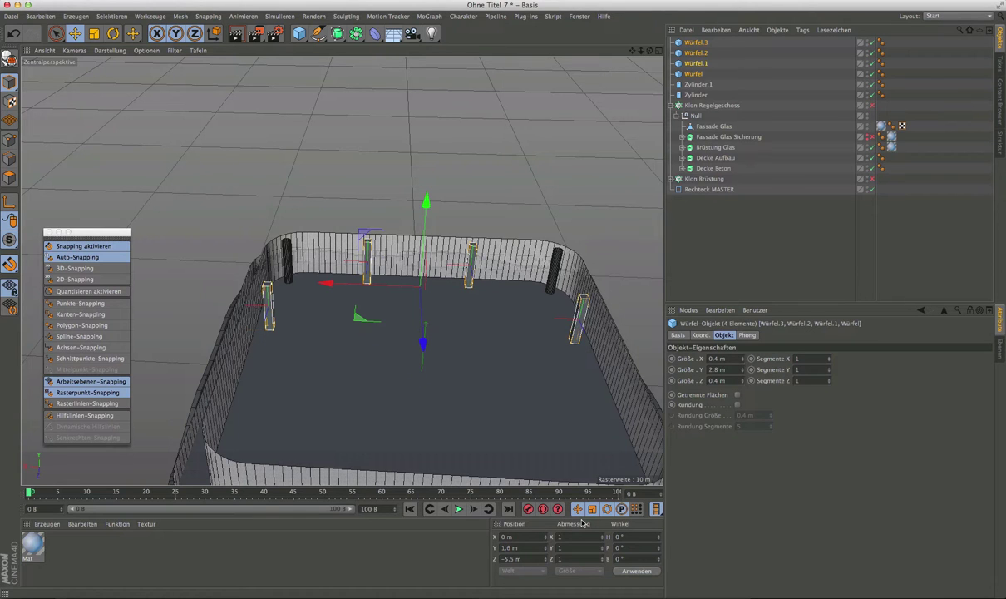
pyautogui.scroll(3, 565, 333)
pyautogui.scroll(3, 578, 314)
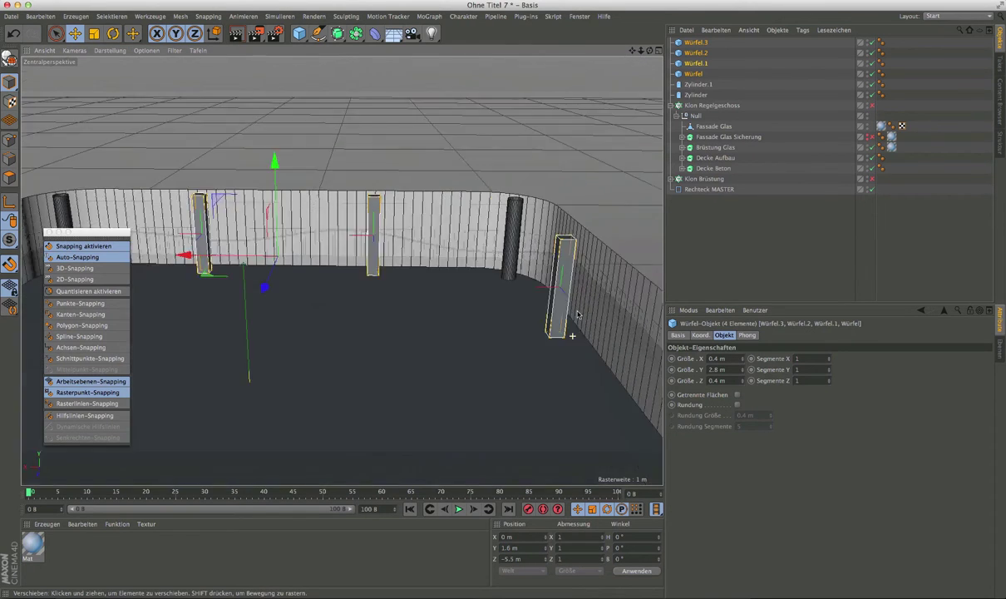
pyautogui.scroll(2, 578, 315)
pyautogui.scroll(3, 575, 320)
pyautogui.scroll(2, 574, 324)
pyautogui.scroll(-7, 571, 333)
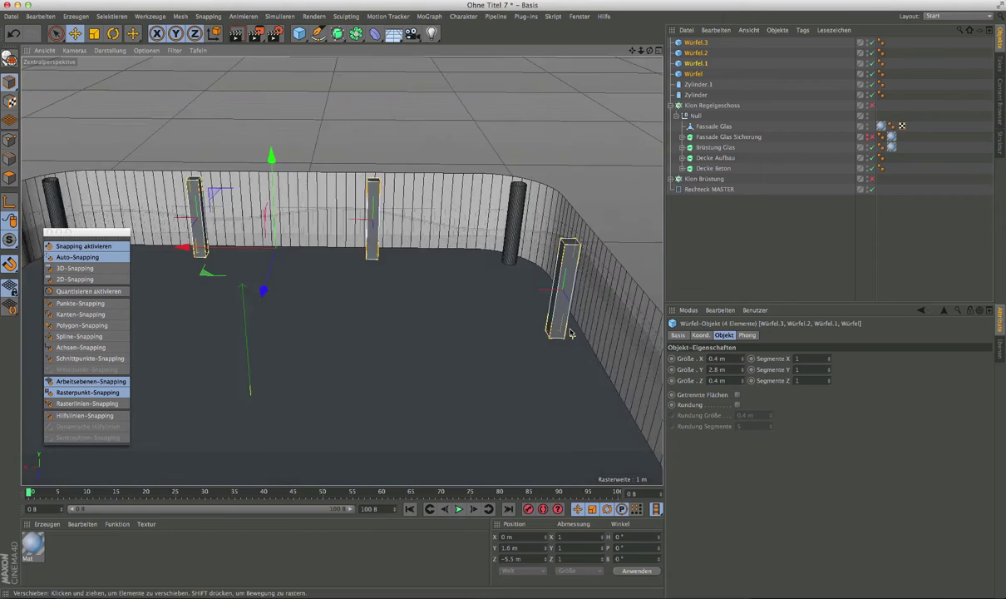
pyautogui.scroll(-3, 571, 333)
pyautogui.scroll(-2, 571, 332)
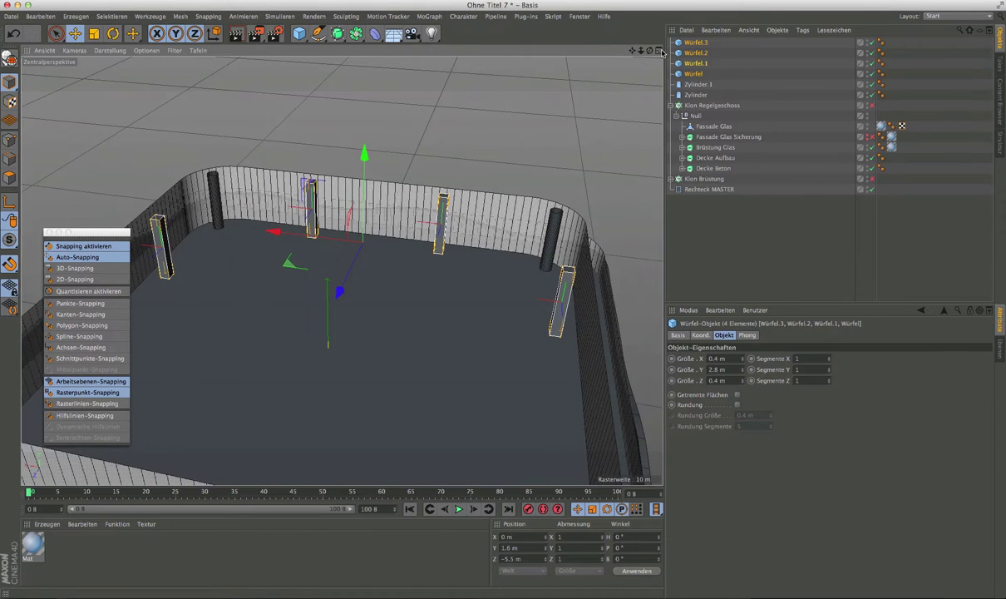
# Step: Duplicate Würfel.3 with Ctrl+C/Ctrl+V to create Würfel.4
pyautogui.click(660, 52)
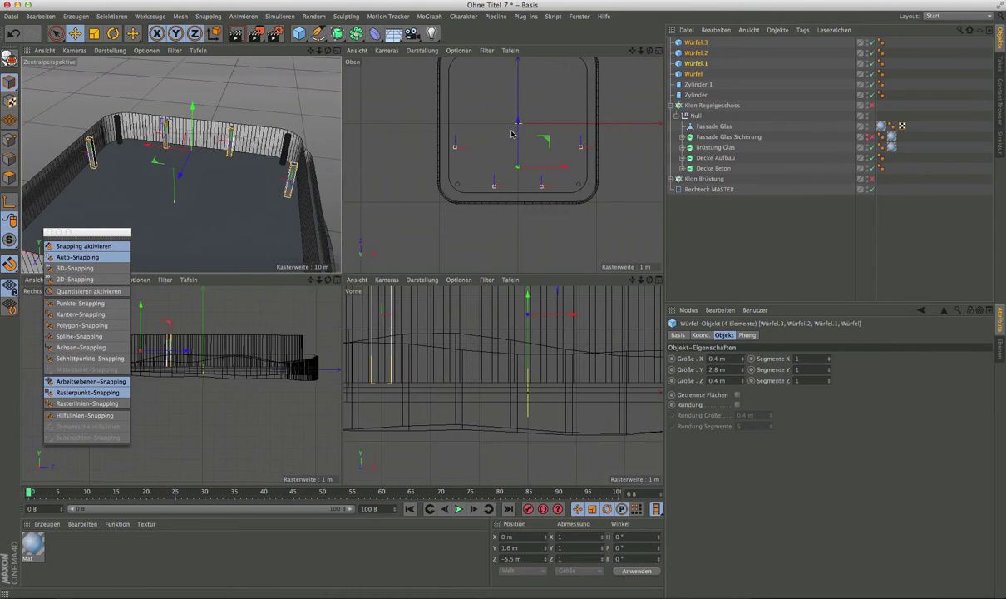
pyautogui.click(695, 42)
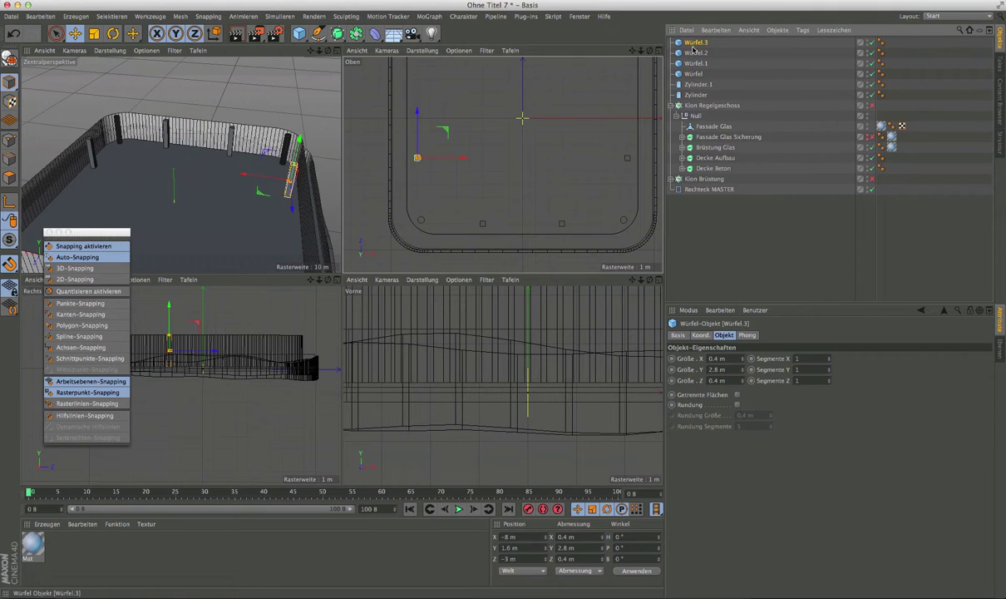
pyautogui.hotkey('ctrl', 'c')
pyautogui.hotkey('ctrl', 'v')
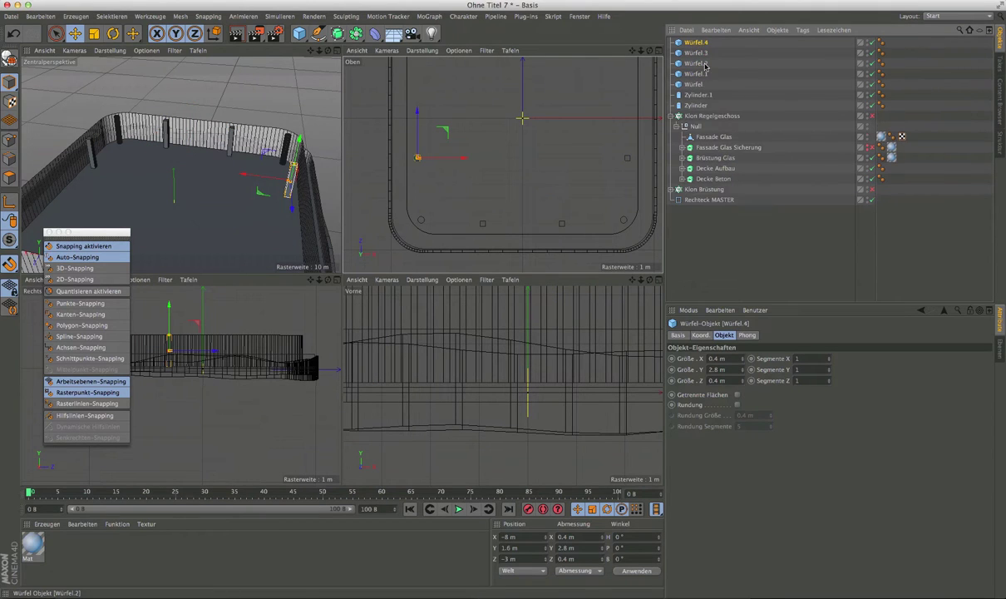
pyautogui.scroll(3, 416, 169)
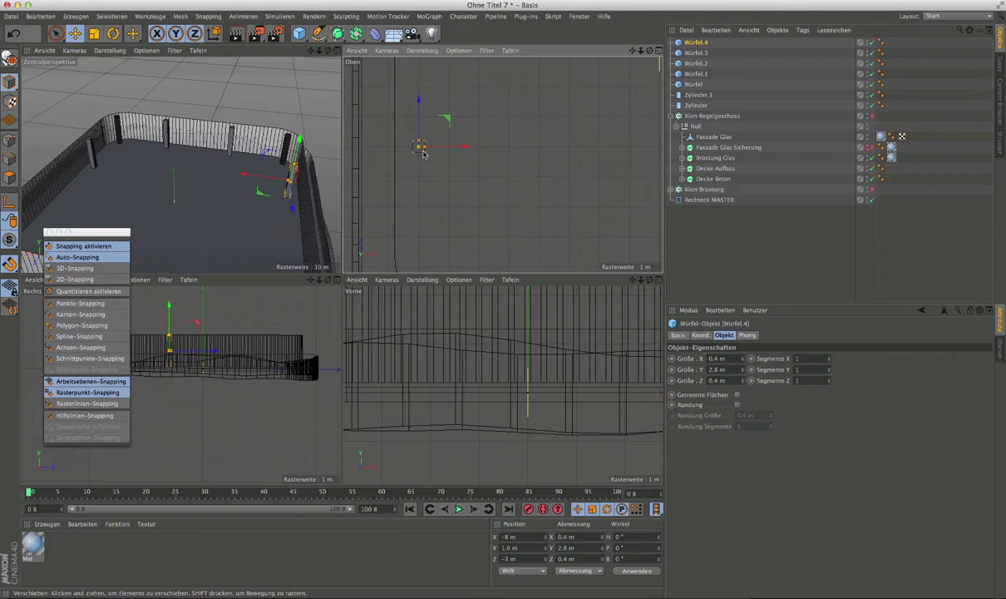
# Step: Stretch Würfel.4 to 13.637 m along X and set its Z size to 0.05 m
pyautogui.moveTo(424, 153); pyautogui.dragTo(641, 176)
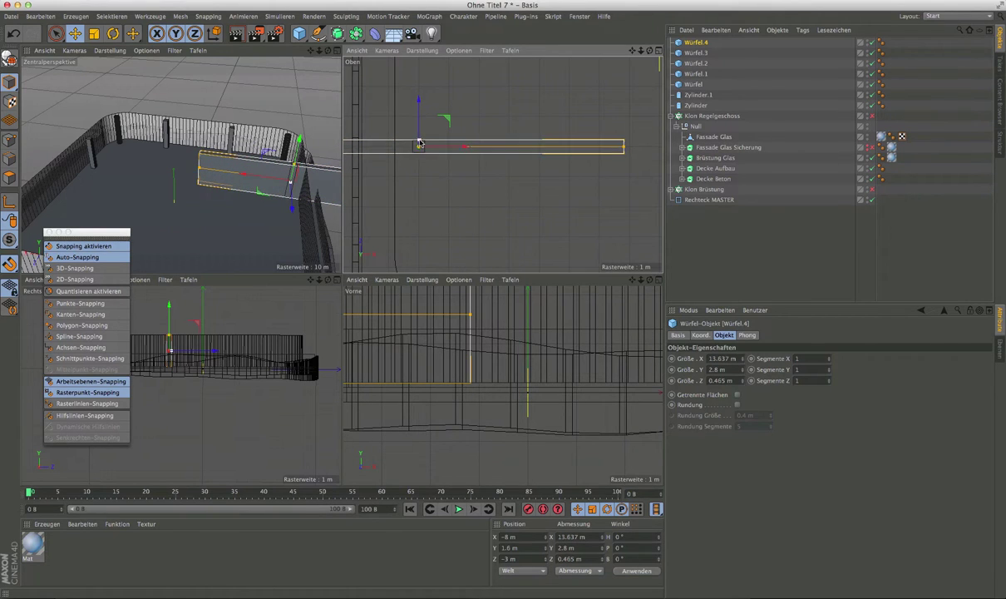
pyautogui.moveTo(420, 144); pyautogui.dragTo(420, 142)
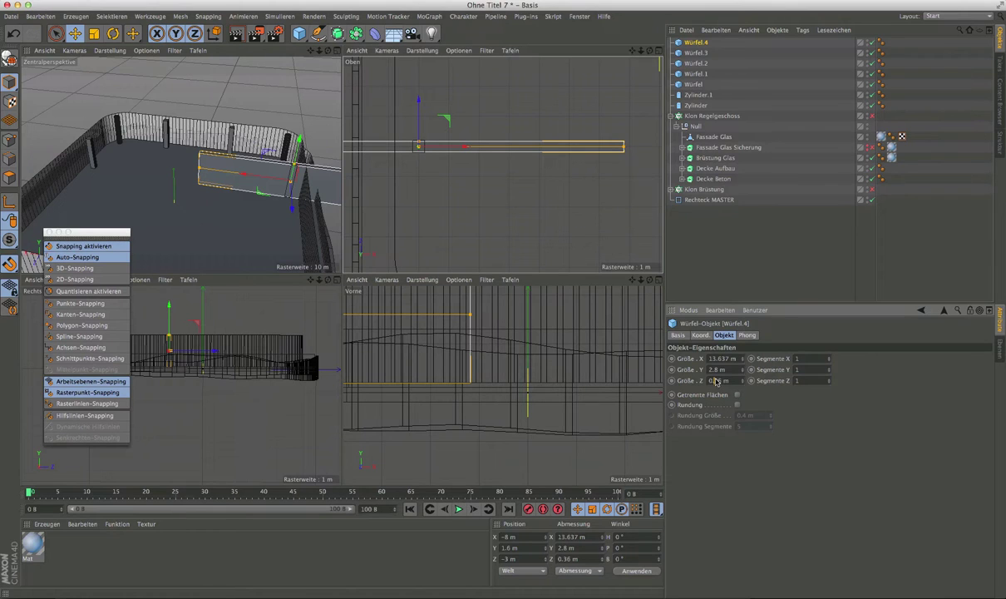
pyautogui.doubleClick(719, 380)
pyautogui.write('0.05')
pyautogui.press('Return')
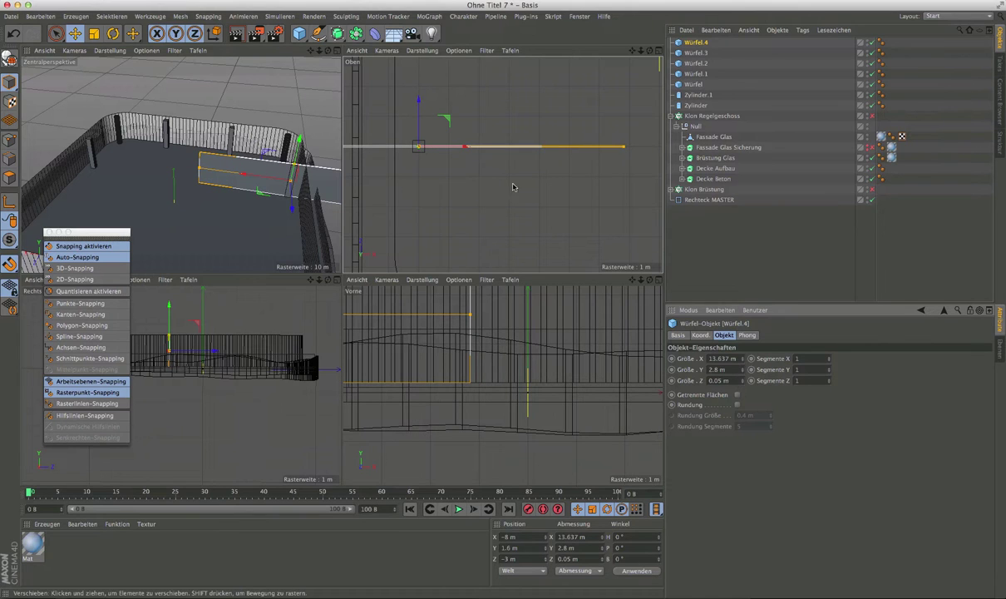
pyautogui.scroll(-2, 451, 205)
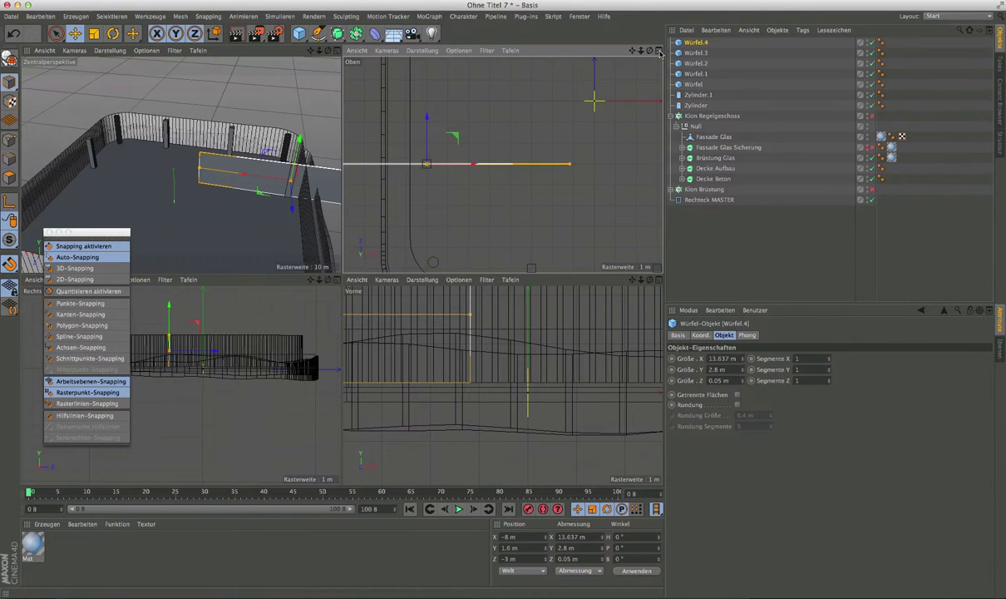
pyautogui.middleClick(623, 48)
pyautogui.scroll(-3, 327, 199)
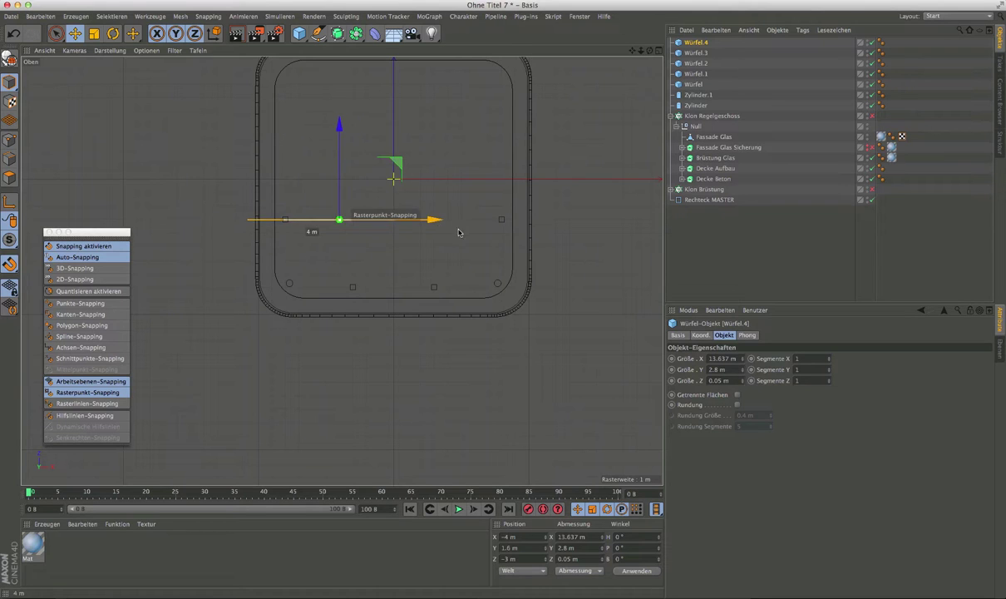
# Step: Slide the Würfel.4 panel to X 0 m and turn off snapping
pyautogui.moveTo(385, 222); pyautogui.dragTo(494, 220)
pyautogui.scroll(1, 389, 221)
pyautogui.scroll(2, 388, 220)
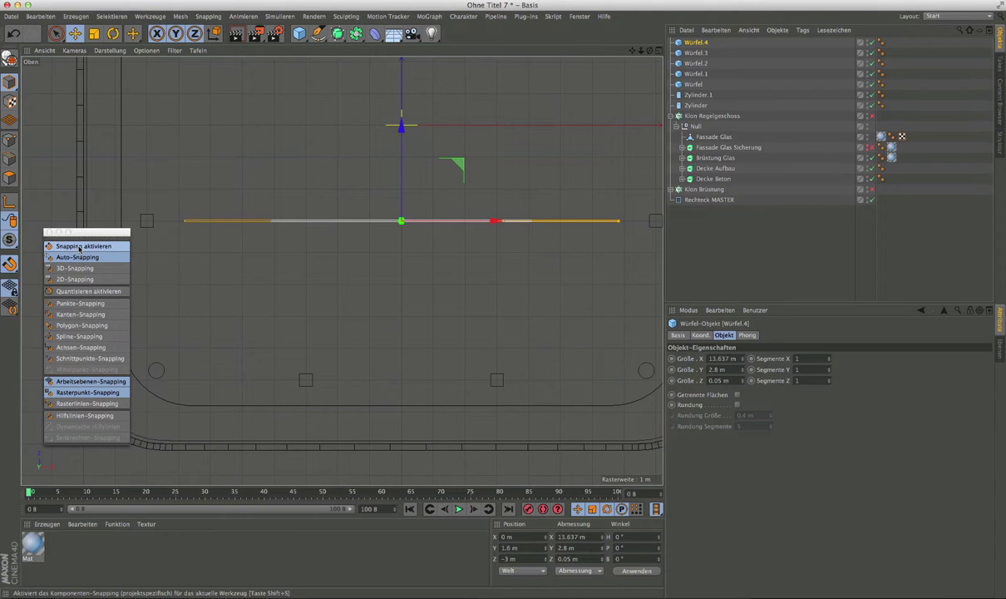
pyautogui.click(80, 246)
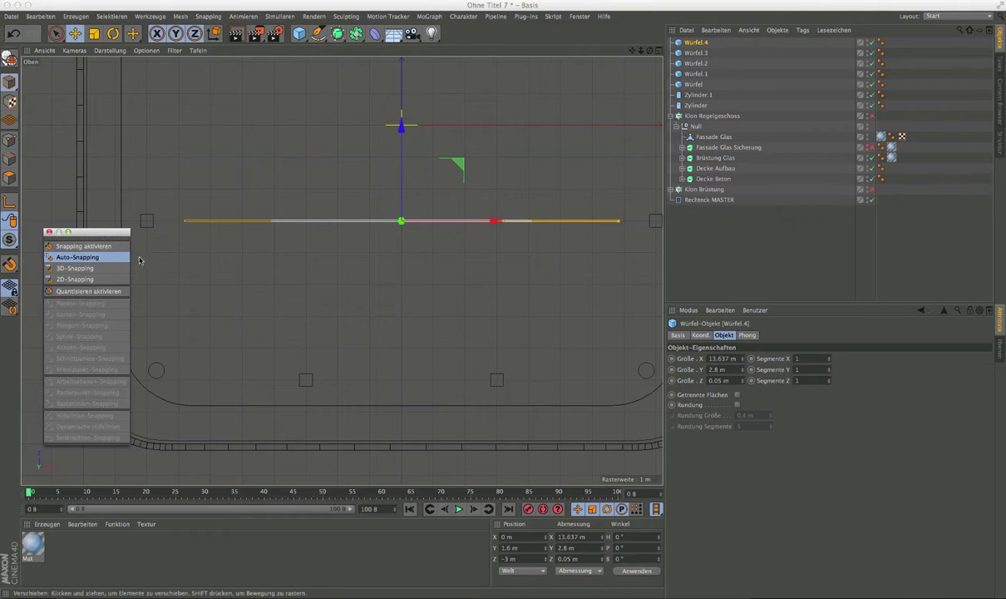
pyautogui.scroll(-2, 347, 290)
pyautogui.scroll(-1, 347, 291)
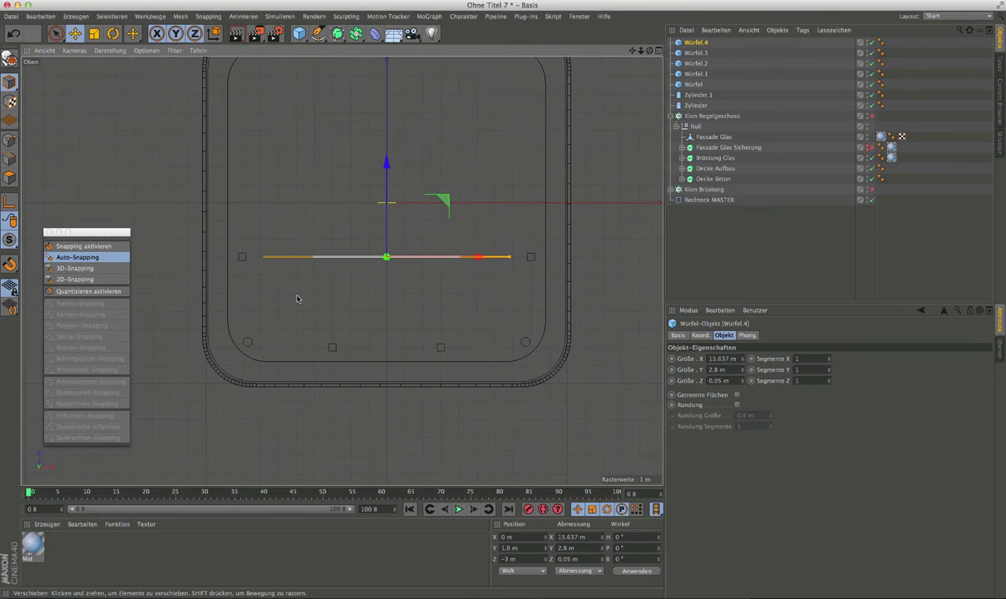
pyautogui.click(49, 233)
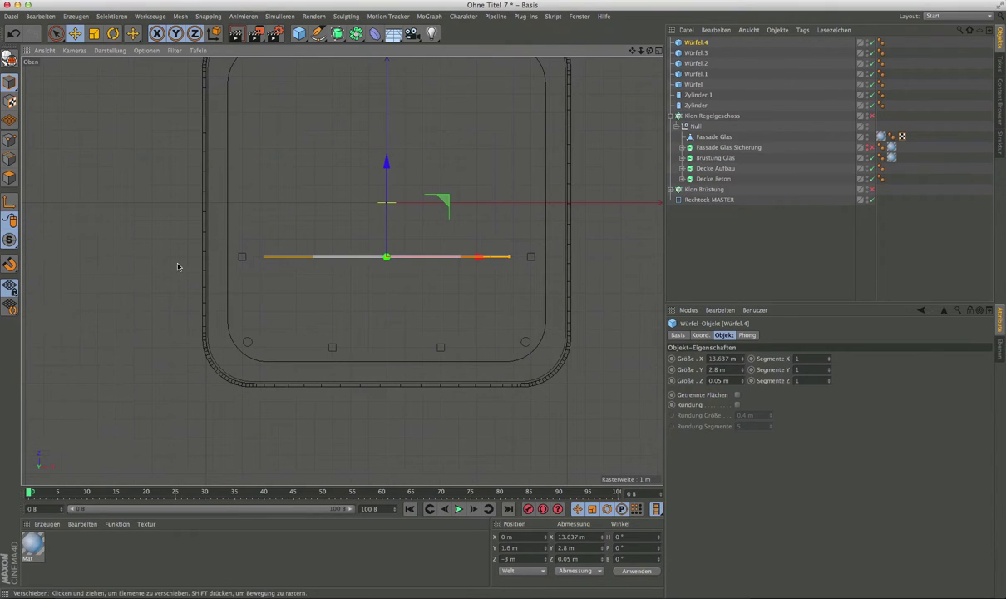
pyautogui.scroll(2, 491, 269)
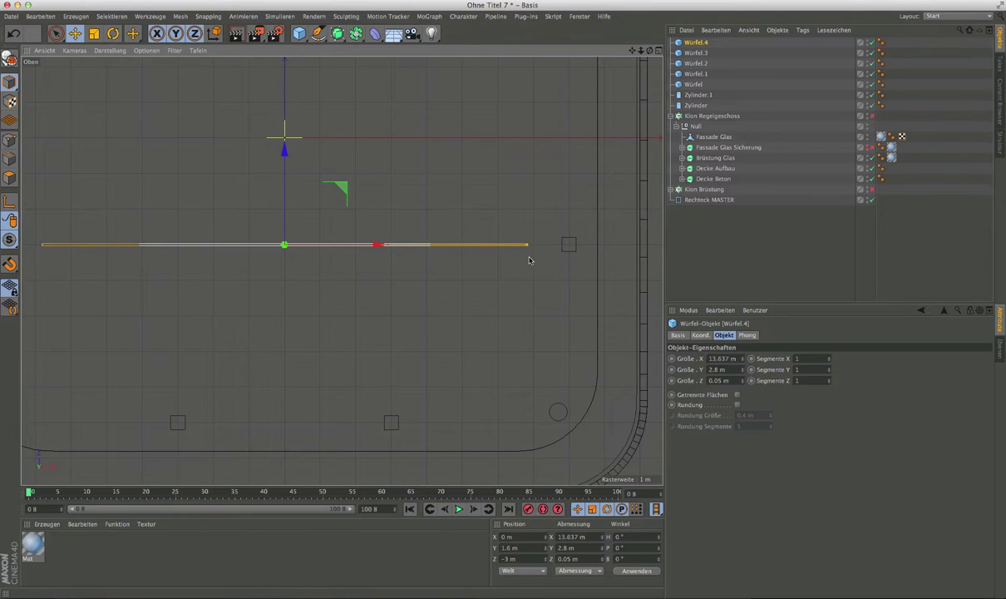
pyautogui.scroll(2, 527, 261)
pyautogui.scroll(2, 522, 253)
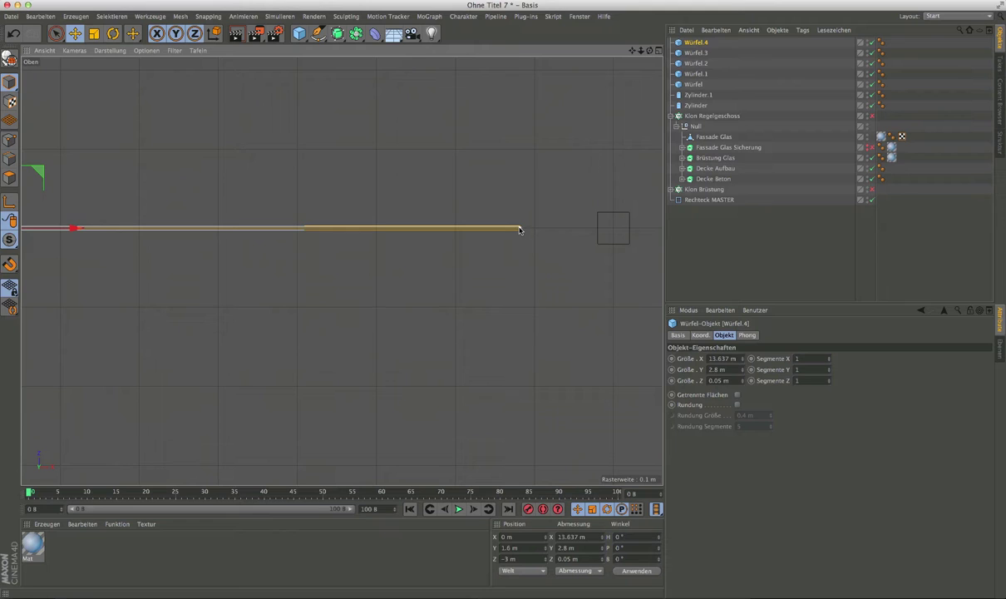
# Step: Lengthen the panel to 17.592 m so it reaches the wall line, then deselect it
pyautogui.moveTo(520, 230); pyautogui.dragTo(632, 230)
pyautogui.scroll(-5, 608, 239)
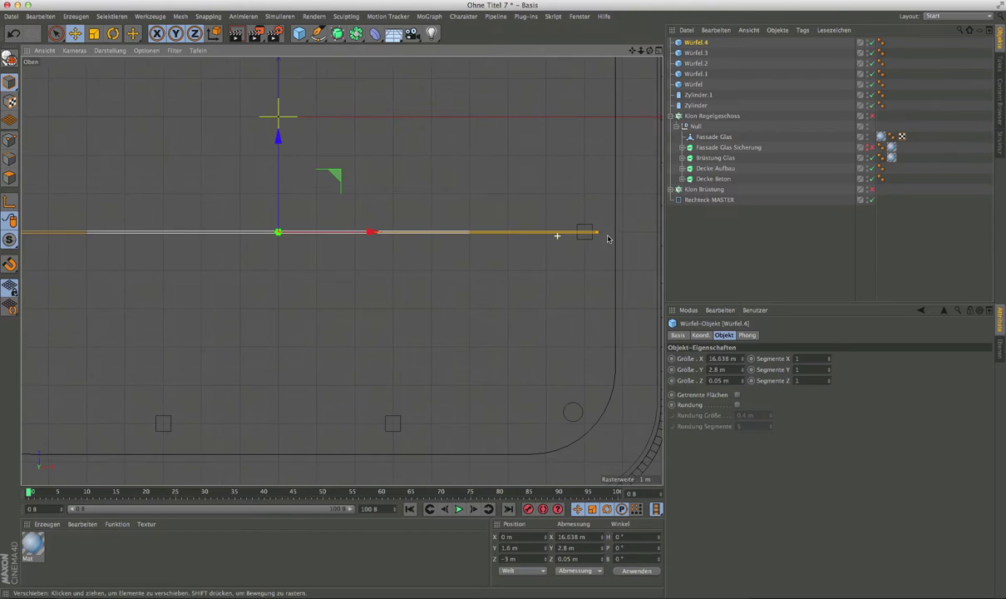
pyautogui.scroll(3, 608, 239)
pyautogui.scroll(2, 608, 239)
pyautogui.moveTo(551, 229); pyautogui.dragTo(593, 241)
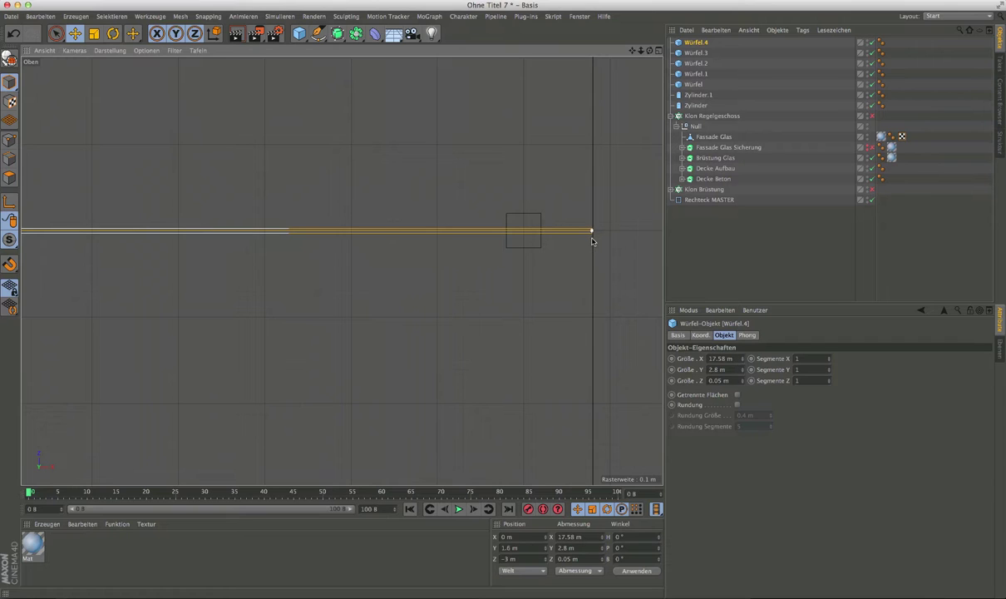
pyautogui.scroll(-5, 586, 242)
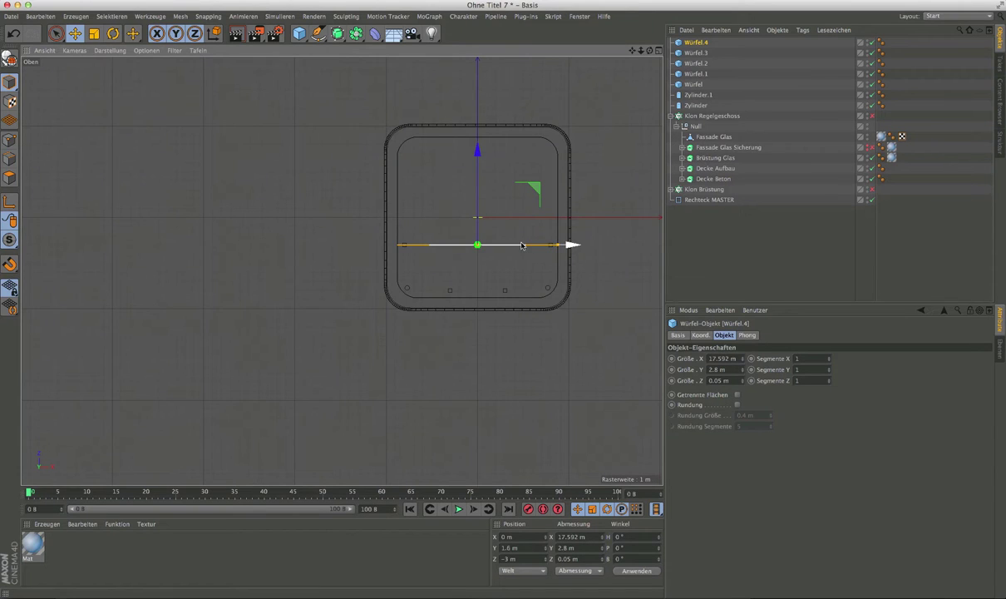
pyautogui.scroll(2, 509, 246)
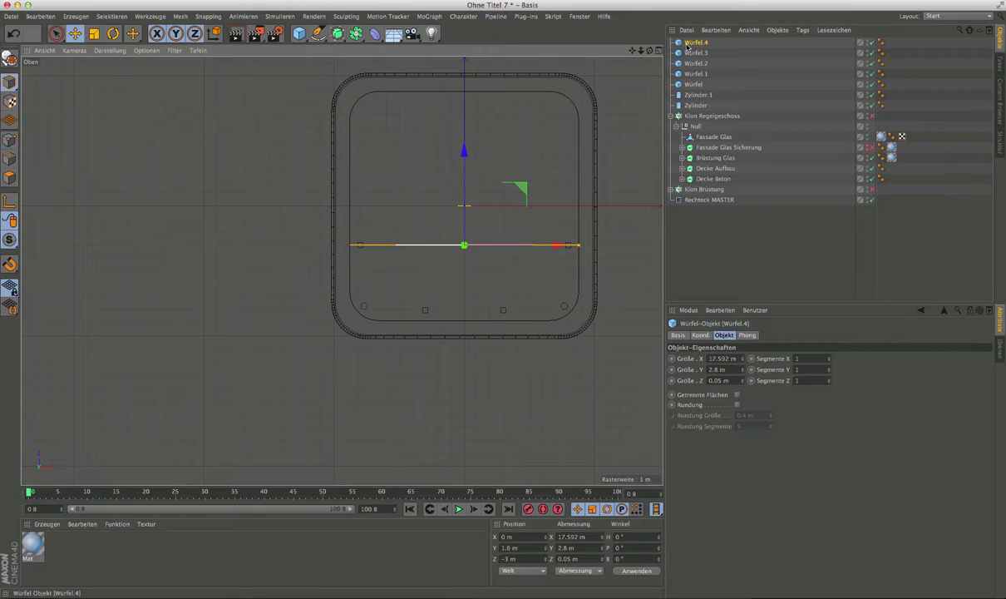
pyautogui.click(503, 188)
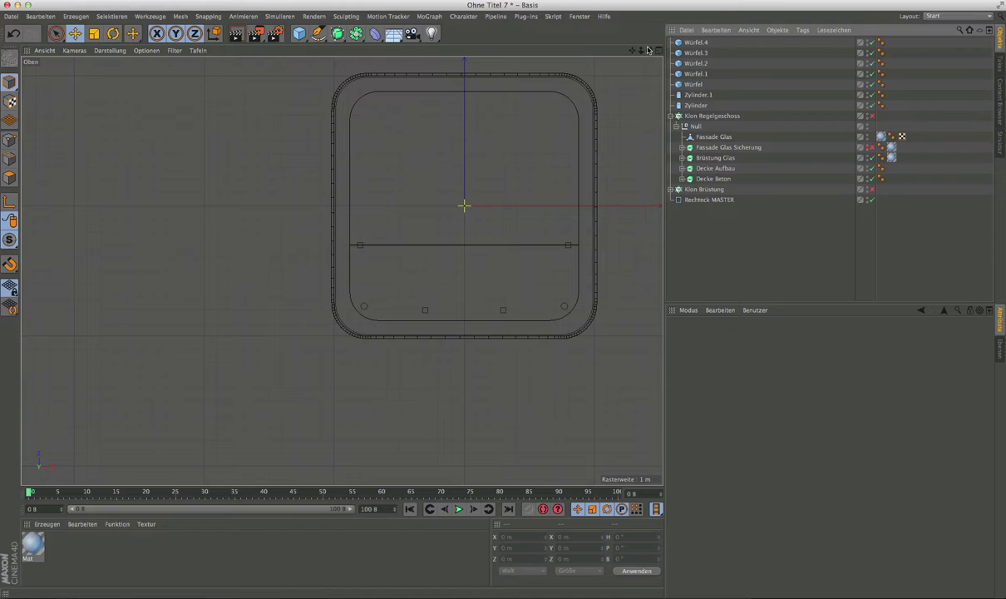
# Step: Add a new Null object to the scene
pyautogui.middleClick(385, 151)
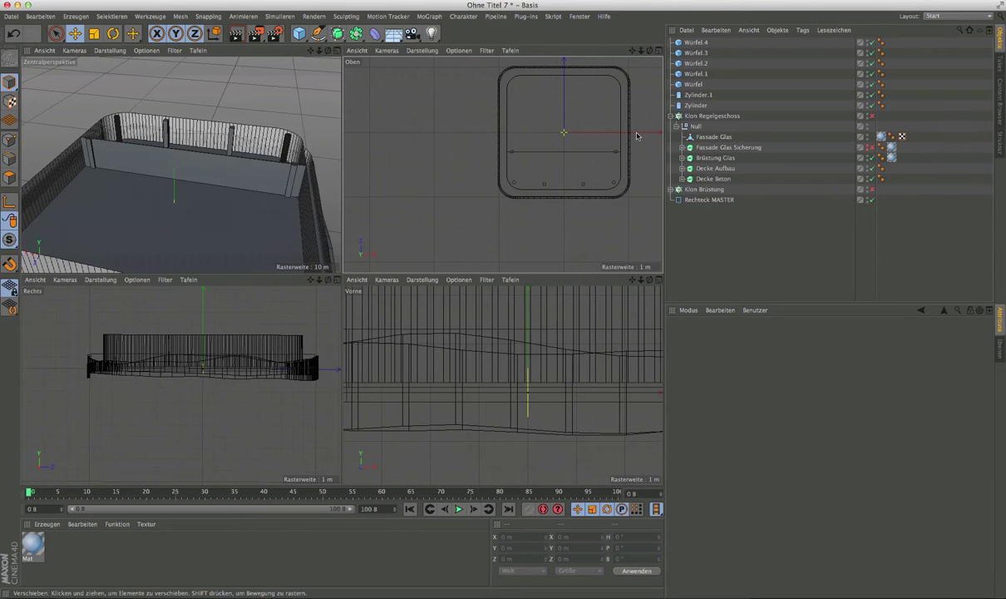
pyautogui.click(300, 34)
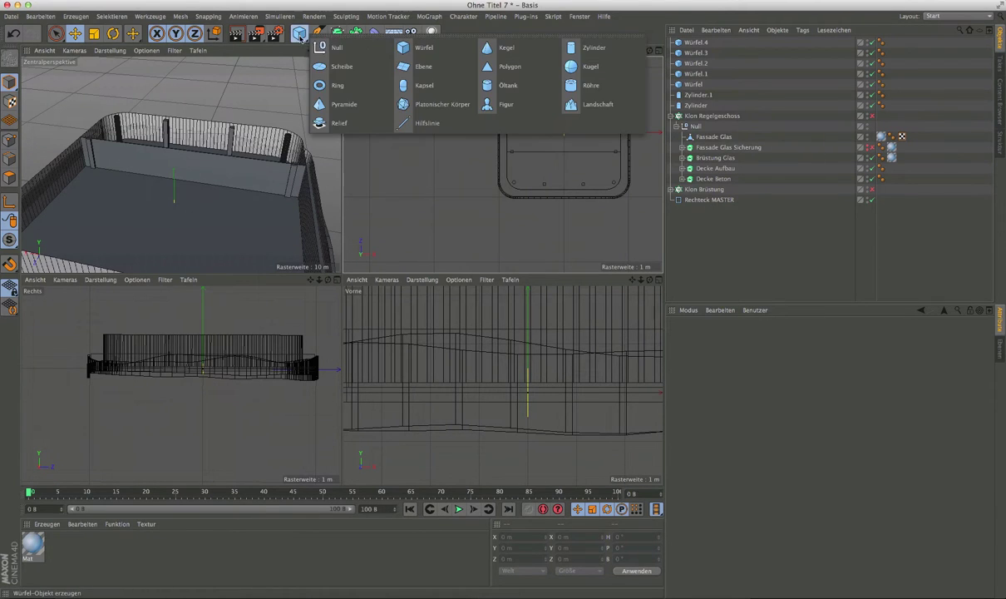
pyautogui.click(326, 49)
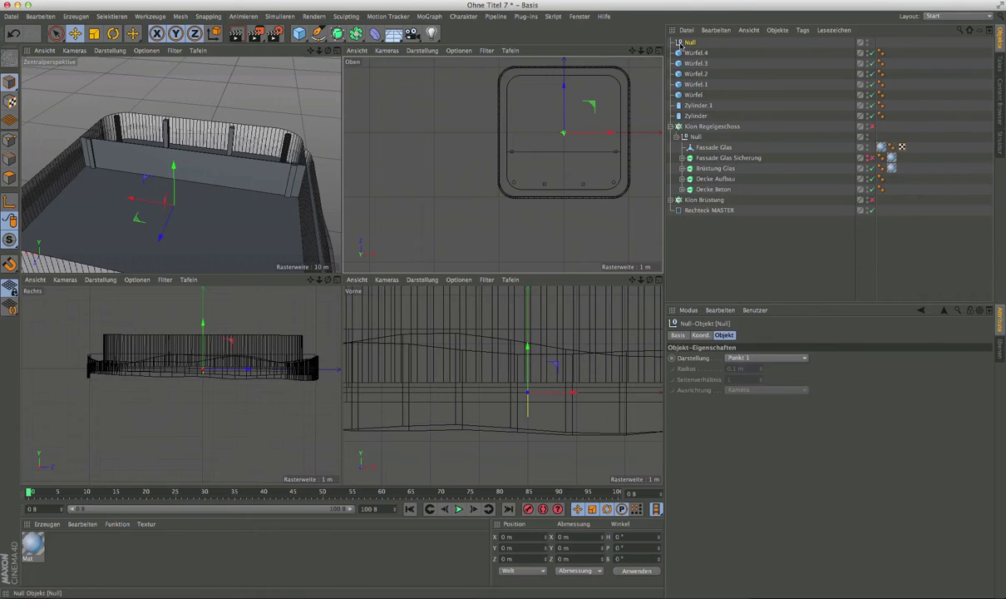
# Step: Nest Würfel.4 through Zylinder under the null and rename it Elemente Innen
pyautogui.moveTo(683, 48); pyautogui.dragTo(647, 121)
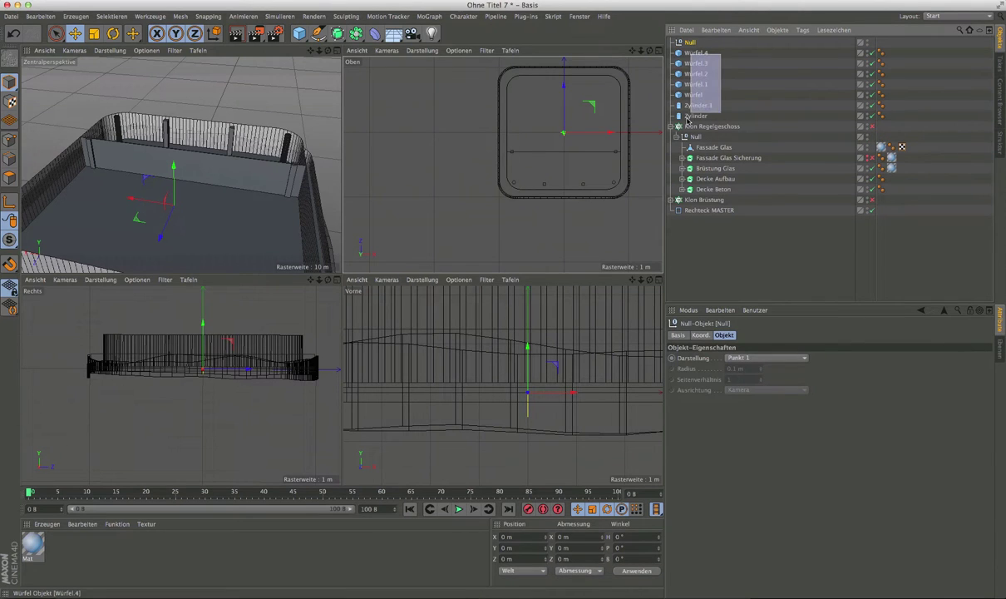
pyautogui.moveTo(692, 45); pyautogui.dragTo(689, 44)
pyautogui.click(687, 43)
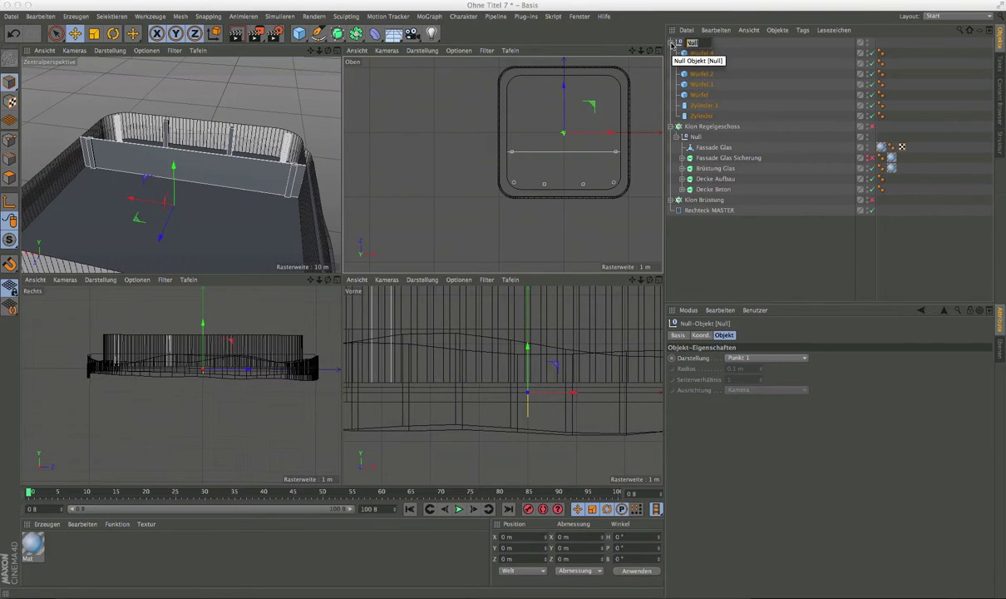
pyautogui.write('F')
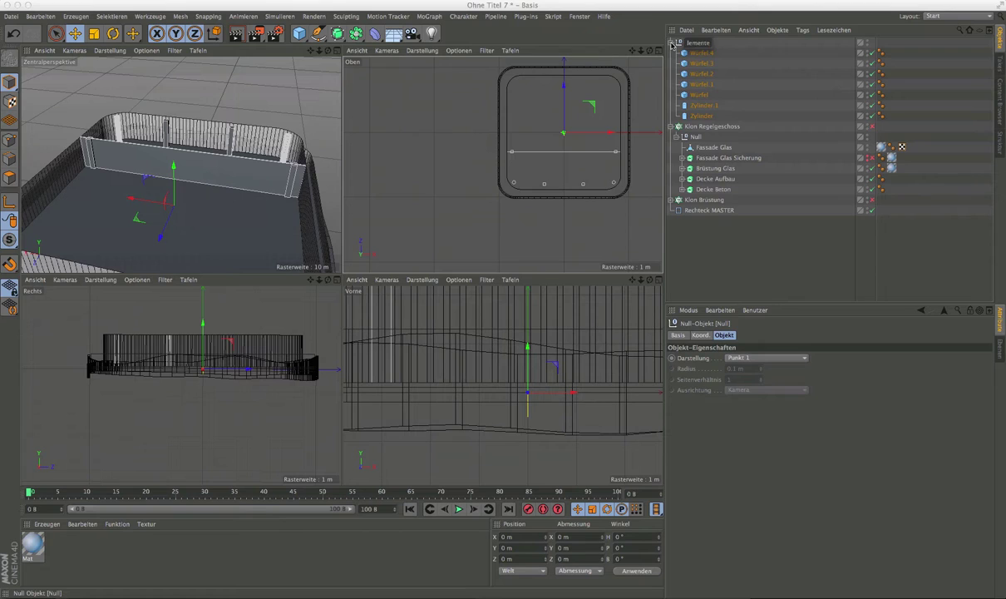
pyautogui.press('Return')
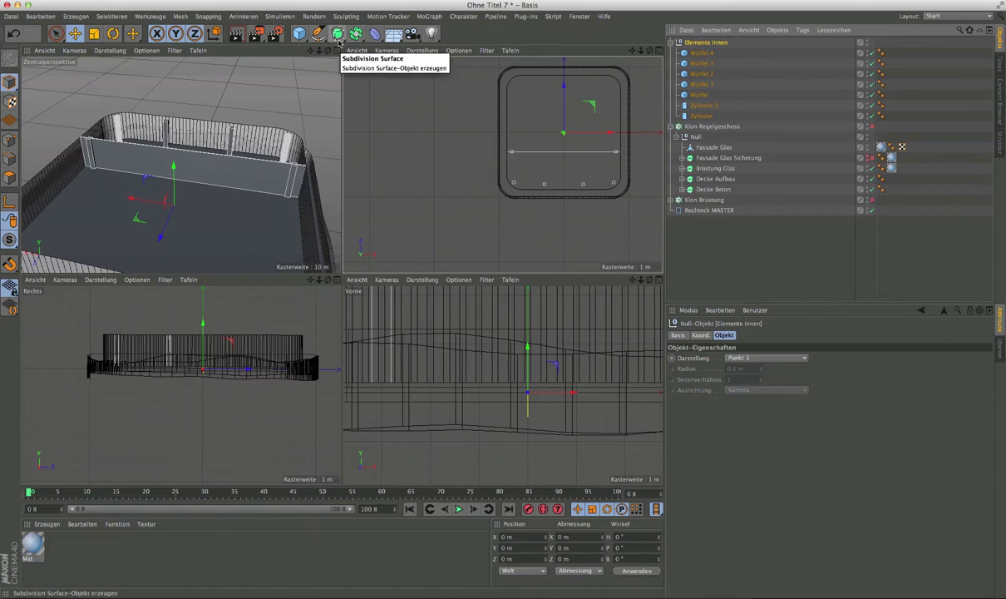
# Step: Create an Instance object referencing the Elemente Innen group
pyautogui.click(340, 40)
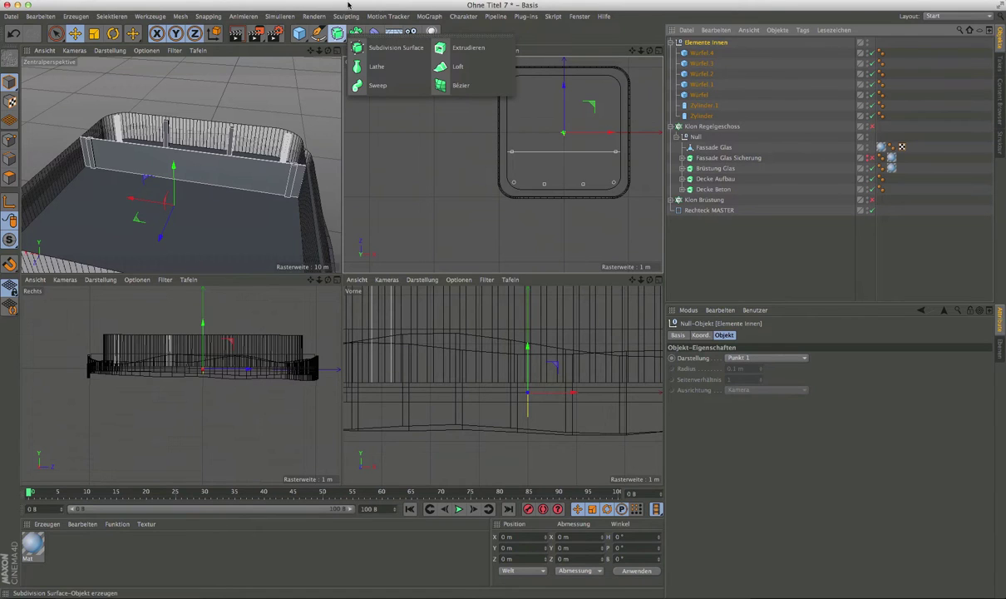
pyautogui.click(356, 34)
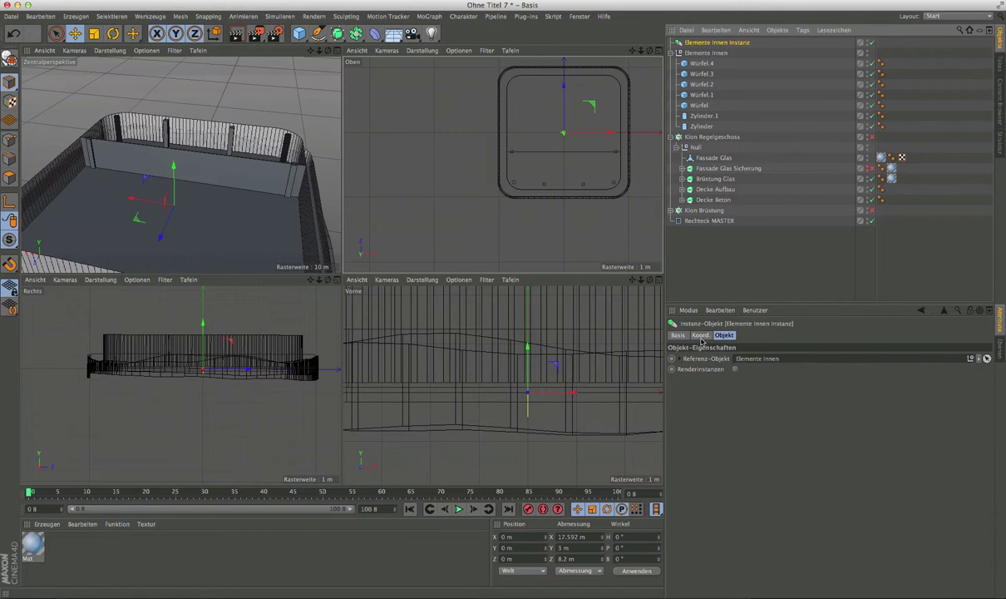
pyautogui.click(671, 52)
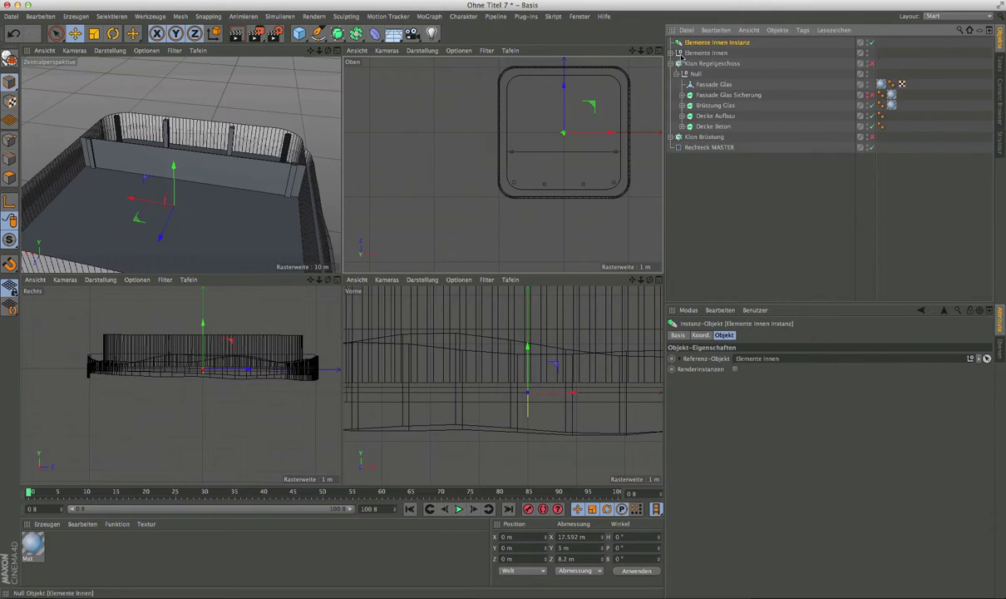
# Step: Rotate the instance 180° in B and set its Z scale to -1
pyautogui.click(701, 335)
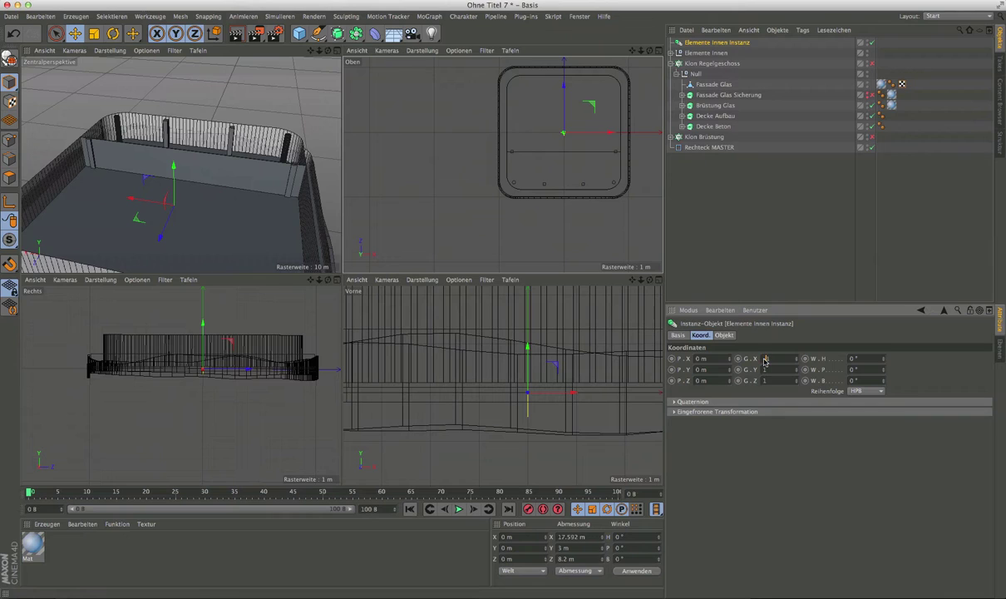
pyautogui.press('Return')
pyautogui.hotkey('ctrl', 'z')
pyautogui.hotkey('ctrl', 'y')
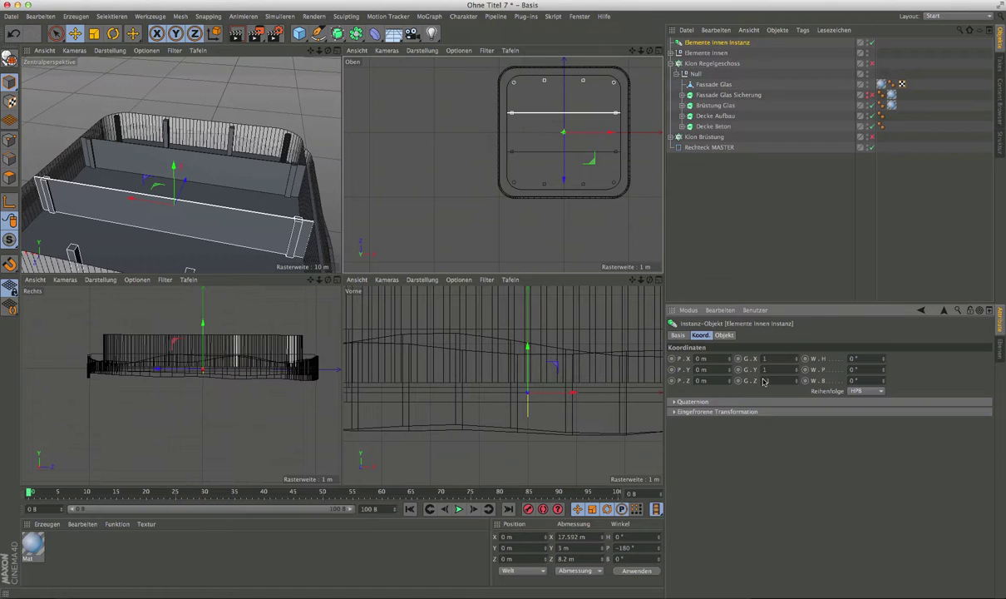
pyautogui.write('-1')
pyautogui.press('Return')
# Step: Orbit the perspective view to inspect the mirrored interior elements around the building
pyautogui.click(707, 53)
pyautogui.moveTo(200, 175)
pyautogui.keyDown('alt'); pyautogui.mouseDown()
pyautogui.moveTo(217, 187)
pyautogui.moveTo(166, 203)
pyautogui.moveTo(211, 130)
pyautogui.mouseUp(); pyautogui.keyUp('alt')
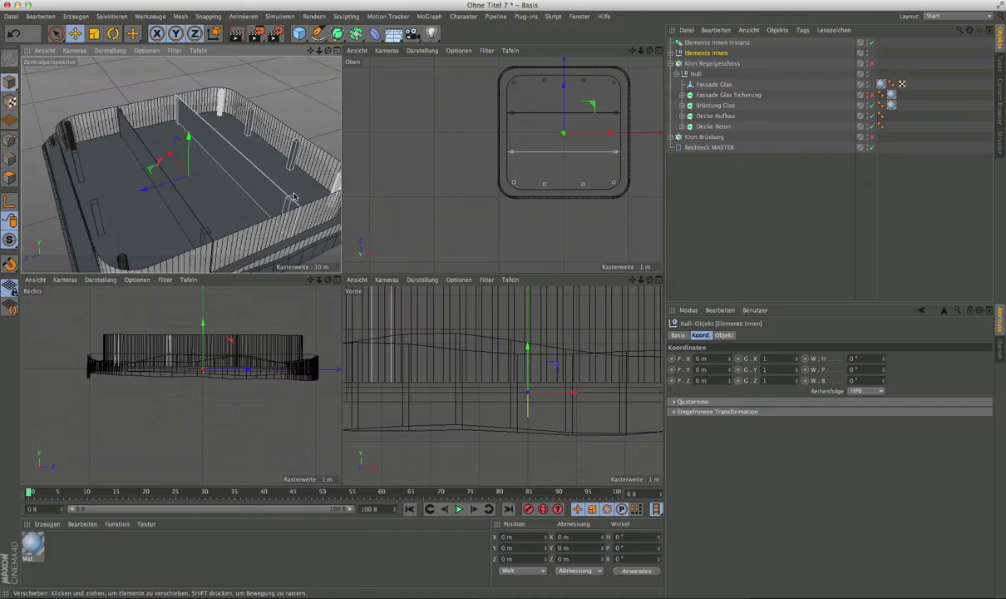
pyautogui.click(696, 43)
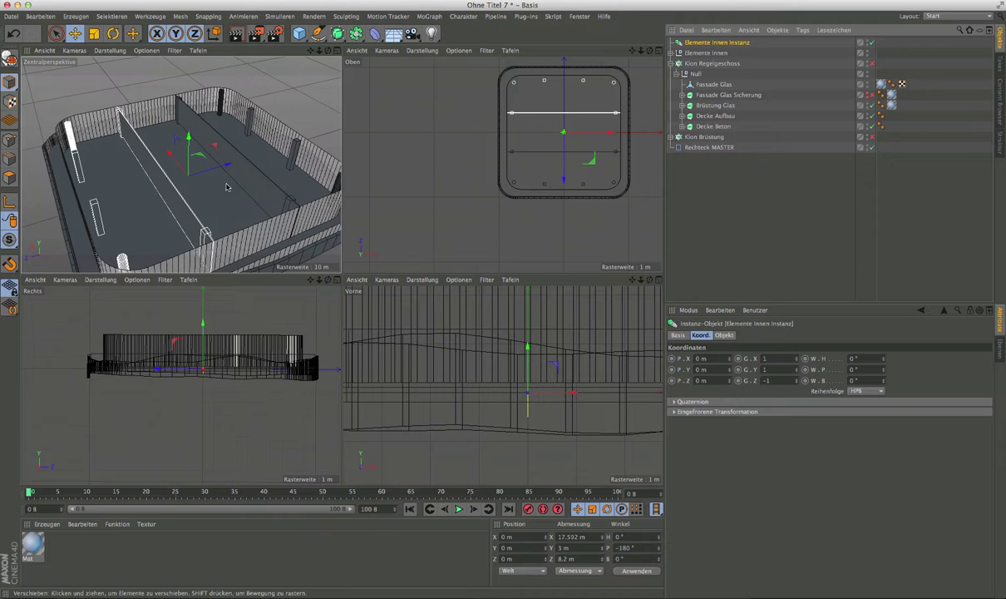
pyautogui.moveTo(182, 201)
pyautogui.keyDown('alt'); pyautogui.mouseDown()
pyautogui.moveTo(137, 154)
pyautogui.moveTo(216, 191)
pyautogui.mouseUp(); pyautogui.keyUp('alt')
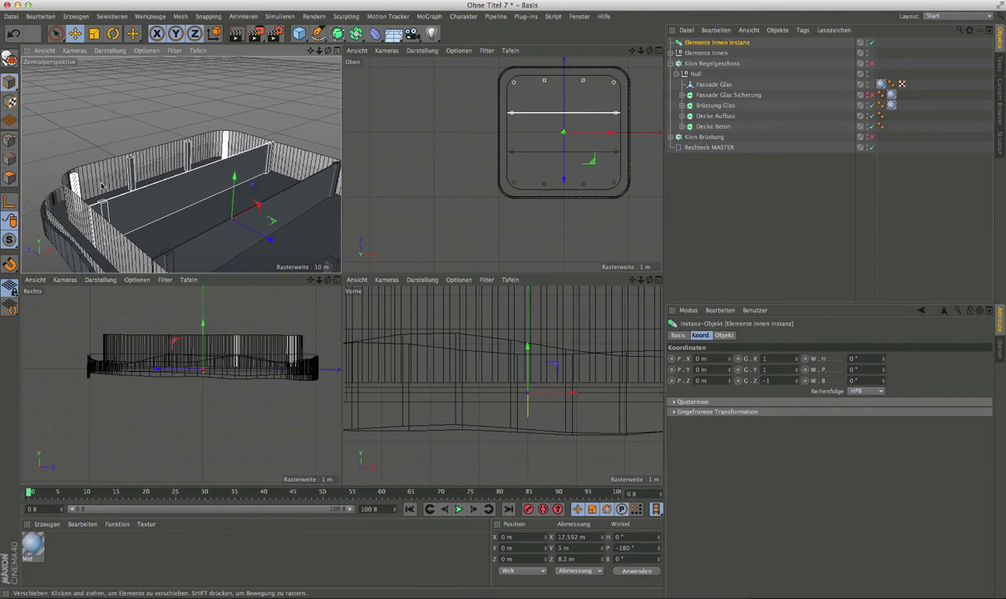
pyautogui.scroll(-3, 271, 176)
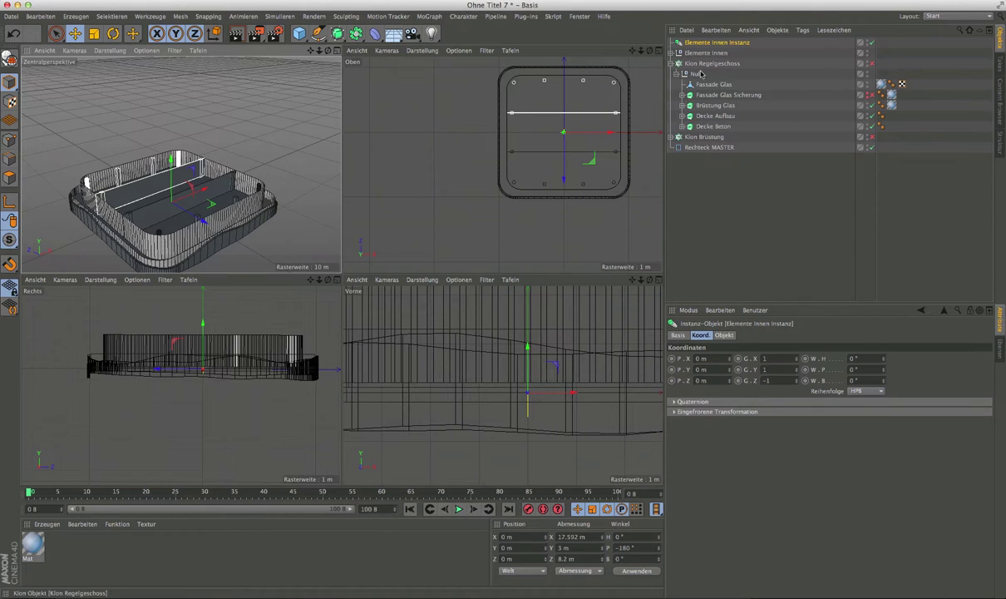
# Step: Move Würfel.4 out of the Elemente Innen group and set its Z position to 0 m
pyautogui.click(672, 52)
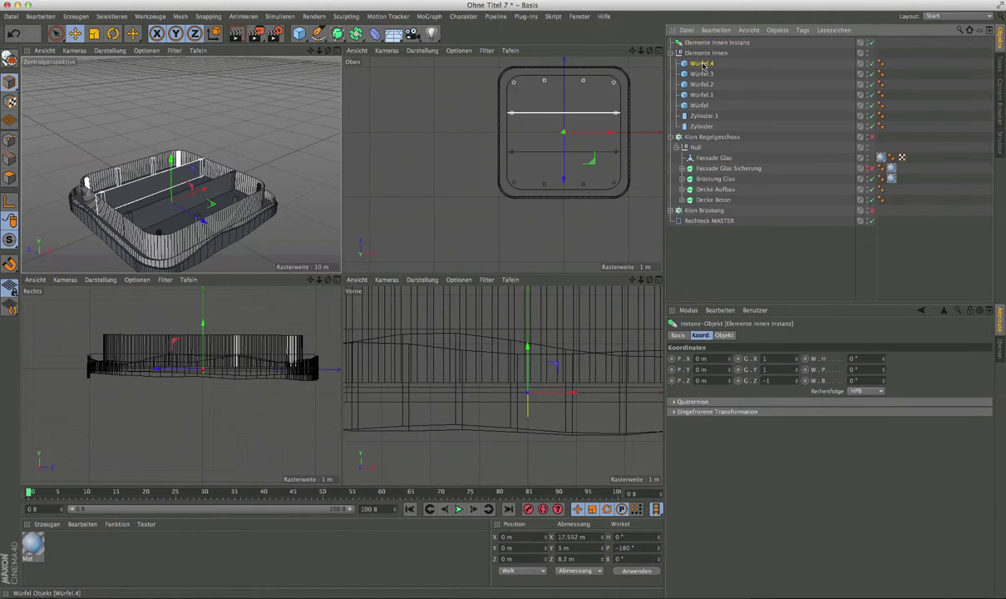
pyautogui.click(703, 64)
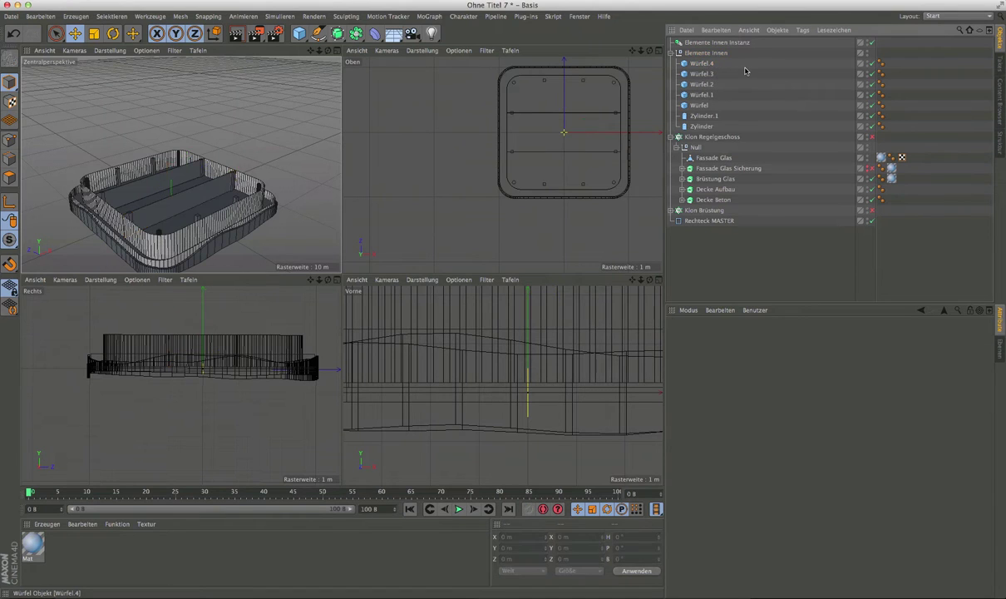
pyautogui.moveTo(703, 64)
pyautogui.mouseDown()
pyautogui.moveTo(695, 42)
pyautogui.moveTo(695, 58)
pyautogui.mouseUp()
pyautogui.scroll(2, 541, 138)
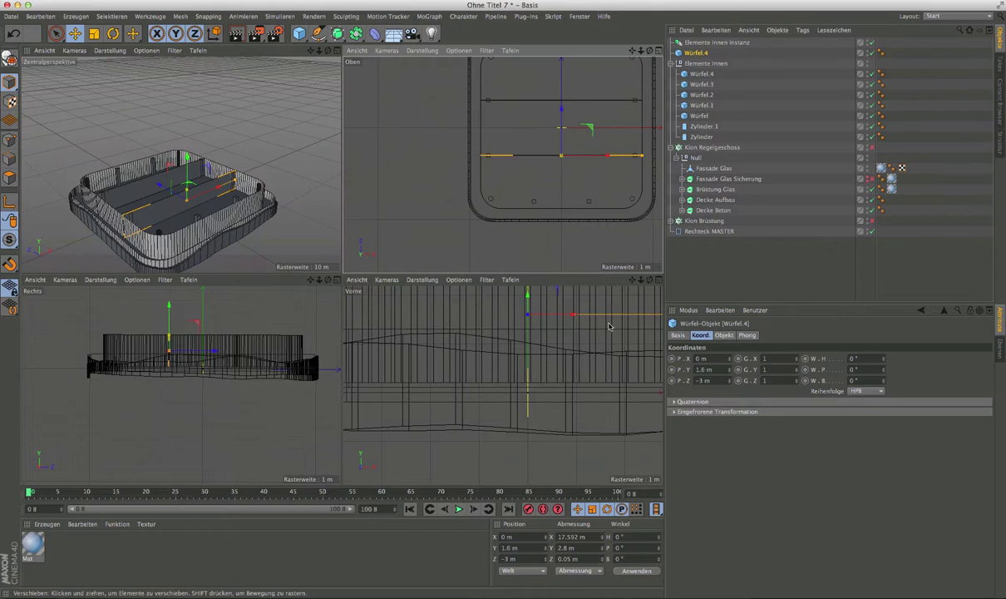
pyautogui.click(524, 560)
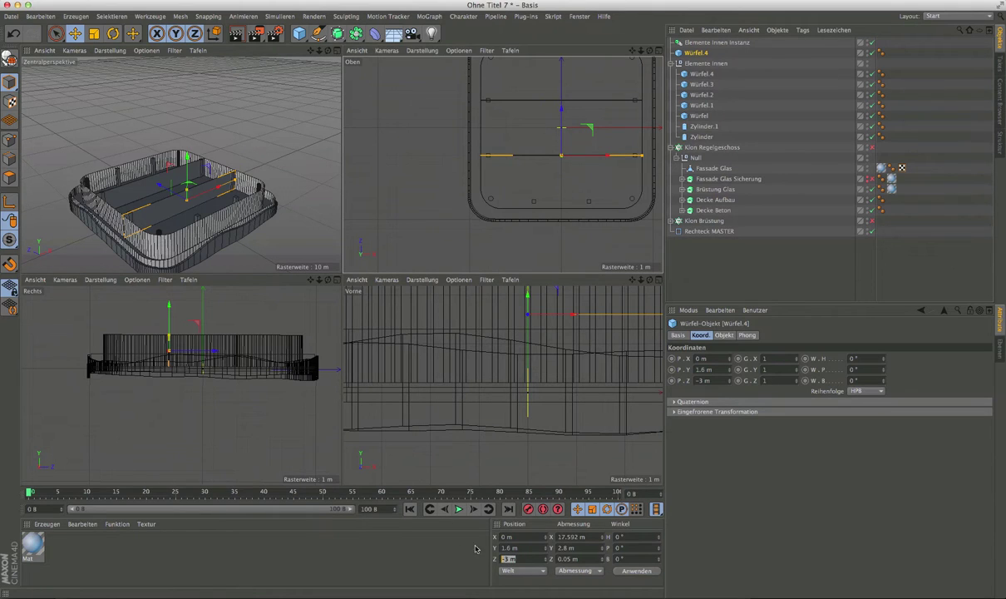
pyautogui.write('0')
pyautogui.press('Return')
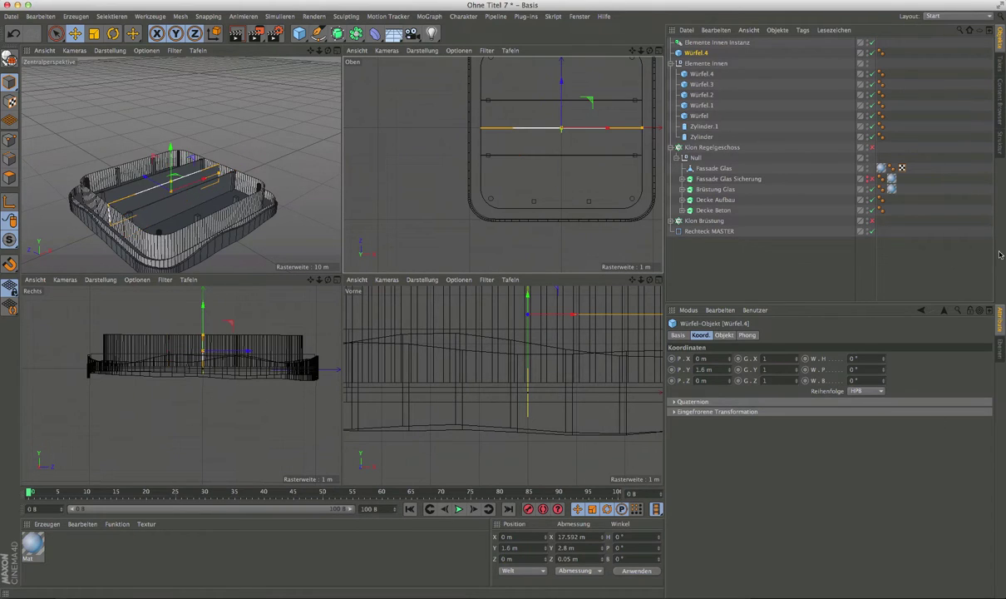
# Step: Drag Würfel.4's handles to shrink its width and stretch its depth along Z
pyautogui.moveTo(642, 127)
pyautogui.mouseDown()
pyautogui.moveTo(598, 129)
pyautogui.moveTo(586, 153)
pyautogui.mouseUp()
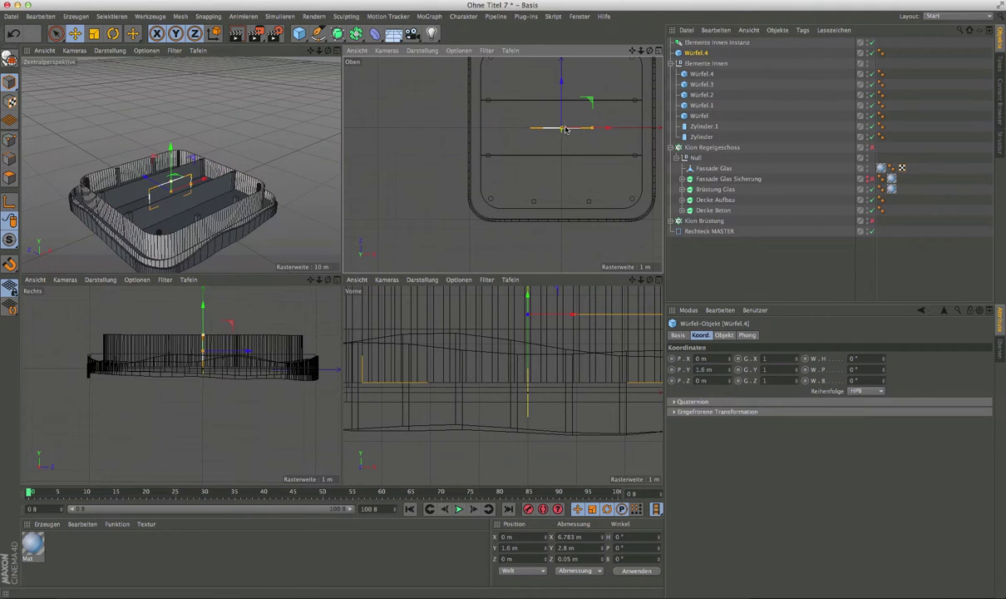
pyautogui.scroll(5, 549, 129)
pyautogui.moveTo(549, 122); pyautogui.dragTo(549, 68)
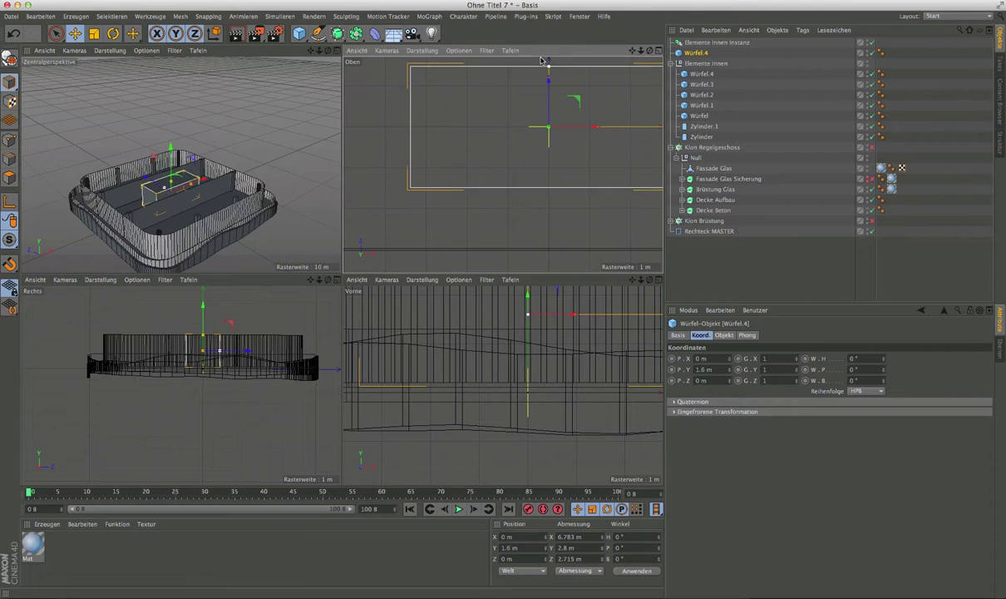
pyautogui.scroll(-3, 519, 102)
pyautogui.moveTo(519, 101); pyautogui.dragTo(519, 60)
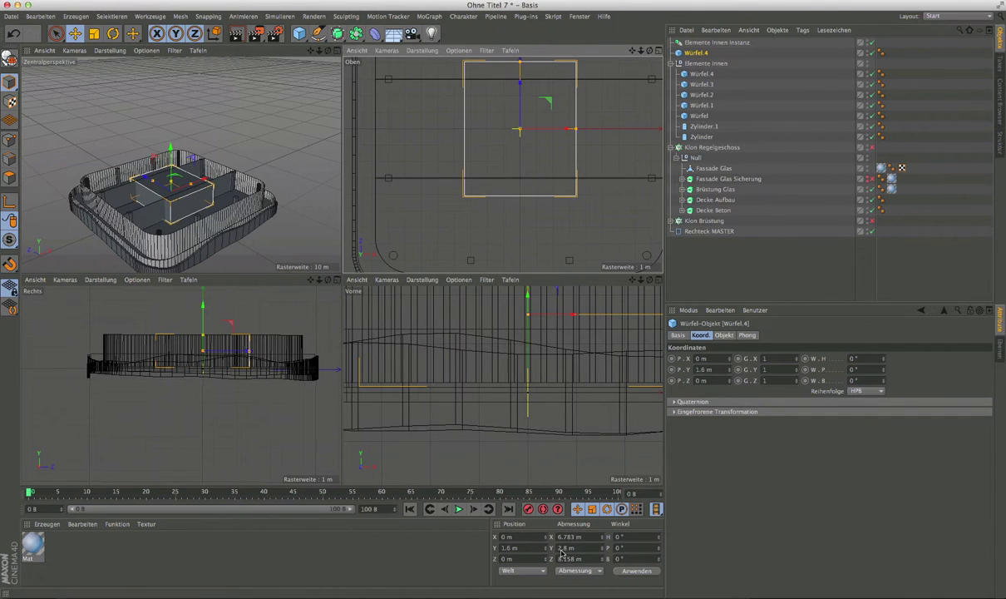
# Step: Enter an X size of 7 and a Z size of 8 for Würfel.4, then undo the size changes
pyautogui.click(582, 538)
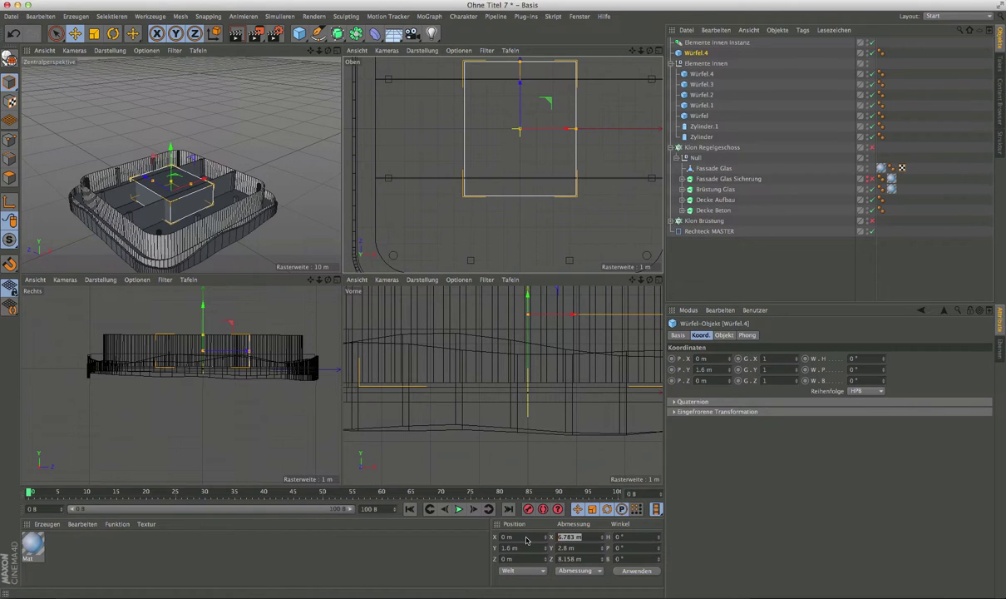
pyautogui.write('7')
pyautogui.press('Return')
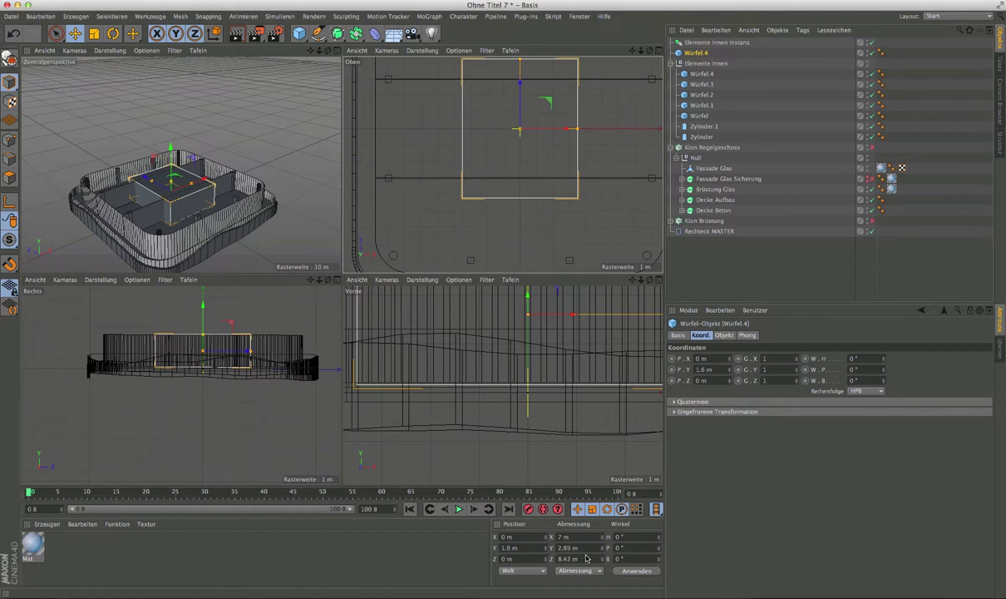
pyautogui.click(587, 561)
pyautogui.write('8')
pyautogui.click(572, 558)
pyautogui.hotkey('ctrl', 'z')
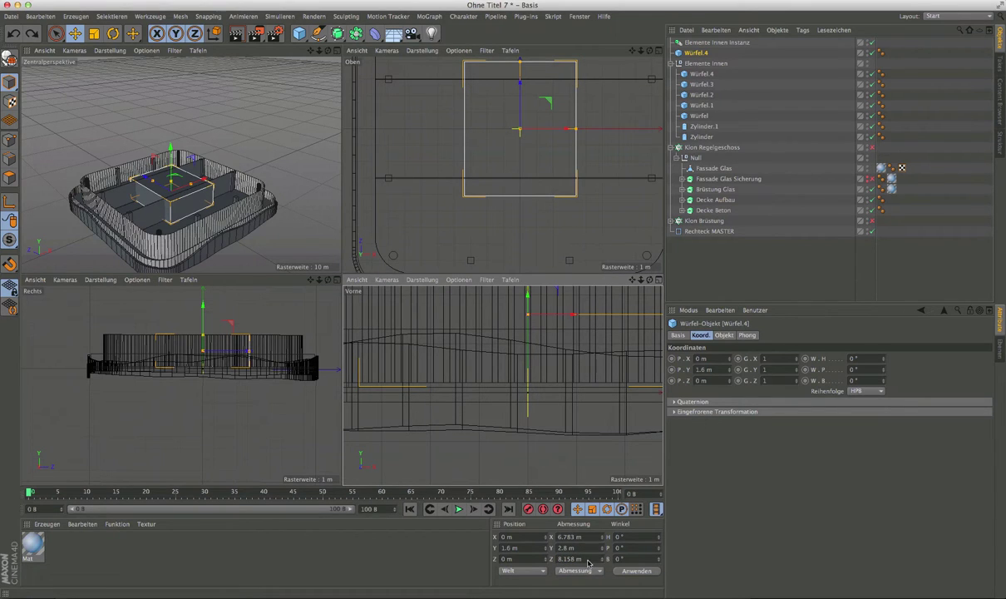
# Step: In the Objekt tab, set Würfel.4's Größe X to 7 m and Größe Z to 8 m
pyautogui.click(727, 335)
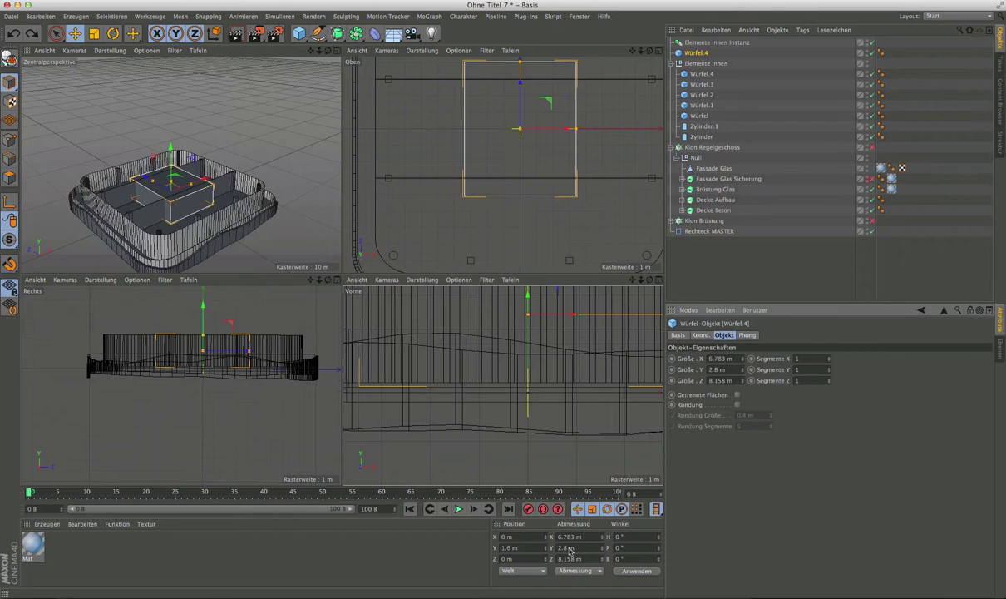
pyautogui.click(728, 358)
pyautogui.write('7')
pyautogui.press('Return')
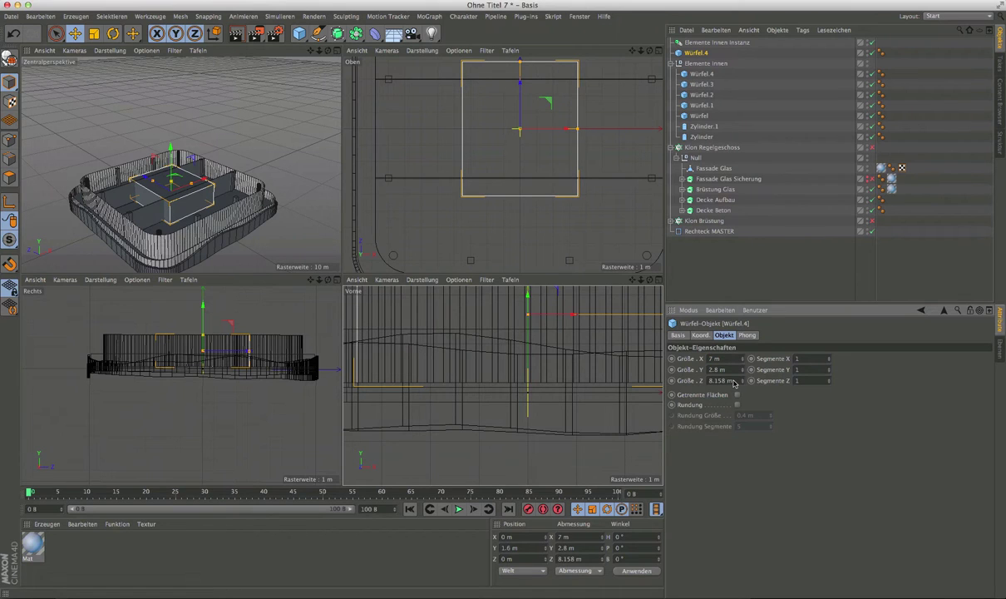
pyautogui.click(734, 381)
pyautogui.write('8')
pyautogui.press('Return')
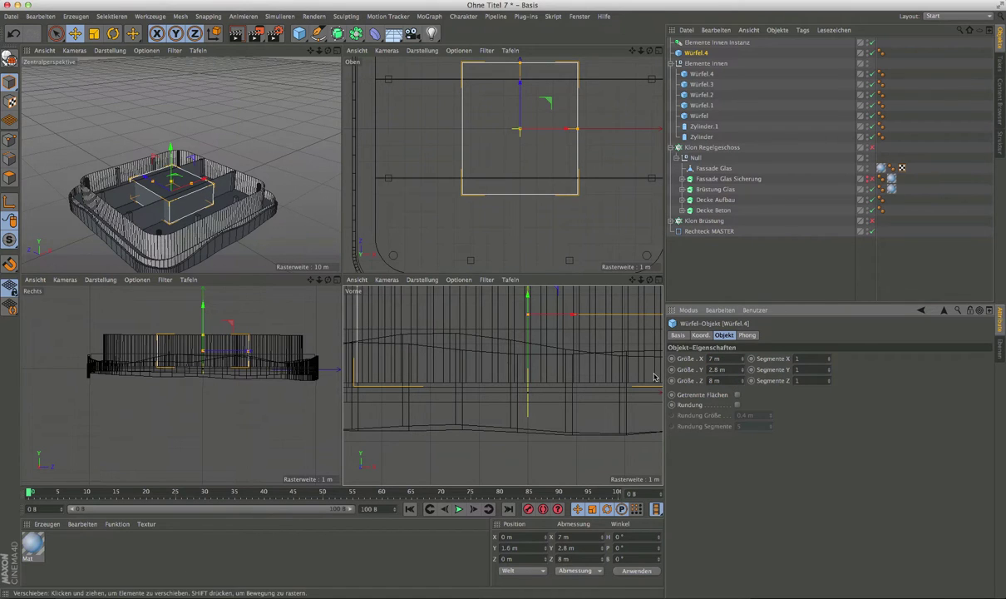
# Step: Deselect Würfel.4, collapse the Elemente Innen group and clear the selection
pyautogui.click(473, 210)
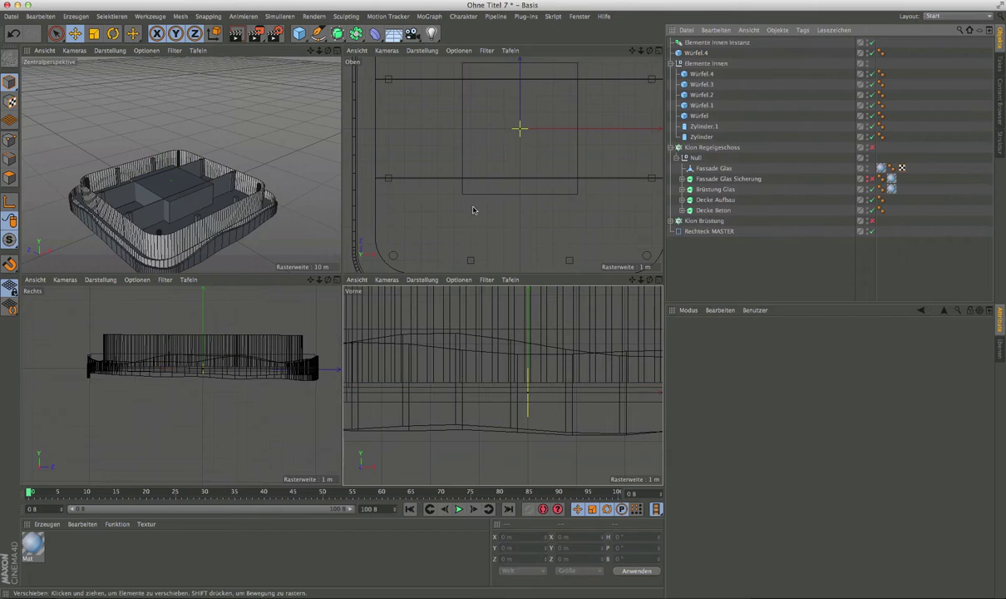
pyautogui.click(673, 63)
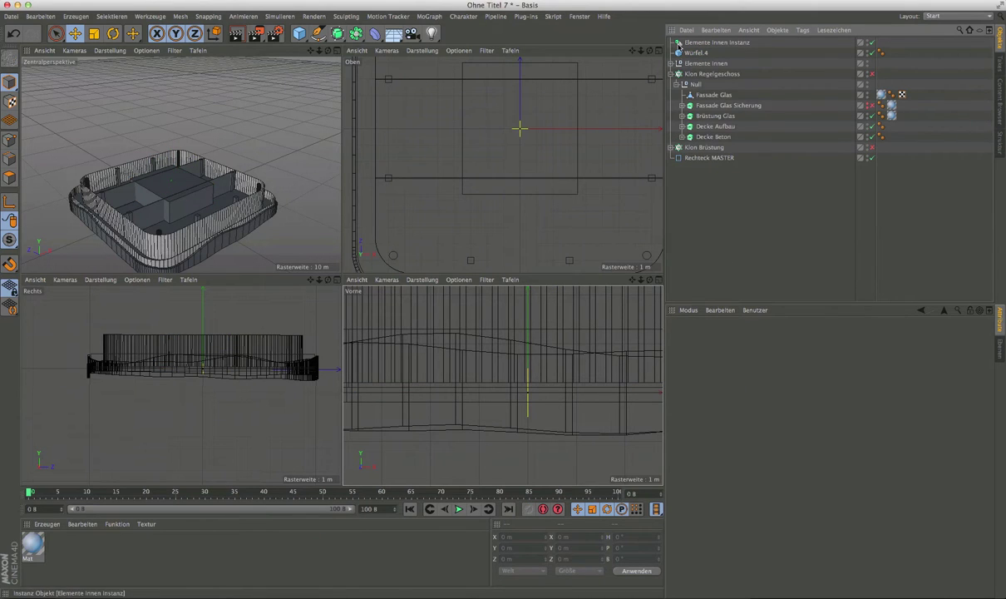
pyautogui.click(705, 65)
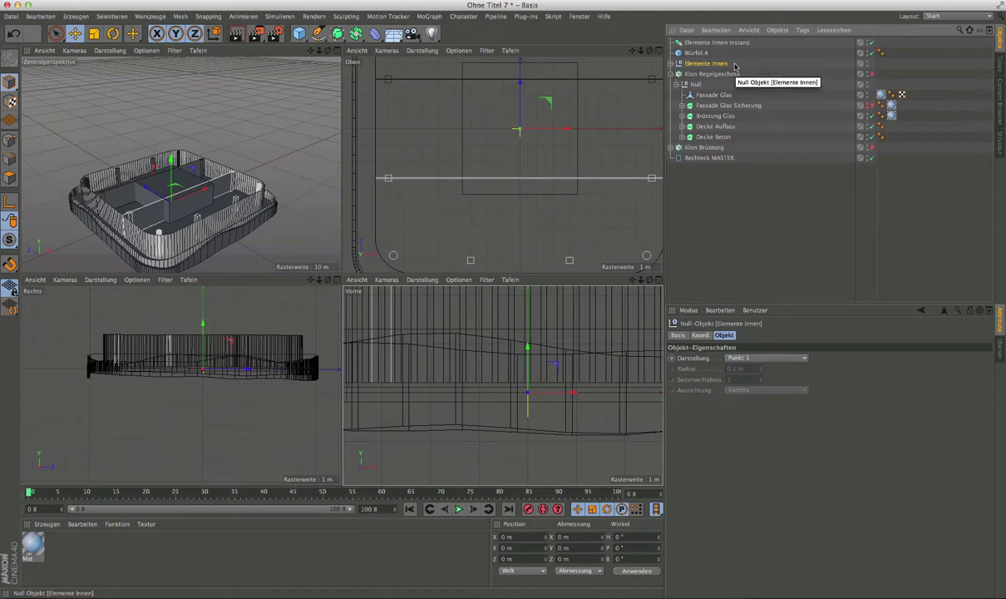
pyautogui.click(599, 60)
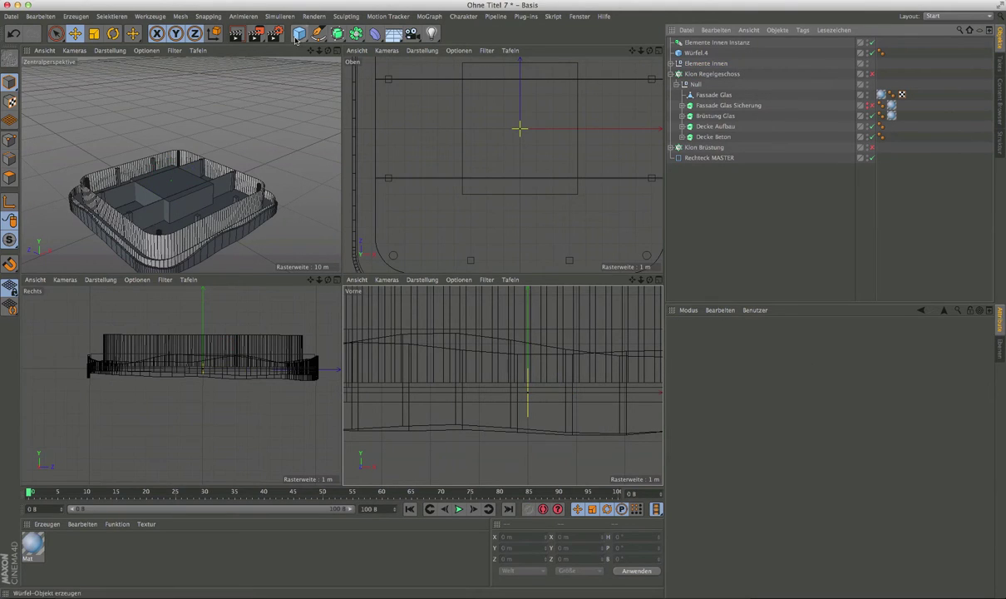
# Step: Add a new Null object and rename it Innen gesamt
pyautogui.click(300, 33)
pyautogui.click(333, 45)
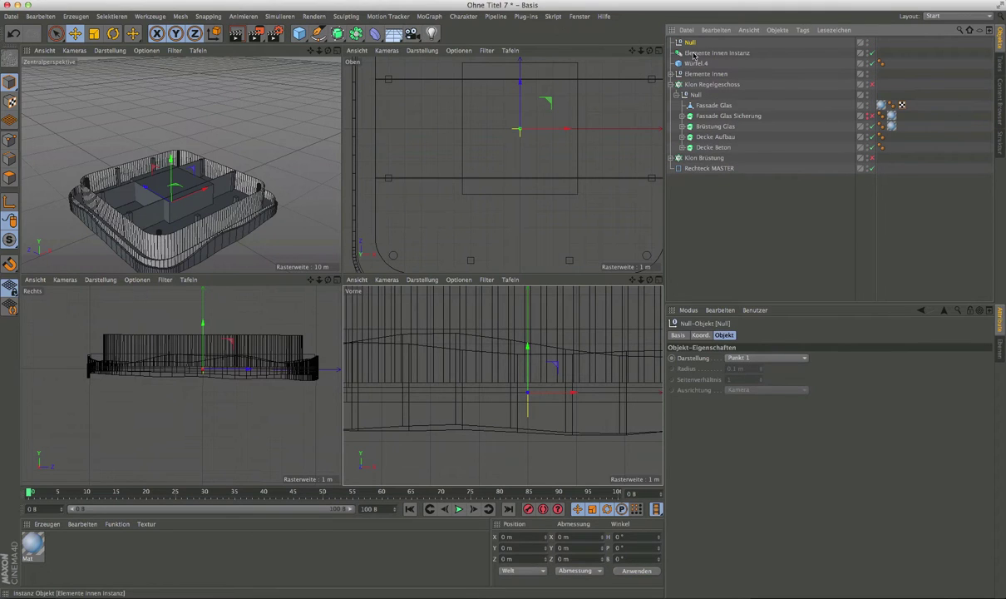
pyautogui.doubleClick(692, 43)
pyautogui.press('BackSpace')
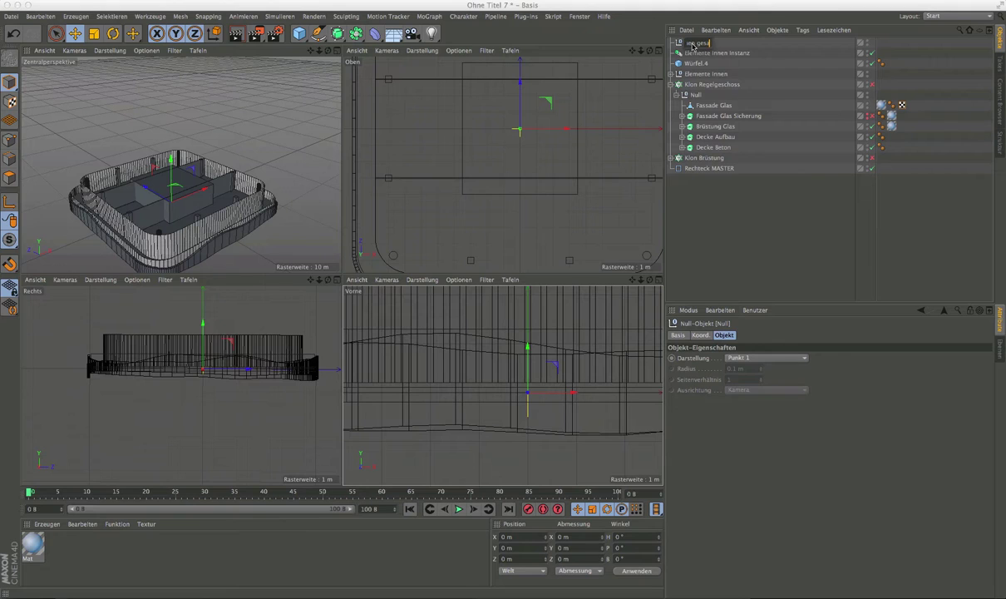
pyautogui.press('Return')
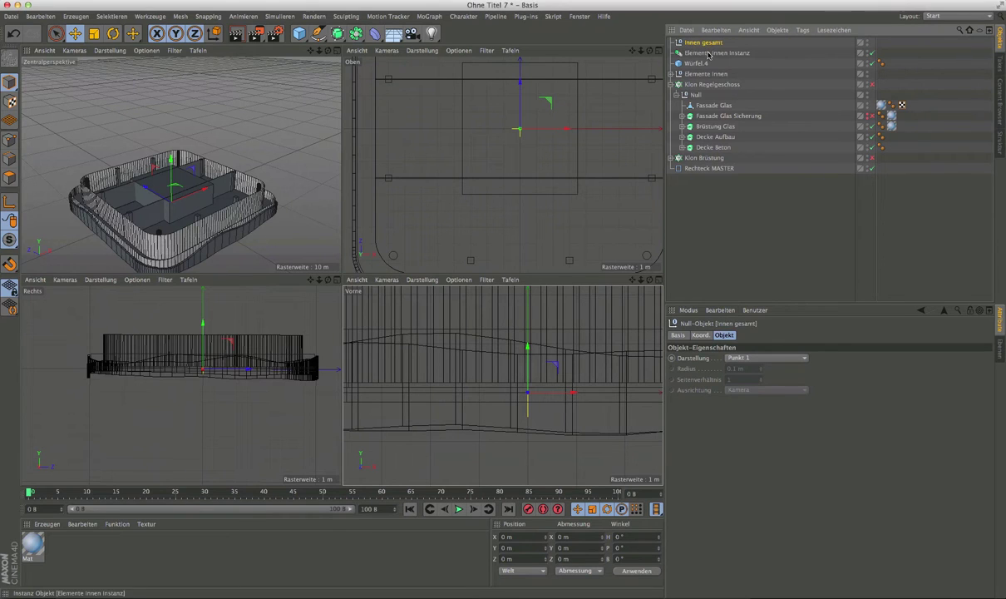
# Step: Nest Elemente Innen Instanz, Elemente Innen and Würfel.4 under Innen gesamt, then collapse it
pyautogui.click(695, 53)
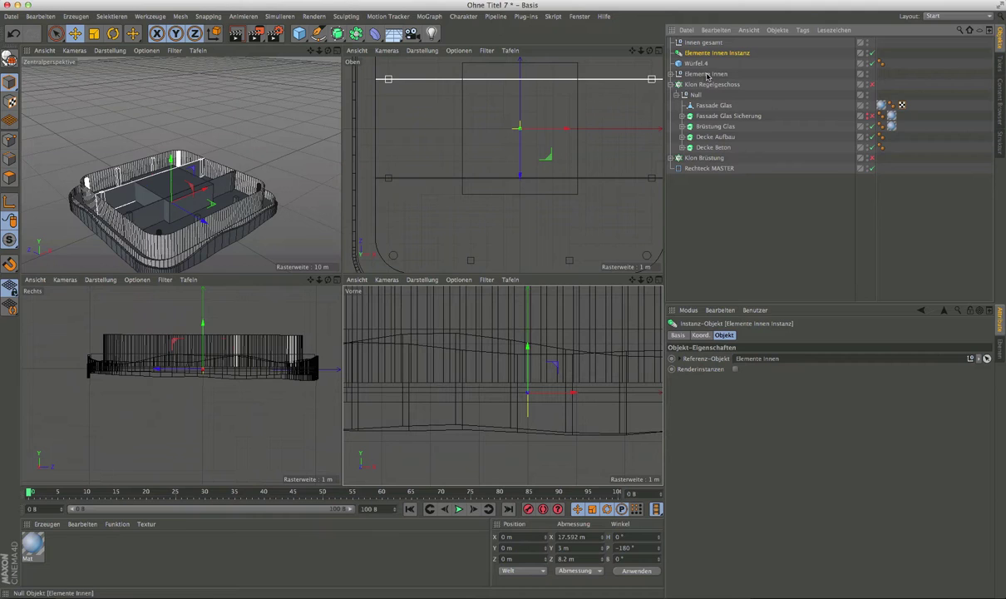
pyautogui.keyDown('ctrl'); pyautogui.click(707, 74); pyautogui.keyUp('ctrl')
pyautogui.keyDown('ctrl'); pyautogui.click(700, 64); pyautogui.keyUp('ctrl')
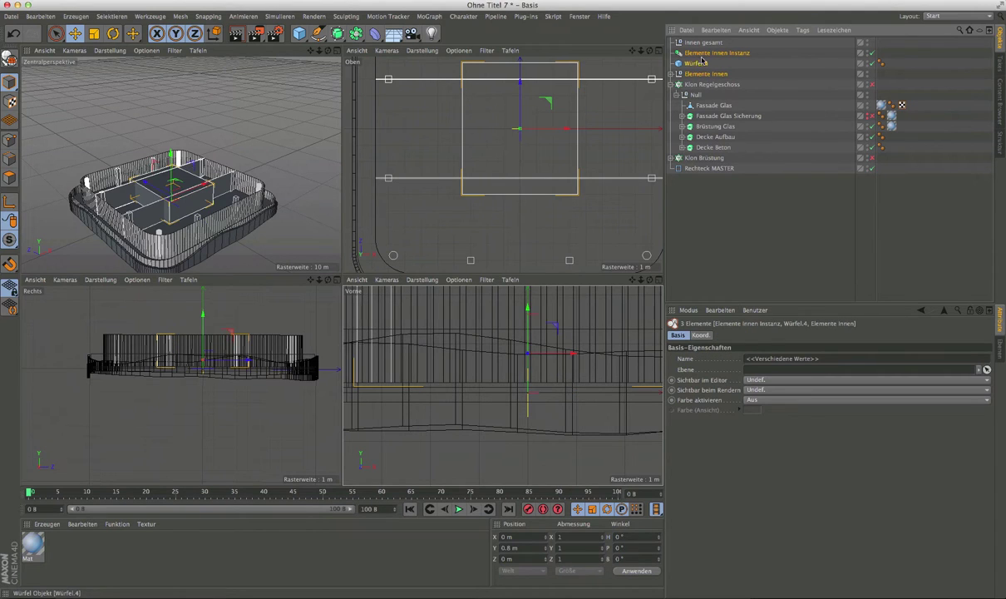
pyautogui.moveTo(710, 46); pyautogui.dragTo(694, 47)
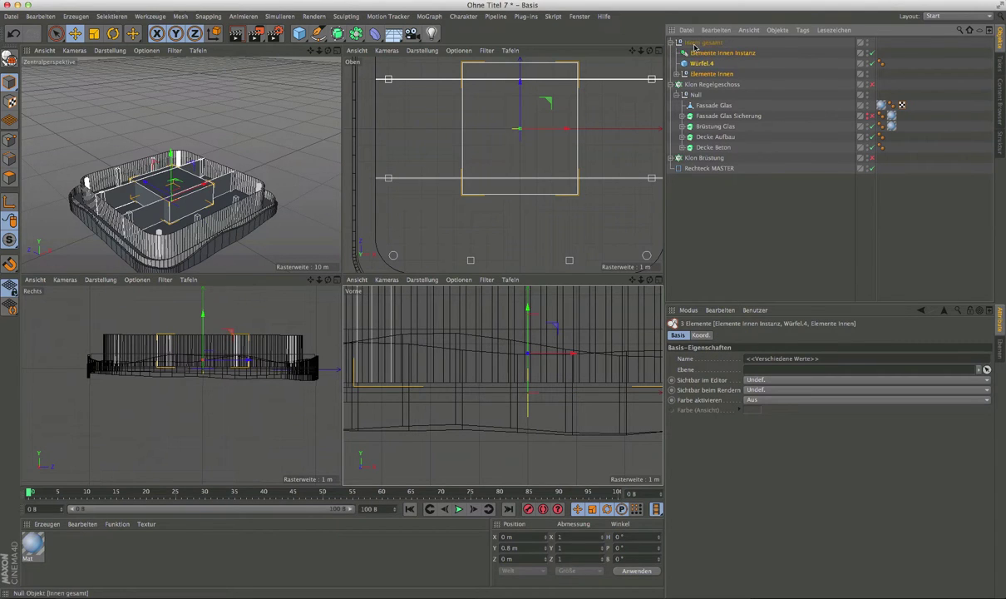
pyautogui.click(672, 43)
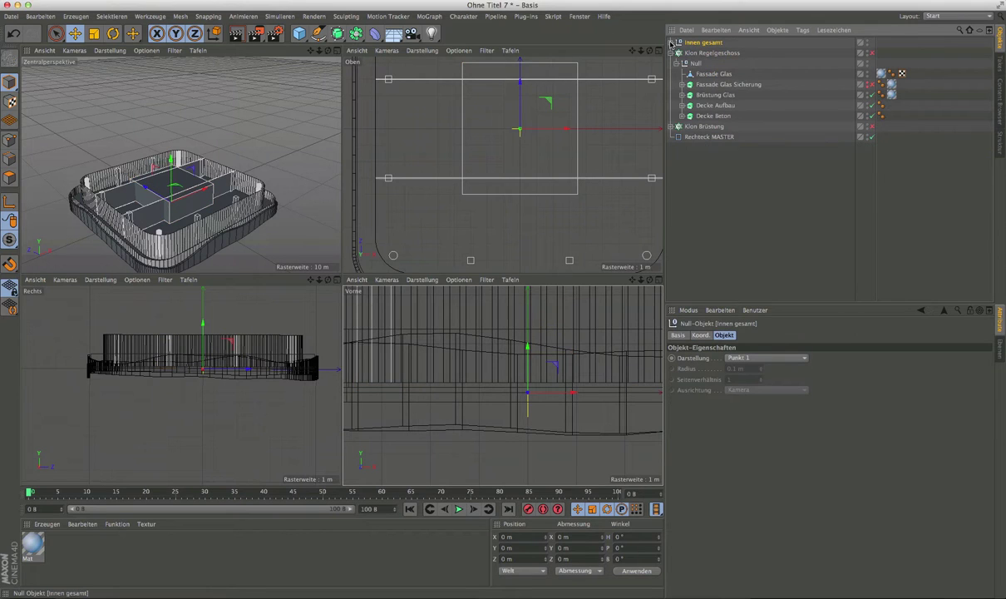
pyautogui.click(672, 43)
# Step: Move Innen gesamt inside the Null of the Klon Regelgeschoss hierarchy
pyautogui.moveTo(697, 70); pyautogui.dragTo(712, 80)
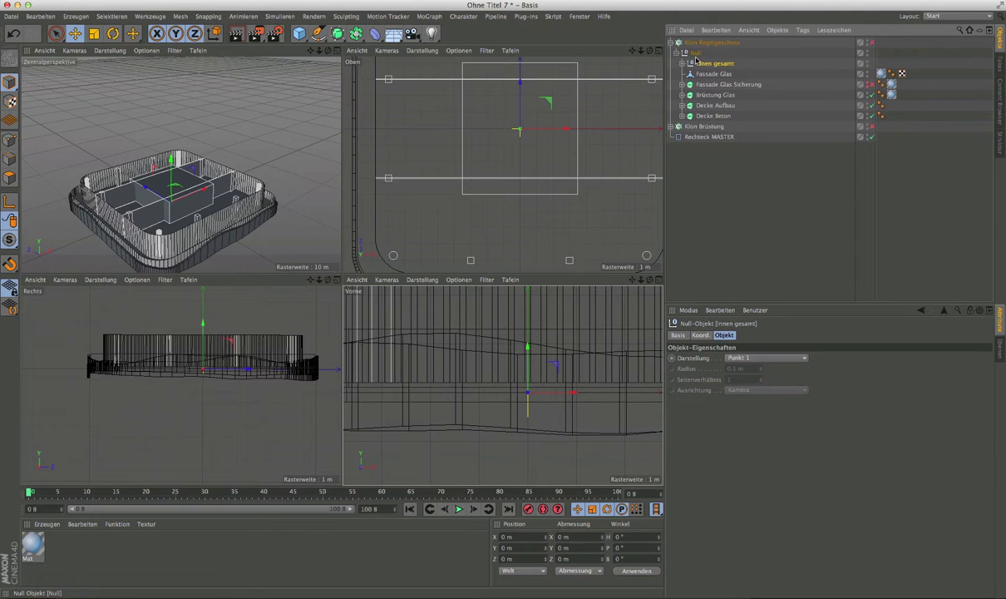
pyautogui.click(696, 42)
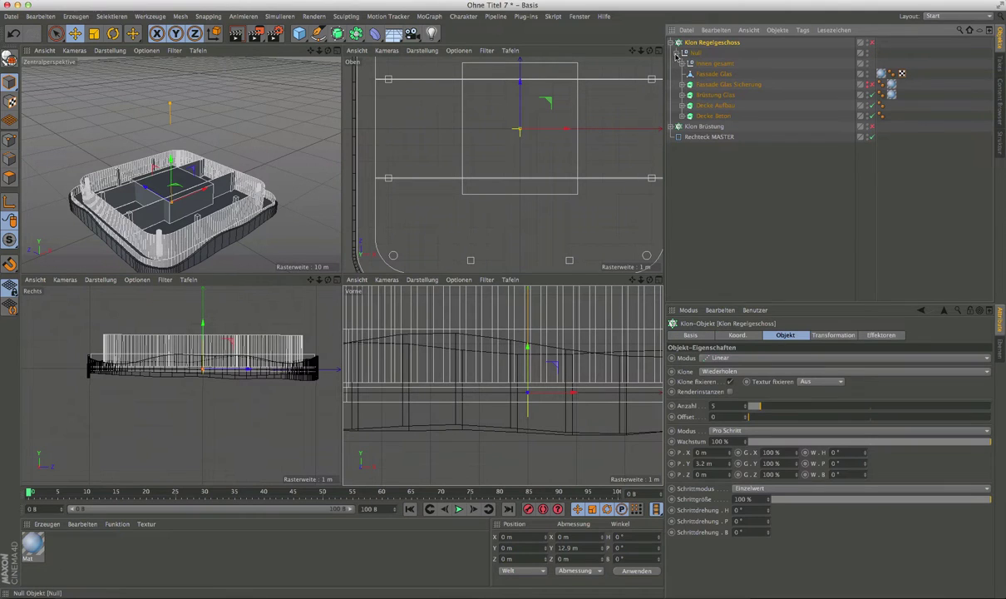
pyautogui.click(676, 54)
pyautogui.click(676, 54)
# Step: Rename that Null to Container and clear the selection
pyautogui.doubleClick(698, 53)
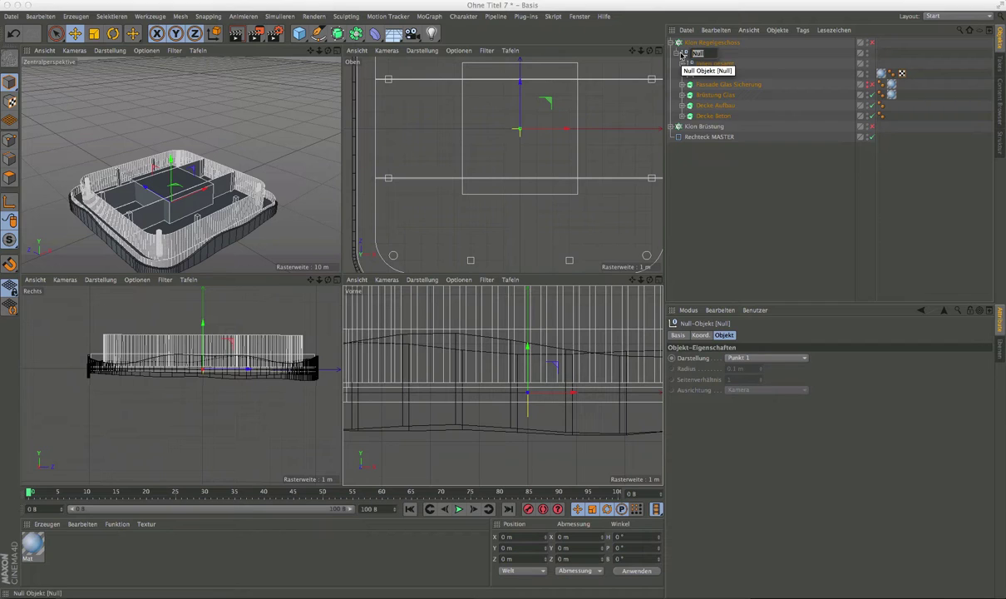
pyautogui.write('G')
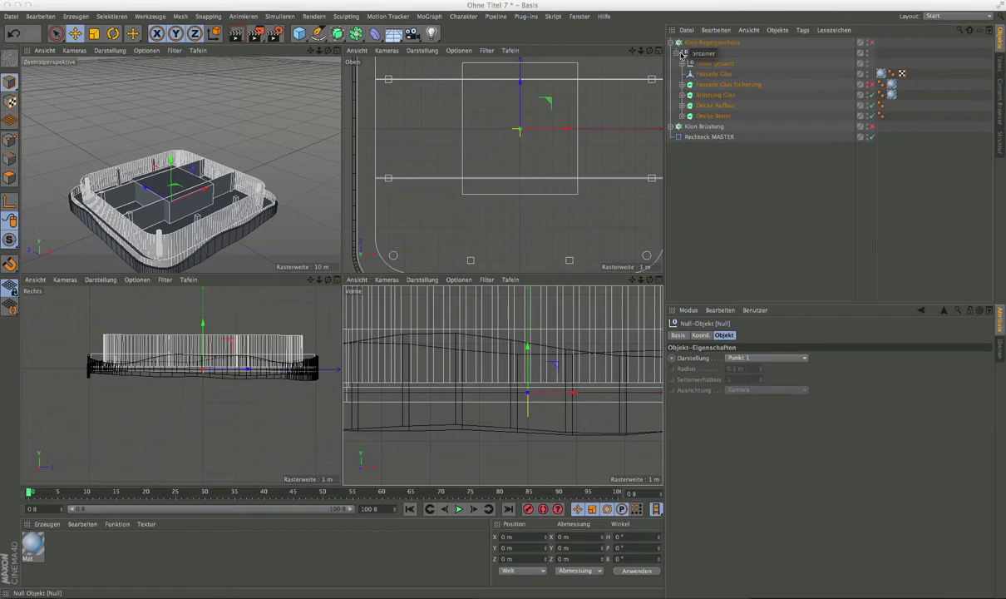
pyautogui.press('Return')
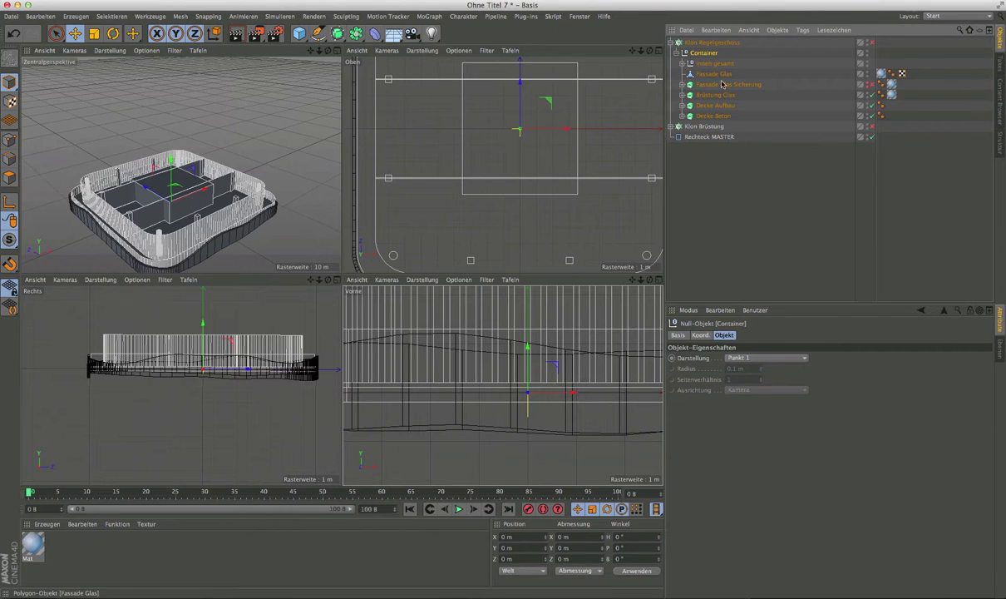
pyautogui.click(676, 52)
pyautogui.click(675, 52)
pyautogui.click(764, 153)
# Step: Maximize the perspective view, orbit to the building's left side, and select Fassade Glas
pyautogui.keyDown('alt'); pyautogui.moveTo(200, 208); pyautogui.dragTo(152, 235); pyautogui.keyUp('alt')
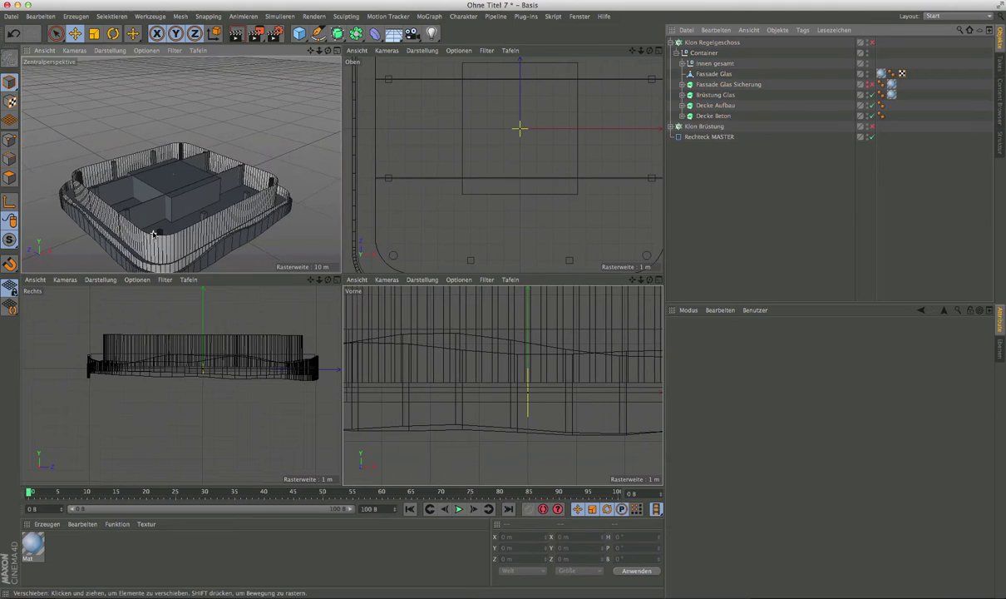
pyautogui.scroll(5, 152, 234)
pyautogui.scroll(-2, 159, 216)
pyautogui.scroll(3, 178, 192)
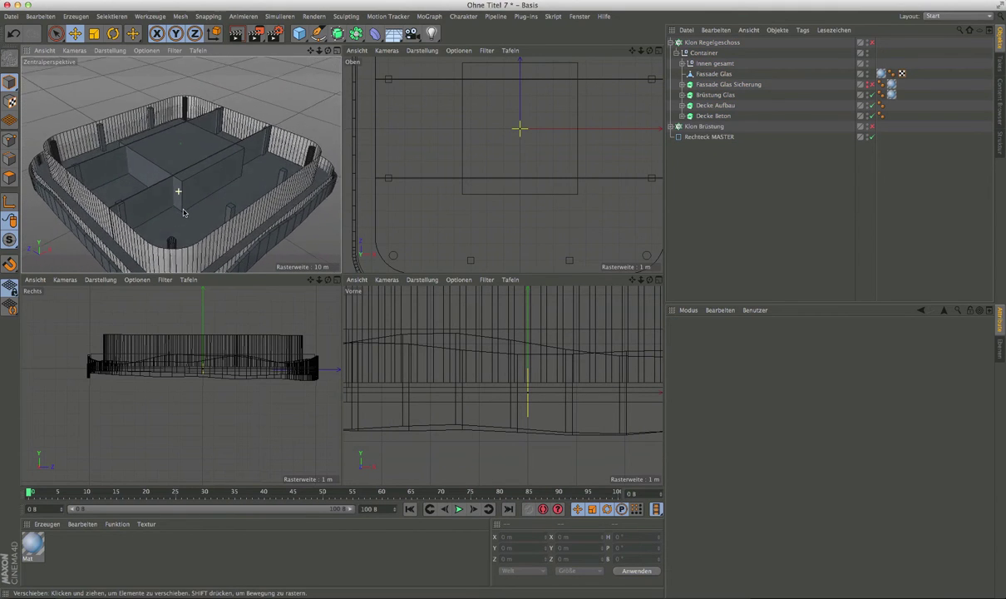
pyautogui.scroll(2, 198, 215)
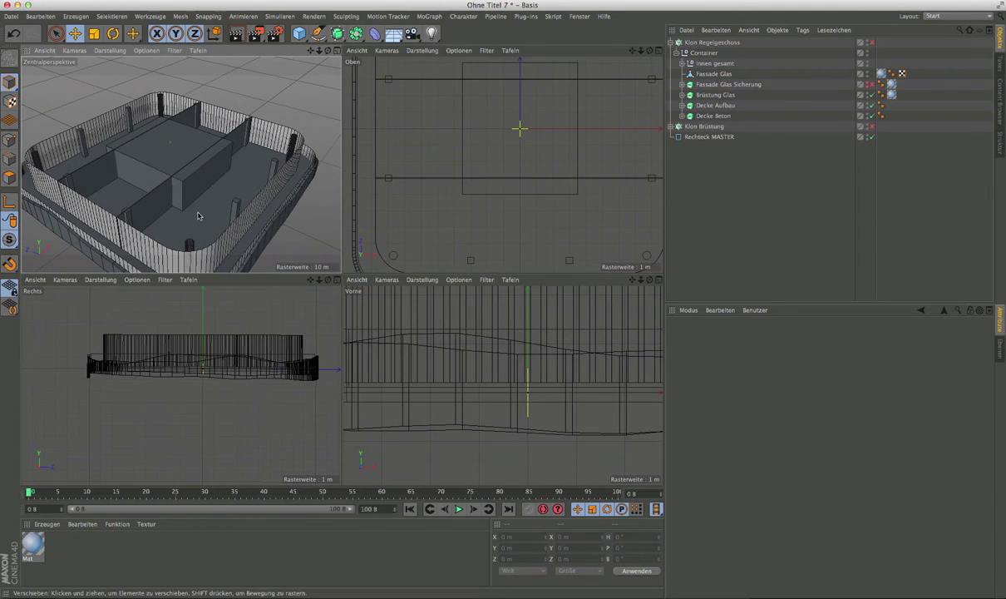
pyautogui.click(337, 51)
pyautogui.scroll(-2, 429, 262)
pyautogui.scroll(-2, 445, 237)
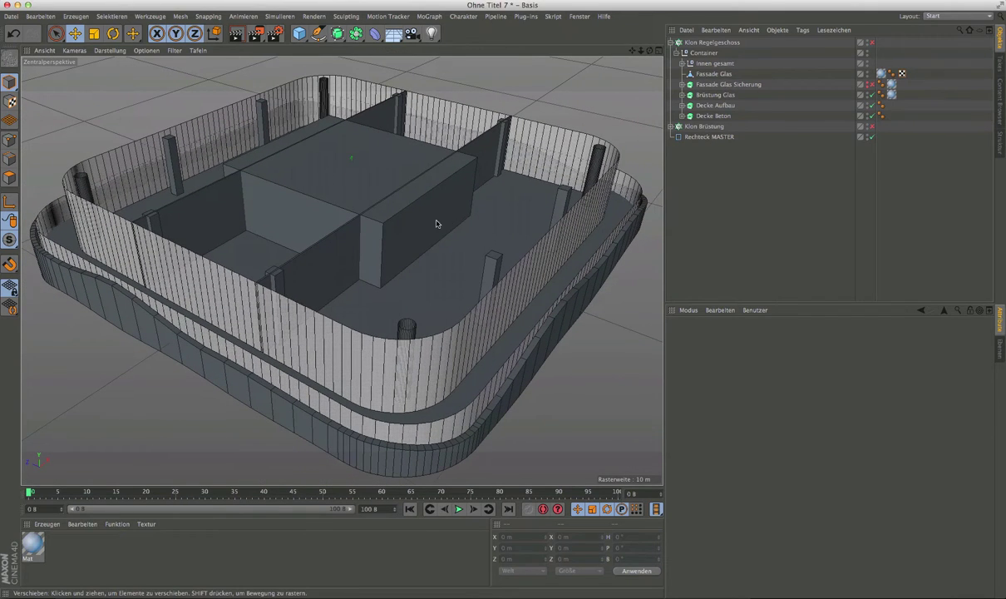
pyautogui.keyDown('alt'); pyautogui.moveTo(437, 223); pyautogui.dragTo(648, 151); pyautogui.keyUp('alt')
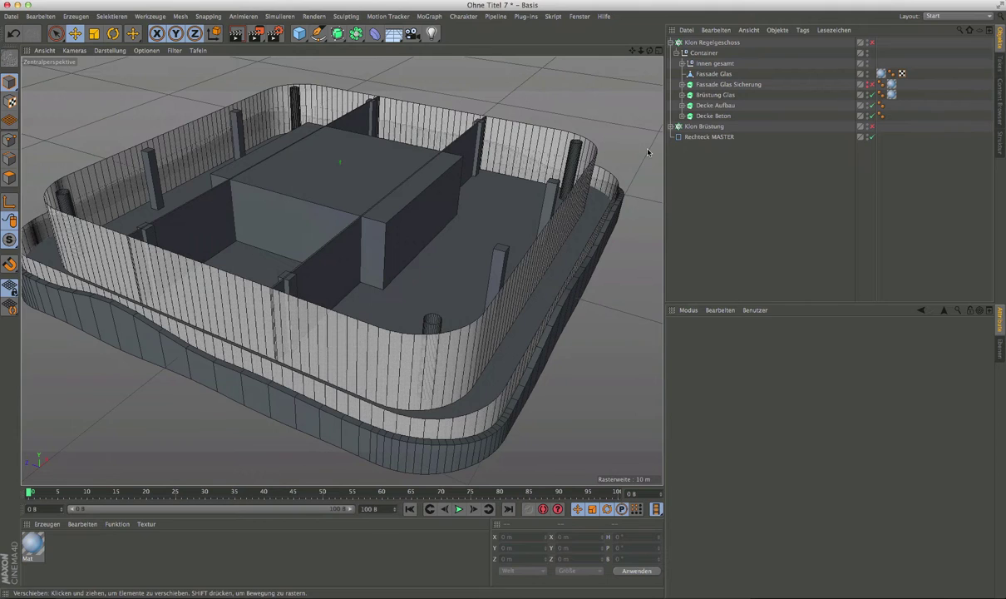
pyautogui.click(707, 75)
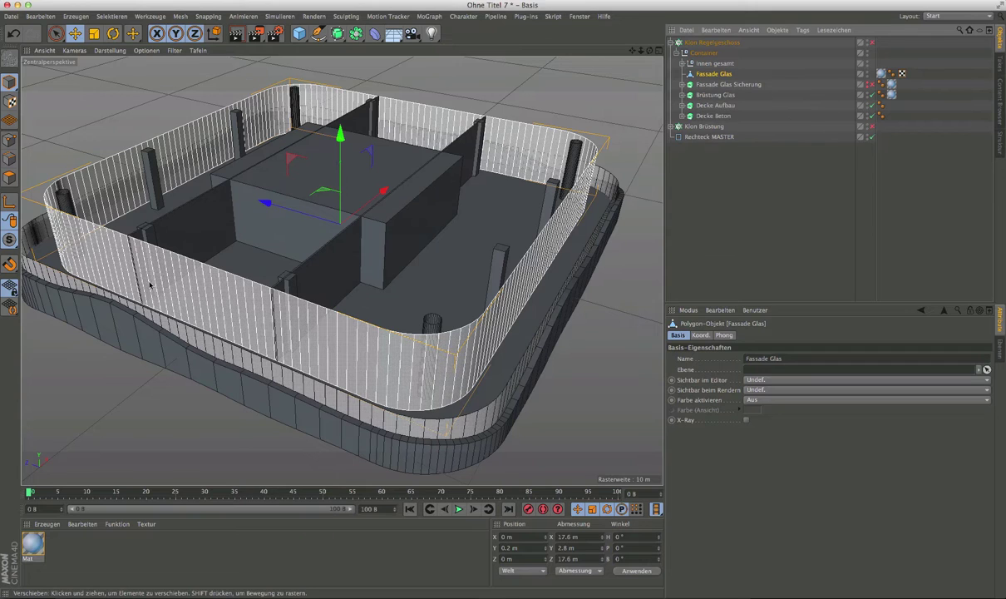
# Step: Switch to edge mode and orbit between frontal and top-down views of the facade
pyautogui.click(10, 159)
pyautogui.scroll(2, 254, 318)
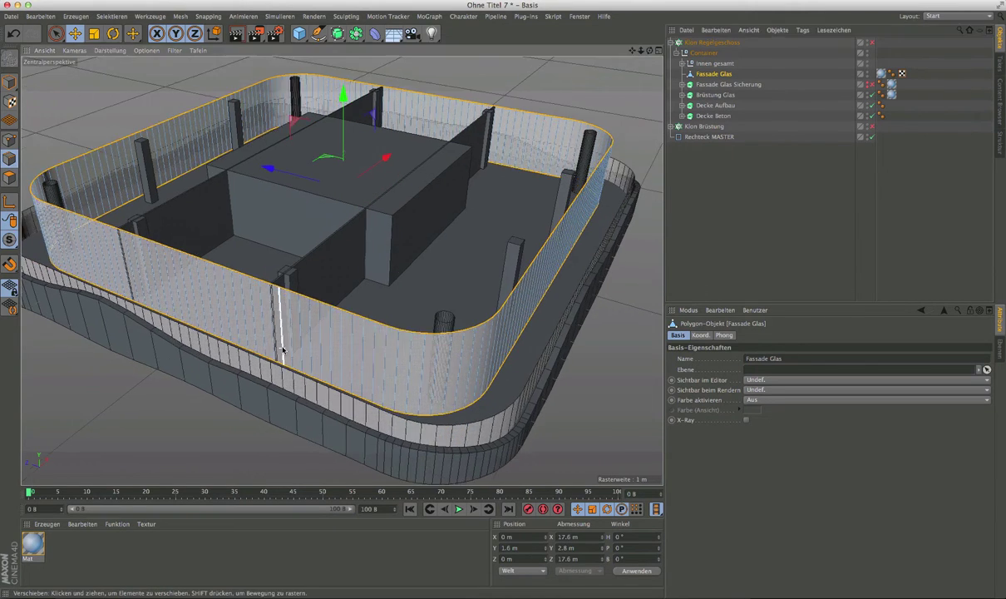
pyautogui.scroll(3, 254, 319)
pyautogui.keyDown('alt'); pyautogui.moveTo(254, 319); pyautogui.dragTo(432, 342); pyautogui.keyUp('alt')
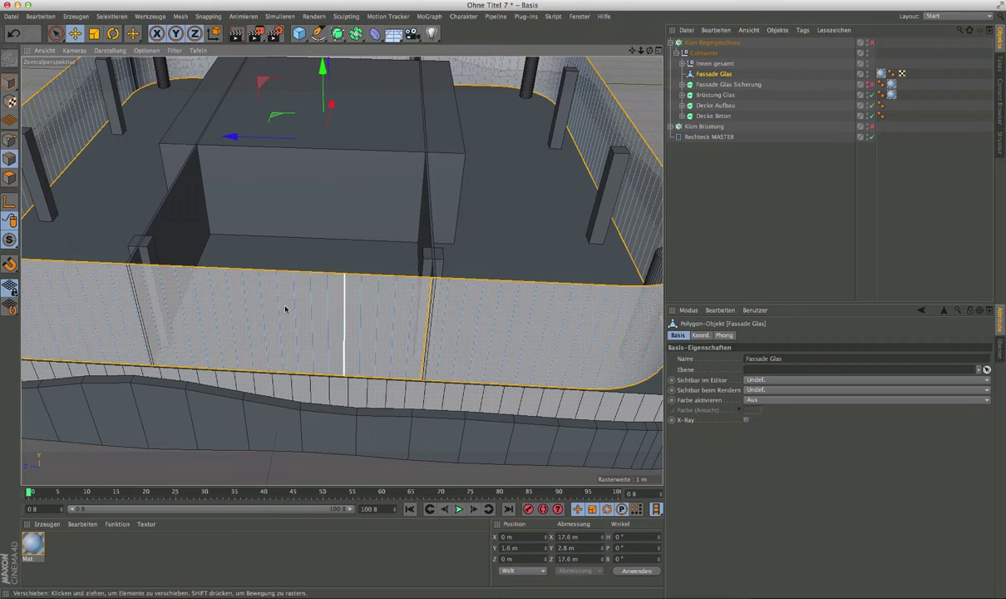
pyautogui.scroll(-5, 258, 337)
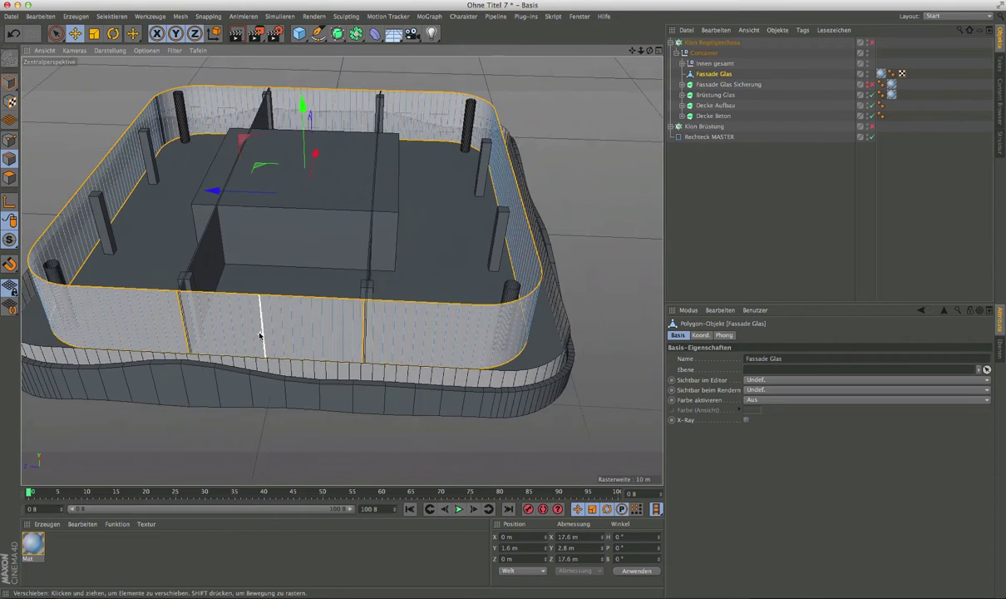
pyautogui.scroll(-3, 258, 336)
pyautogui.moveTo(459, 273)
pyautogui.keyDown('alt'); pyautogui.mouseDown()
pyautogui.moveTo(449, 287)
pyautogui.moveTo(342, 272)
pyautogui.mouseUp(); pyautogui.keyUp('alt')
pyautogui.scroll(2, 439, 219)
pyautogui.scroll(3, 399, 220)
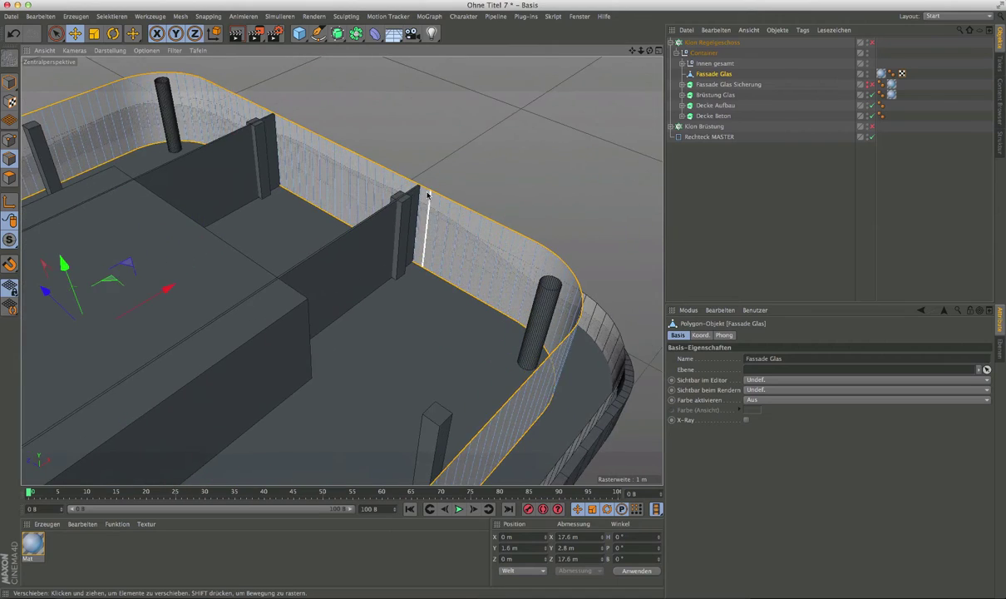
pyautogui.scroll(3, 349, 219)
pyautogui.scroll(3, 308, 217)
pyautogui.scroll(-2, 427, 193)
pyautogui.scroll(-2, 465, 224)
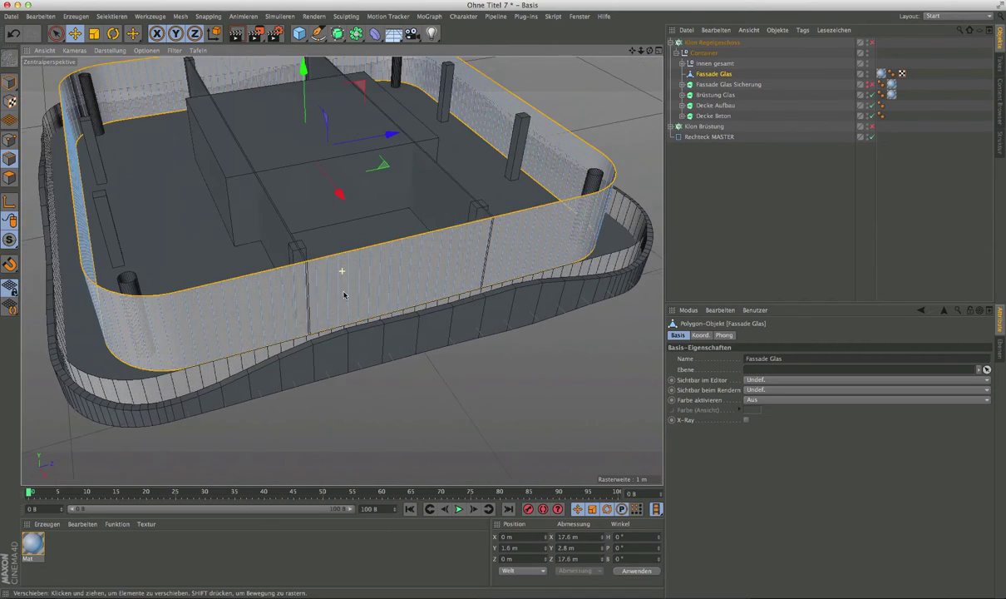
pyautogui.scroll(3, 341, 274)
pyautogui.scroll(3, 292, 314)
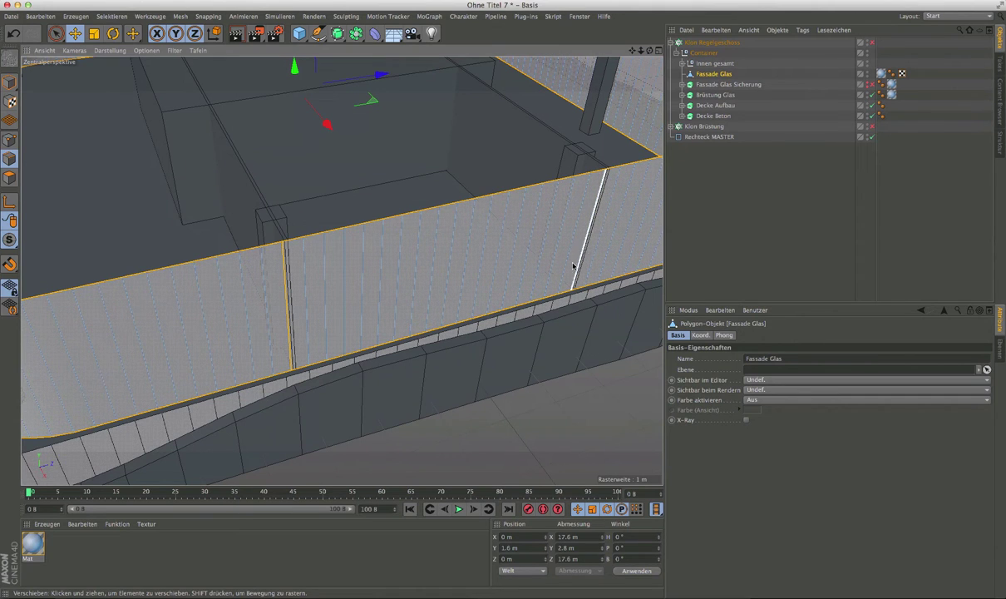
pyautogui.scroll(-2, 479, 319)
pyautogui.scroll(-3, 477, 320)
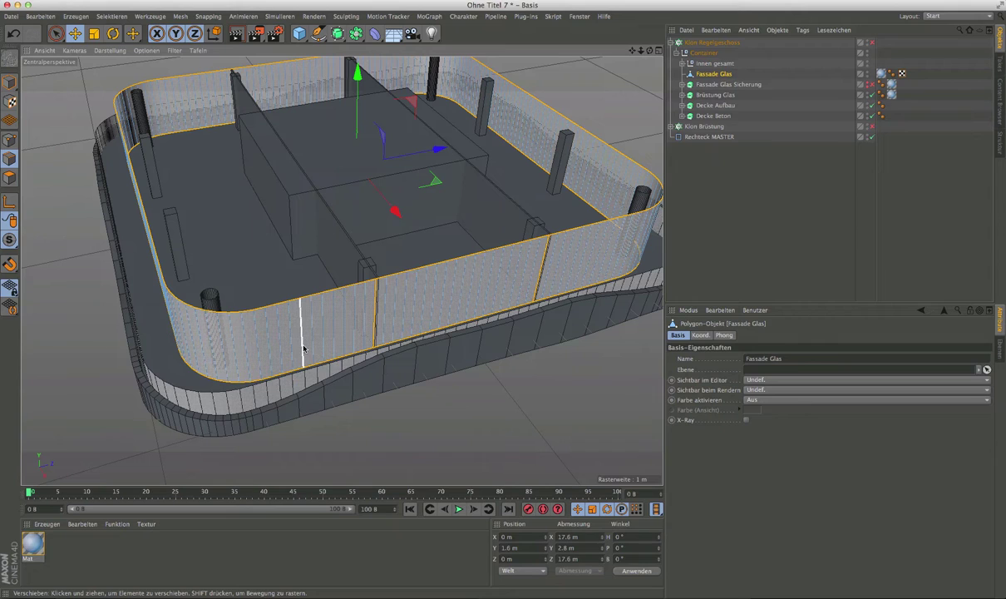
# Step: Orbit and zoom until the rounded facade corner is forward and the building fills the view
pyautogui.moveTo(239, 332)
pyautogui.keyDown('alt'); pyautogui.mouseDown()
pyautogui.moveTo(314, 332)
pyautogui.moveTo(287, 330)
pyautogui.moveTo(344, 269)
pyautogui.moveTo(344, 308)
pyautogui.moveTo(295, 296)
pyautogui.mouseUp(); pyautogui.keyUp('alt')
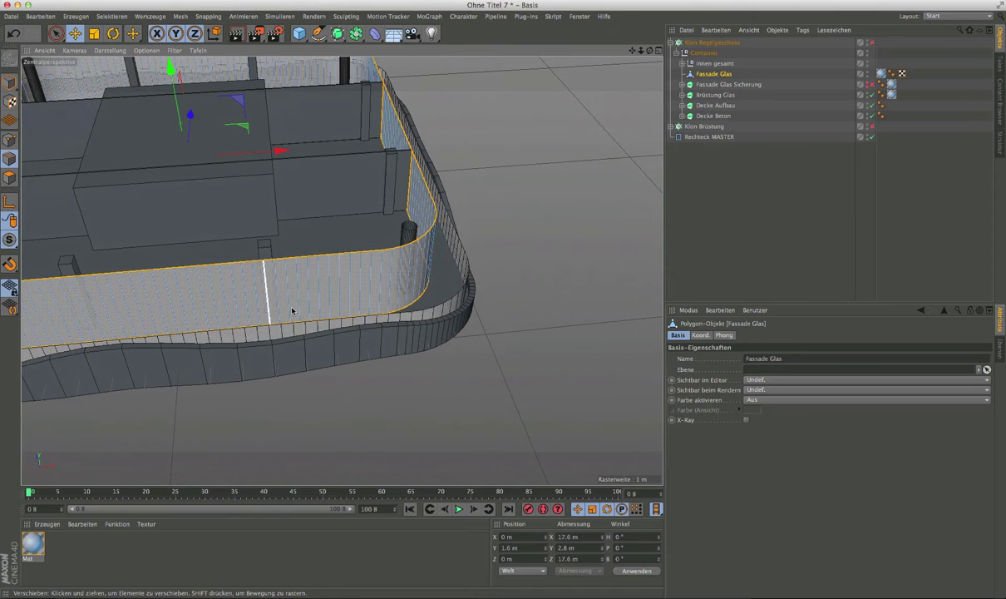
pyautogui.moveTo(336, 339)
pyautogui.keyDown('alt'); pyautogui.mouseDown()
pyautogui.moveTo(341, 272)
pyautogui.moveTo(316, 354)
pyautogui.mouseUp(); pyautogui.keyUp('alt')
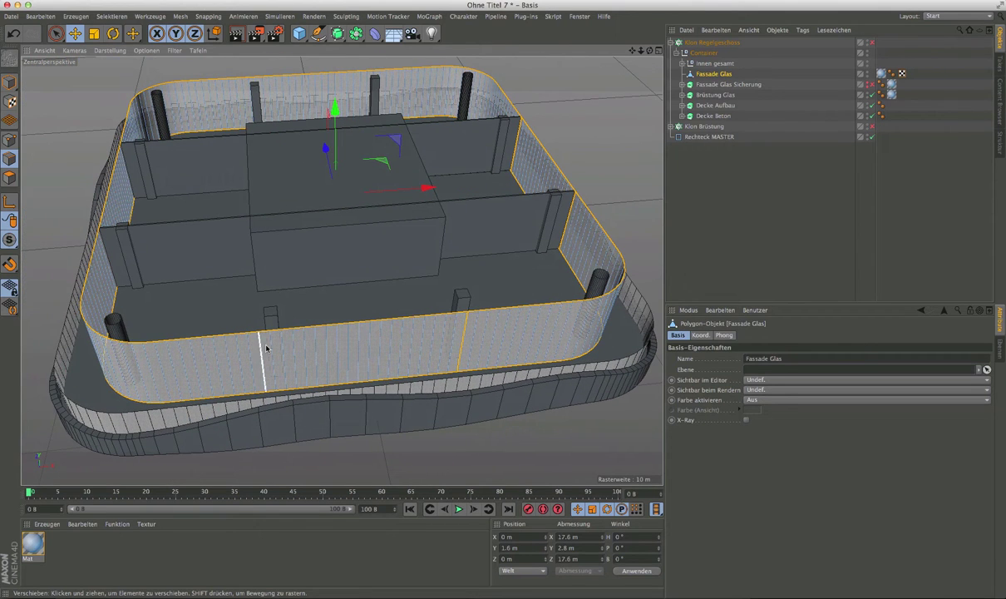
pyautogui.moveTo(380, 387)
pyautogui.keyDown('alt'); pyautogui.mouseDown()
pyautogui.moveTo(349, 375)
pyautogui.moveTo(368, 333)
pyautogui.moveTo(360, 306)
pyautogui.moveTo(398, 381)
pyautogui.moveTo(366, 372)
pyautogui.moveTo(372, 360)
pyautogui.mouseUp(); pyautogui.keyUp('alt')
pyautogui.scroll(-3, 382, 370)
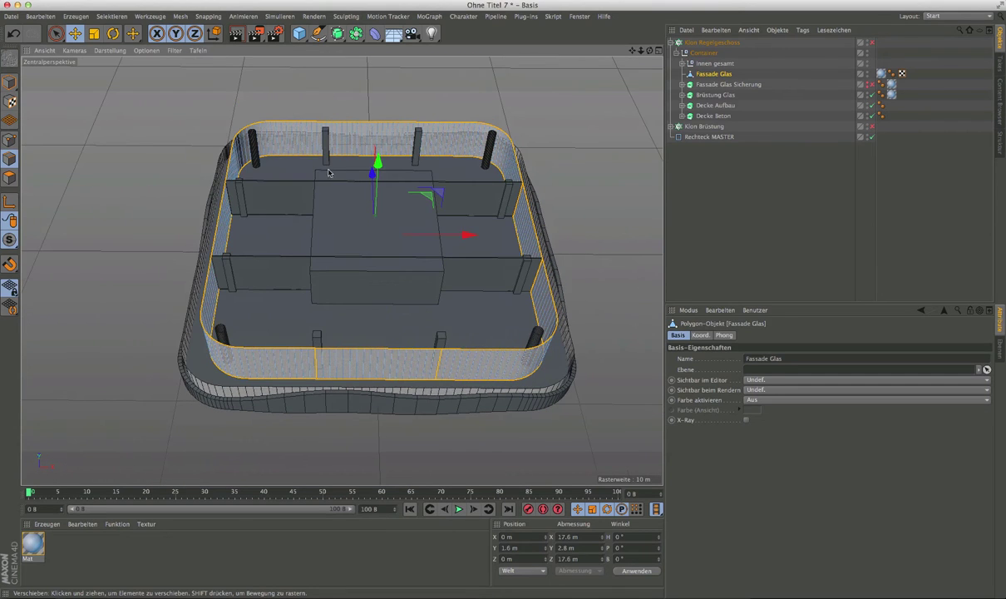
pyautogui.moveTo(329, 172)
pyautogui.keyDown('alt'); pyautogui.mouseDown()
pyautogui.moveTo(532, 146)
pyautogui.moveTo(499, 166)
pyautogui.moveTo(373, 301)
pyautogui.mouseUp(); pyautogui.keyUp('alt')
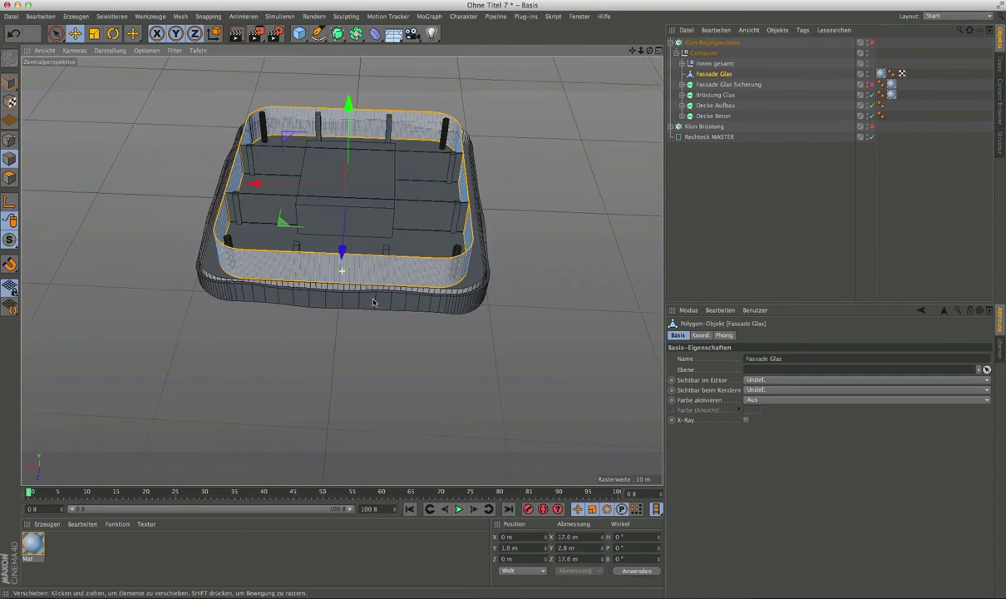
pyautogui.scroll(1, 372, 302)
pyautogui.scroll(5, 396, 301)
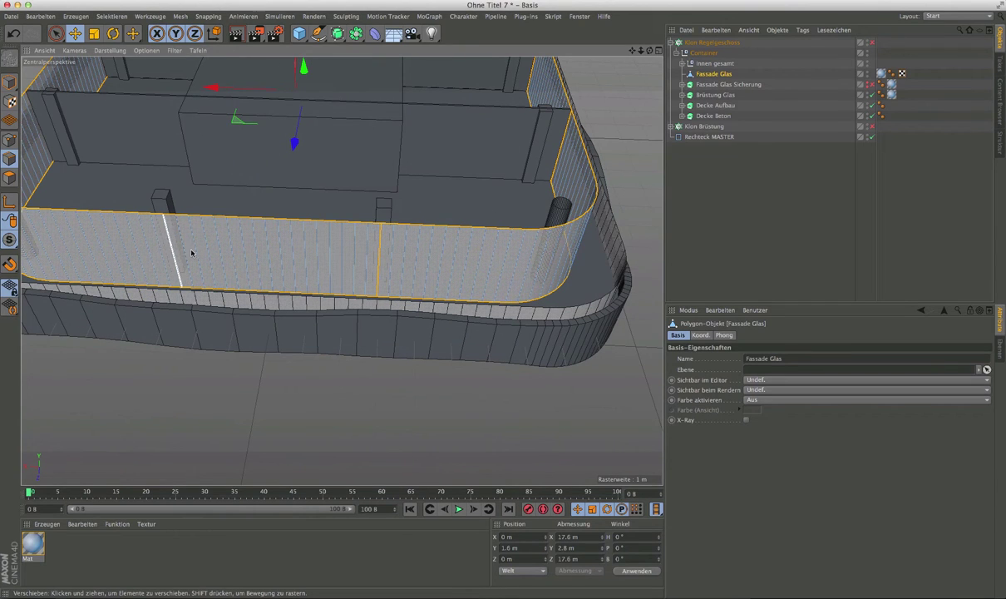
pyautogui.moveTo(191, 253)
pyautogui.keyDown('alt'); pyautogui.mouseDown()
pyautogui.moveTo(195, 231)
pyautogui.moveTo(154, 247)
pyautogui.mouseUp(); pyautogui.keyUp('alt')
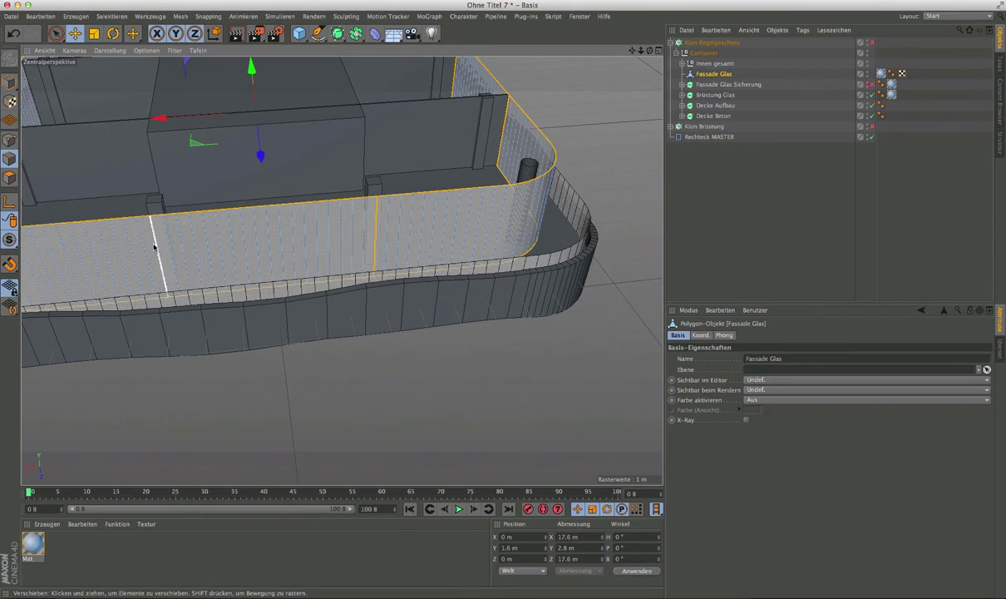
pyautogui.scroll(-3, 256, 329)
pyautogui.scroll(-3, 256, 337)
pyautogui.scroll(-2, 257, 337)
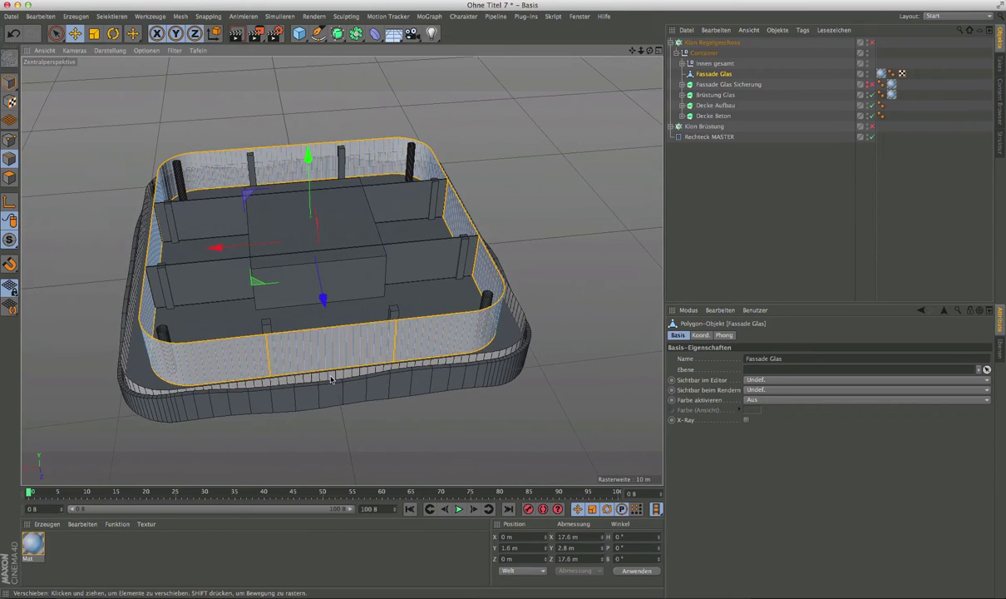
pyautogui.scroll(-1, 376, 356)
pyautogui.moveTo(376, 356)
pyautogui.keyDown('alt'); pyautogui.mouseDown()
pyautogui.moveTo(341, 348)
pyautogui.moveTo(437, 341)
pyautogui.moveTo(355, 341)
pyautogui.moveTo(253, 362)
pyautogui.moveTo(434, 385)
pyautogui.mouseUp(); pyautogui.keyUp('alt')
pyautogui.scroll(2, 263, 363)
pyautogui.scroll(2, 302, 378)
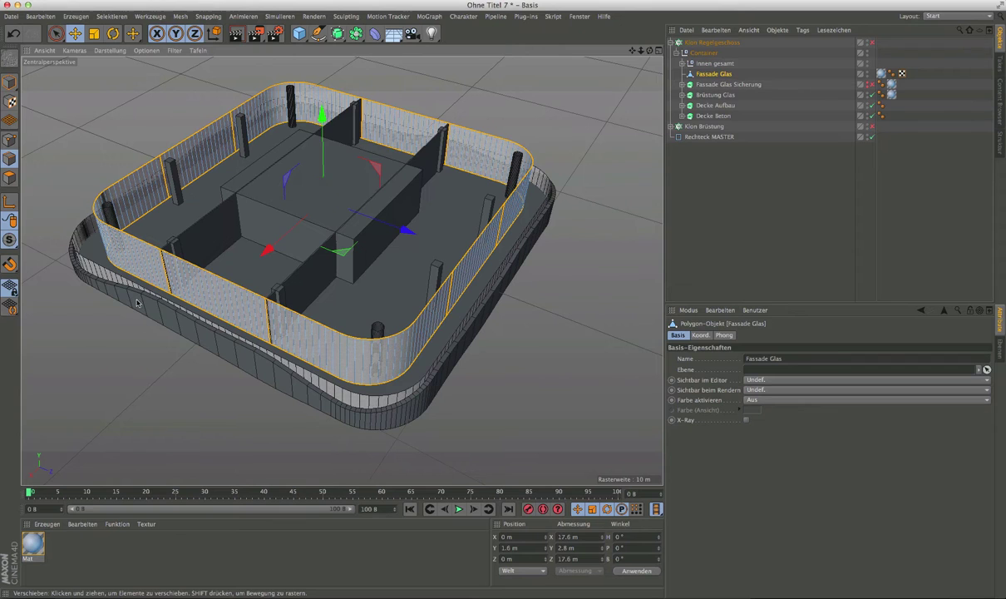
pyautogui.keyDown('alt'); pyautogui.moveTo(221, 319); pyautogui.dragTo(416, 378); pyautogui.keyUp('alt')
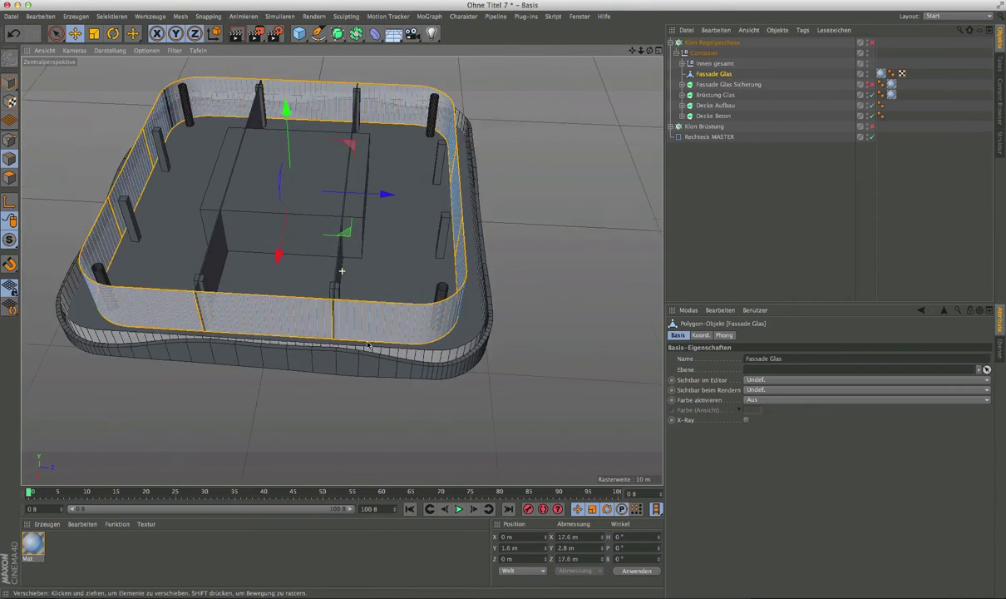
pyautogui.keyDown('alt'); pyautogui.moveTo(415, 379); pyautogui.dragTo(366, 363, button='right'); pyautogui.keyUp('alt')
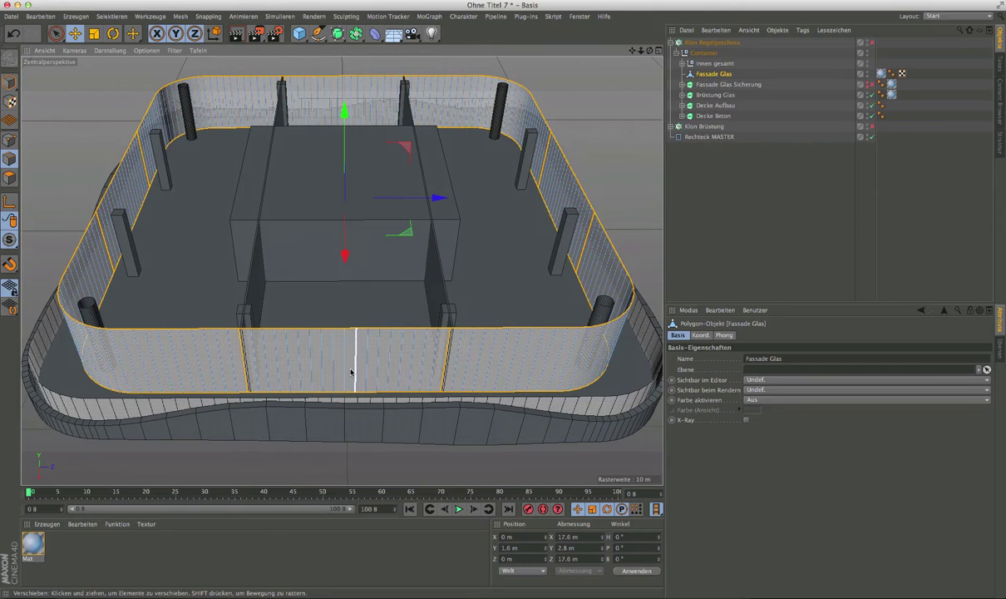
# Step: Split the viewport into four views, pick Live Selection, and undo an accidental facade shift along Z
pyautogui.middleClick(436, 238)
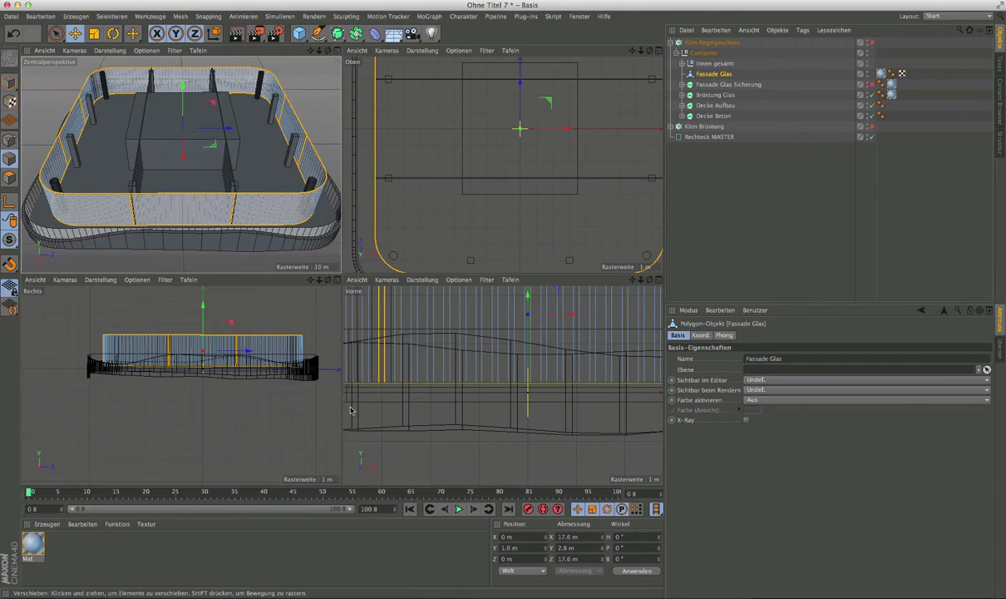
pyautogui.scroll(3, 209, 356)
pyautogui.scroll(3, 208, 349)
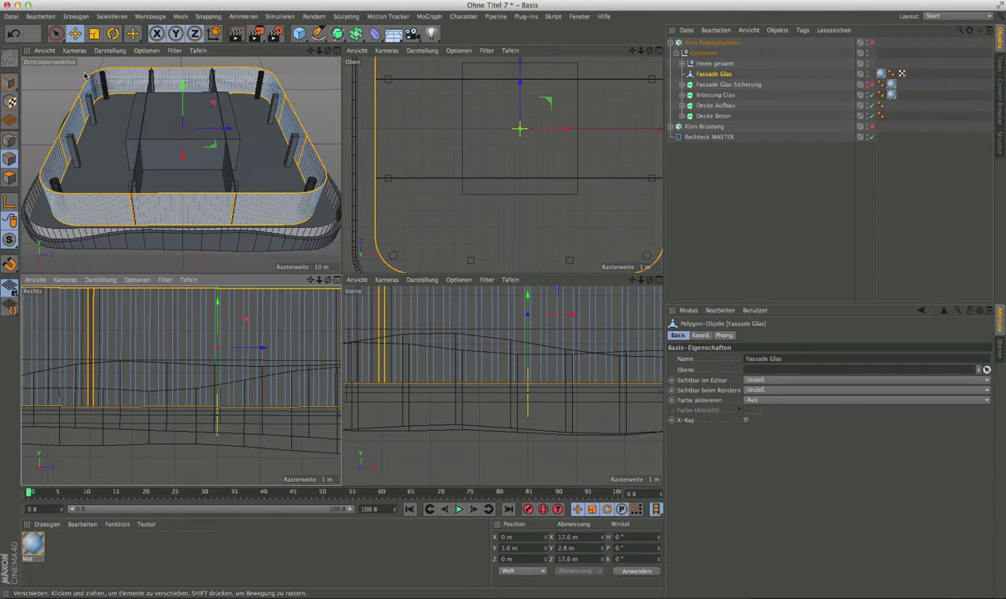
pyautogui.click(56, 34)
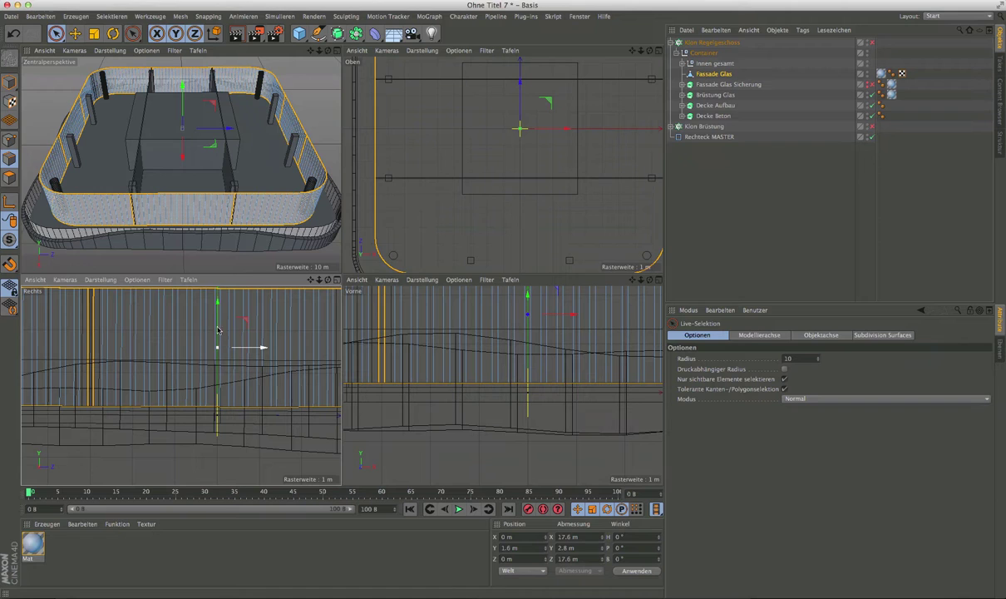
pyautogui.moveTo(250, 348); pyautogui.dragTo(218, 324)
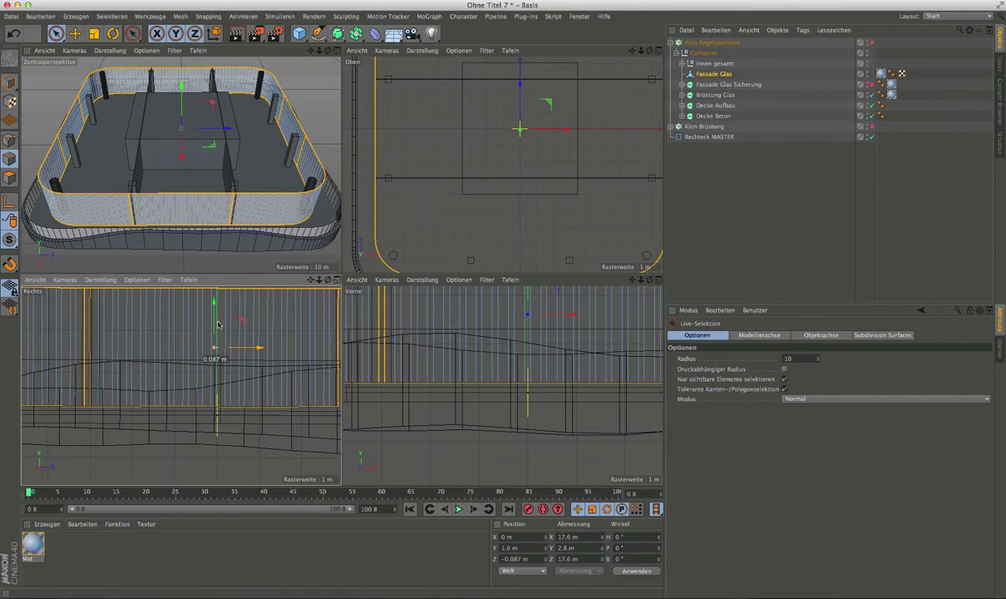
pyautogui.hotkey('ctrl', 'z')
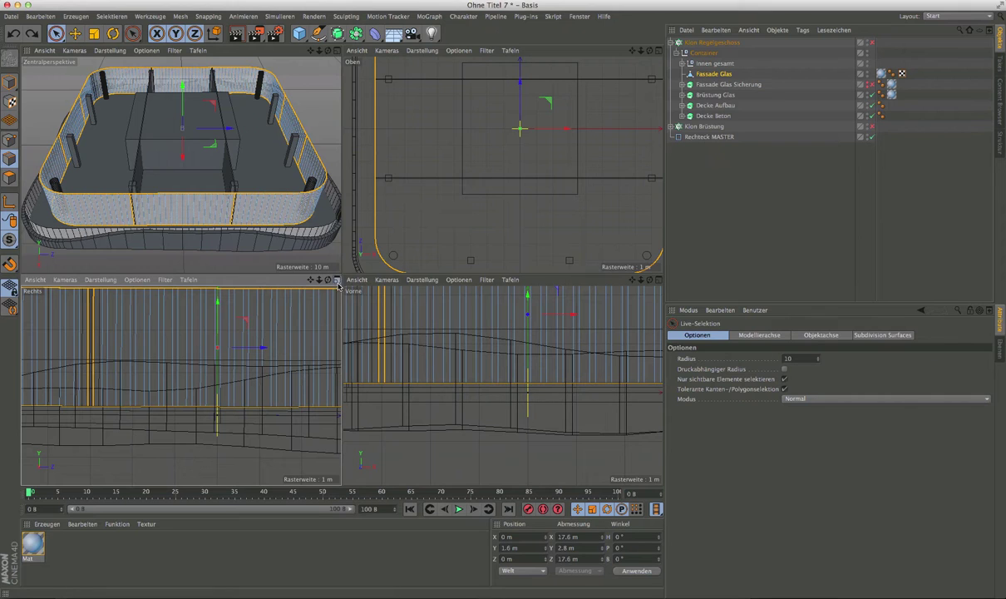
# Step: Maximize the Right view and select a vertical divider of the Fassade Glas facade
pyautogui.middleClick(320, 349)
pyautogui.scroll(3, 407, 197)
pyautogui.scroll(2, 382, 200)
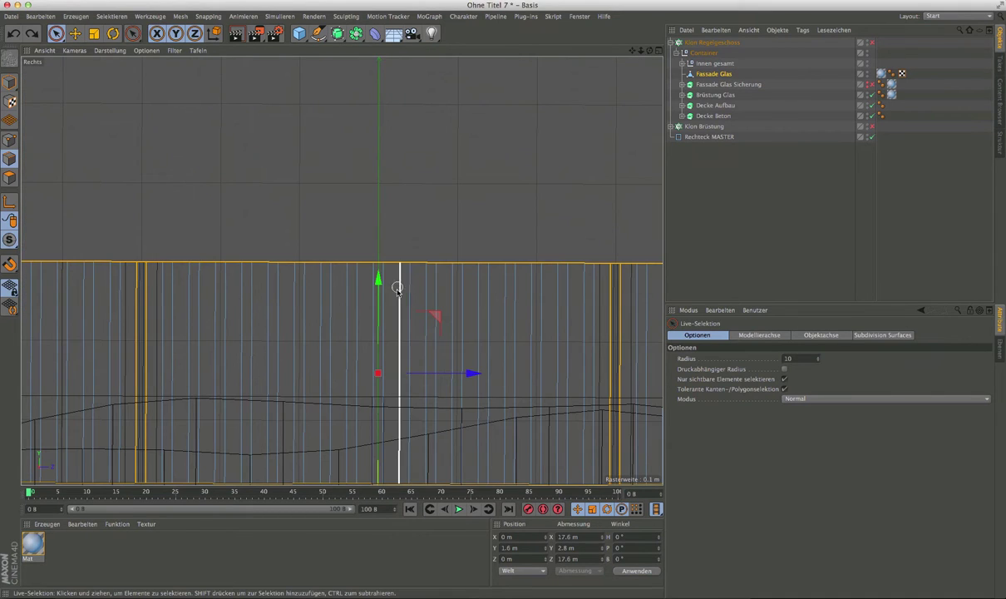
pyautogui.click(379, 310)
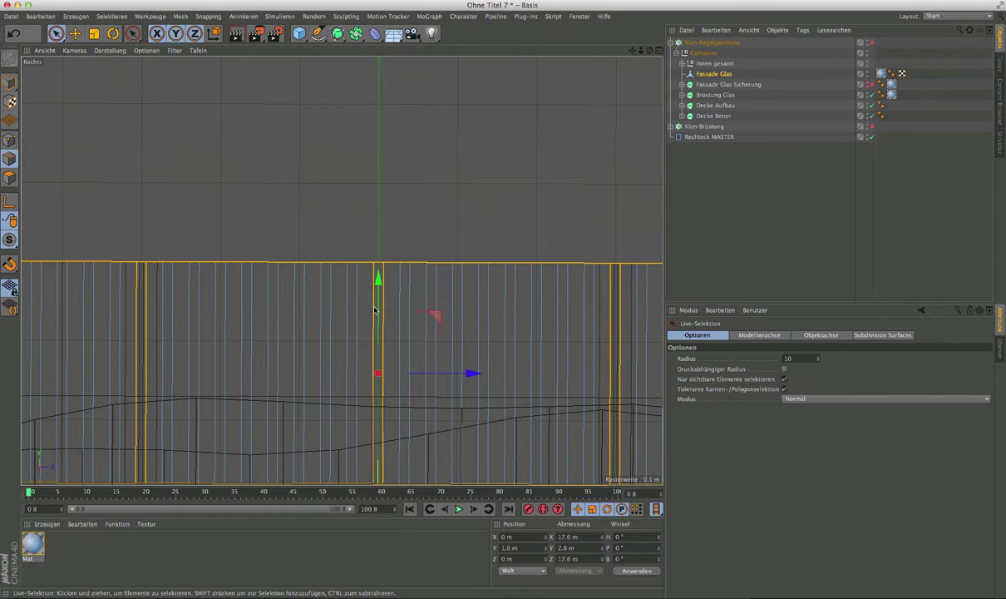
pyautogui.scroll(-2, 376, 287)
pyautogui.scroll(-2, 376, 287)
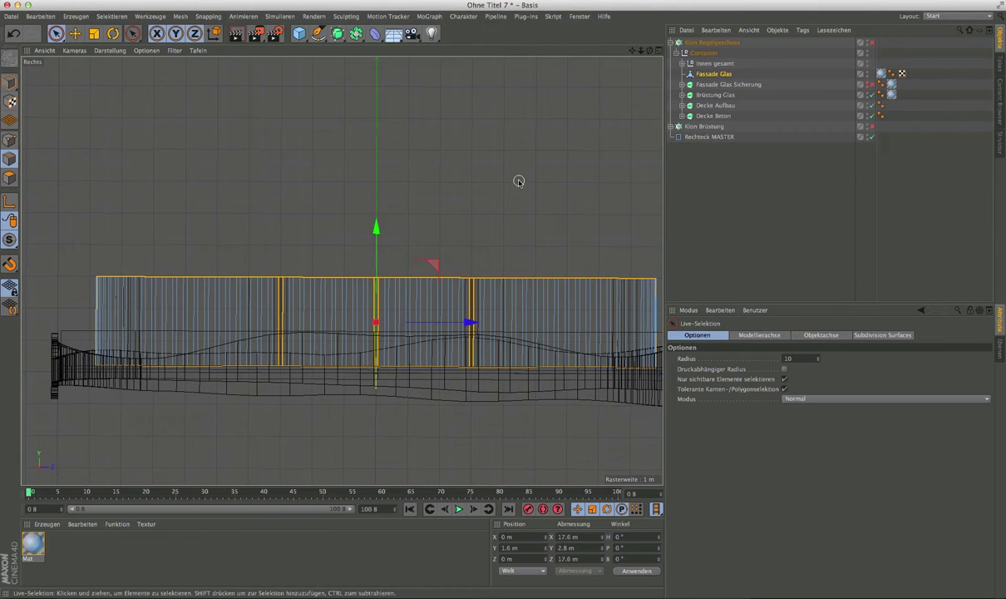
pyautogui.scroll(3, 174, 308)
pyautogui.scroll(2, 133, 308)
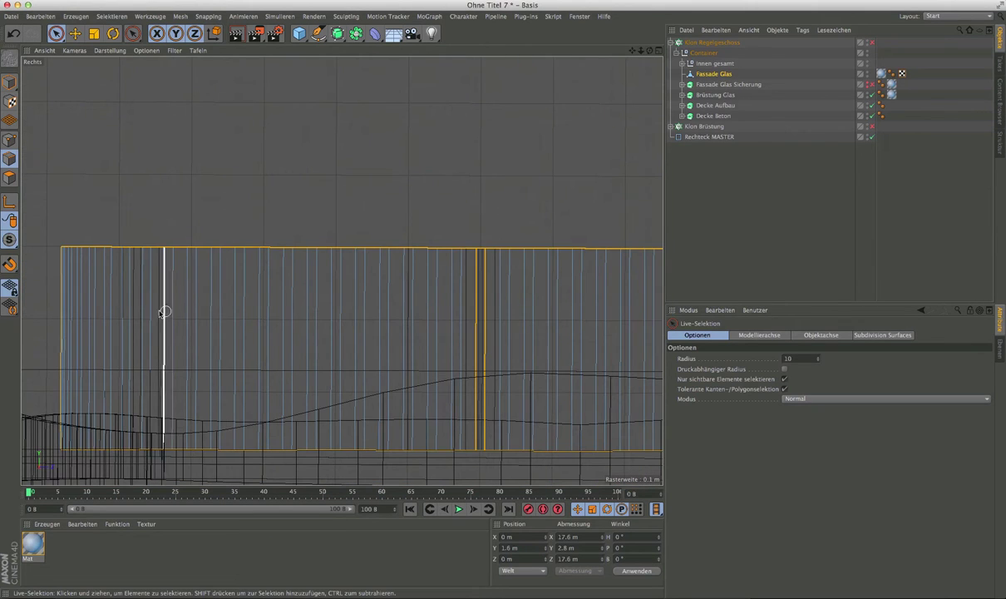
pyautogui.scroll(-2, 146, 287)
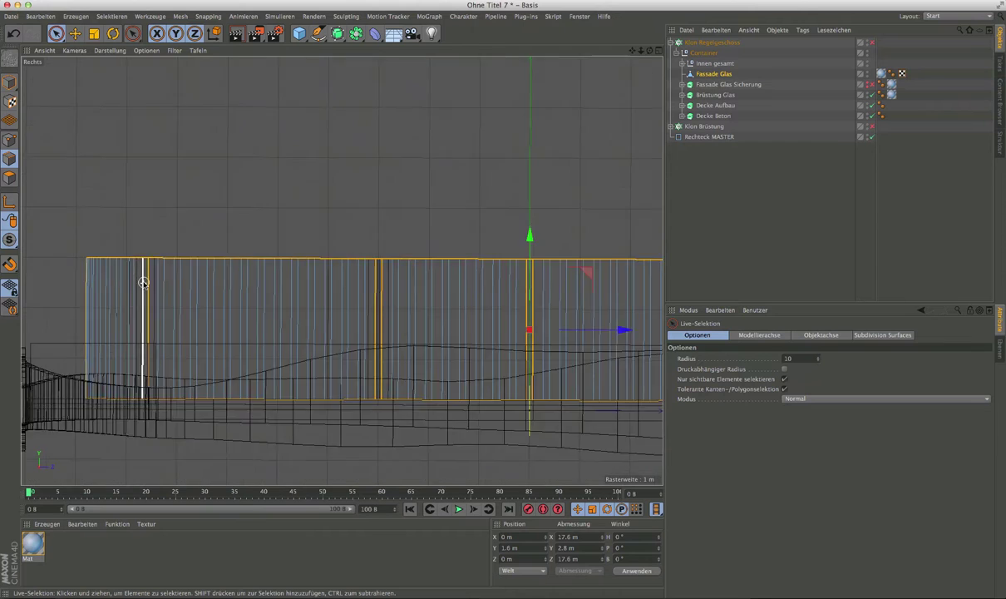
pyautogui.scroll(-2, 141, 274)
pyautogui.scroll(4, 639, 308)
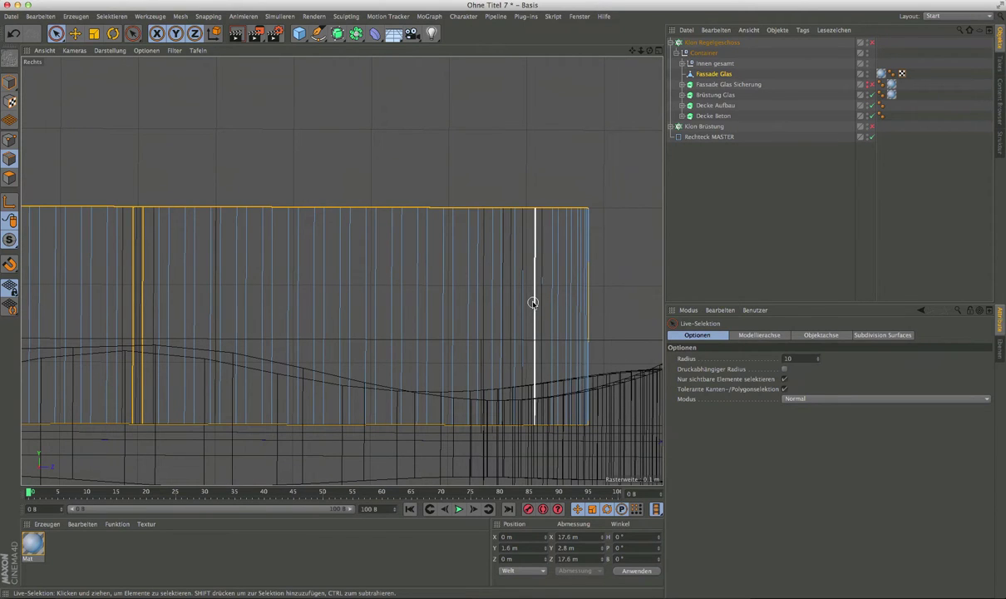
pyautogui.scroll(-1, 549, 320)
pyautogui.scroll(-1, 563, 333)
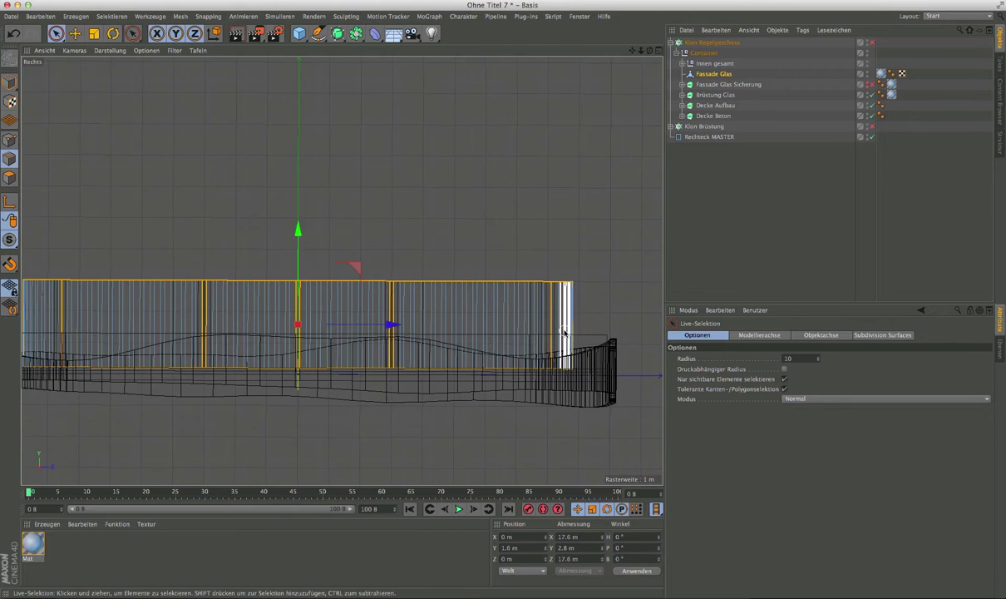
pyautogui.scroll(-1, 574, 336)
pyautogui.scroll(-1, 575, 331)
pyautogui.scroll(1, 572, 333)
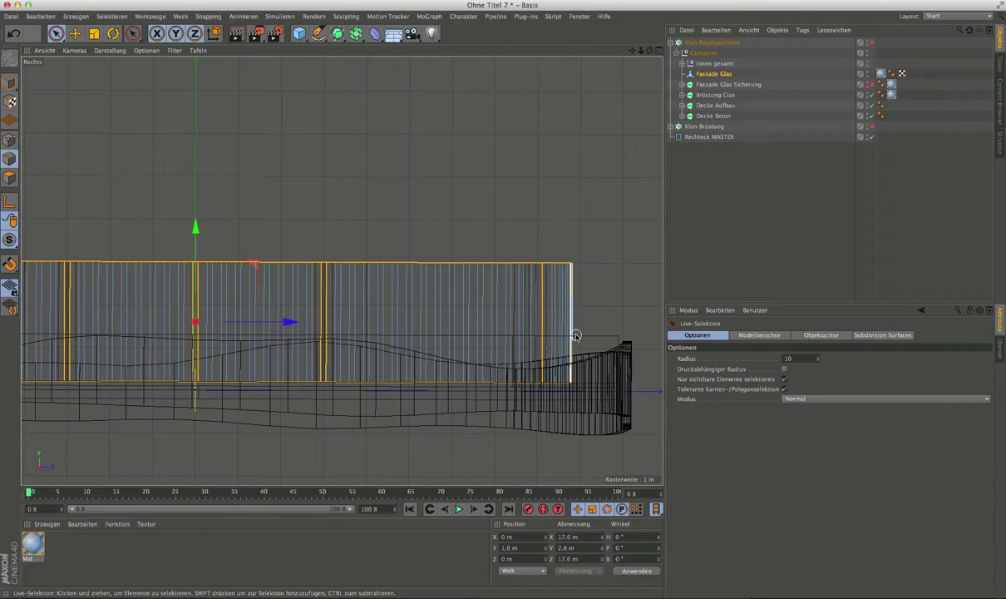
pyautogui.scroll(2, 556, 327)
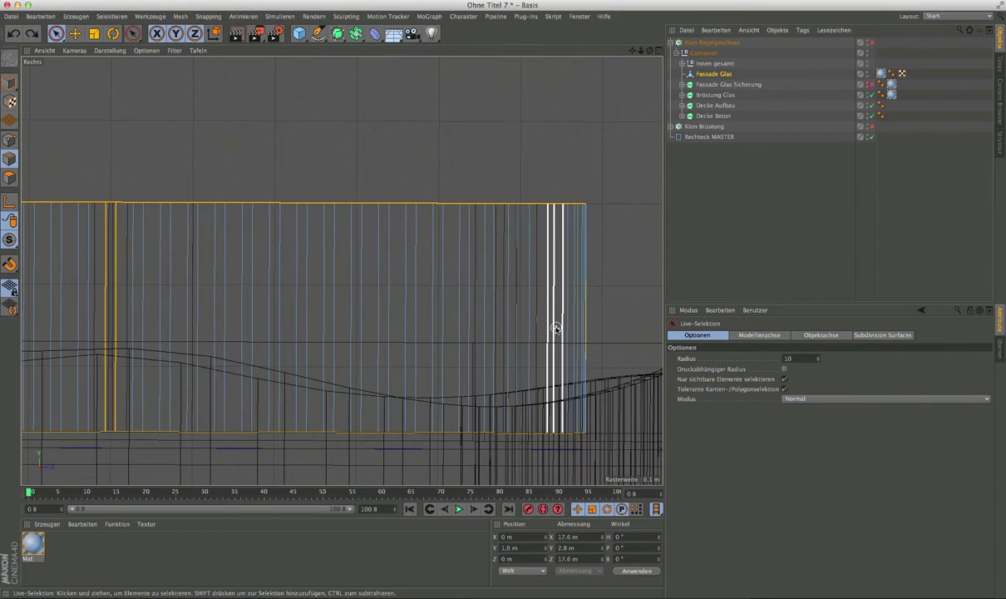
# Step: Back in four views, select a vertical divider in the Front view, then maximize the perspective view
pyautogui.middleClick(624, 50)
pyautogui.scroll(-2, 547, 194)
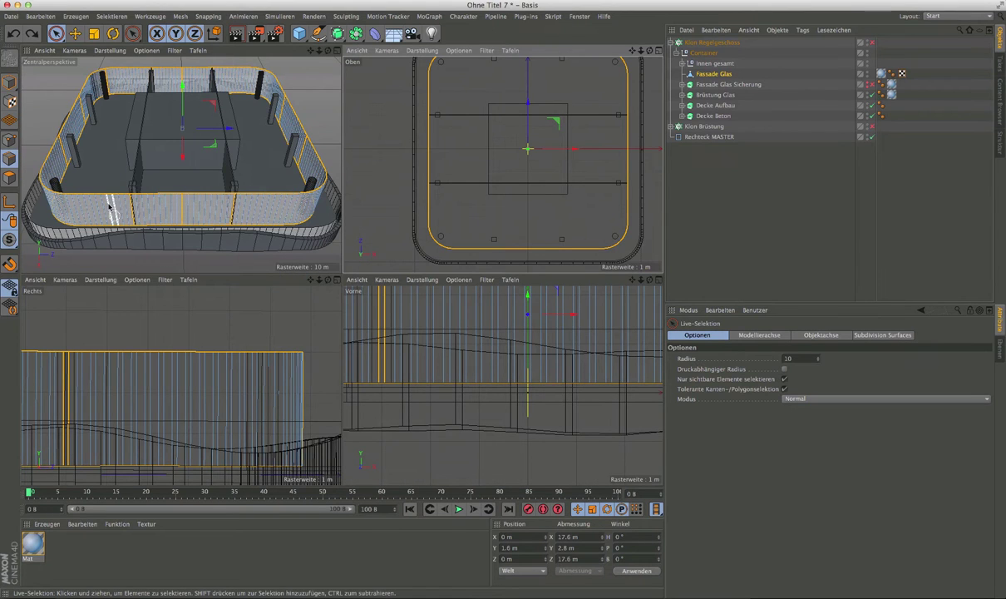
pyautogui.keyDown('alt'); pyautogui.moveTo(92, 158); pyautogui.dragTo(183, 192); pyautogui.keyUp('alt')
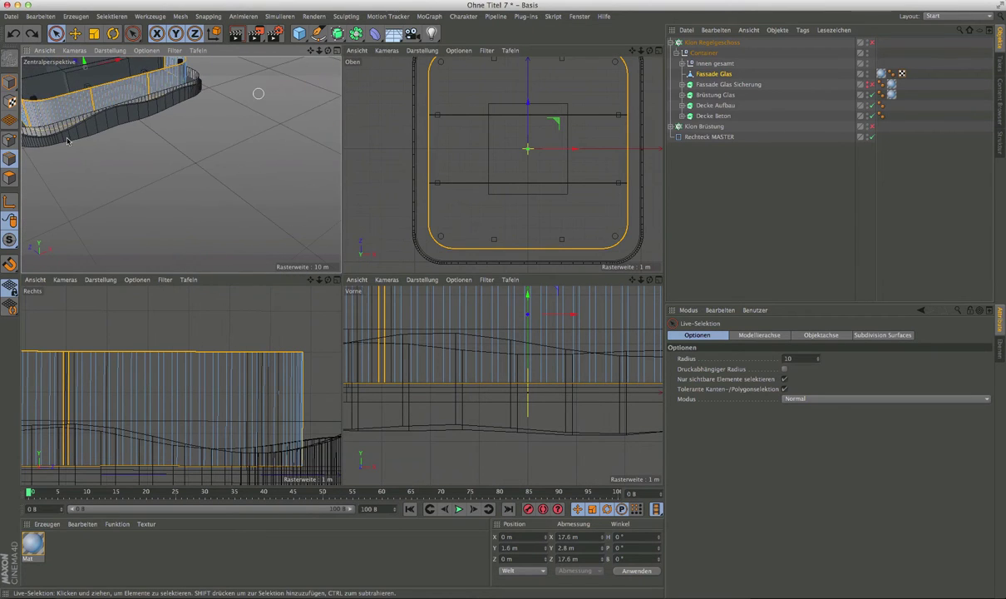
pyautogui.keyDown('alt'); pyautogui.moveTo(183, 191); pyautogui.dragTo(206, 205, button='middle'); pyautogui.keyUp('alt')
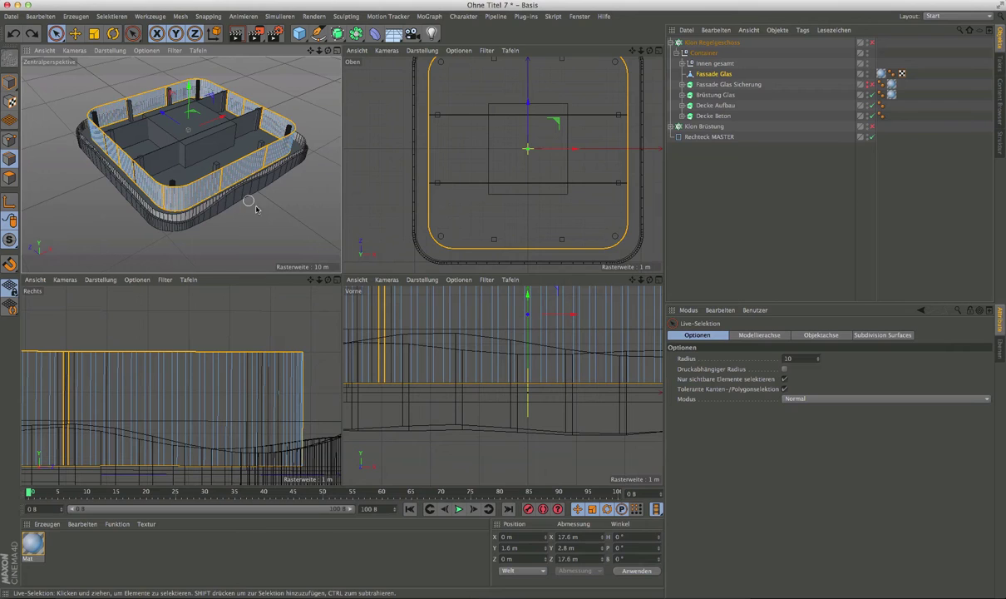
pyautogui.click(530, 333)
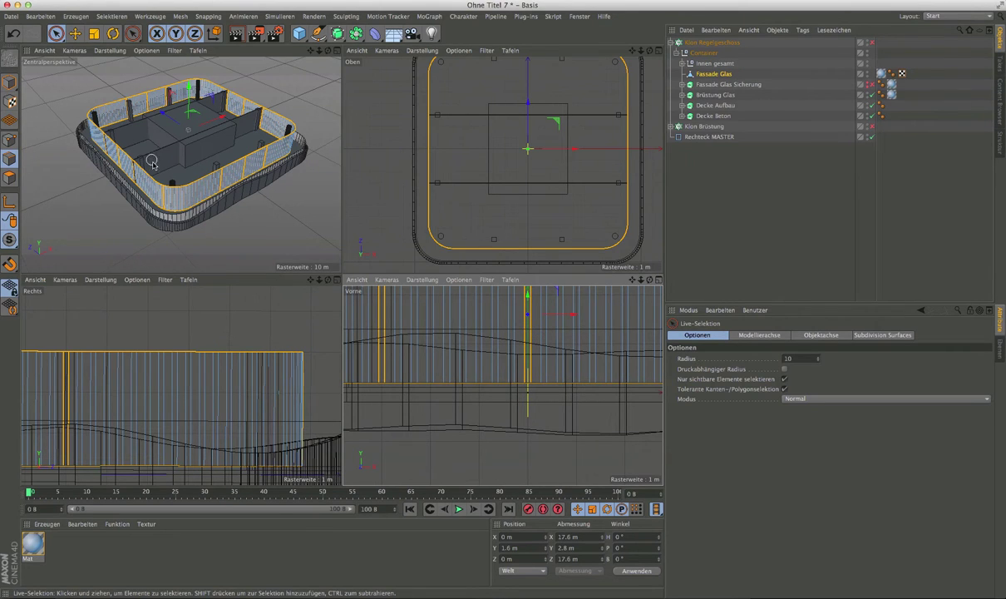
pyautogui.moveTo(133, 167)
pyautogui.keyDown('alt'); pyautogui.mouseDown()
pyautogui.moveTo(237, 167)
pyautogui.moveTo(201, 179)
pyautogui.mouseUp(); pyautogui.keyUp('alt')
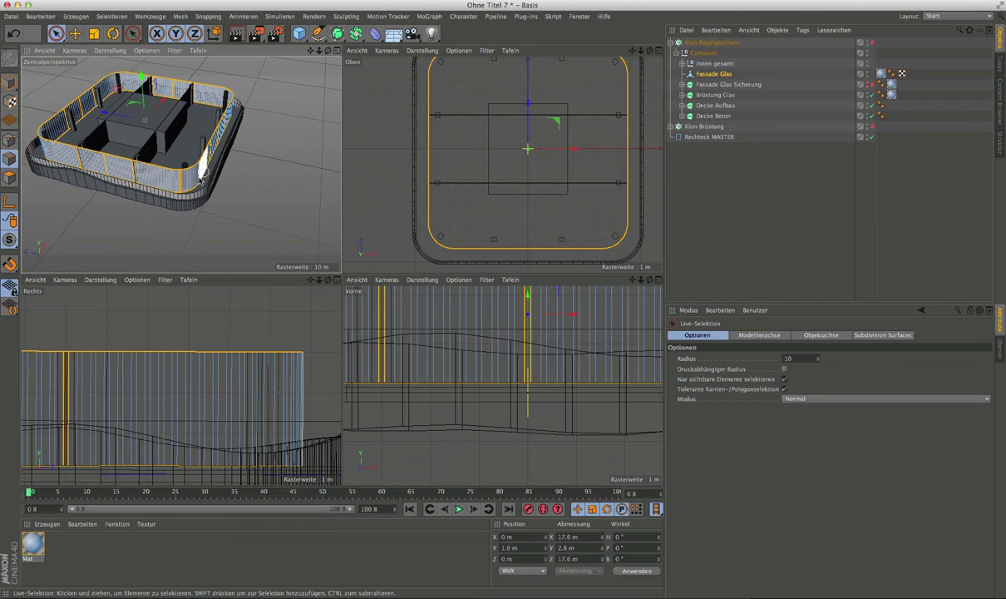
pyautogui.middleClick(283, 185)
# Step: Orbit and zoom in on the curved glass corner of the Fassade Glas facade
pyautogui.keyDown('alt'); pyautogui.moveTo(285, 291); pyautogui.dragTo(402, 331); pyautogui.keyUp('alt')
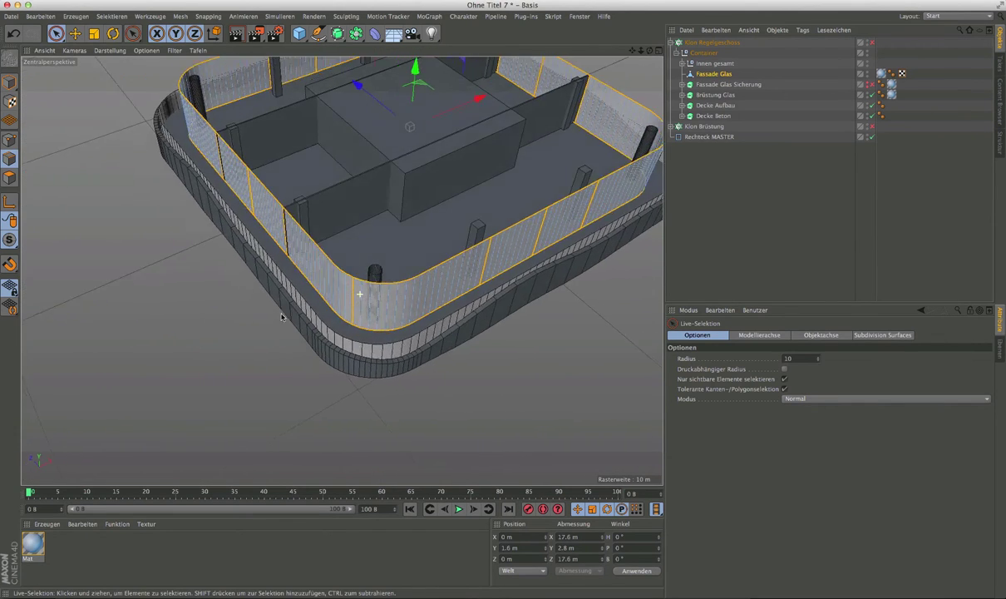
pyautogui.scroll(3, 402, 331)
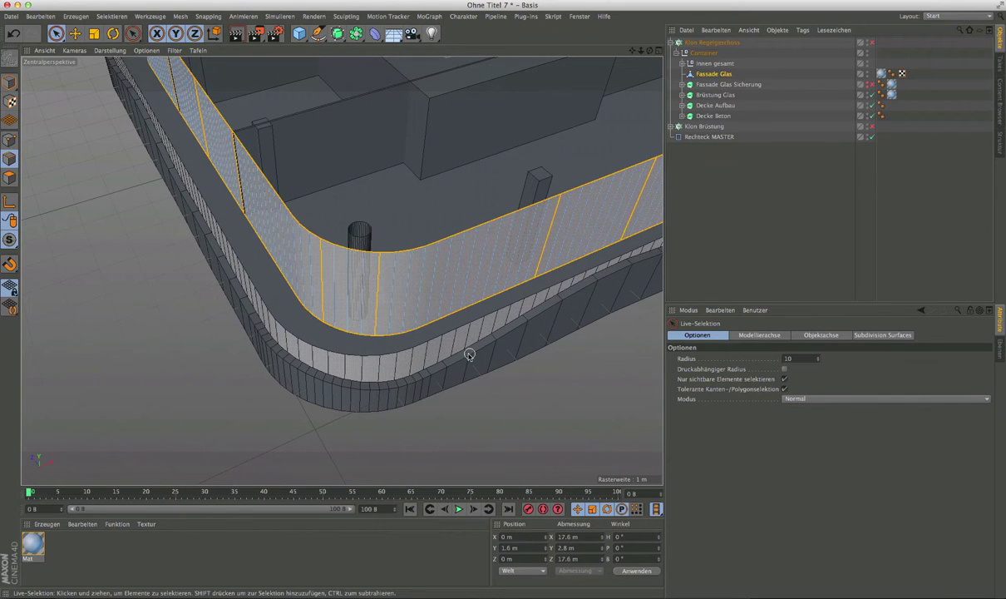
pyautogui.keyDown('alt'); pyautogui.moveTo(435, 355); pyautogui.dragTo(445, 304); pyautogui.keyUp('alt')
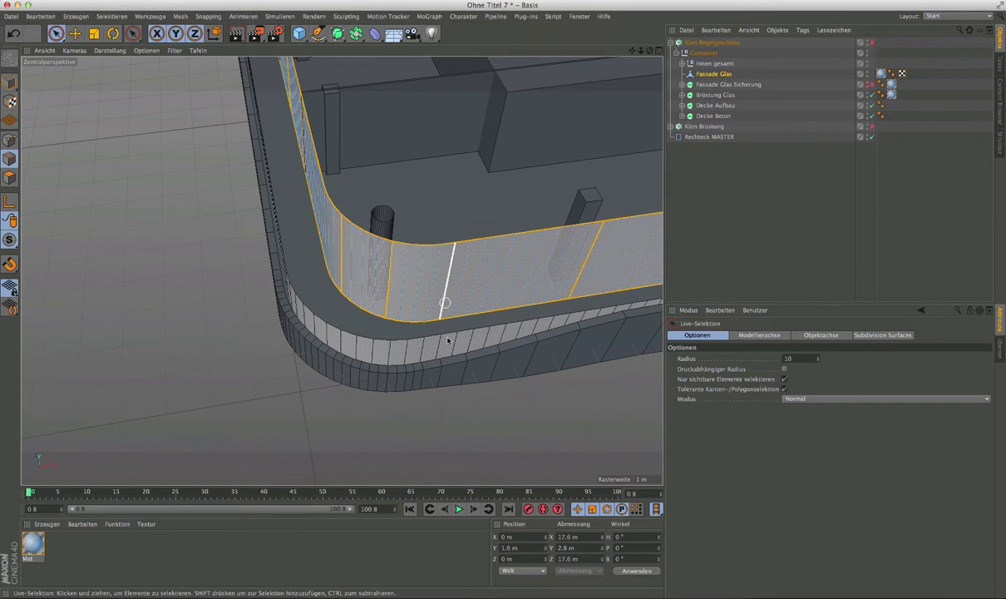
pyautogui.keyDown('alt'); pyautogui.moveTo(447, 340); pyautogui.dragTo(347, 279); pyautogui.keyUp('alt')
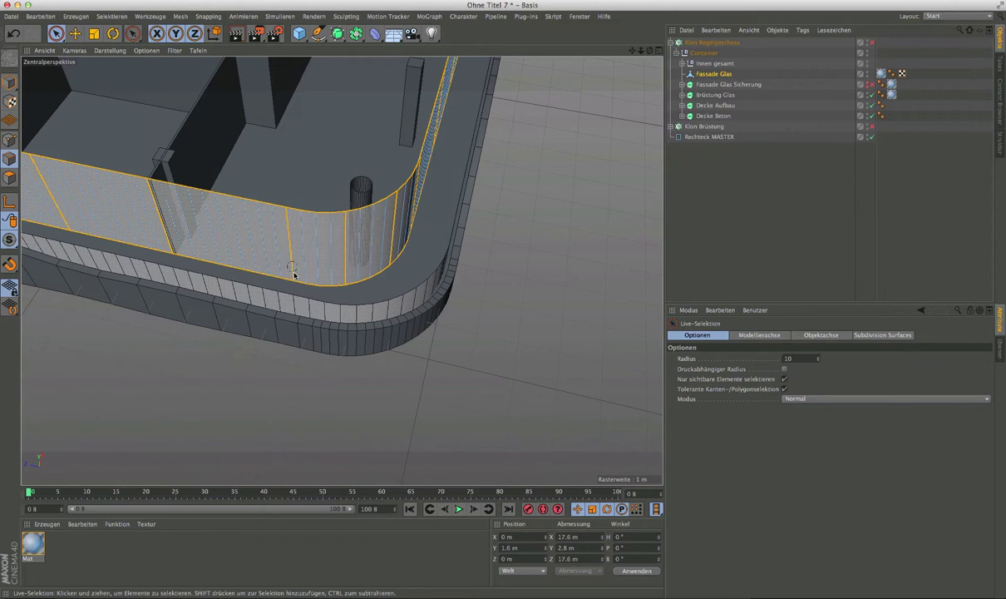
pyautogui.scroll(-3, 307, 310)
pyautogui.scroll(-3, 316, 300)
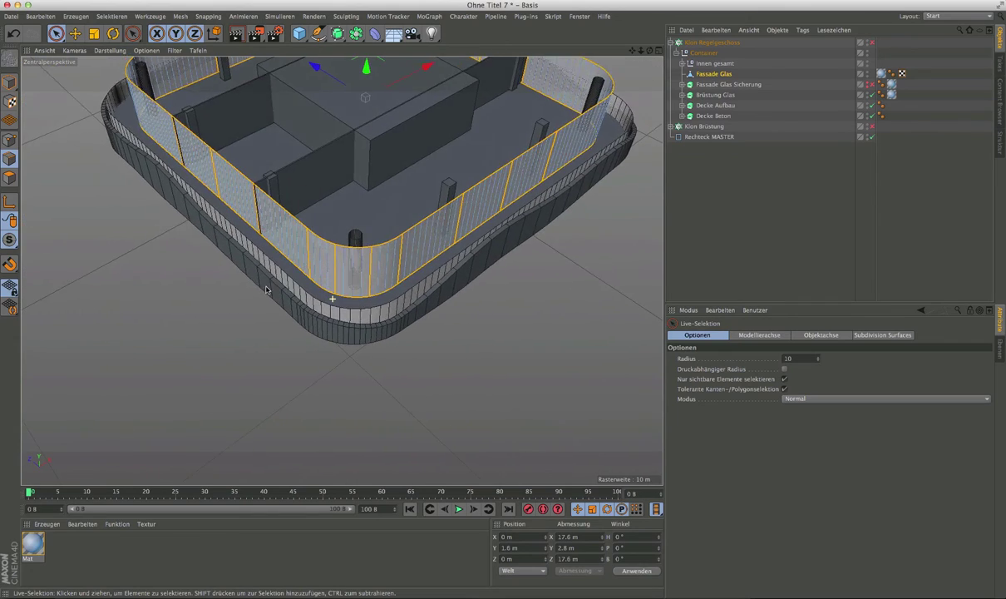
pyautogui.scroll(3, 329, 291)
pyautogui.keyDown('alt'); pyautogui.moveTo(330, 291); pyautogui.dragTo(445, 355); pyautogui.keyUp('alt')
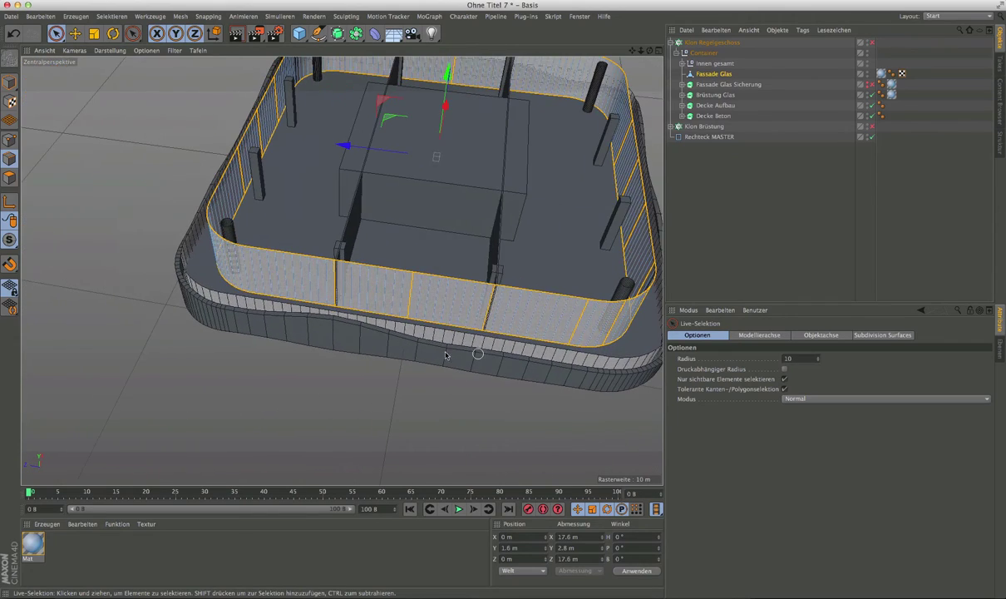
pyautogui.keyDown('alt'); pyautogui.moveTo(242, 276); pyautogui.dragTo(275, 273); pyautogui.keyUp('alt')
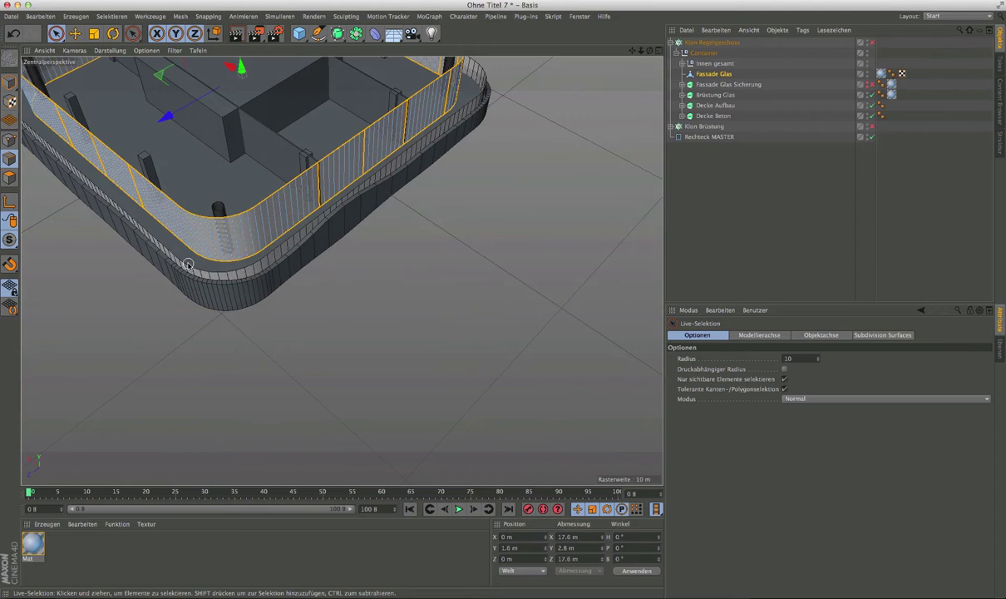
pyautogui.scroll(2, 188, 265)
pyautogui.keyDown('alt'); pyautogui.moveTo(198, 263); pyautogui.dragTo(306, 360); pyautogui.keyUp('alt')
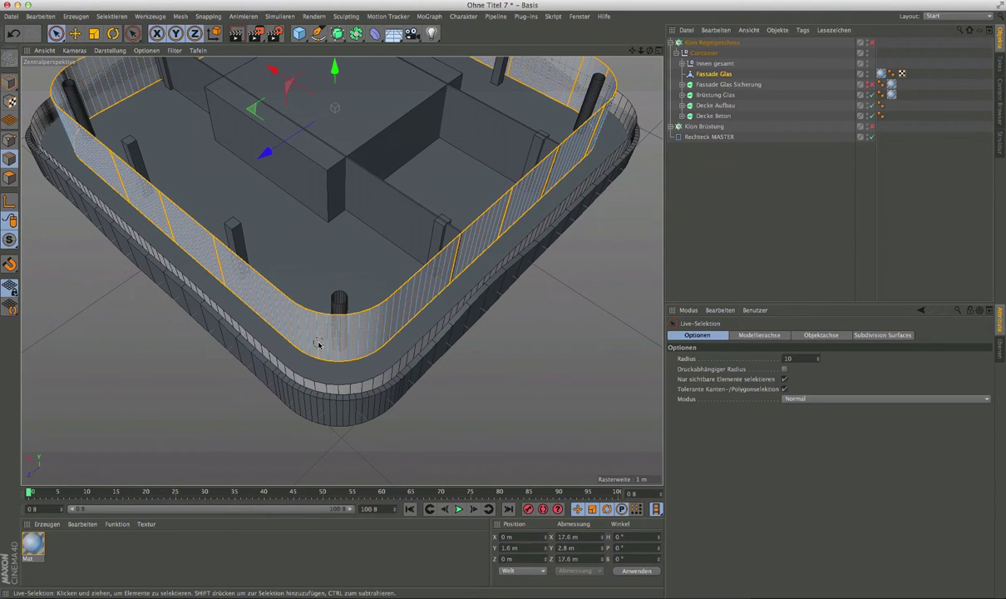
# Step: Select three vertical edges along the curved glass corner, then view the whole facade ring
pyautogui.click(319, 344)
pyautogui.click(363, 343)
pyautogui.scroll(3, 391, 323)
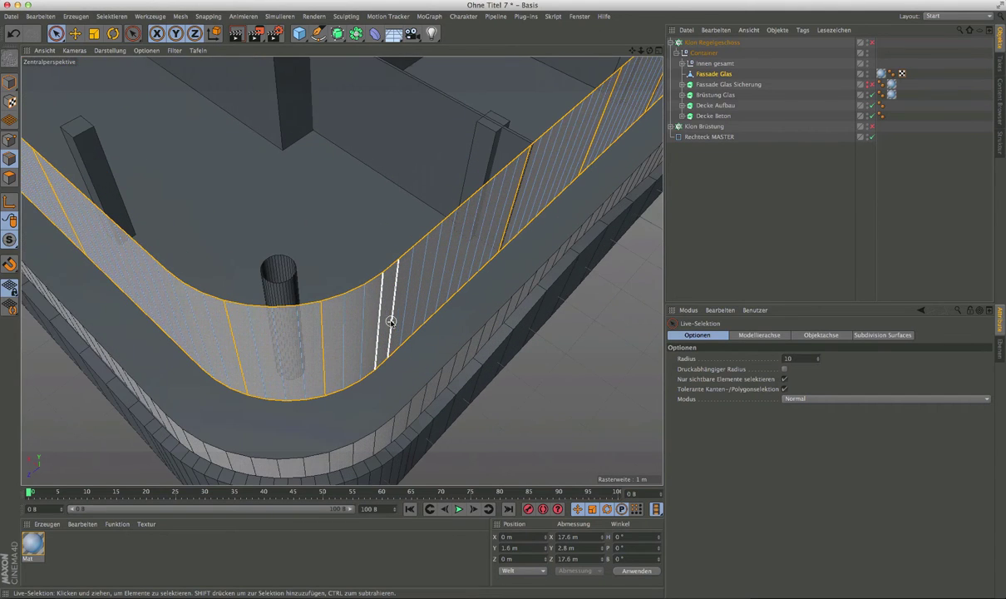
pyautogui.click(394, 316)
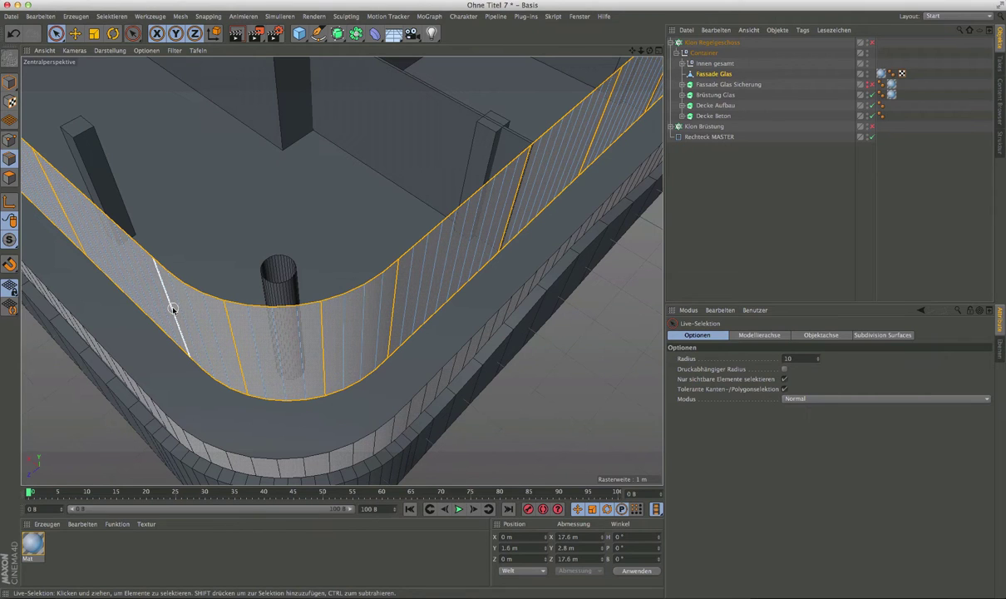
pyautogui.moveTo(229, 414)
pyautogui.keyDown('alt'); pyautogui.mouseDown()
pyautogui.moveTo(226, 337)
pyautogui.moveTo(243, 381)
pyautogui.moveTo(162, 359)
pyautogui.moveTo(391, 397)
pyautogui.mouseUp(); pyautogui.keyUp('alt')
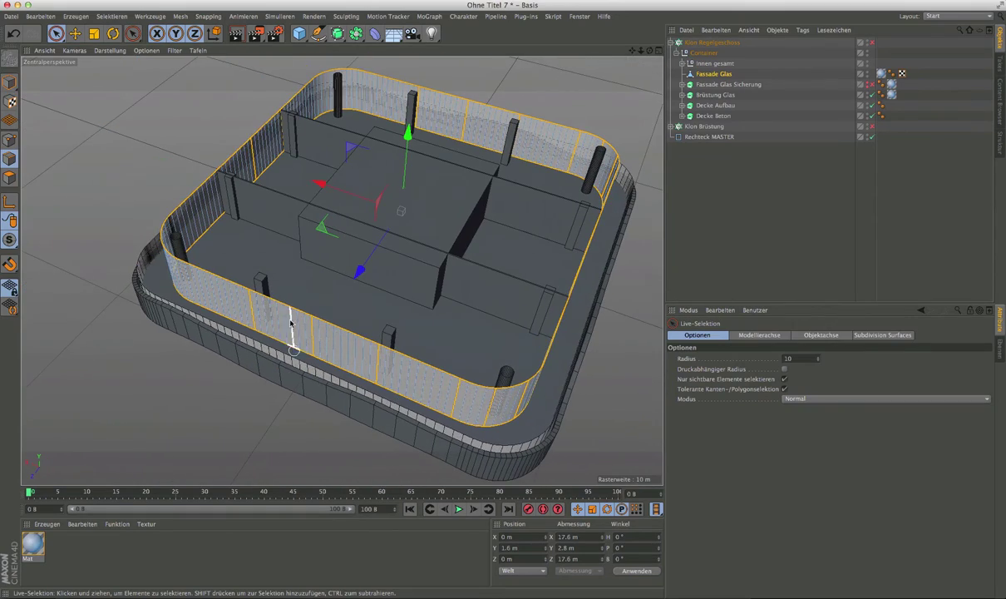
pyautogui.moveTo(290, 323)
pyautogui.keyDown('alt'); pyautogui.mouseDown()
pyautogui.moveTo(224, 287)
pyautogui.moveTo(411, 299)
pyautogui.moveTo(434, 310)
pyautogui.moveTo(382, 341)
pyautogui.moveTo(386, 333)
pyautogui.mouseUp(); pyautogui.keyUp('alt')
# Step: Add three more vertical facade edges on a rounded corner to the edge selection
pyautogui.scroll(5, 404, 347)
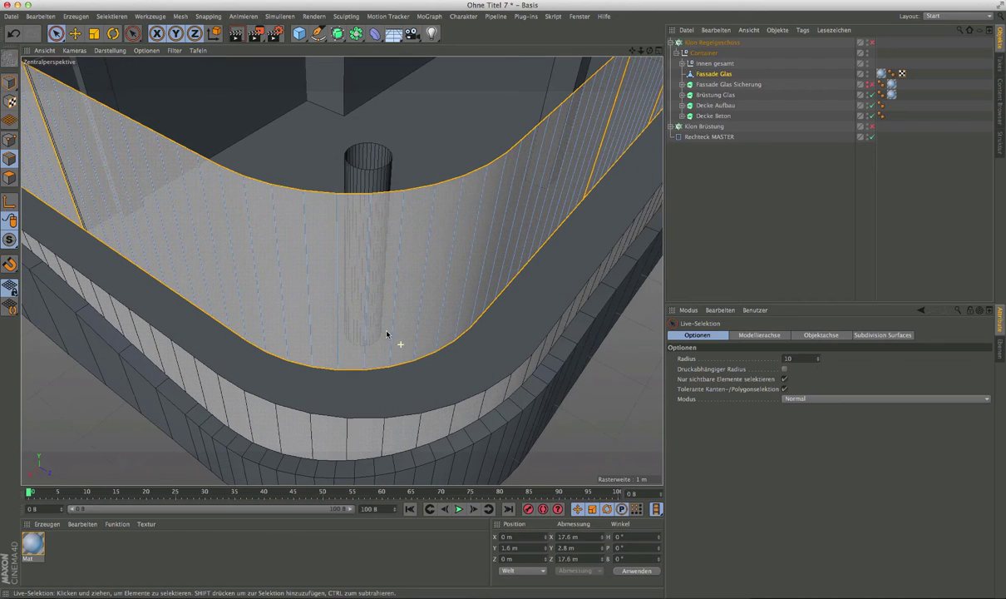
pyautogui.click(307, 293)
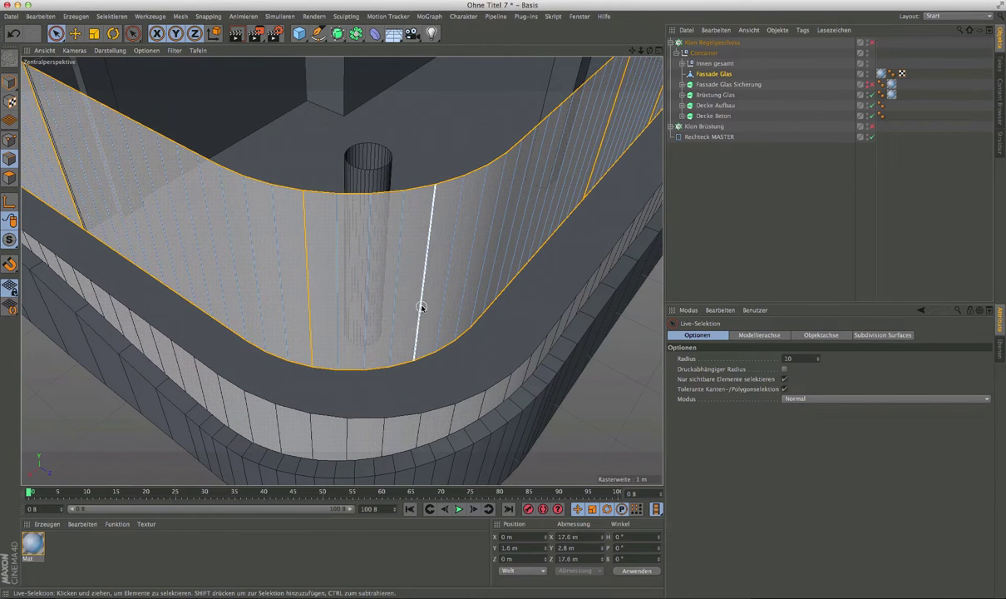
pyautogui.click(421, 306)
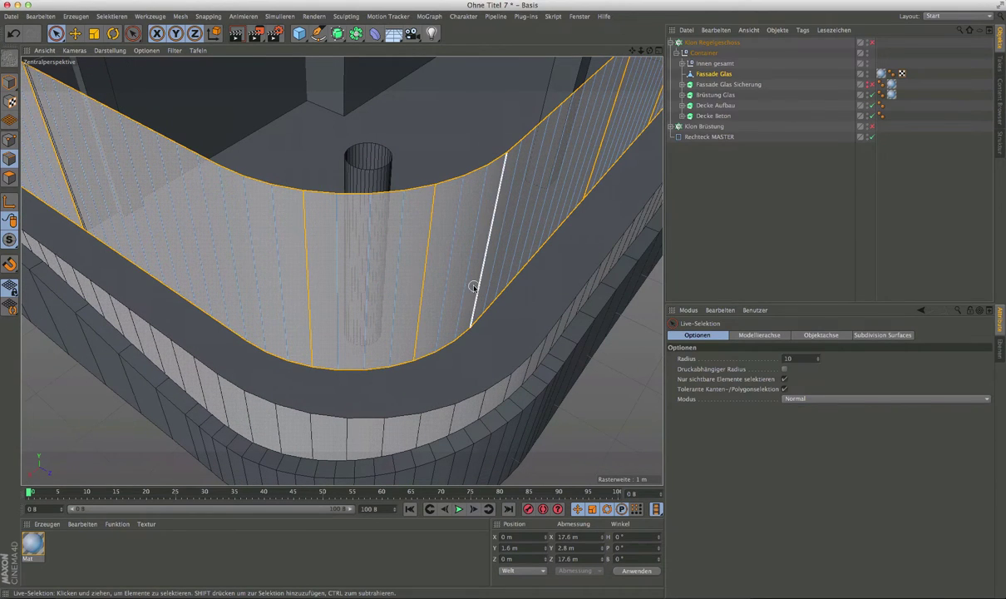
pyautogui.click(497, 248)
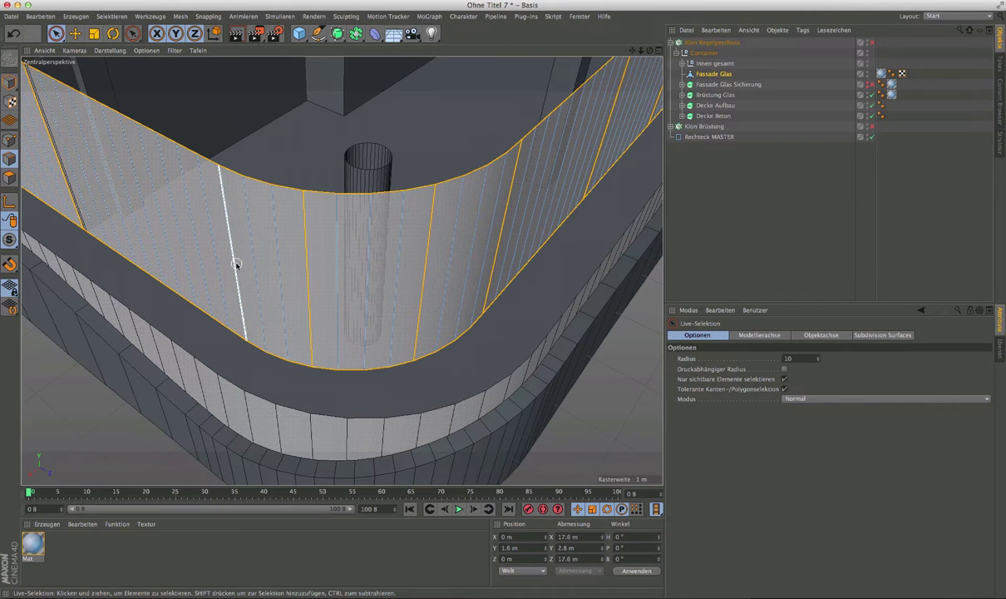
# Step: Orbit and zoom around the building to check the edge selection on every corner
pyautogui.moveTo(344, 406)
pyautogui.keyDown('alt'); pyautogui.mouseDown()
pyautogui.moveTo(333, 404)
pyautogui.moveTo(346, 379)
pyautogui.mouseUp(); pyautogui.keyUp('alt')
pyautogui.scroll(3, 373, 355)
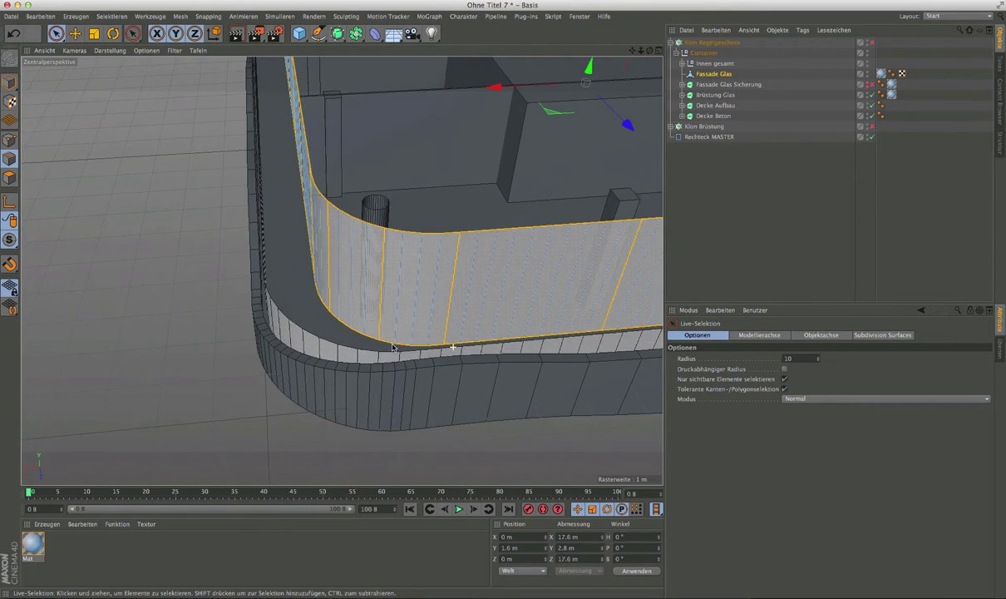
pyautogui.scroll(-3, 427, 413)
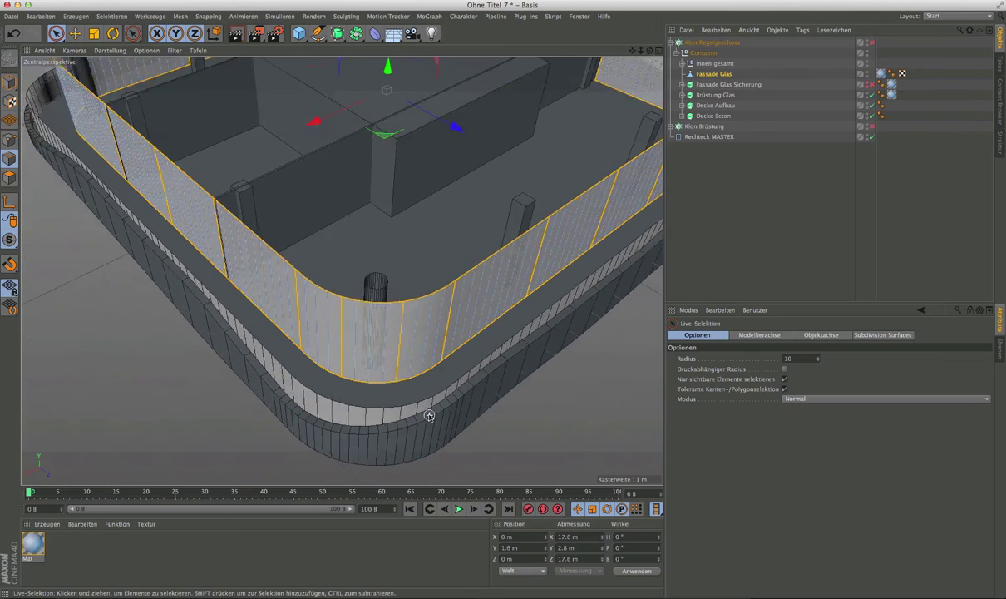
pyautogui.scroll(-2, 427, 413)
pyautogui.scroll(-2, 425, 413)
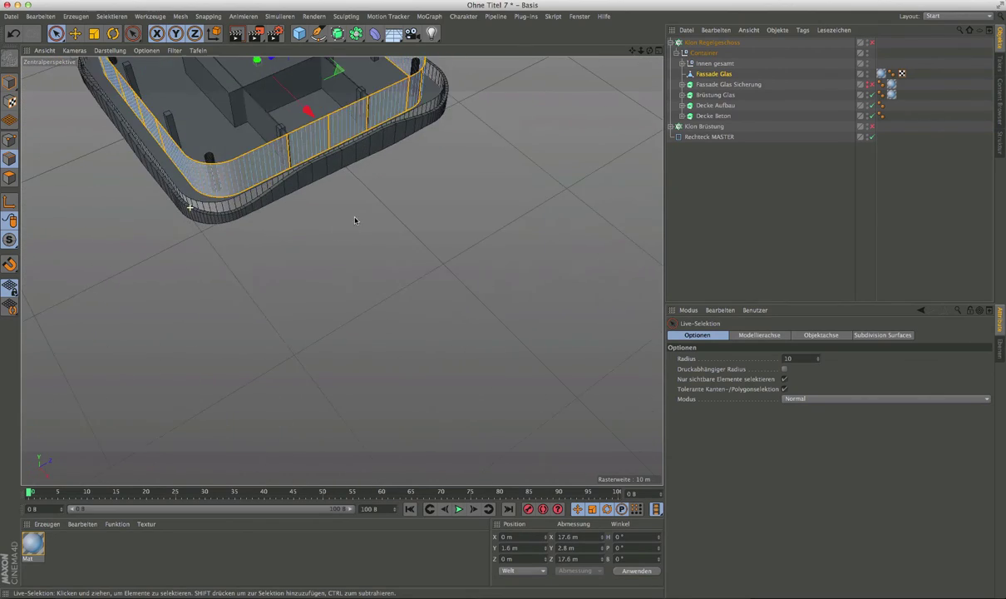
pyautogui.scroll(5, 349, 420)
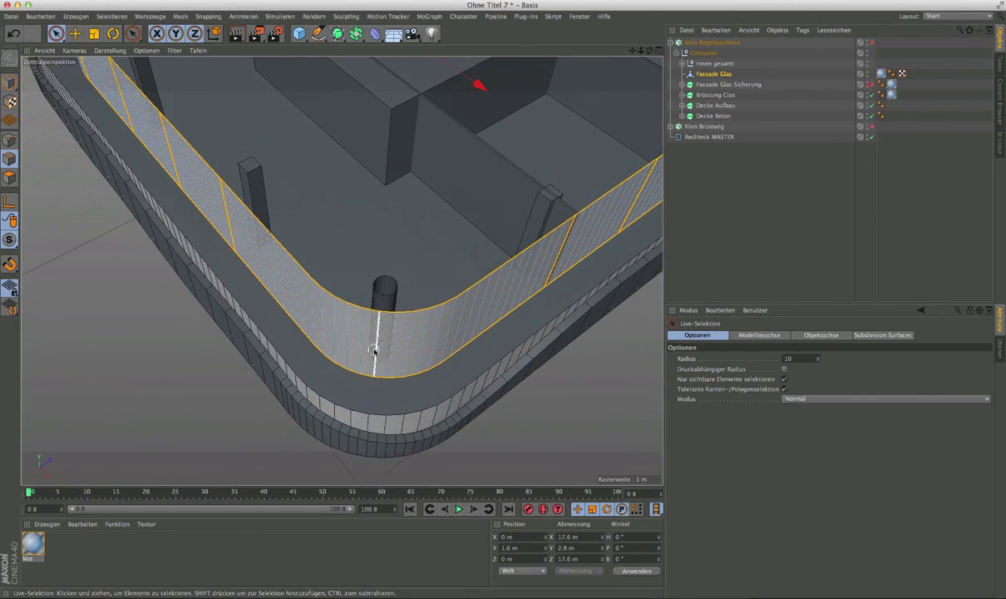
pyautogui.keyDown('alt'); pyautogui.moveTo(374, 349); pyautogui.dragTo(348, 335); pyautogui.keyUp('alt')
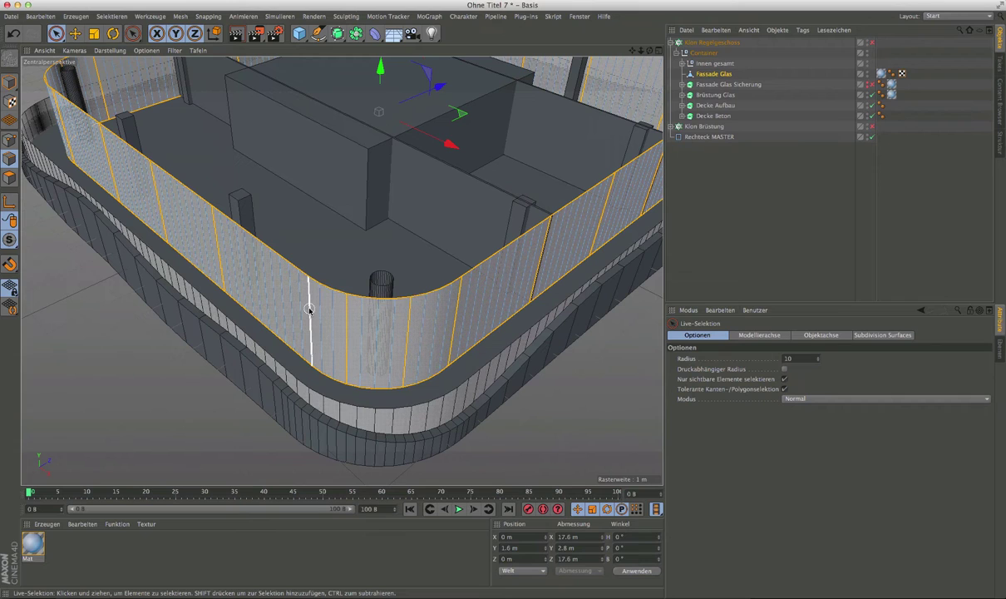
pyautogui.scroll(-3, 304, 309)
pyautogui.scroll(-5, 348, 411)
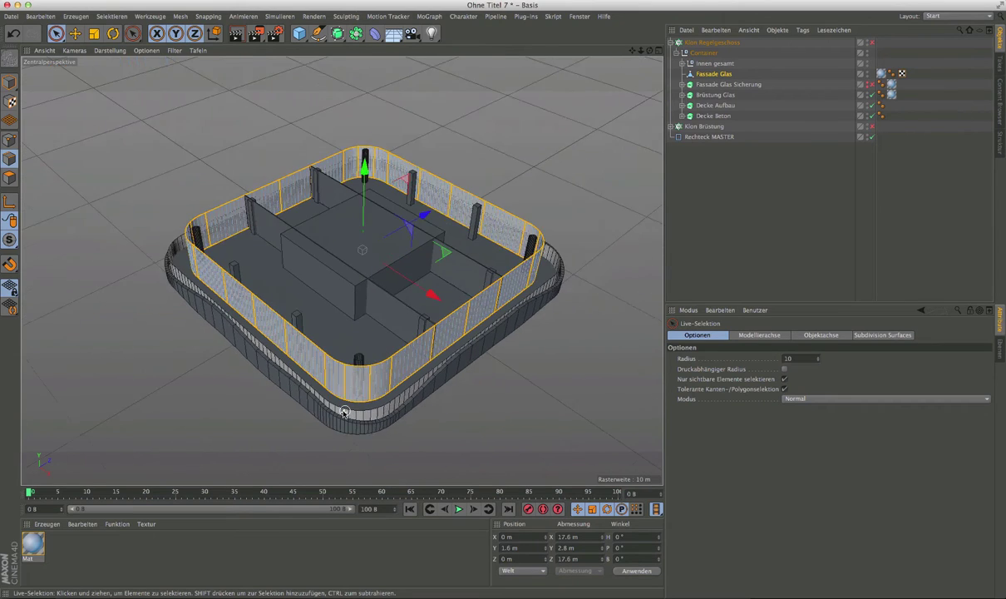
pyautogui.moveTo(348, 411)
pyautogui.keyDown('alt'); pyautogui.mouseDown()
pyautogui.moveTo(449, 384)
pyautogui.moveTo(432, 400)
pyautogui.moveTo(346, 408)
pyautogui.moveTo(451, 394)
pyautogui.moveTo(360, 365)
pyautogui.moveTo(539, 375)
pyautogui.moveTo(372, 411)
pyautogui.mouseUp(); pyautogui.keyUp('alt')
pyautogui.moveTo(391, 342)
pyautogui.keyDown('alt'); pyautogui.mouseDown()
pyautogui.moveTo(314, 366)
pyautogui.moveTo(458, 349)
pyautogui.moveTo(394, 390)
pyautogui.mouseUp(); pyautogui.keyUp('alt')
pyautogui.scroll(2, 429, 370)
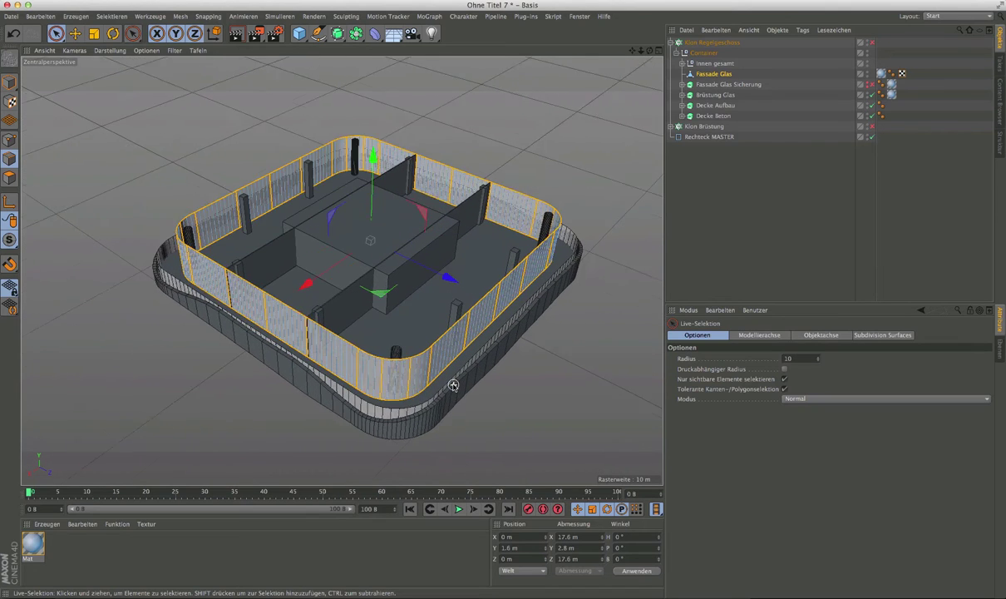
pyautogui.scroll(3, 428, 370)
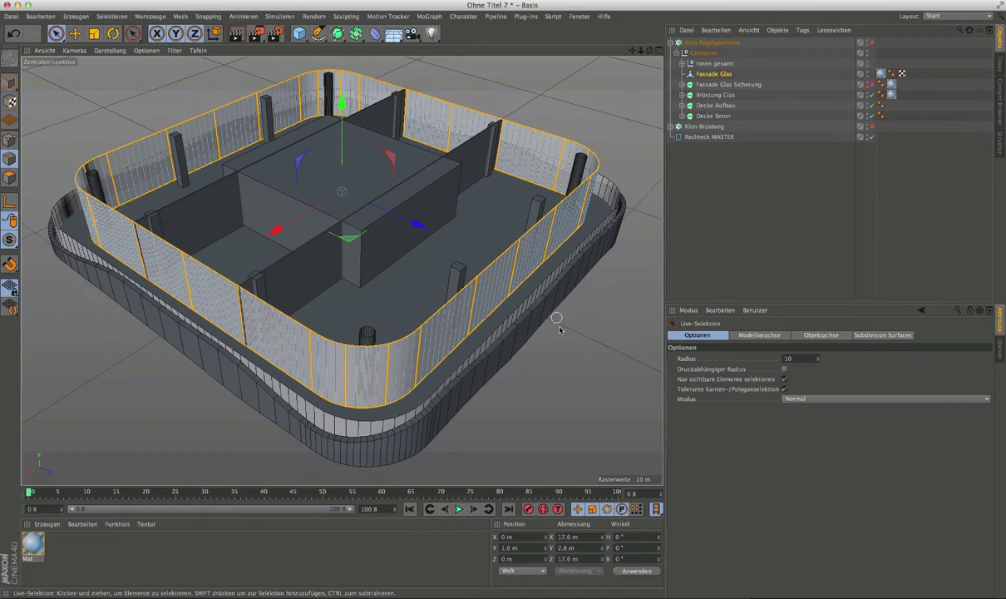
pyautogui.scroll(-2, 493, 348)
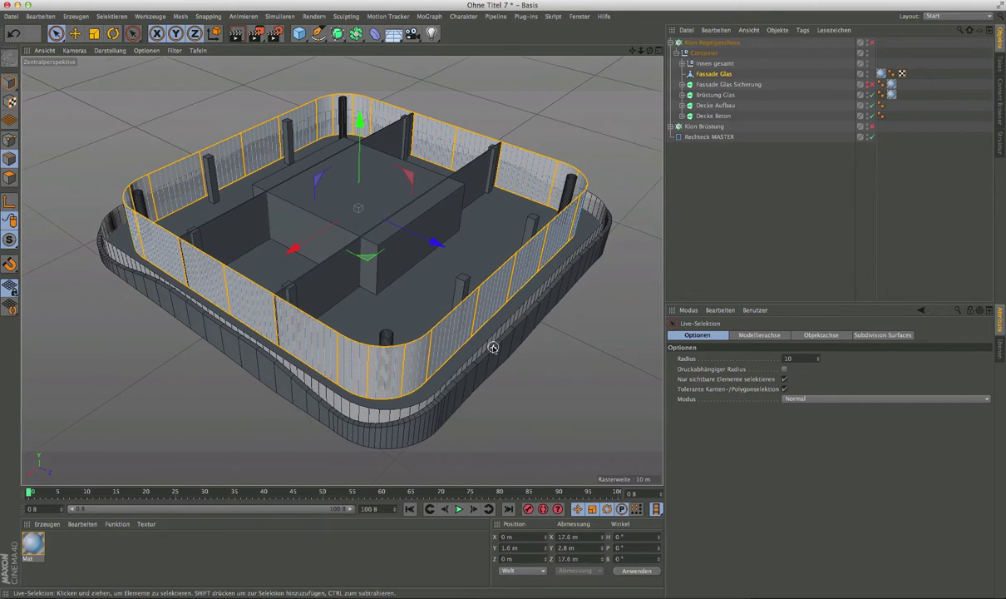
pyautogui.moveTo(494, 348)
pyautogui.keyDown('alt'); pyautogui.mouseDown()
pyautogui.moveTo(460, 337)
pyautogui.moveTo(478, 314)
pyautogui.moveTo(514, 328)
pyautogui.moveTo(474, 355)
pyautogui.moveTo(454, 343)
pyautogui.moveTo(464, 346)
pyautogui.mouseUp(); pyautogui.keyUp('alt')
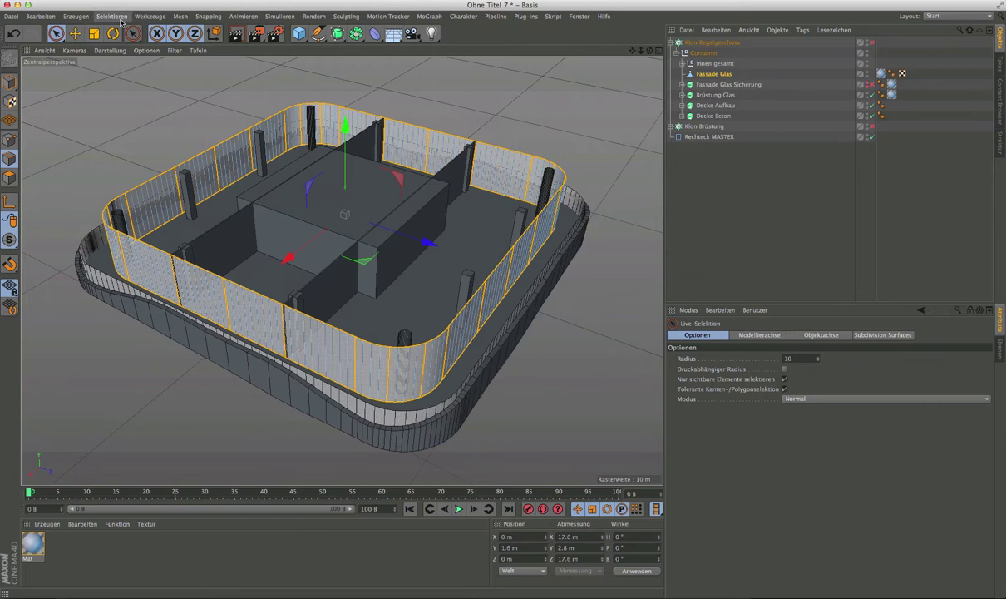
# Step: Convert the edge selection to a spline with Kanten-Selektion zu Spline and select Fassade Glas.Spline
pyautogui.click(181, 17)
pyautogui.moveTo(189, 43)
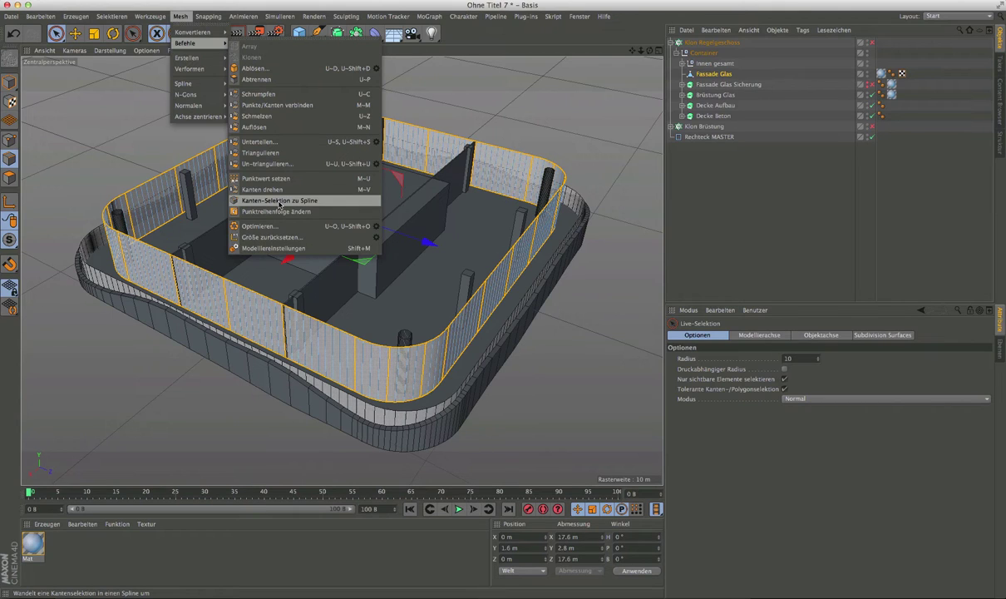
pyautogui.click(280, 201)
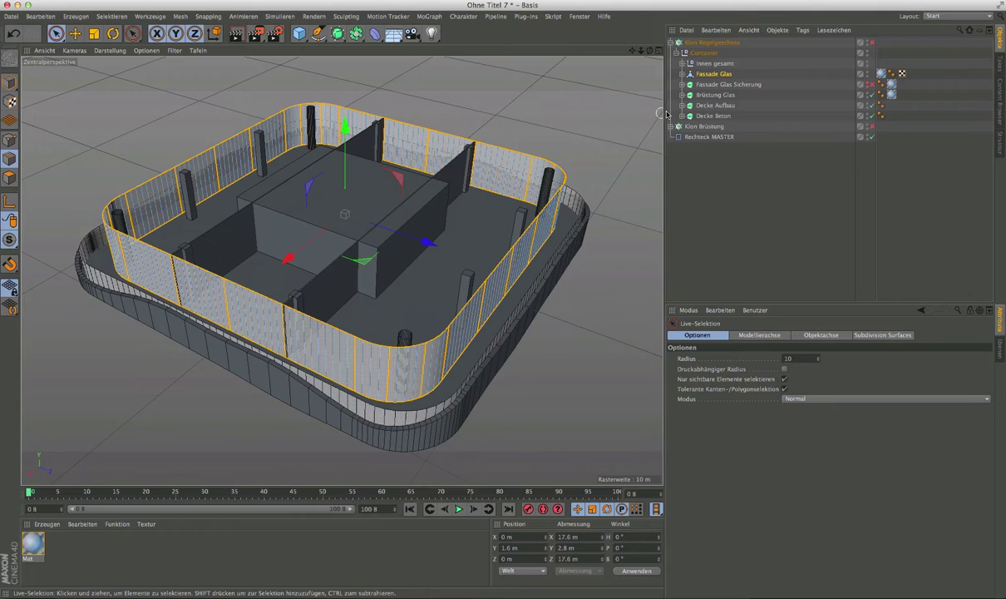
pyautogui.click(682, 74)
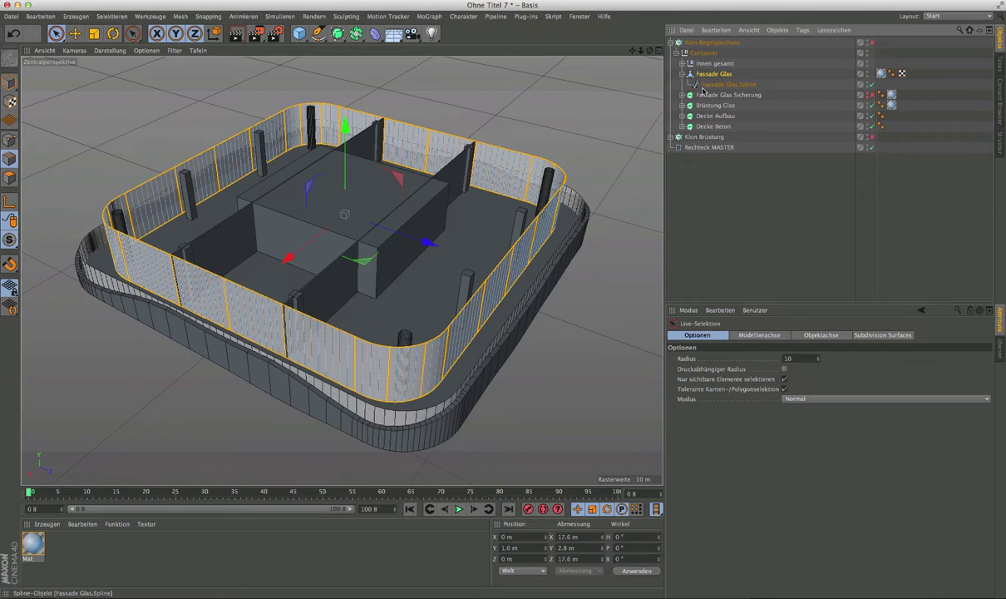
pyautogui.click(703, 85)
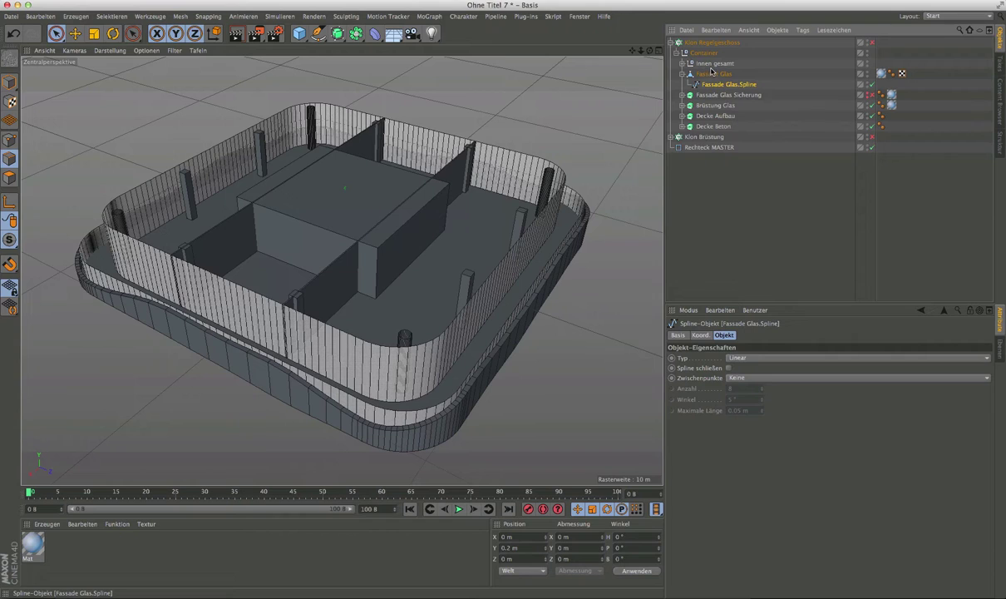
# Step: Move Fassade Glas.Spline directly under Container and hide the Fassade Glas facade
pyautogui.moveTo(703, 64); pyautogui.dragTo(703, 64)
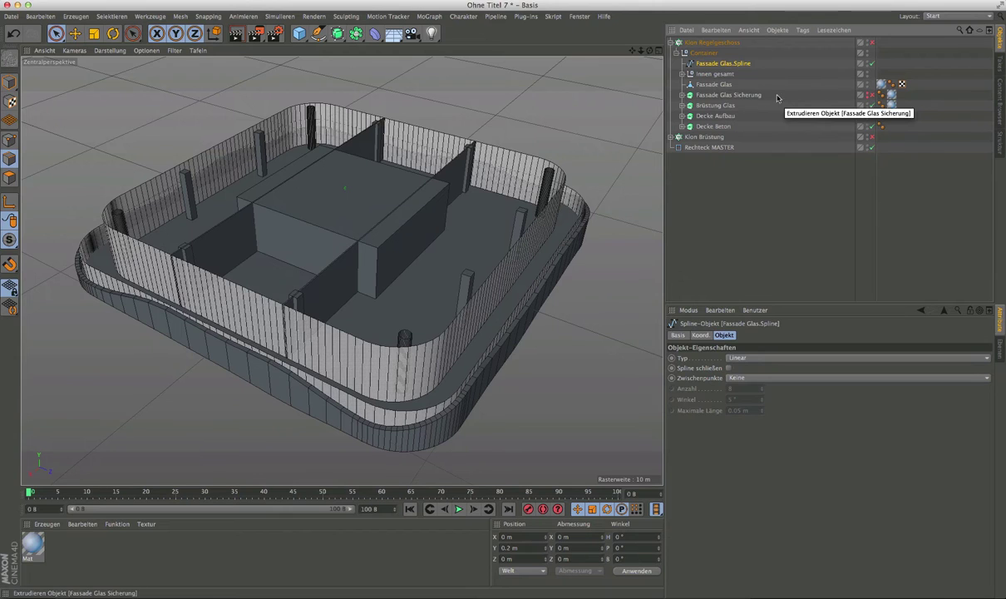
pyautogui.click(866, 82)
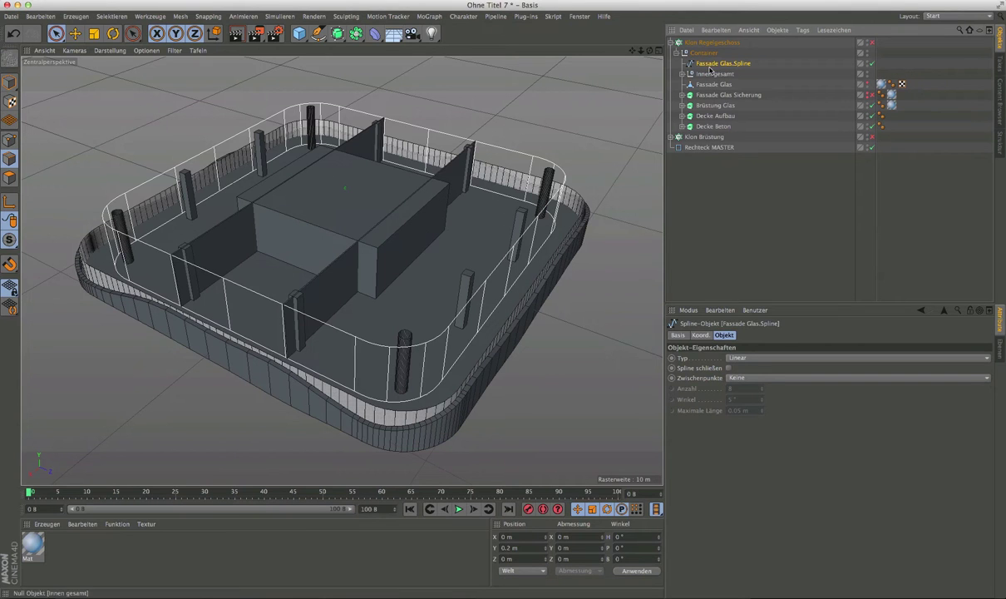
pyautogui.keyDown('alt'); pyautogui.moveTo(422, 364); pyautogui.dragTo(524, 262); pyautogui.keyUp('alt')
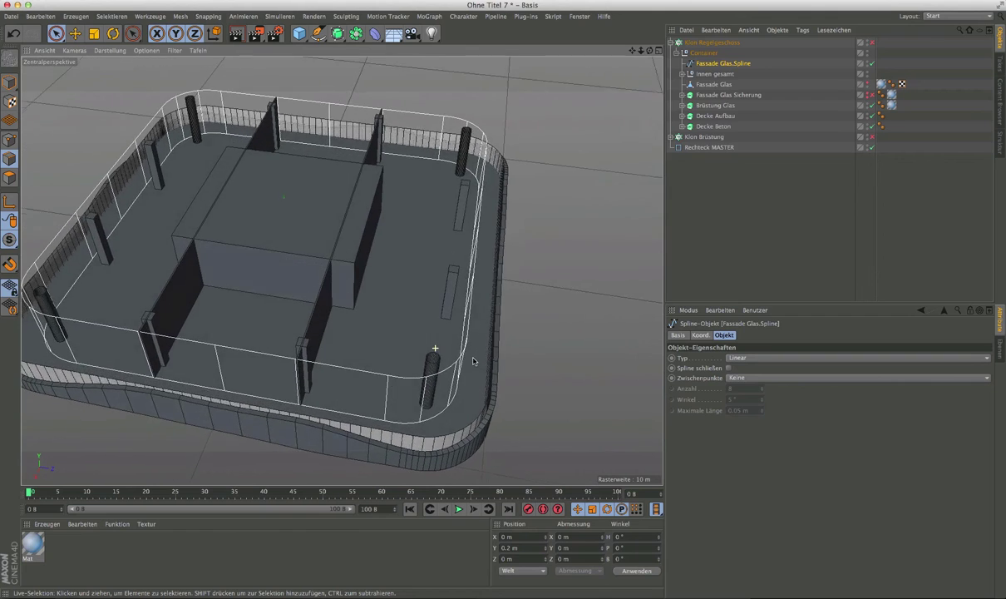
pyautogui.keyDown('alt'); pyautogui.moveTo(395, 317); pyautogui.dragTo(452, 316); pyautogui.keyUp('alt')
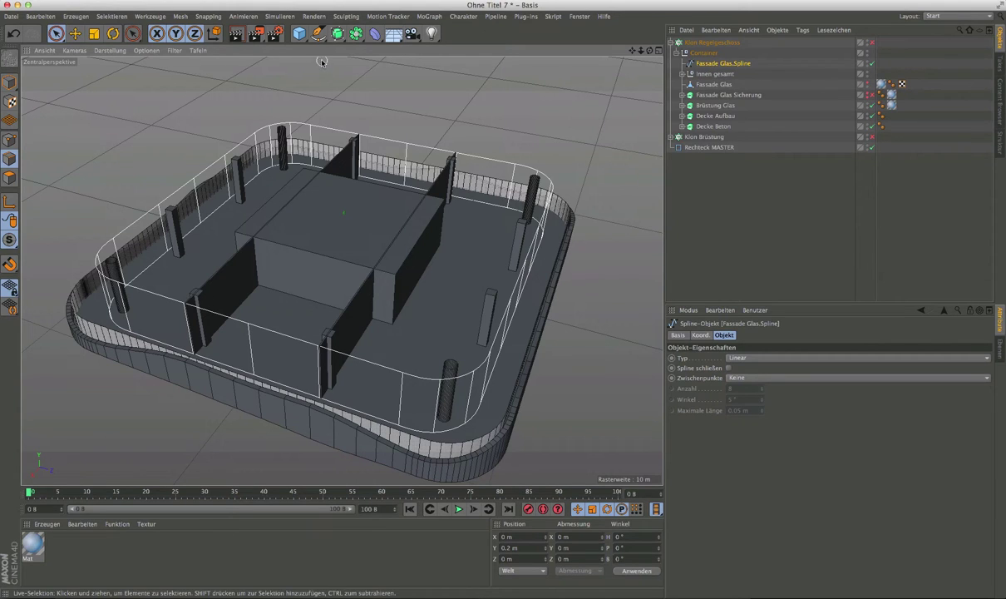
pyautogui.moveTo(348, 40)
pyautogui.mouseDown()
pyautogui.moveTo(335, 42)
pyautogui.moveTo(464, 56)
pyautogui.moveTo(359, 86)
pyautogui.mouseUp()
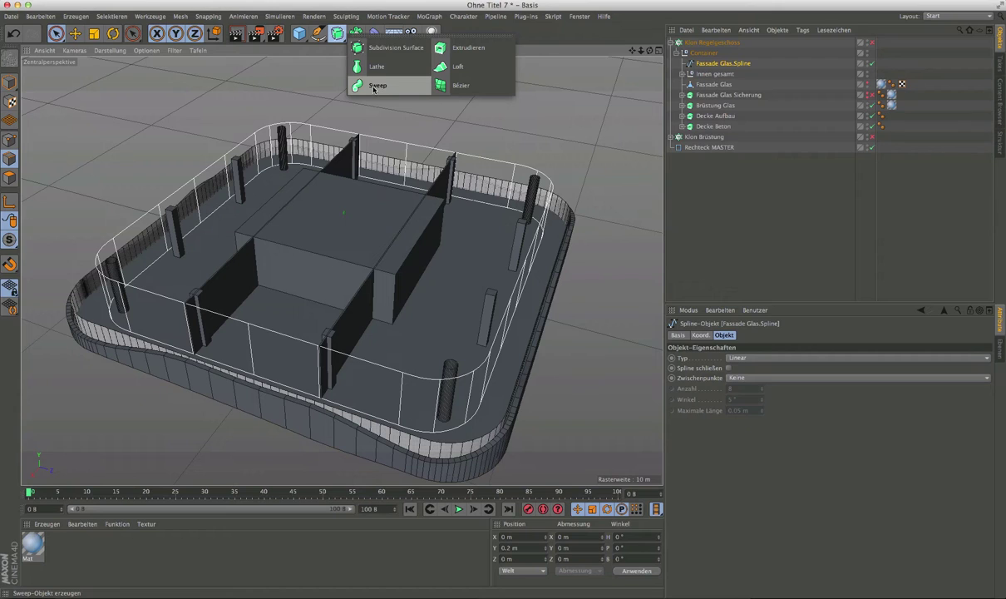
# Step: Build a Sweep under Container with a Rechteck profile and Fassade Glas.Spline as path
pyautogui.moveTo(366, 86); pyautogui.dragTo(366, 87)
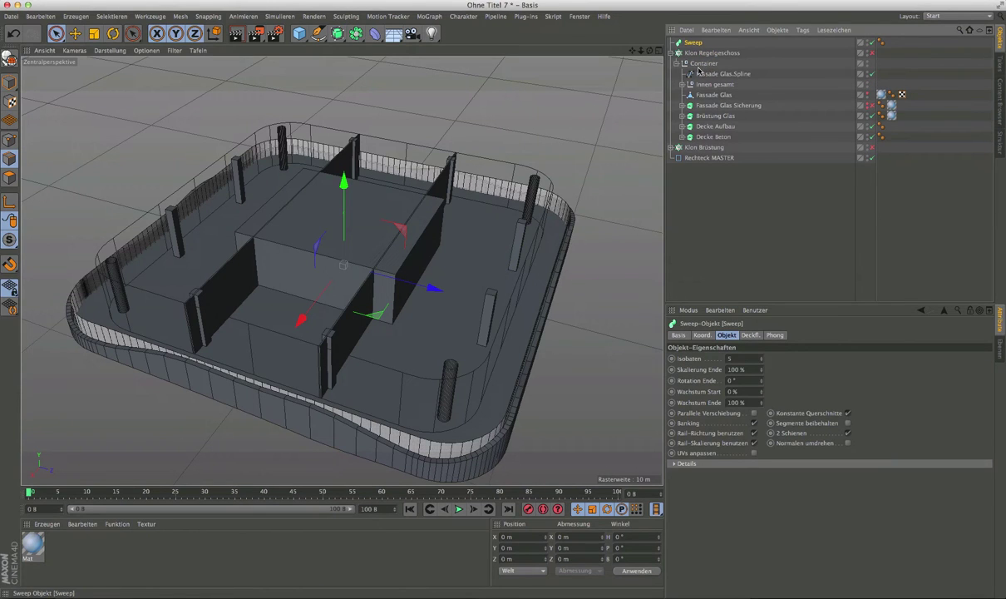
pyautogui.moveTo(699, 72); pyautogui.dragTo(700, 73)
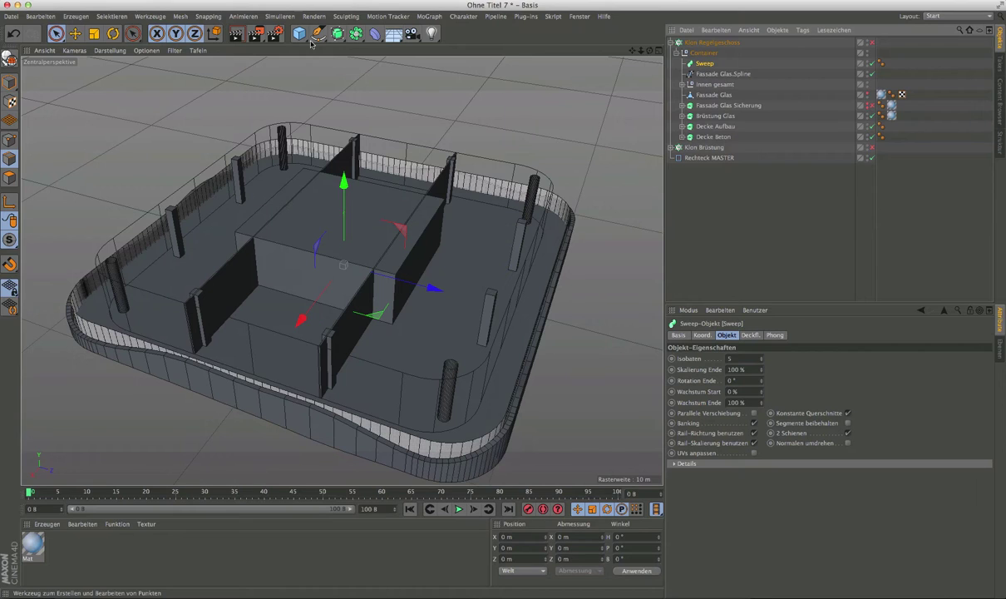
pyautogui.moveTo(318, 33); pyautogui.dragTo(424, 80)
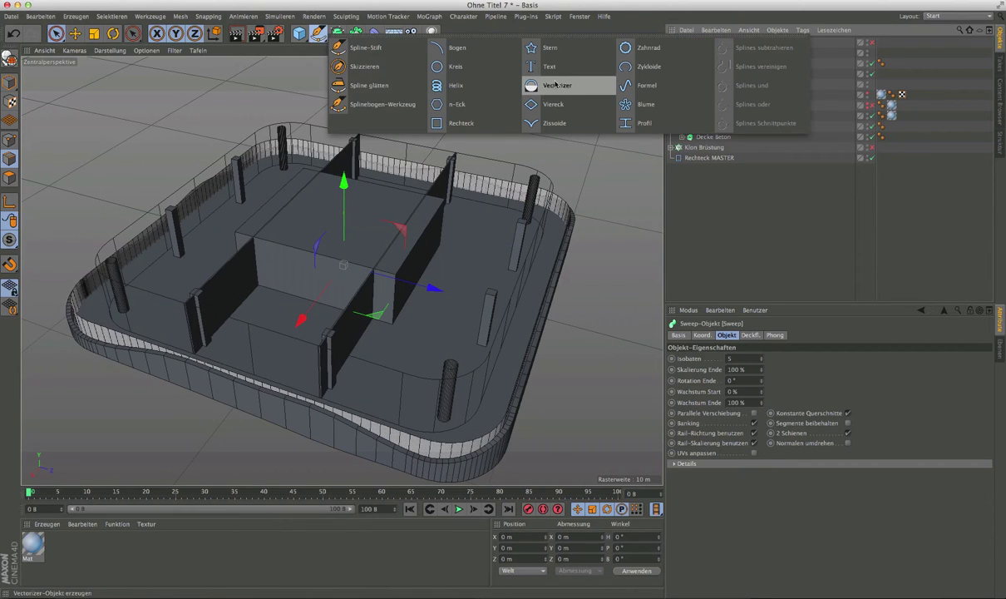
pyautogui.click(464, 123)
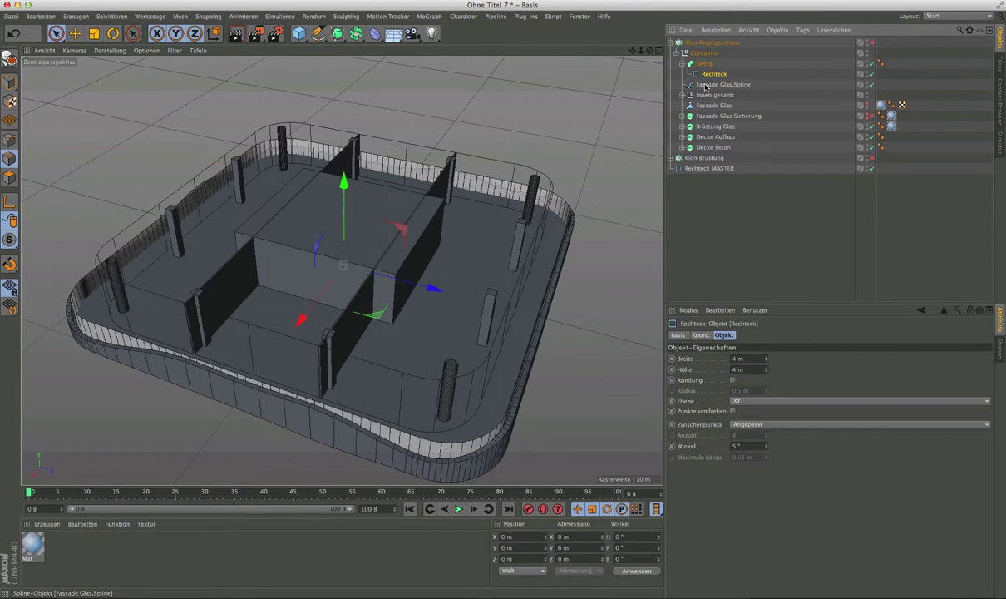
pyautogui.moveTo(705, 76); pyautogui.dragTo(707, 76)
pyautogui.click(712, 86)
pyautogui.moveTo(722, 81); pyautogui.dragTo(722, 83)
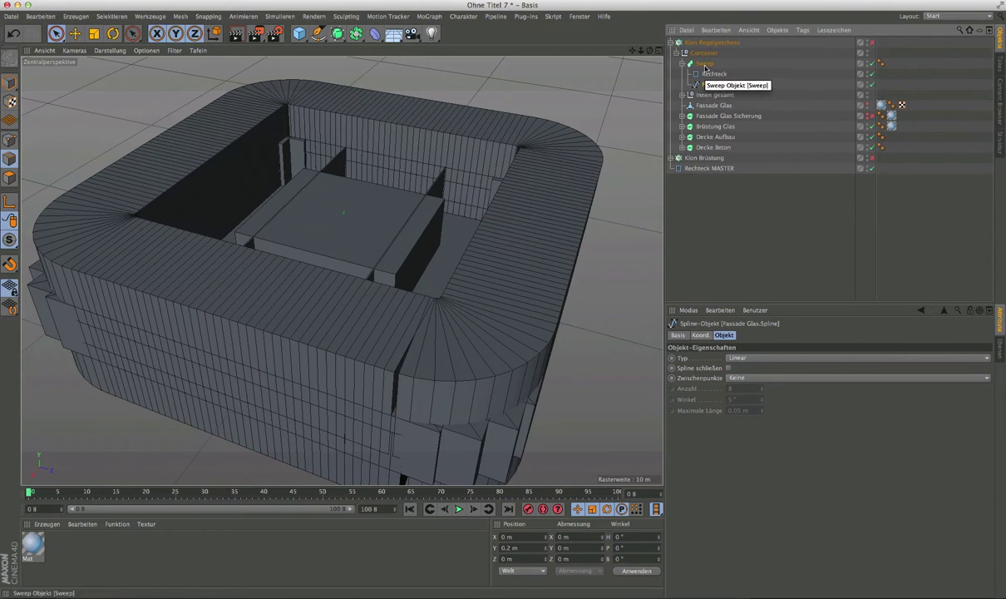
pyautogui.click(705, 65)
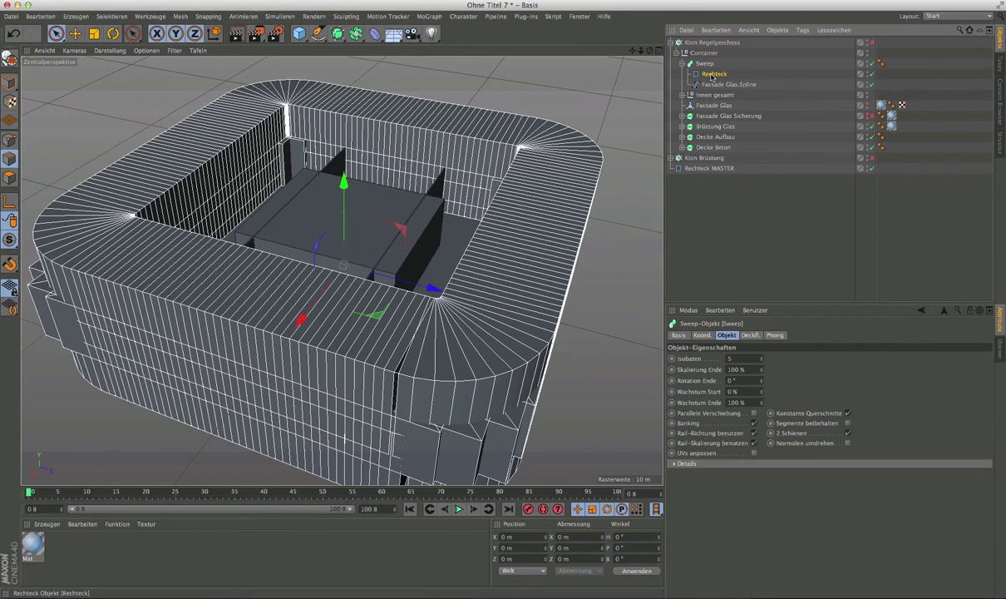
pyautogui.click(709, 75)
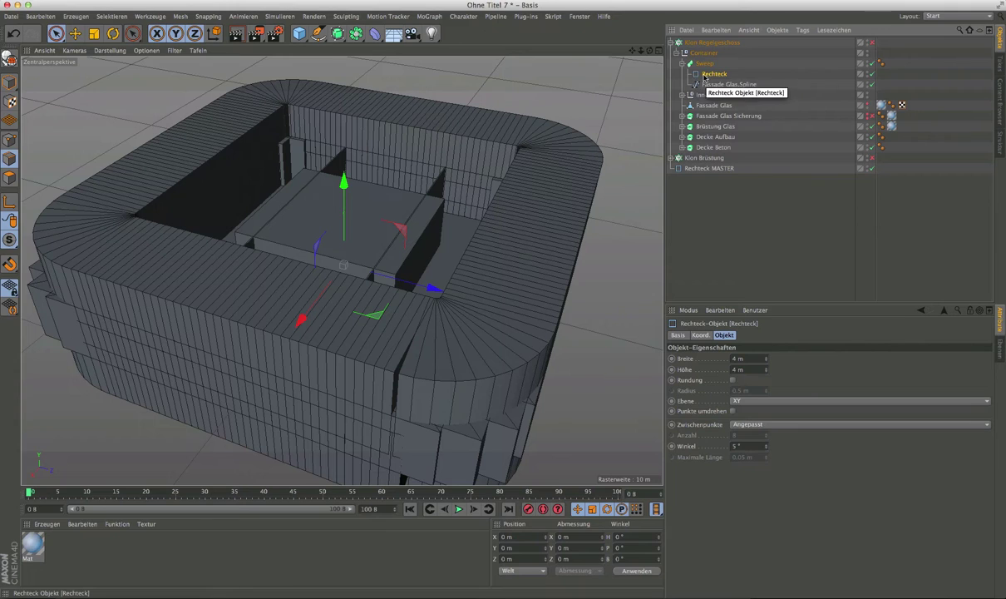
pyautogui.click(714, 85)
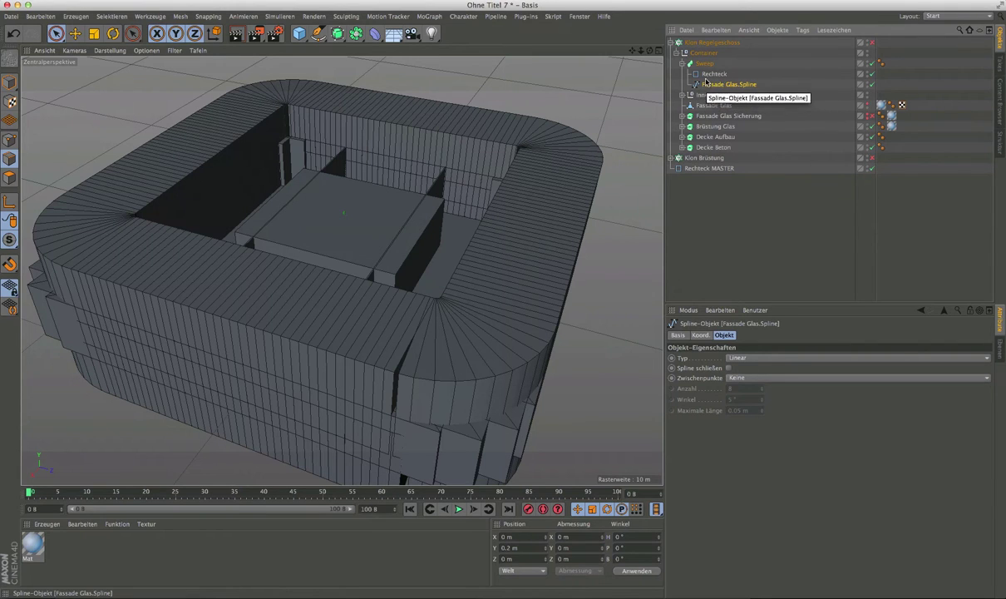
# Step: Set the Rechteck profile's Breite and Höhe to 0.06 m
pyautogui.click(707, 75)
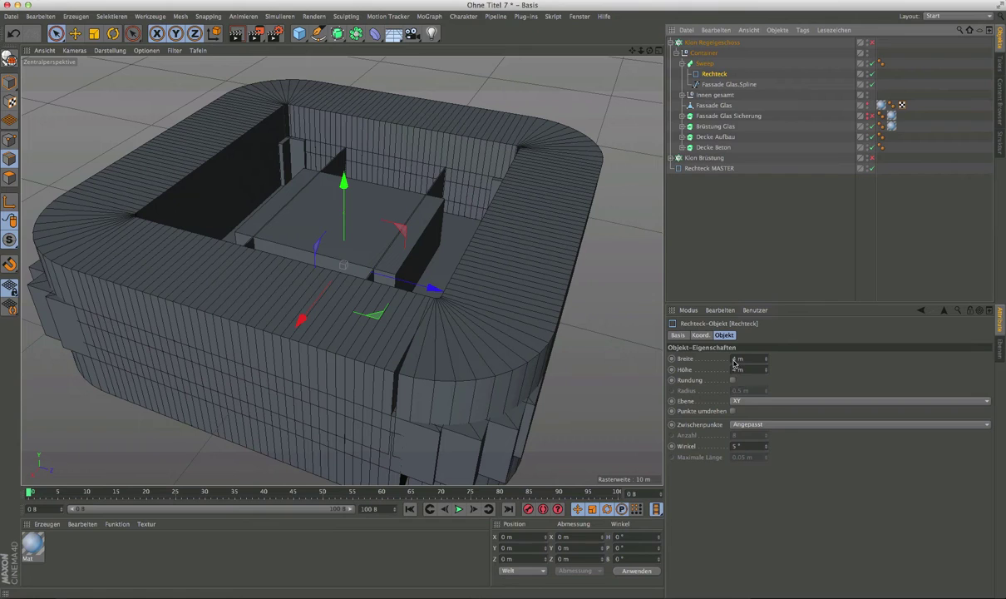
pyautogui.moveTo(733, 360); pyautogui.dragTo(764, 360)
pyautogui.write('.06')
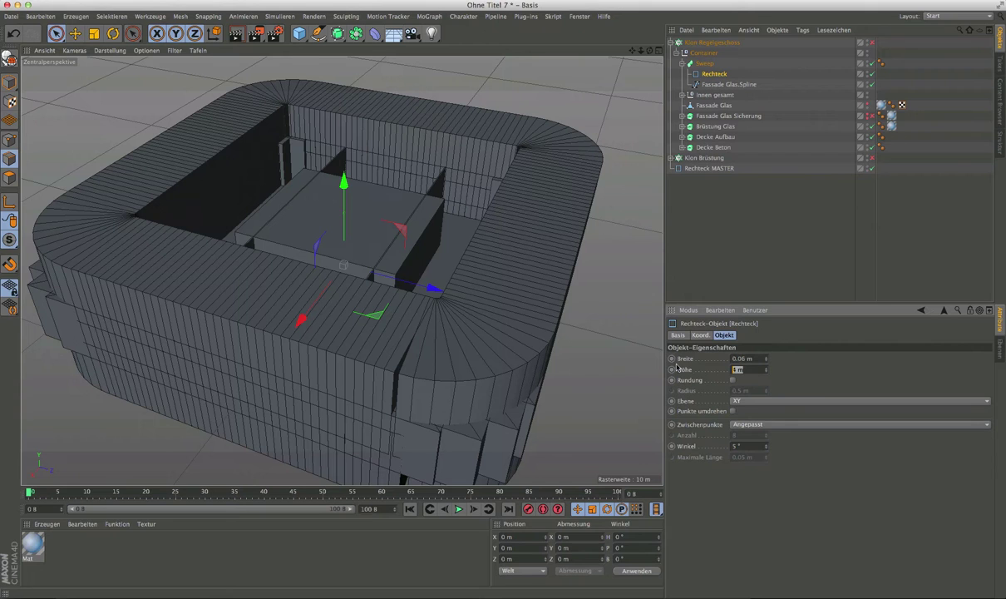
pyautogui.press('Tab')
pyautogui.write('.0')
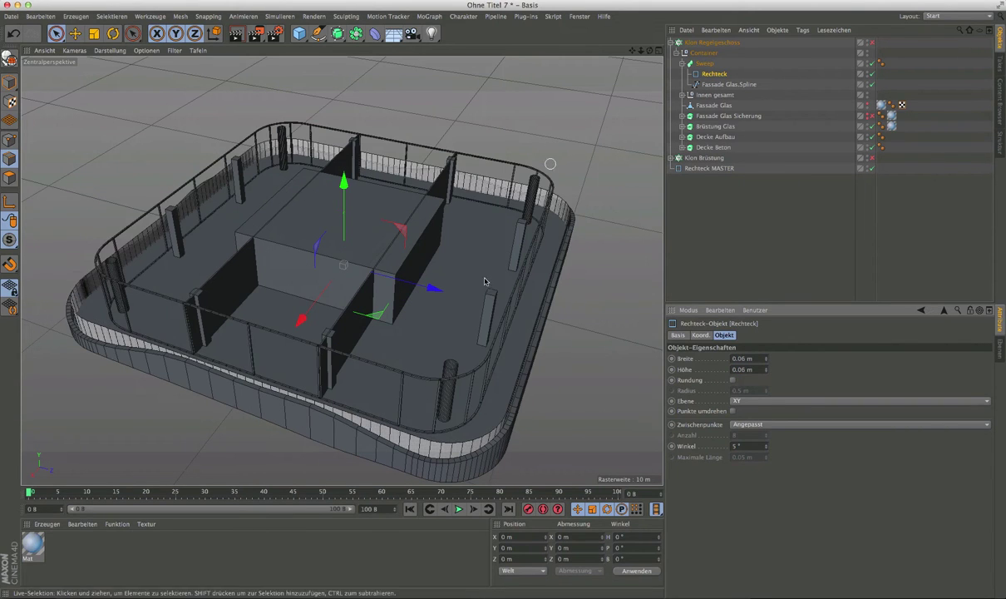
# Step: Enable Banking on the Sweep object
pyautogui.scroll(5, 455, 420)
pyautogui.scroll(2, 451, 428)
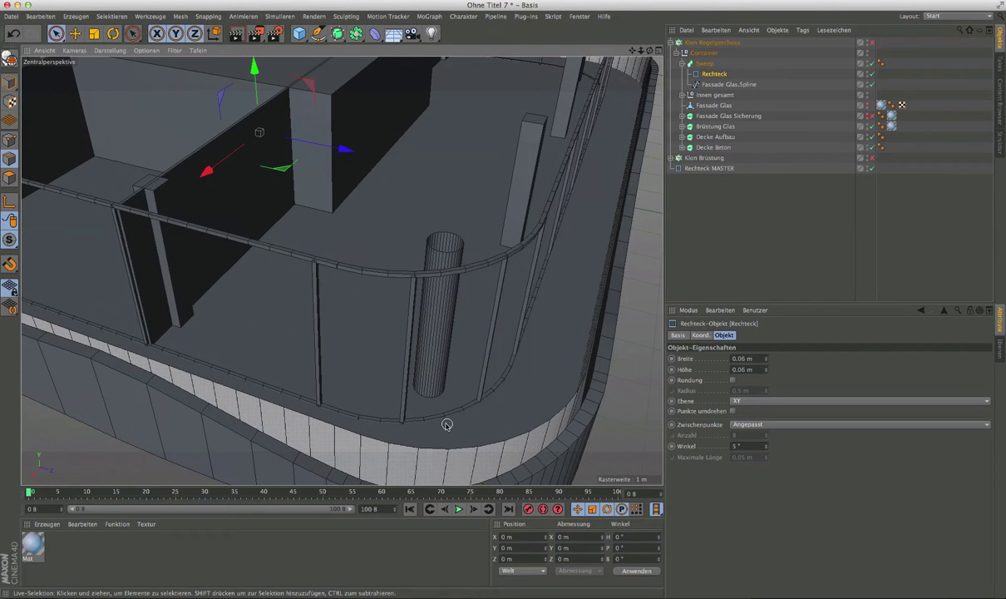
pyautogui.scroll(3, 429, 424)
pyautogui.scroll(-3, 418, 418)
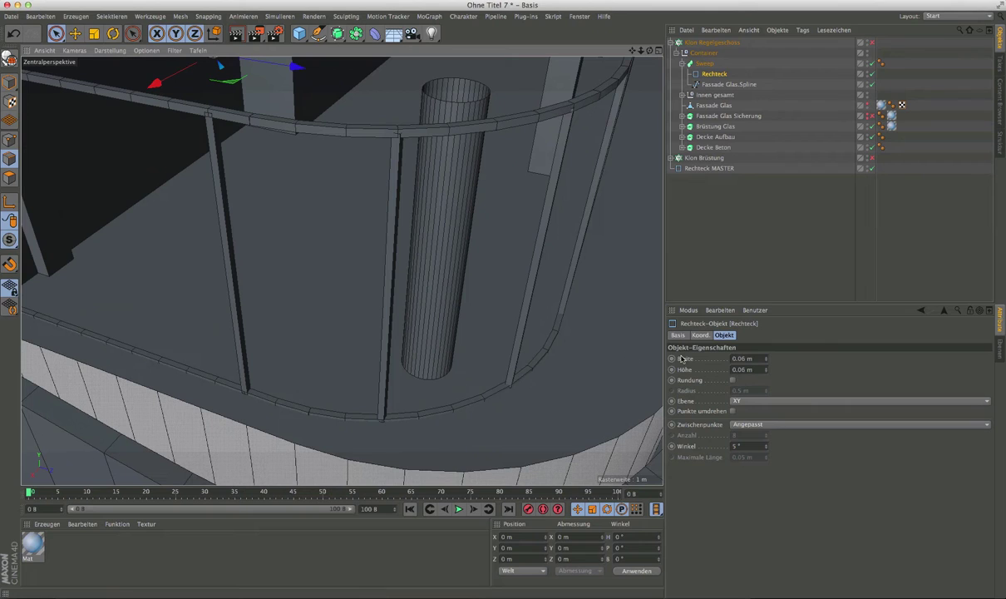
pyautogui.click(705, 63)
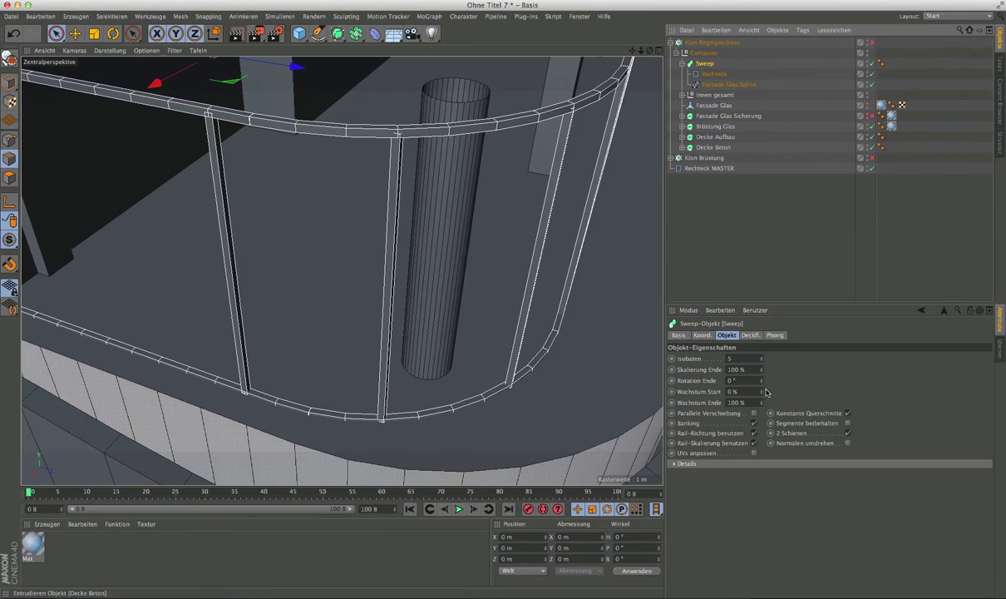
pyautogui.click(755, 423)
pyautogui.click(755, 424)
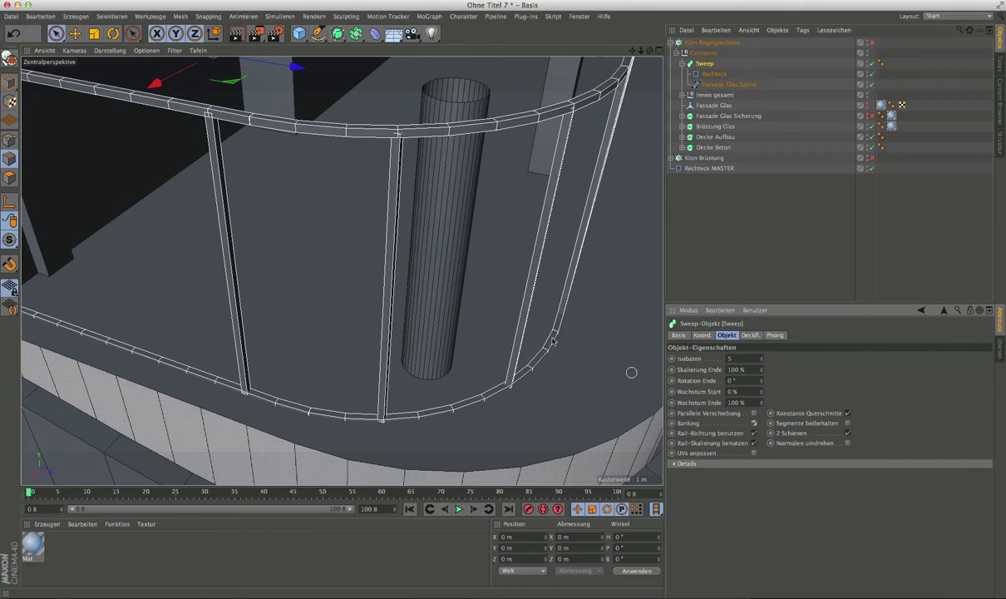
# Step: Orbit and zoom around the floor to check the square railing posts
pyautogui.keyDown('alt'); pyautogui.moveTo(411, 136); pyautogui.dragTo(349, 154); pyautogui.keyUp('alt')
pyautogui.scroll(2, 622, 183)
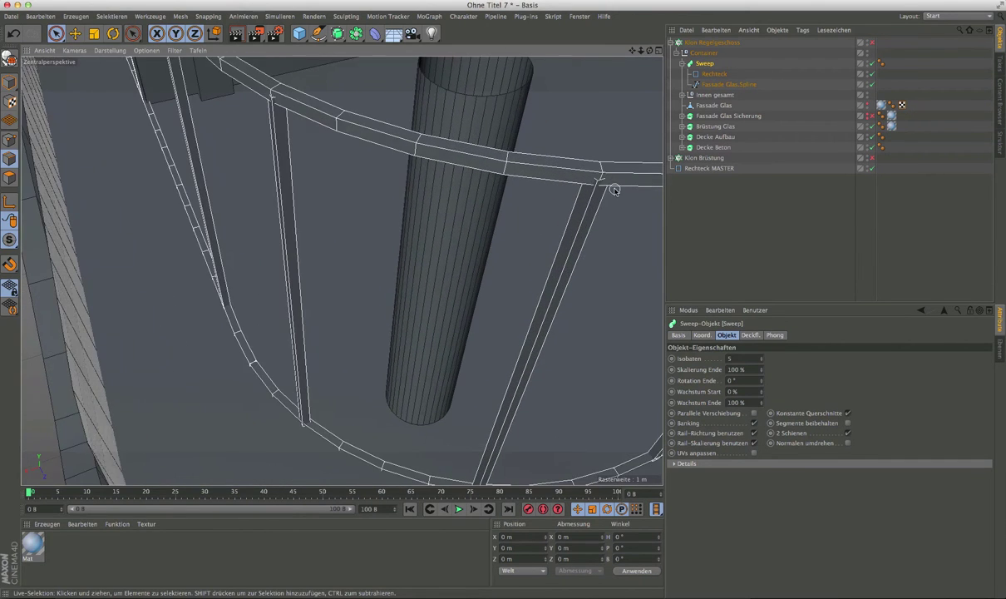
pyautogui.scroll(-3, 413, 220)
pyautogui.scroll(-3, 414, 220)
pyautogui.scroll(-3, 414, 220)
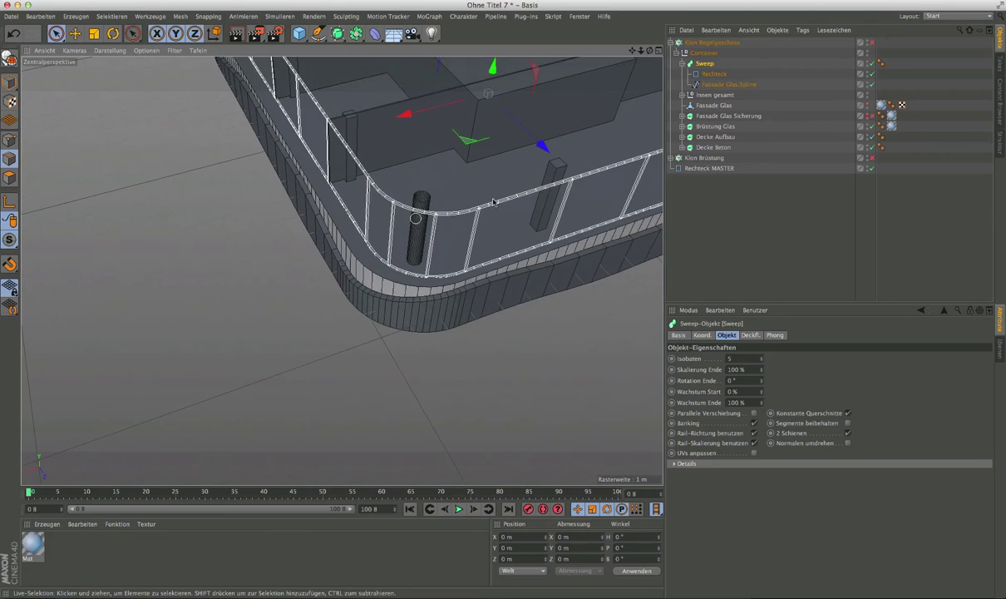
pyautogui.scroll(-3, 395, 210)
pyautogui.scroll(1, 306, 306)
pyautogui.keyDown('alt'); pyautogui.moveTo(306, 307); pyautogui.dragTo(404, 300, button='middle'); pyautogui.keyUp('alt')
pyautogui.scroll(3, 404, 300)
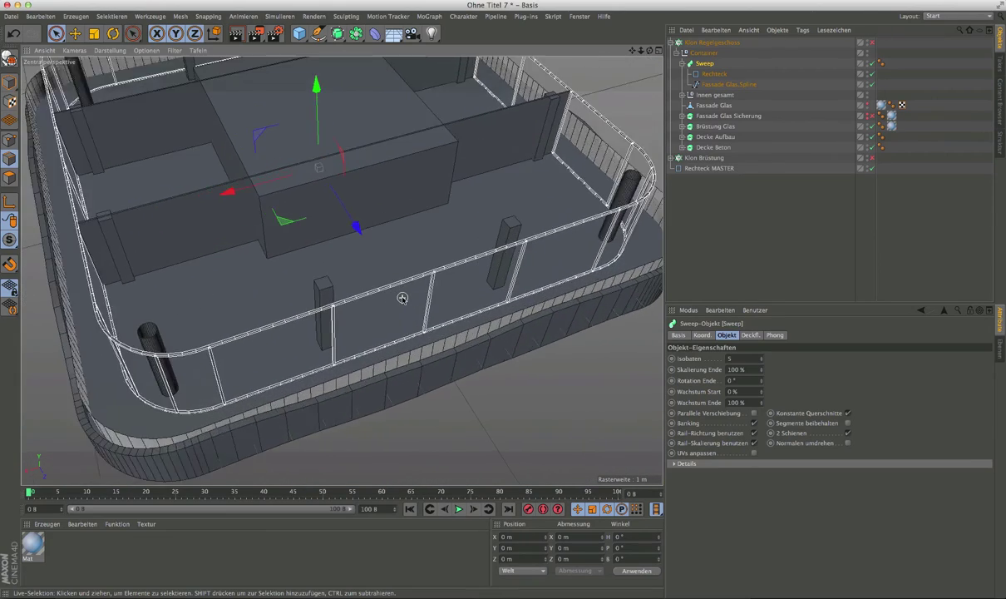
pyautogui.scroll(3, 402, 294)
pyautogui.scroll(2, 395, 271)
pyautogui.scroll(2, 357, 257)
pyautogui.keyDown('alt'); pyautogui.moveTo(269, 252); pyautogui.dragTo(322, 254); pyautogui.keyUp('alt')
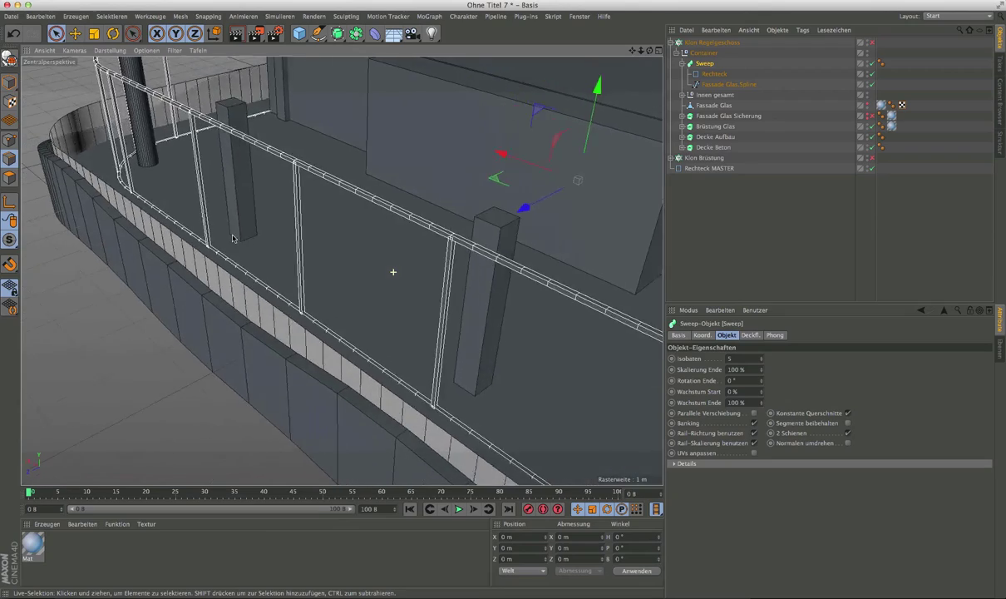
pyautogui.scroll(-1, 322, 254)
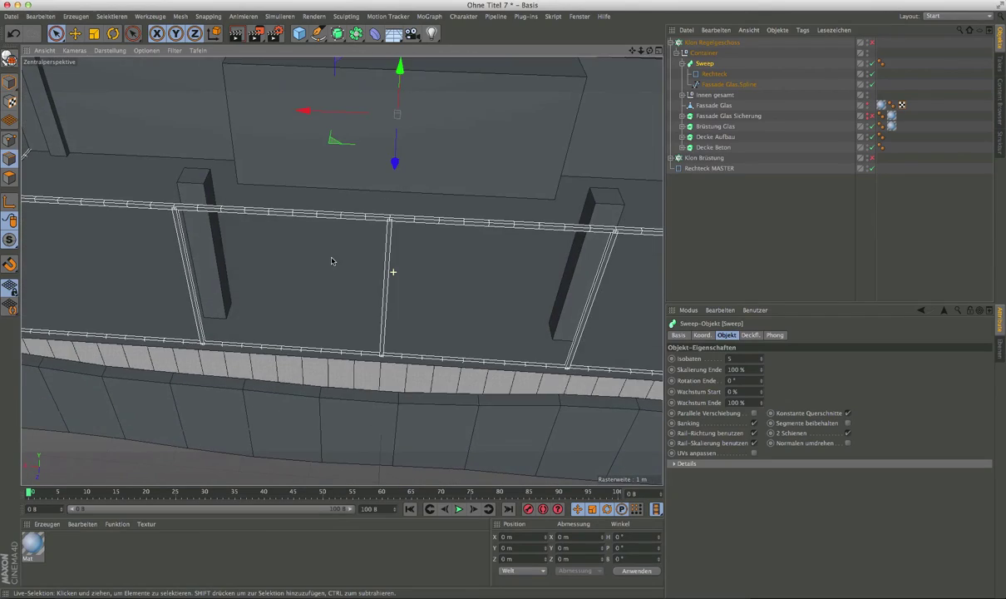
pyautogui.scroll(-3, 333, 260)
pyautogui.scroll(-3, 348, 274)
pyautogui.scroll(-2, 348, 269)
pyautogui.keyDown('alt'); pyautogui.moveTo(385, 309); pyautogui.dragTo(361, 296, button='middle'); pyautogui.keyUp('alt')
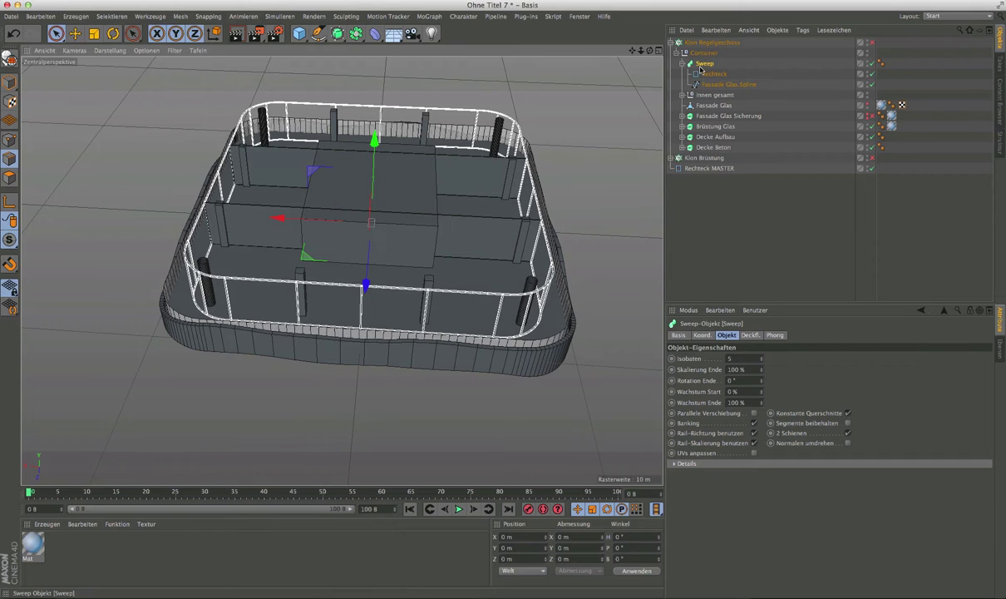
# Step: Unhide Fassade Glas, deselect the Sweep, and inspect the glazing behind the mullions
pyautogui.click(868, 105)
pyautogui.moveTo(483, 225)
pyautogui.keyDown('alt'); pyautogui.mouseDown()
pyautogui.moveTo(275, 302)
pyautogui.moveTo(216, 312)
pyautogui.mouseUp(); pyautogui.keyUp('alt')
pyautogui.click(686, 225)
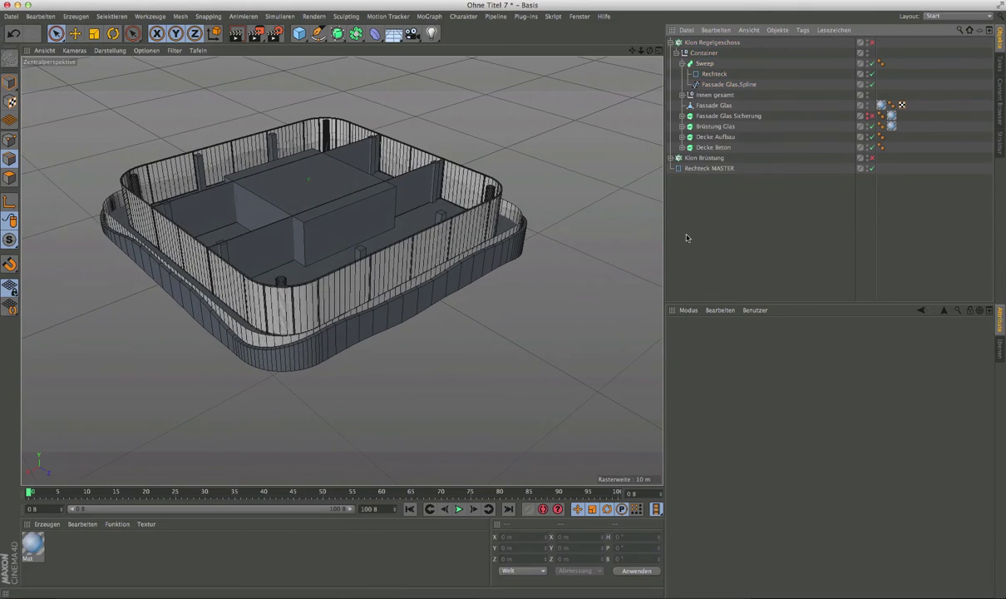
pyautogui.scroll(3, 197, 318)
pyautogui.scroll(2, 208, 307)
pyautogui.scroll(3, 198, 241)
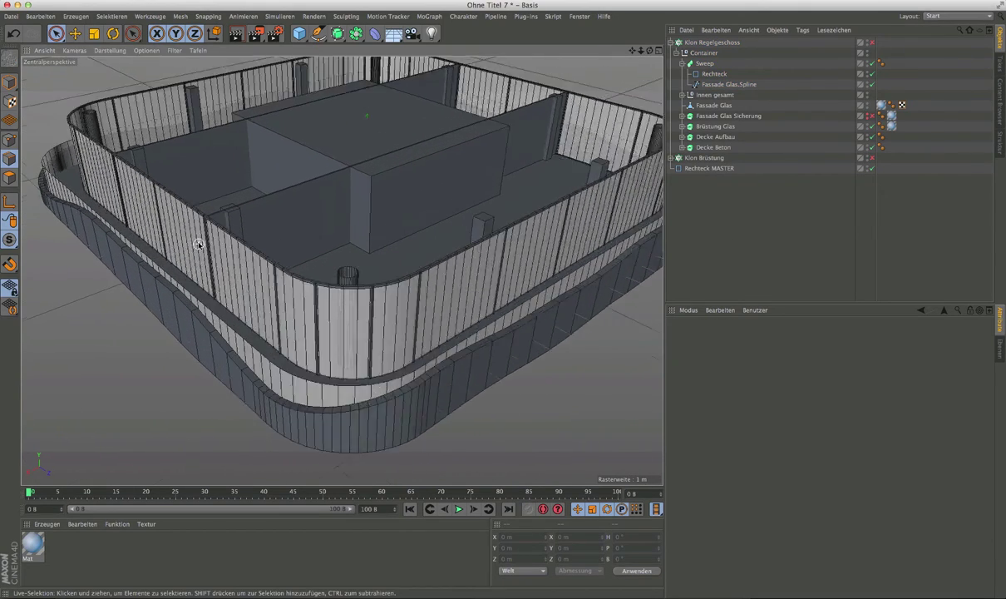
pyautogui.scroll(3, 193, 183)
pyautogui.keyDown('alt'); pyautogui.moveTo(193, 183); pyautogui.dragTo(200, 209); pyautogui.keyUp('alt')
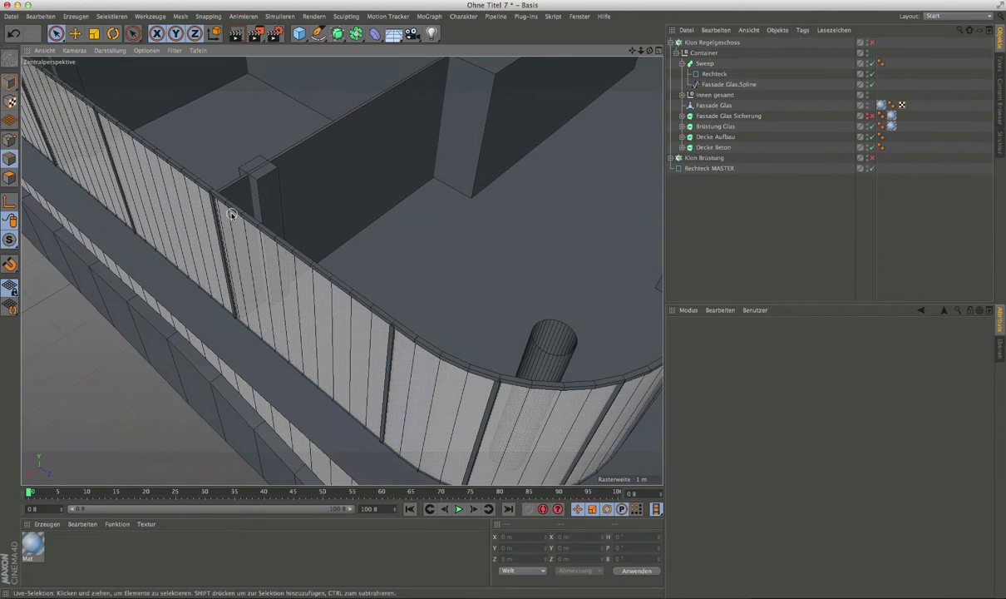
pyautogui.moveTo(215, 231)
pyautogui.keyDown('alt'); pyautogui.mouseDown()
pyautogui.moveTo(360, 310)
pyautogui.moveTo(353, 292)
pyautogui.mouseUp(); pyautogui.keyUp('alt')
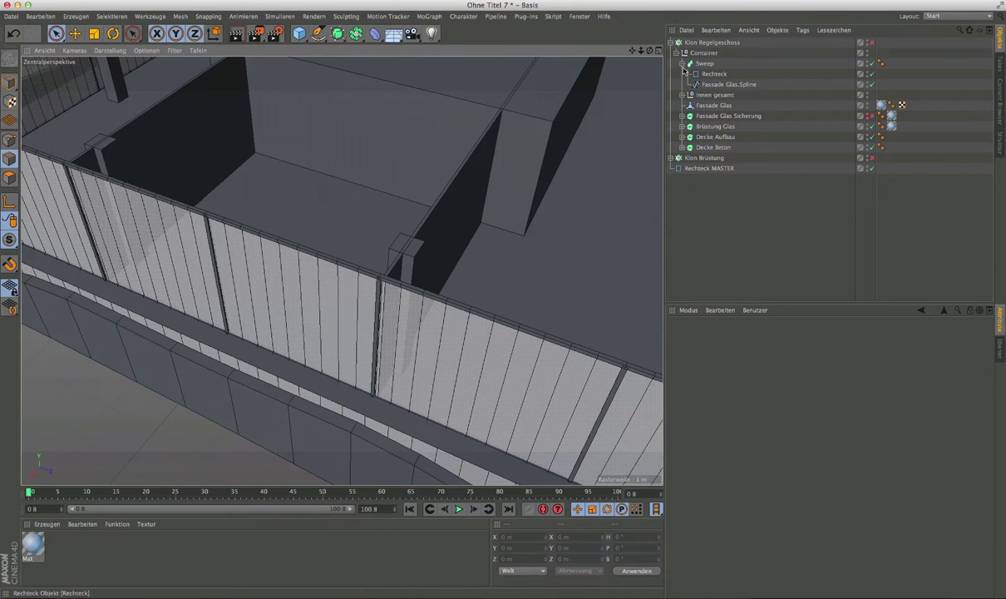
# Step: Switch to the Move tool and expand the Innen gesamt group
pyautogui.click(75, 33)
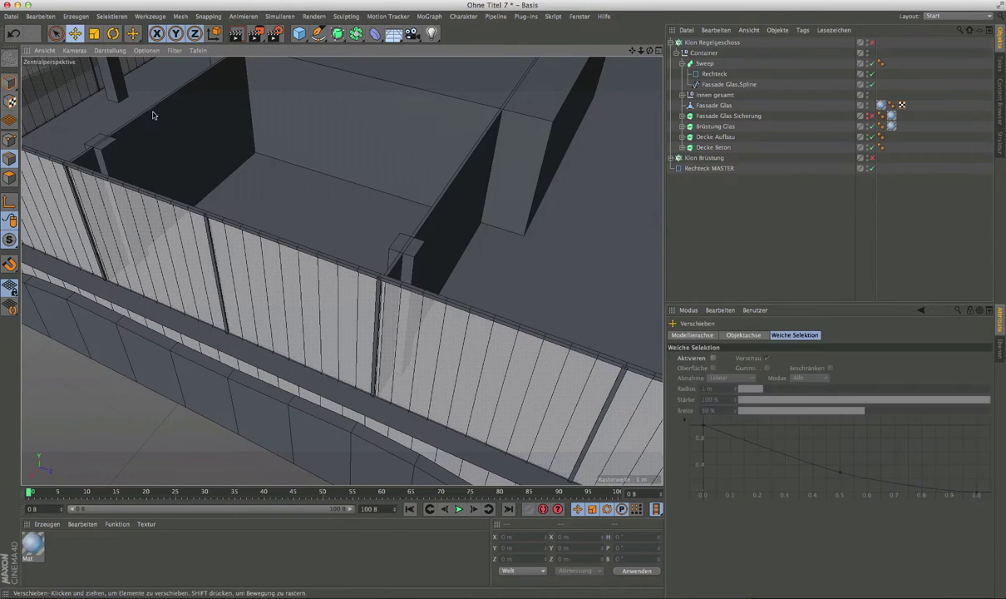
pyautogui.click(394, 269)
pyautogui.scroll(-2, 394, 270)
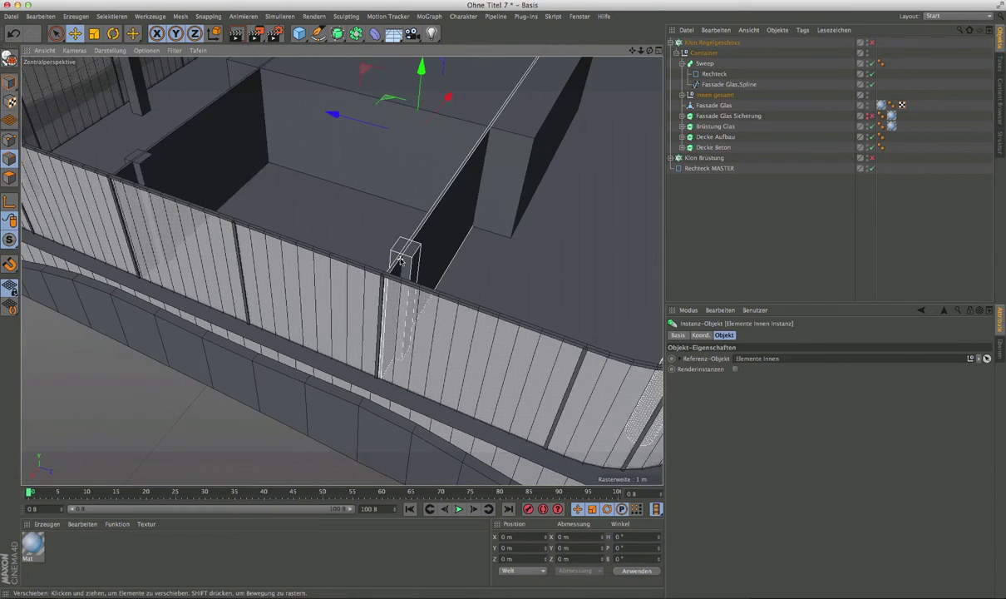
pyautogui.scroll(-2, 394, 269)
pyautogui.click(683, 95)
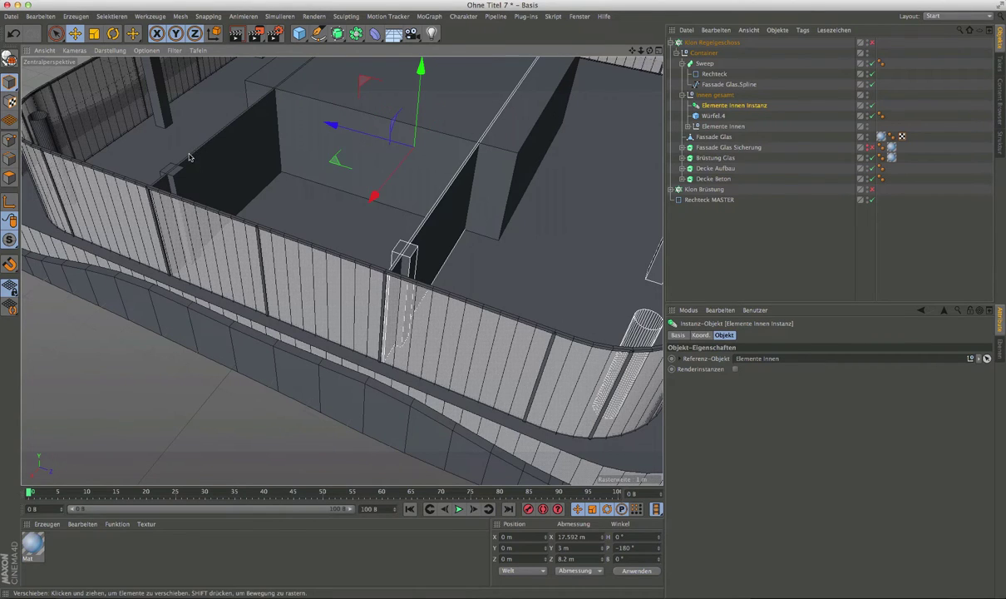
# Step: Select the wall panel Würfel.4, nudge it along Z, then undo the move
pyautogui.click(190, 158)
pyautogui.moveTo(190, 157)
pyautogui.keyDown('alt'); pyautogui.mouseDown()
pyautogui.moveTo(188, 278)
pyautogui.moveTo(209, 278)
pyautogui.mouseUp(); pyautogui.keyUp('alt')
pyautogui.scroll(5, 188, 279)
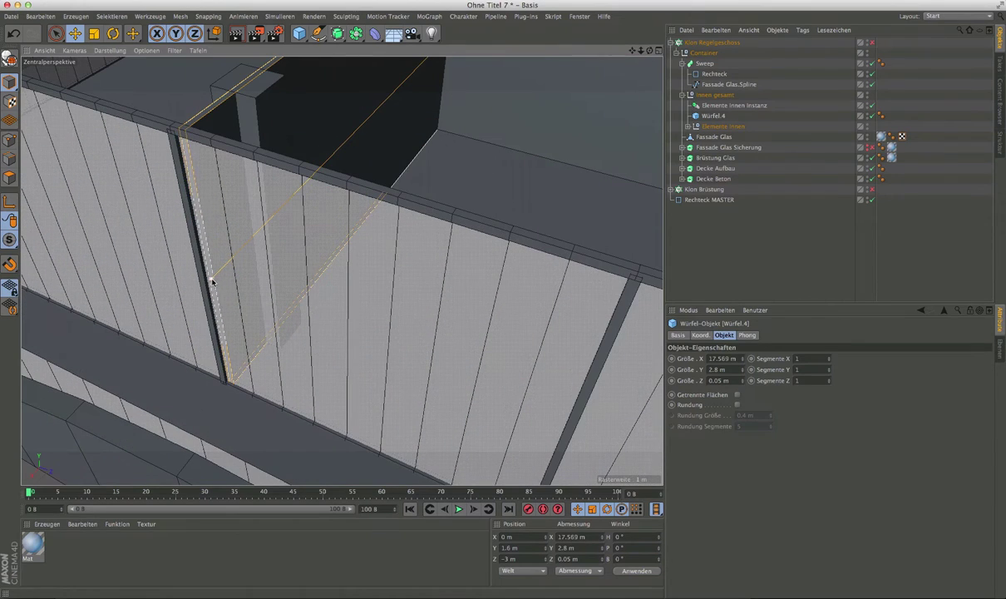
pyautogui.scroll(-3, 204, 252)
pyautogui.scroll(-3, 202, 247)
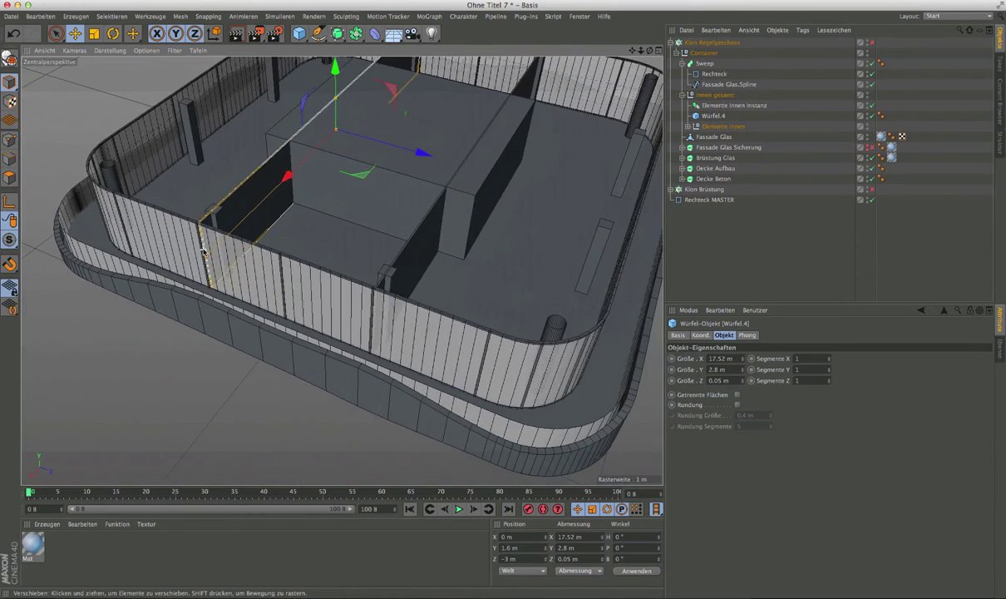
pyautogui.scroll(6, 190, 222)
pyautogui.moveTo(190, 222)
pyautogui.keyDown('alt'); pyautogui.mouseDown()
pyautogui.moveTo(269, 189)
pyautogui.moveTo(385, 106)
pyautogui.mouseUp(); pyautogui.keyUp('alt')
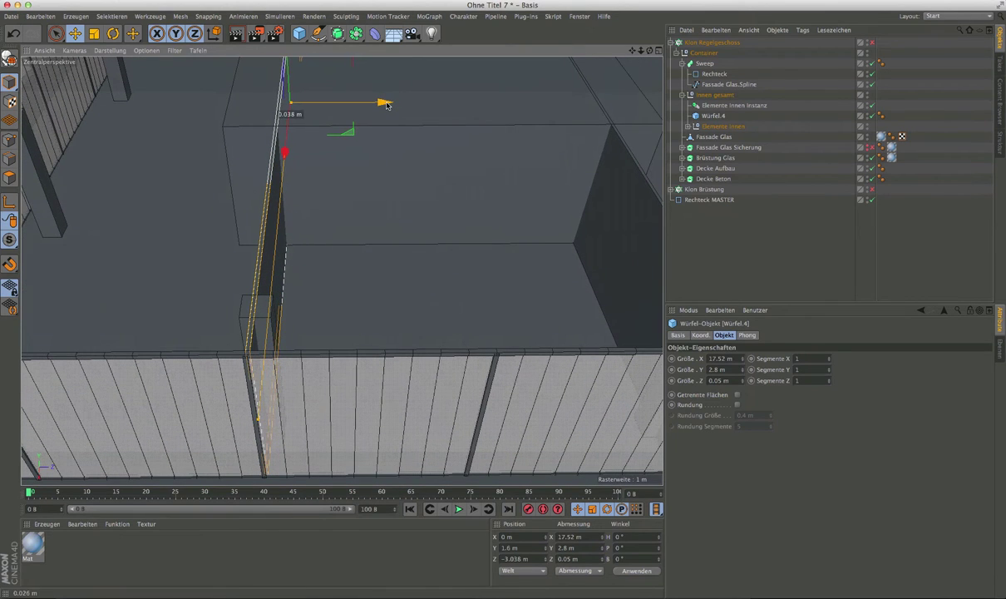
pyautogui.moveTo(384, 241)
pyautogui.keyDown('alt'); pyautogui.mouseDown()
pyautogui.moveTo(224, 226)
pyautogui.moveTo(334, 222)
pyautogui.mouseUp(); pyautogui.keyUp('alt')
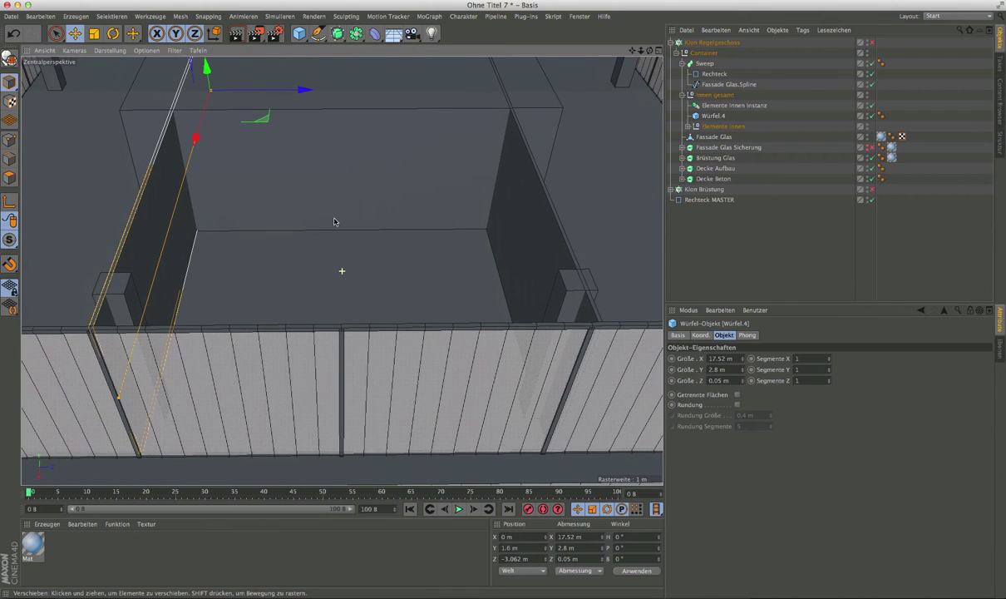
pyautogui.hotkey('ctrl', 'z')
# Step: Orbit around the whole floor and deselect the wall panel
pyautogui.keyDown('alt'); pyautogui.moveTo(210, 270); pyautogui.dragTo(212, 266); pyautogui.keyUp('alt')
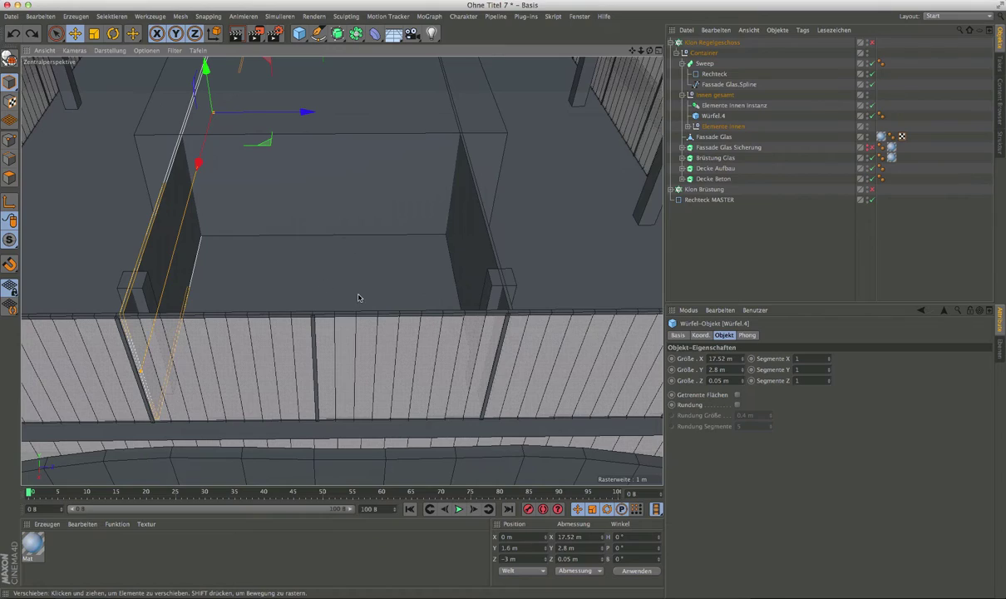
pyautogui.scroll(-5, 359, 297)
pyautogui.scroll(-3, 358, 297)
pyautogui.scroll(-4, 285, 289)
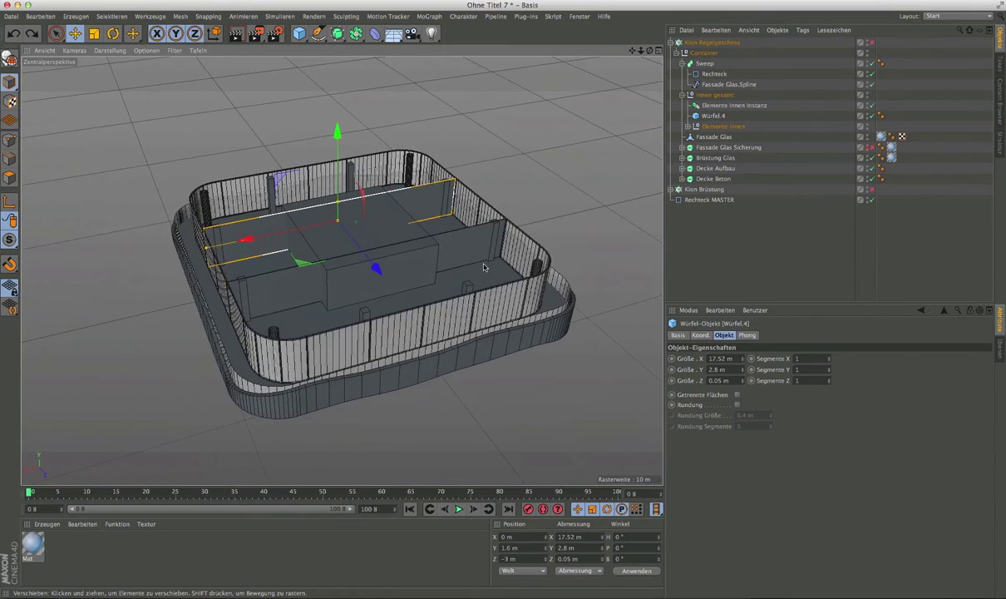
pyautogui.moveTo(484, 266)
pyautogui.keyDown('alt'); pyautogui.mouseDown()
pyautogui.moveTo(508, 217)
pyautogui.moveTo(638, 234)
pyautogui.mouseUp(); pyautogui.keyUp('alt')
pyautogui.click(638, 234)
pyautogui.keyDown('alt'); pyautogui.moveTo(449, 289); pyautogui.dragTo(467, 278); pyautogui.keyUp('alt')
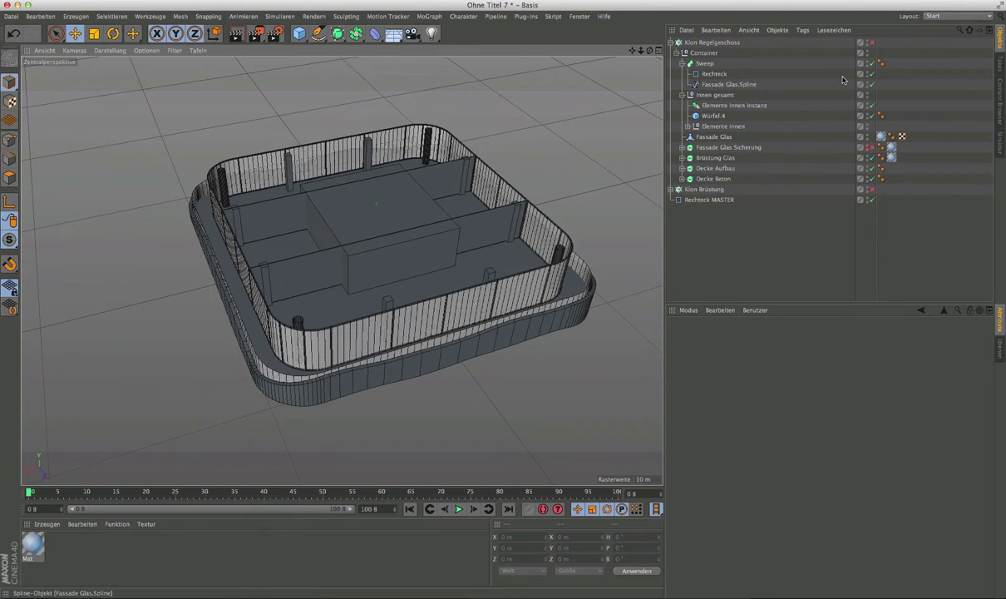
# Step: Raise the Klon Regelgeschoss and Klon Brüstung clone count from 5 to 12
pyautogui.click(671, 42)
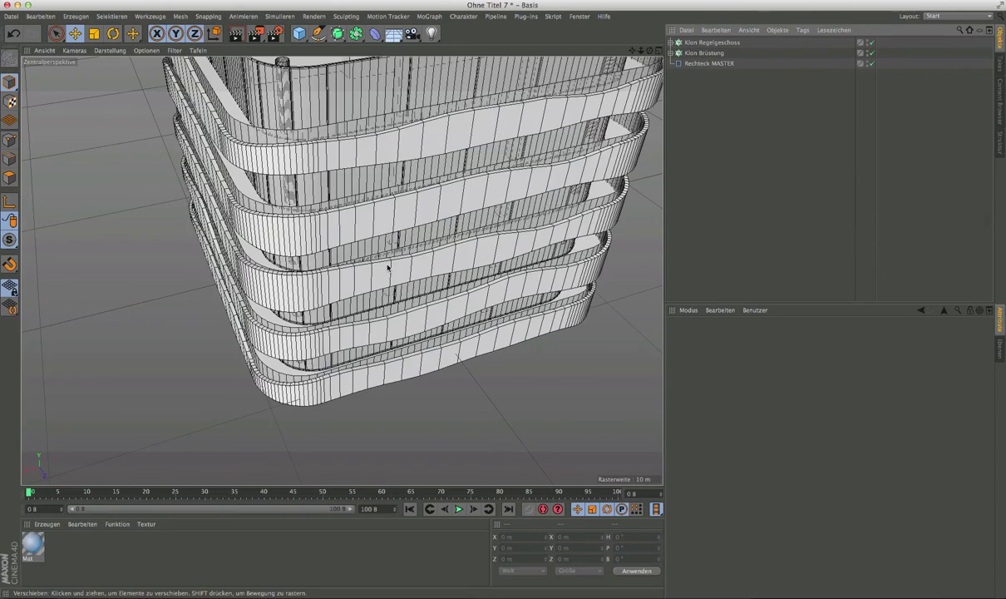
pyautogui.moveTo(388, 250)
pyautogui.keyDown('alt'); pyautogui.mouseDown()
pyautogui.moveTo(352, 179)
pyautogui.moveTo(340, 236)
pyautogui.mouseUp(); pyautogui.keyUp('alt')
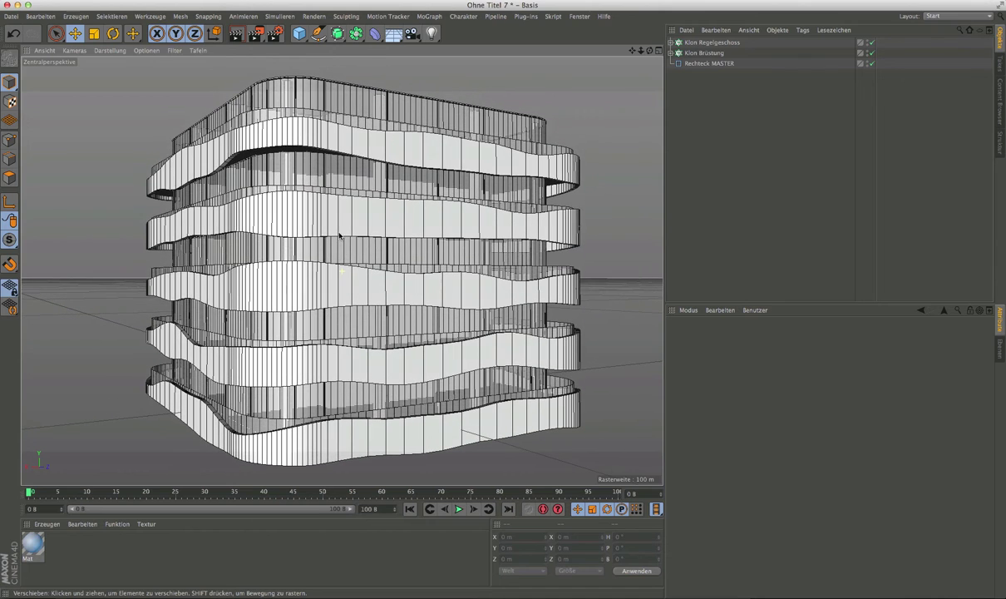
pyautogui.click(672, 42)
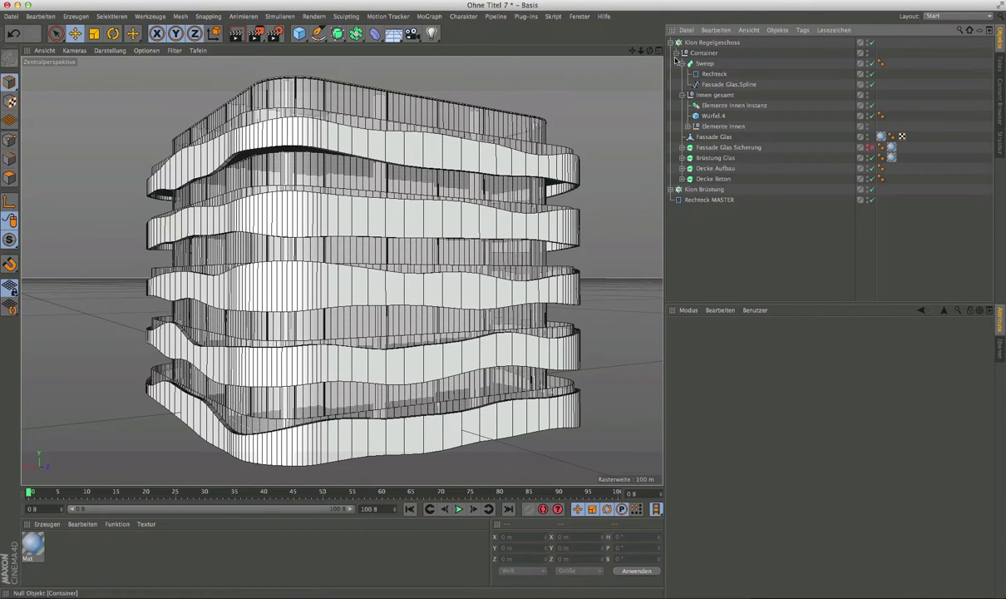
pyautogui.click(671, 42)
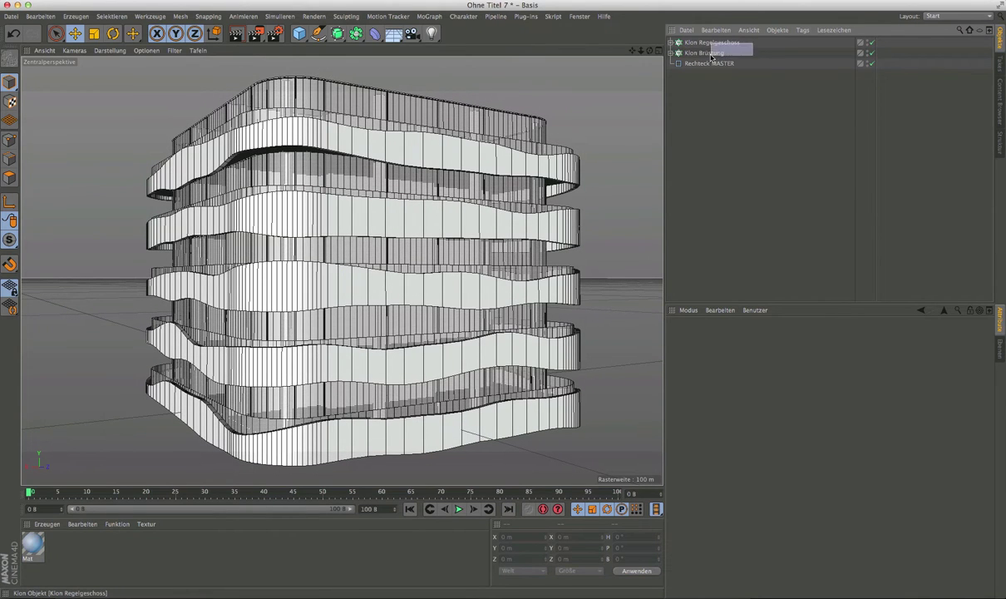
pyautogui.moveTo(712, 57); pyautogui.dragTo(714, 58)
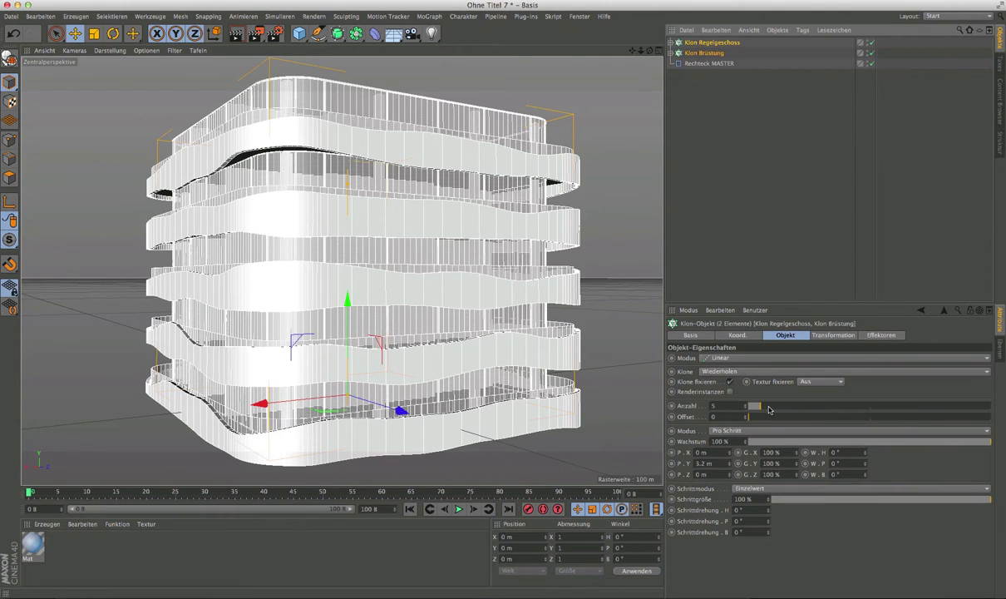
pyautogui.moveTo(768, 409); pyautogui.dragTo(777, 408)
pyautogui.keyDown('alt'); pyautogui.moveTo(423, 292); pyautogui.dragTo(404, 441, button='middle'); pyautogui.keyUp('alt')
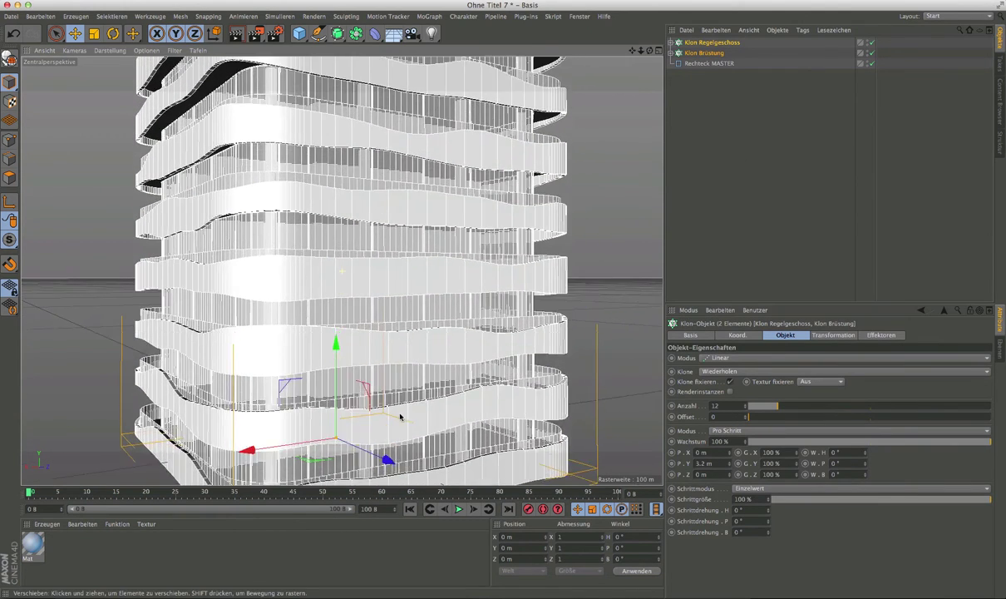
pyautogui.click(714, 218)
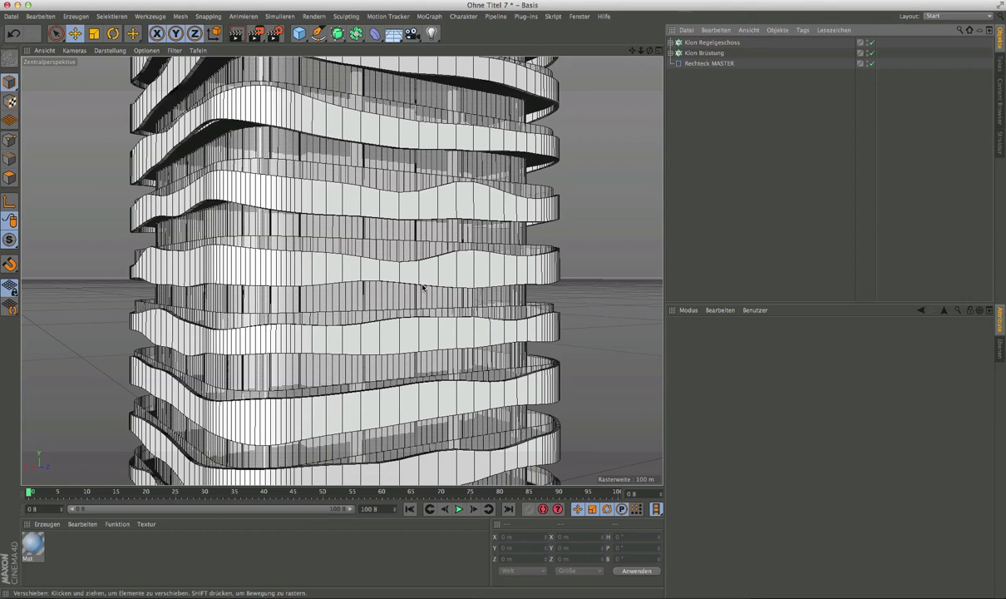
pyautogui.click(110, 50)
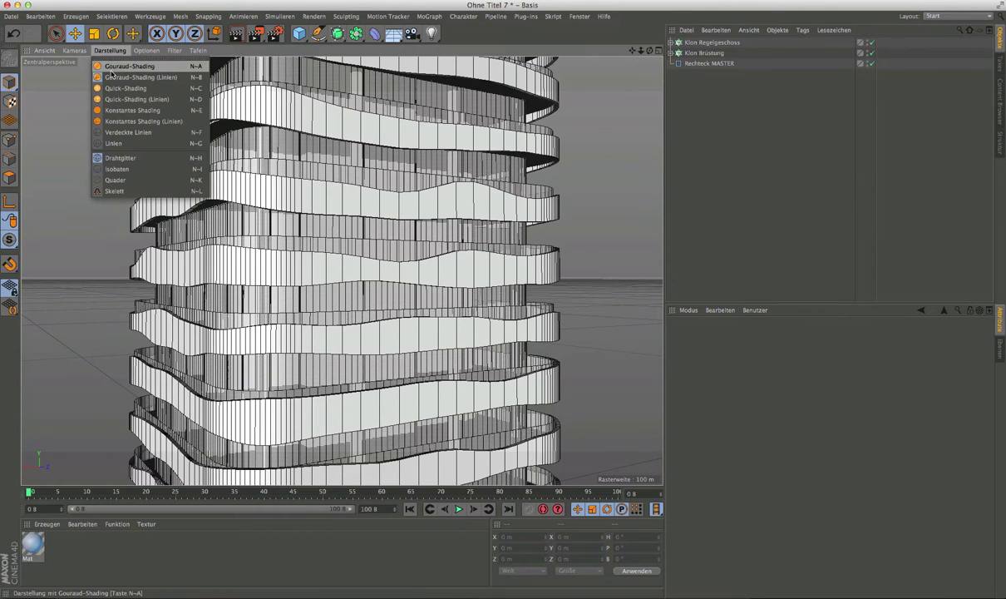
# Step: Switch the viewport to Gouraud shading and frame the twelve-floor tower closely
pyautogui.click(125, 66)
pyautogui.moveTo(350, 180)
pyautogui.keyDown('alt'); pyautogui.mouseDown()
pyautogui.moveTo(353, 235)
pyautogui.moveTo(485, 262)
pyautogui.moveTo(343, 222)
pyautogui.moveTo(293, 190)
pyautogui.moveTo(341, 179)
pyautogui.moveTo(364, 198)
pyautogui.mouseUp(); pyautogui.keyUp('alt')
pyautogui.scroll(-3, 363, 198)
pyautogui.scroll(-1, 366, 198)
pyautogui.keyDown('alt'); pyautogui.moveTo(359, 237); pyautogui.dragTo(382, 320); pyautogui.keyUp('alt')
pyautogui.keyDown('alt'); pyautogui.moveTo(382, 320); pyautogui.dragTo(371, 237, button='middle'); pyautogui.keyUp('alt')
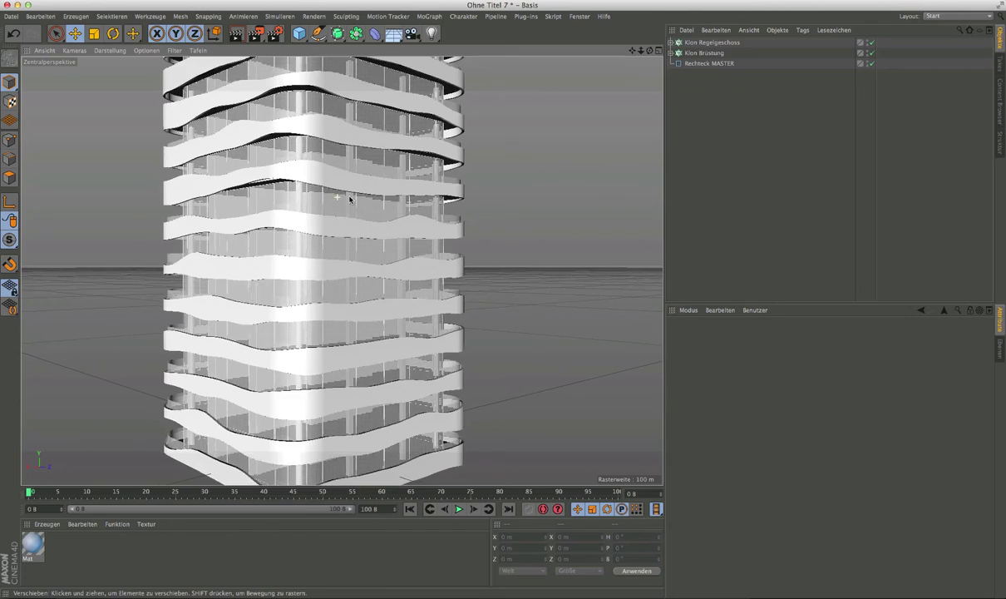
pyautogui.scroll(2, 350, 200)
pyautogui.scroll(2, 354, 204)
pyautogui.scroll(2, 356, 206)
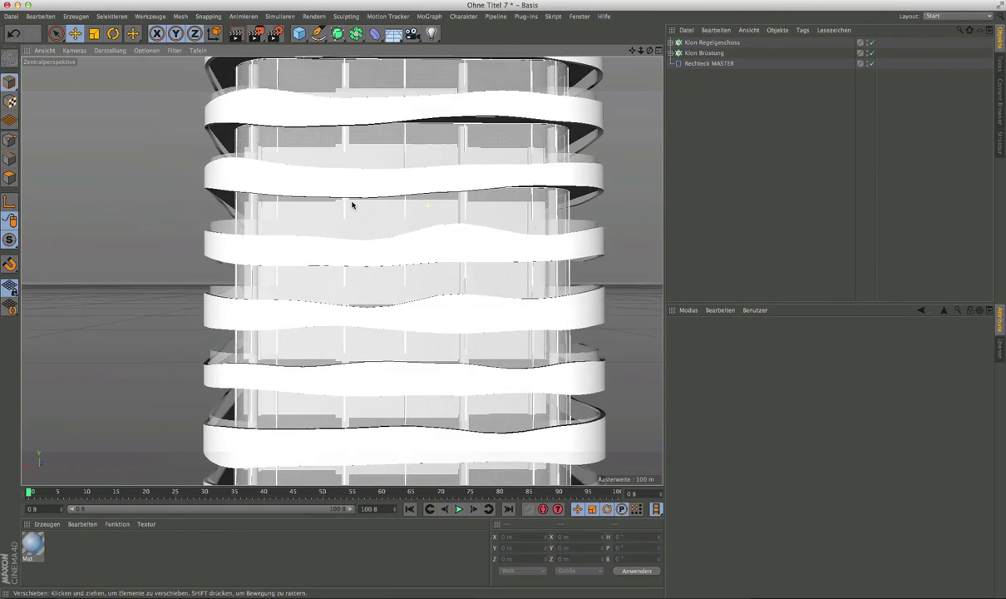
pyautogui.moveTo(357, 206)
pyautogui.keyDown('alt'); pyautogui.mouseDown()
pyautogui.moveTo(430, 202)
pyautogui.moveTo(400, 238)
pyautogui.mouseUp(); pyautogui.keyUp('alt')
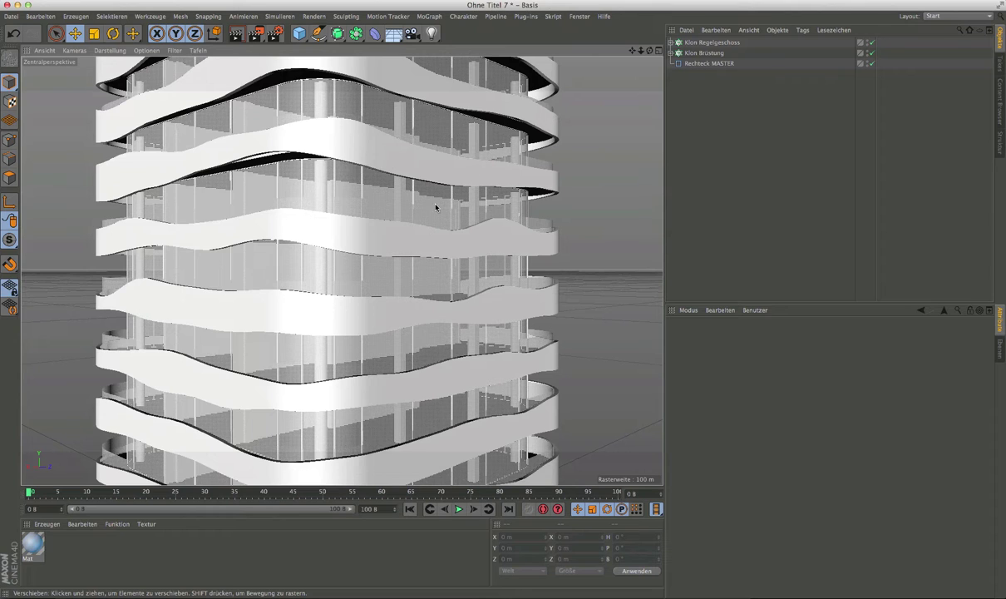
# Step: Expand Klon Brüstung and set the lower Displacer's Höhe to 0.7 m
pyautogui.click(706, 43)
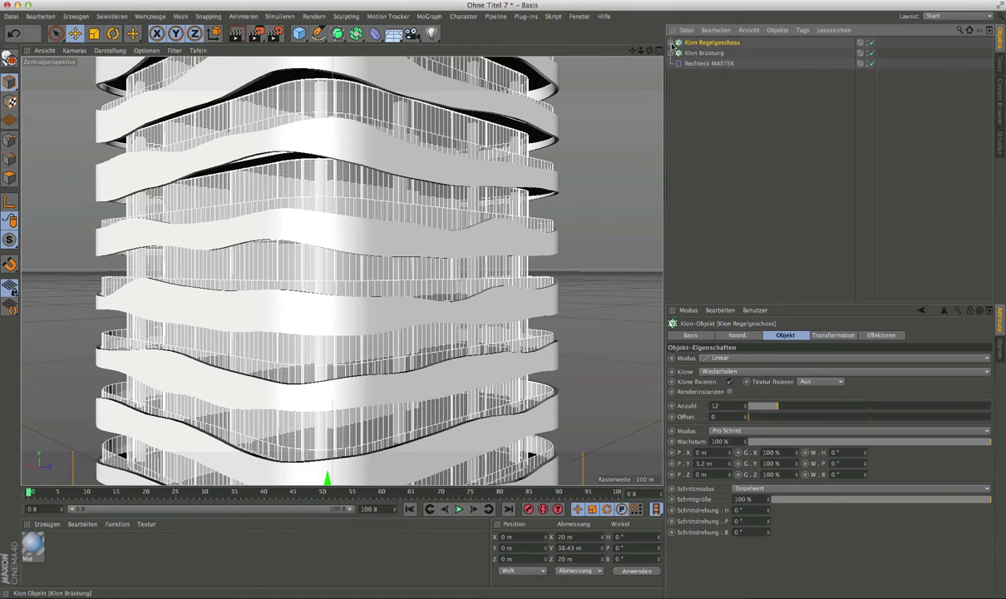
pyautogui.click(673, 53)
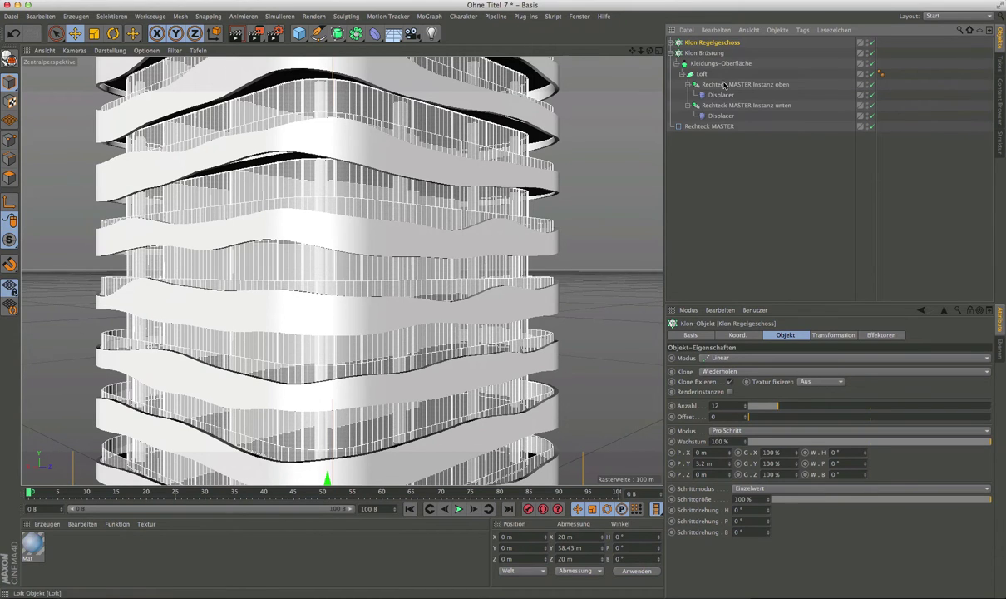
pyautogui.click(720, 115)
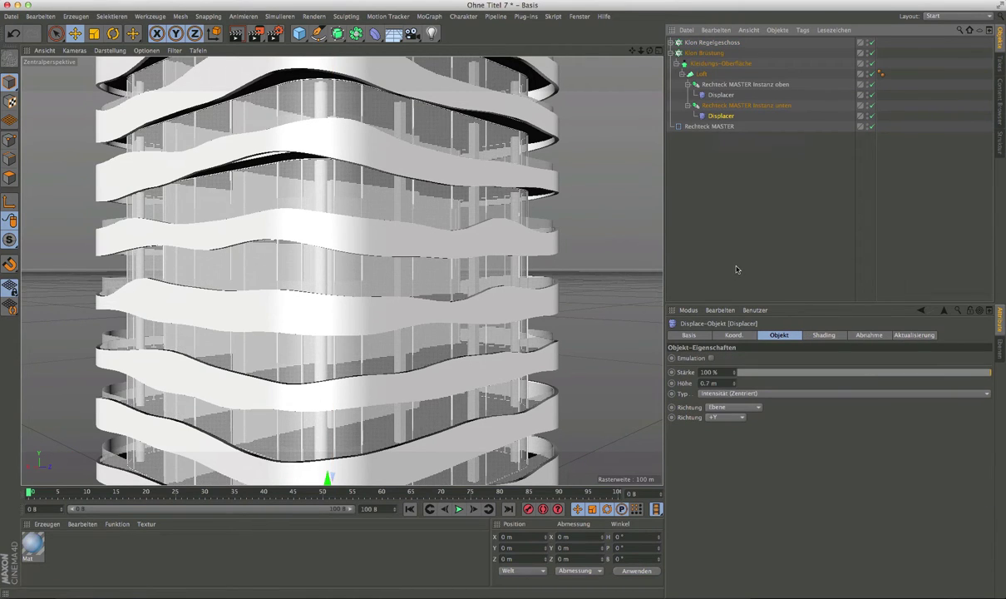
pyautogui.click(709, 384)
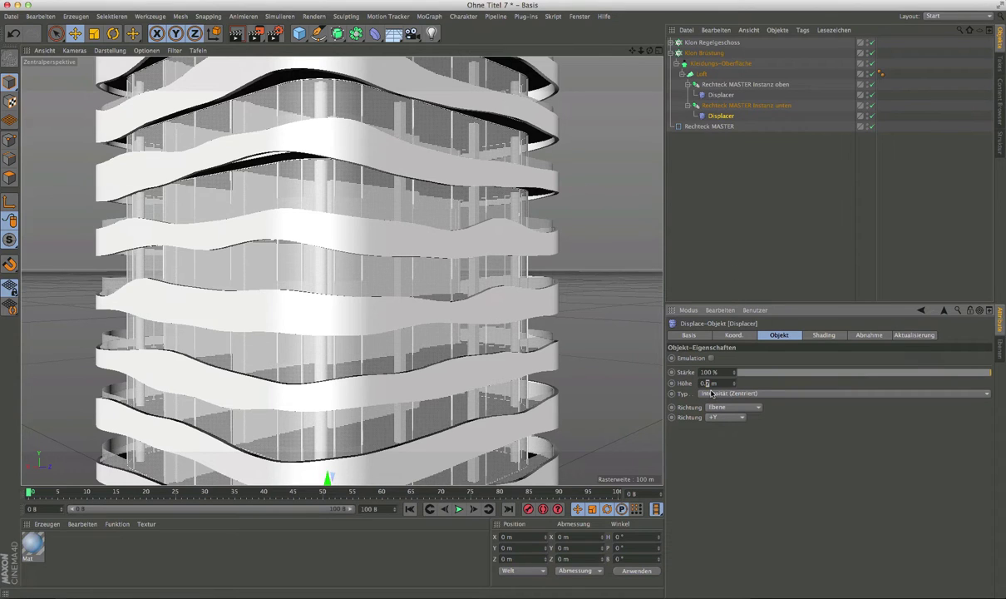
pyautogui.press('Return')
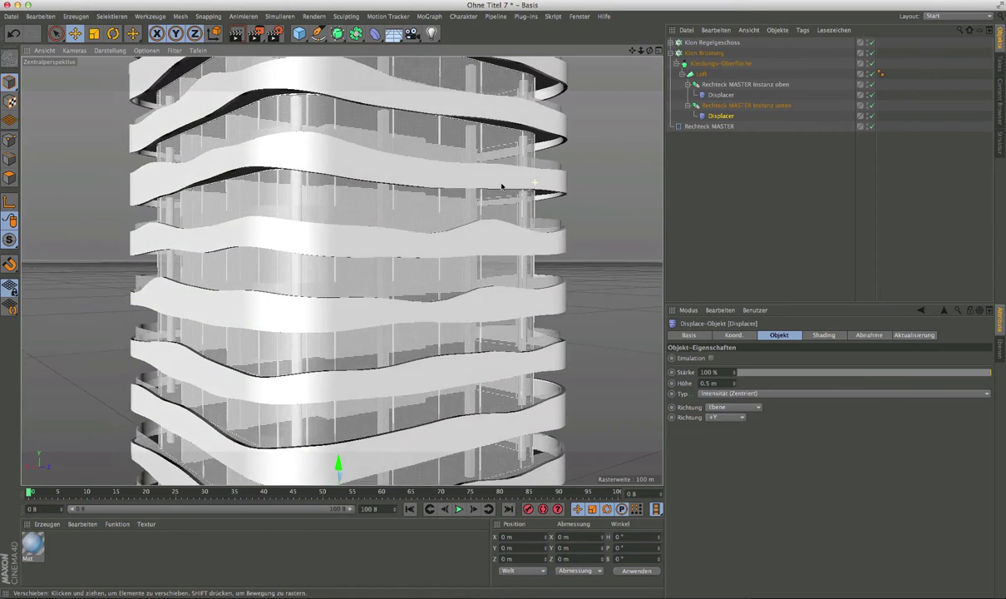
pyautogui.keyDown('alt'); pyautogui.moveTo(535, 184); pyautogui.dragTo(528, 185); pyautogui.keyUp('alt')
pyautogui.hotkey('ctrl', 'z')
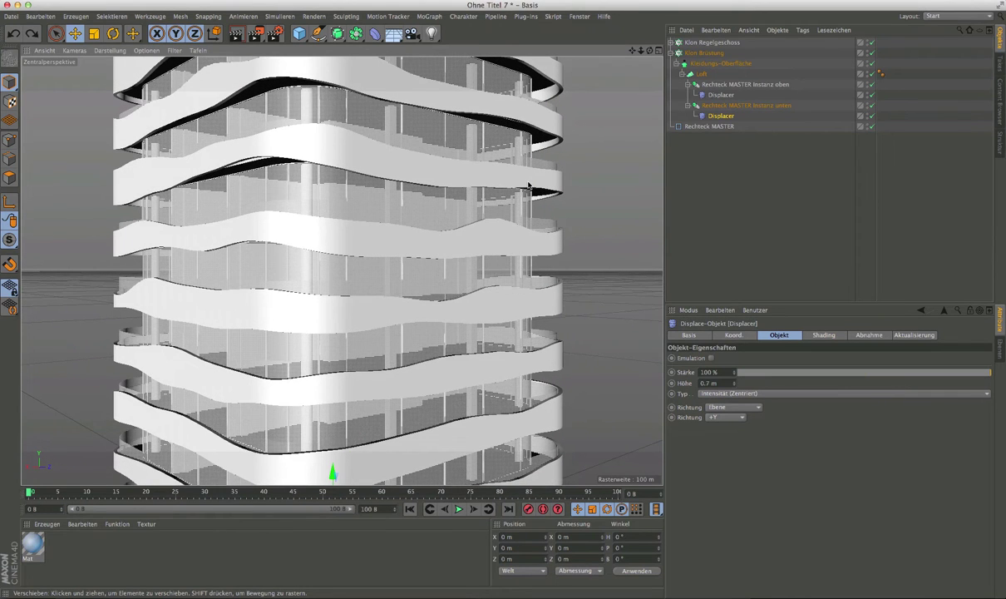
# Step: Move Rechteck MASTER Instanz unten to Position Y -0.8 m to deepen the wavy bands
pyautogui.click(723, 106)
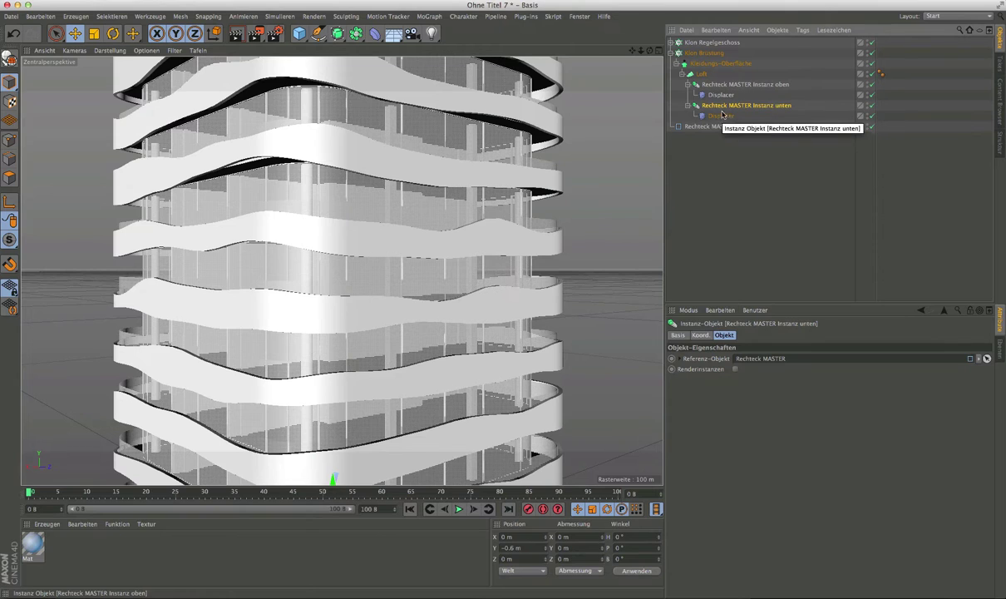
pyautogui.doubleClick(511, 549)
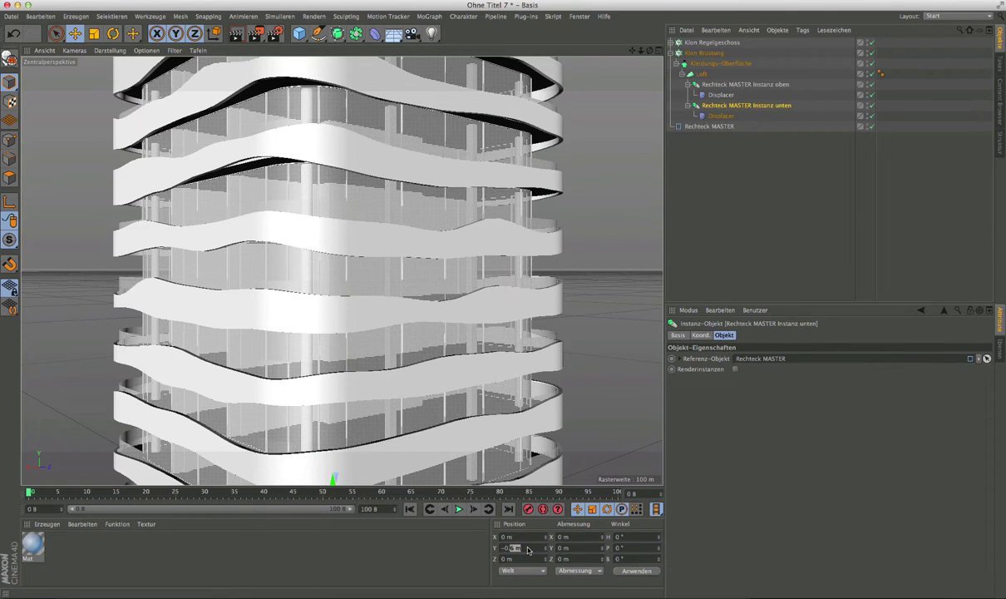
pyautogui.write('8')
pyautogui.press('Return')
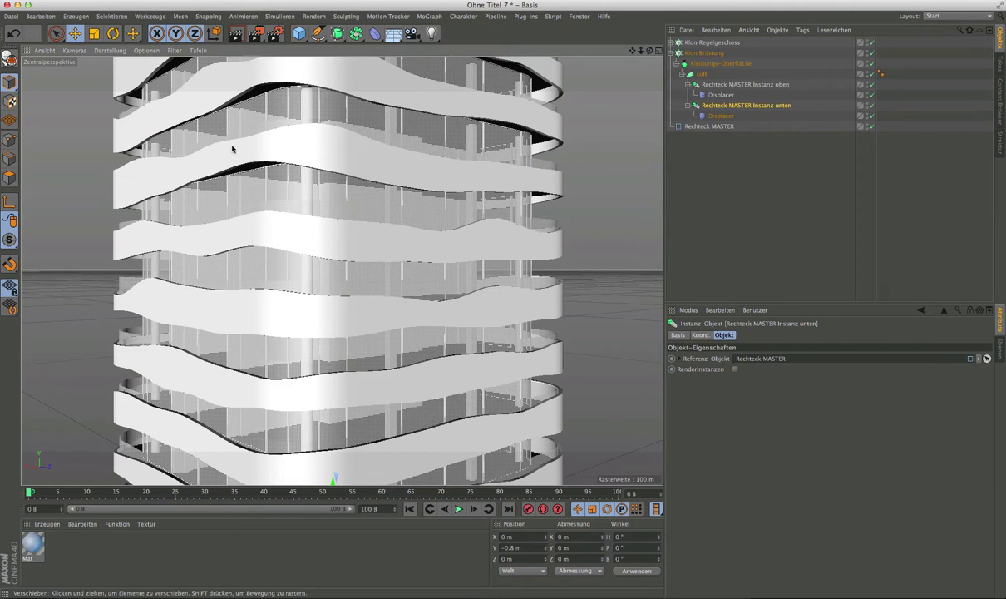
pyautogui.moveTo(231, 150)
pyautogui.keyDown('alt'); pyautogui.mouseDown()
pyautogui.moveTo(270, 196)
pyautogui.moveTo(244, 114)
pyautogui.moveTo(218, 124)
pyautogui.moveTo(205, 150)
pyautogui.mouseUp(); pyautogui.keyUp('alt')
pyautogui.moveTo(353, 286)
pyautogui.keyDown('alt'); pyautogui.mouseDown()
pyautogui.moveTo(317, 296)
pyautogui.moveTo(530, 263)
pyautogui.moveTo(445, 267)
pyautogui.moveTo(548, 272)
pyautogui.moveTo(369, 261)
pyautogui.moveTo(414, 254)
pyautogui.mouseUp(); pyautogui.keyUp('alt')
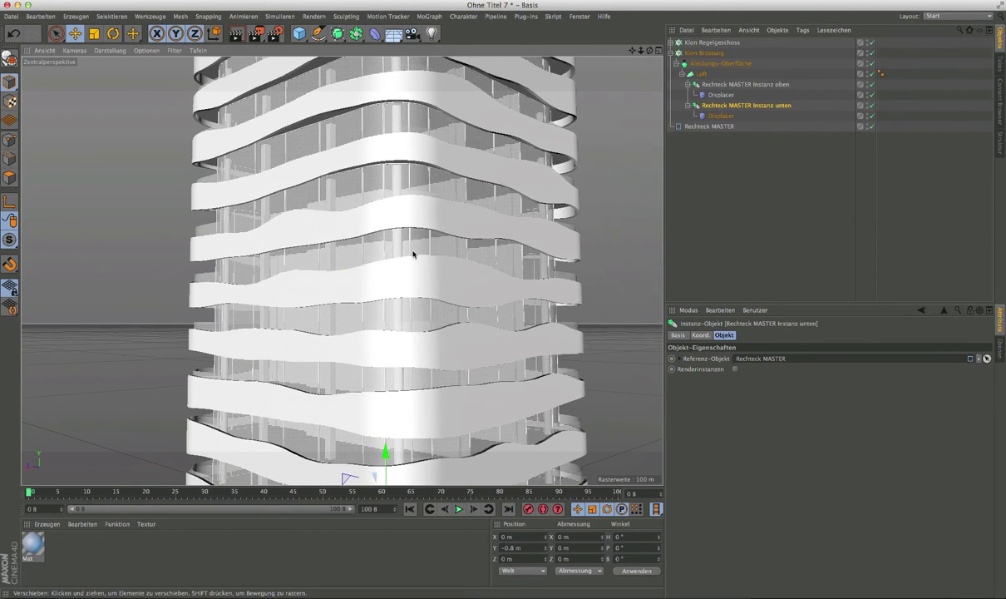
# Step: Collapse Klon Brüstung and drag-select Klon Regelgeschoss, Klon Brüstung and Rechteck MASTER
pyautogui.moveTo(482, 244)
pyautogui.keyDown('alt'); pyautogui.mouseDown()
pyautogui.moveTo(460, 242)
pyautogui.moveTo(459, 271)
pyautogui.moveTo(515, 241)
pyautogui.moveTo(499, 253)
pyautogui.mouseUp(); pyautogui.keyUp('alt')
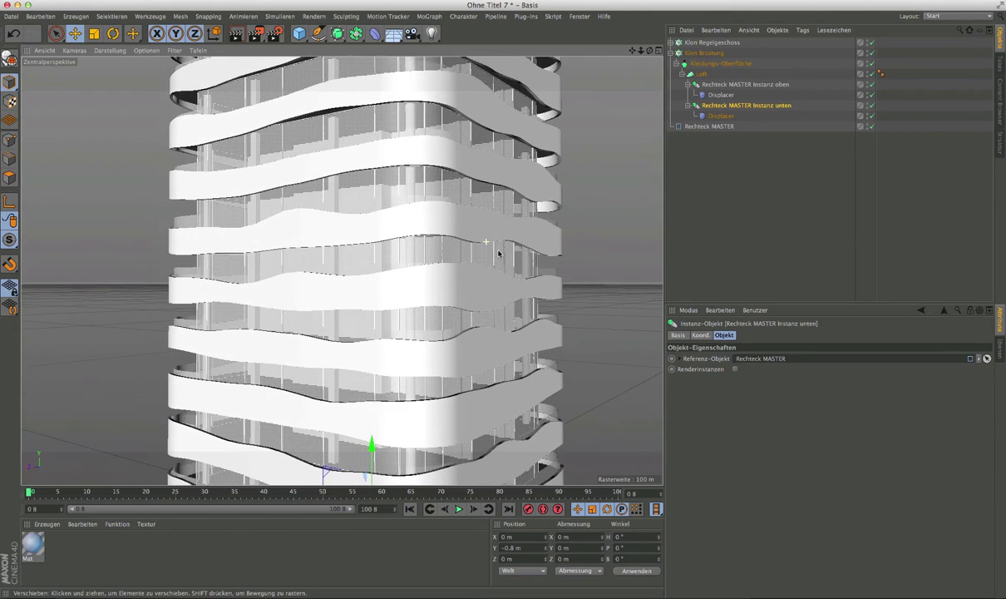
pyautogui.click(671, 53)
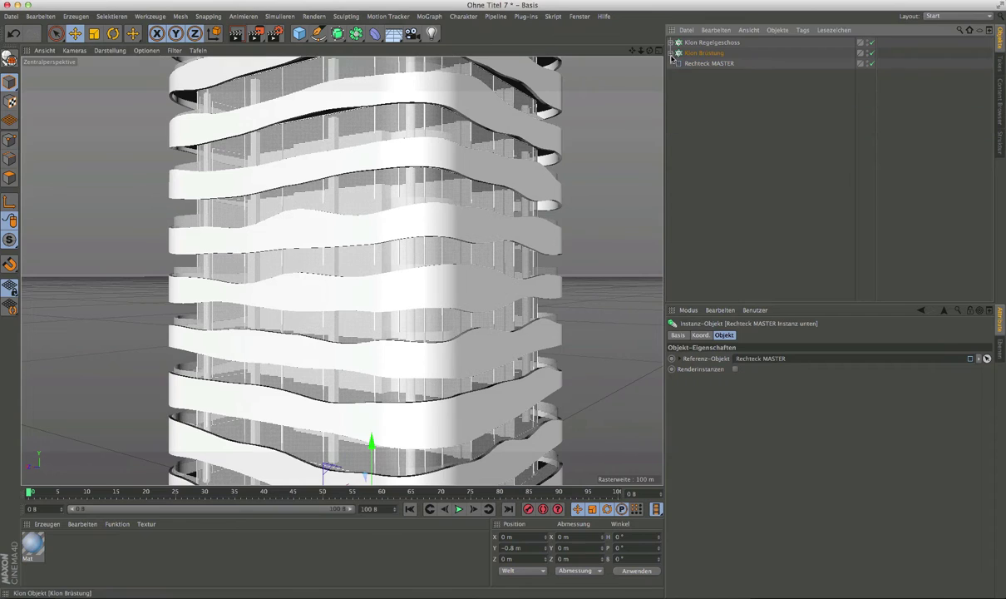
pyautogui.click(722, 103)
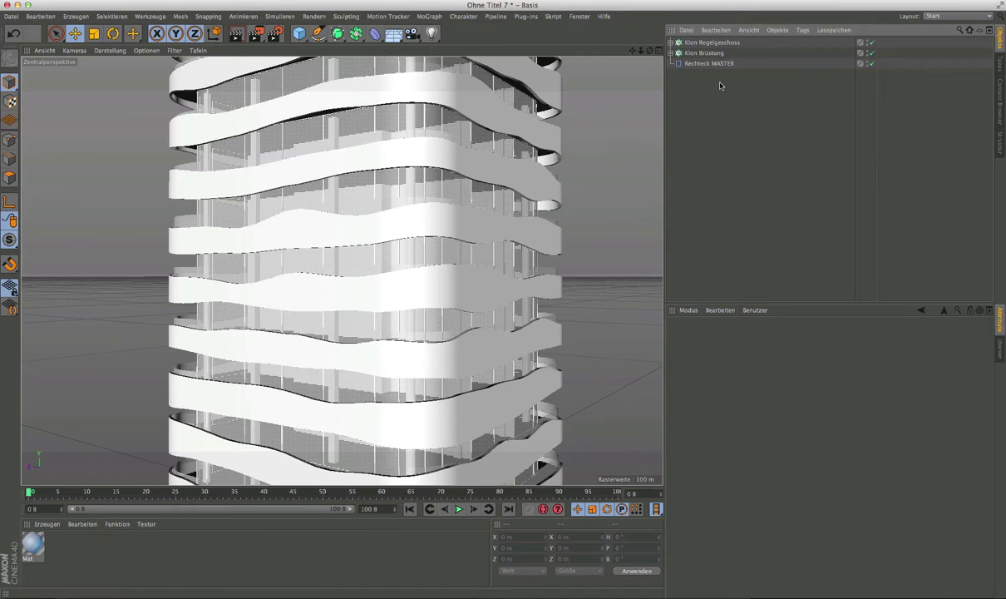
pyautogui.moveTo(694, 93); pyautogui.dragTo(655, 38)
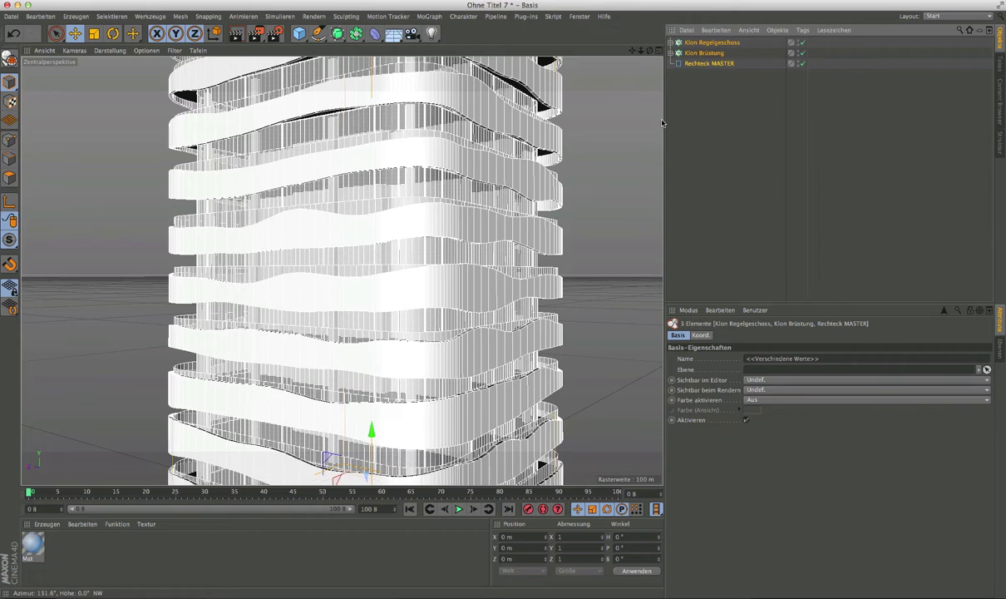
# Step: Switch to the open AUSSEN-SETTING_DEMO NEU.c4d scene from the Fenster menu
pyautogui.click(582, 17)
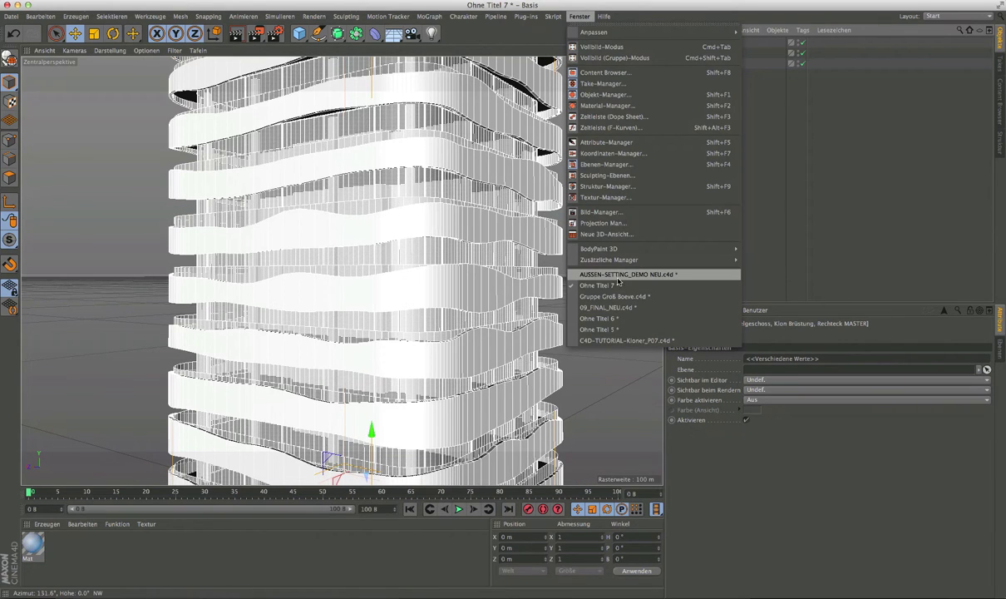
pyautogui.click(628, 276)
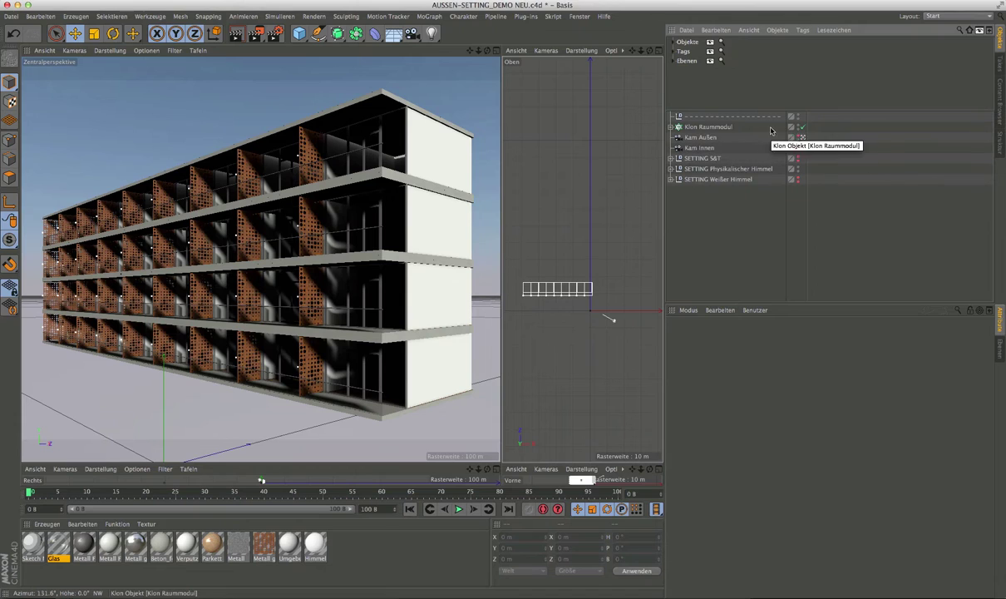
# Step: Disable and hide Klon Raummodul, then paste the three copied tower objects
pyautogui.click(803, 127)
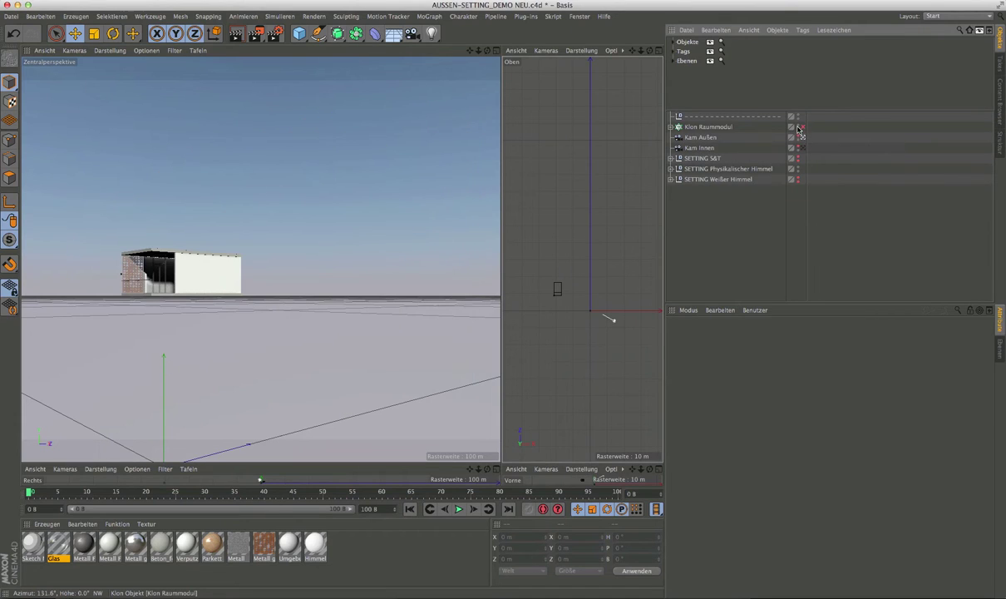
pyautogui.click(797, 126)
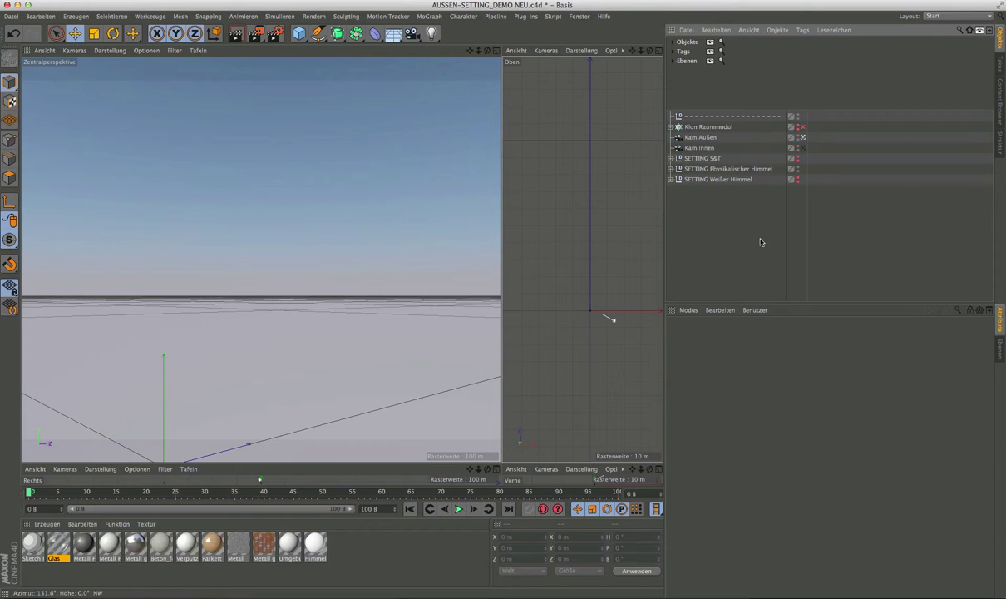
pyautogui.hotkey('ctrl', 'v')
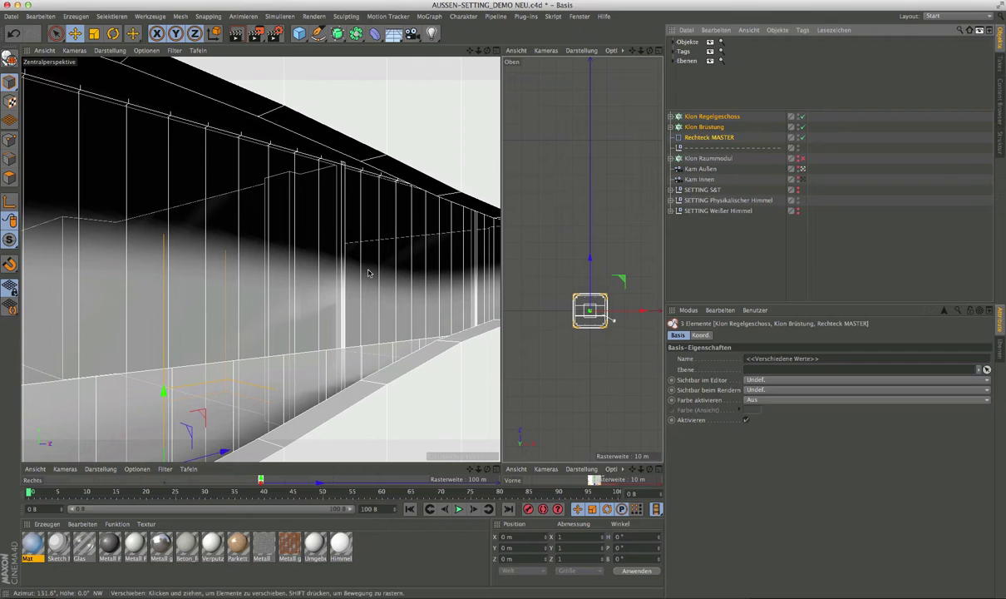
# Step: Undo the accidental tower move and expand SETTING Physikalischer Himmel to show Licht Sonnenersatz
pyautogui.moveTo(374, 272)
pyautogui.mouseDown()
pyautogui.moveTo(331, 295)
pyautogui.moveTo(282, 295)
pyautogui.moveTo(304, 309)
pyautogui.moveTo(345, 295)
pyautogui.mouseUp()
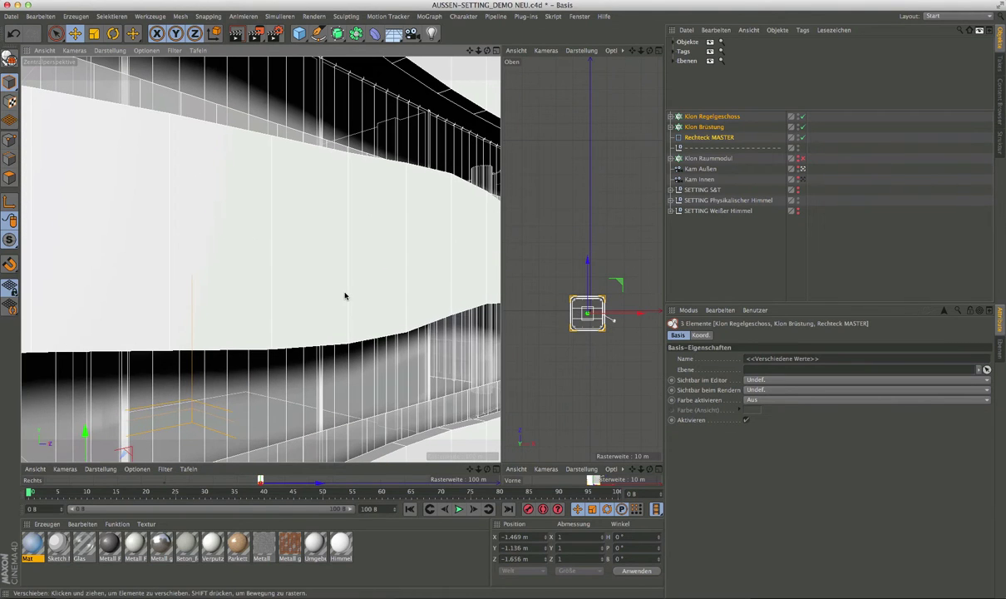
pyautogui.hotkey('ctrl', 'z')
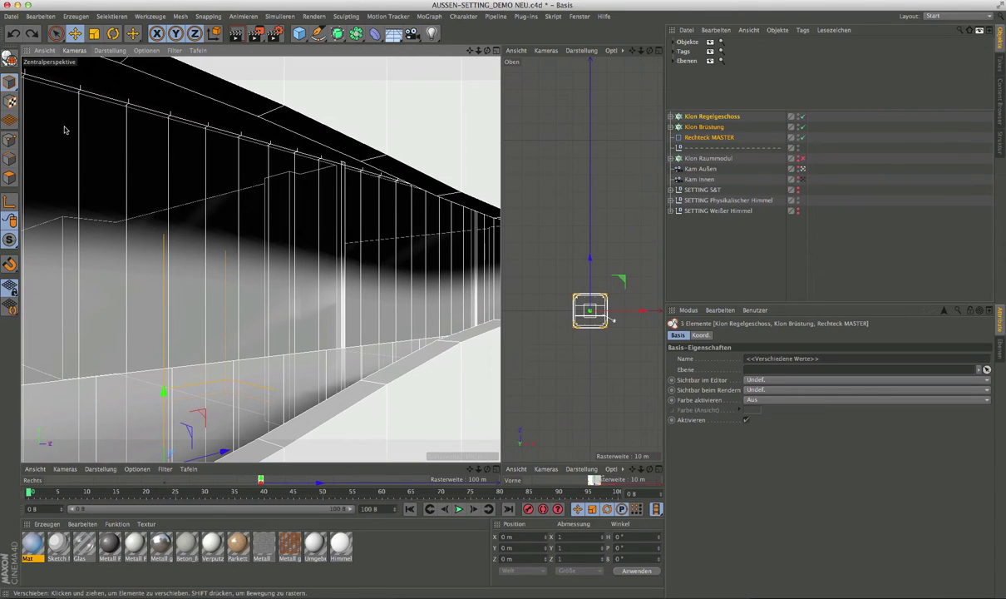
pyautogui.moveTo(415, 198)
pyautogui.keyDown('alt'); pyautogui.mouseDown()
pyautogui.moveTo(368, 219)
pyautogui.moveTo(326, 219)
pyautogui.mouseUp(); pyautogui.keyUp('alt')
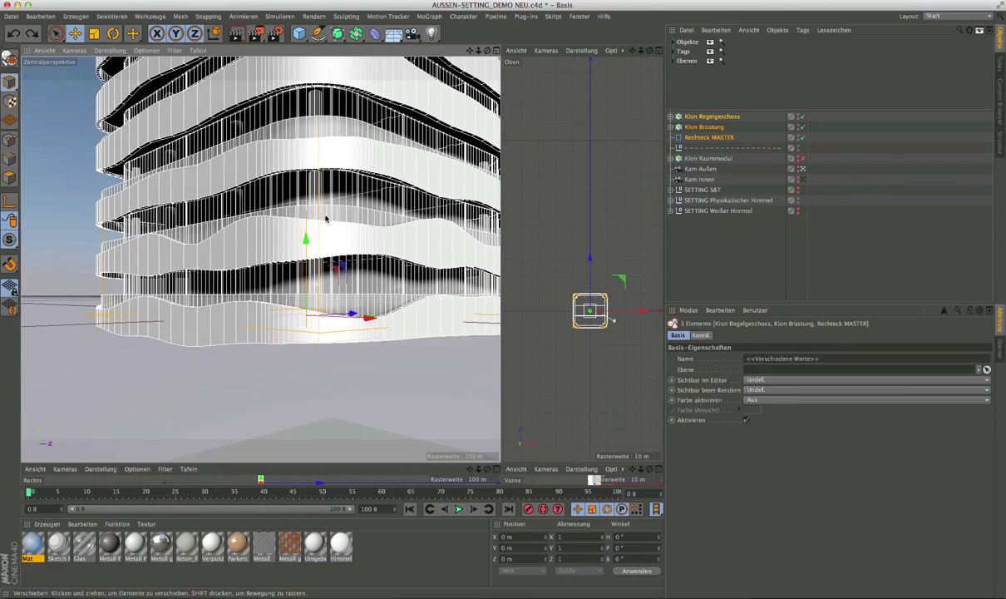
pyautogui.moveTo(349, 127)
pyautogui.keyDown('alt'); pyautogui.mouseDown()
pyautogui.moveTo(299, 374)
pyautogui.moveTo(274, 430)
pyautogui.mouseUp(); pyautogui.keyUp('alt')
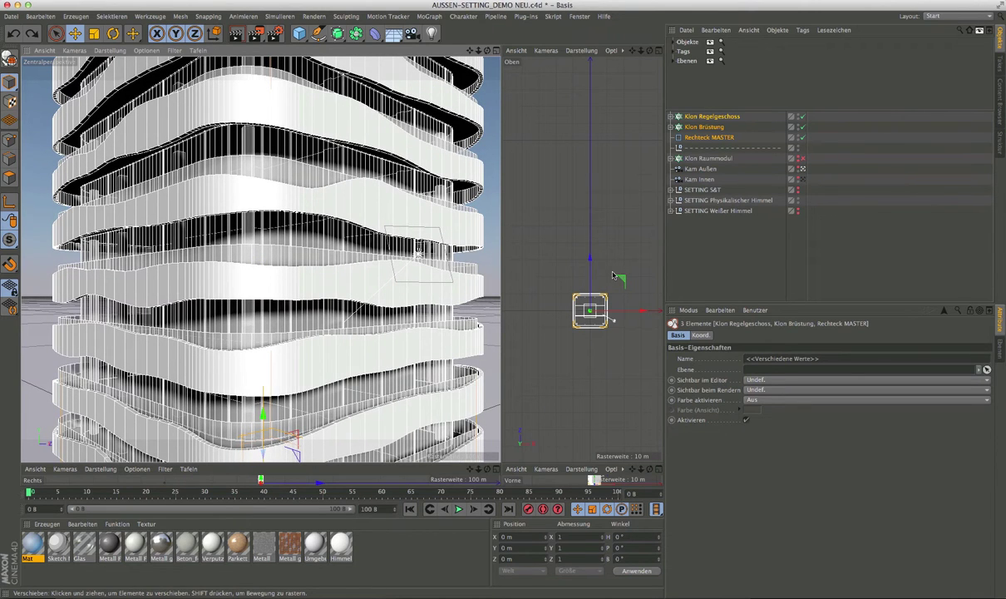
pyautogui.click(673, 200)
pyautogui.click(687, 221)
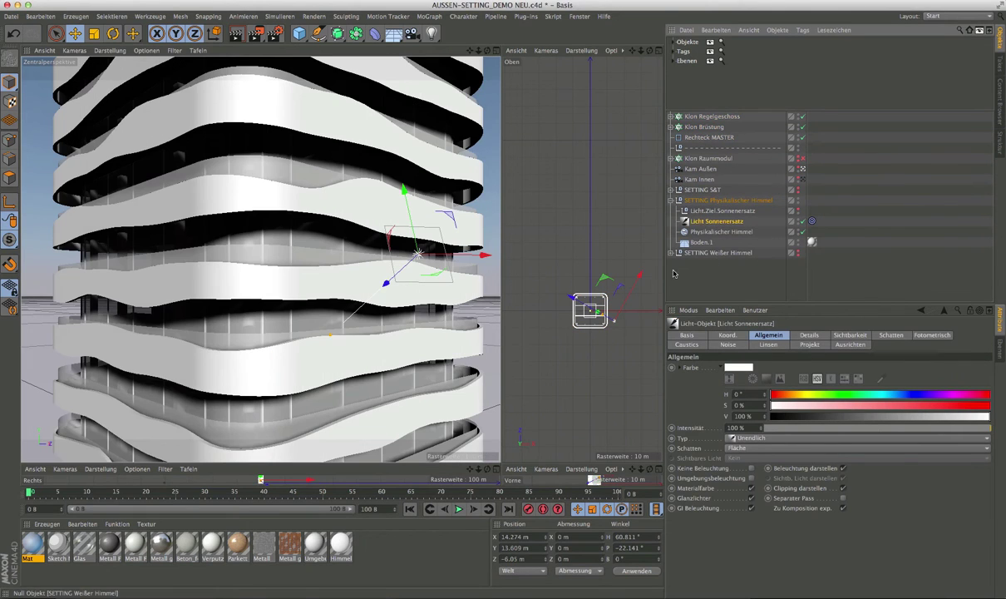
pyautogui.moveTo(583, 304)
pyautogui.mouseDown()
pyautogui.moveTo(593, 310)
pyautogui.moveTo(601, 380)
pyautogui.mouseUp()
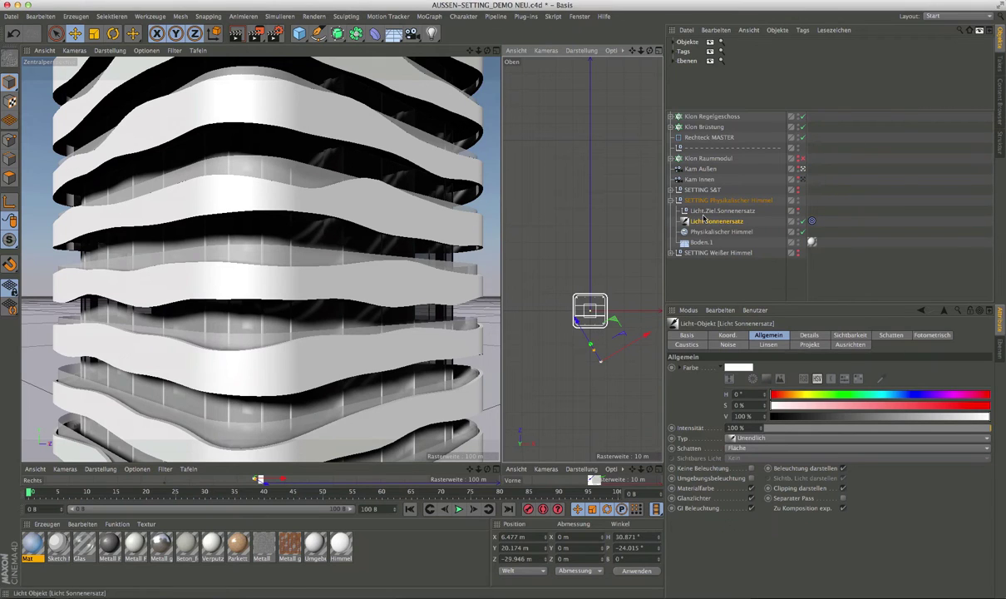
pyautogui.click(671, 201)
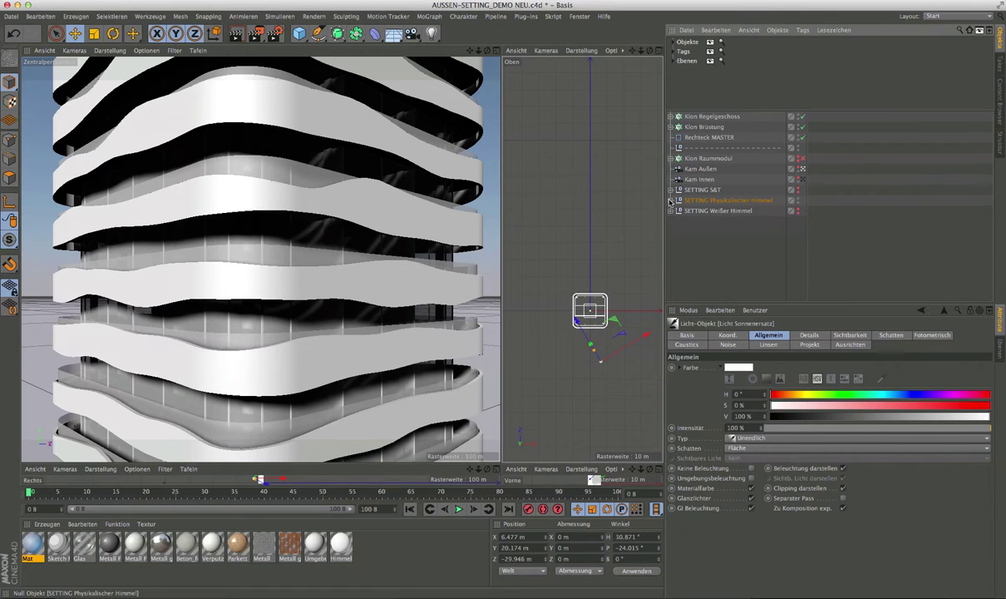
# Step: Expand Klon Regelgeschoss, collapse Sweep and Innen gesamt, and enlarge the object list
pyautogui.click(671, 116)
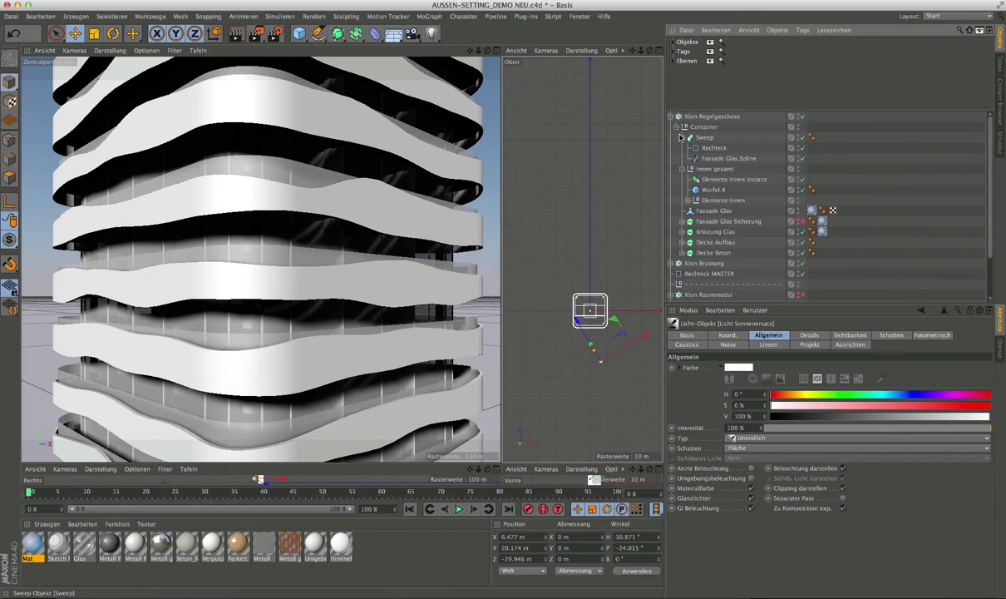
pyautogui.click(682, 137)
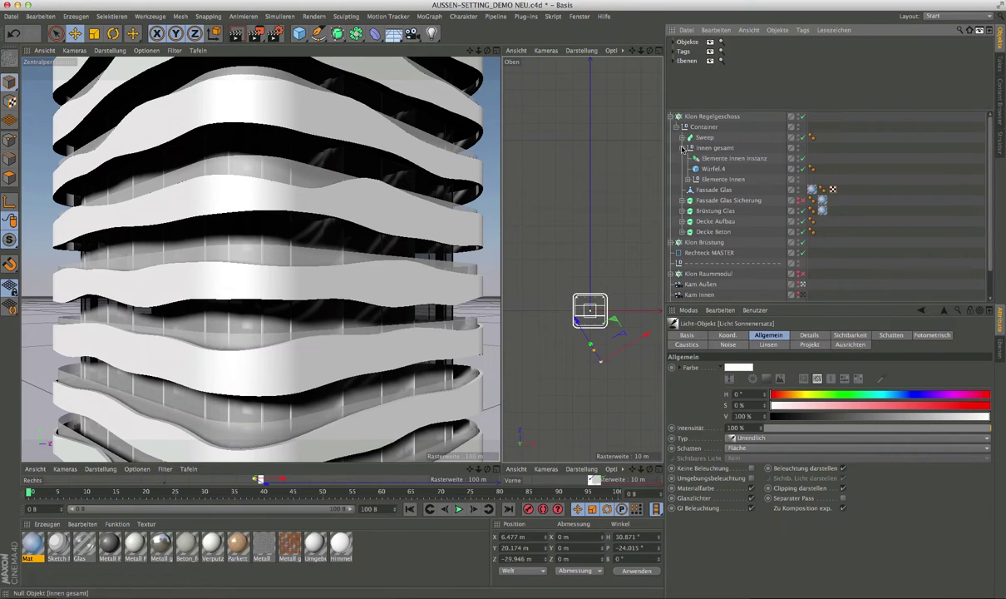
pyautogui.click(682, 148)
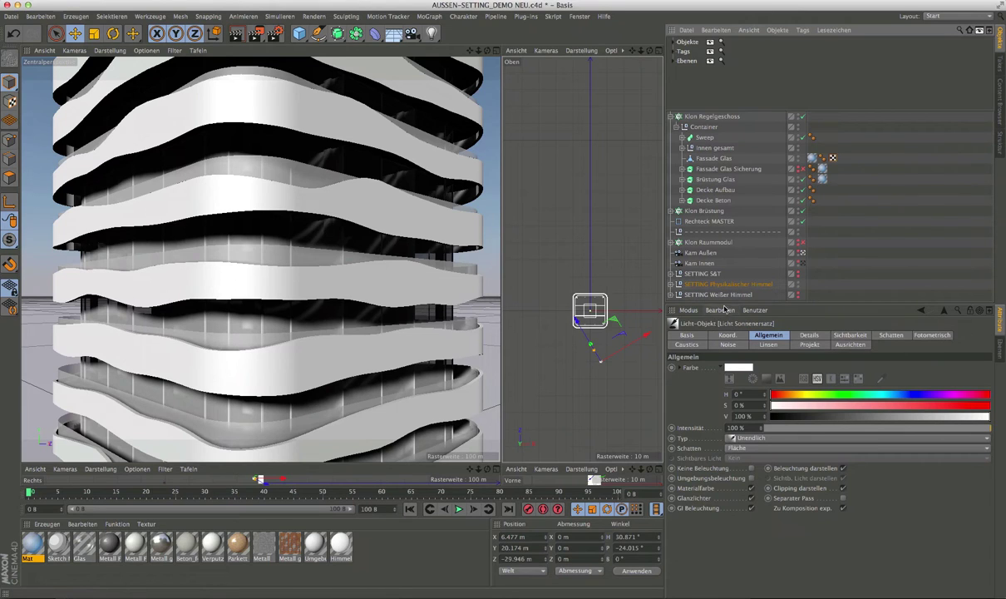
pyautogui.moveTo(725, 304); pyautogui.dragTo(726, 476)
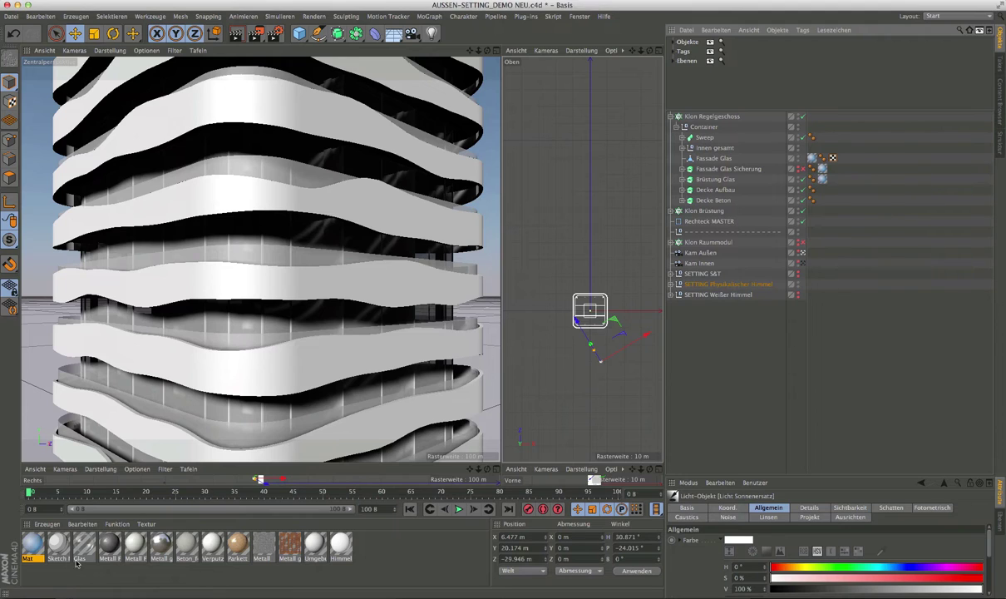
# Step: Apply the Glas material to Fassade Glas, Fassade Glas Sicherung and Brüstung Glas
pyautogui.moveTo(76, 562); pyautogui.dragTo(715, 159)
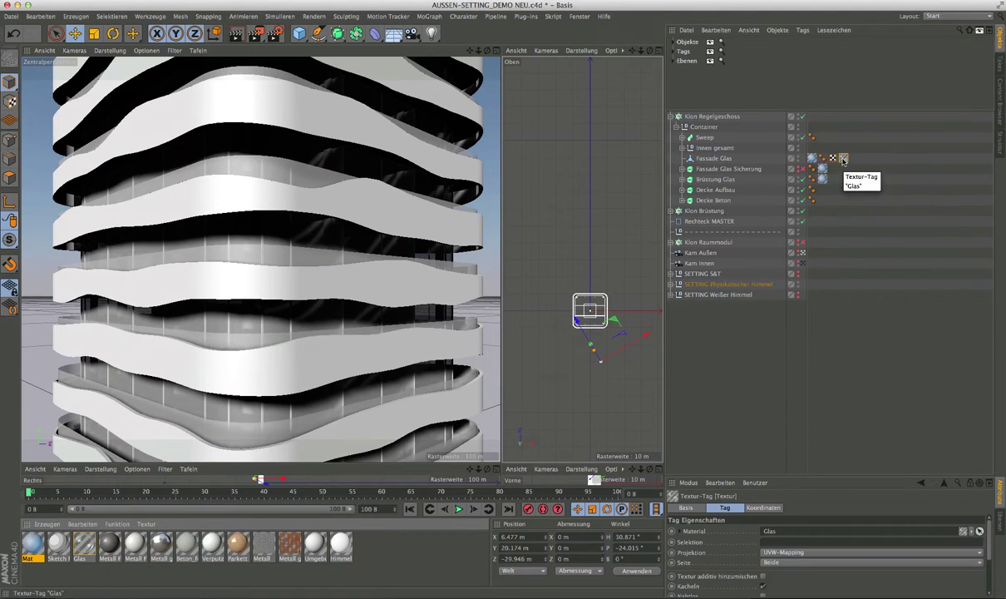
pyautogui.keyDown('ctrl'); pyautogui.moveTo(843, 158); pyautogui.dragTo(838, 181); pyautogui.keyUp('ctrl')
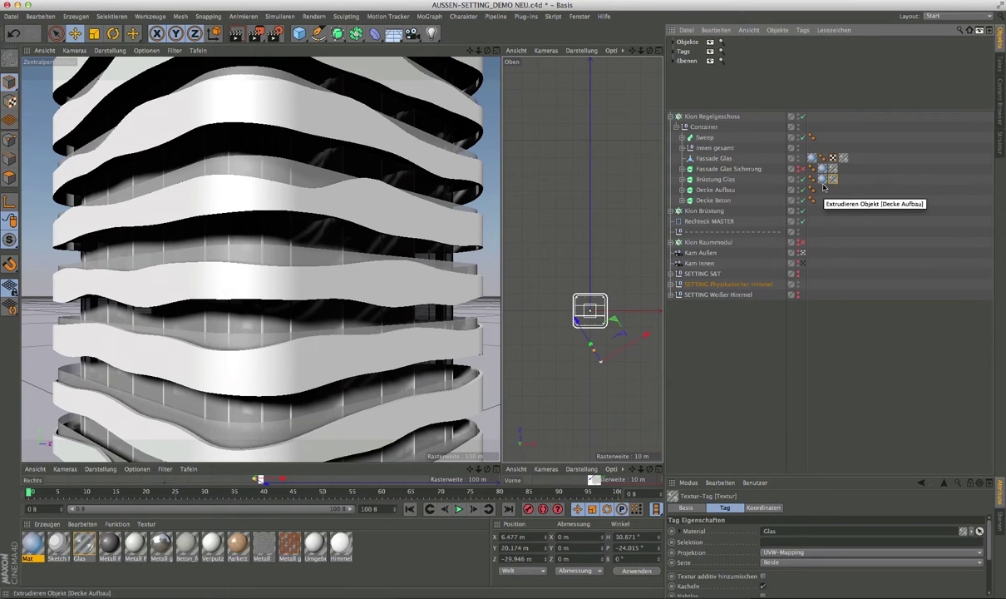
pyautogui.press('Delete')
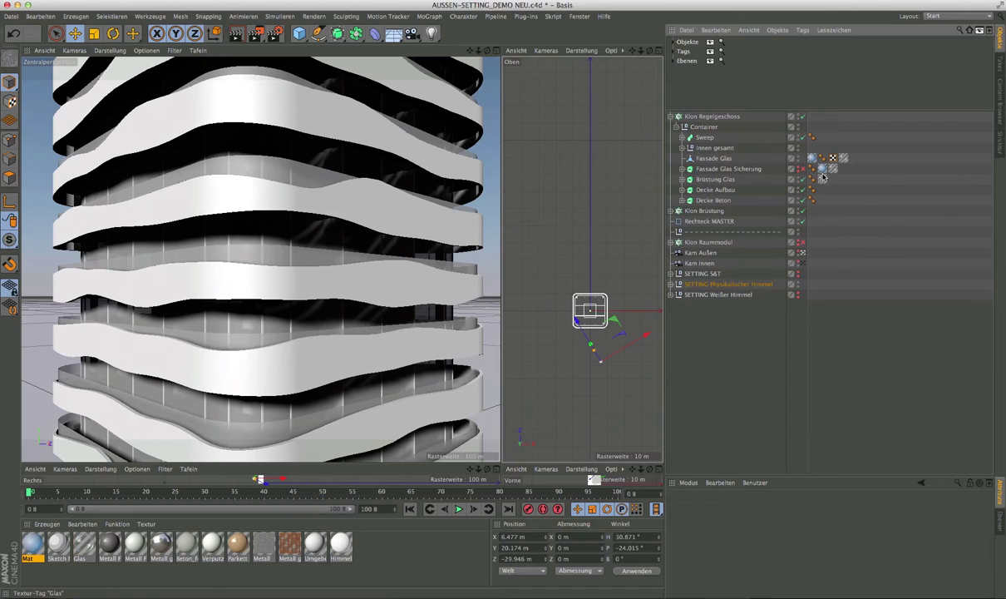
pyautogui.moveTo(822, 176); pyautogui.dragTo(823, 179)
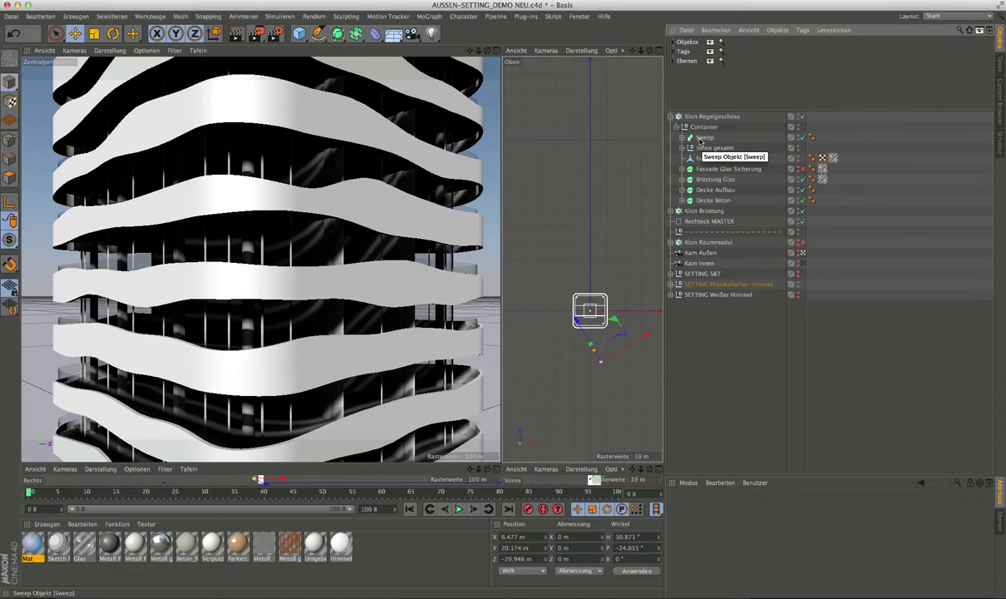
pyautogui.click(705, 138)
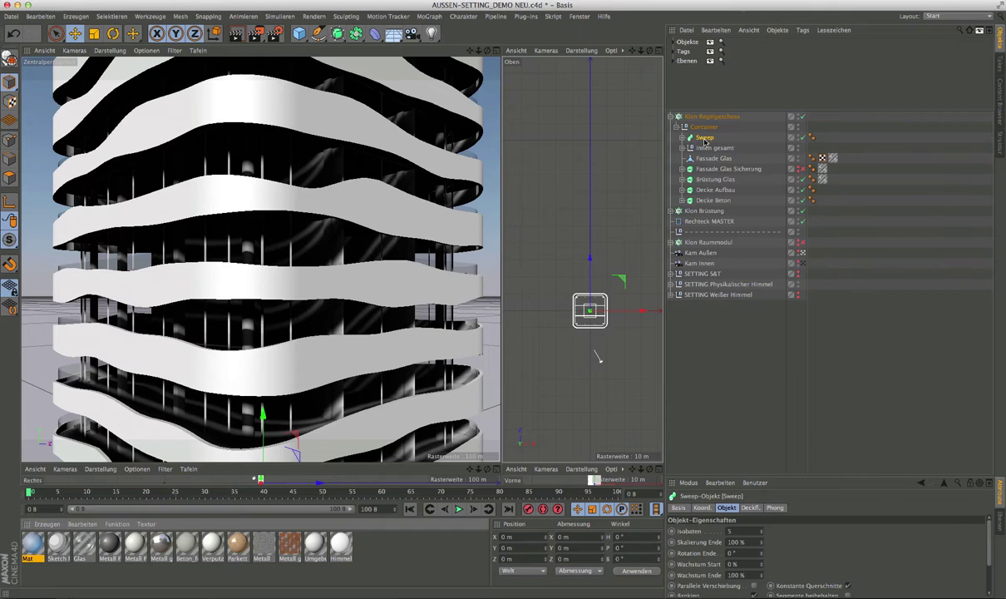
# Step: Apply Metall Farbe matt to Sweep, Verputz_weiß to Innen gesamt, and concrete to Decke Beton
pyautogui.moveTo(705, 141); pyautogui.dragTo(704, 142)
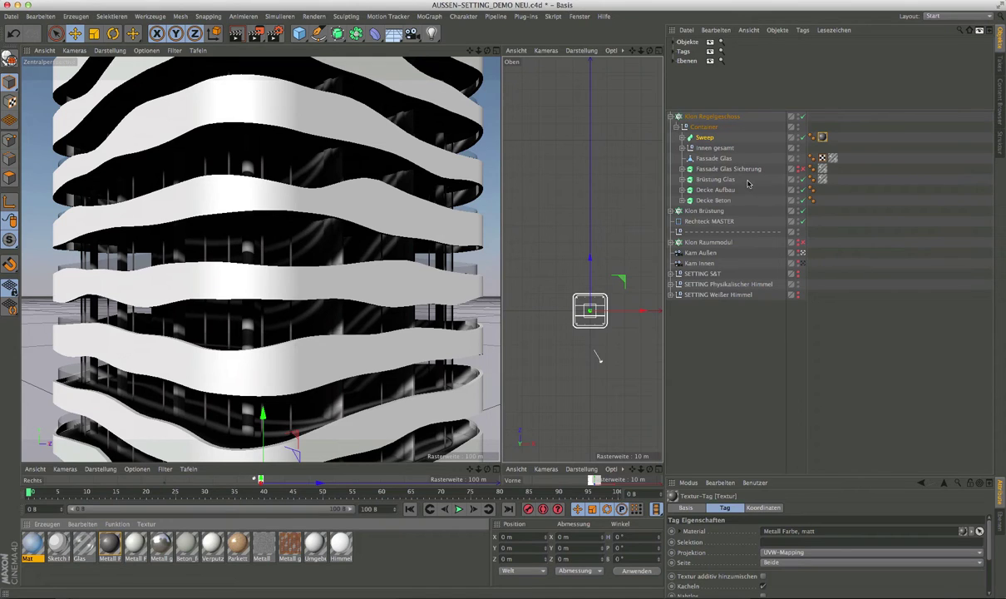
pyautogui.moveTo(721, 150); pyautogui.dragTo(720, 149)
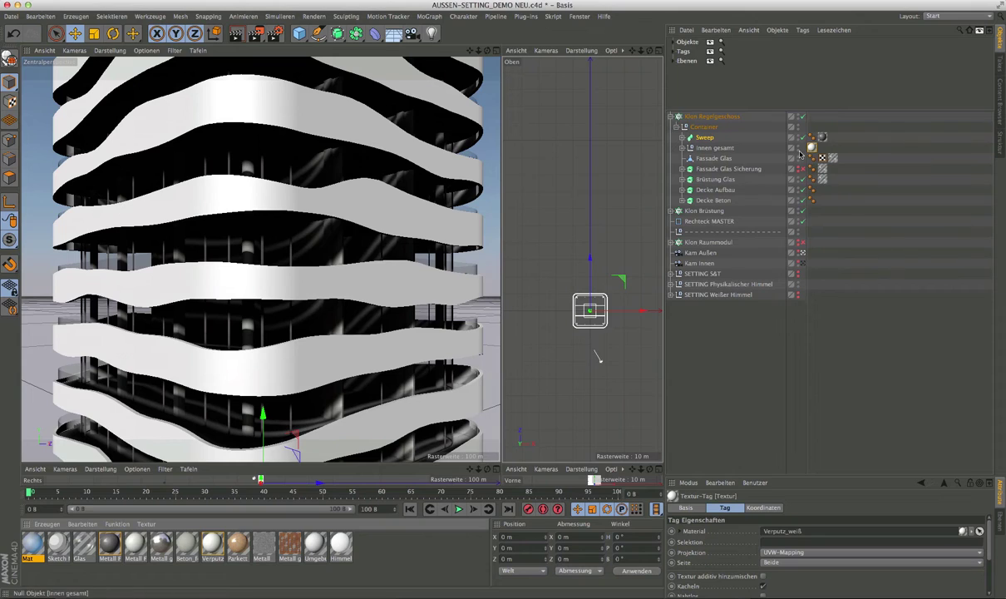
pyautogui.keyDown('ctrl'); pyautogui.moveTo(814, 147); pyautogui.dragTo(733, 185); pyautogui.keyUp('ctrl')
pyautogui.moveTo(725, 202); pyautogui.dragTo(723, 202)
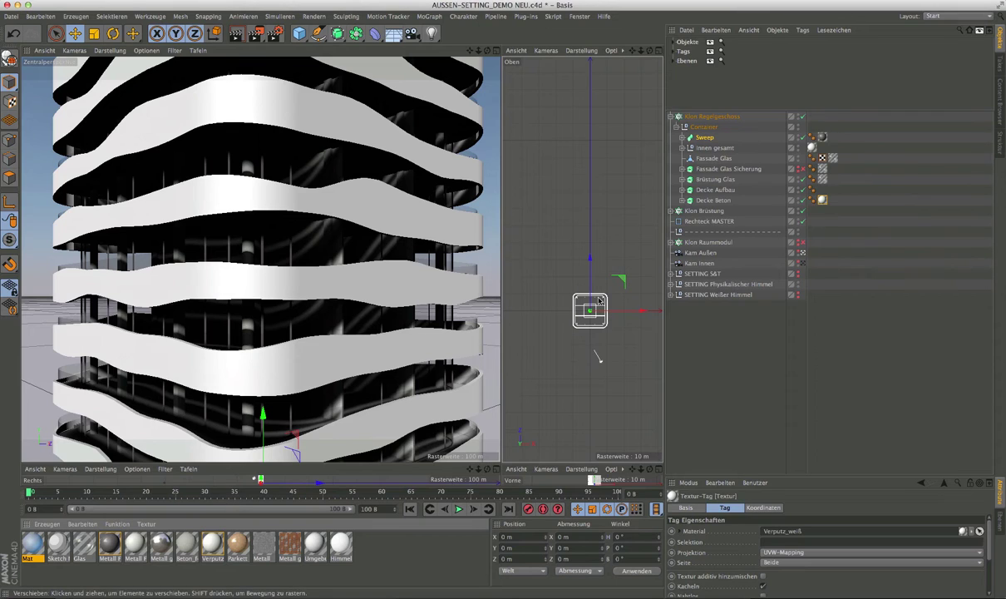
# Step: Copy the Beton_fein material onto Decke Aufbau and look through the Kam Innen camera
pyautogui.click(671, 242)
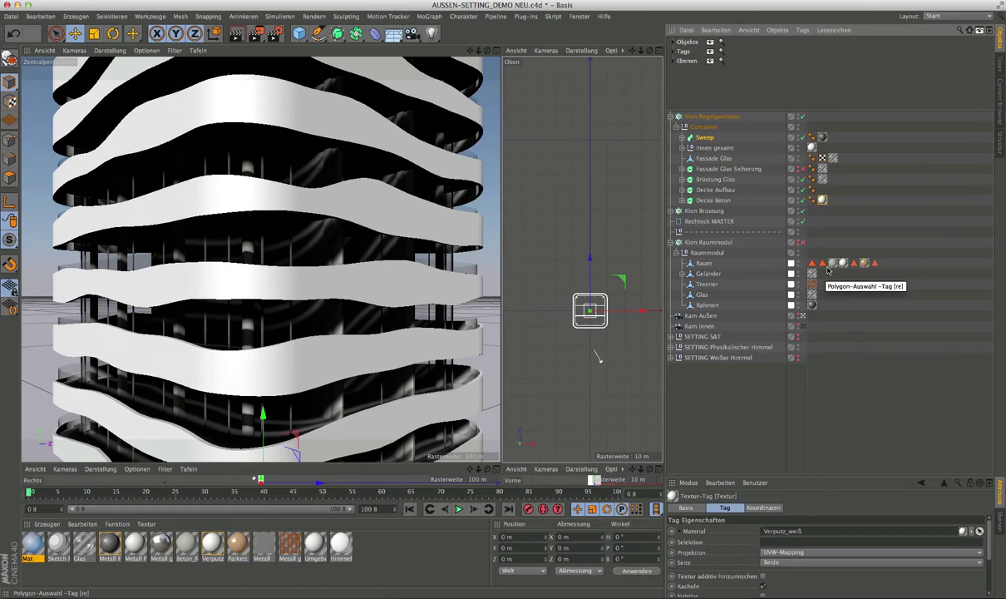
pyautogui.click(834, 264)
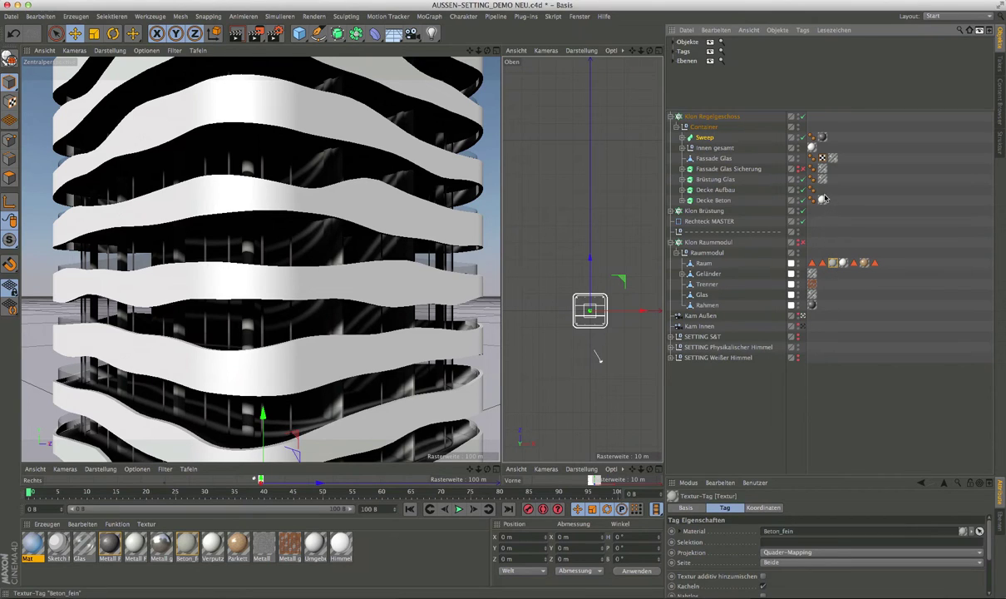
pyautogui.keyDown('ctrl'); pyautogui.moveTo(823, 198); pyautogui.dragTo(779, 185); pyautogui.keyUp('ctrl')
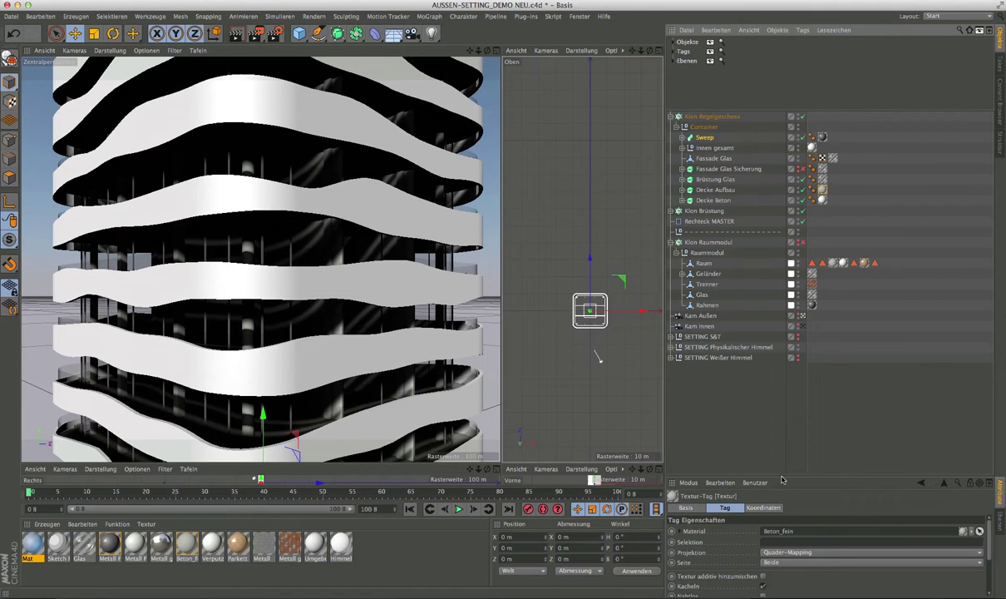
pyautogui.moveTo(782, 479); pyautogui.dragTo(770, 287)
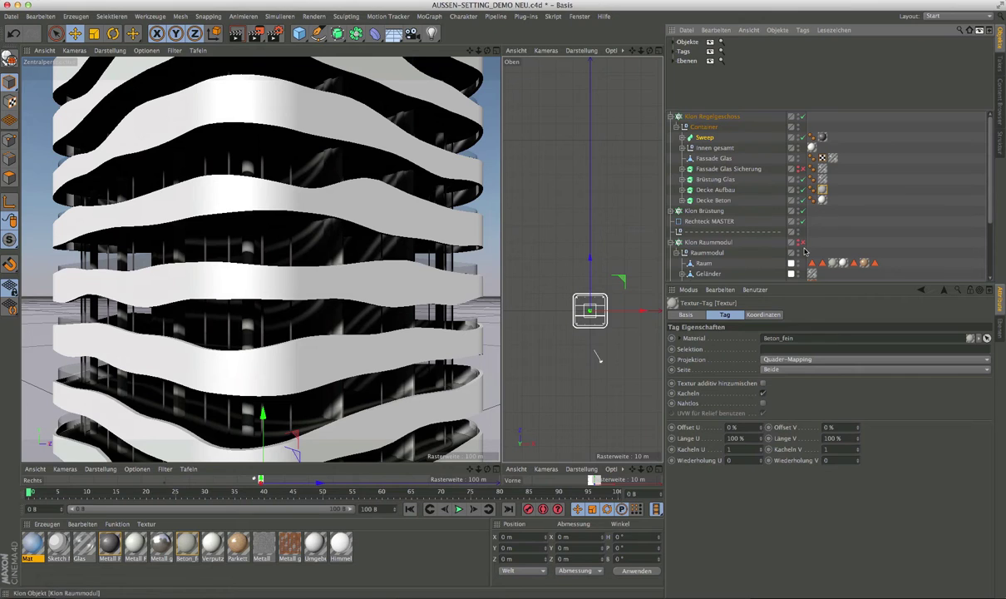
pyautogui.moveTo(782, 286); pyautogui.dragTo(783, 405)
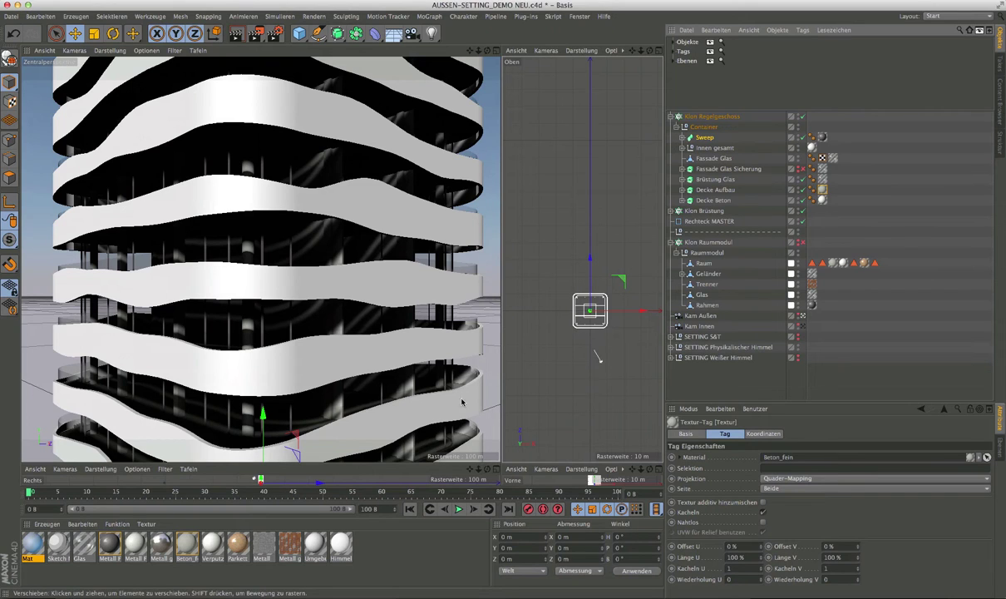
pyautogui.click(801, 327)
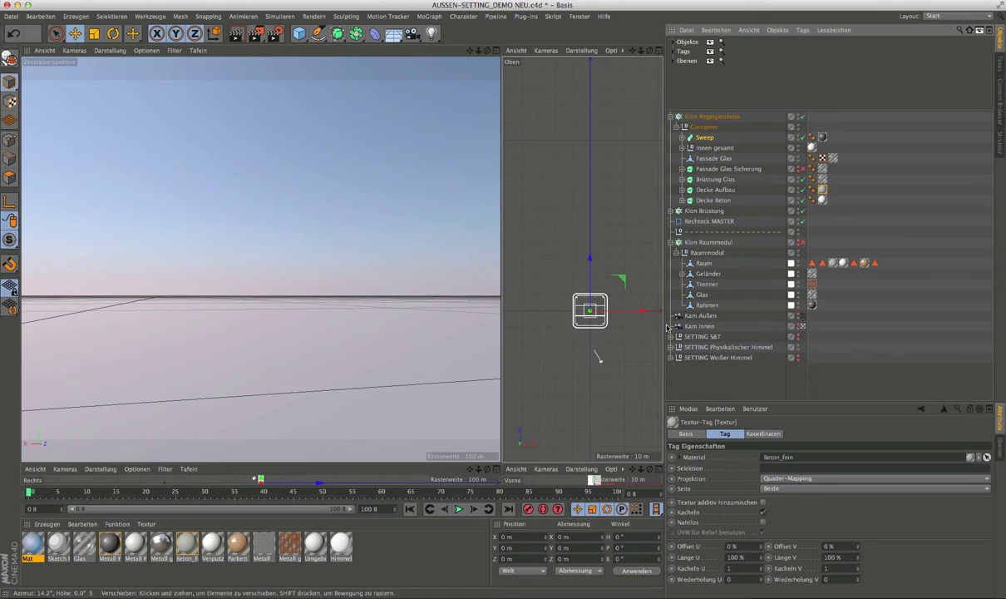
# Step: Move Kam Innen inside the building and aim it along the floor
pyautogui.click(706, 327)
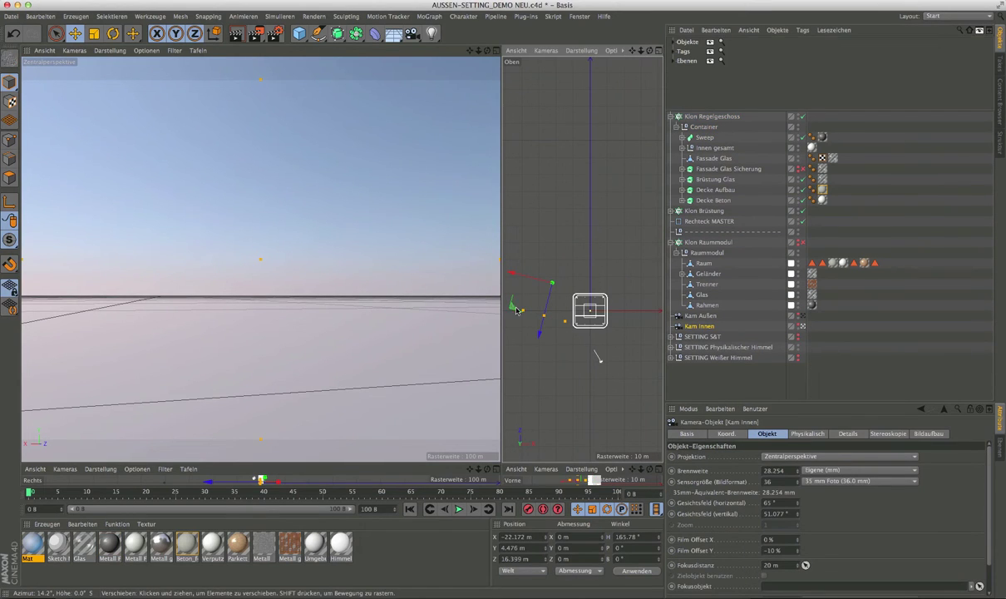
pyautogui.moveTo(511, 306); pyautogui.dragTo(551, 343)
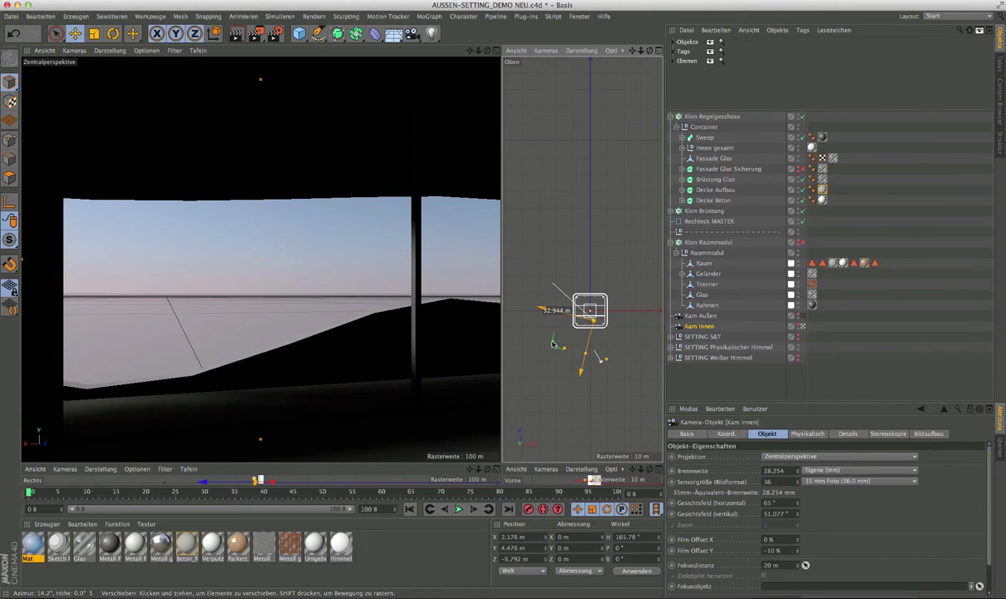
pyautogui.moveTo(551, 342); pyautogui.dragTo(556, 348)
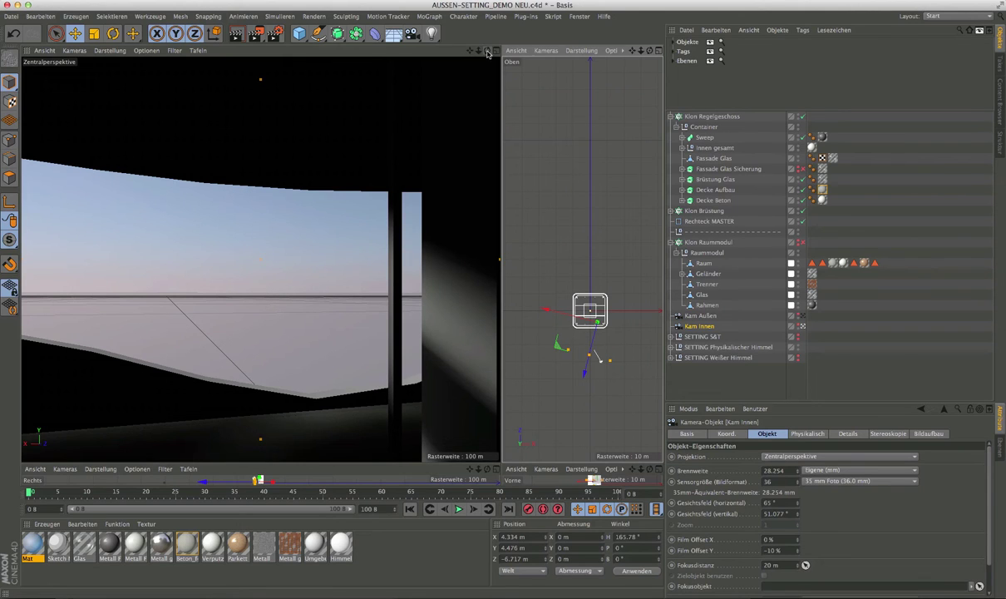
pyautogui.moveTo(484, 48); pyautogui.dragTo(260, 260)
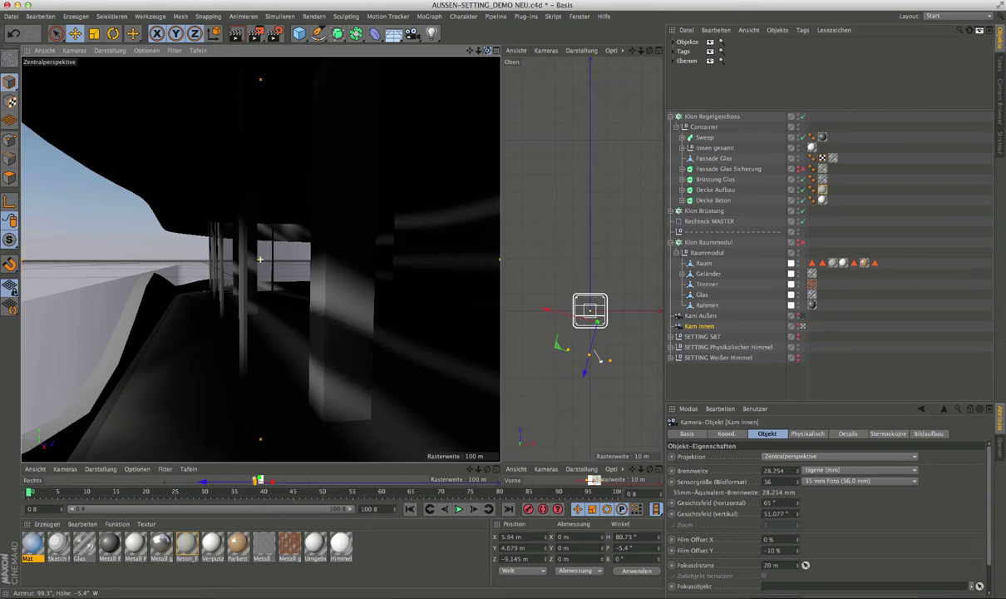
pyautogui.moveTo(260, 260); pyautogui.dragTo(488, 54)
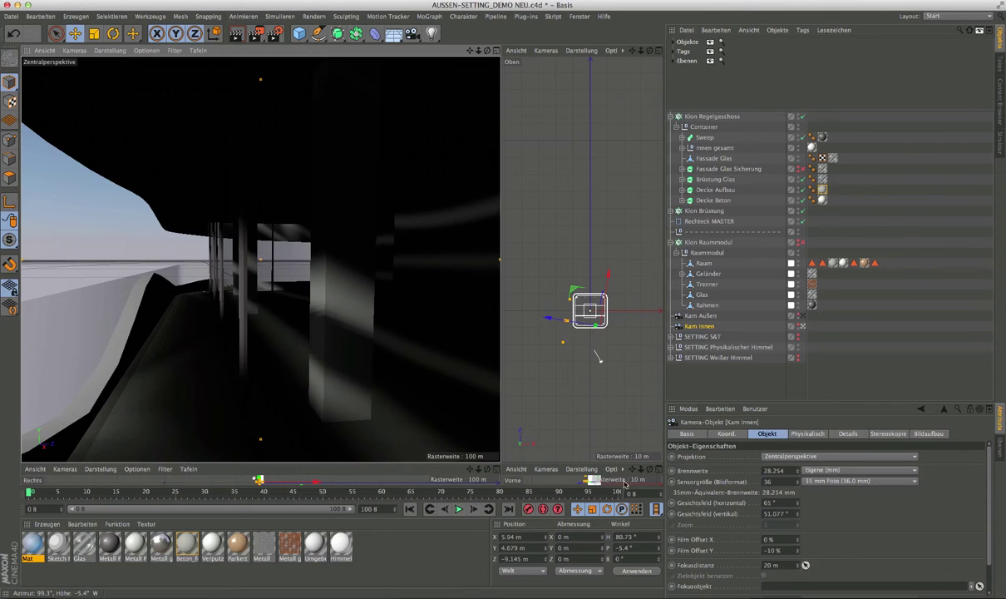
# Step: Level Kam Innen's pitch to 0°, lower it slightly, and start a viewport render
pyautogui.click(644, 550)
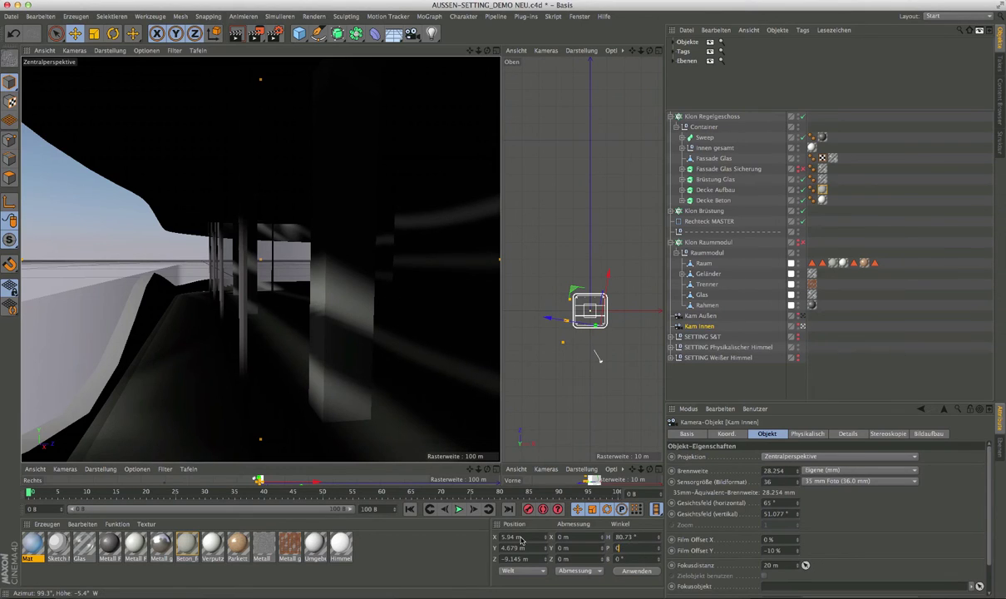
pyautogui.write('0')
pyautogui.press('Return')
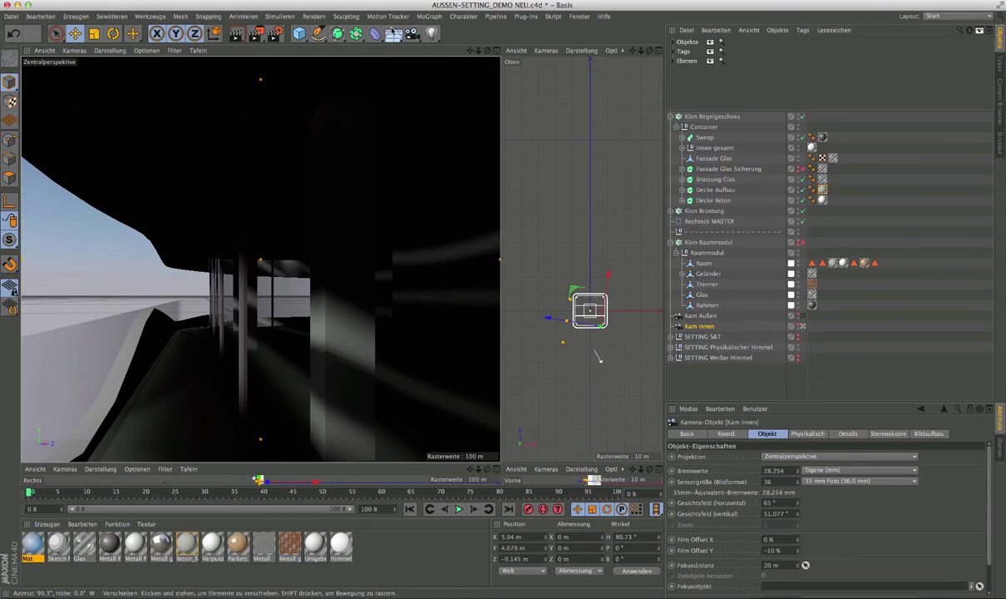
pyautogui.moveTo(471, 51); pyautogui.dragTo(471, 53)
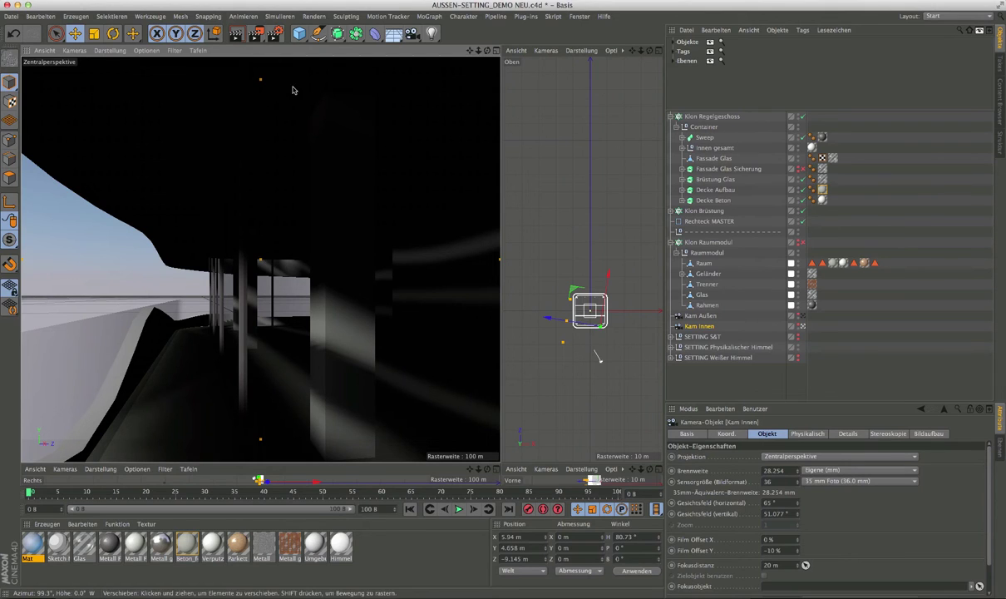
pyautogui.click(237, 35)
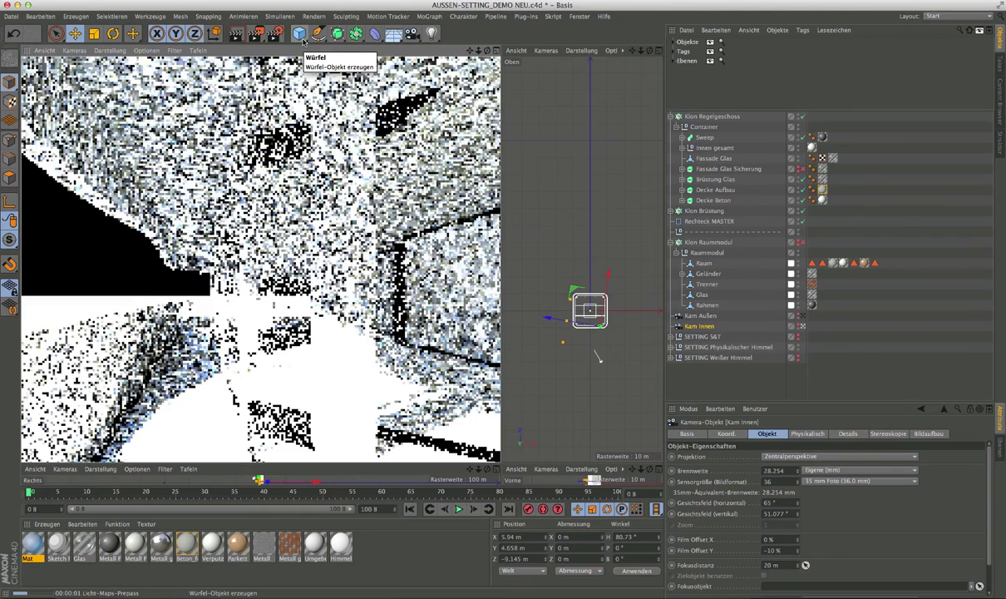
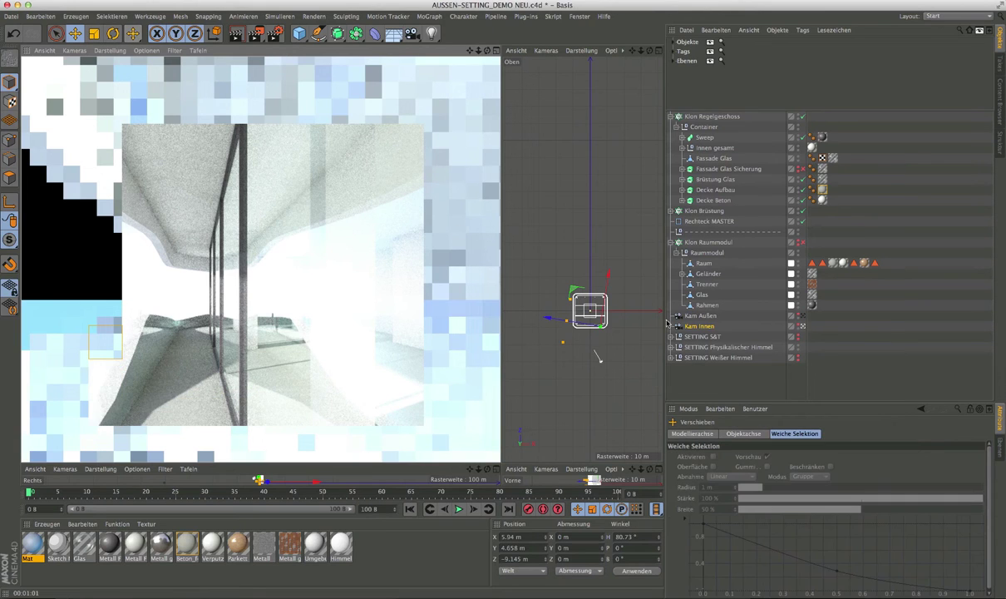
# Step: Nudge Kam Innen forward and turn it to about 95.6° toward the window band, then select Kam Außen
pyautogui.click(129, 33)
pyautogui.moveTo(574, 291); pyautogui.dragTo(573, 286)
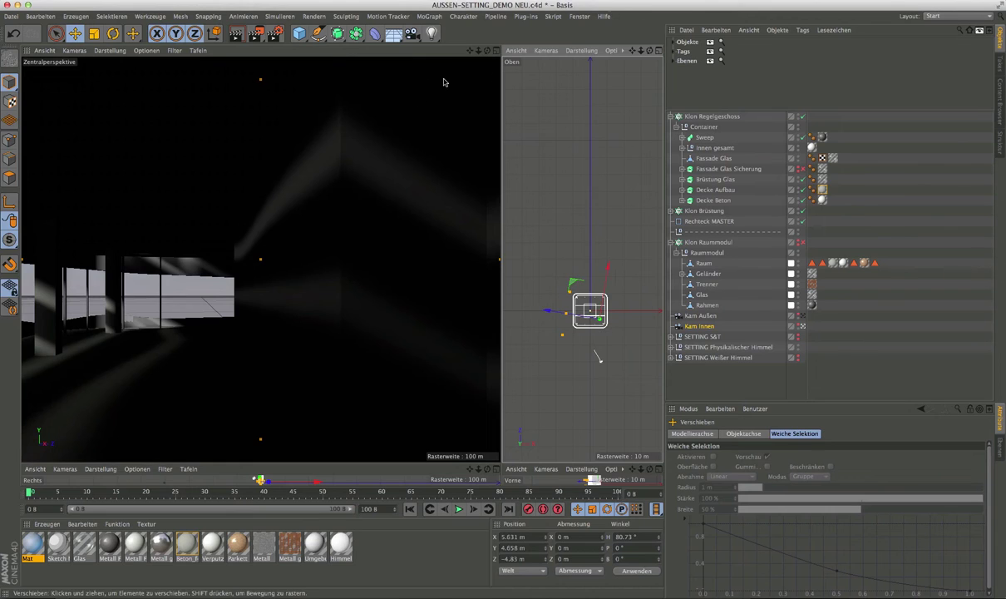
pyautogui.moveTo(487, 50); pyautogui.dragTo(470, 50)
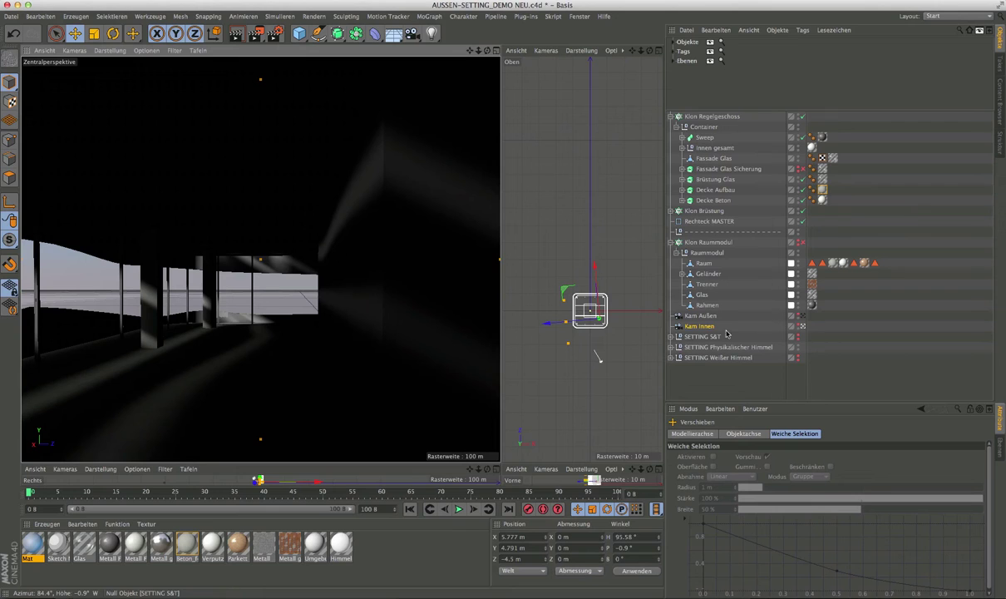
pyautogui.click(715, 316)
# Step: Look through Kam Außen in the viewport to see the tower's wavy white balconies
pyautogui.click(802, 317)
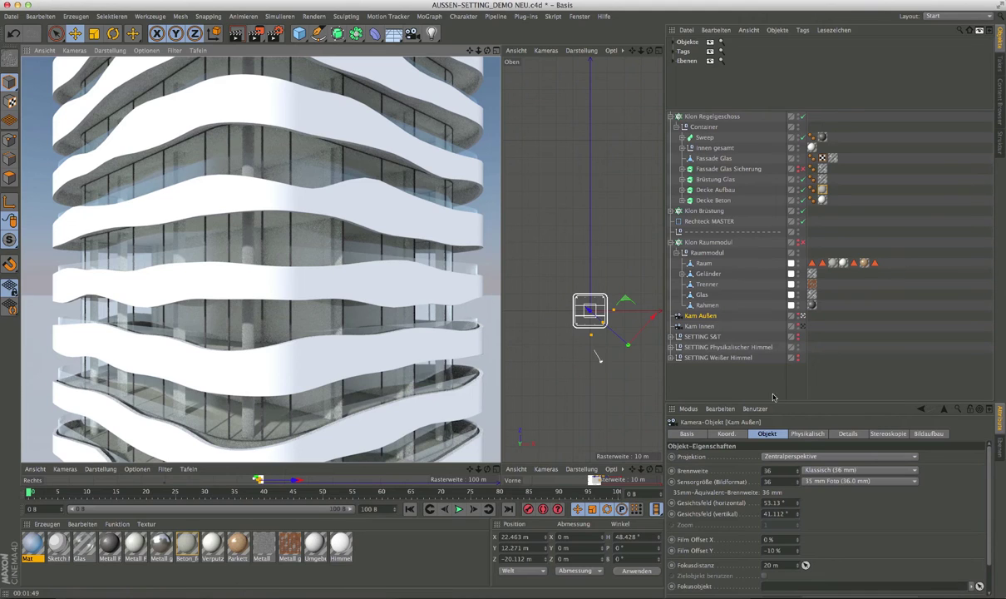
# Step: Enable Belichtung (exposure) in the camera's Physikalisch settings
pyautogui.click(803, 432)
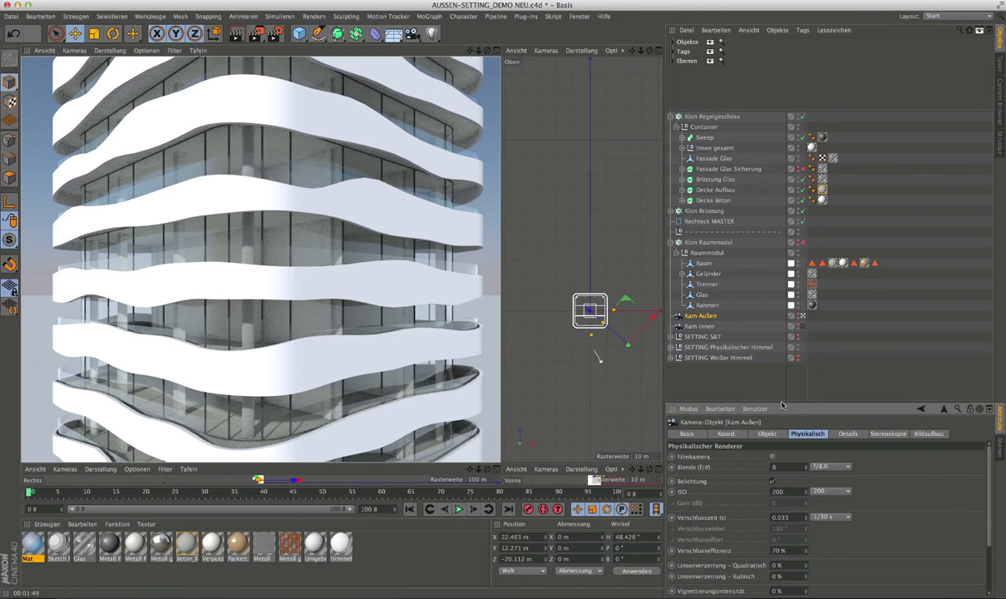
pyautogui.moveTo(782, 405); pyautogui.dragTo(756, 337)
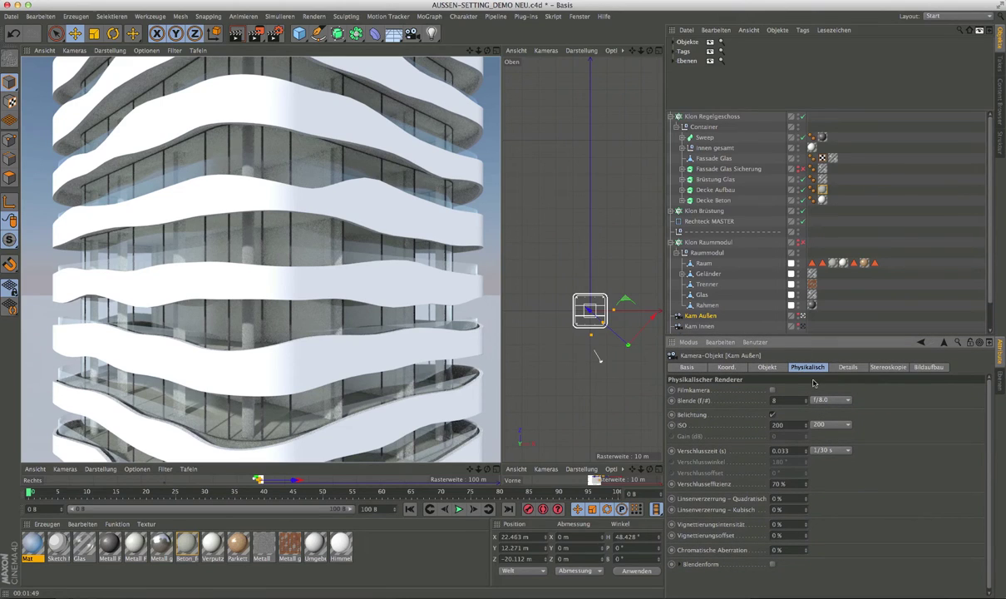
pyautogui.click(773, 413)
# Step: Select Kam Innen and bring up Render Settings over the viewport, showing the GI-Setting PREVIEW preset
pyautogui.click(700, 326)
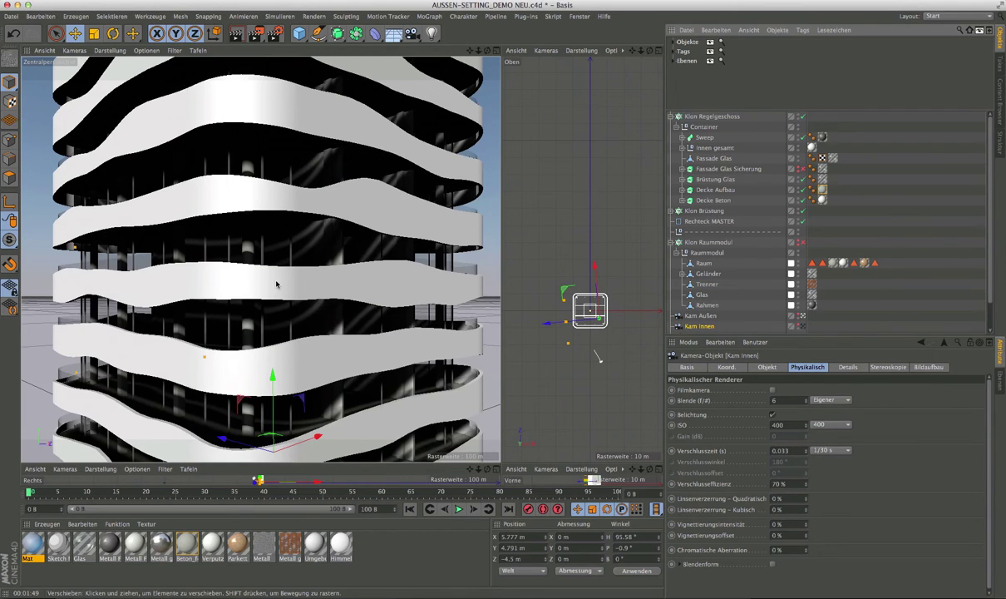
pyautogui.click(274, 40)
pyautogui.moveTo(223, 9); pyautogui.dragTo(283, 124)
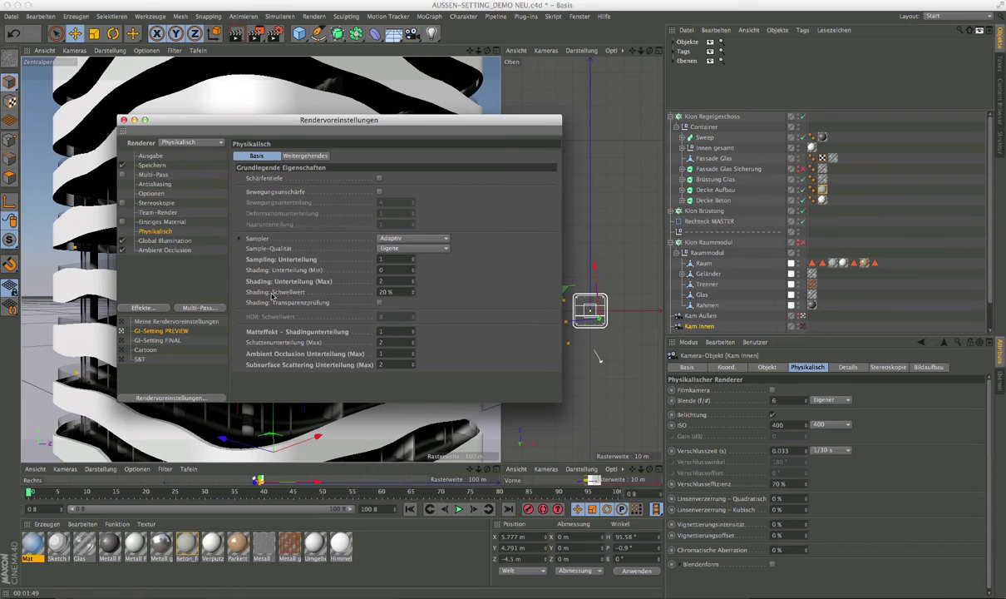
# Step: Compare the S&T, PREVIEW and FINAL presets, activate GI-Setting FINAL, and close Render Settings
pyautogui.click(151, 341)
pyautogui.click(141, 359)
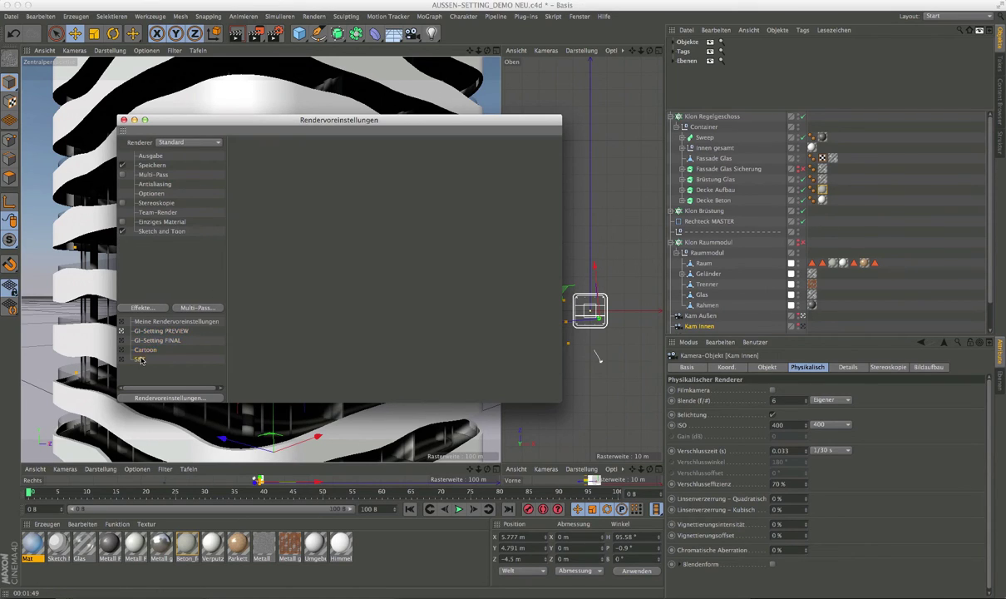
pyautogui.click(123, 341)
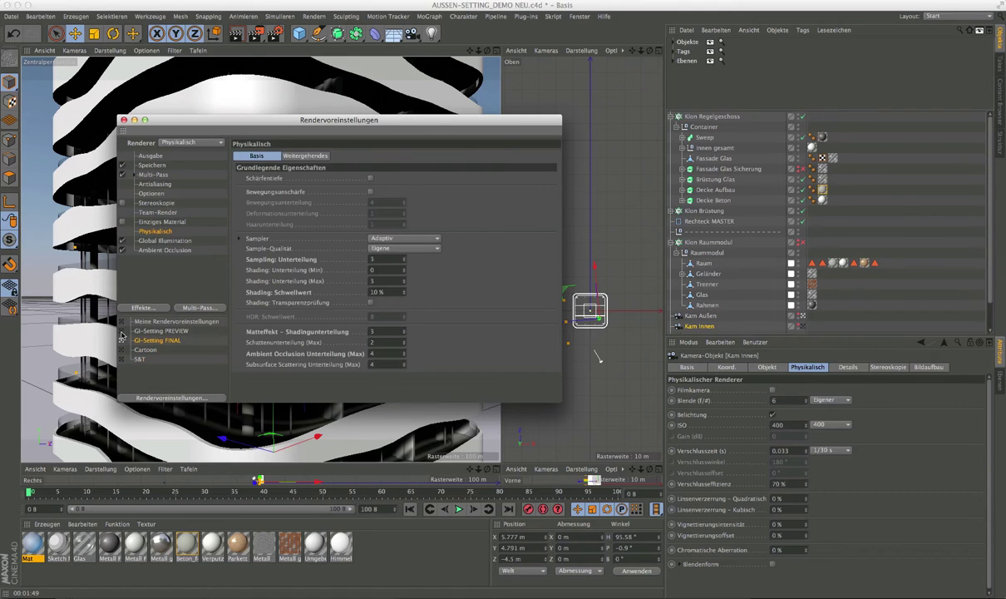
pyautogui.click(124, 331)
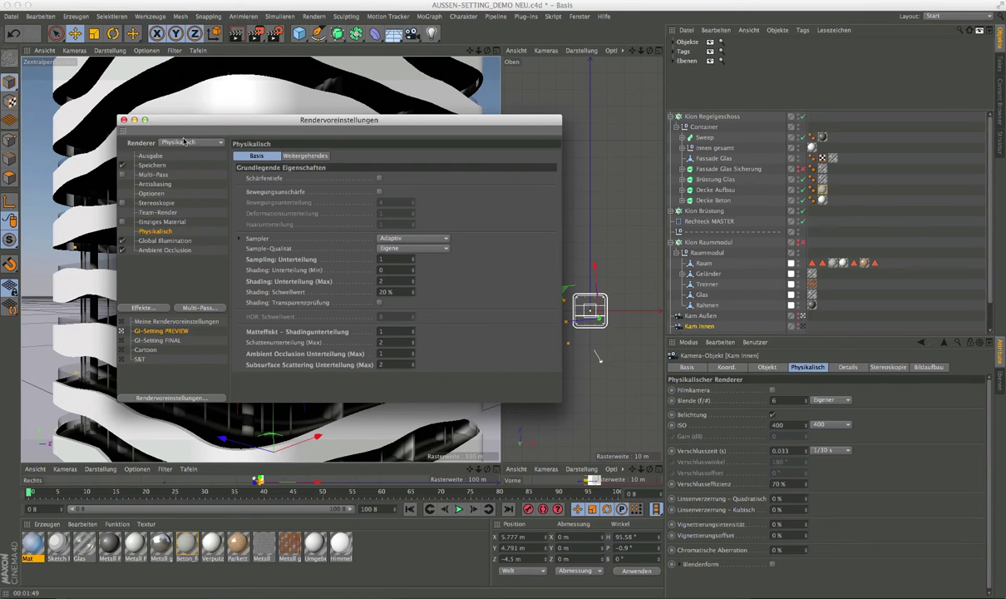
pyautogui.moveTo(173, 120); pyautogui.dragTo(287, 132)
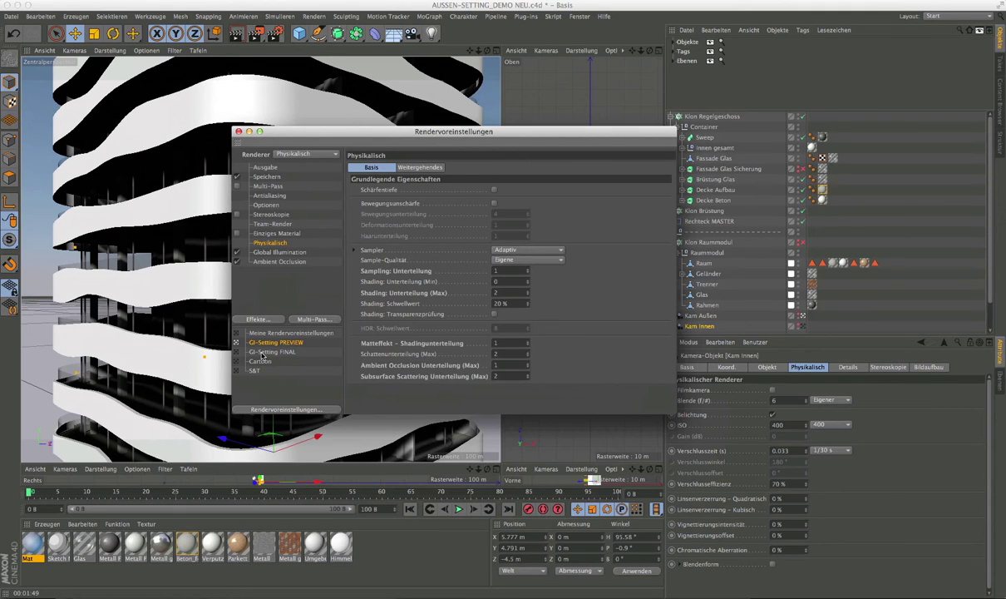
pyautogui.click(237, 353)
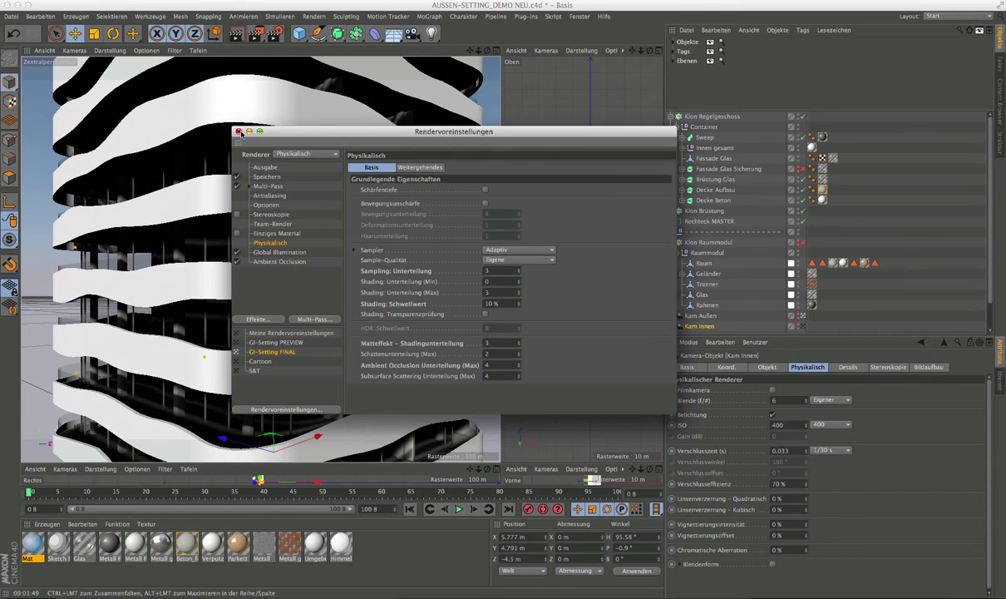
pyautogui.click(239, 133)
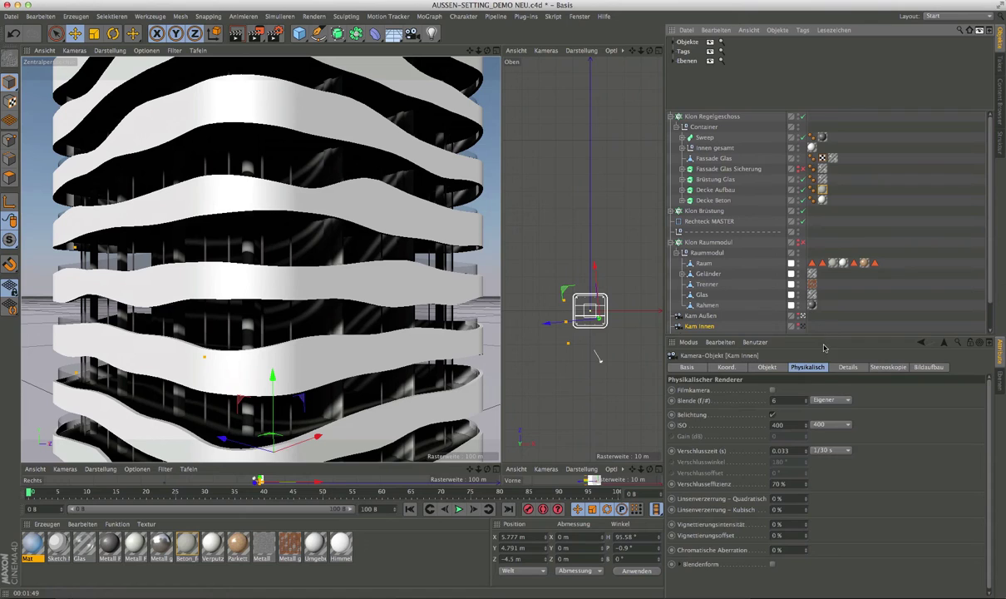
# Step: Collapse Klon Raummodul and toggle visibility of the Physikalischer Himmel and Weißer Himmel sky setups
pyautogui.moveTo(824, 347); pyautogui.dragTo(824, 425)
pyautogui.click(671, 242)
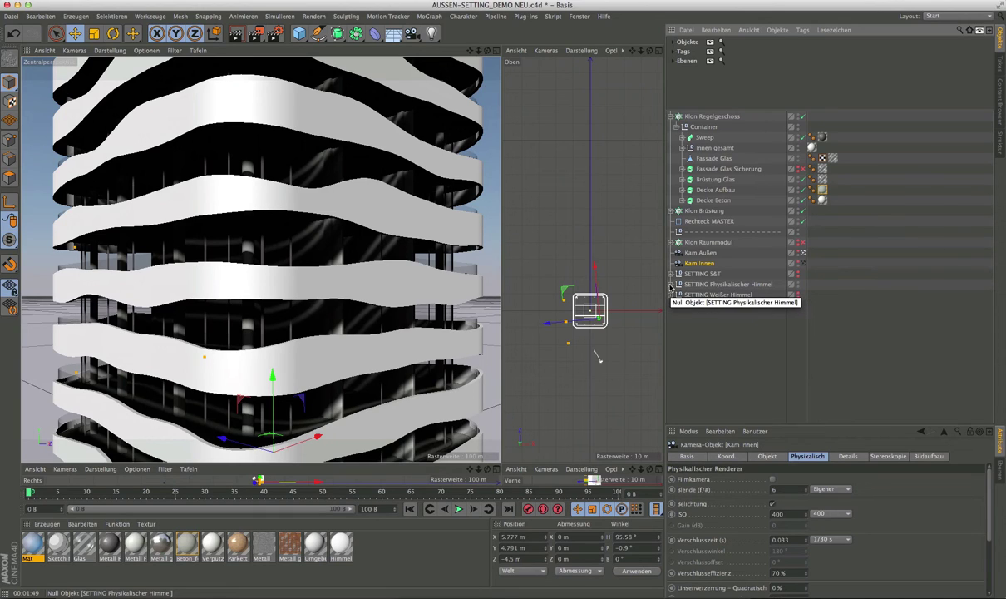
pyautogui.click(798, 286)
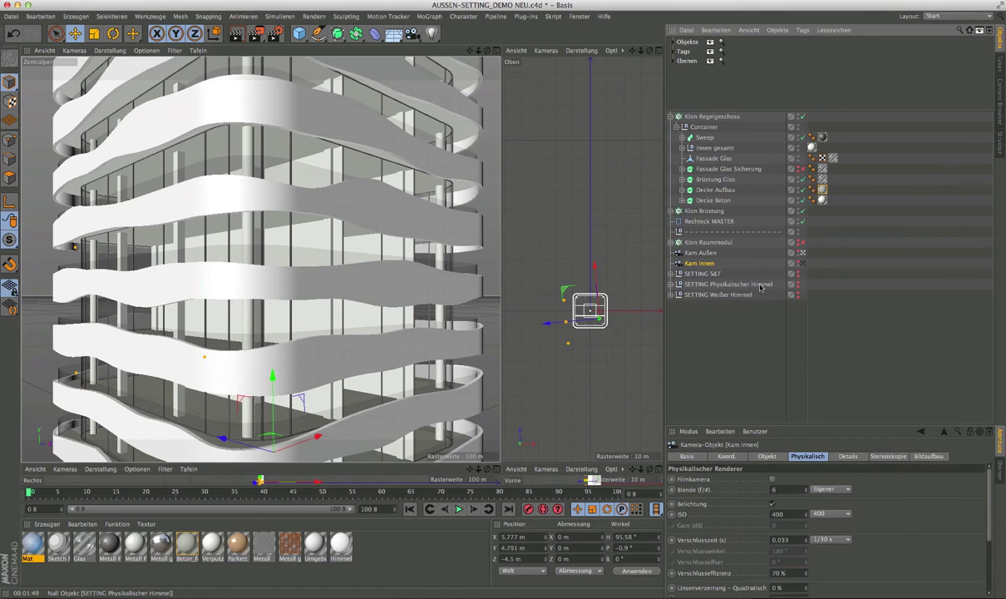
pyautogui.click(671, 284)
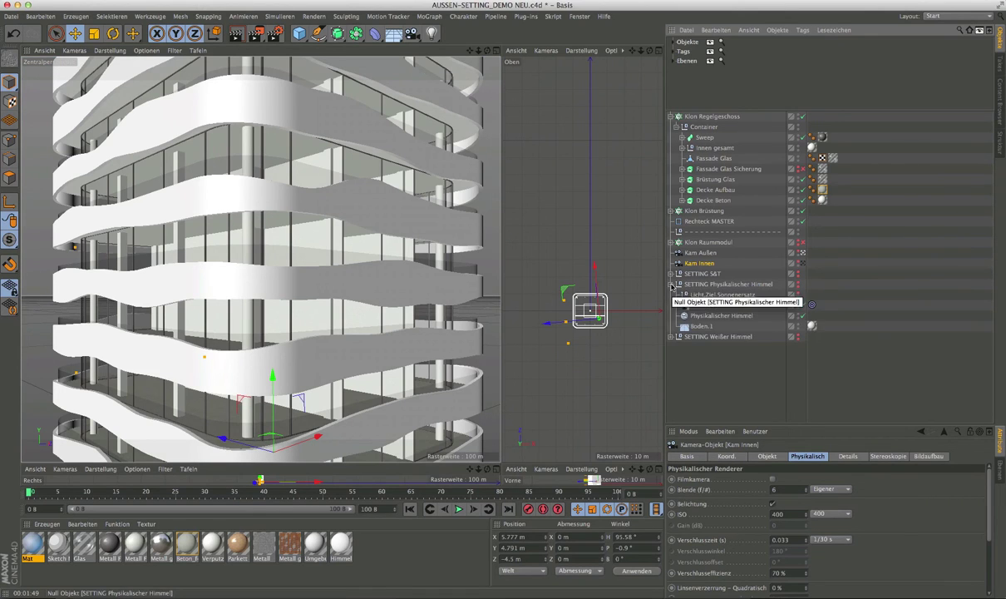
pyautogui.click(671, 285)
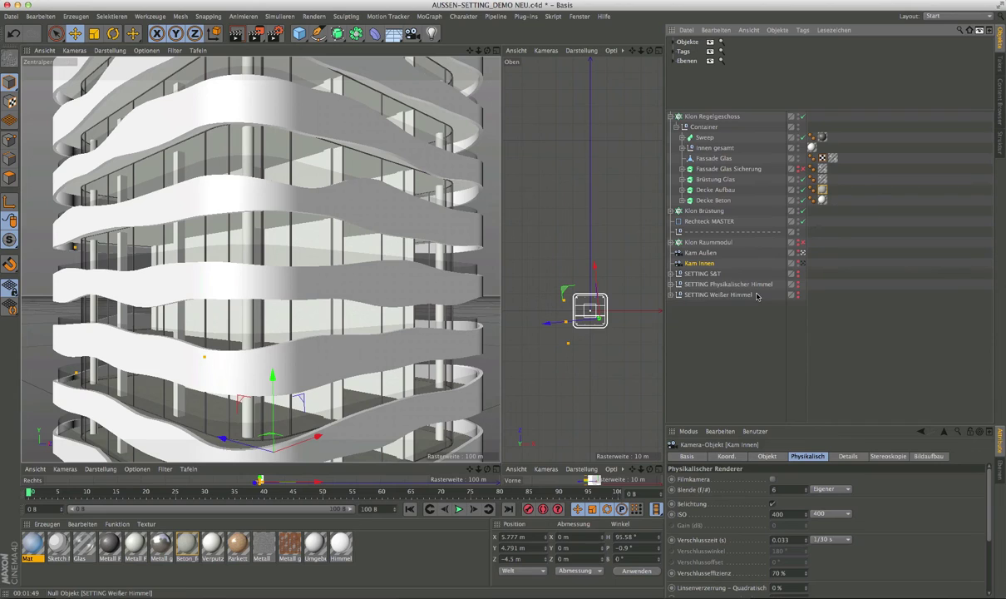
pyautogui.click(799, 296)
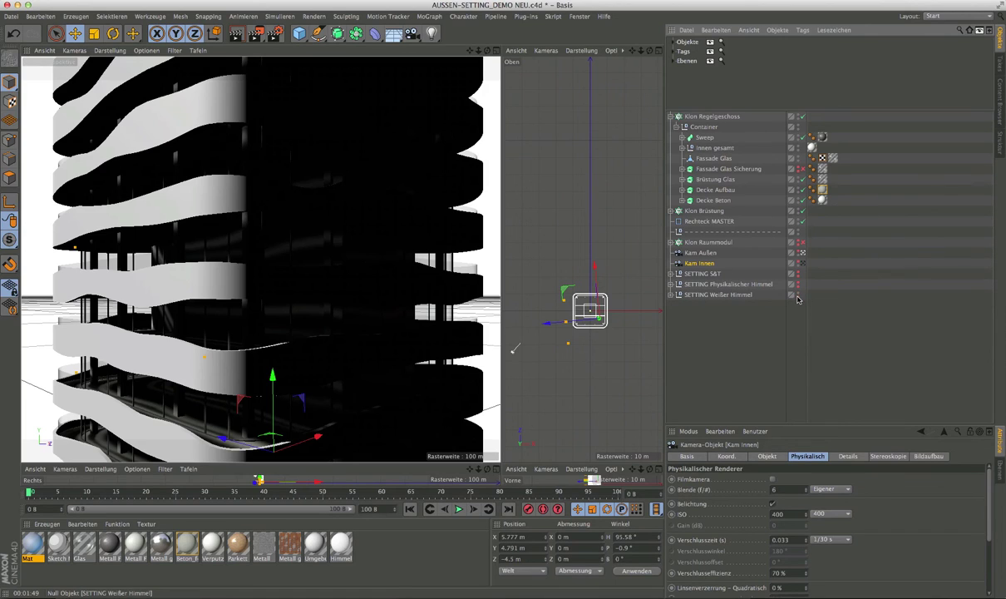
# Step: Expand SETTING Weißer Himmel and show the Himmel sky's texture tag with Kugel-Mapping
pyautogui.click(672, 295)
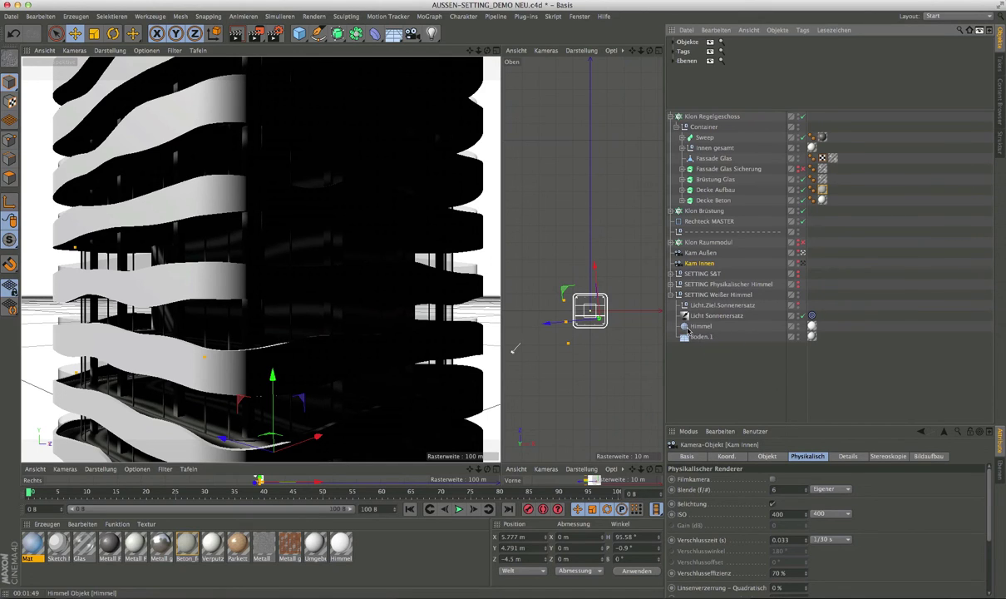
pyautogui.click(702, 328)
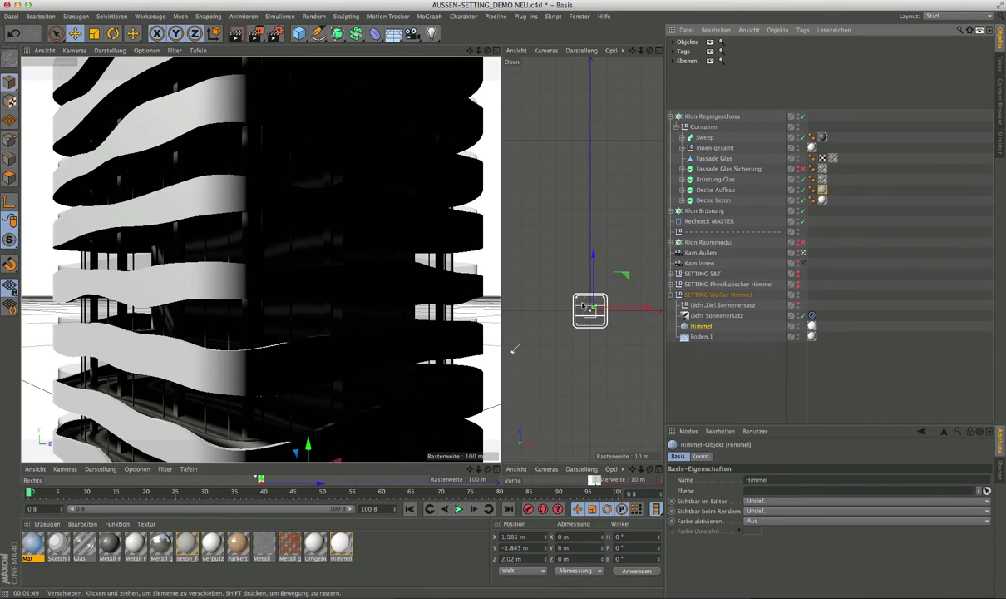
pyautogui.click(813, 327)
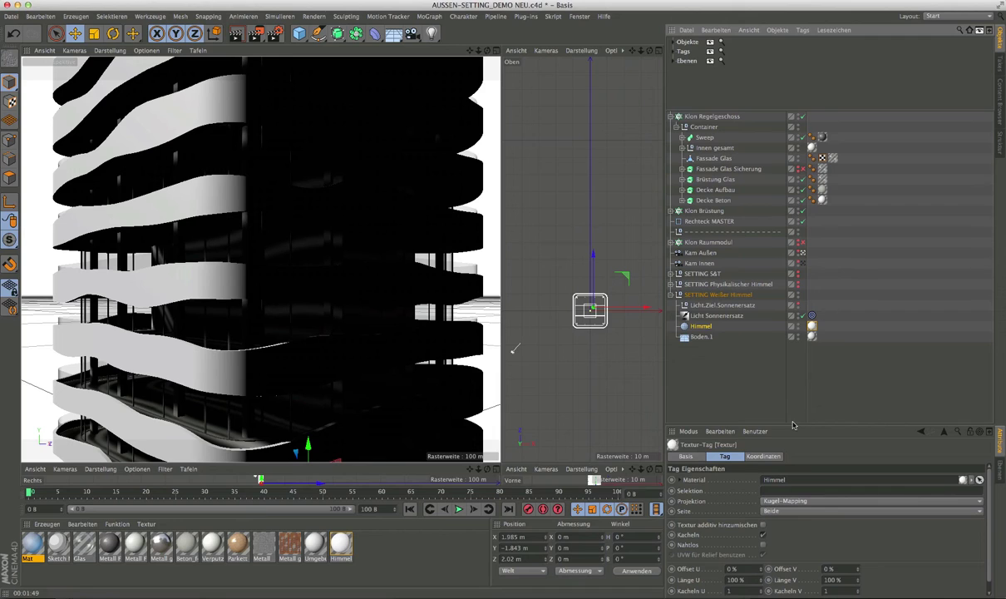
pyautogui.moveTo(794, 428); pyautogui.dragTo(795, 361)
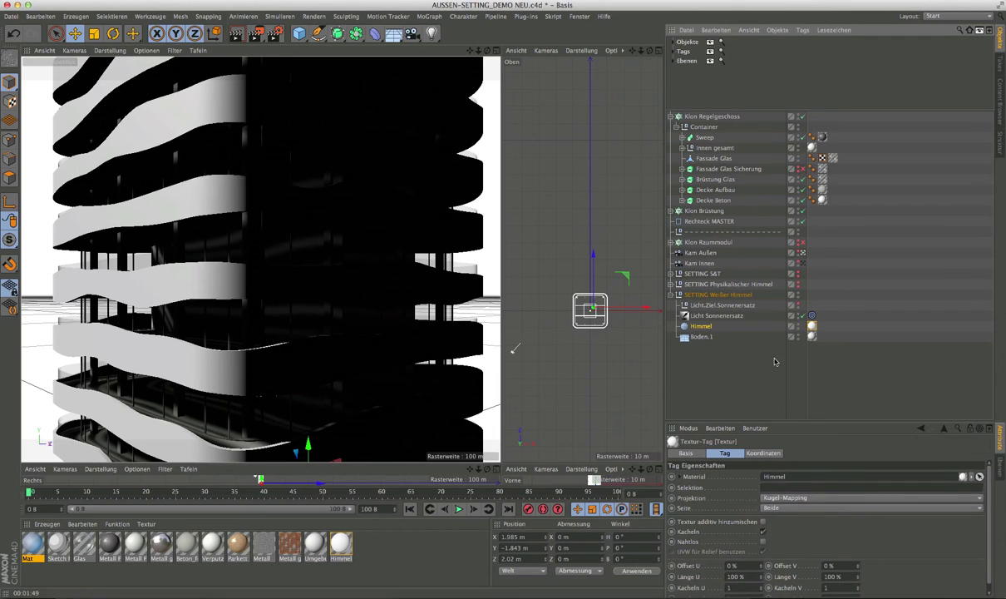
# Step: Edit the Himmel material: toggle its colour channel and switch on Leuchten, turning the preview black
pyautogui.doubleClick(341, 543)
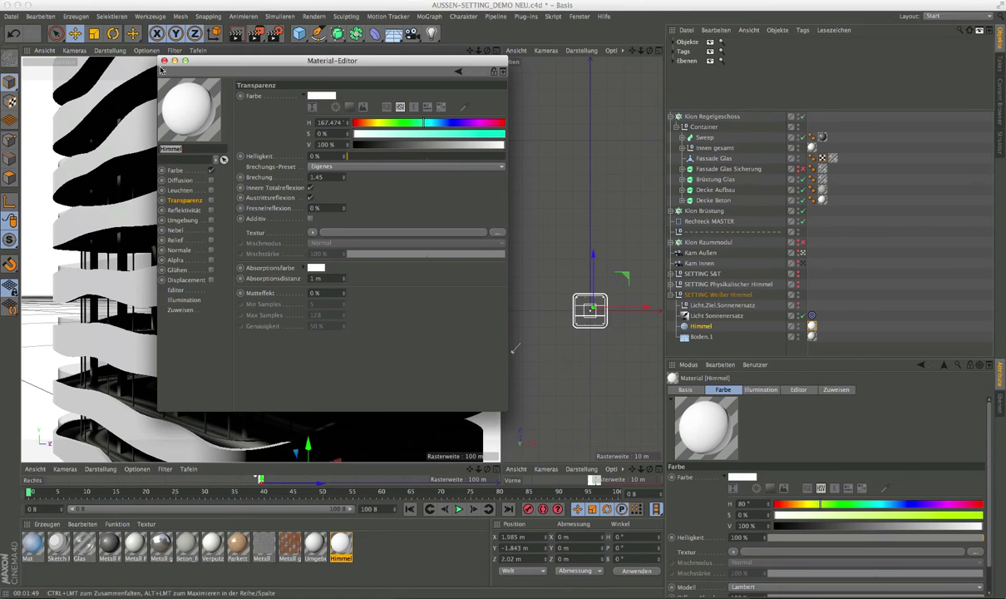
pyautogui.moveTo(181, 62); pyautogui.dragTo(269, 112)
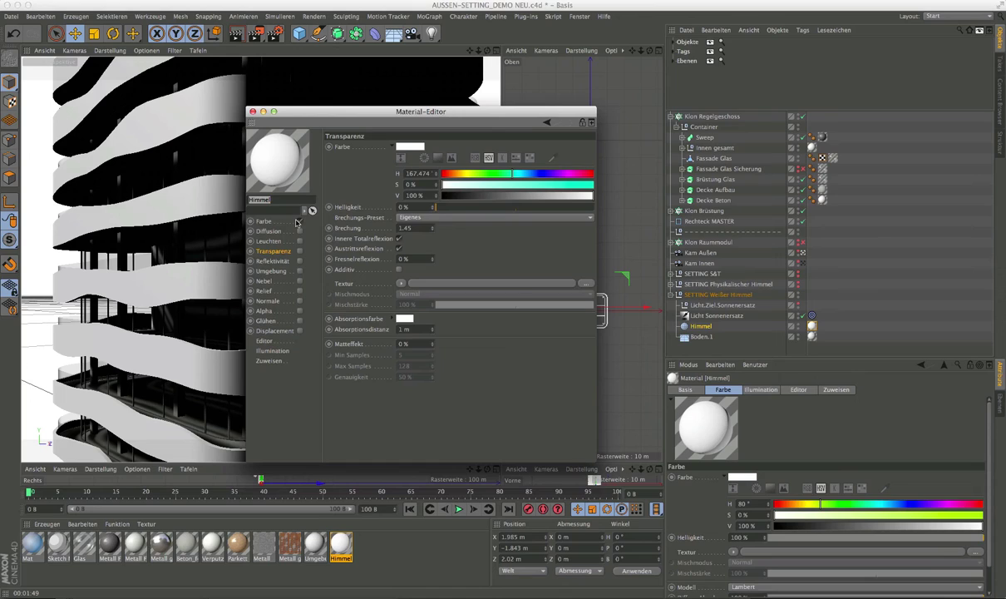
pyautogui.click(299, 221)
pyautogui.moveTo(314, 112)
pyautogui.mouseDown()
pyautogui.moveTo(468, 204)
pyautogui.moveTo(383, 213)
pyautogui.moveTo(365, 181)
pyautogui.mouseUp()
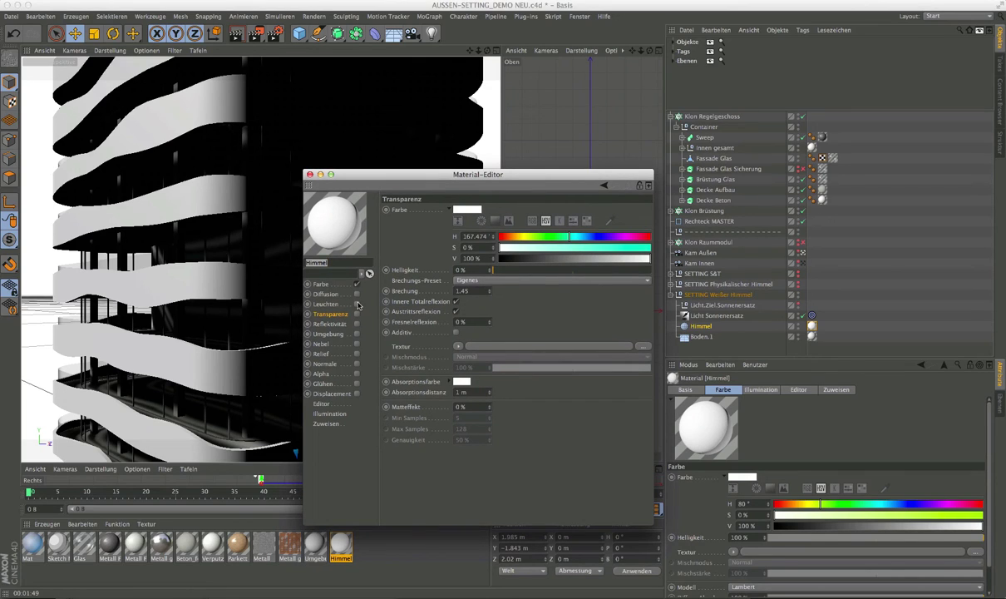
pyautogui.click(357, 304)
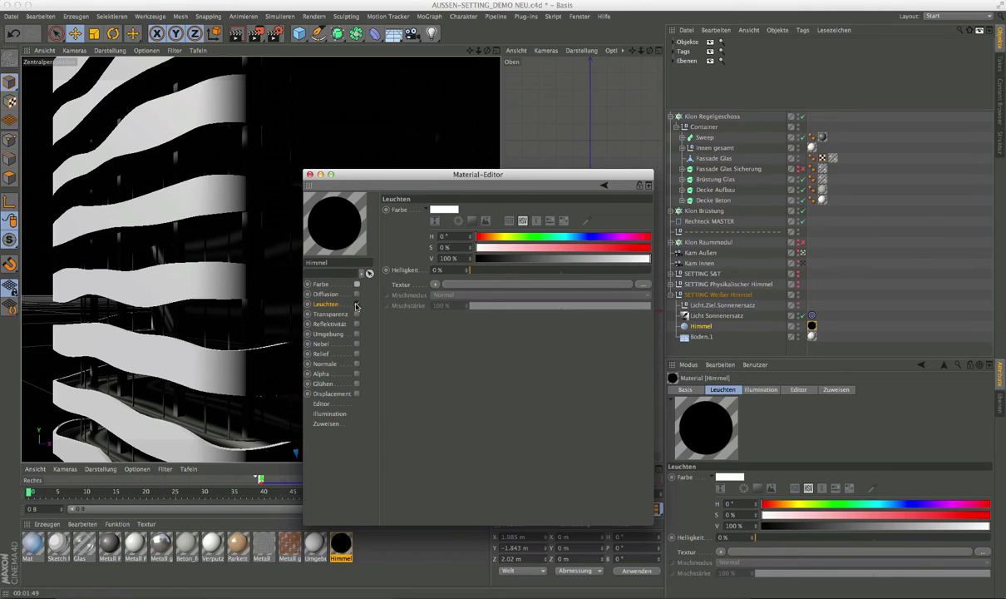
pyautogui.click(357, 305)
# Step: Load tex/LA_Downtown_Afternoon_Fishing_3k.hdr as the Leuchten texture, then close the Material Editor
pyautogui.click(436, 286)
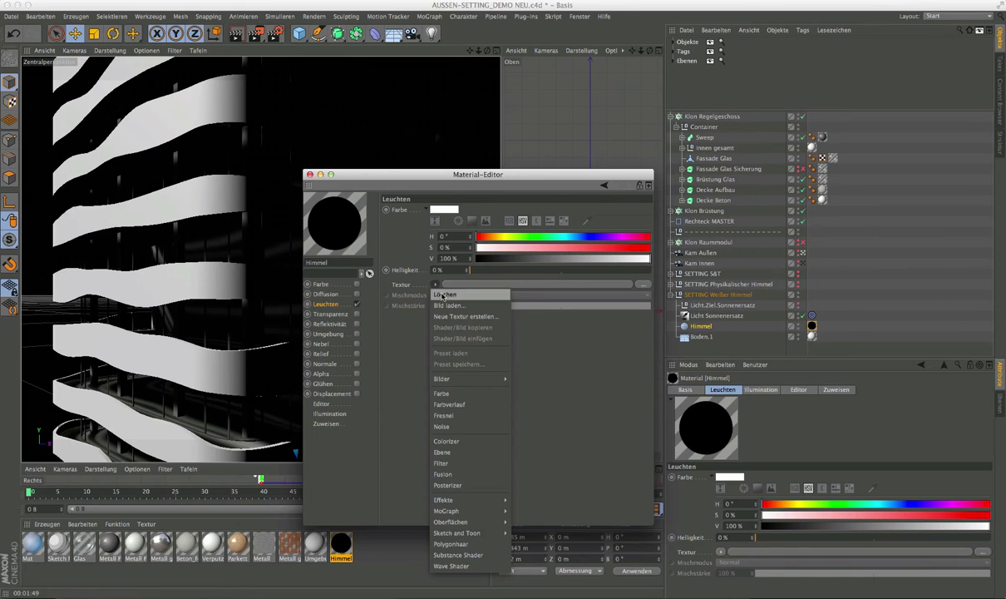
pyautogui.click(450, 305)
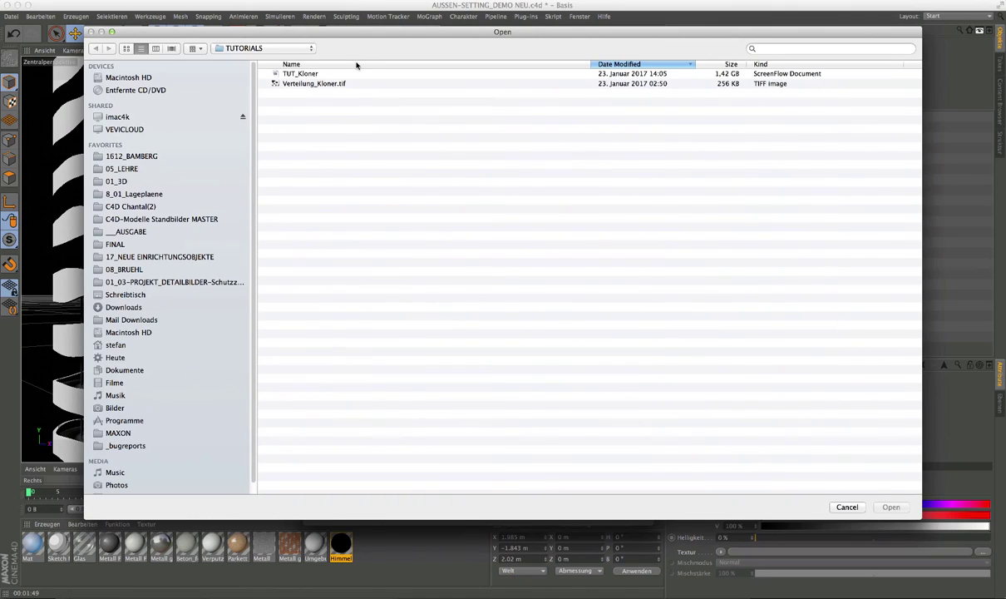
pyautogui.click(260, 47)
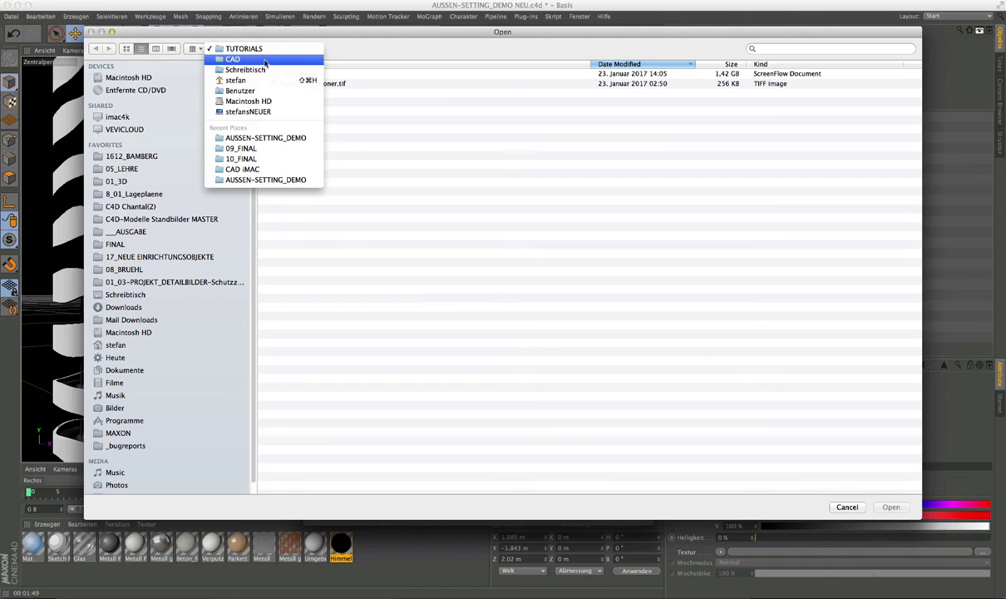
pyautogui.click(265, 73)
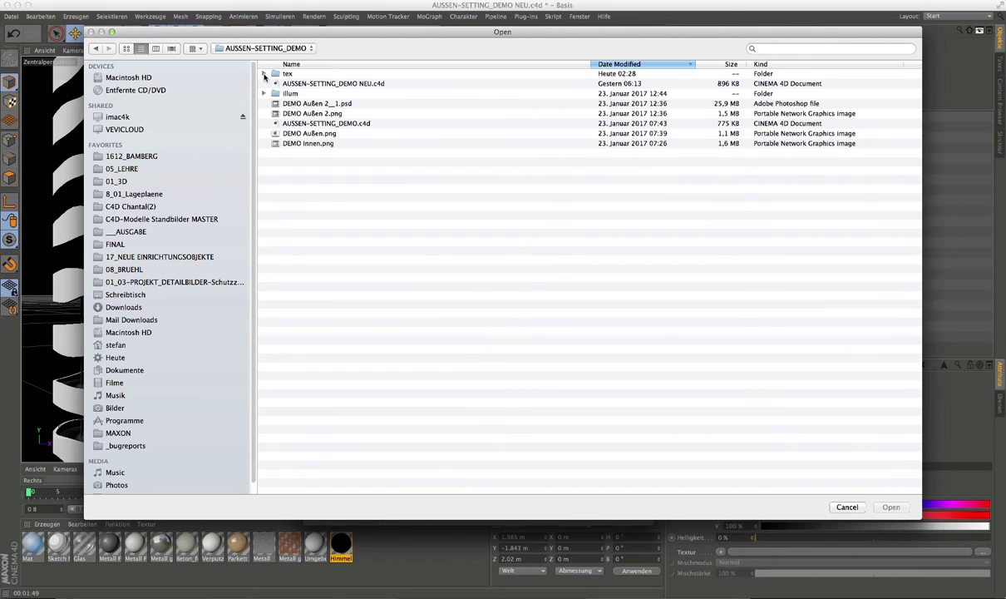
pyautogui.click(265, 74)
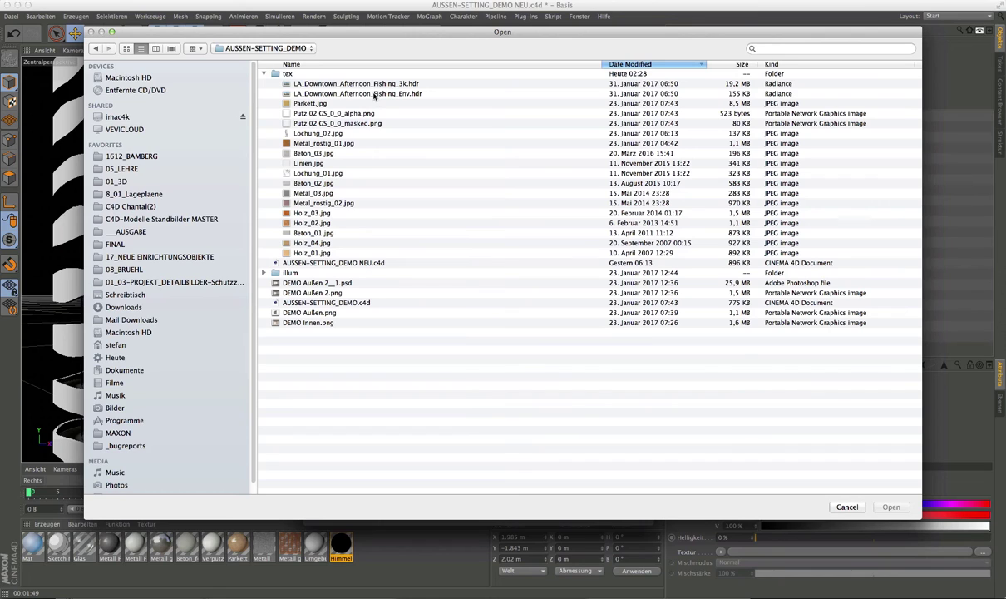
pyautogui.click(375, 95)
pyautogui.click(353, 85)
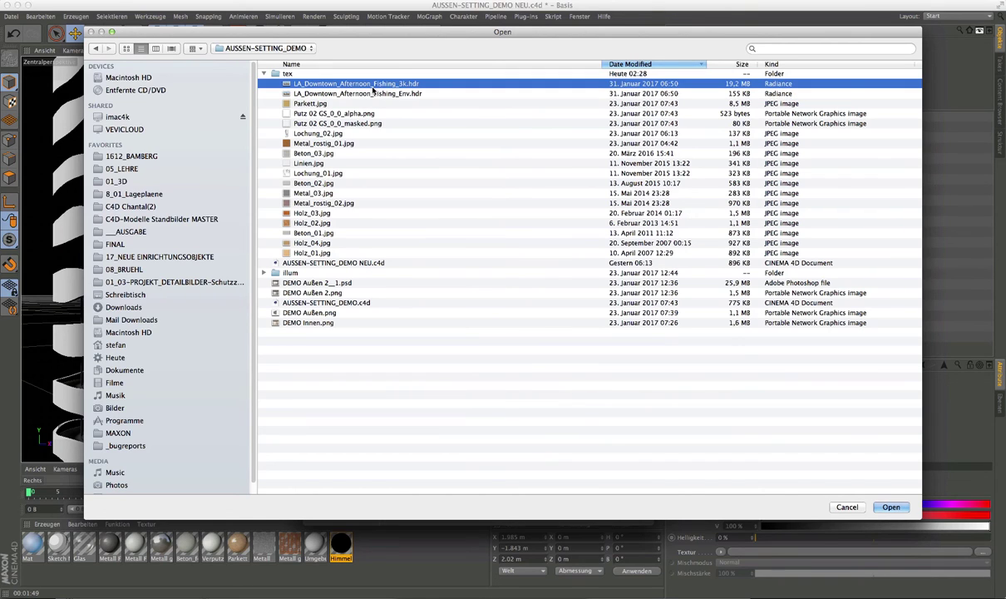
pyautogui.click(890, 507)
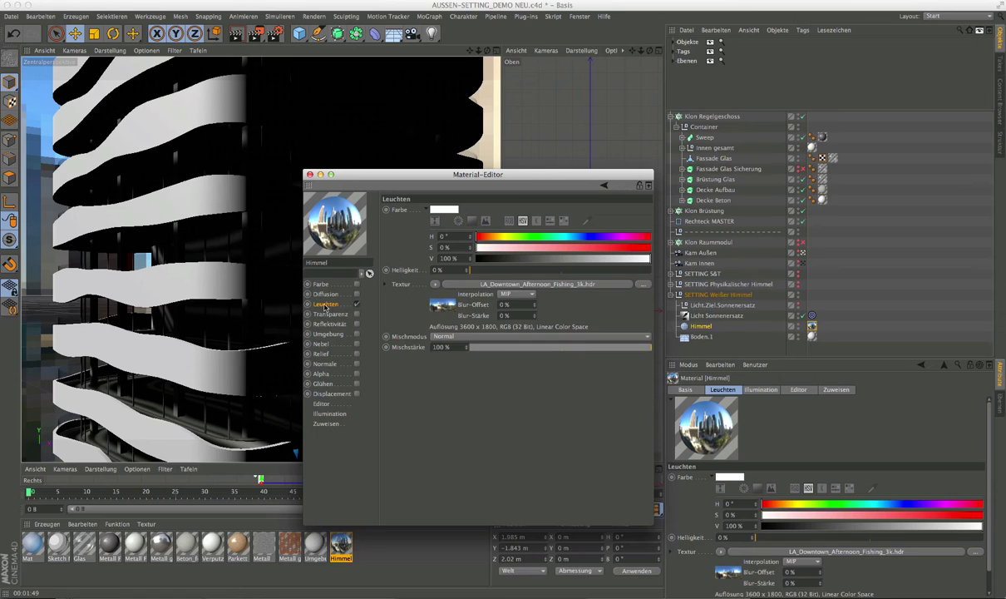
pyautogui.click(309, 174)
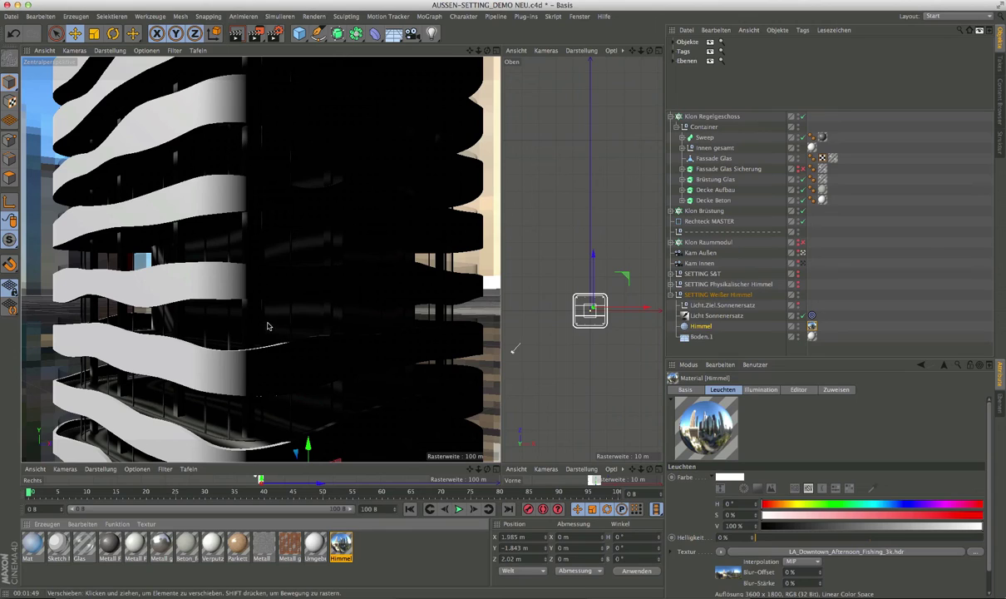
pyautogui.moveTo(252, 283); pyautogui.dragTo(261, 301)
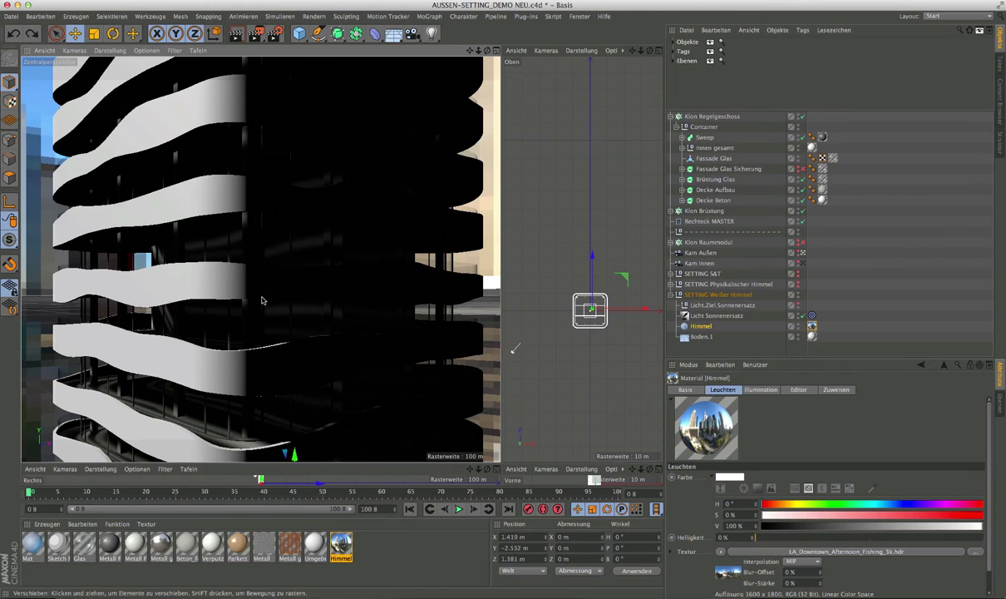
pyautogui.moveTo(262, 300)
pyautogui.mouseDown()
pyautogui.moveTo(475, 52)
pyautogui.moveTo(433, 58)
pyautogui.mouseUp()
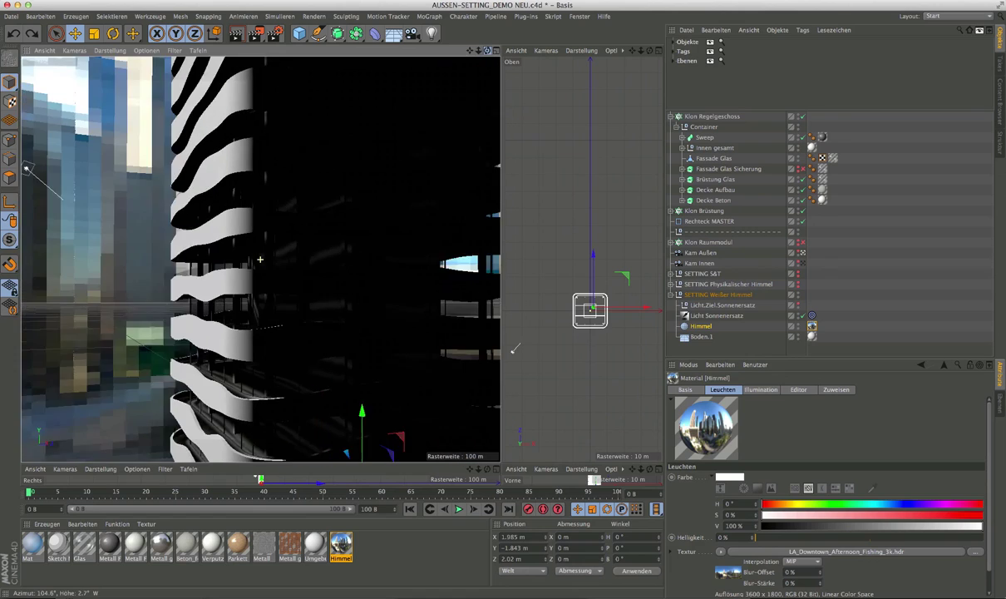
pyautogui.keyDown('alt'); pyautogui.moveTo(260, 259); pyautogui.dragTo(260, 259); pyautogui.keyUp('alt')
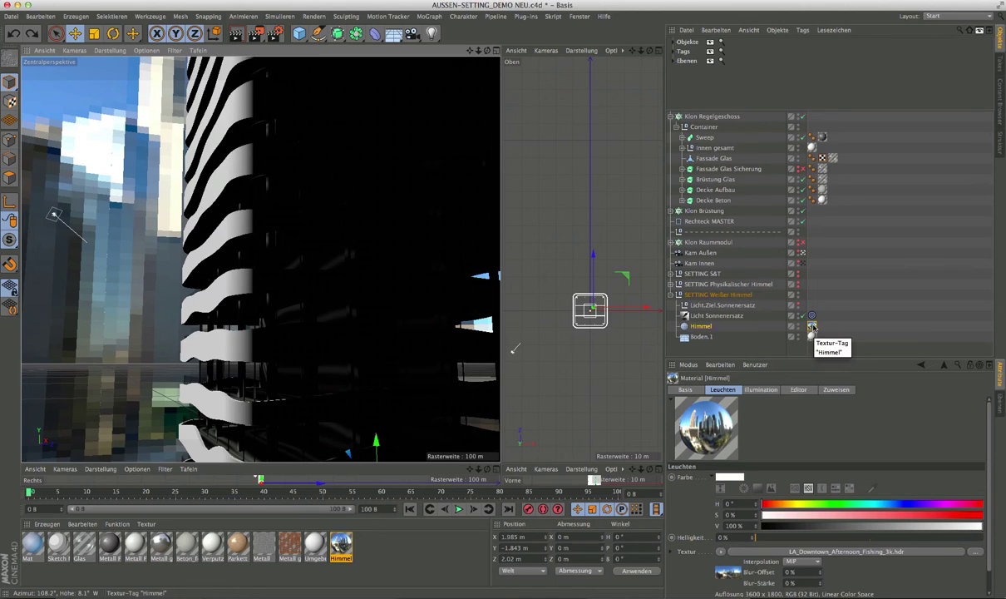
pyautogui.click(813, 326)
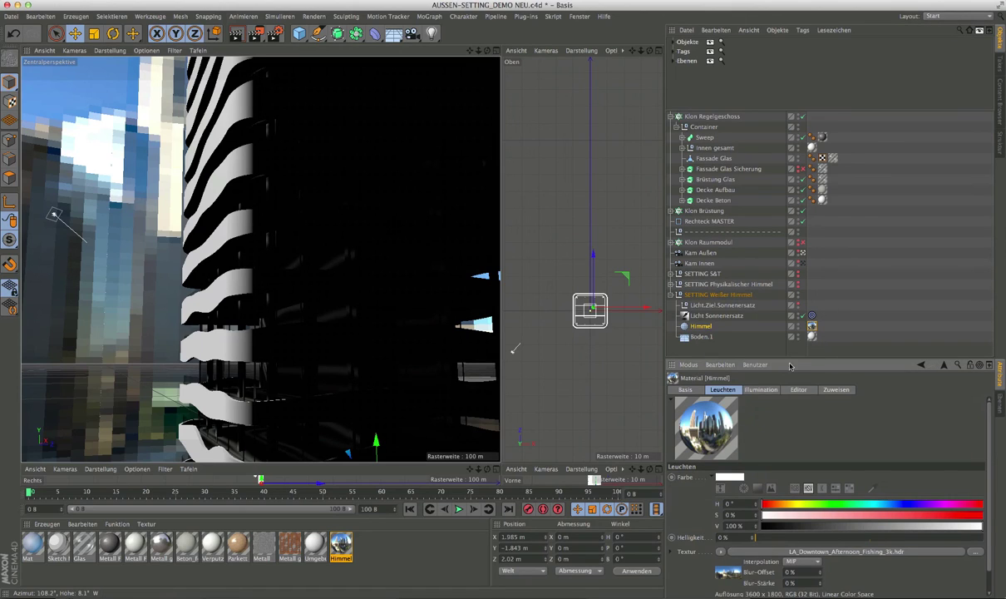
# Step: Set the Himmel material's Textur-Vorschaugröße to 1024x1024 and orbit to check the sharper sky
pyautogui.click(795, 390)
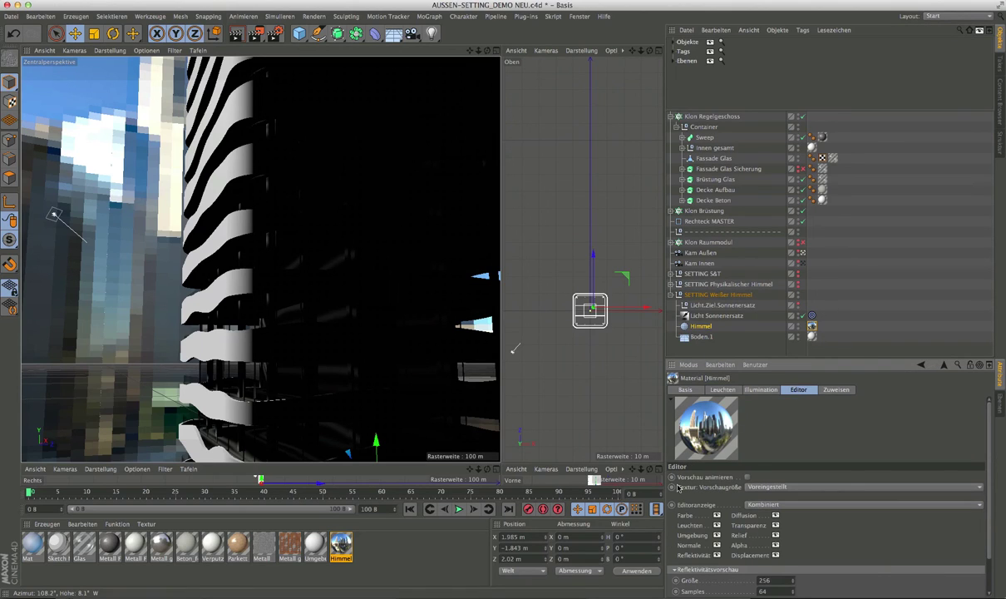
pyautogui.click(759, 487)
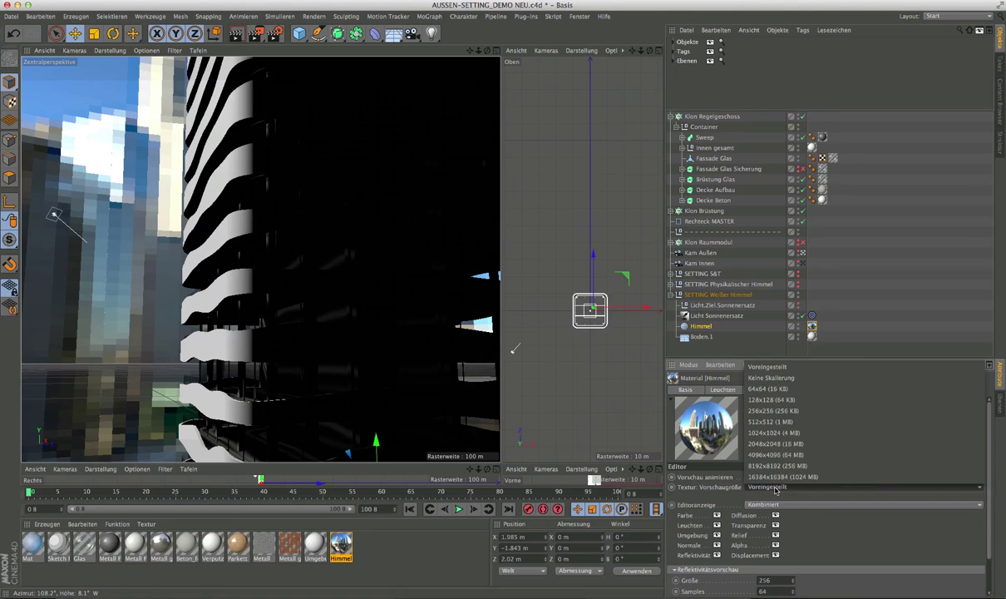
pyautogui.click(786, 433)
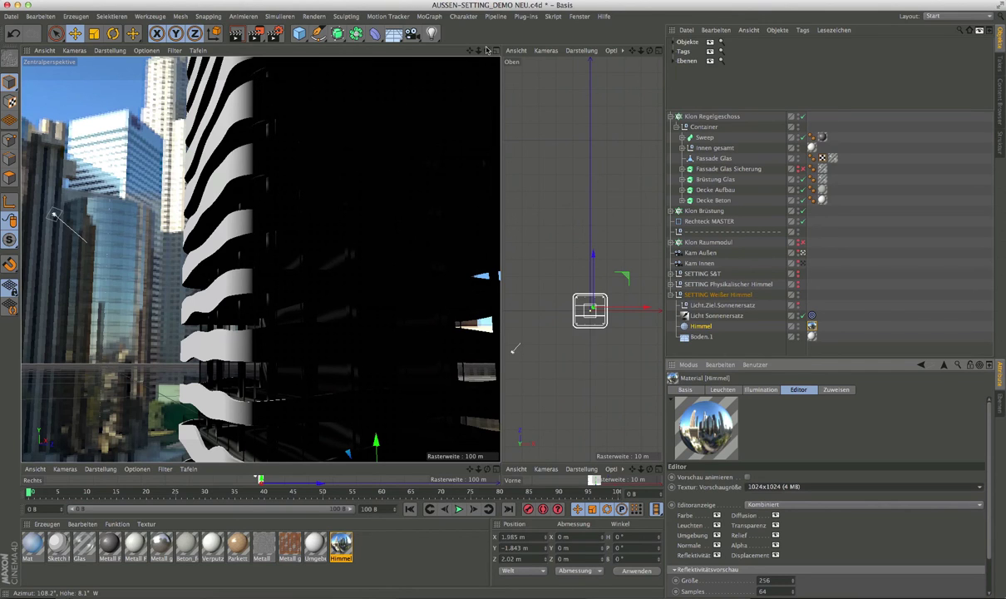
pyautogui.moveTo(488, 51); pyautogui.dragTo(260, 260)
pyautogui.moveTo(473, 52); pyautogui.dragTo(470, 53)
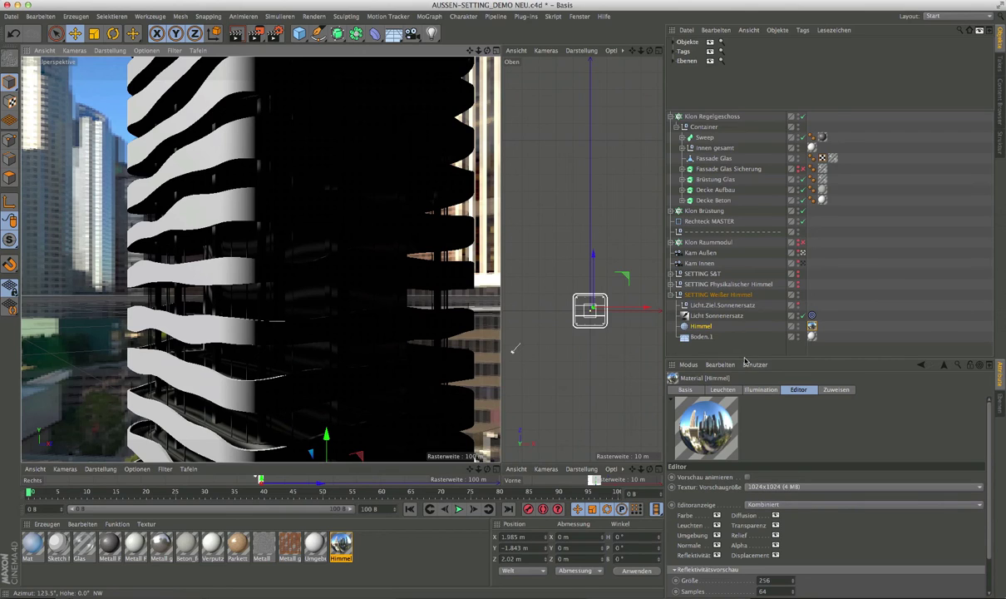
# Step: Rotate the Himmel sky's W.H heading to 36°, orbiting the view to check the city backdrop
pyautogui.click(703, 327)
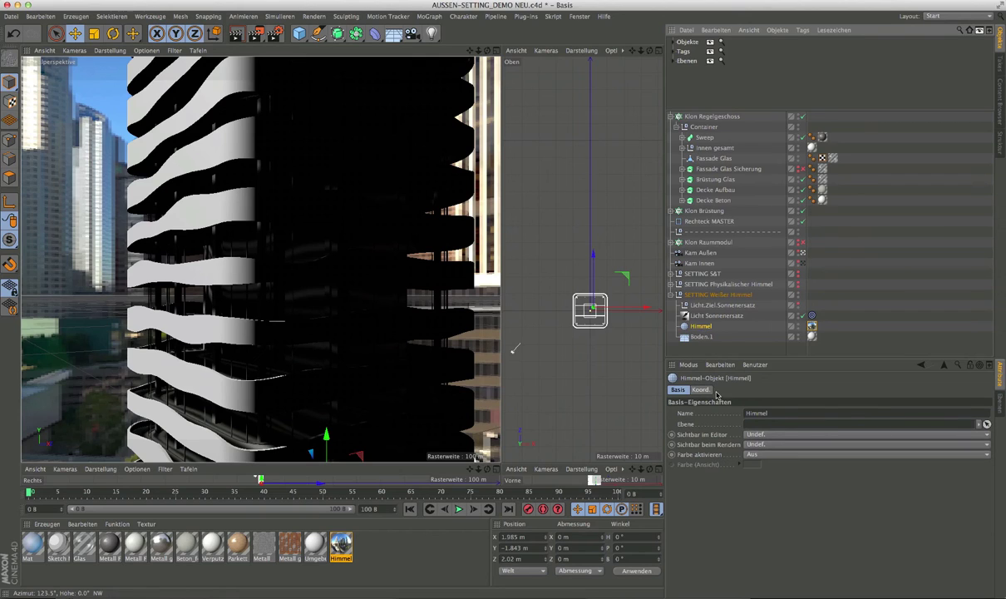
pyautogui.click(701, 389)
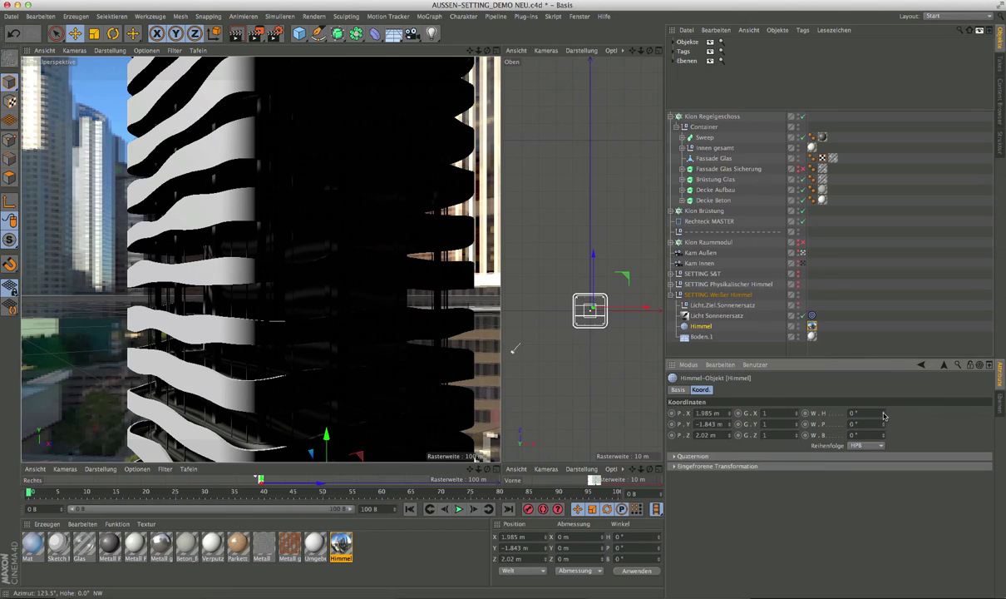
pyautogui.moveTo(883, 413); pyautogui.dragTo(883, 400)
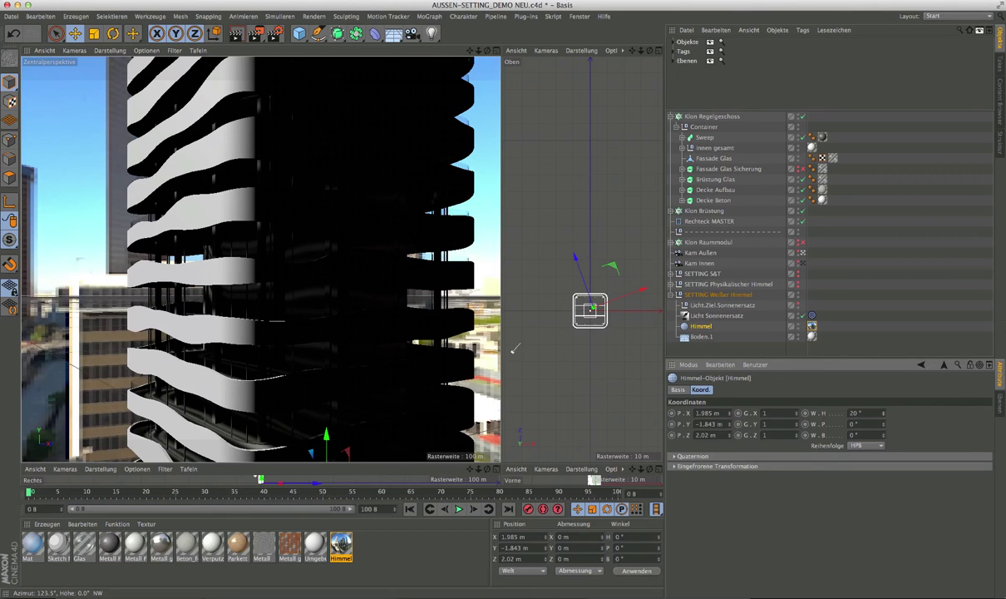
pyautogui.moveTo(884, 414); pyautogui.dragTo(884, 404)
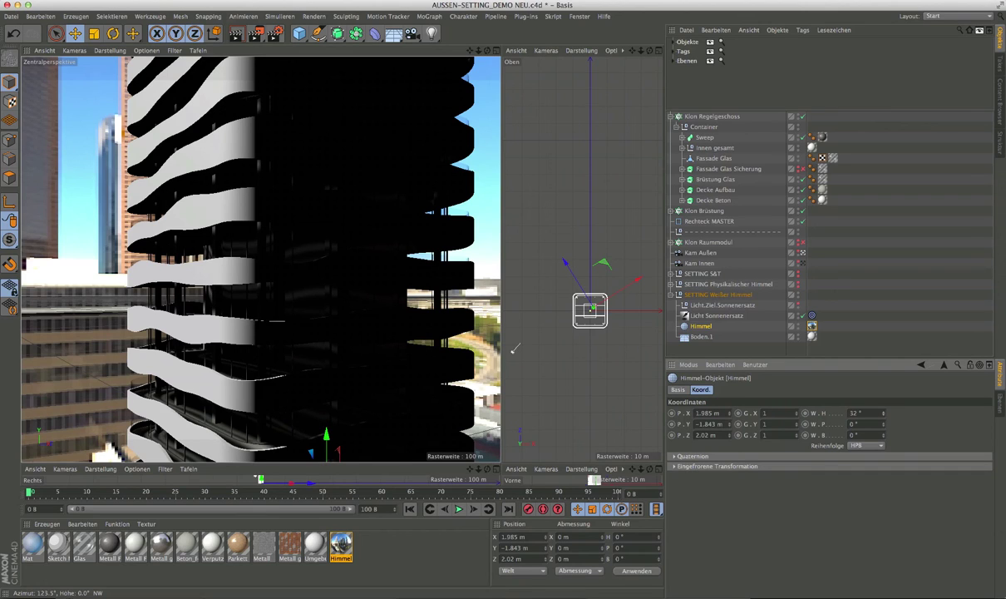
pyautogui.moveTo(884, 414); pyautogui.dragTo(883, 409)
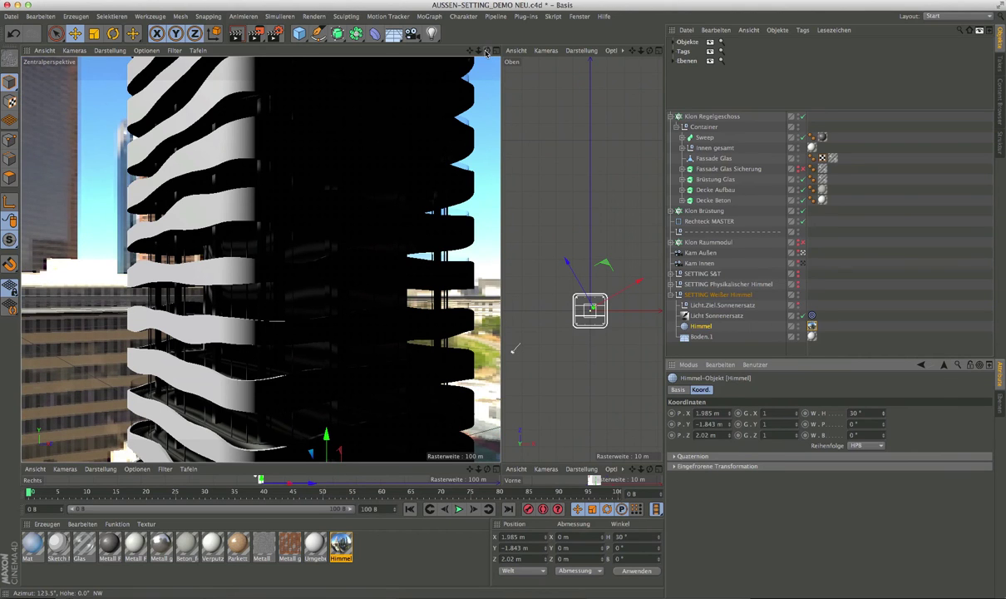
pyautogui.moveTo(487, 52); pyautogui.dragTo(462, 48)
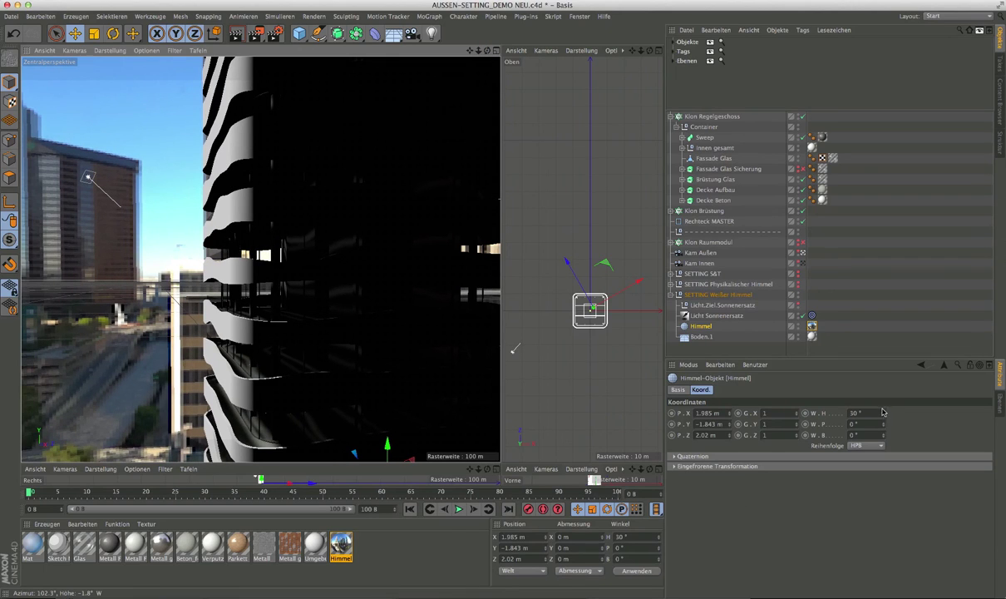
pyautogui.moveTo(882, 414); pyautogui.dragTo(883, 405)
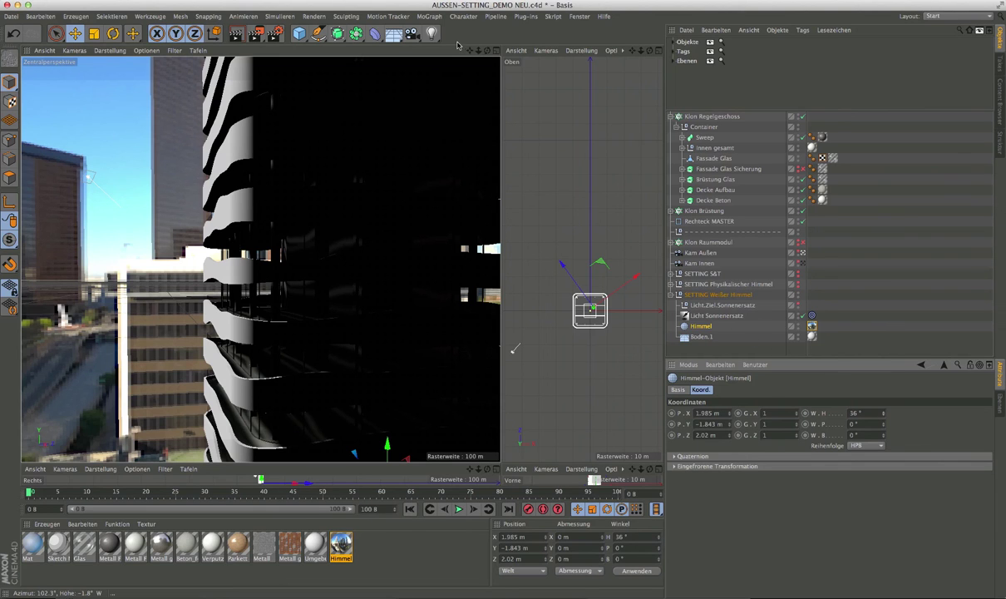
pyautogui.moveTo(317, 260)
pyautogui.keyDown('alt'); pyautogui.mouseDown()
pyautogui.moveTo(260, 259)
pyautogui.moveTo(254, 246)
pyautogui.mouseUp(); pyautogui.keyUp('alt')
# Step: Test-render the Kam Außen view, then hide Boden.1 in the editor
pyautogui.click(700, 252)
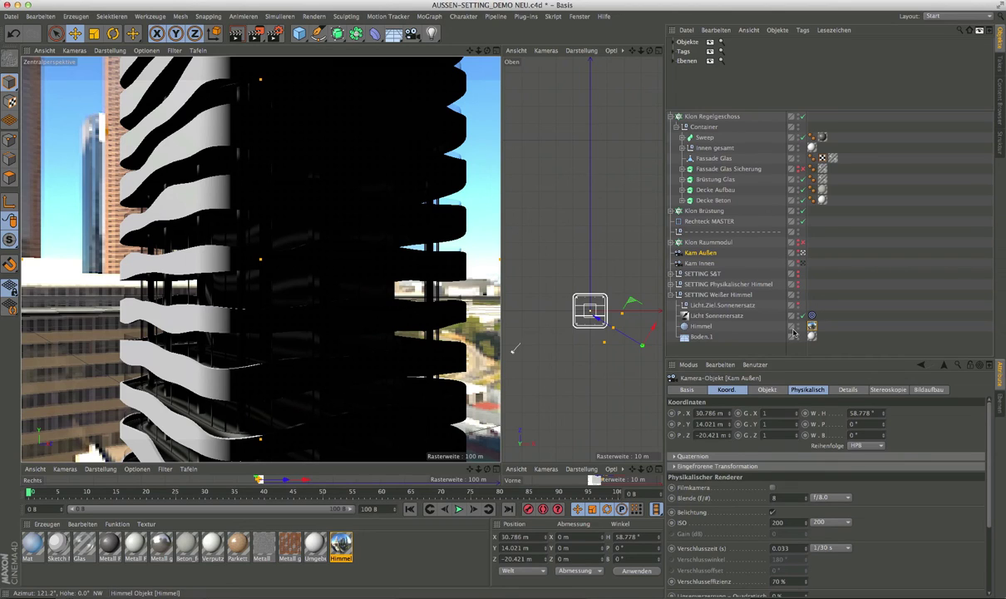
pyautogui.click(236, 35)
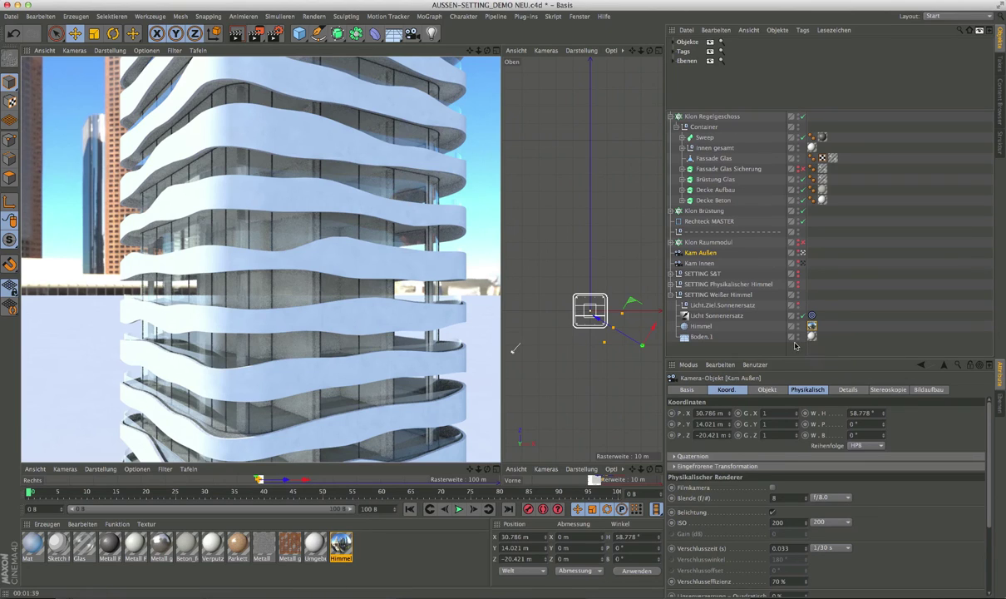
pyautogui.click(799, 336)
pyautogui.click(798, 336)
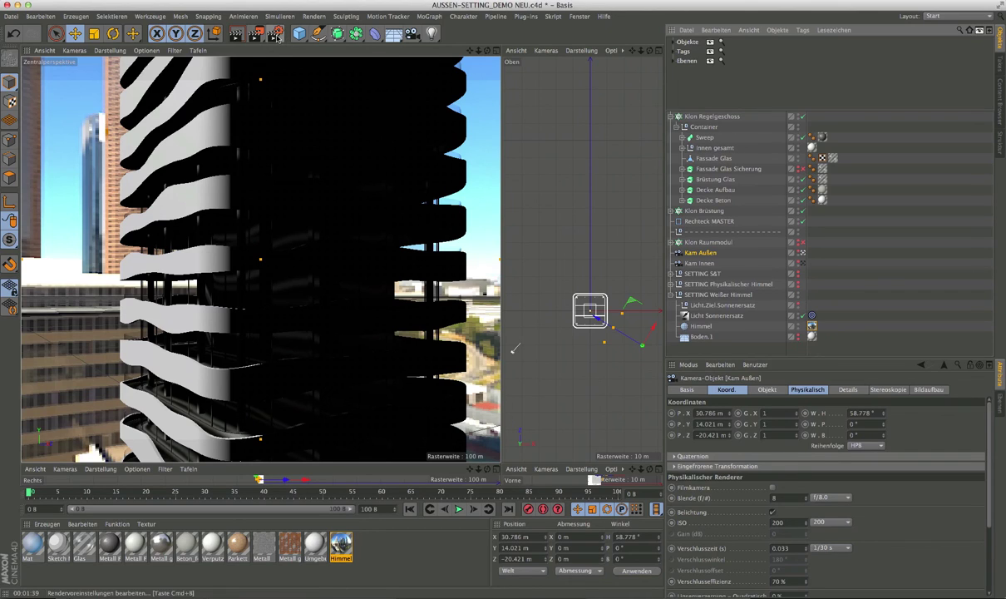
# Step: Make GI-Setting FINAL the active render setting and render the tower in the viewport
pyautogui.click(275, 35)
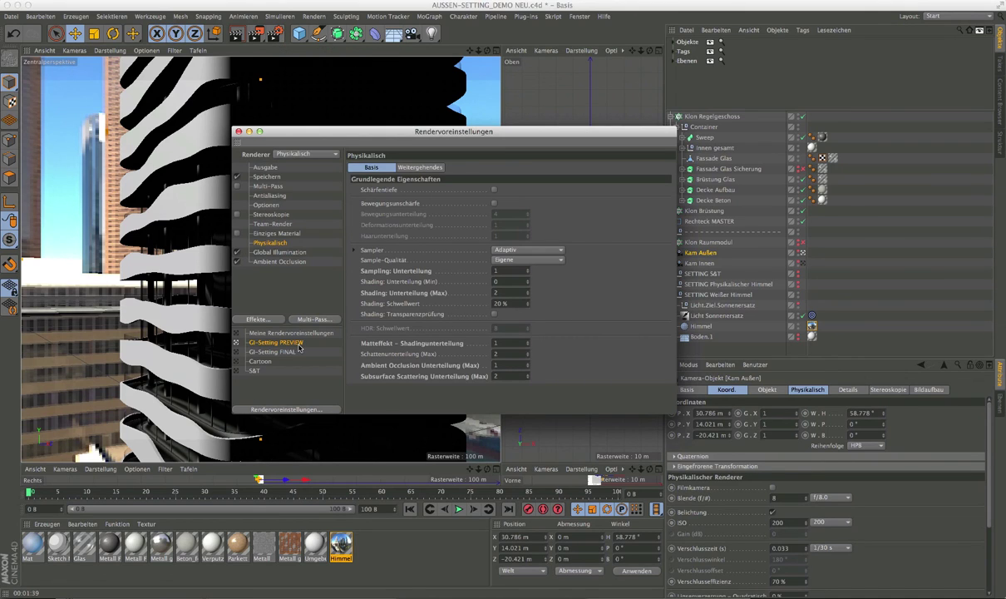
pyautogui.click(259, 352)
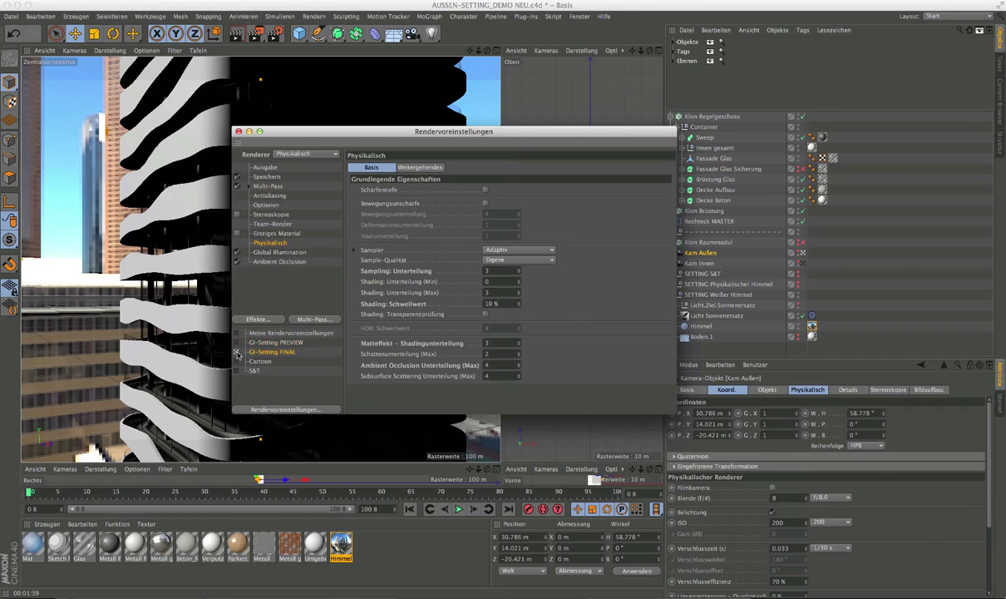
pyautogui.click(238, 132)
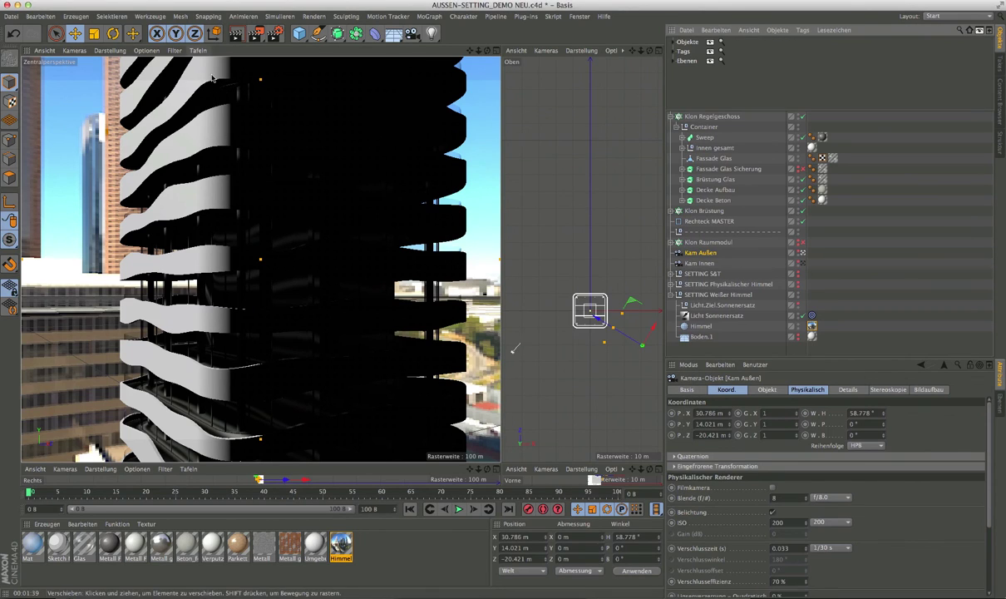
pyautogui.click(235, 34)
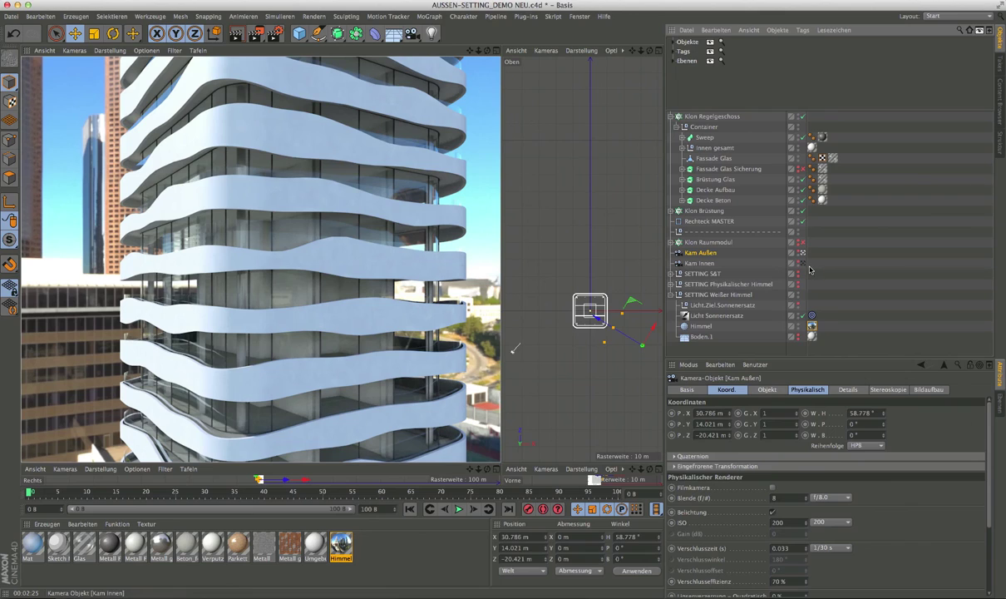
# Step: Clear the render, then open the Himmel sky material under SETTING Weißer Himmel with an enlarged Attribute Manager
pyautogui.hotkey('ctrl', 'z')
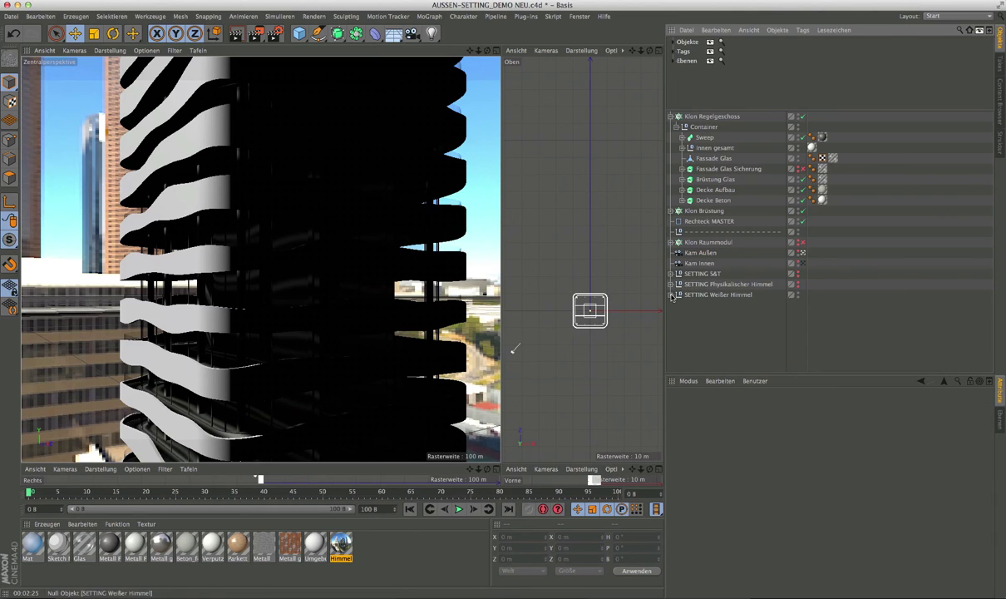
pyautogui.click(671, 296)
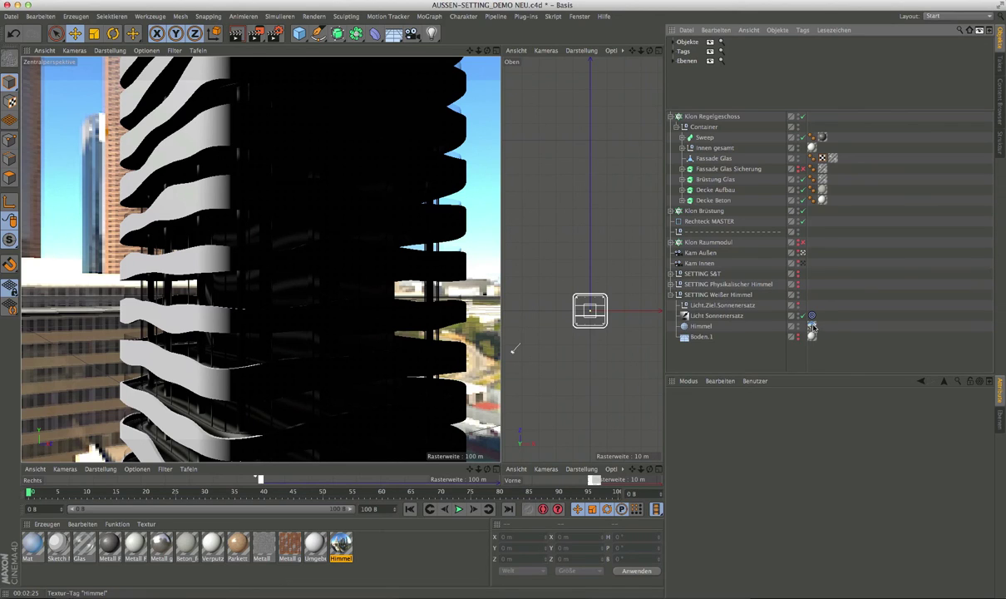
pyautogui.click(813, 326)
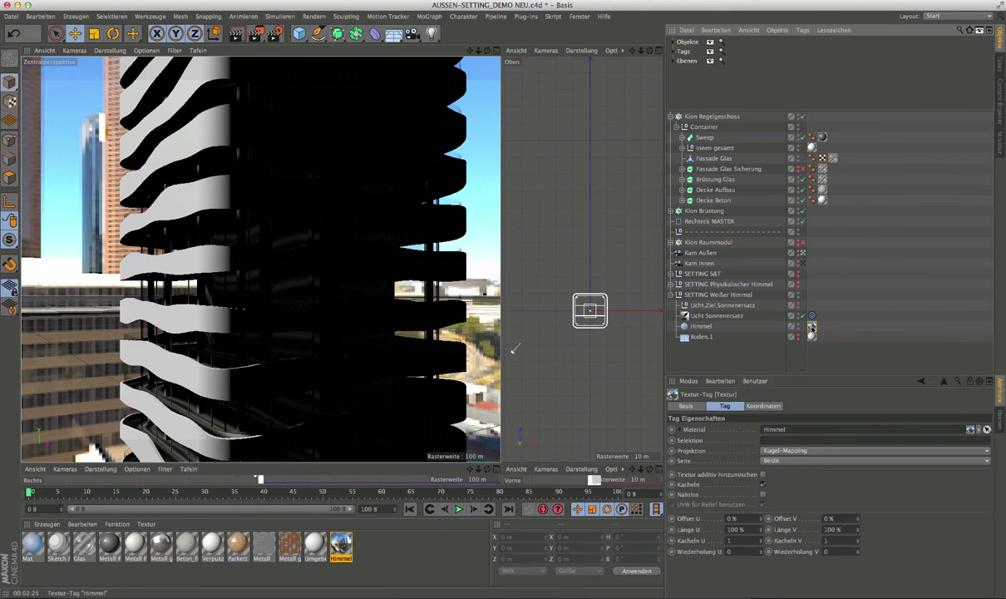
pyautogui.doubleClick(813, 327)
pyautogui.moveTo(760, 376); pyautogui.dragTo(760, 281)
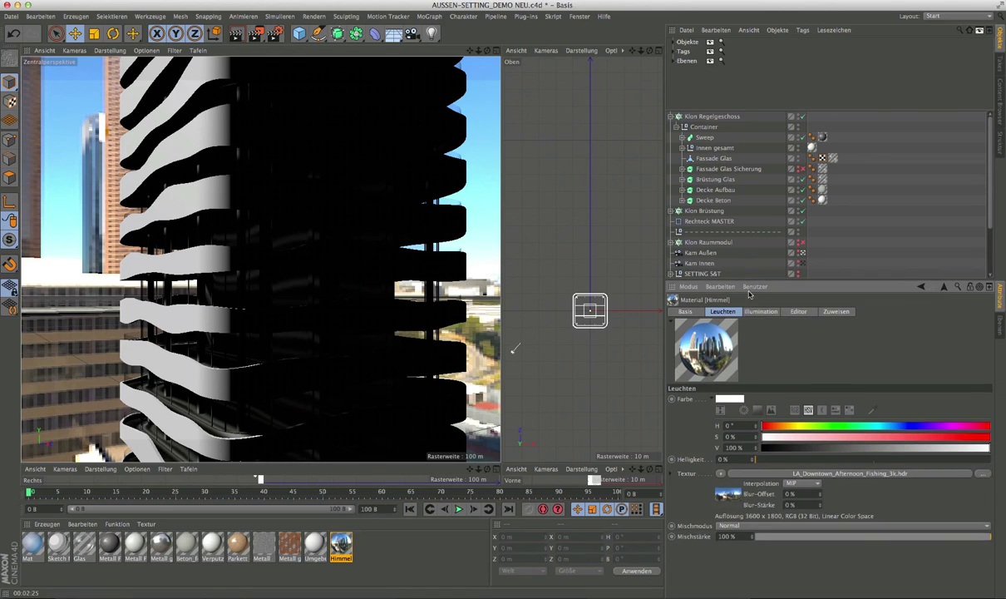
# Step: Orbit and zoom the perspective view around the tower to show more city backdrop
pyautogui.moveTo(753, 281); pyautogui.dragTo(755, 319)
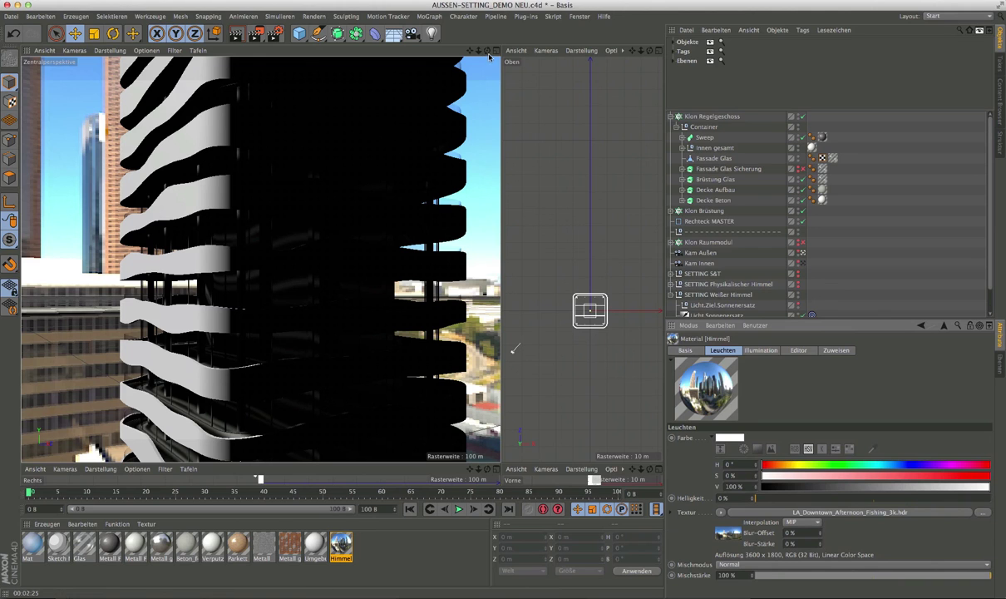
pyautogui.keyDown('alt'); pyautogui.moveTo(250, 260); pyautogui.dragTo(259, 259); pyautogui.keyUp('alt')
pyautogui.keyDown('alt'); pyautogui.moveTo(260, 259); pyautogui.dragTo(259, 258); pyautogui.keyUp('alt')
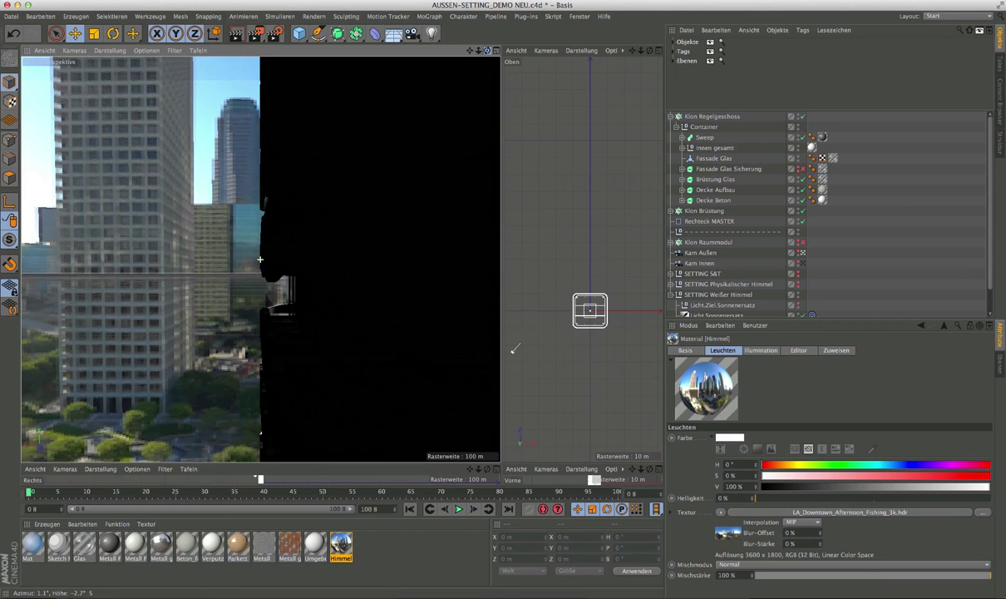
pyautogui.scroll(3, 260, 258)
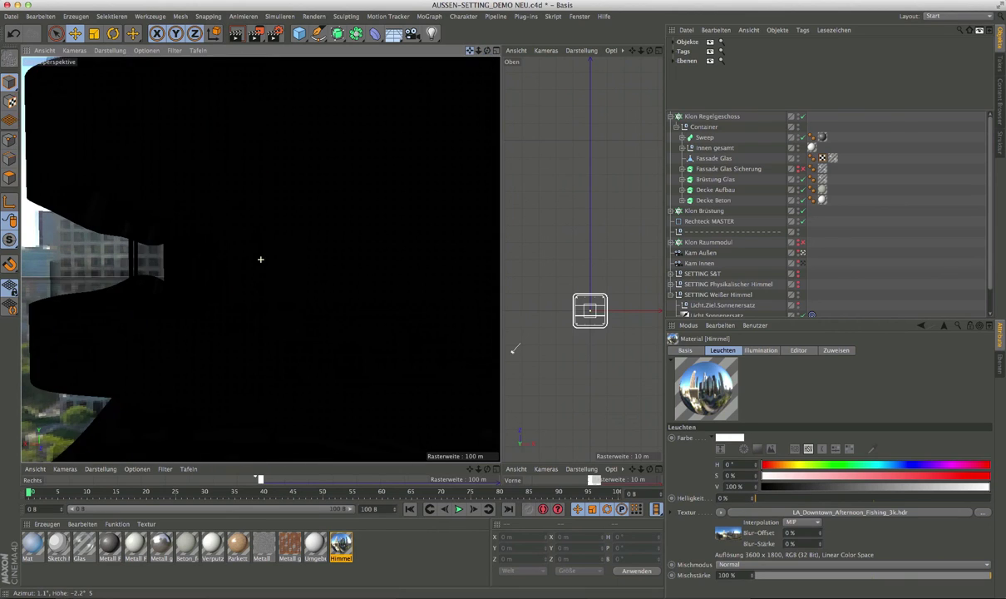
pyautogui.keyDown('alt'); pyautogui.moveTo(261, 259); pyautogui.dragTo(260, 259, button='middle'); pyautogui.keyUp('alt')
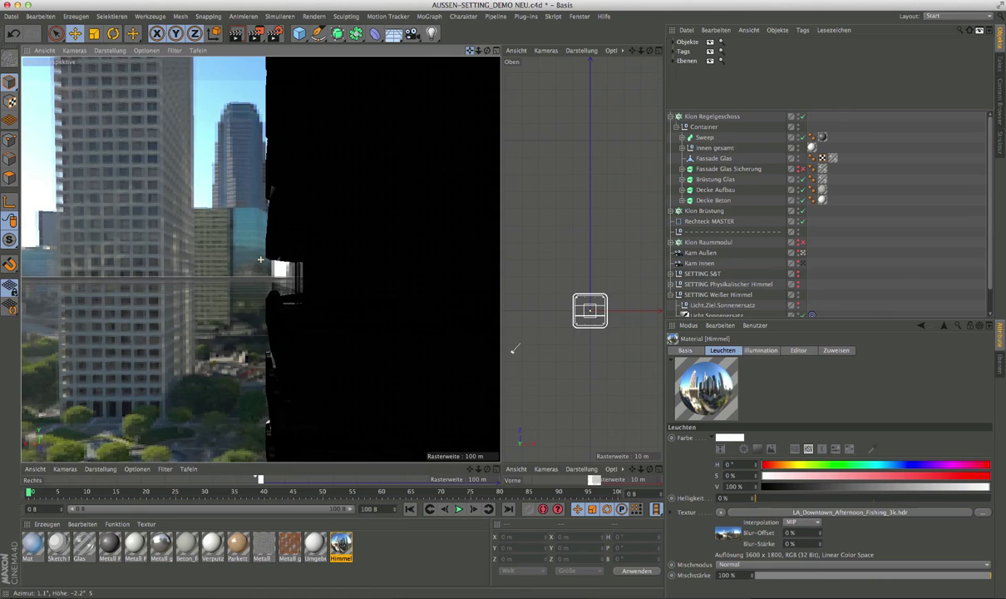
# Step: Look through the Kam Innen interior camera, adjust its angle, and render the interior view
pyautogui.click(803, 263)
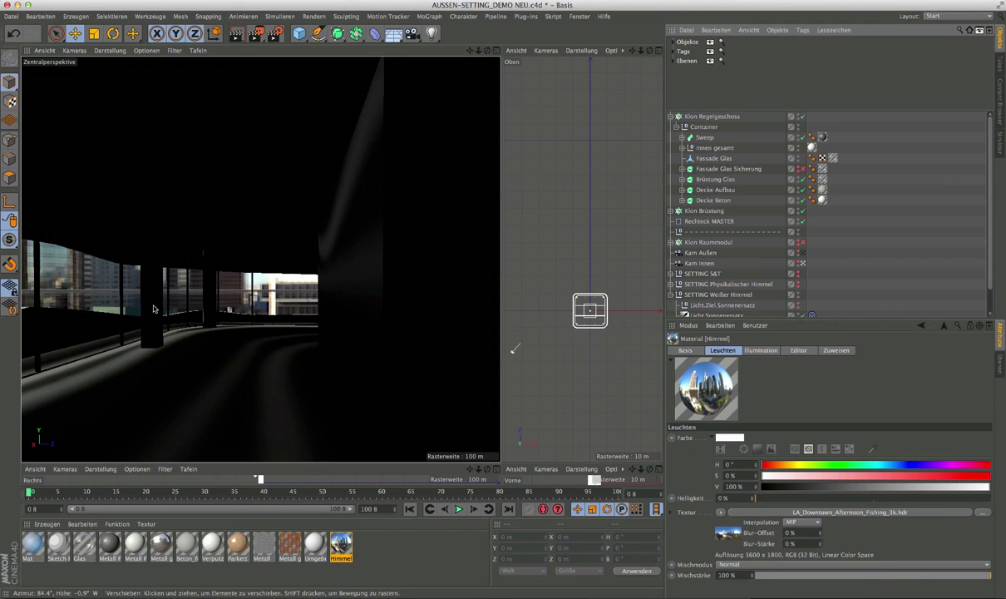
pyautogui.keyDown('alt'); pyautogui.moveTo(150, 306); pyautogui.dragTo(178, 300); pyautogui.keyUp('alt')
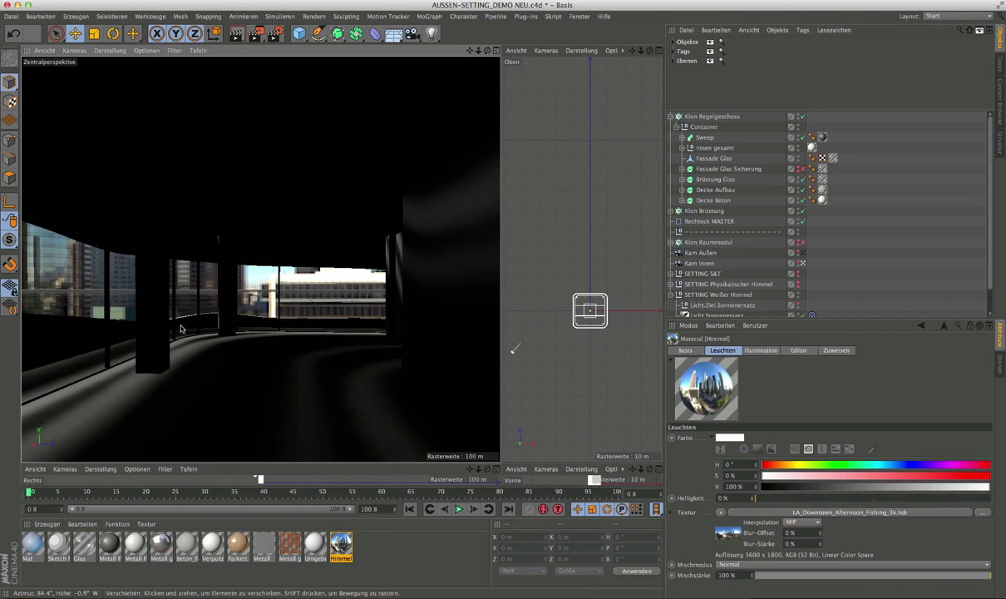
pyautogui.click(238, 39)
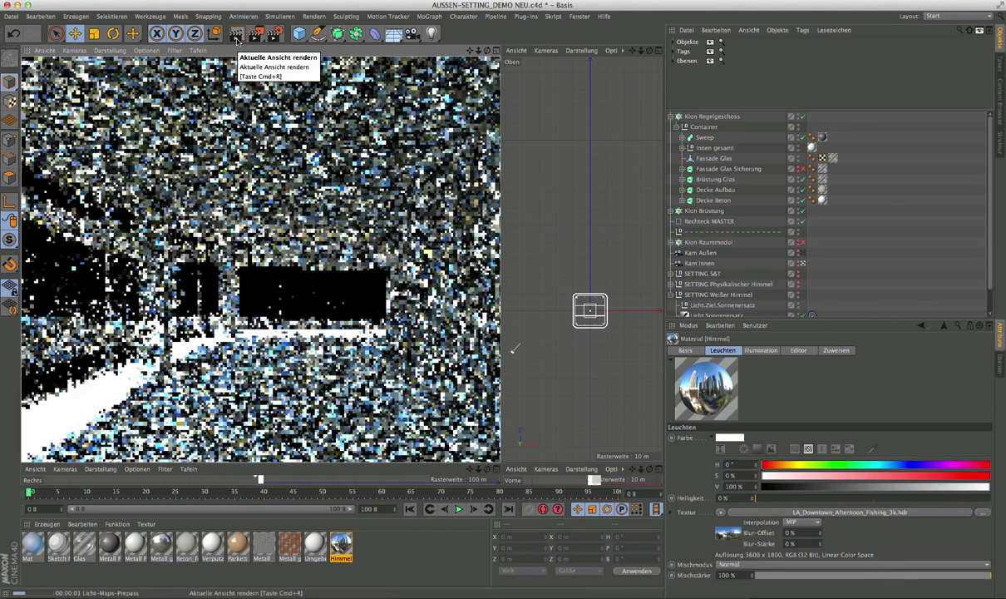